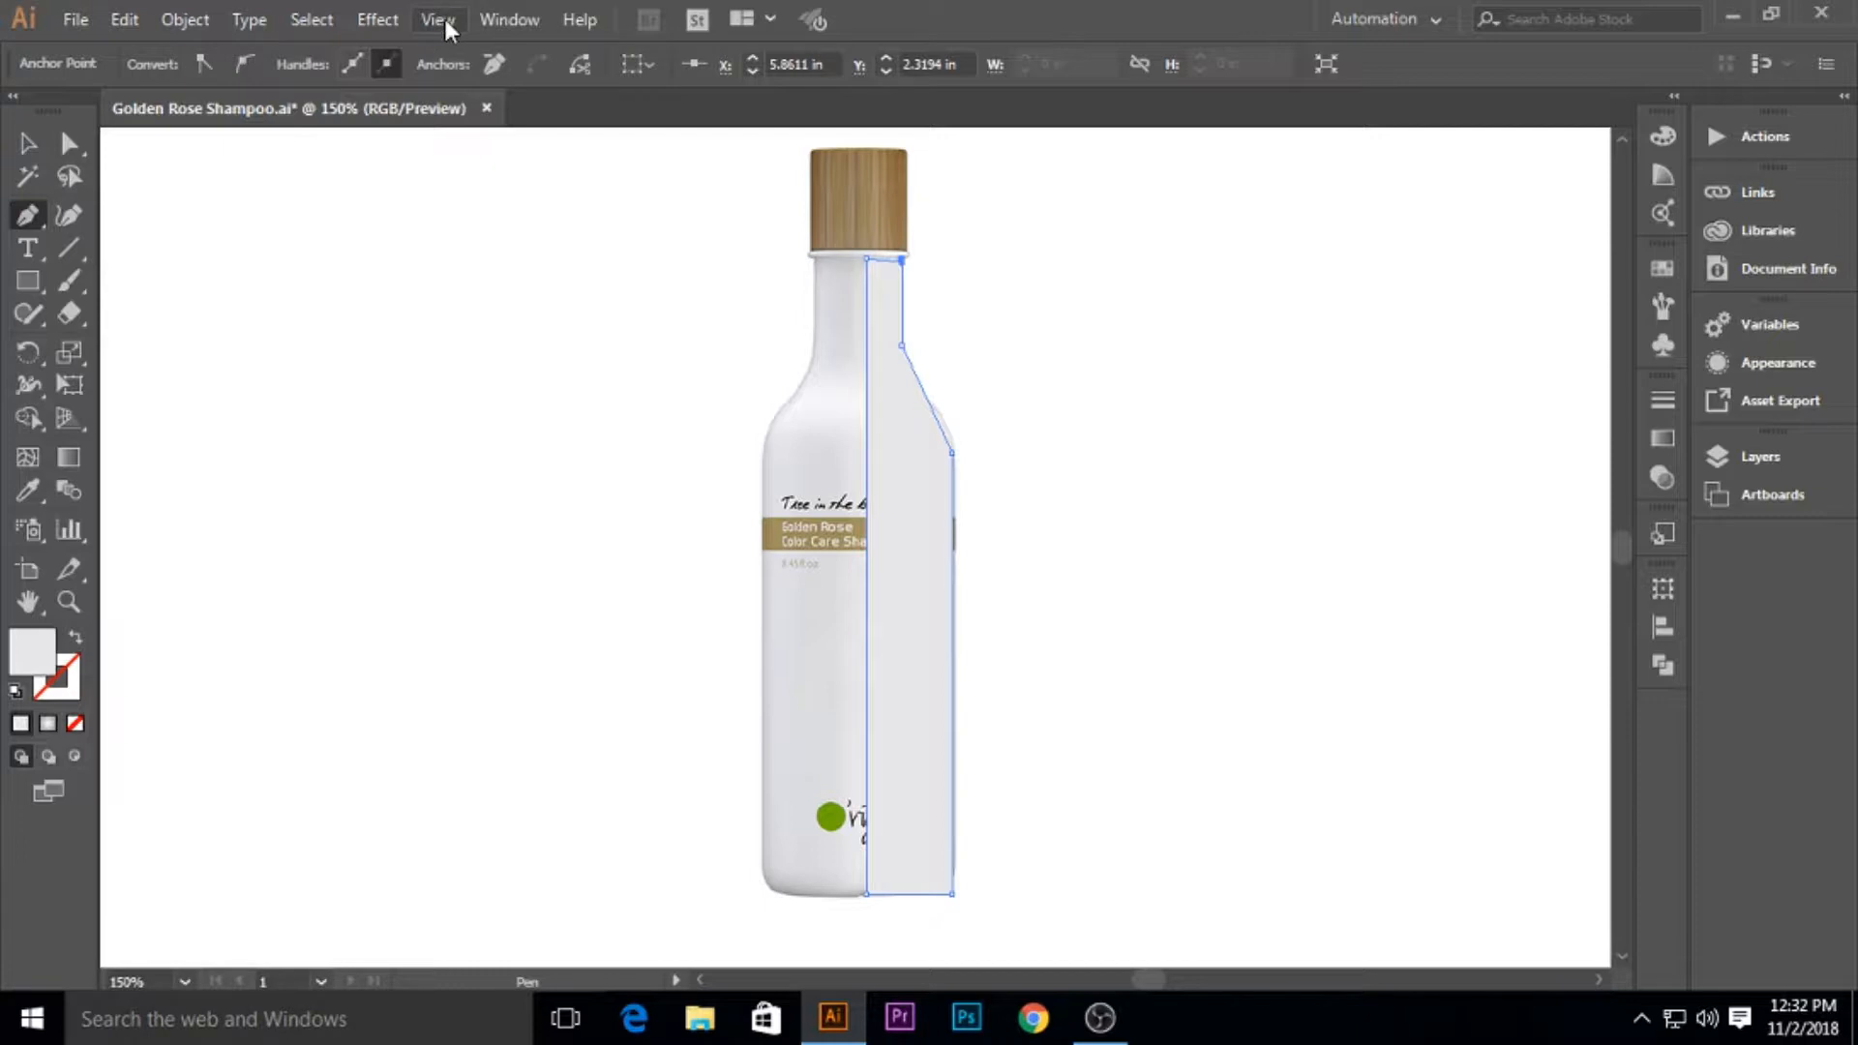
Turn on Smart Guides and reset the half-bottle path to the default white fill and black stroke.
click(446, 21)
click(553, 873)
click(69, 143)
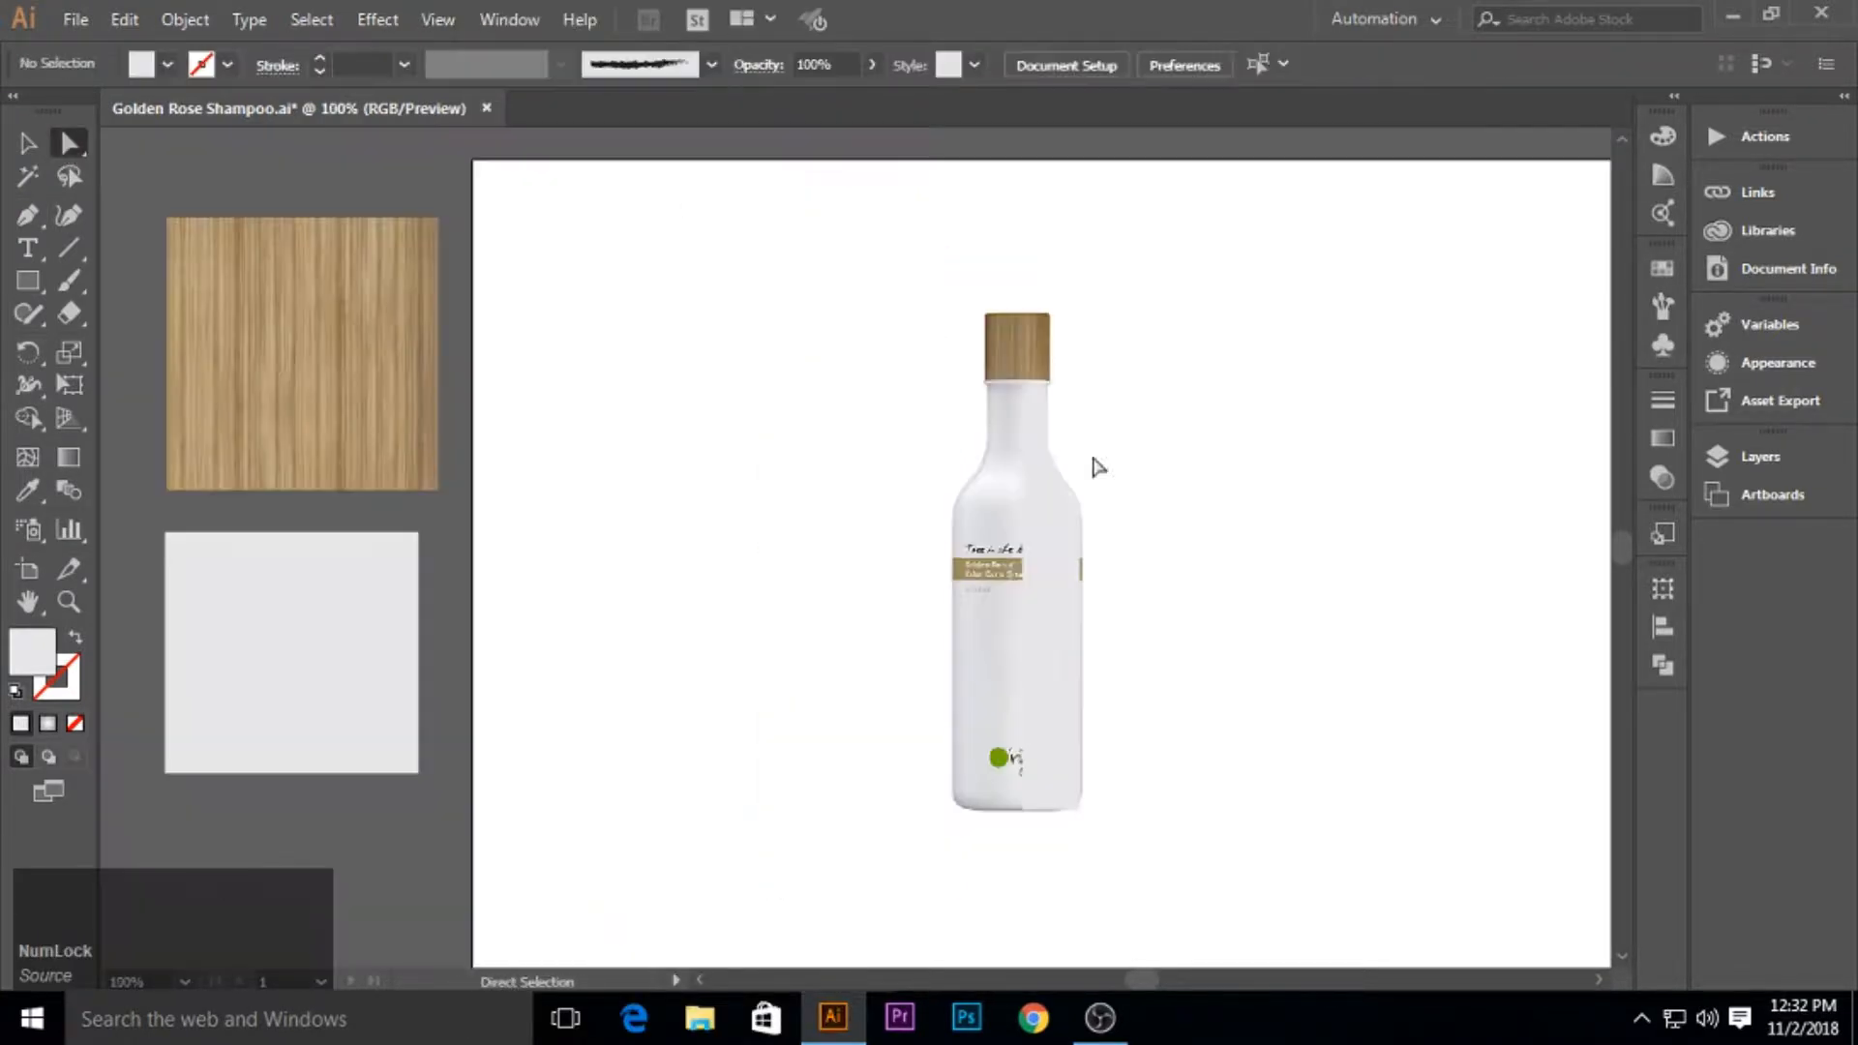
click(1040, 576)
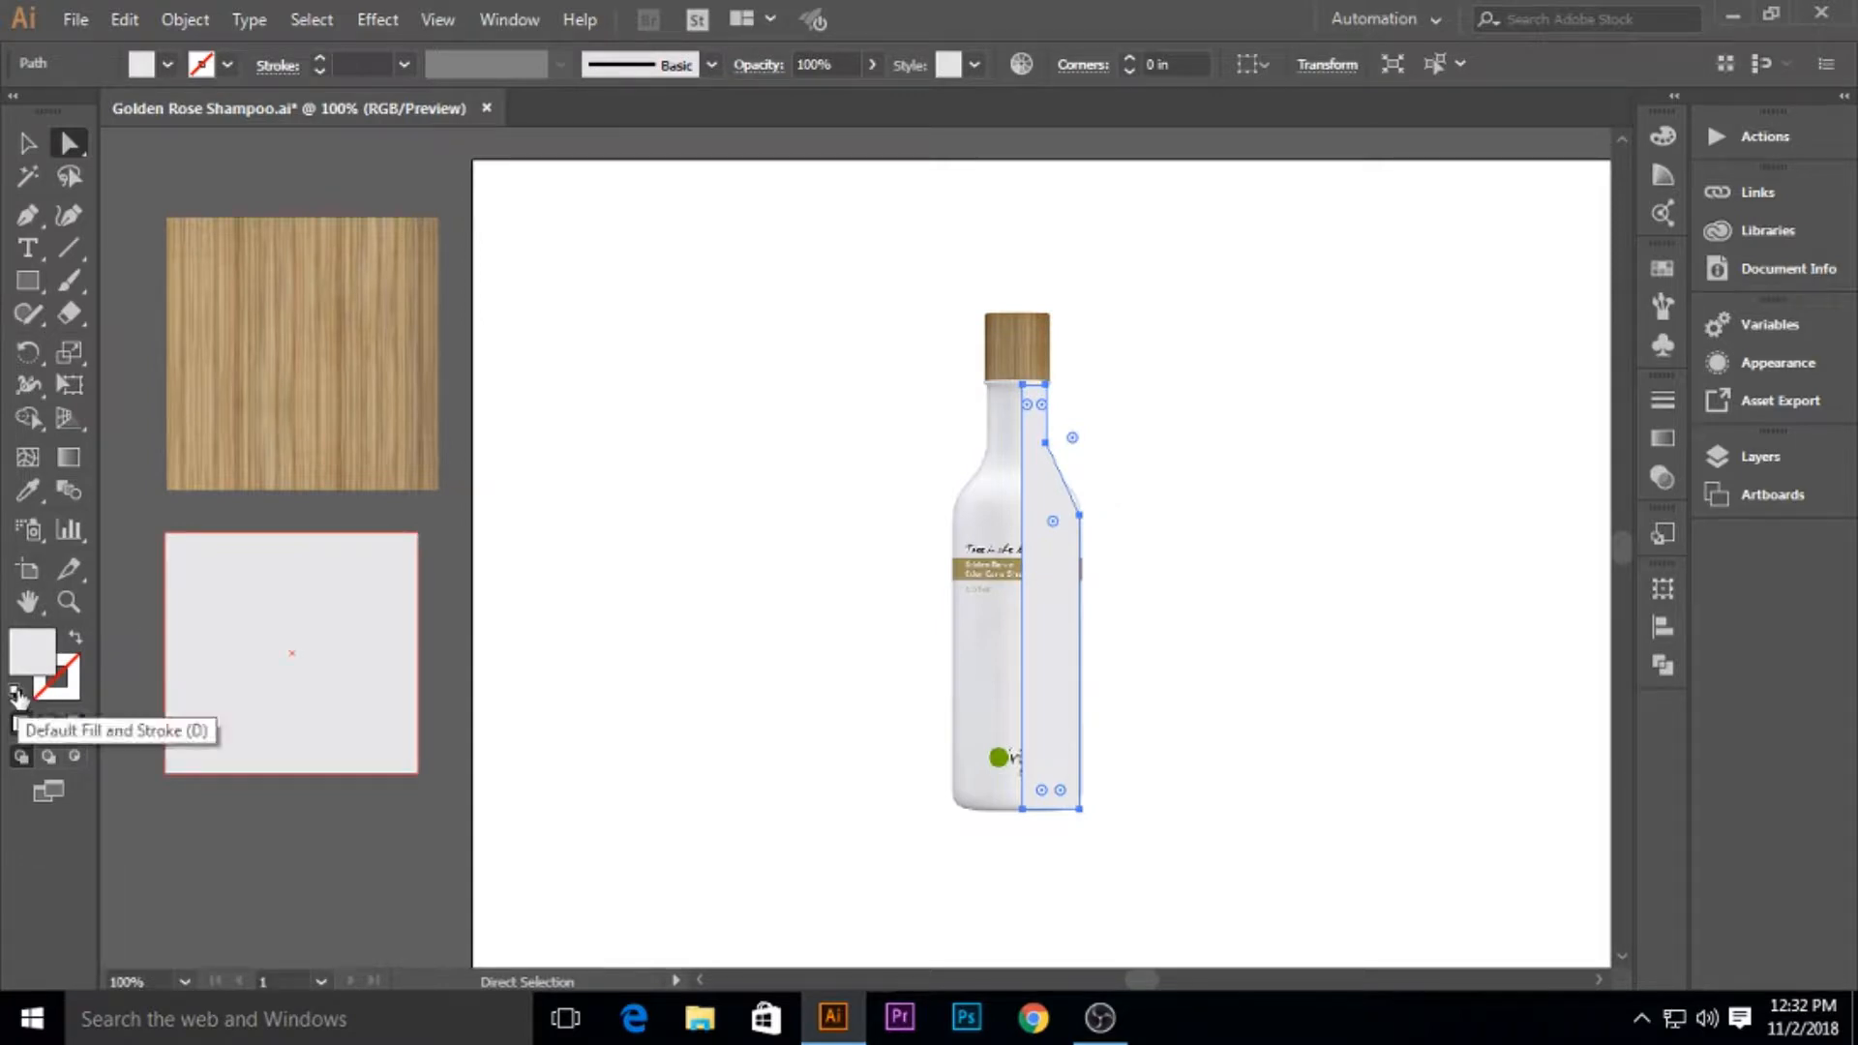
click(15, 692)
scroll(1128, 526, up, 2)
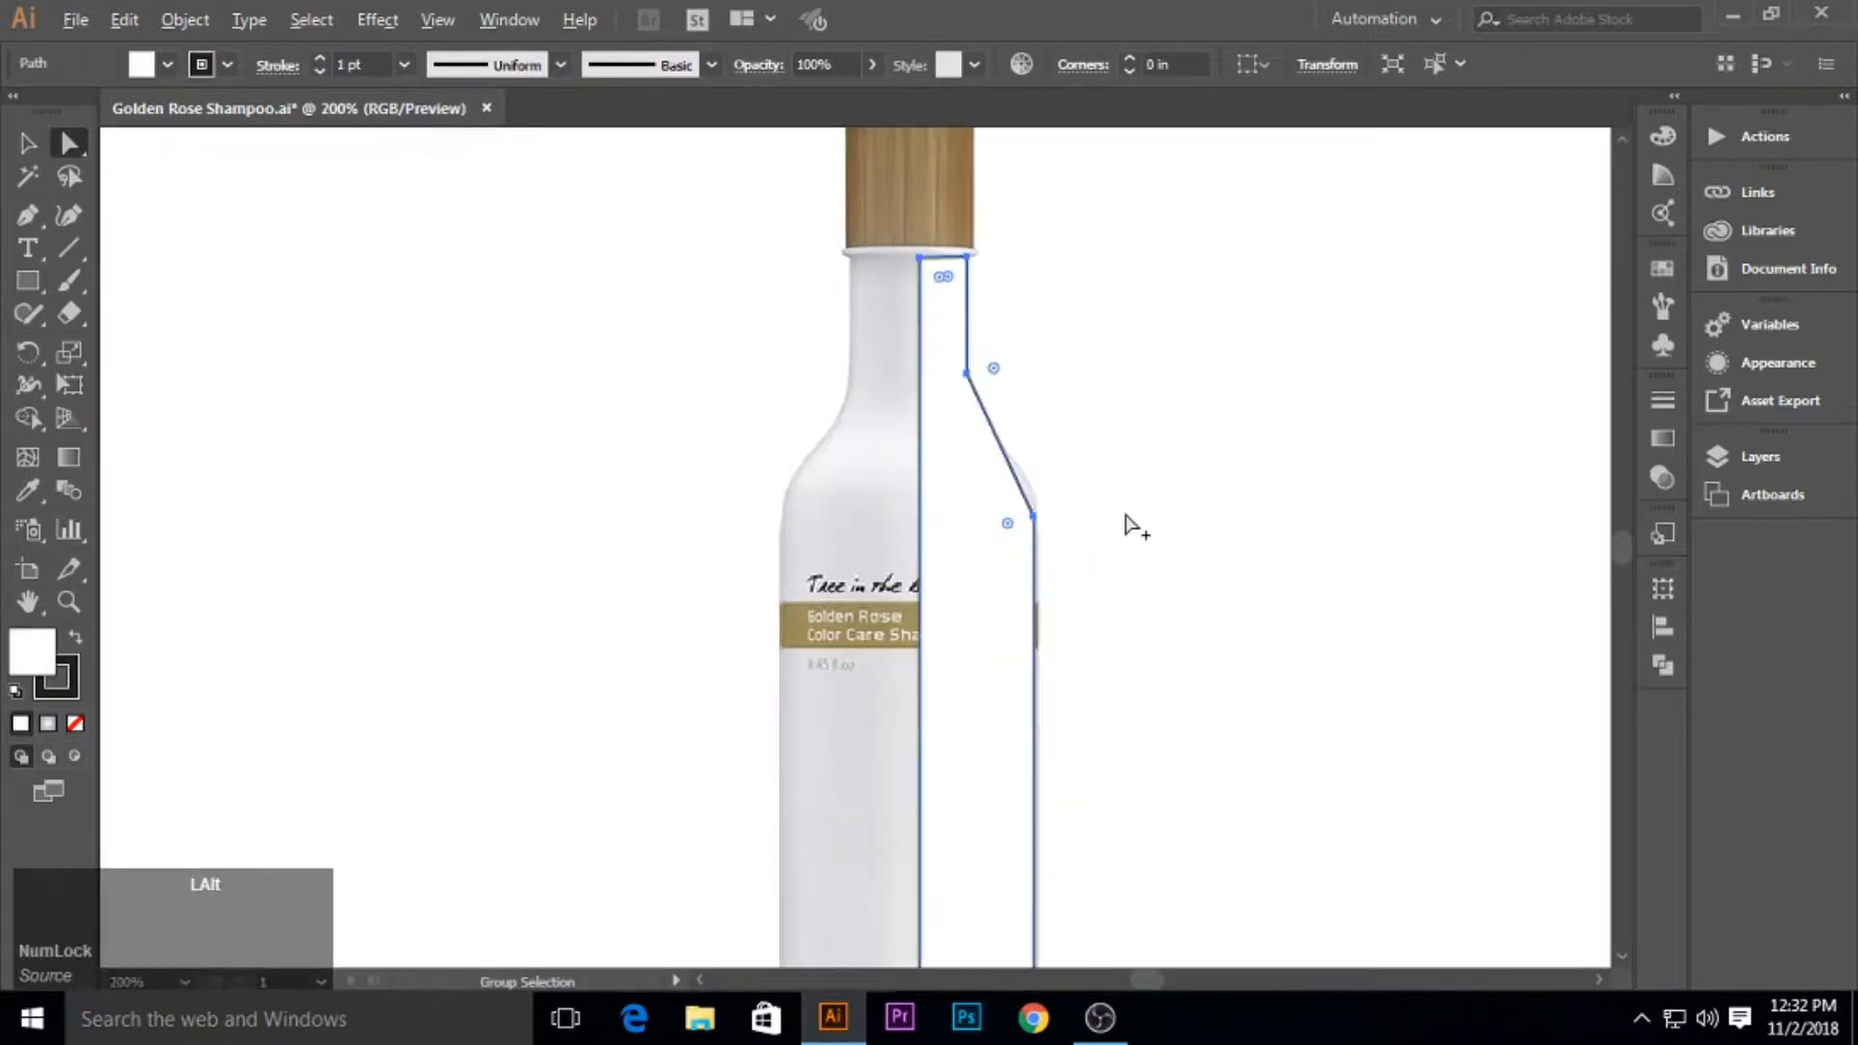
scroll(1094, 484, down, 1)
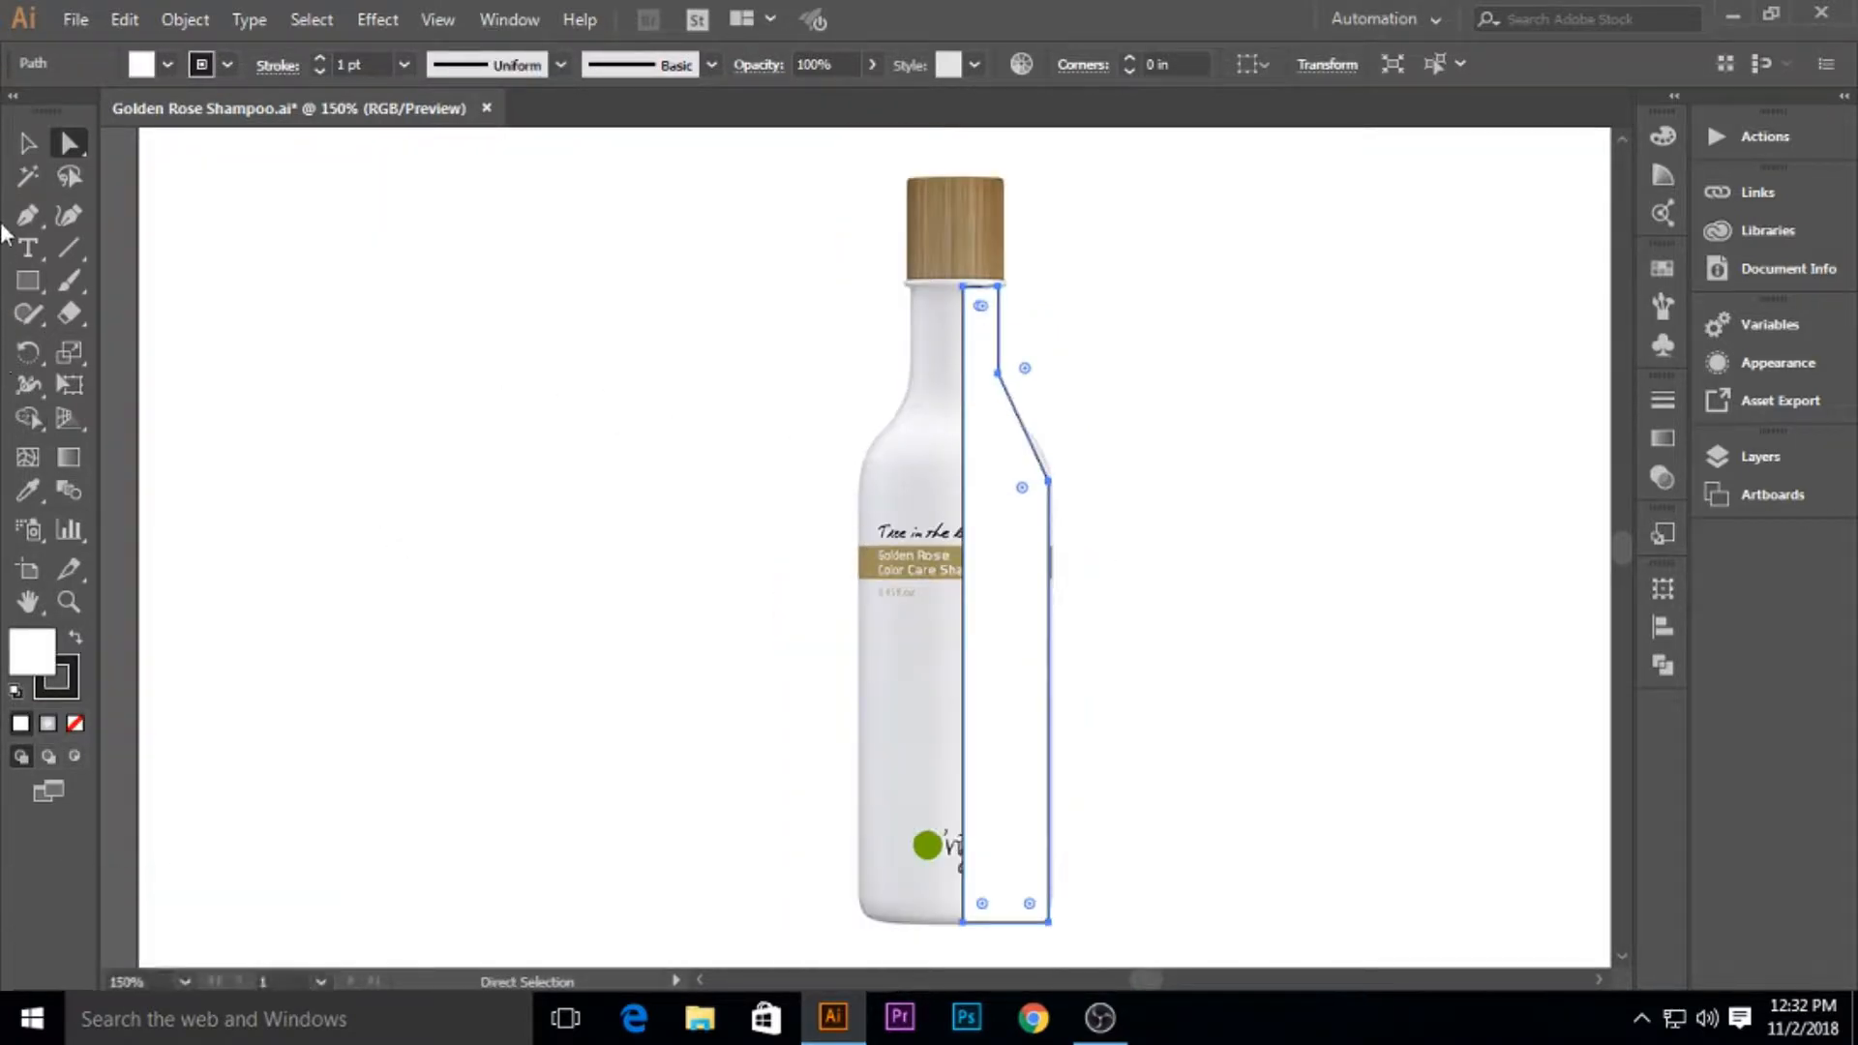
Nudge the two anchor points on the half-bottle path's left edge slightly to the left.
click(25, 142)
click(65, 148)
click(961, 288)
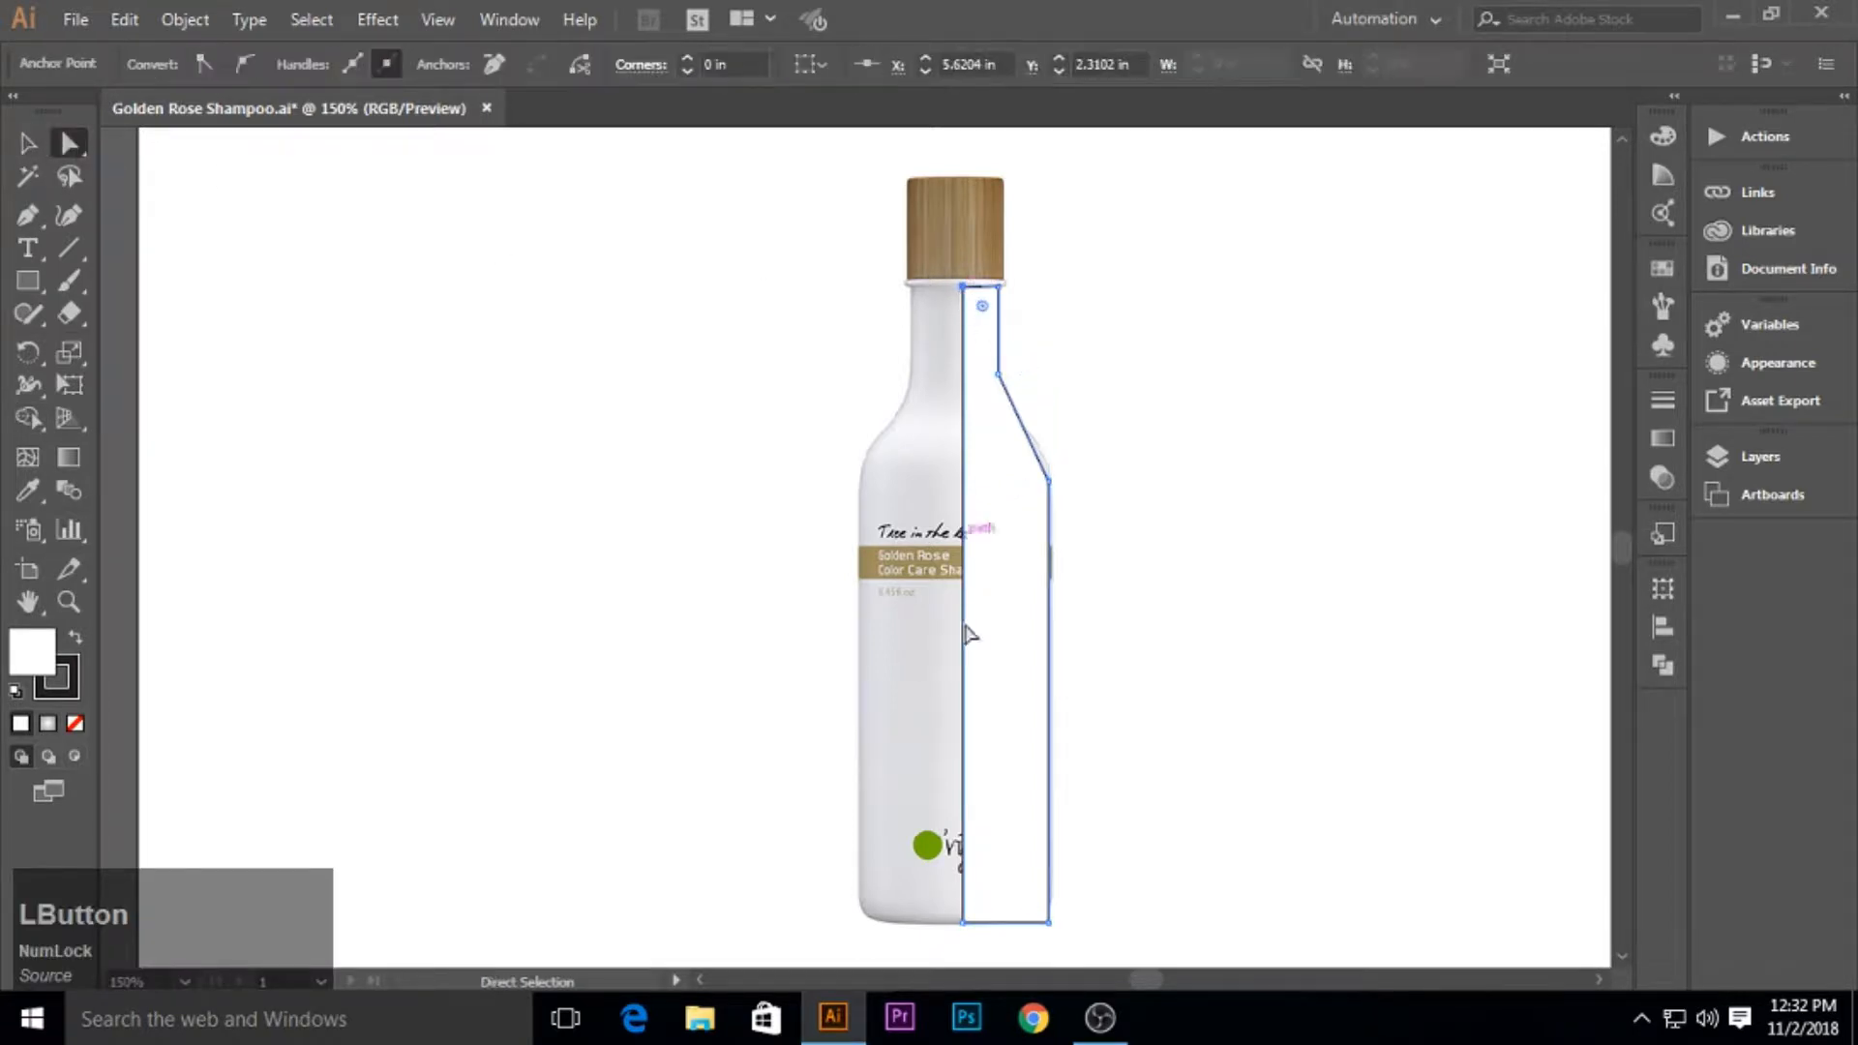
shift+click(963, 922)
key(Left)
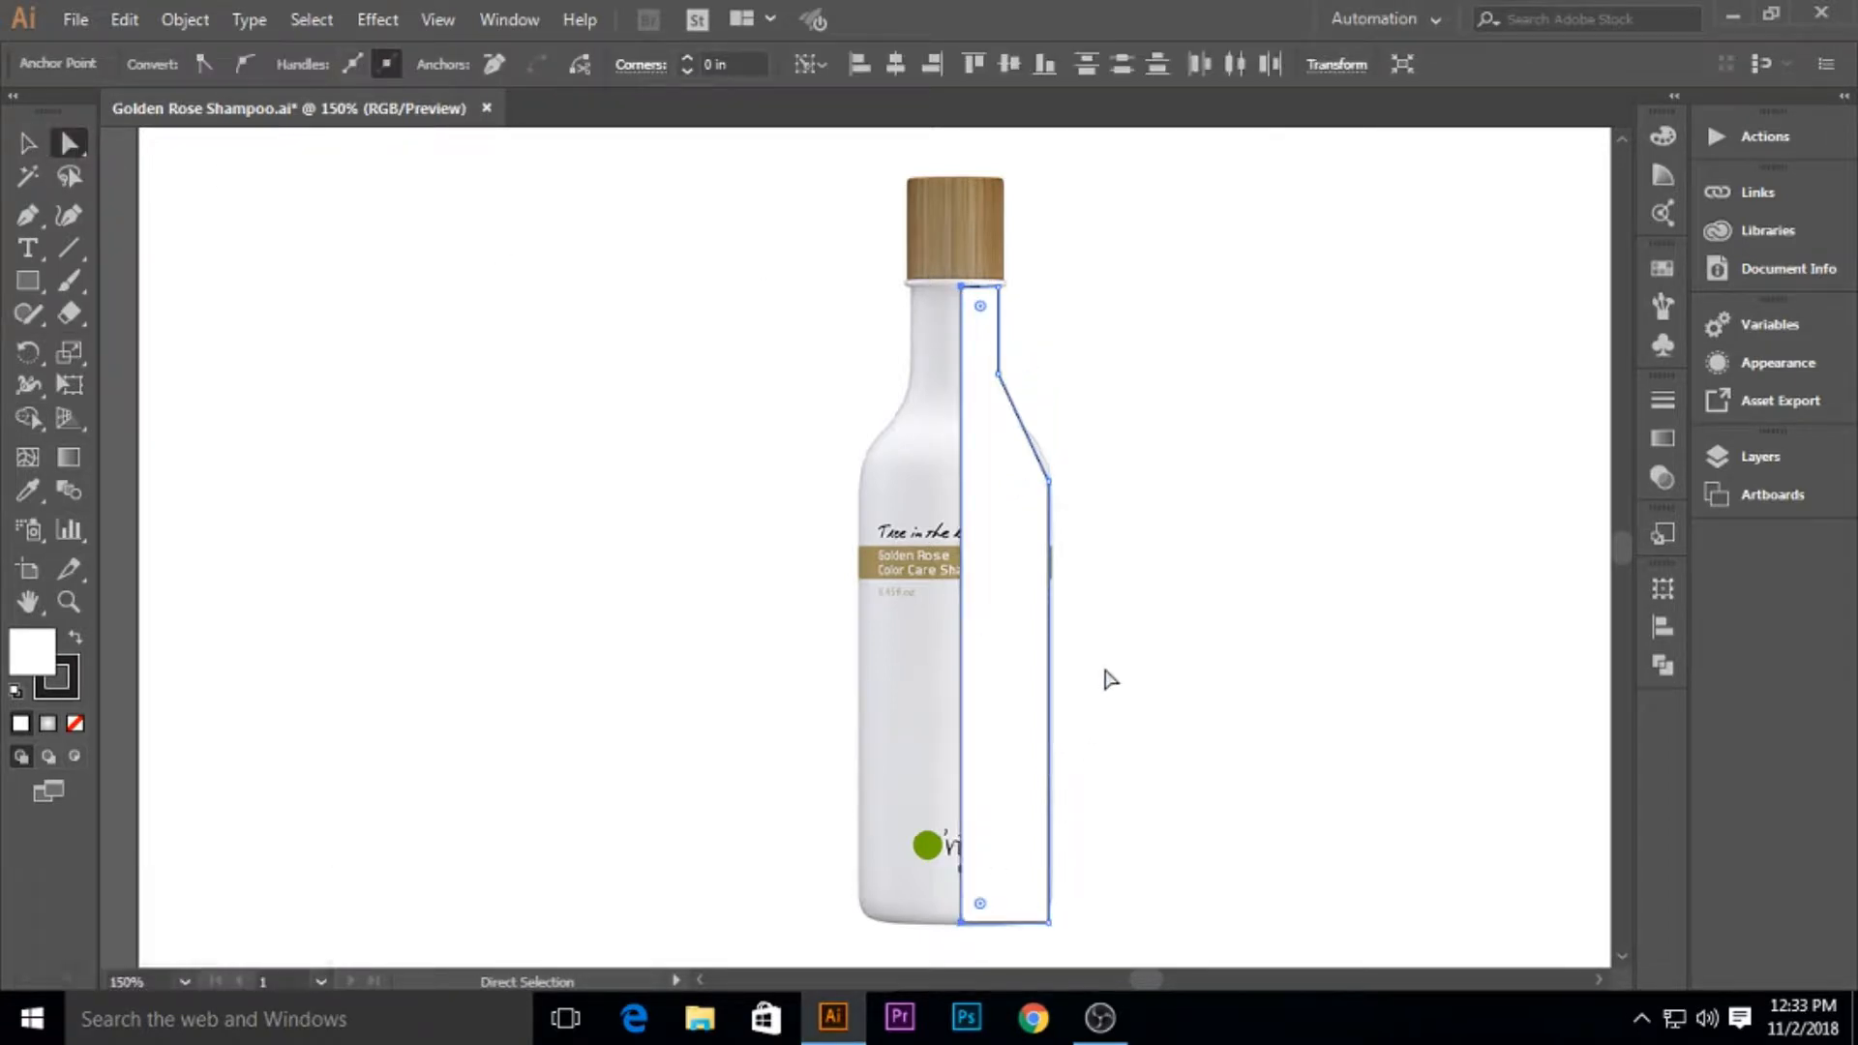
key(Left)
Bend the straight shoulder segment of the half-bottle path into a curve following the reference bottle with the Anchor Point tool.
click(27, 142)
click(332, 241)
click(1045, 474)
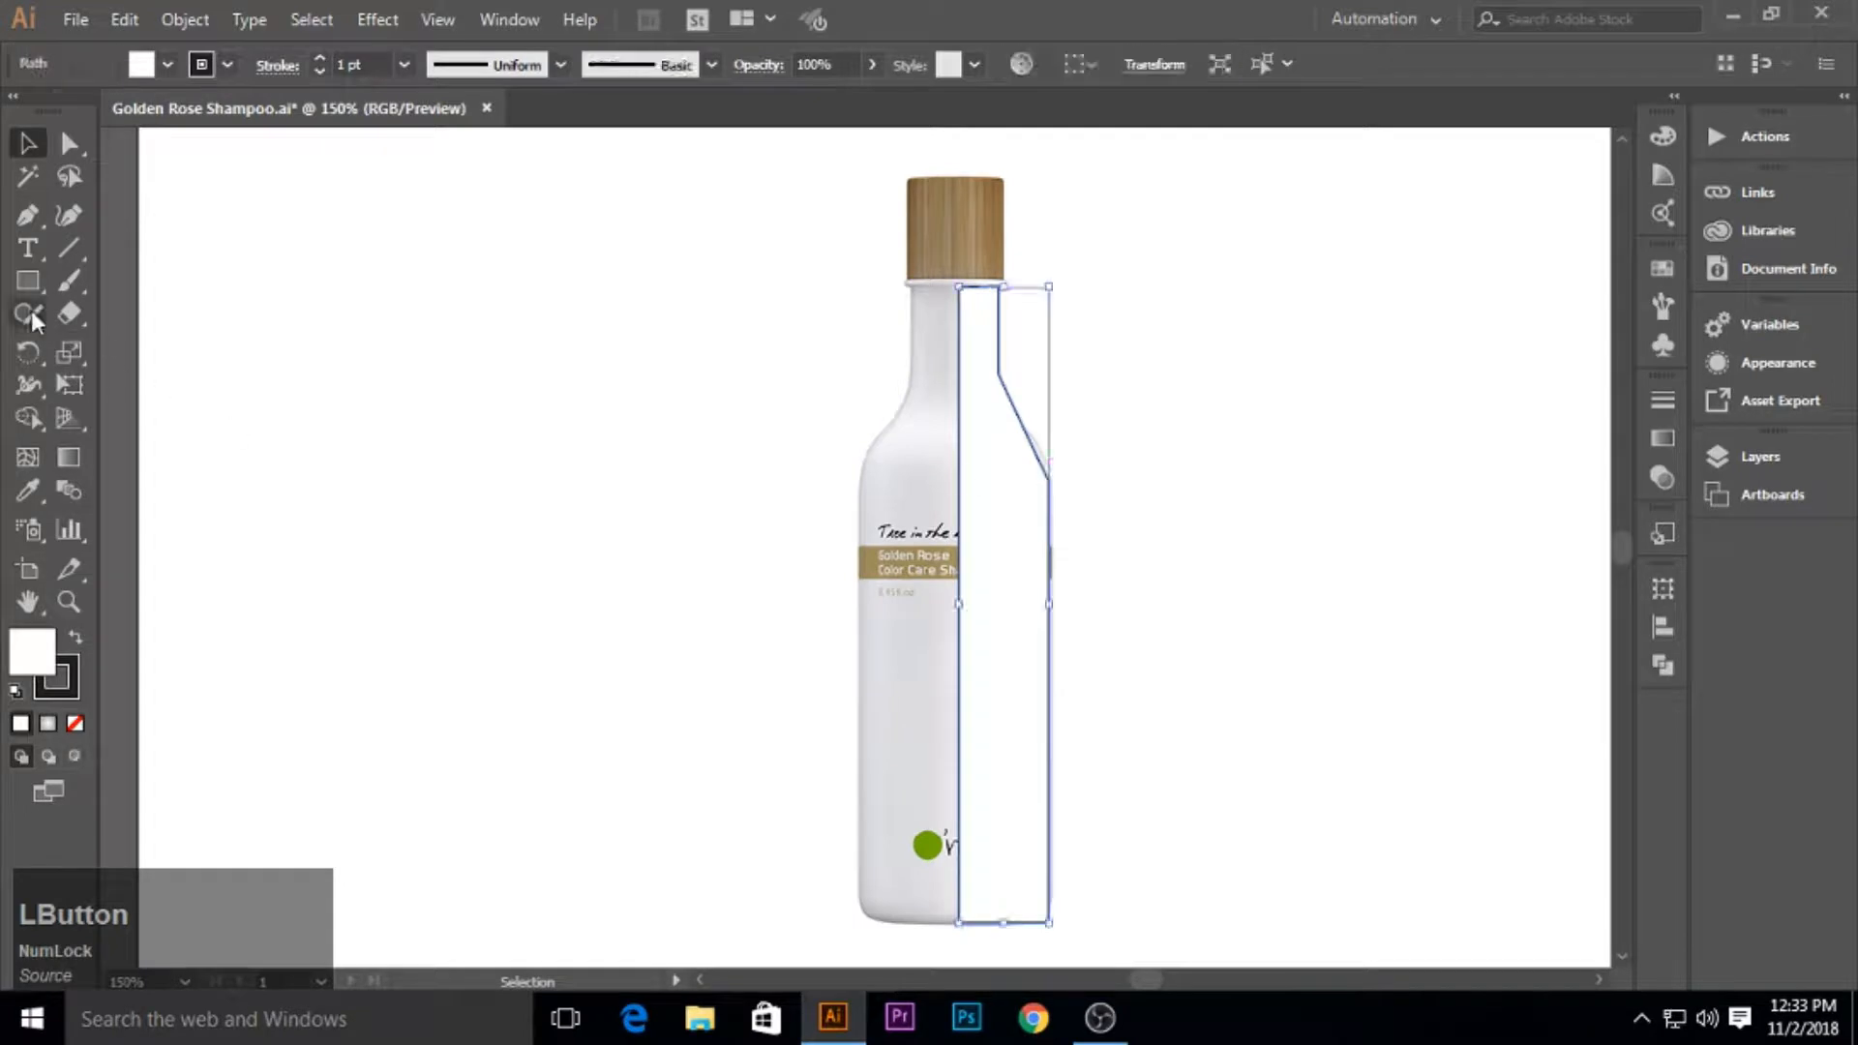
drag(27, 214, 199, 318)
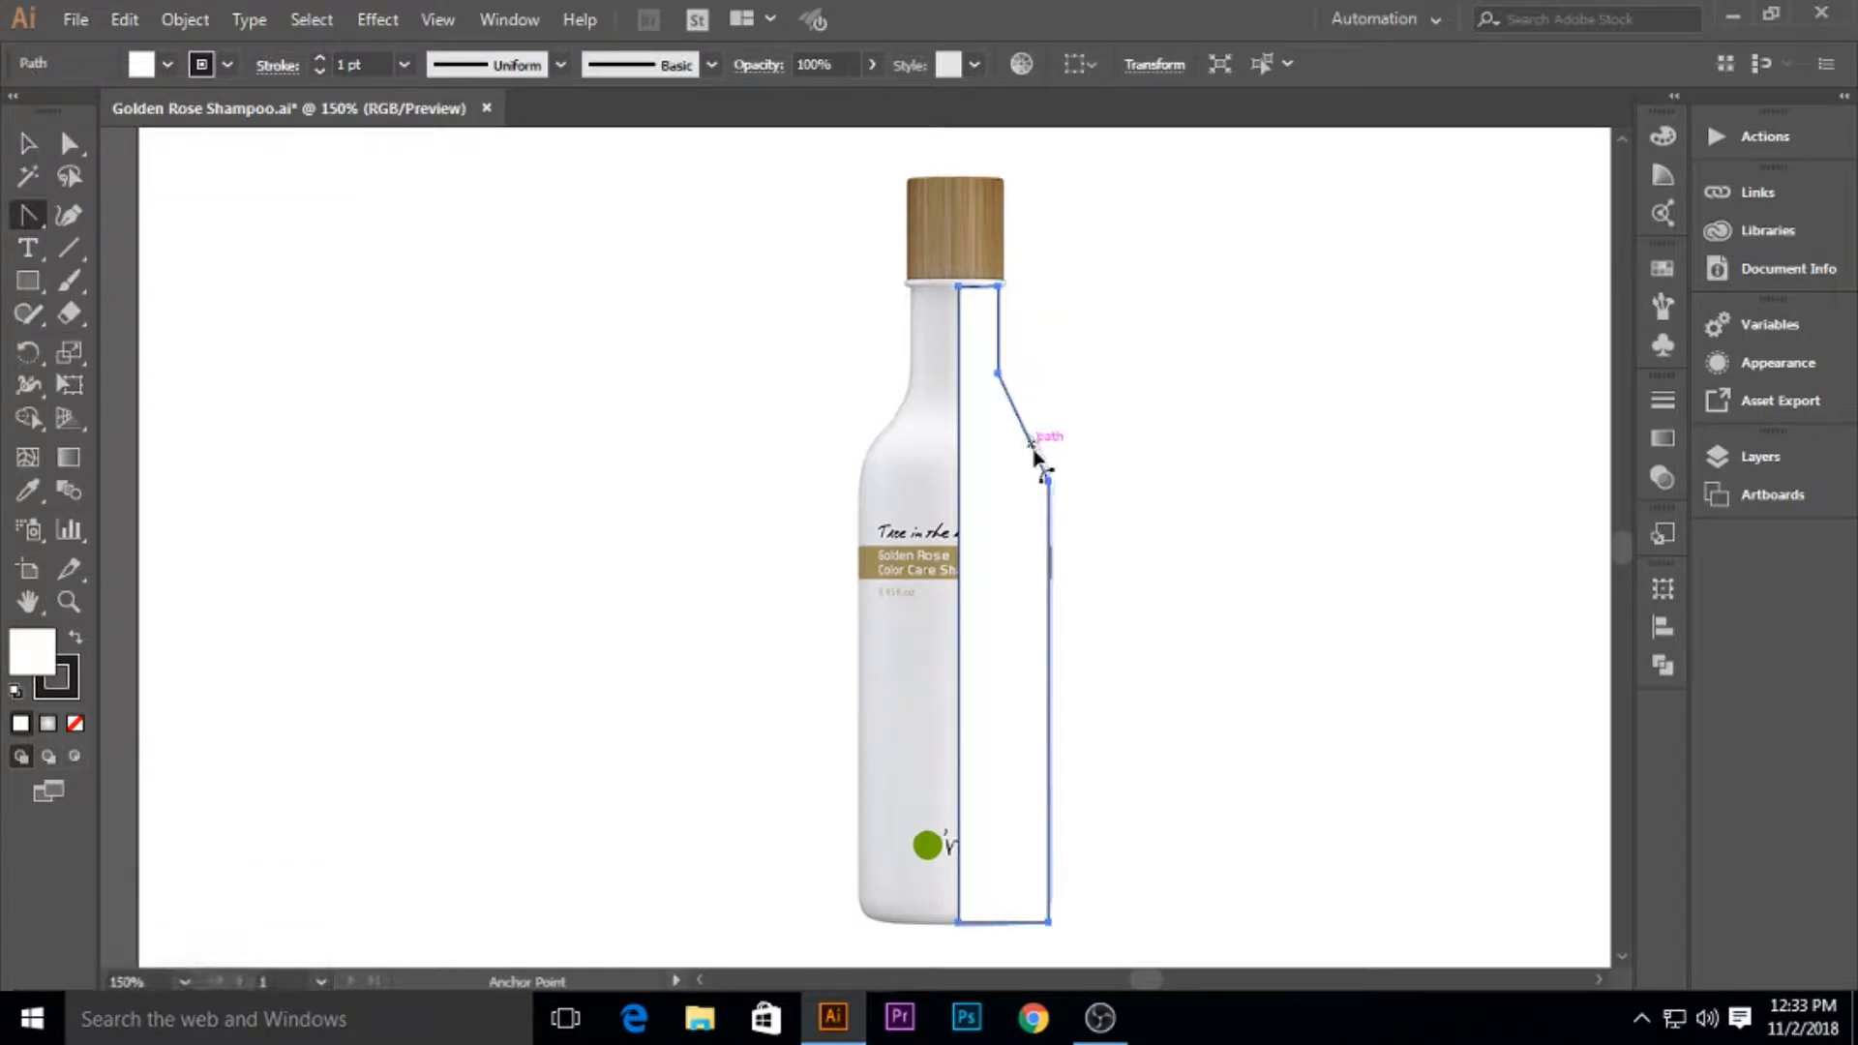
mouse_move(1033, 449)
mouse_down()
mouse_move(1020, 406)
mouse_move(989, 421)
mouse_move(1065, 439)
mouse_move(1050, 431)
mouse_up()
Round the lower-right corner of the half-bottle path slightly to match the base of the reference bottle.
click(69, 144)
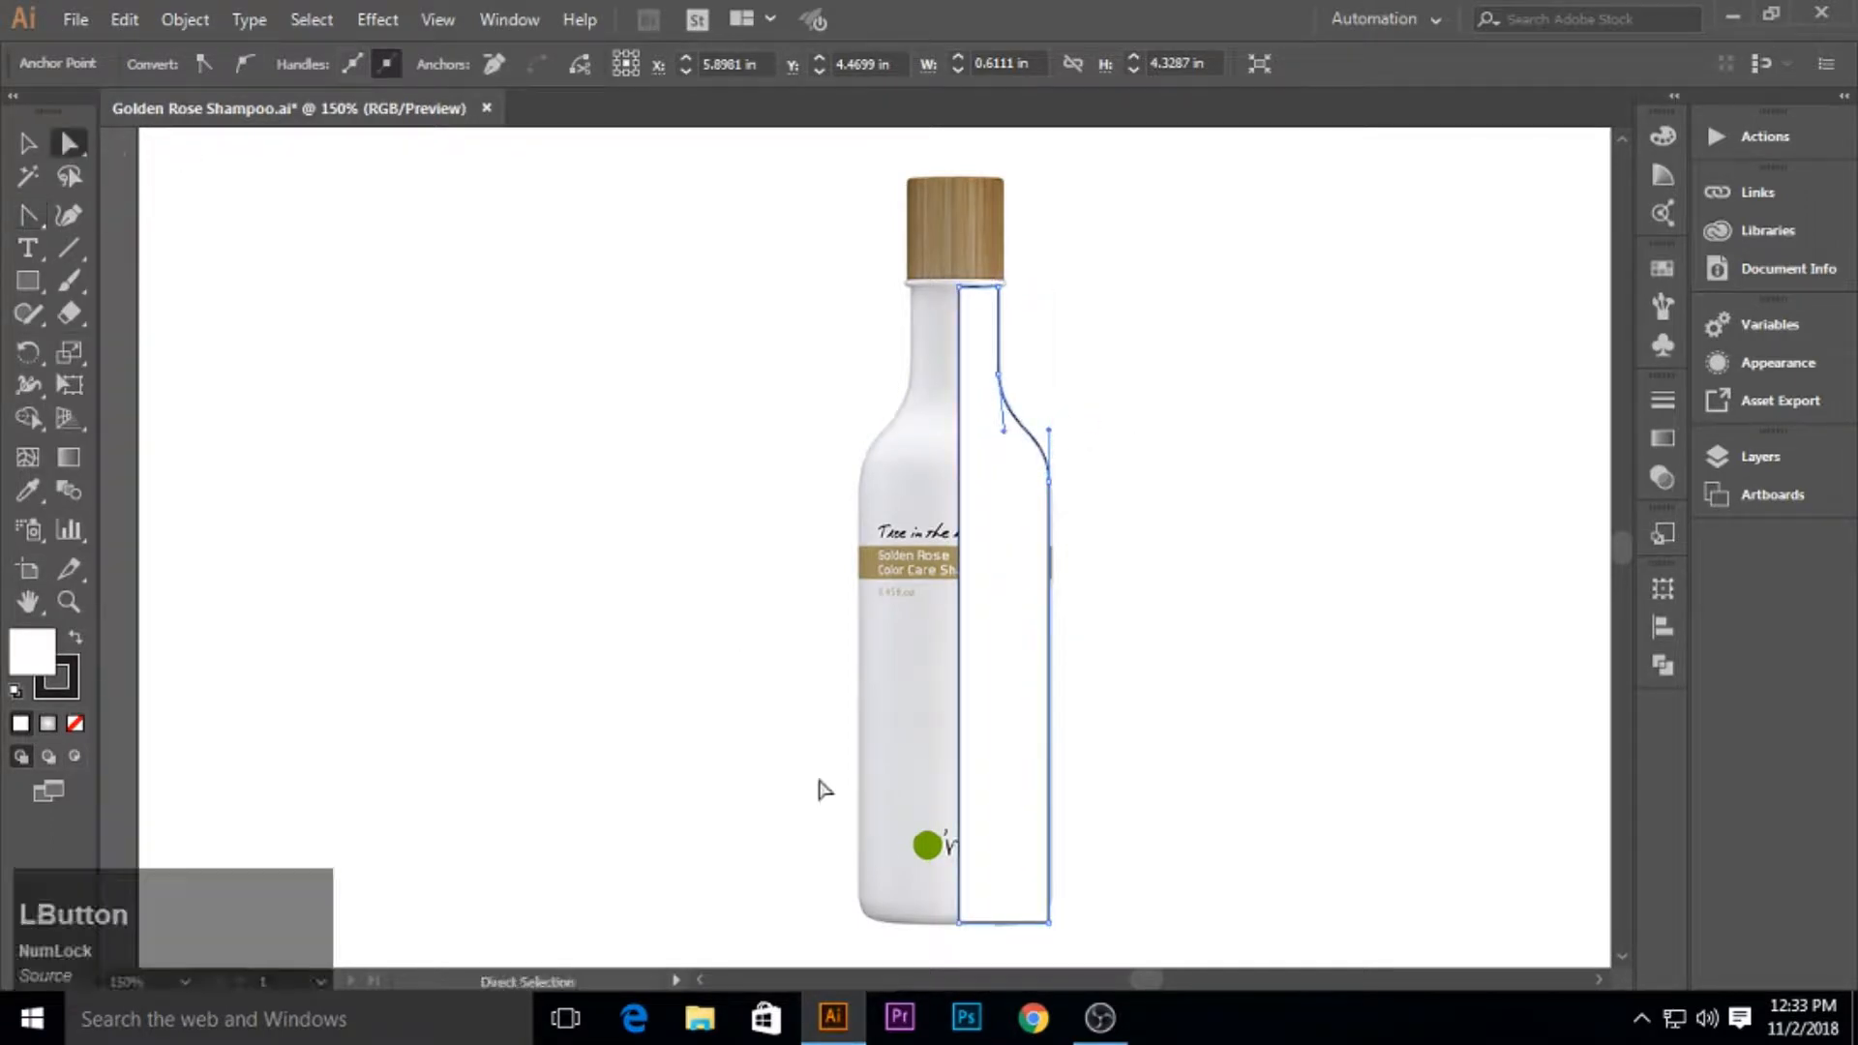
click(1049, 922)
drag(1027, 905, 1029, 906)
click(27, 142)
click(470, 292)
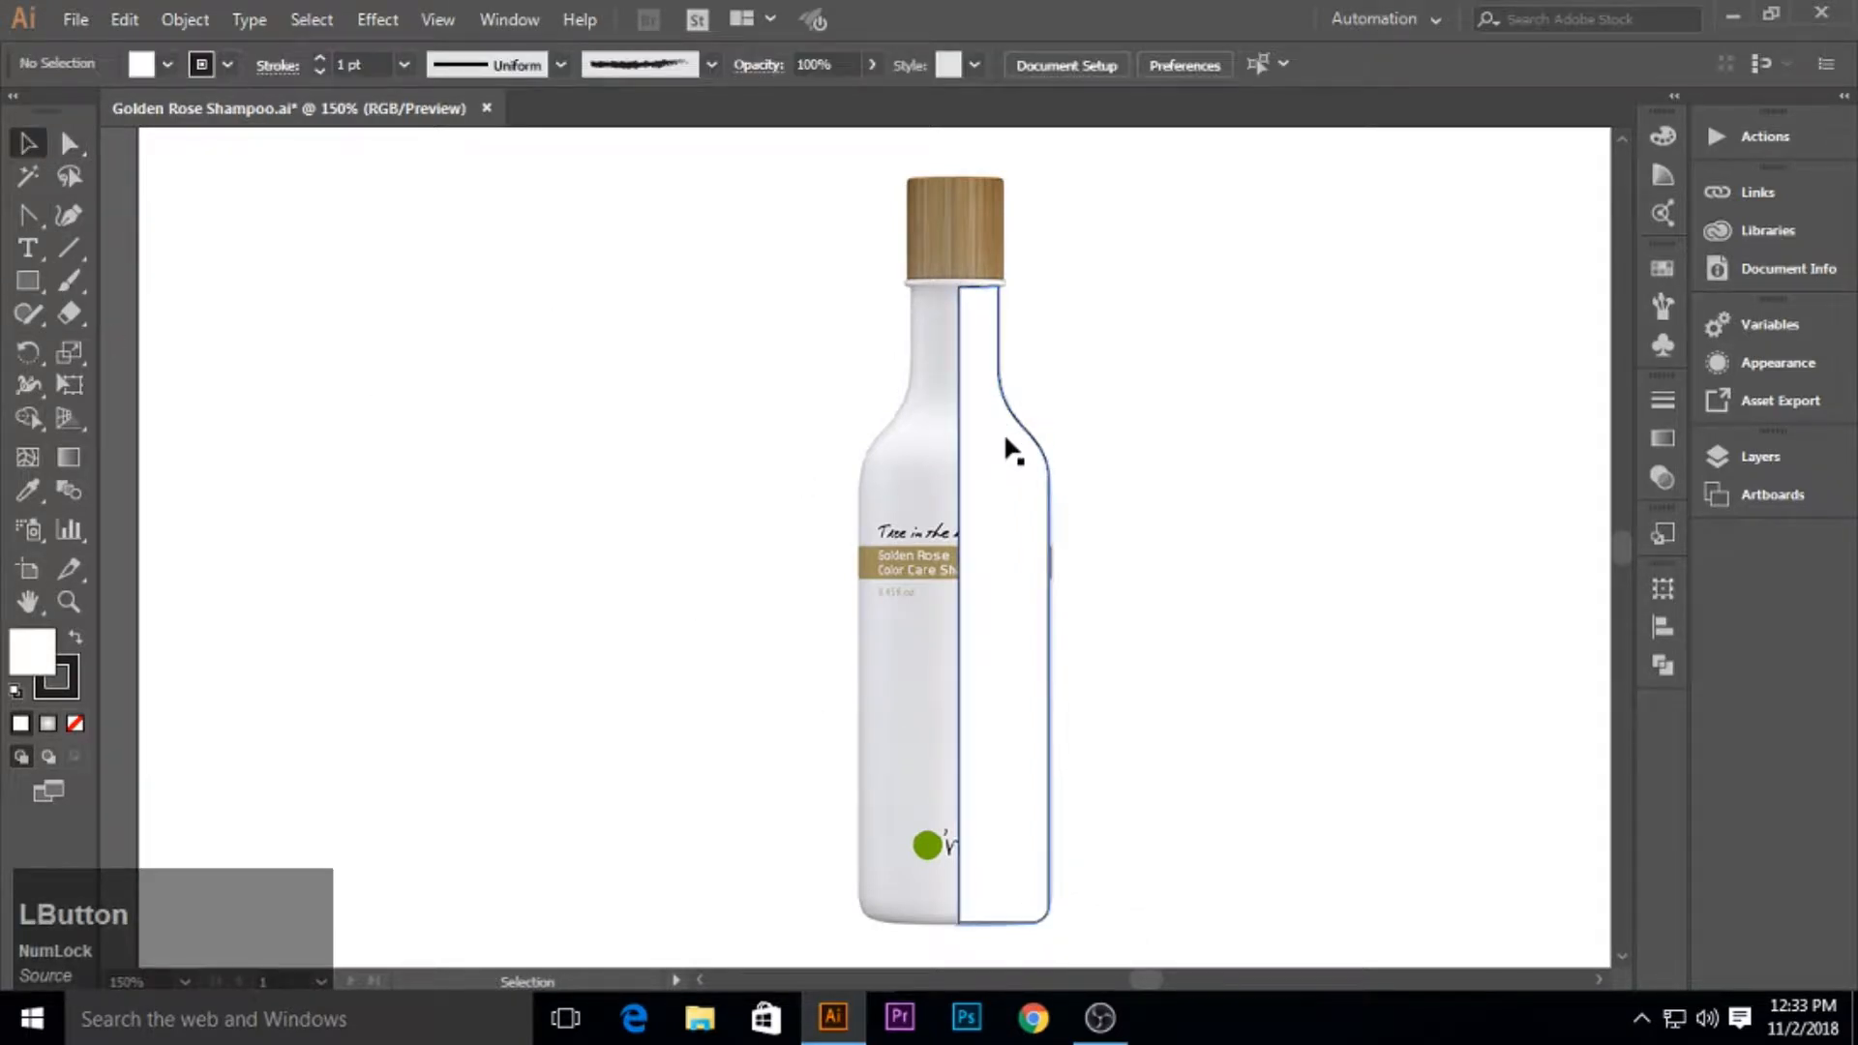
Recolour the half-bottle shape with a light grey fill and no stroke by sampling it with the Eyedropper.
click(1006, 492)
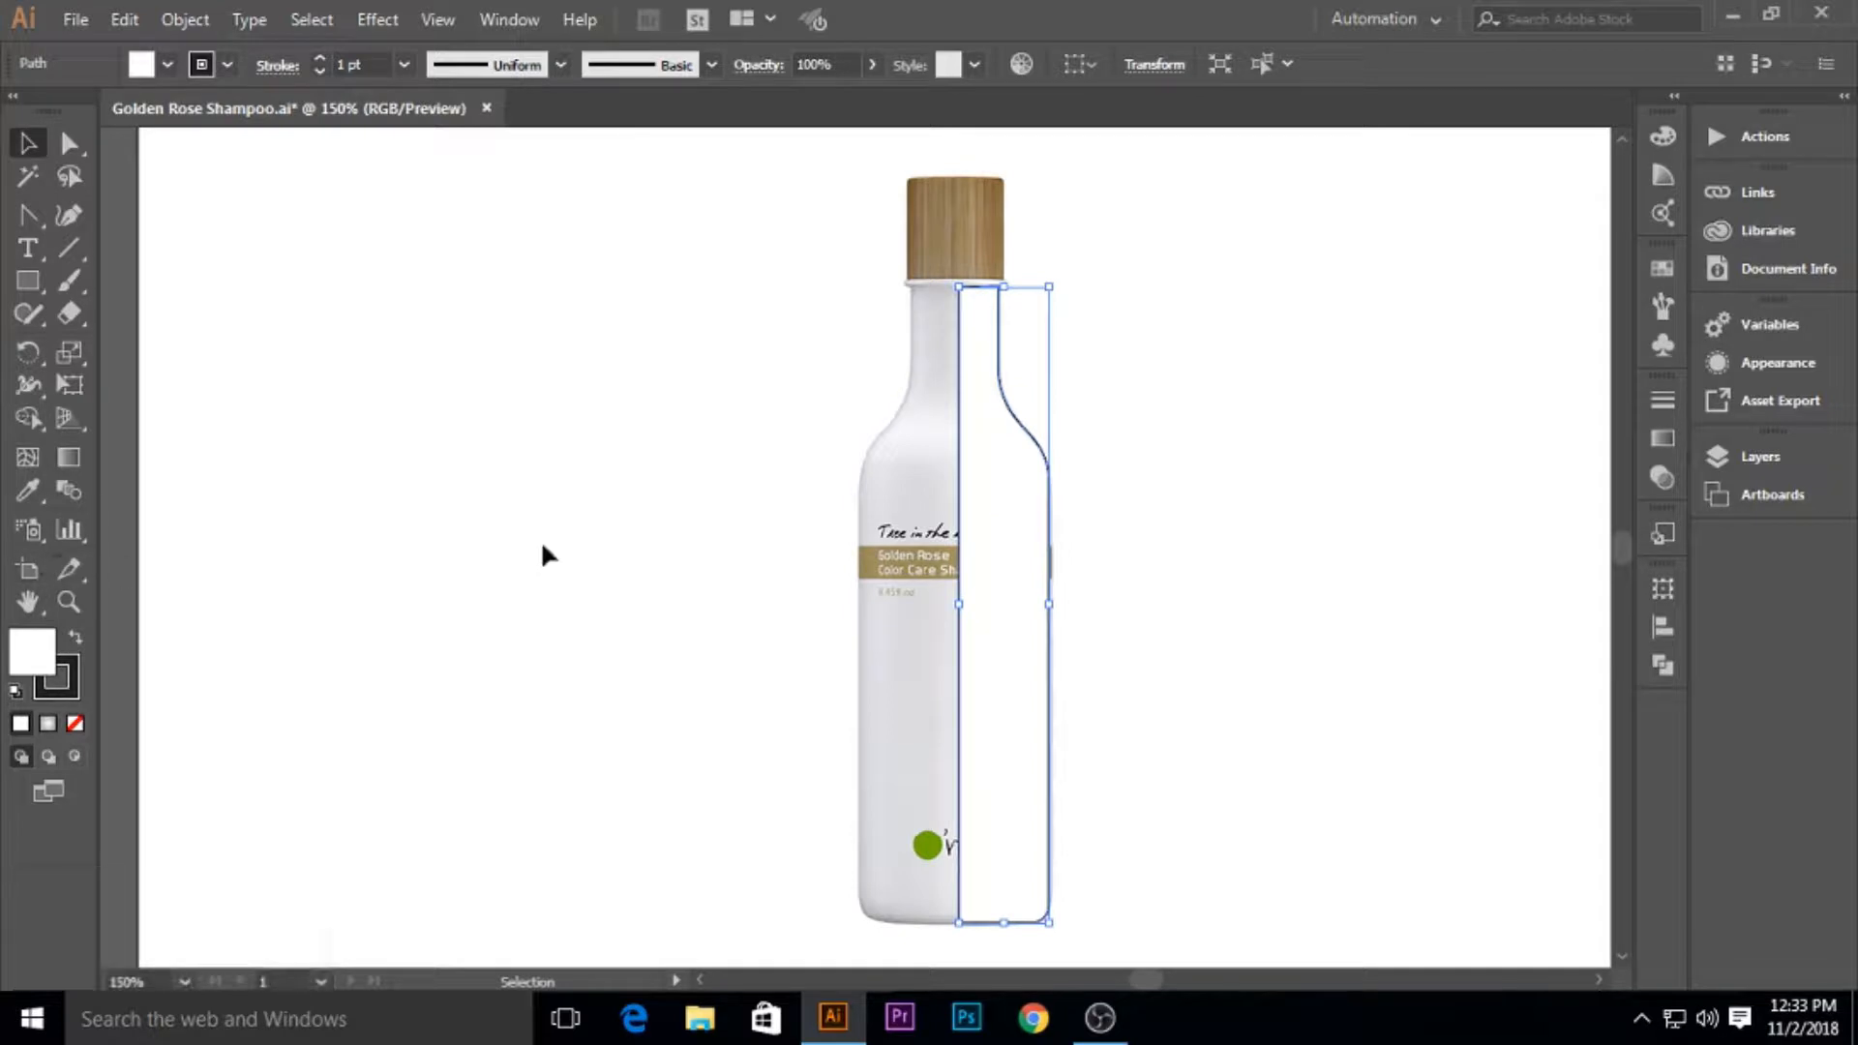
click(27, 491)
click(481, 542)
click(27, 143)
click(750, 443)
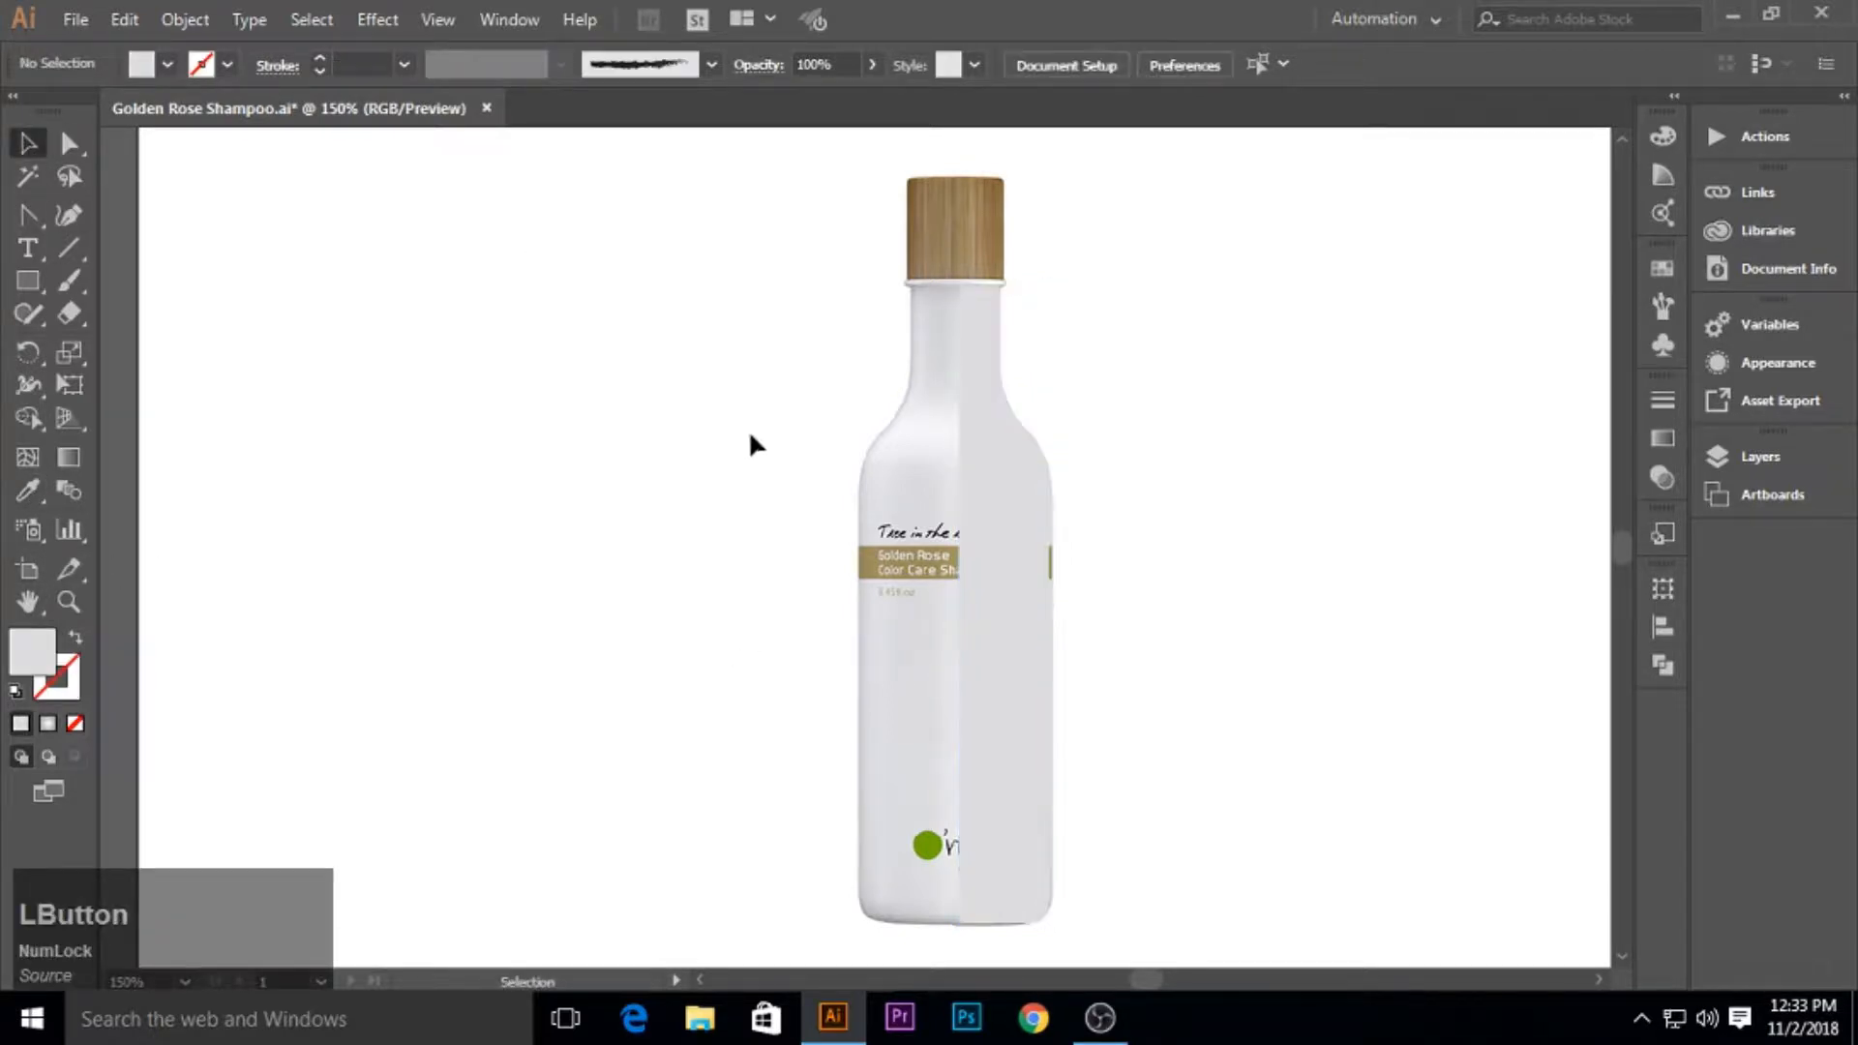
Start a 360° 3D Revolve effect from the left edge of the half-bottle shape with the preview on.
click(1047, 598)
drag(1049, 604, 1053, 637)
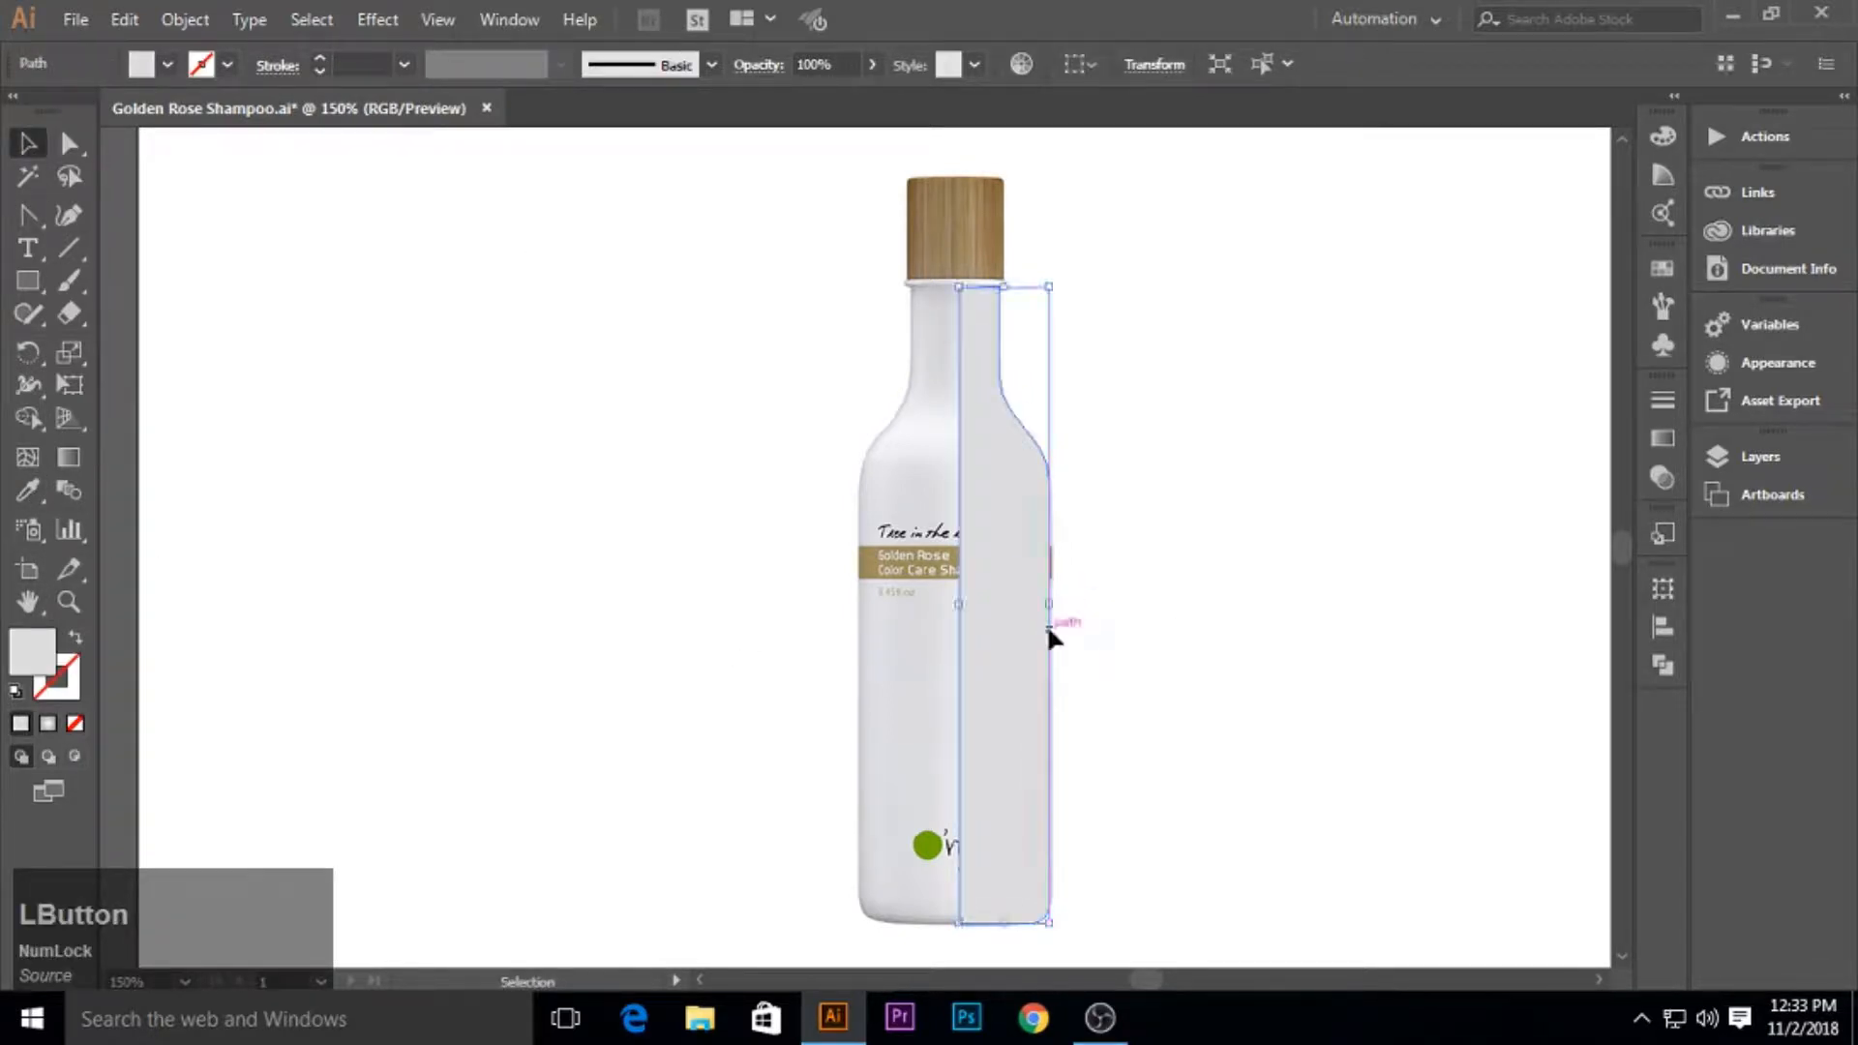
click(377, 19)
mouse_move(426, 178)
click(688, 202)
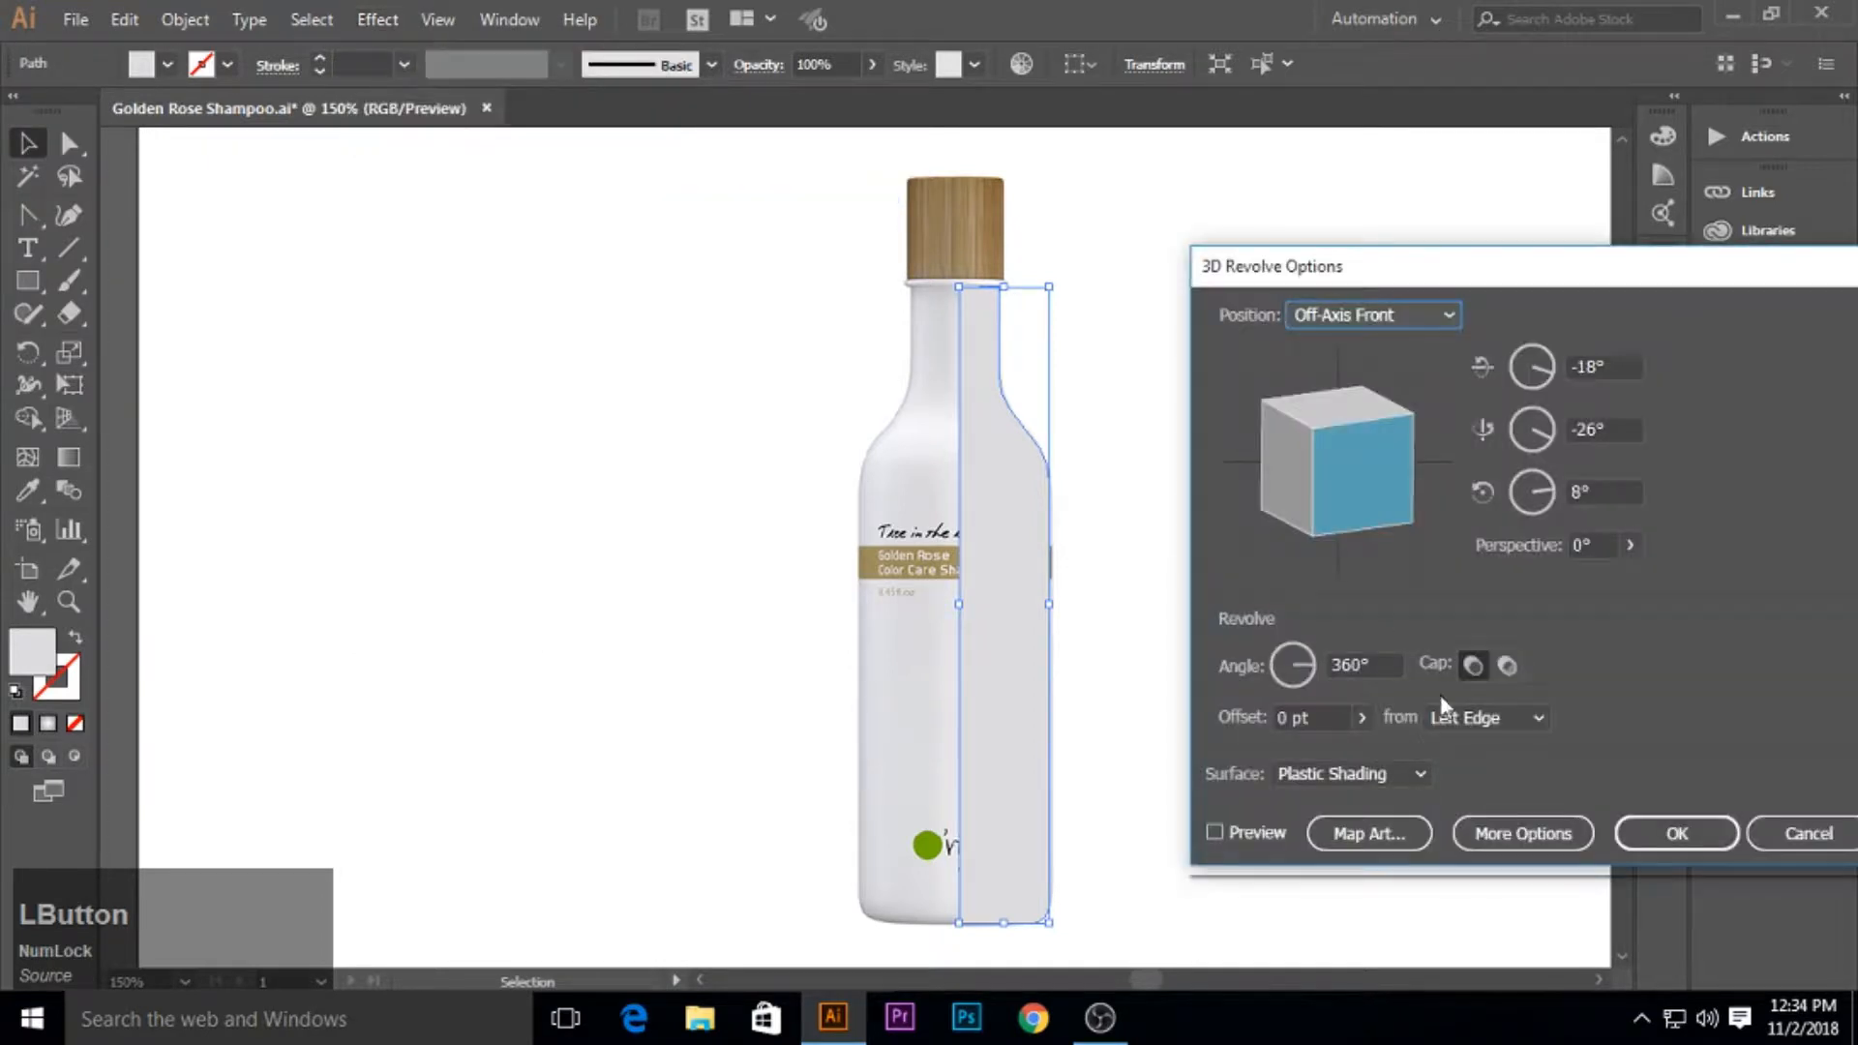
click(1263, 834)
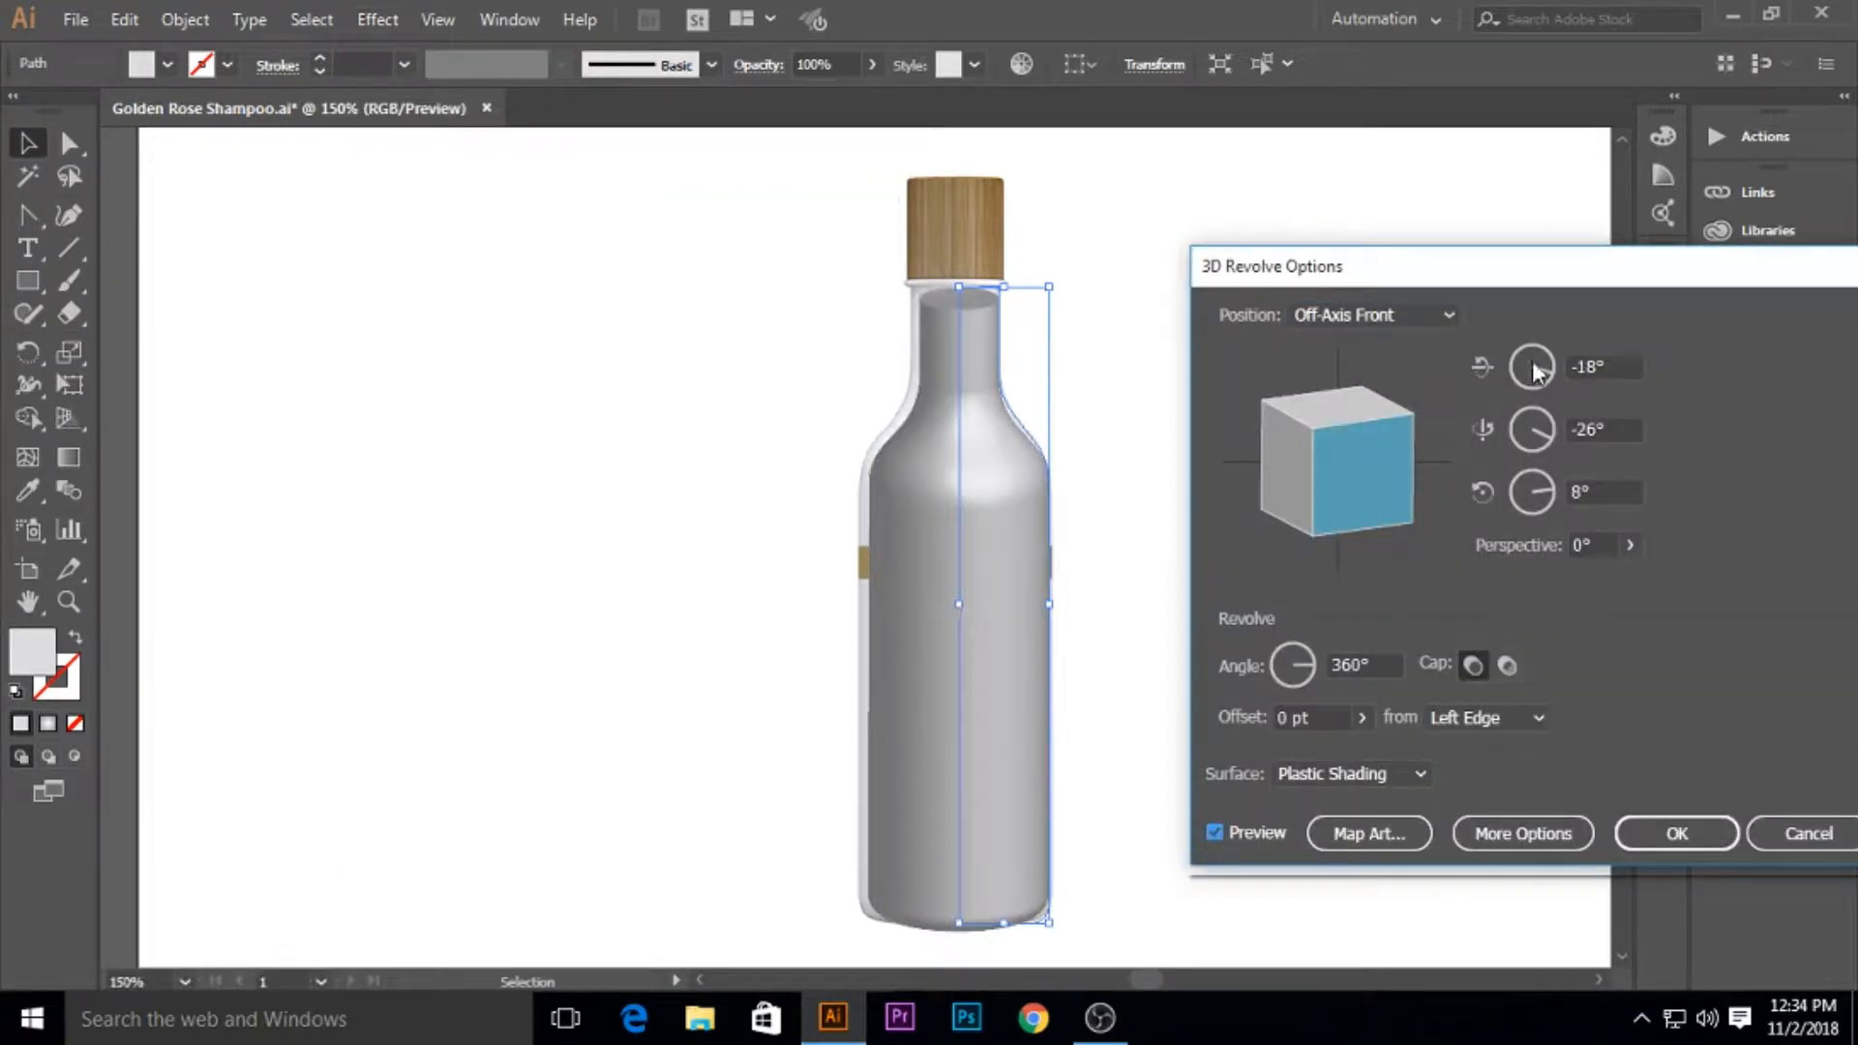
Set the bottle's revolve rotation to 1° on X, -26° on Y and -1° on Z, and apply the effect.
scroll(1613, 369, up, 3)
scroll(1613, 368, up, 7)
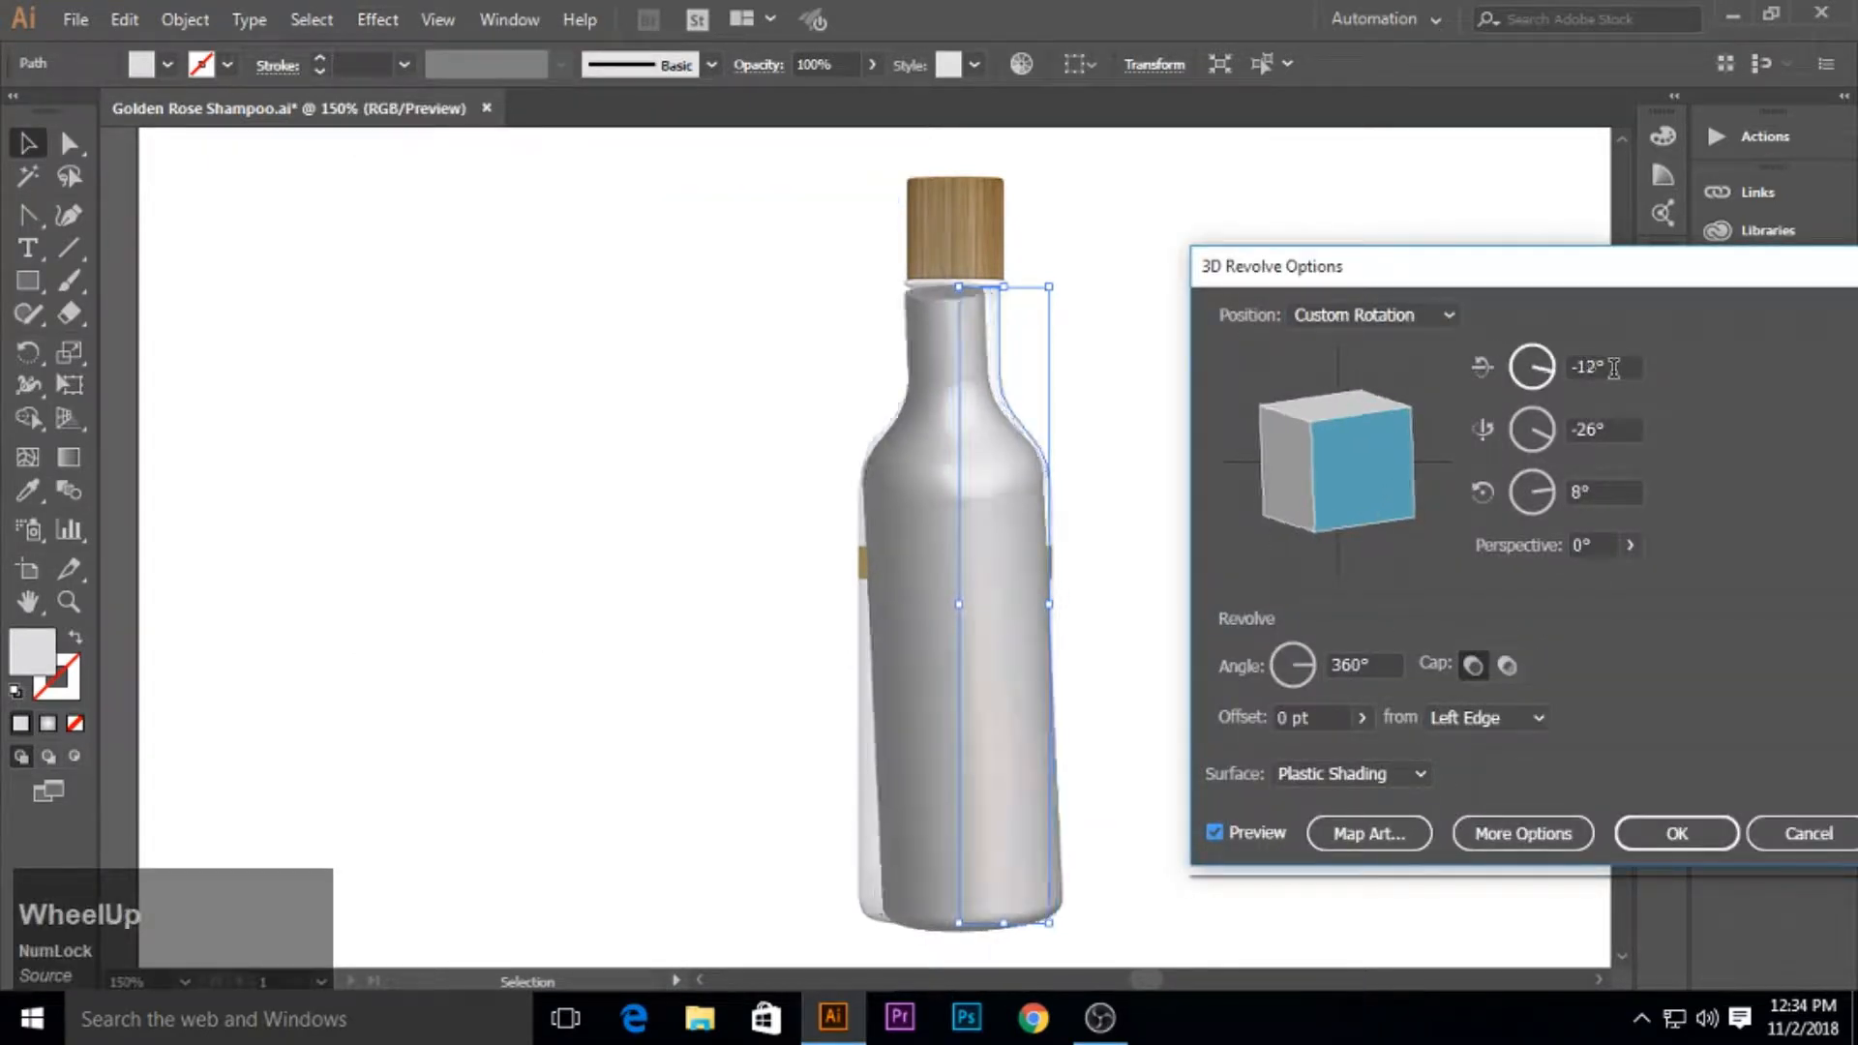
scroll(1611, 498, down, 6)
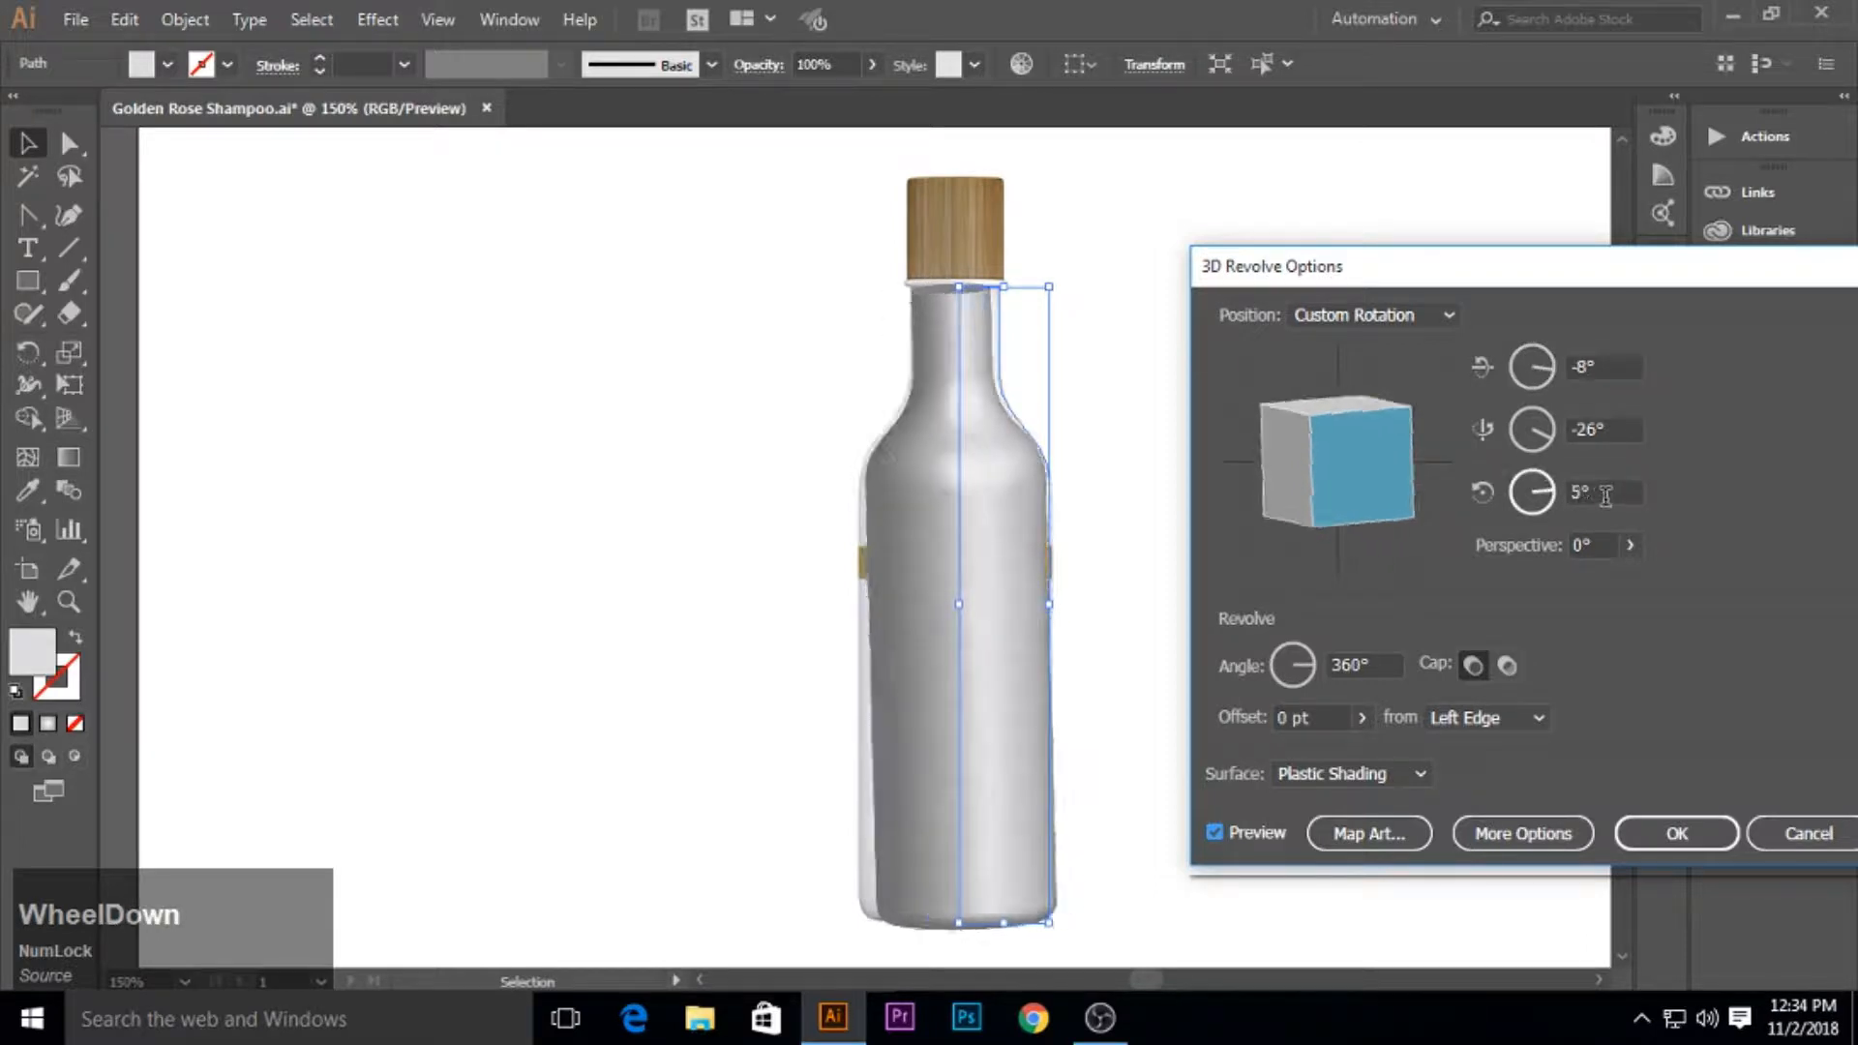
scroll(1606, 492, up, 1)
scroll(1611, 368, up, 1)
scroll(1611, 368, down, 4)
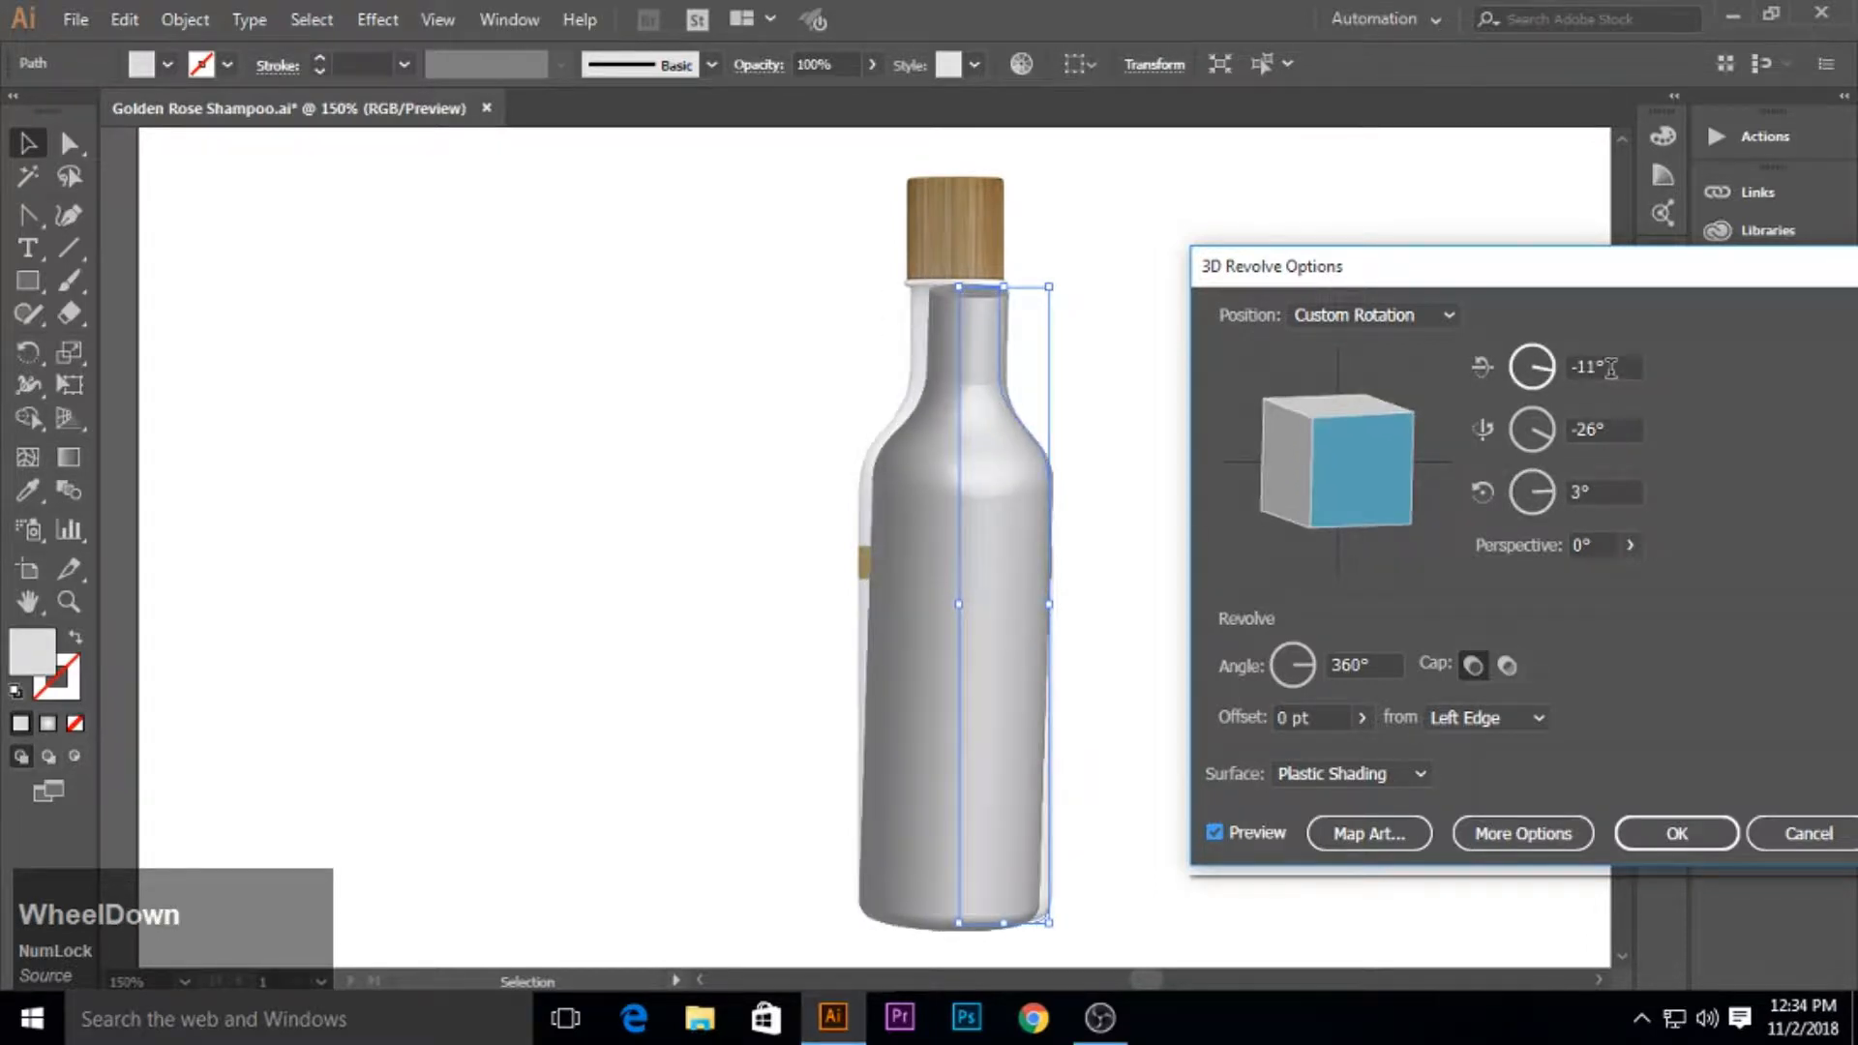
scroll(1610, 368, up, 10)
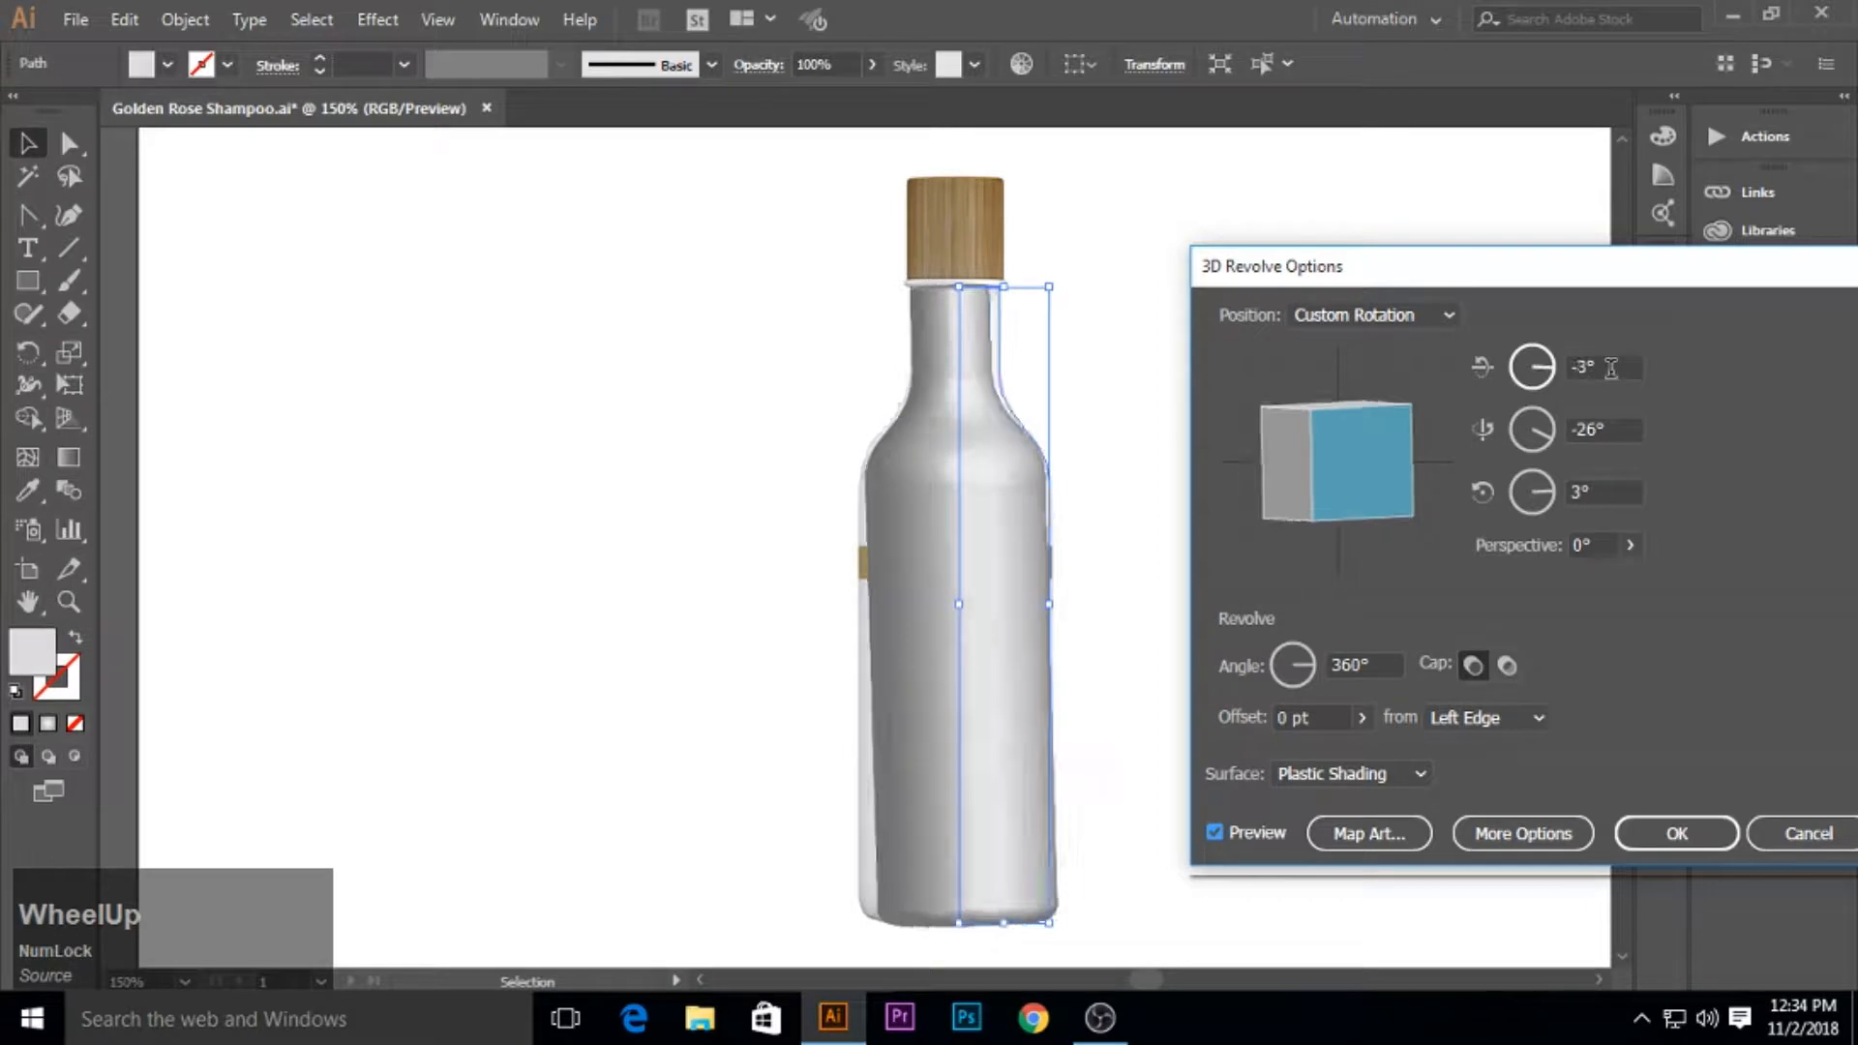
scroll(1611, 368, up, 2)
scroll(1592, 490, up, 2)
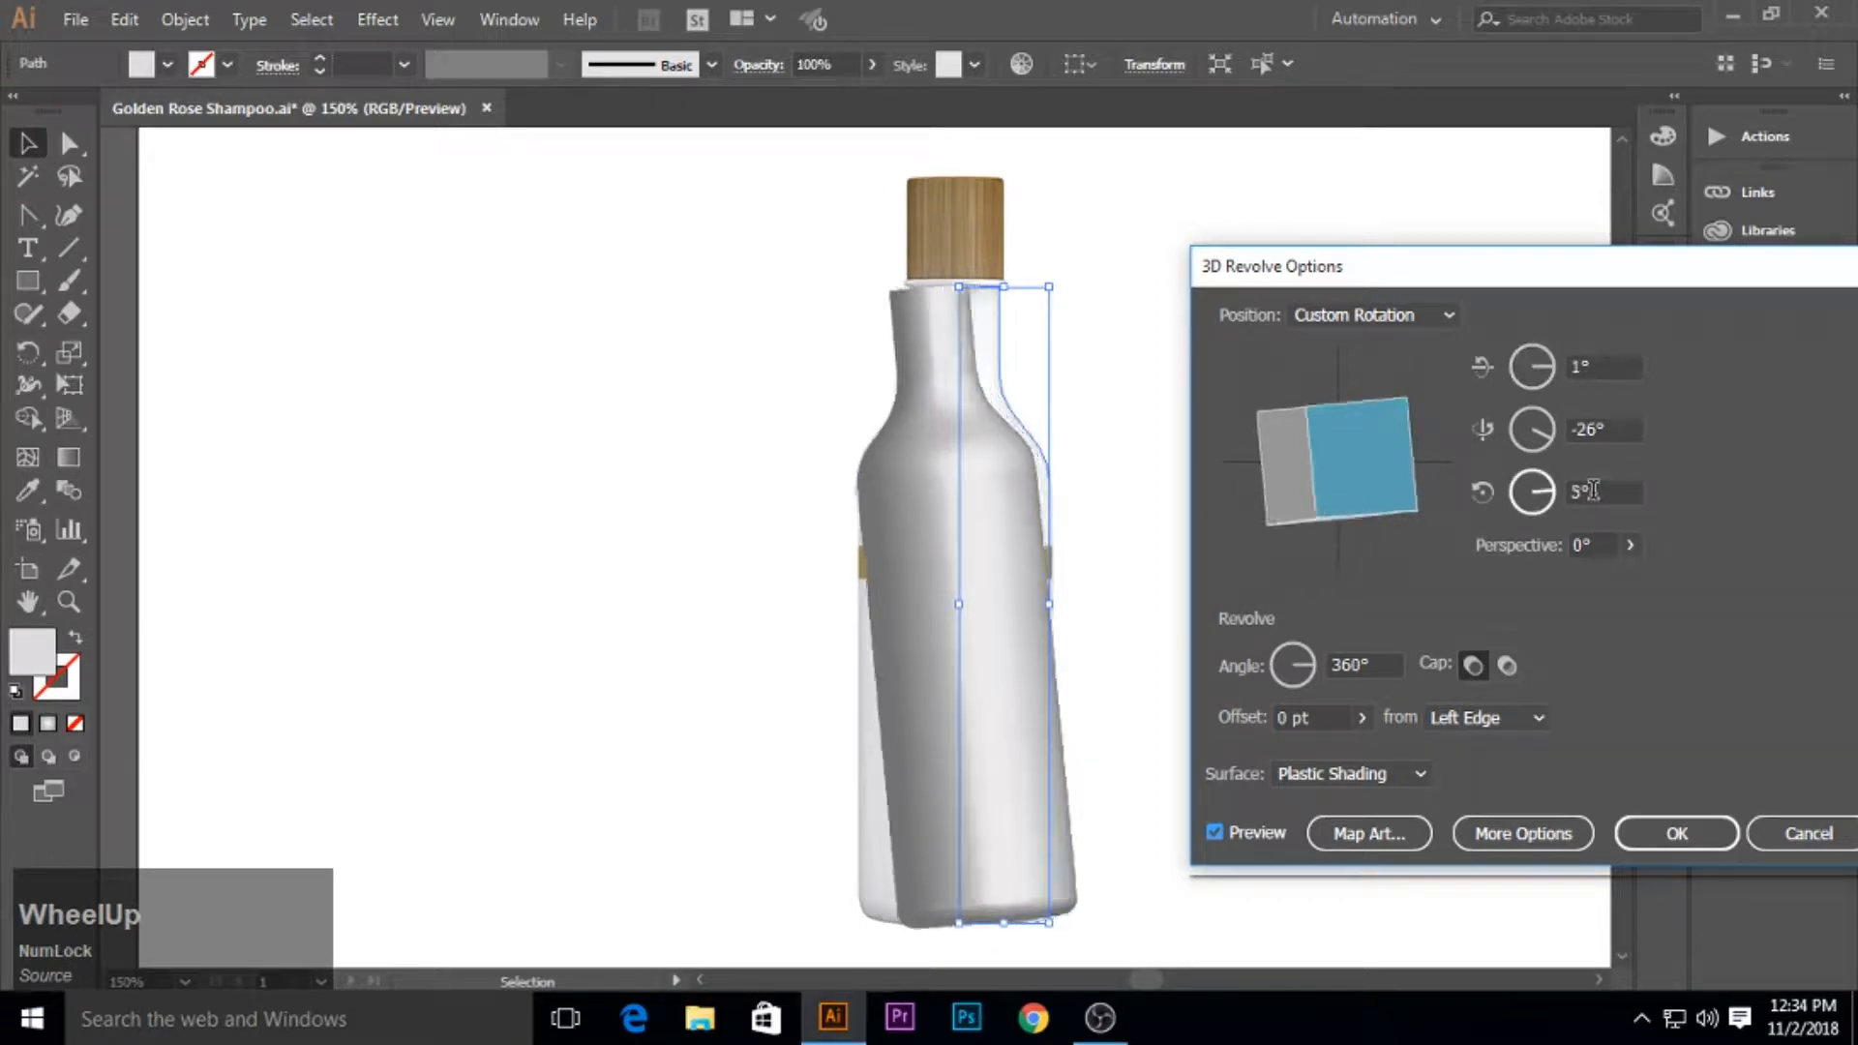
scroll(1591, 491, down, 6)
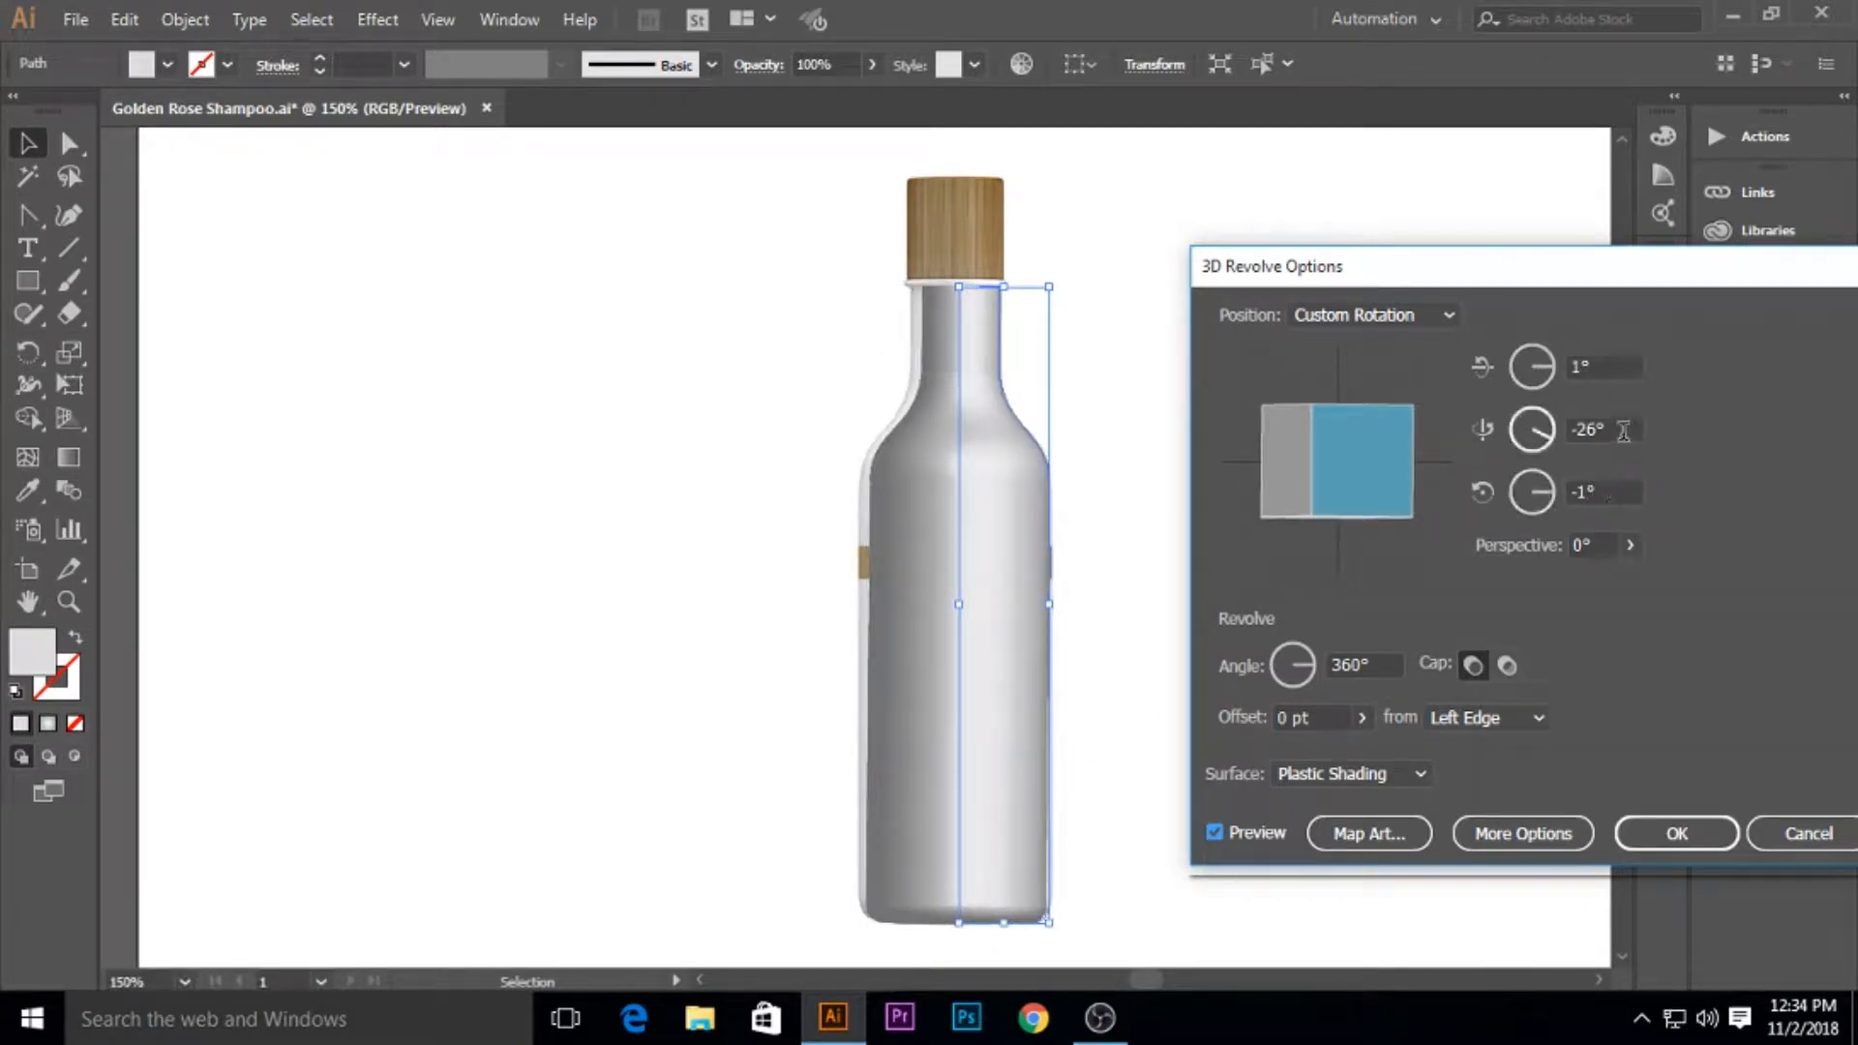
click(1651, 850)
Widen the revolved bottle slightly from its profile's left edge and nudge it up and right to line up with the reference bottle.
drag(957, 604, 949, 610)
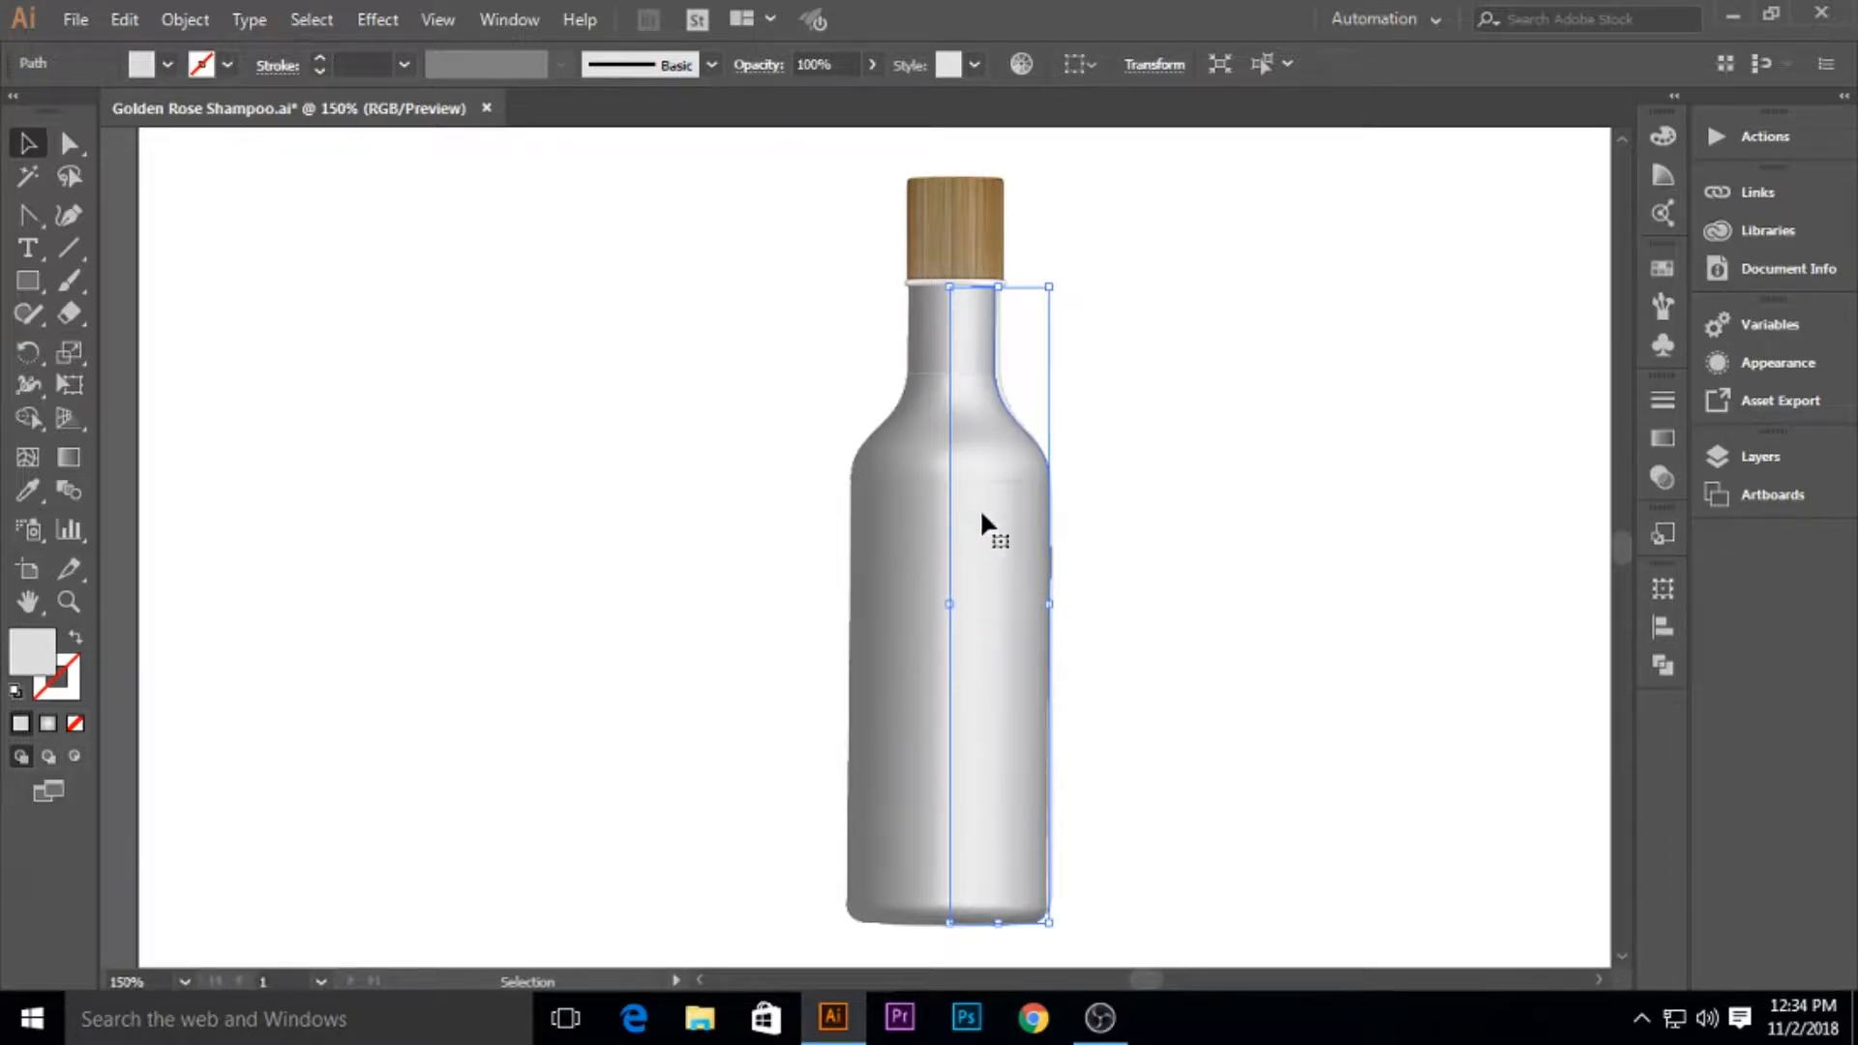
click(1136, 495)
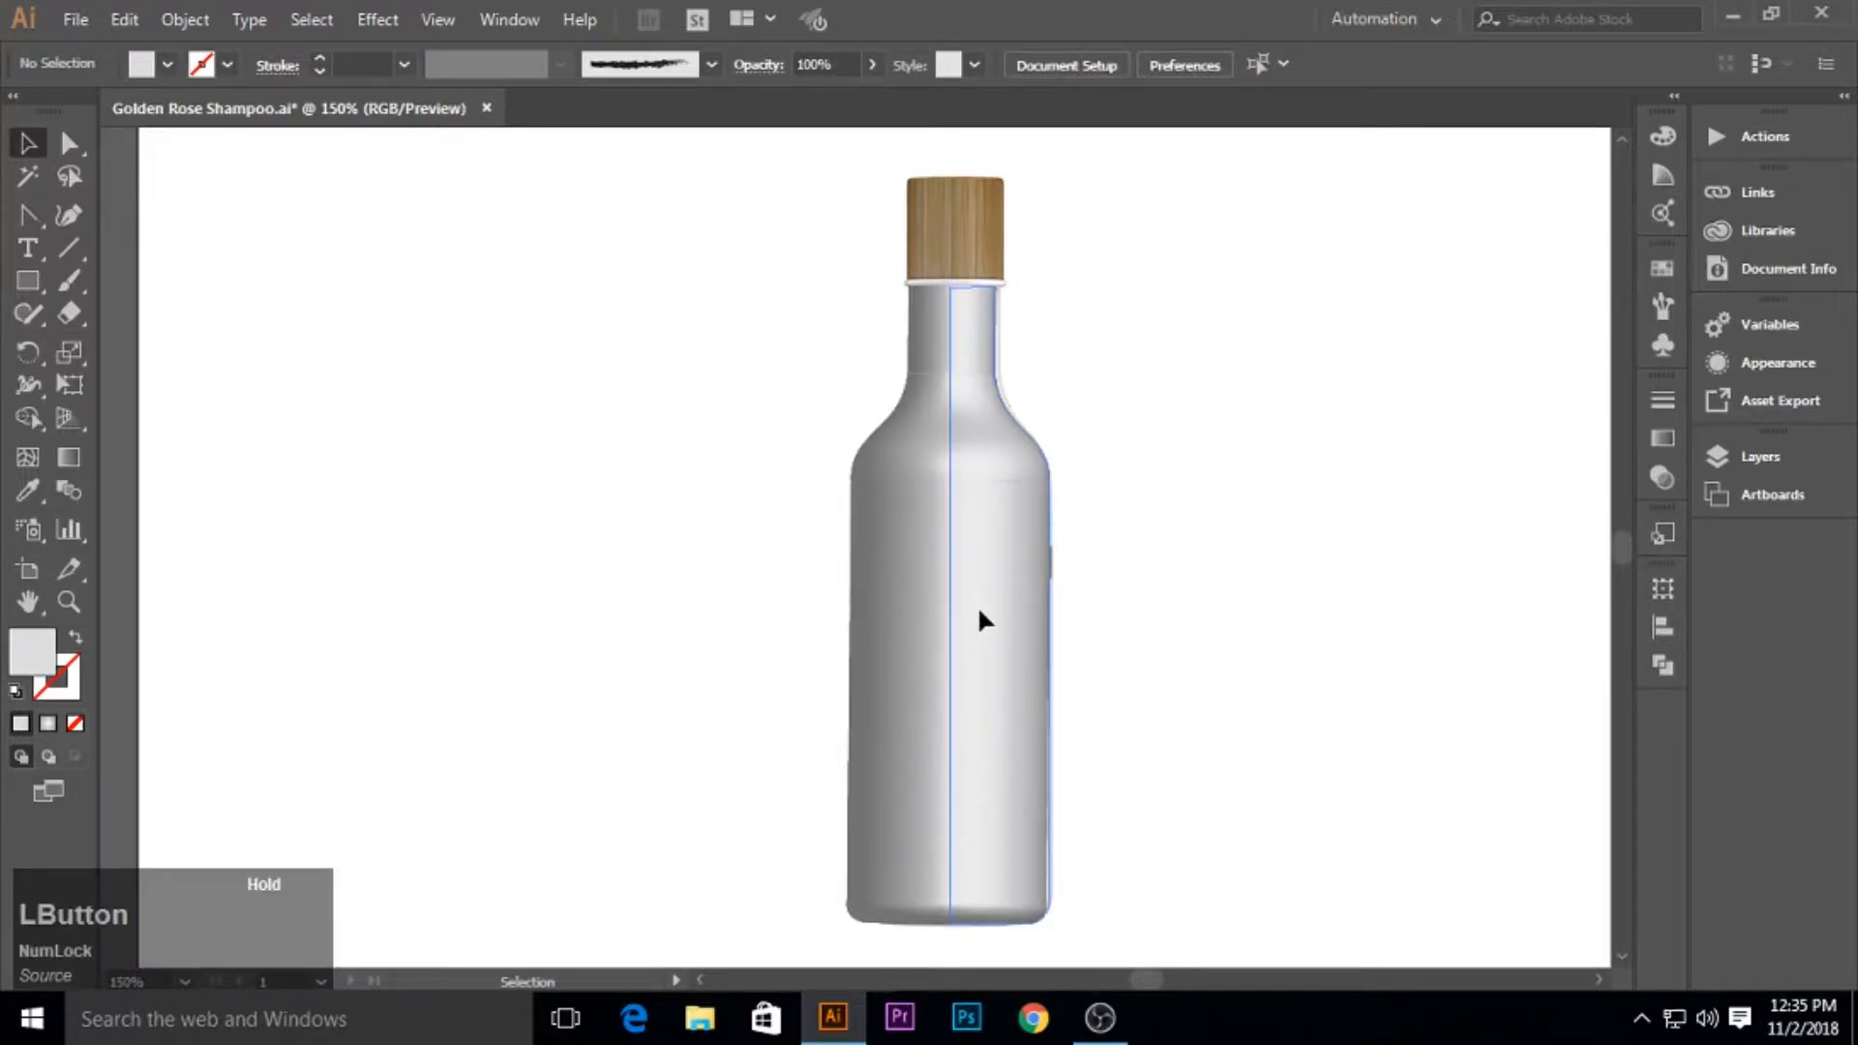
drag(979, 612, 981, 613)
click(1074, 627)
click(991, 677)
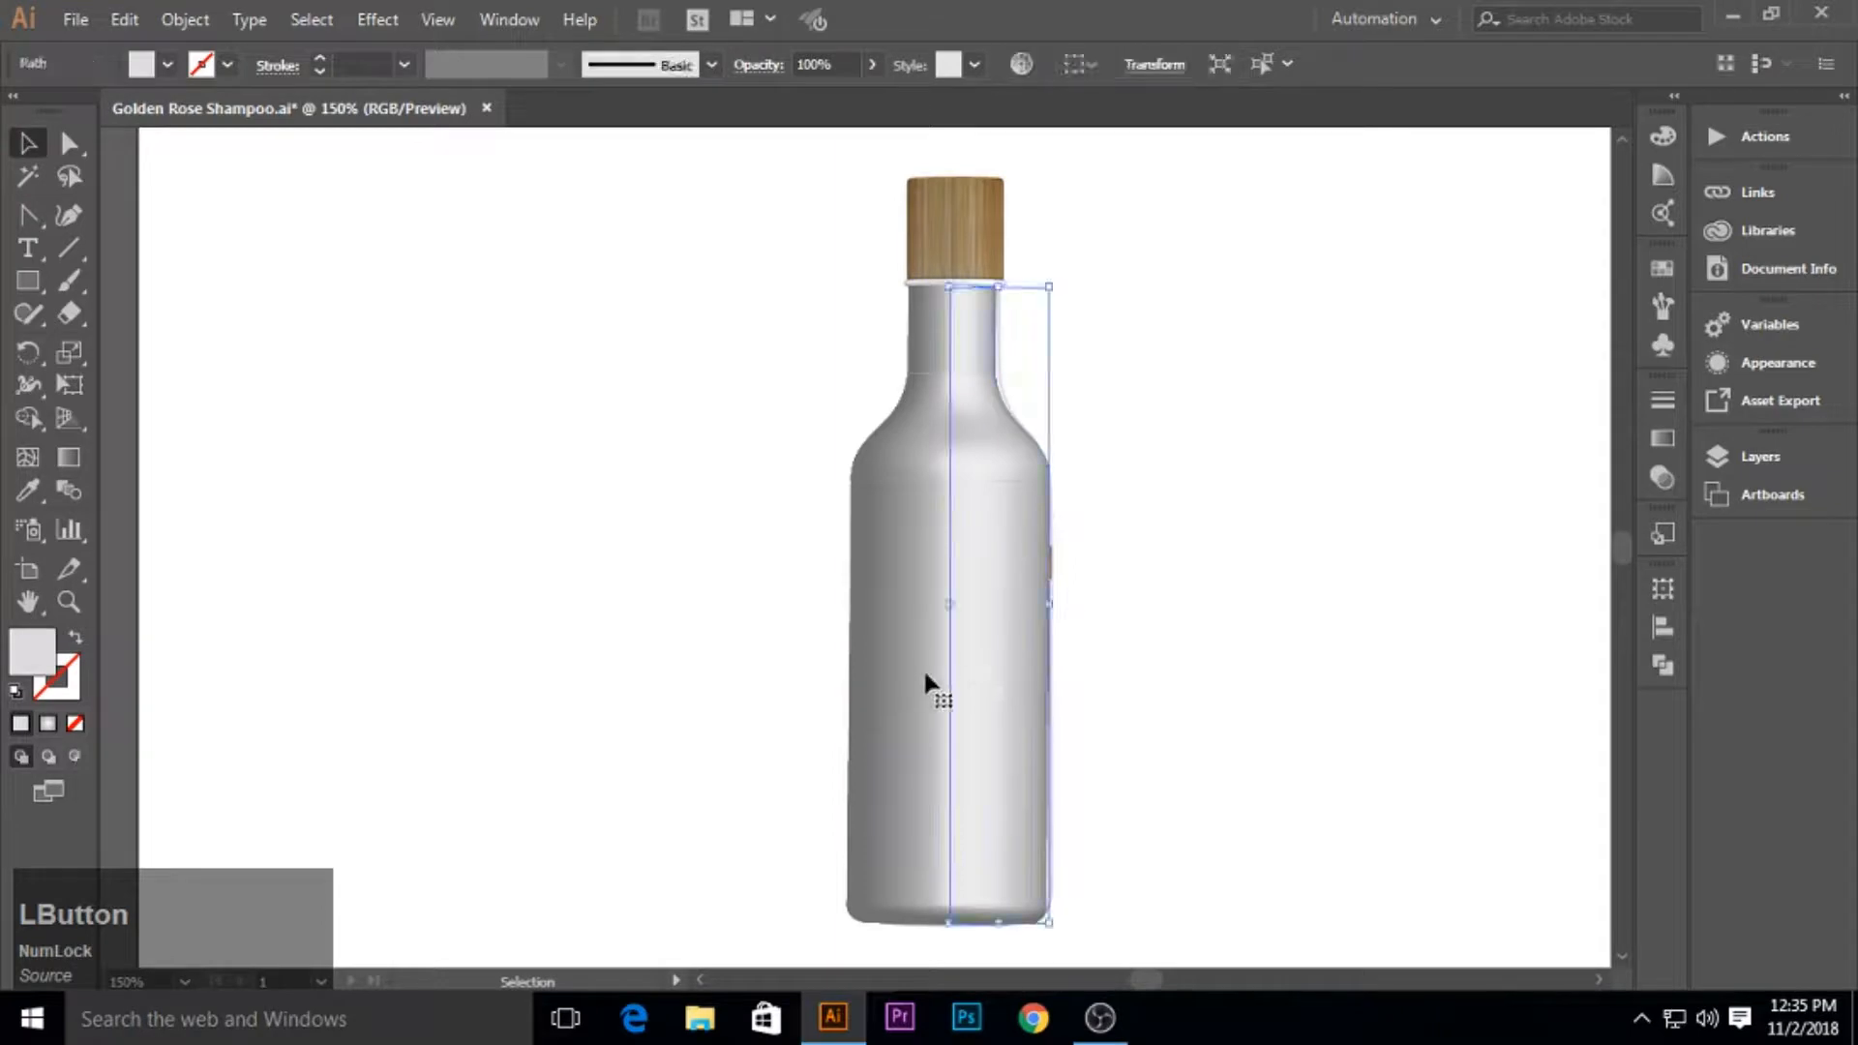
click(1187, 660)
click(982, 698)
key(Up)
key(Right)
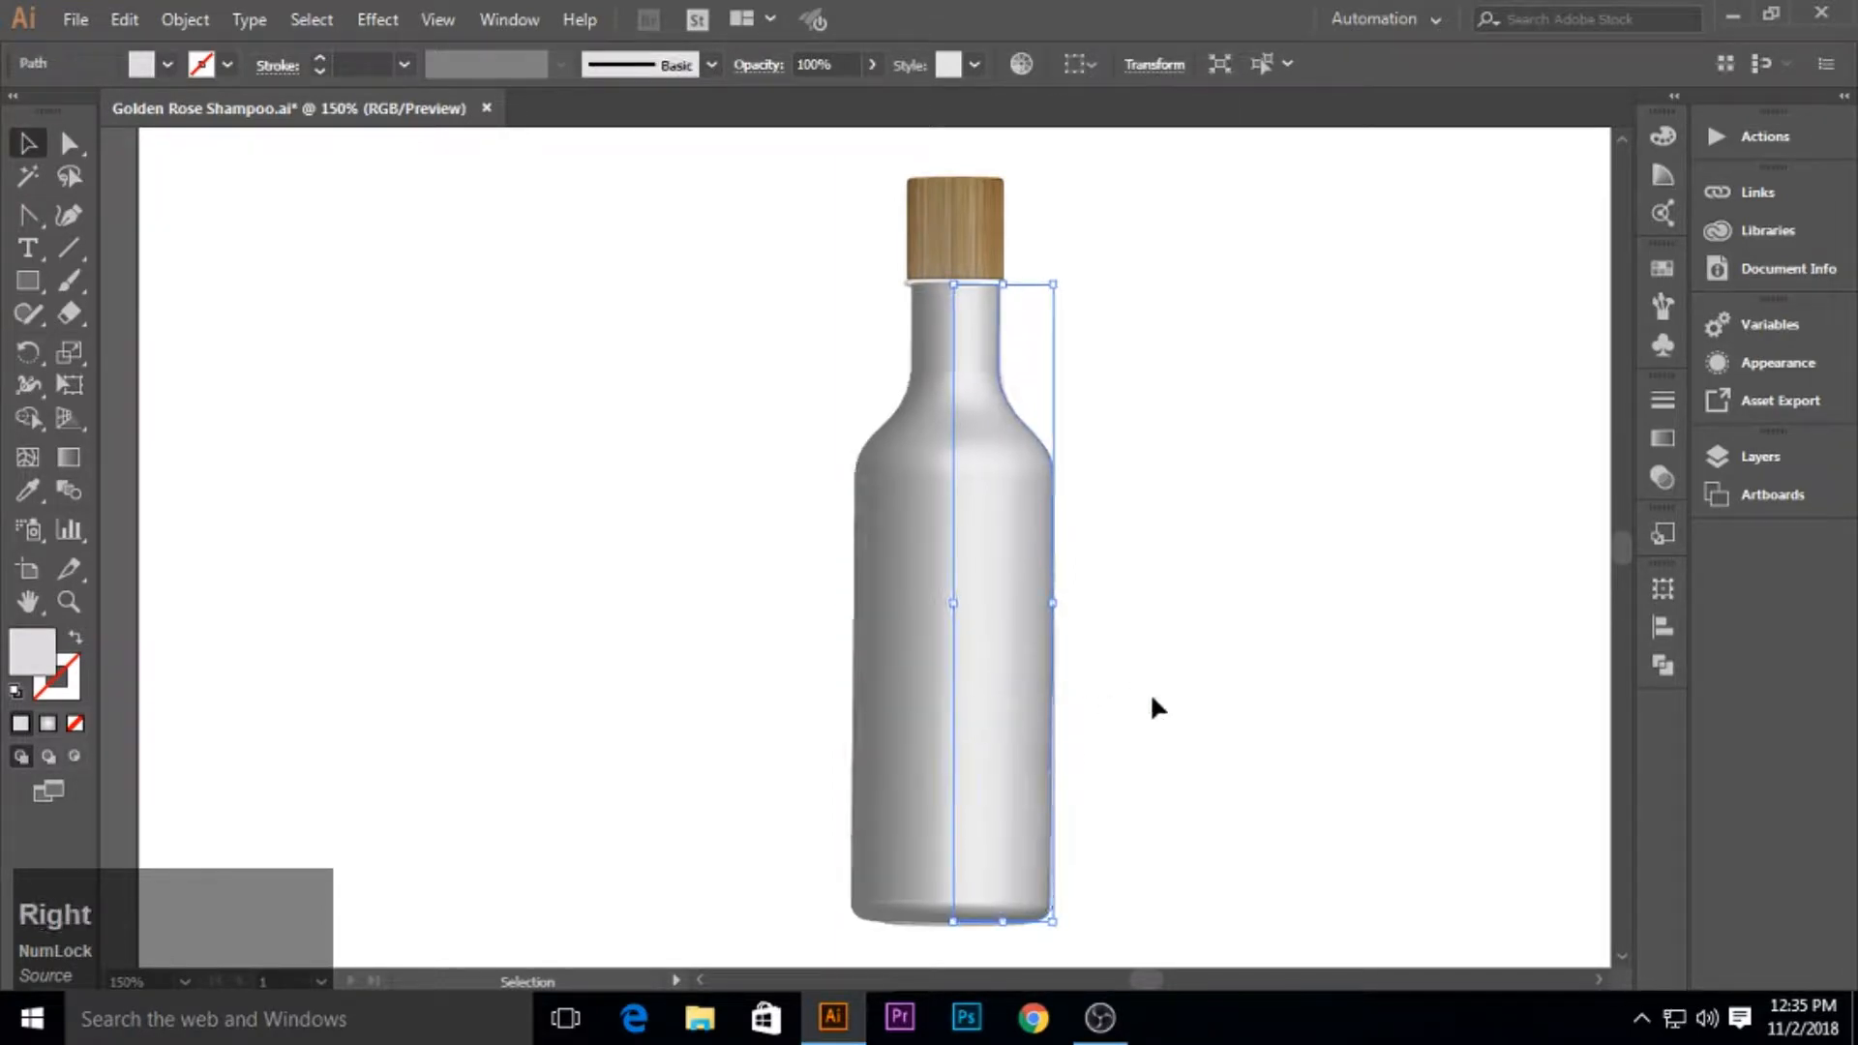
click(1156, 708)
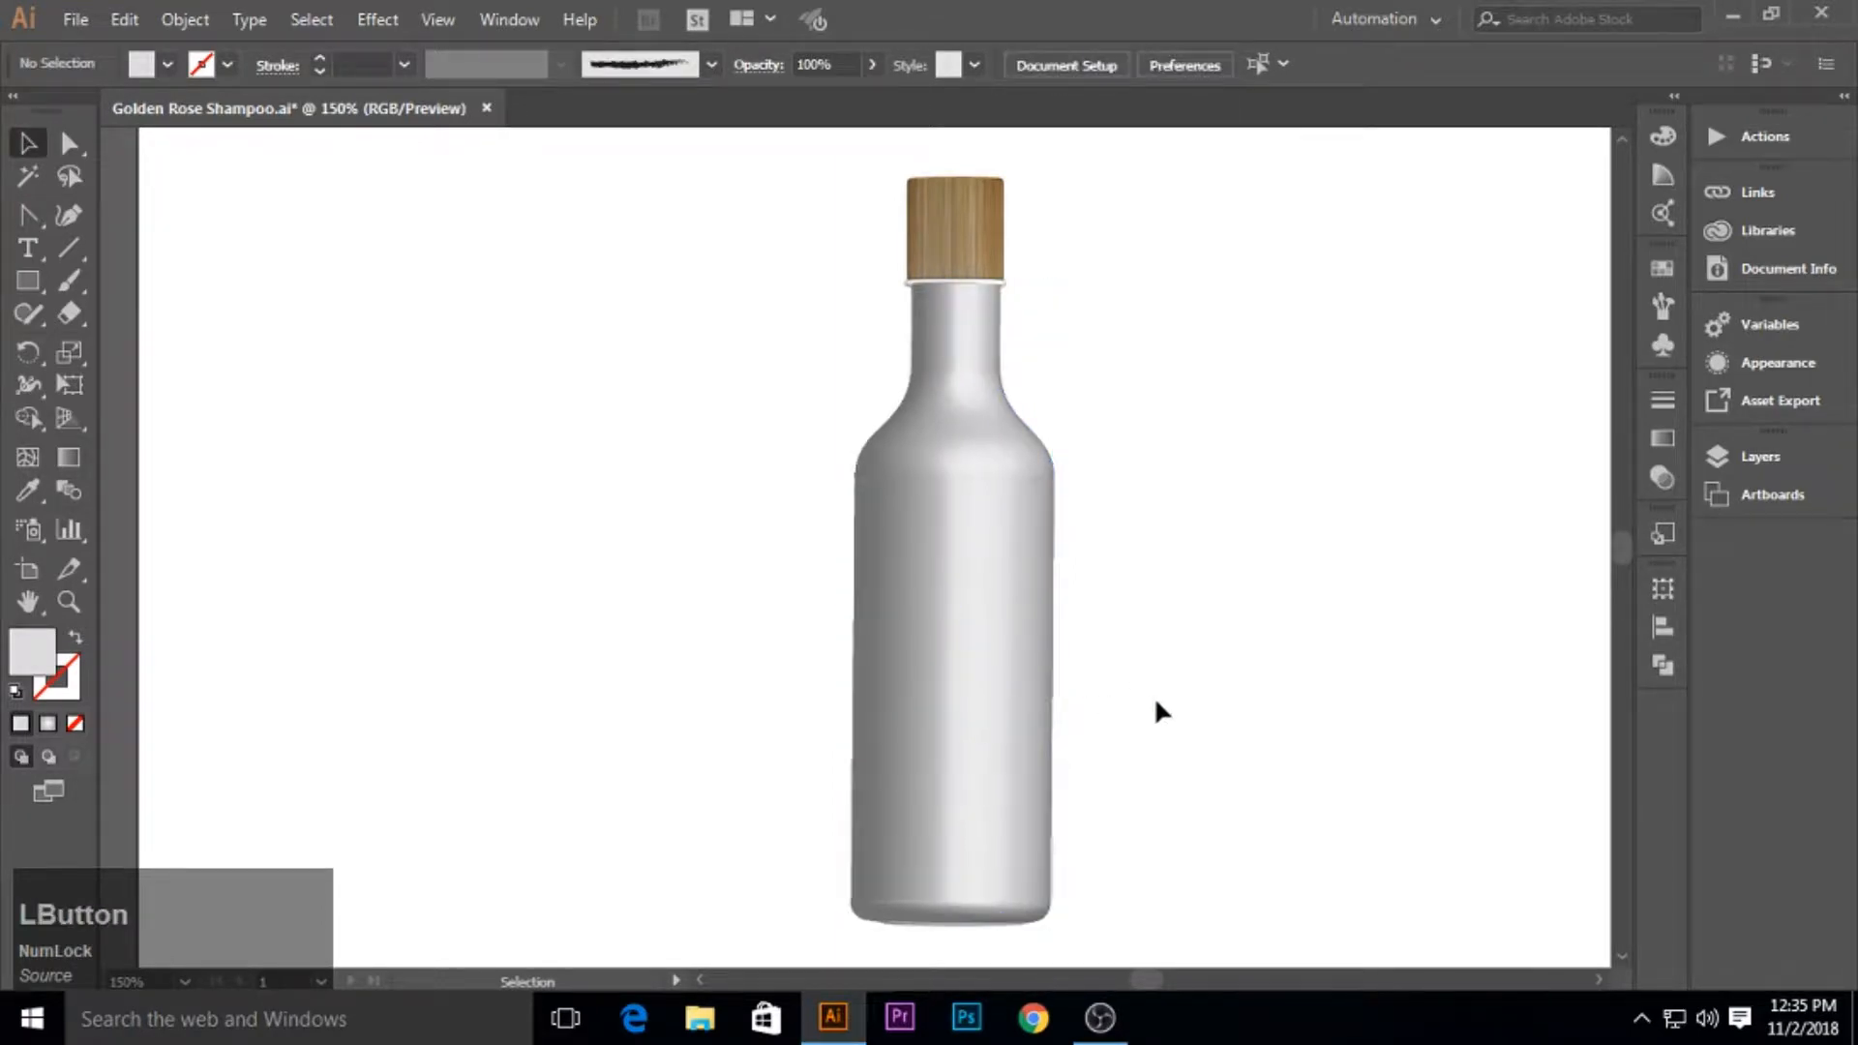
Draw a closed rectangle about 0.34 in wide and 0.67 in tall over the right half of the wooden cap with the Pen tool.
click(30, 209)
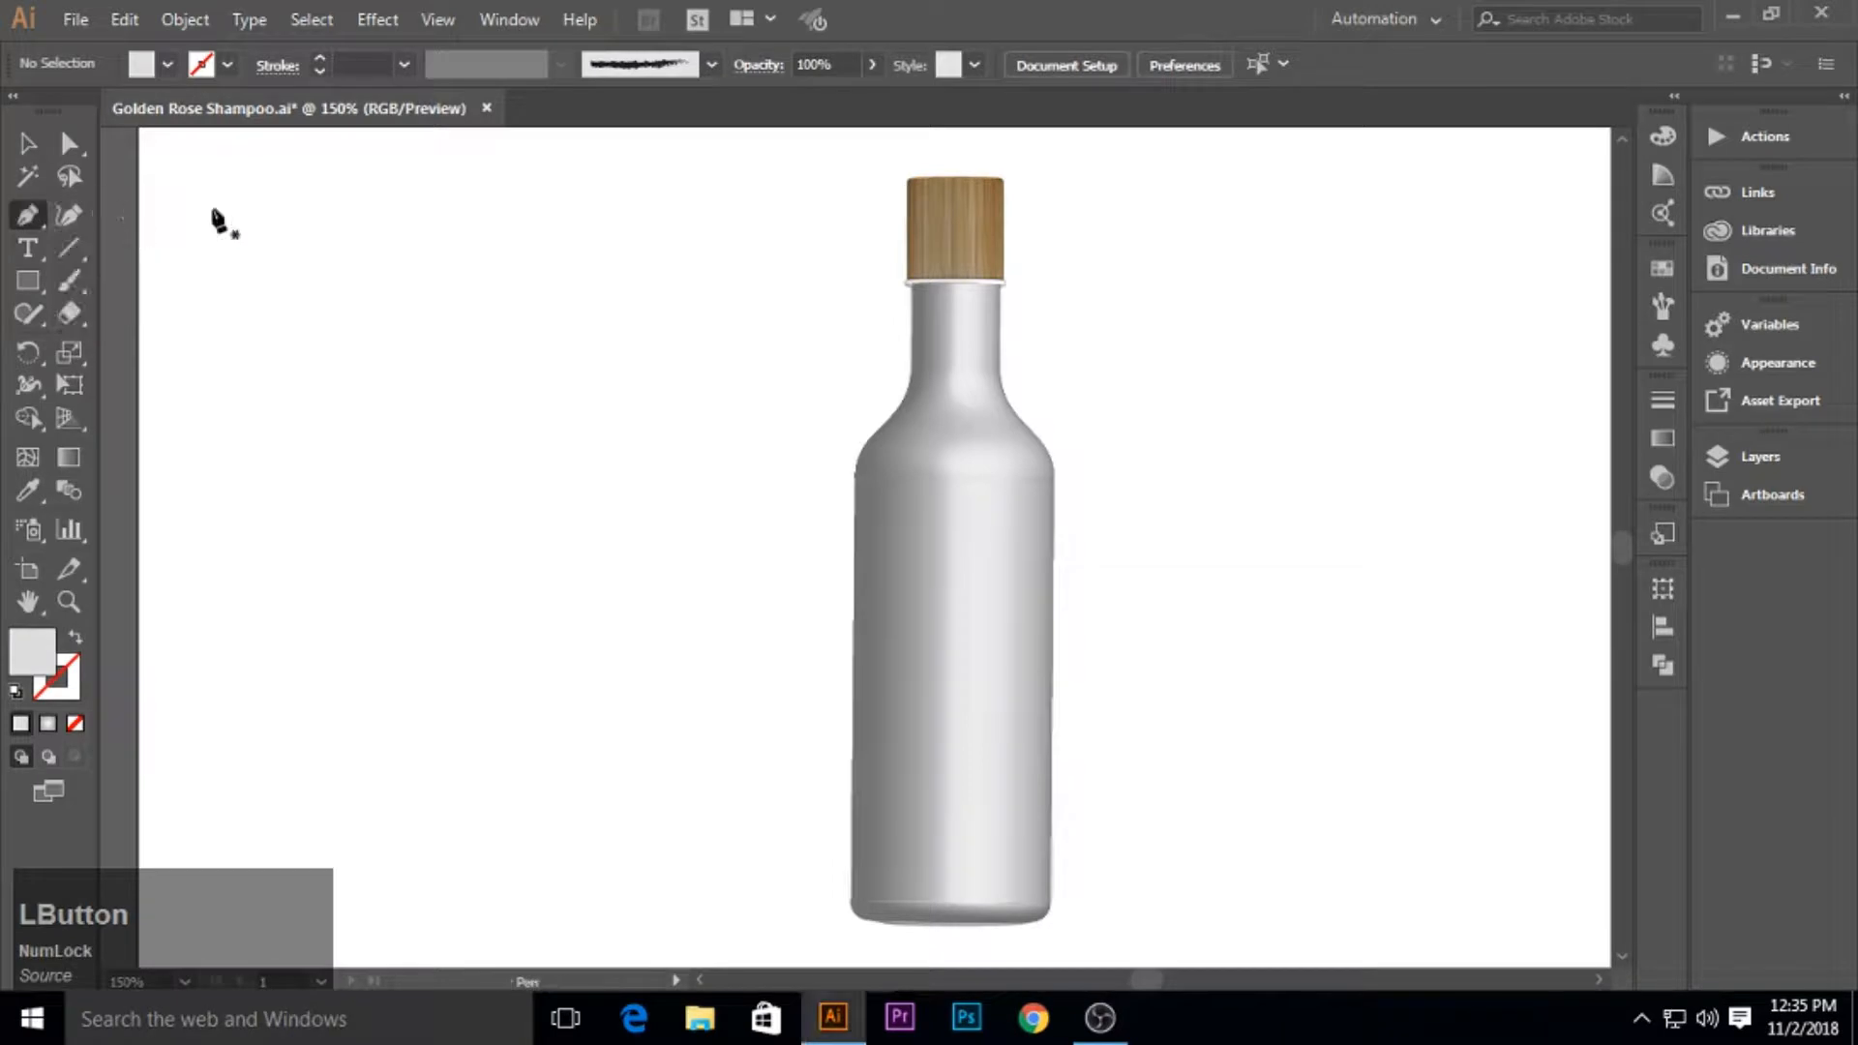
click(954, 180)
click(1002, 180)
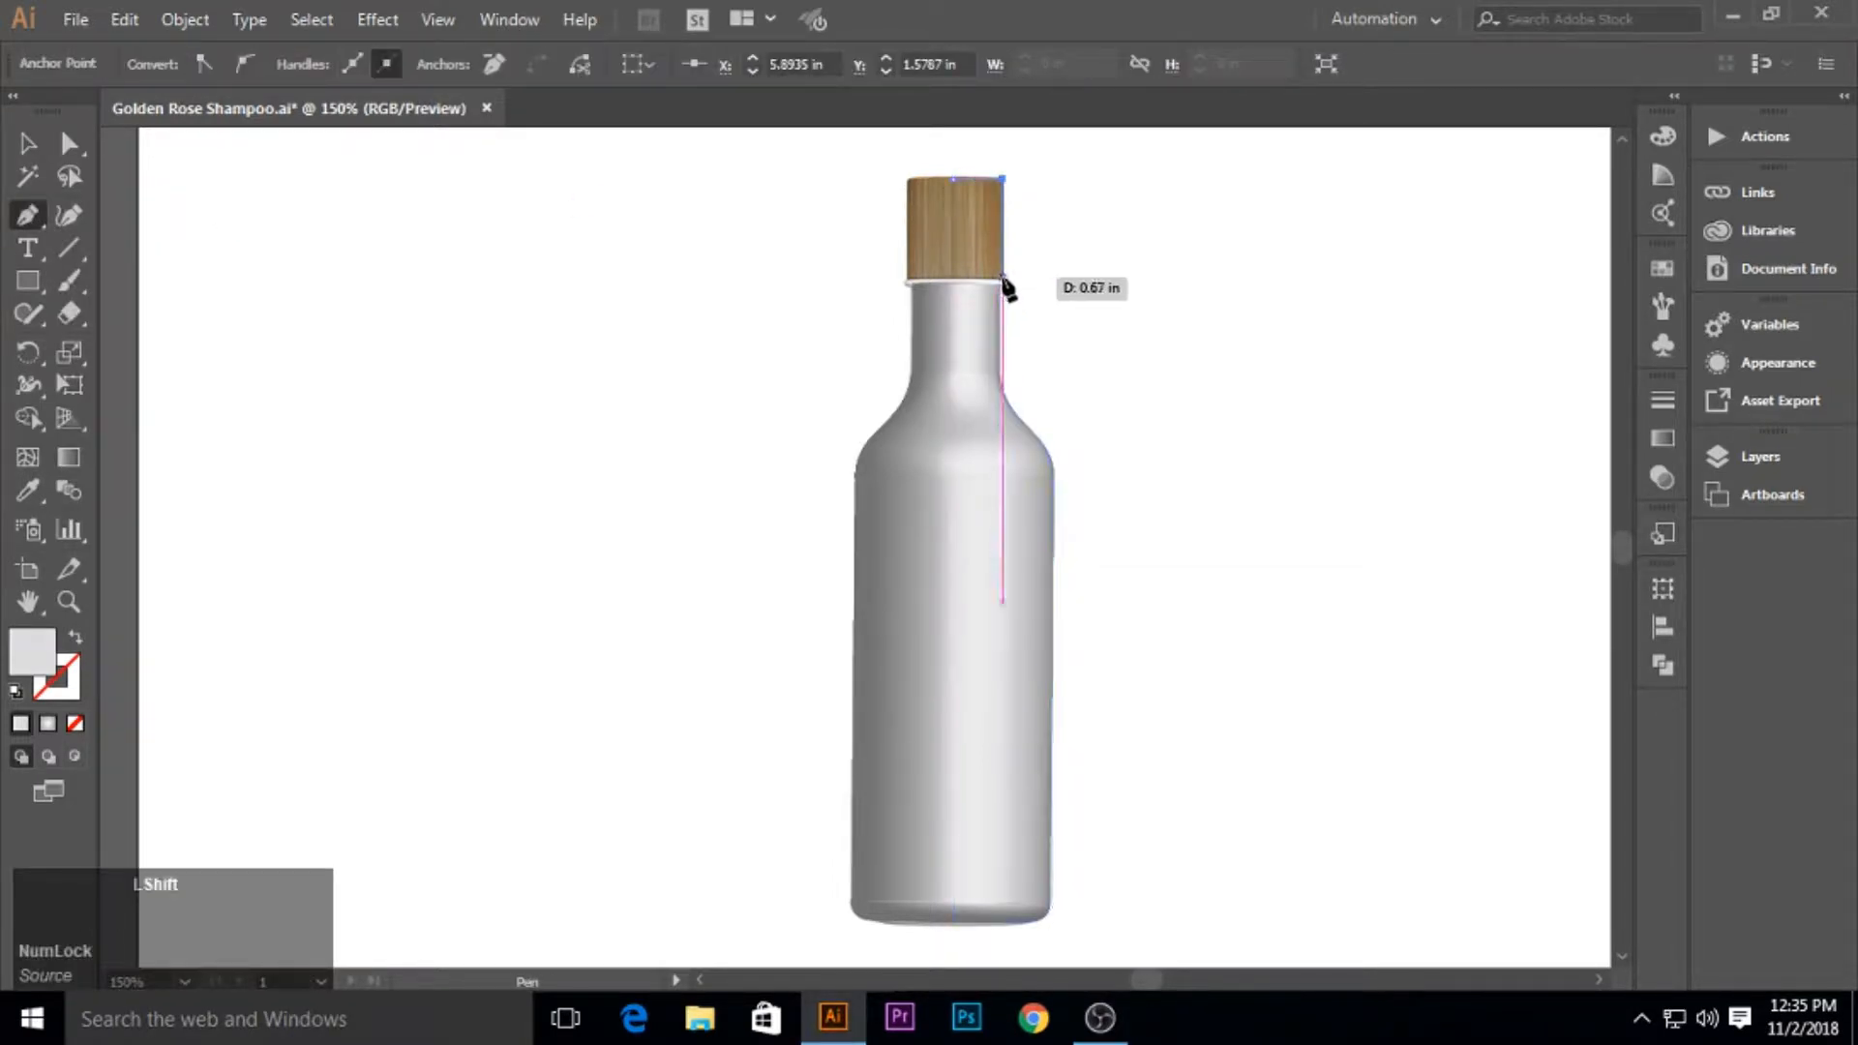
click(1003, 281)
shift+click(954, 281)
shift+click(954, 180)
Round the upper-right corner of the half-cap rectangle slightly.
click(68, 143)
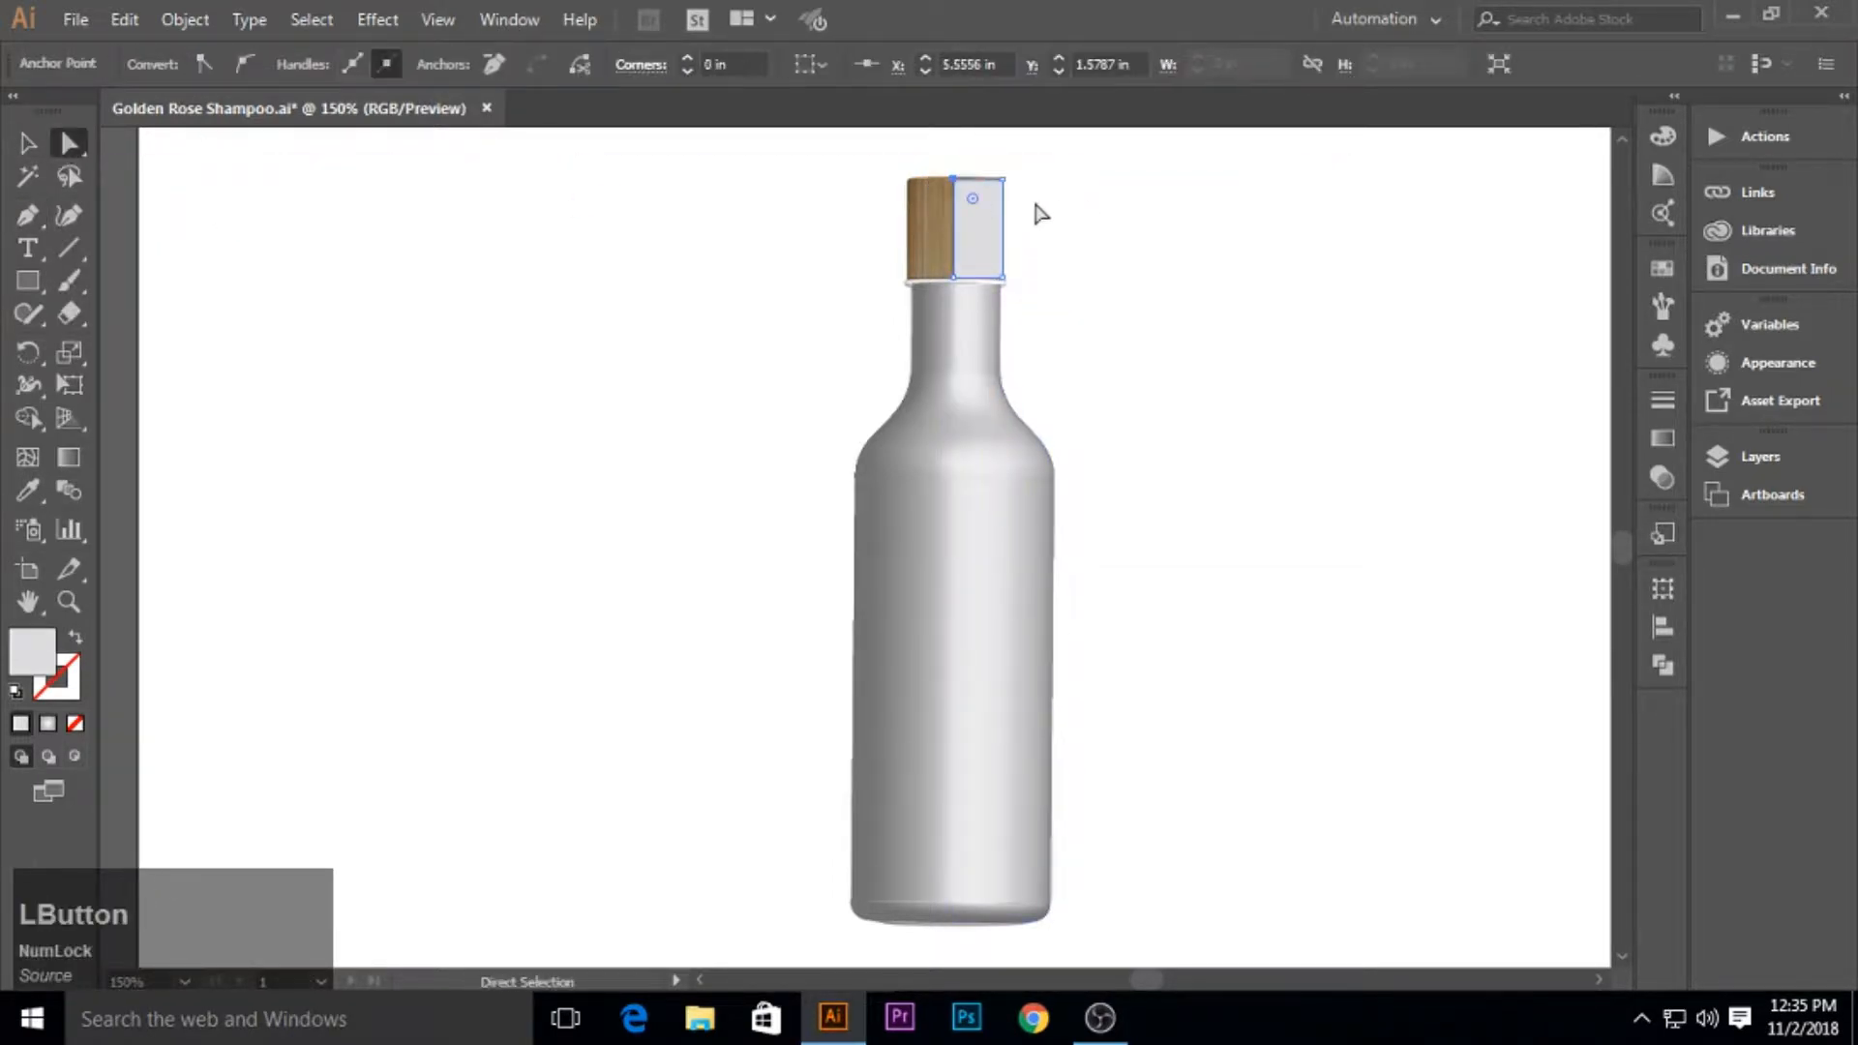
scroll(1003, 191, up, 5)
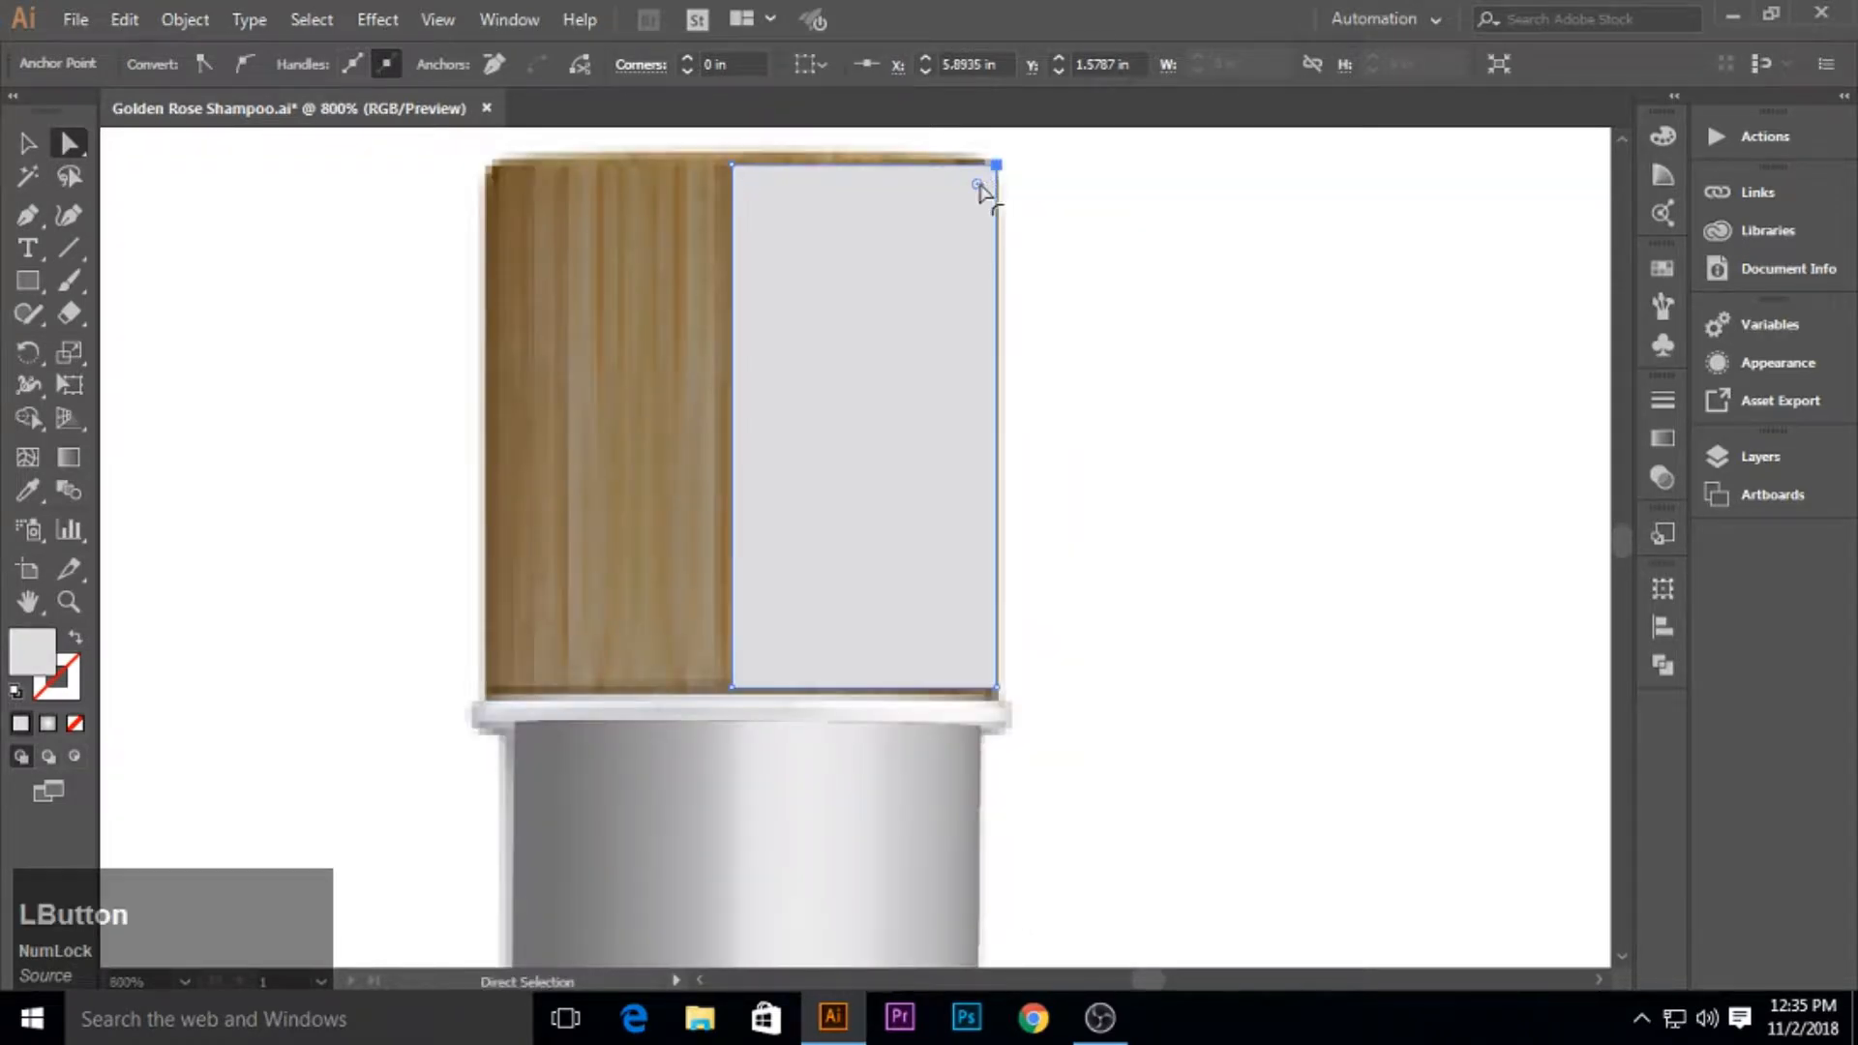
mouse_move(987, 182)
mouse_down()
mouse_move(979, 198)
mouse_move(979, 182)
mouse_up()
Start a 360° 3D Revolve effect from the left edge of the half-cap shape with the preview on.
click(27, 143)
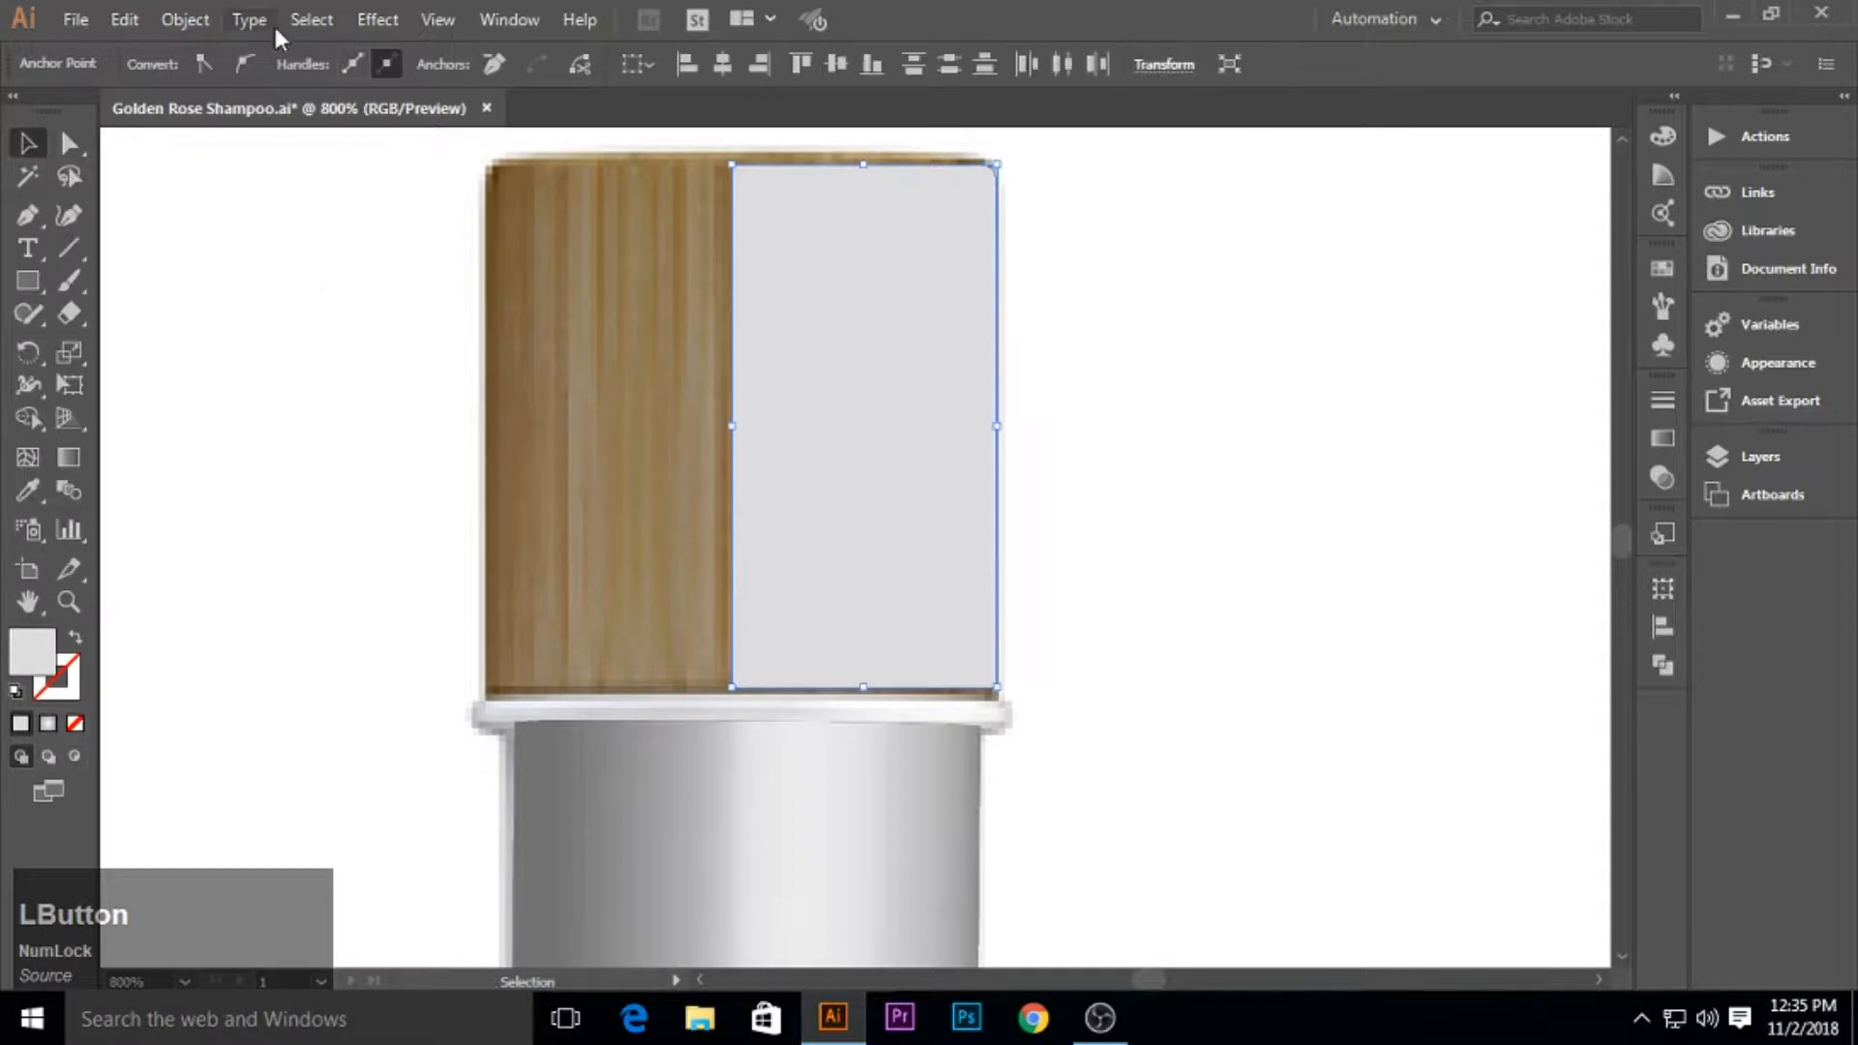
click(377, 20)
mouse_move(412, 177)
click(742, 212)
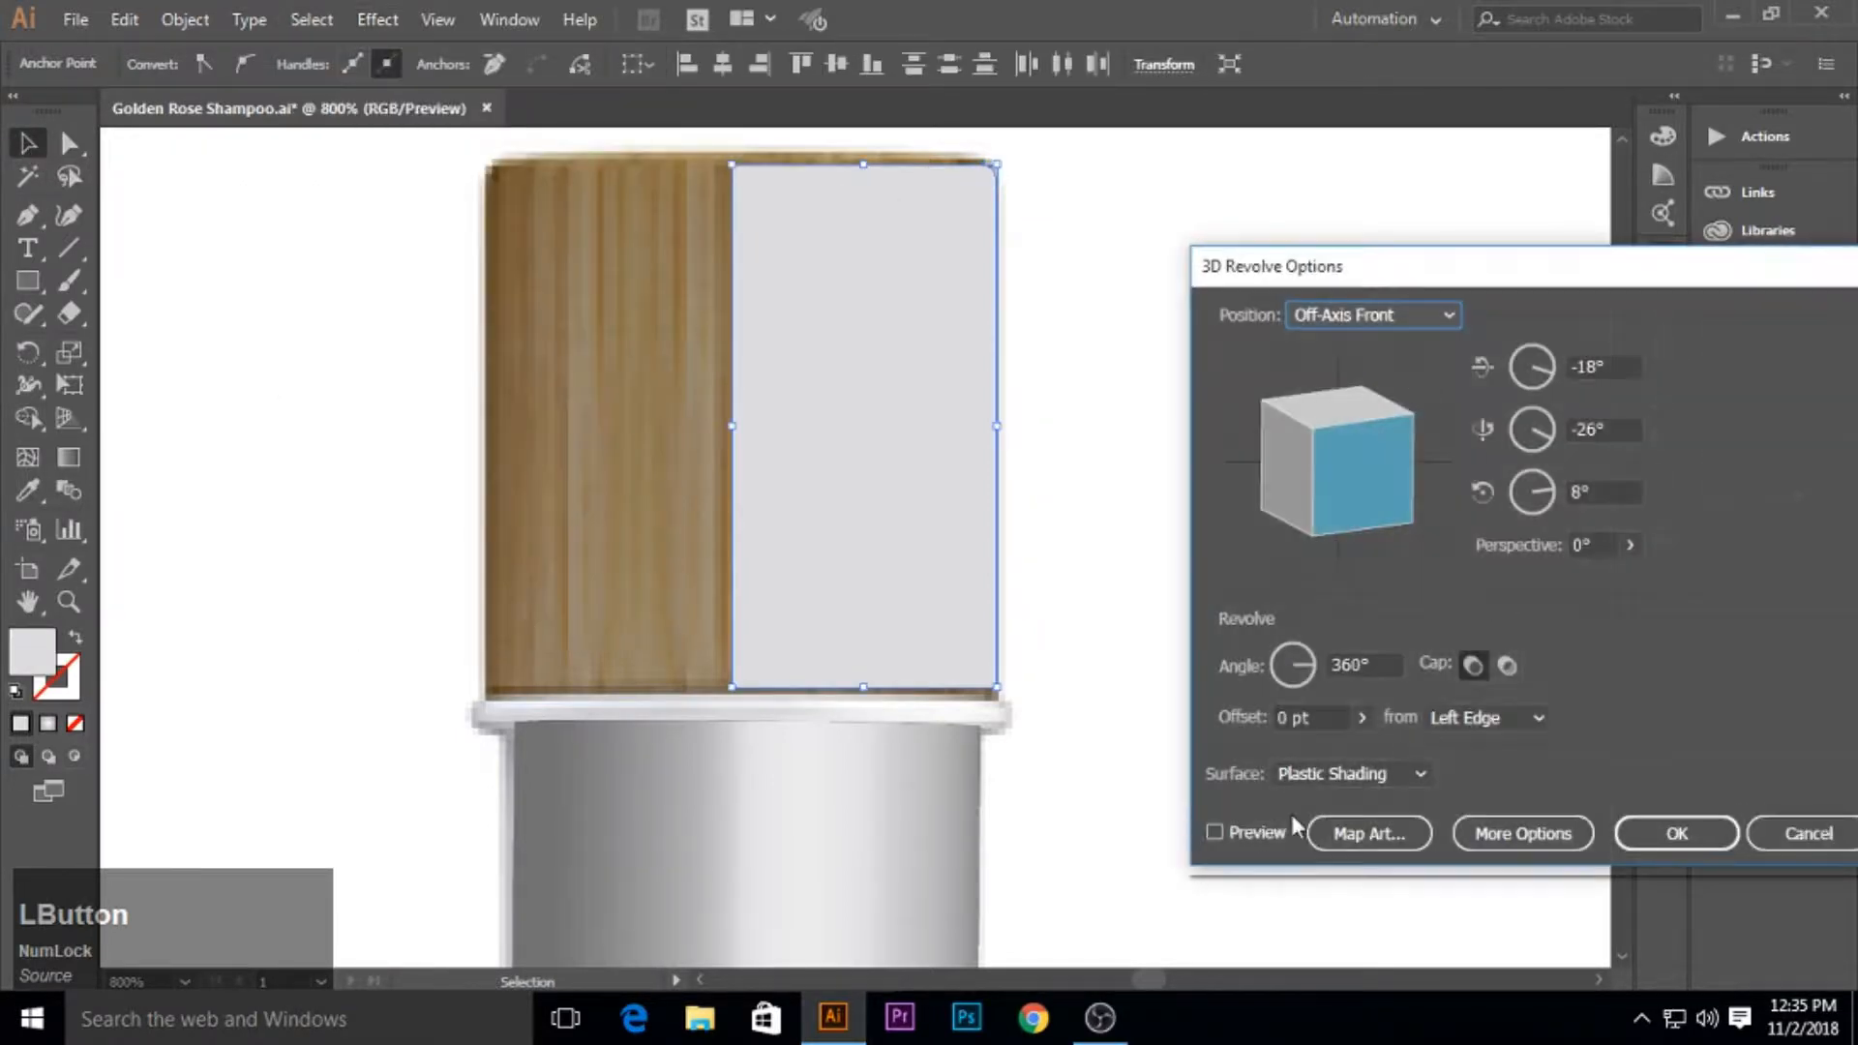
click(1256, 832)
Set the cap's revolve rotation to 0° about the X and Z axes and apply the effect.
click(1578, 367)
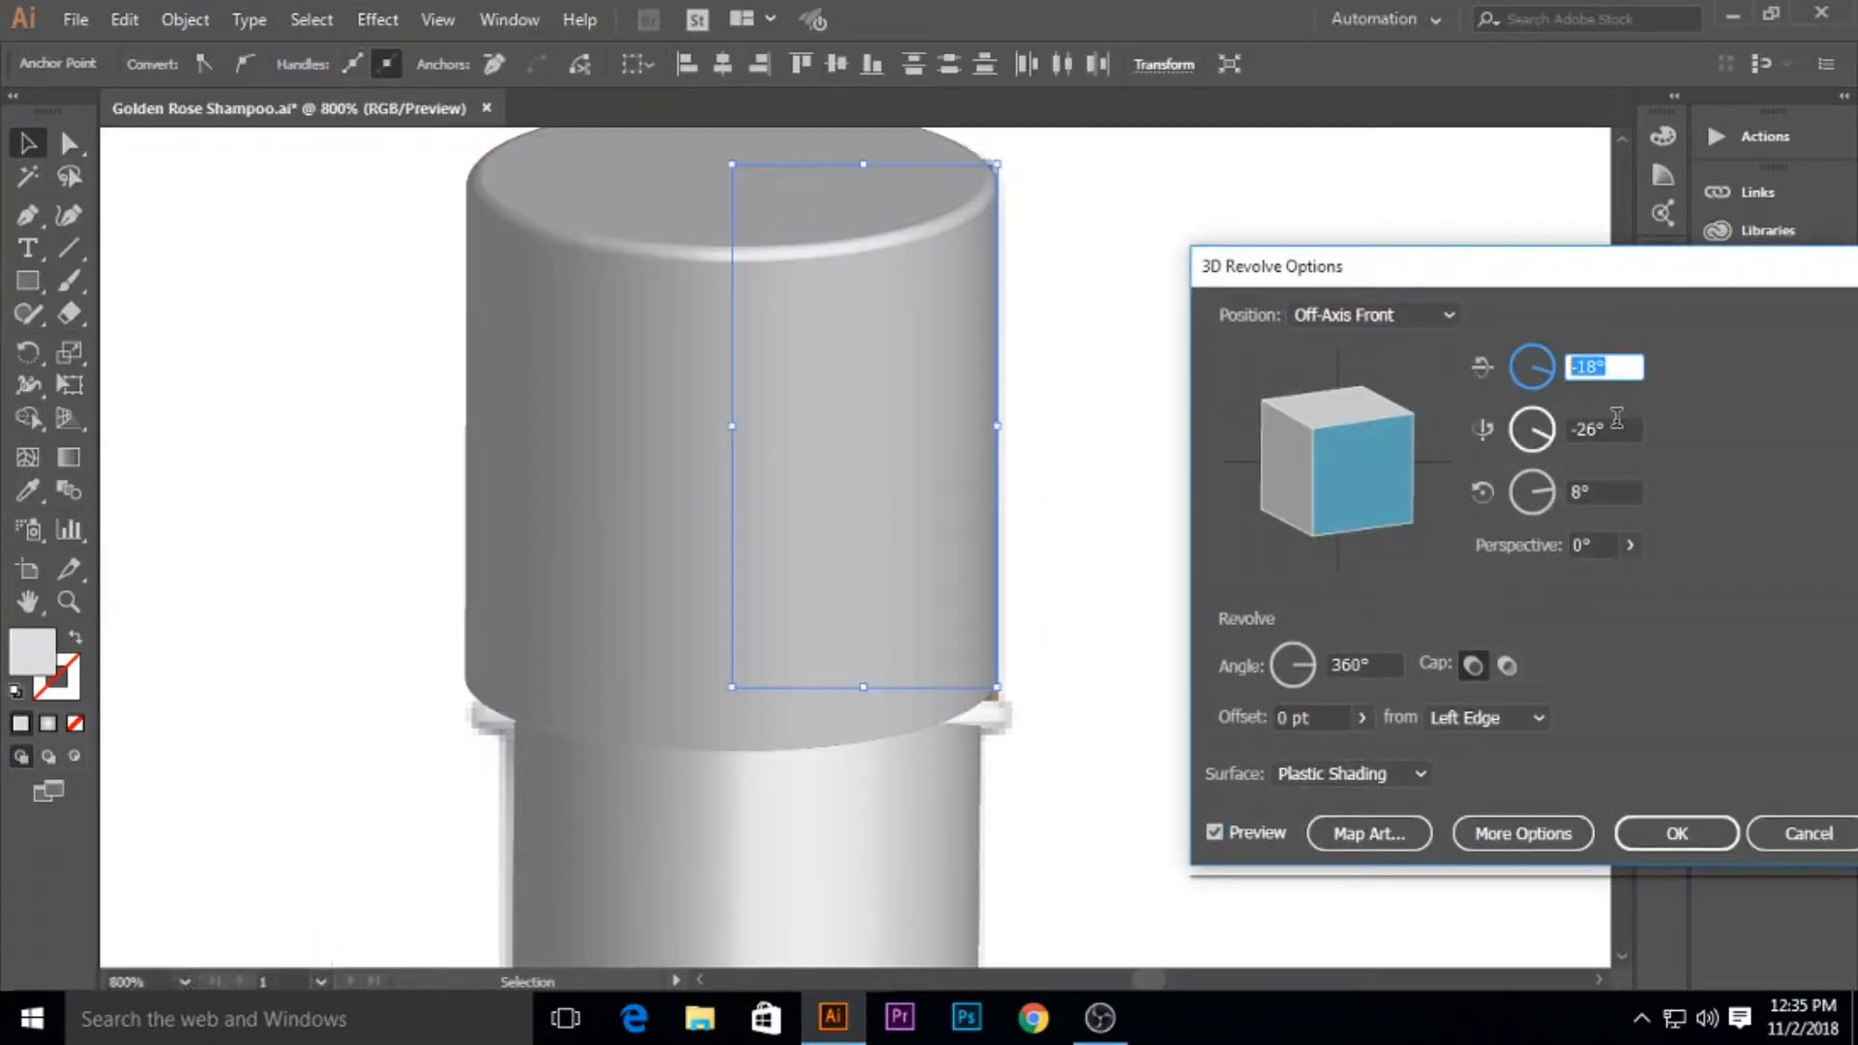
text(0)
click(1528, 499)
text(0)
click(1611, 427)
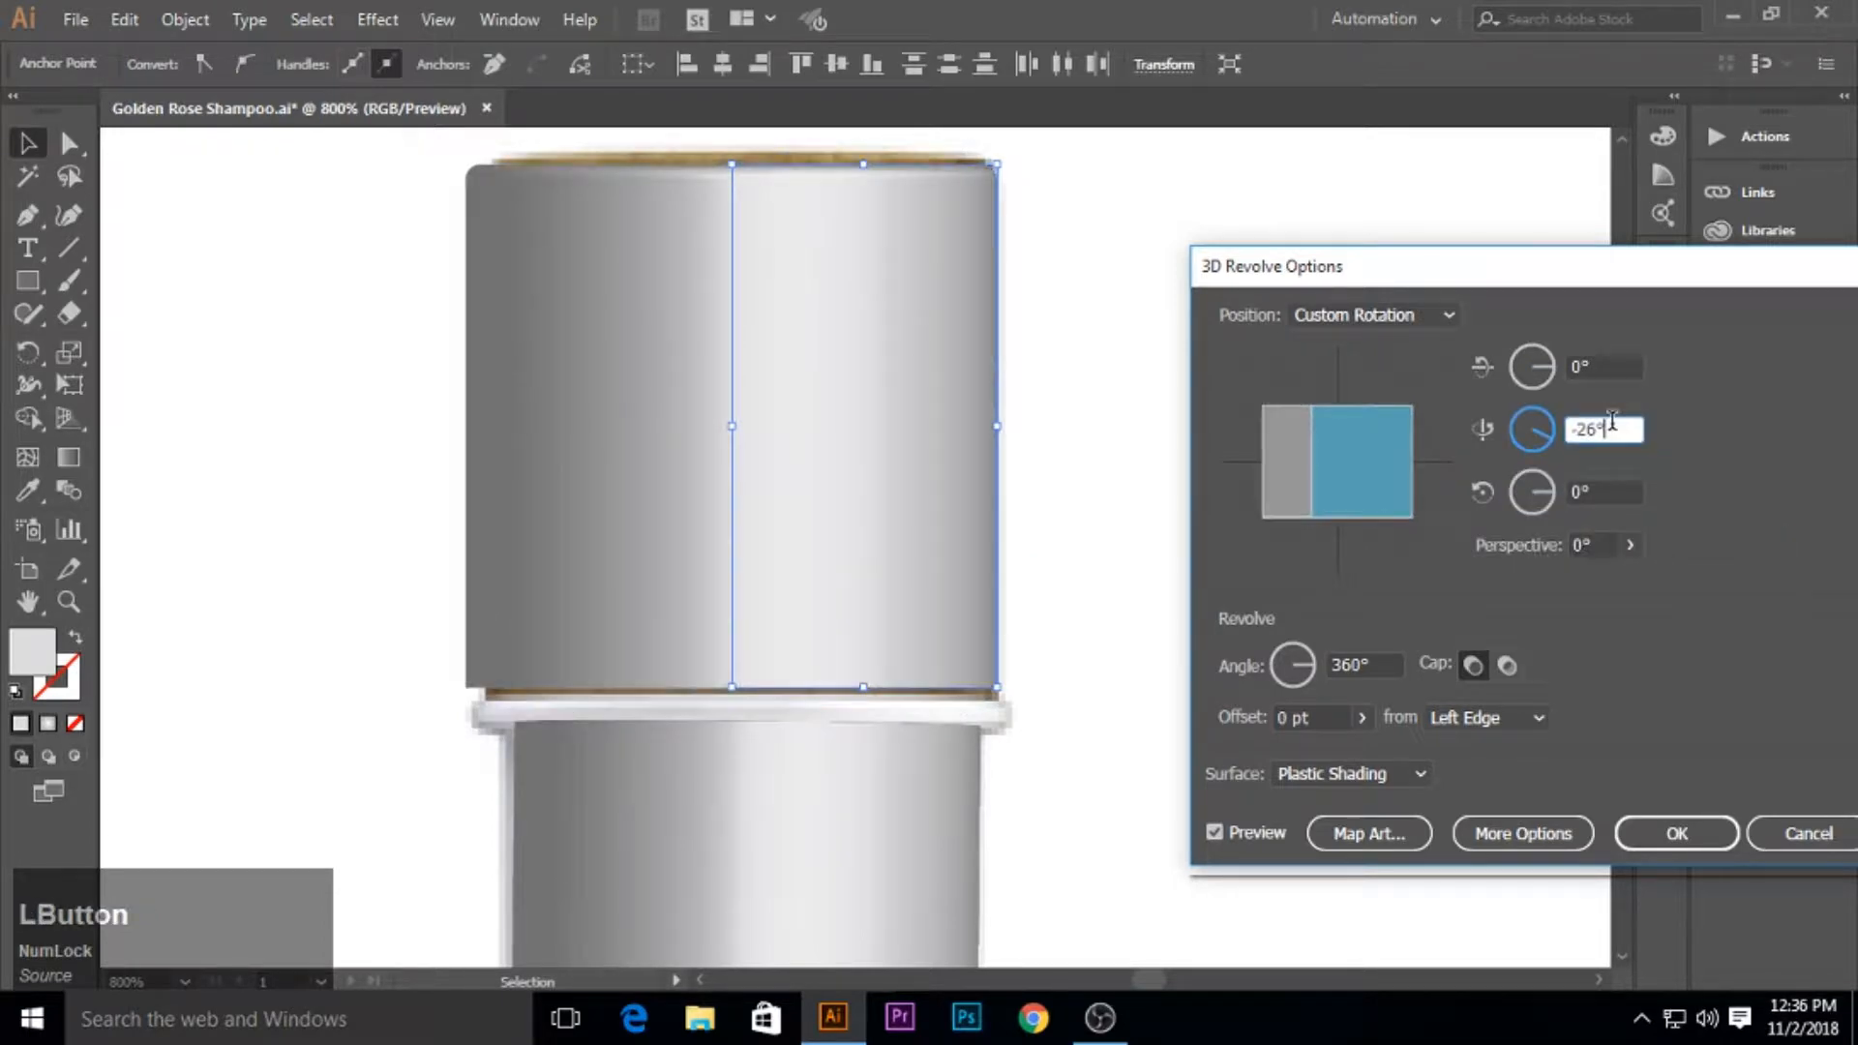
scroll(1609, 368, up, 2)
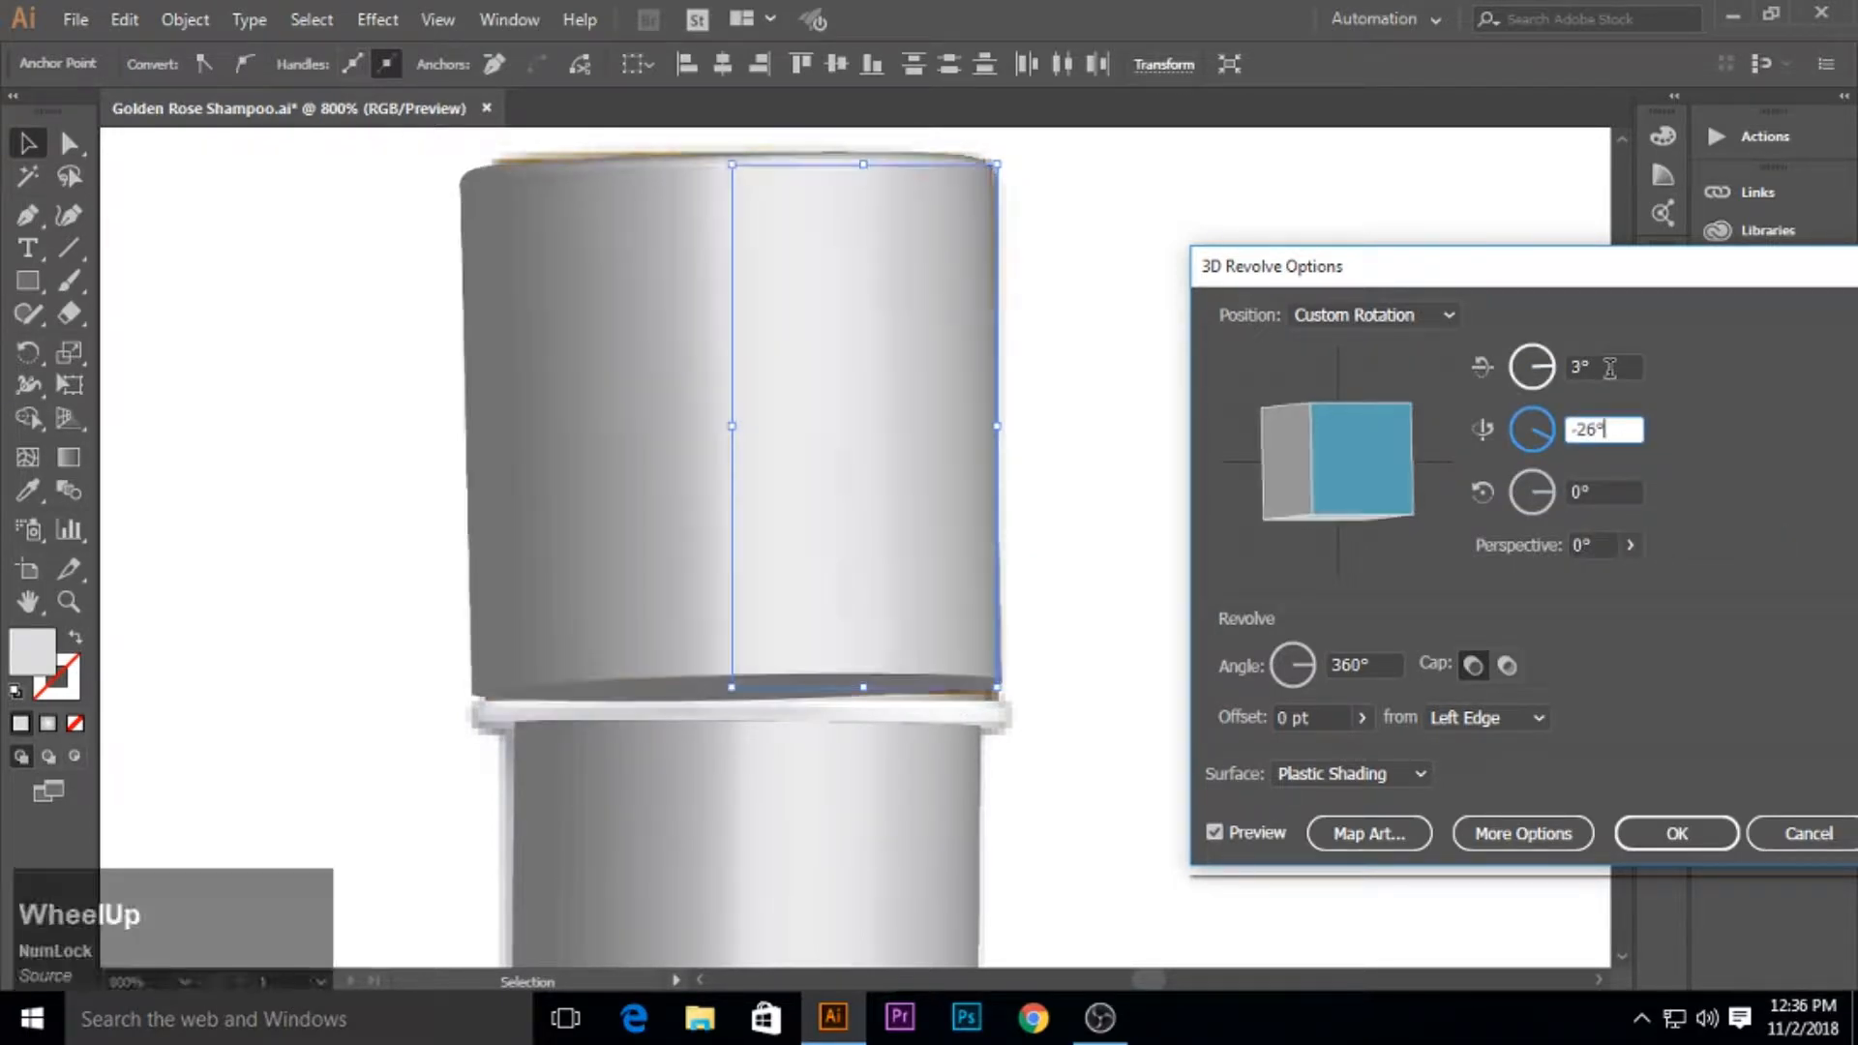
scroll(1609, 367, down, 1)
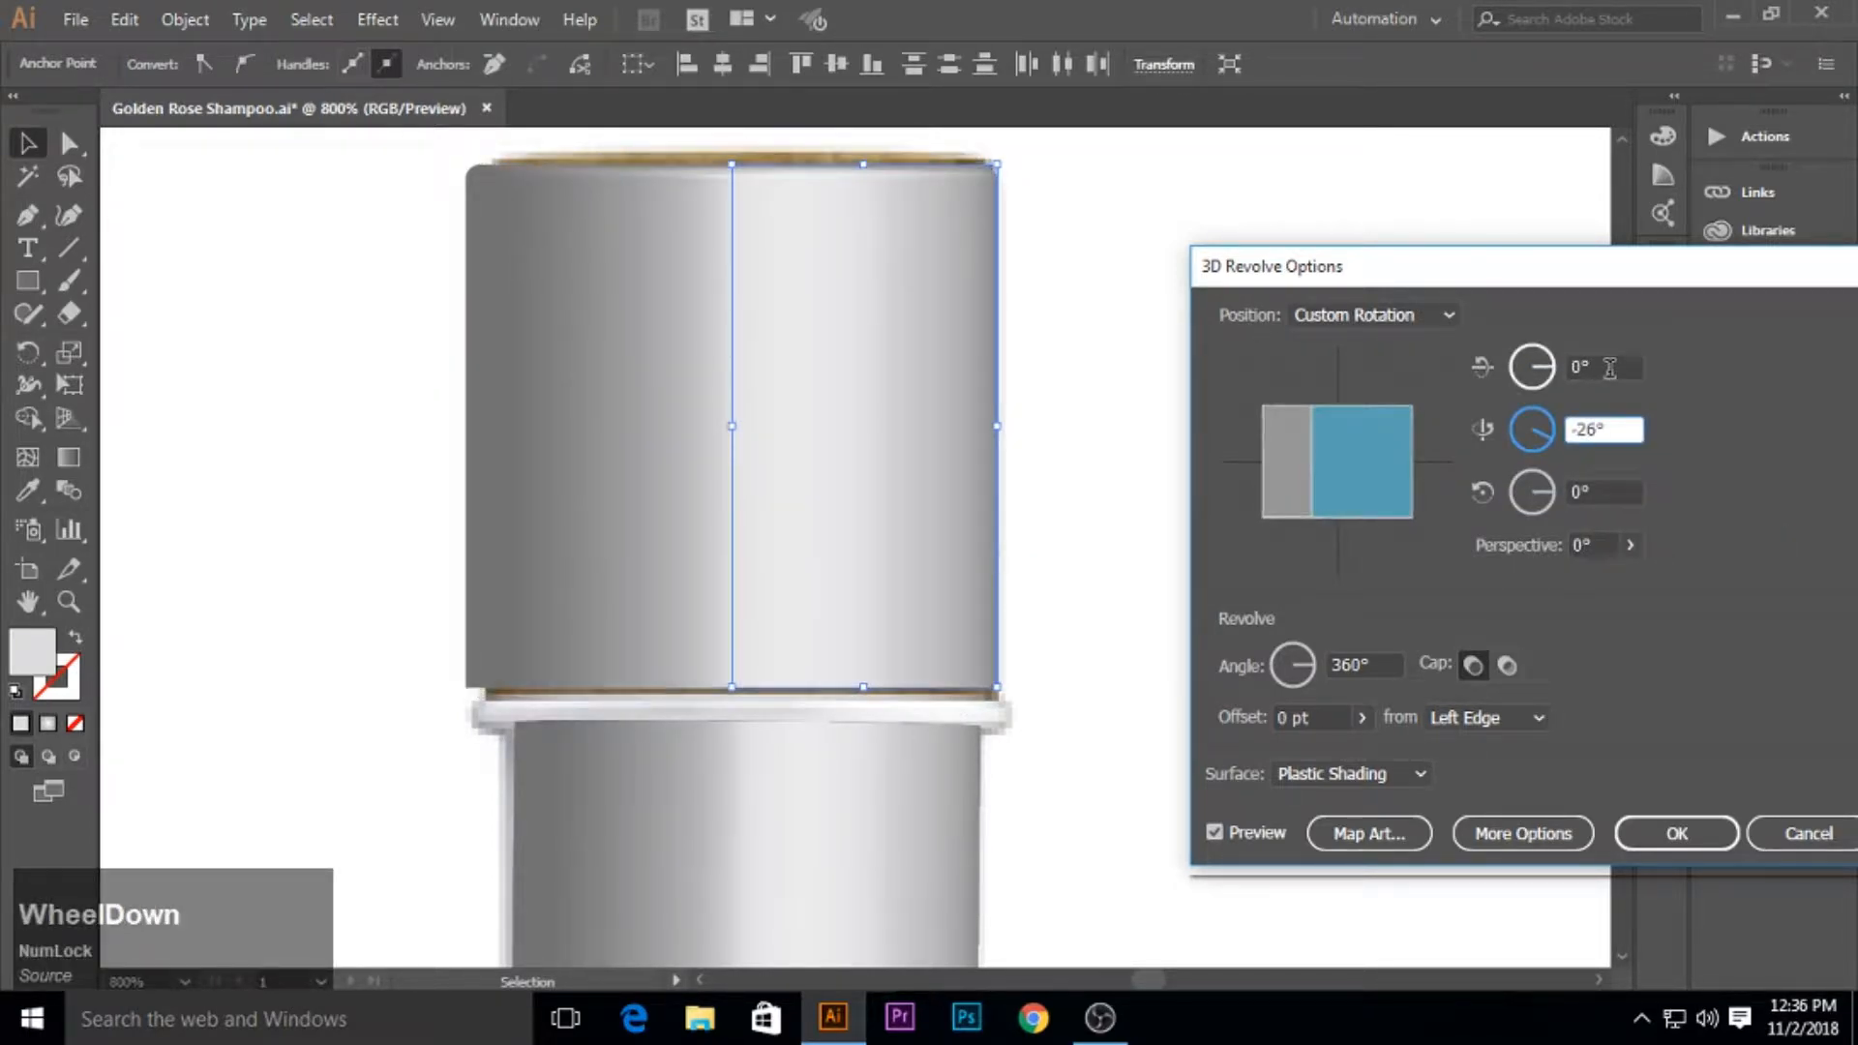
scroll(1609, 367, down, 1)
scroll(1605, 491, up, 2)
scroll(1605, 492, down, 2)
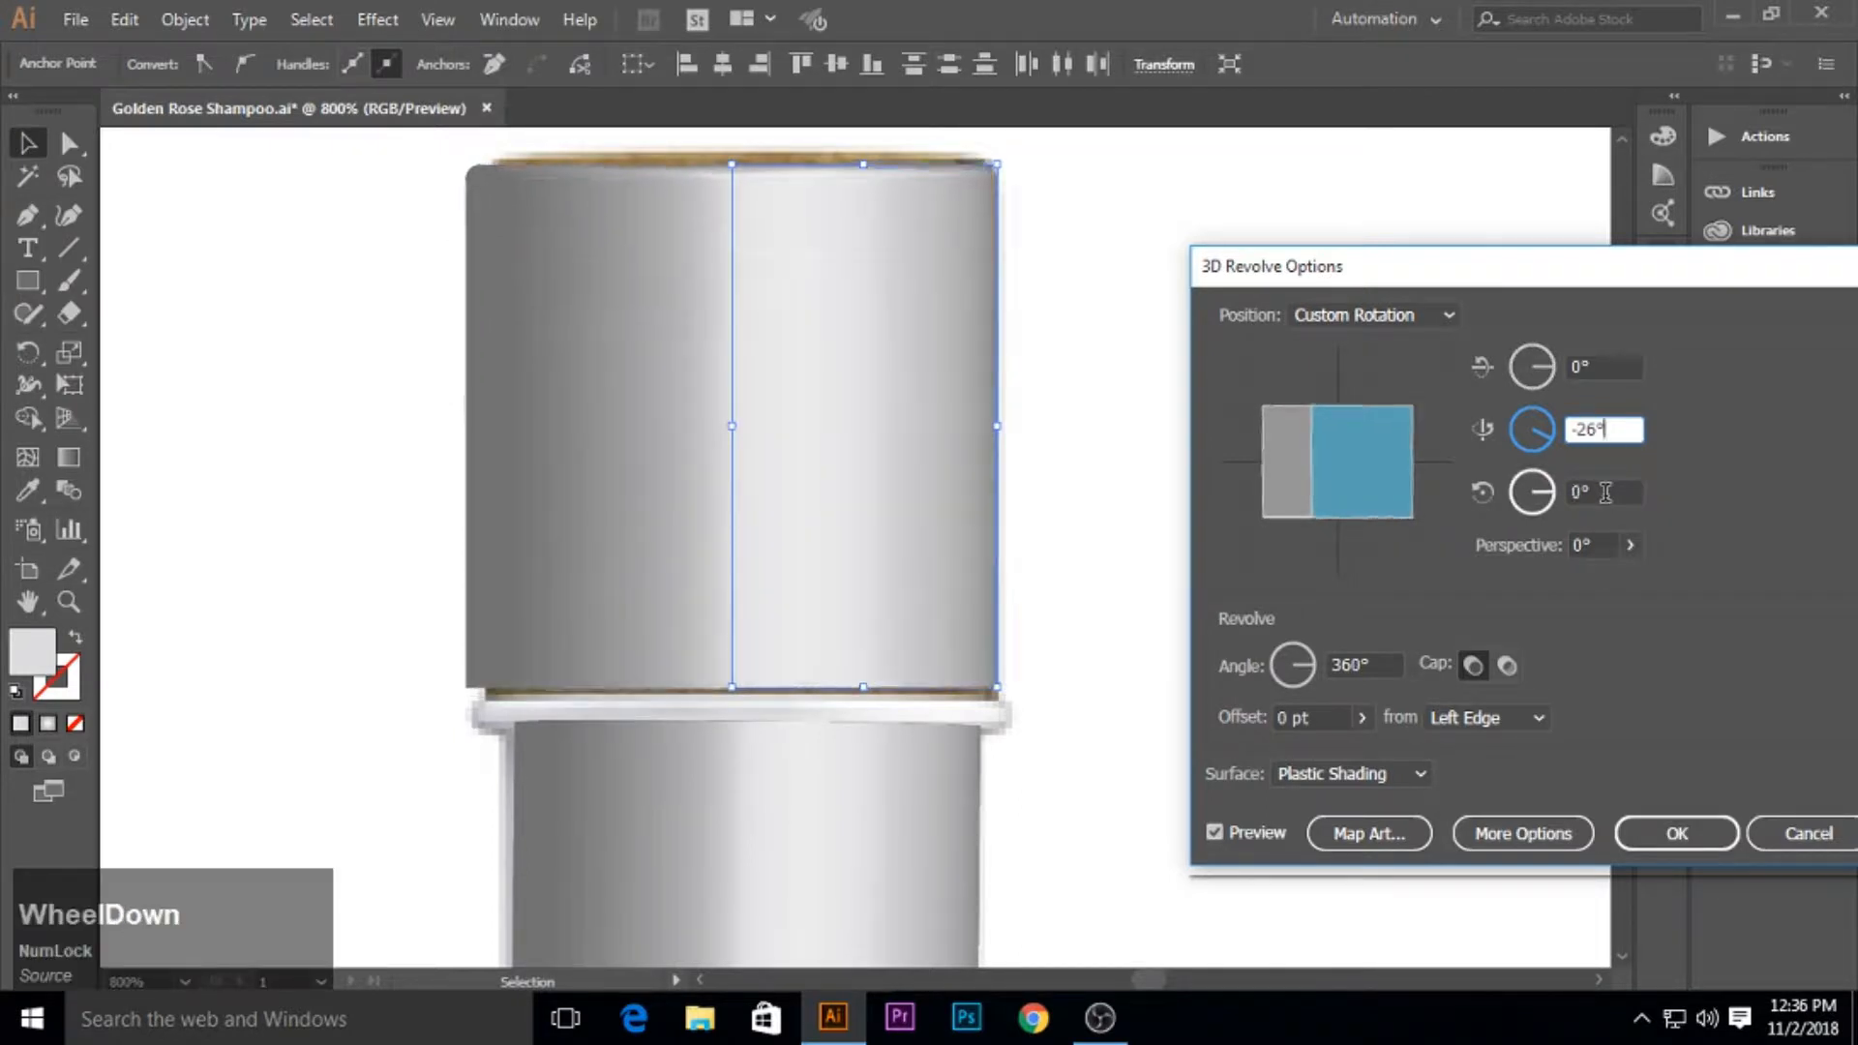
click(1673, 842)
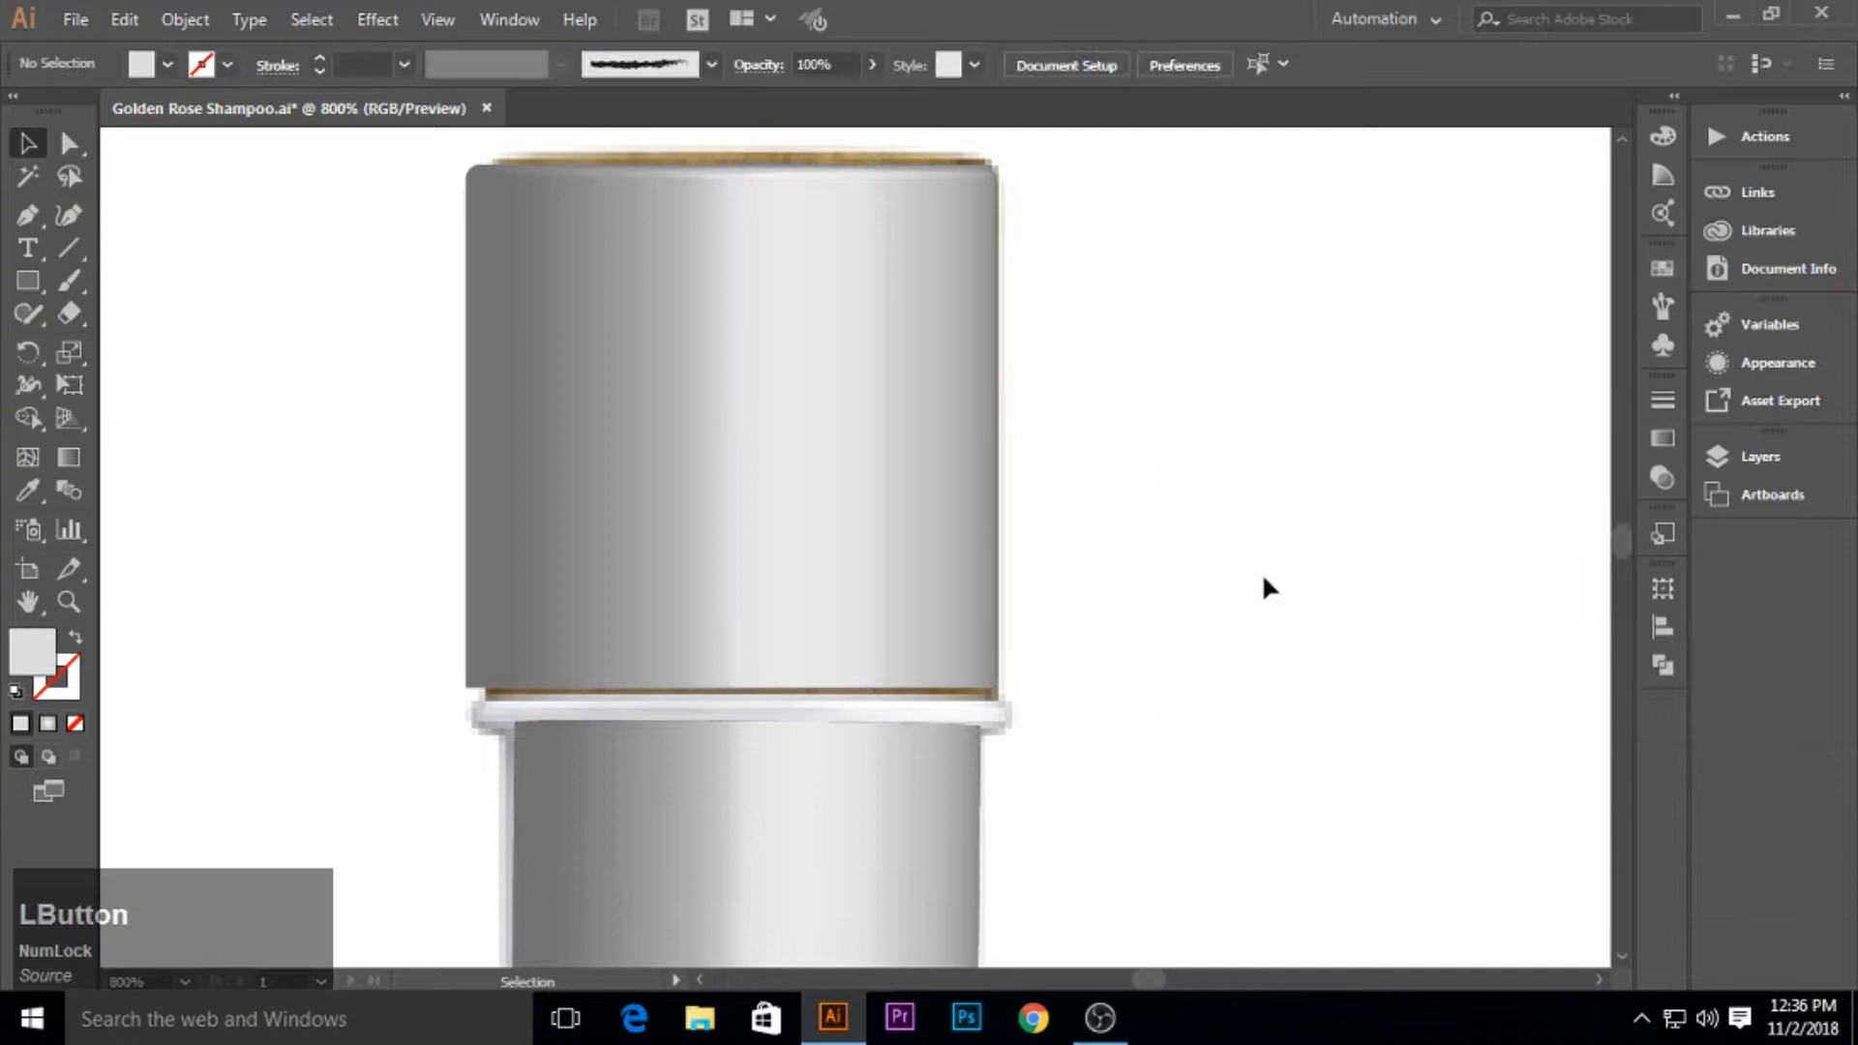
Nudge the revolved cap right and up over the reference cap, and stretch its lower edge down towards the collar.
click(749, 495)
key(Right)
key(Up)
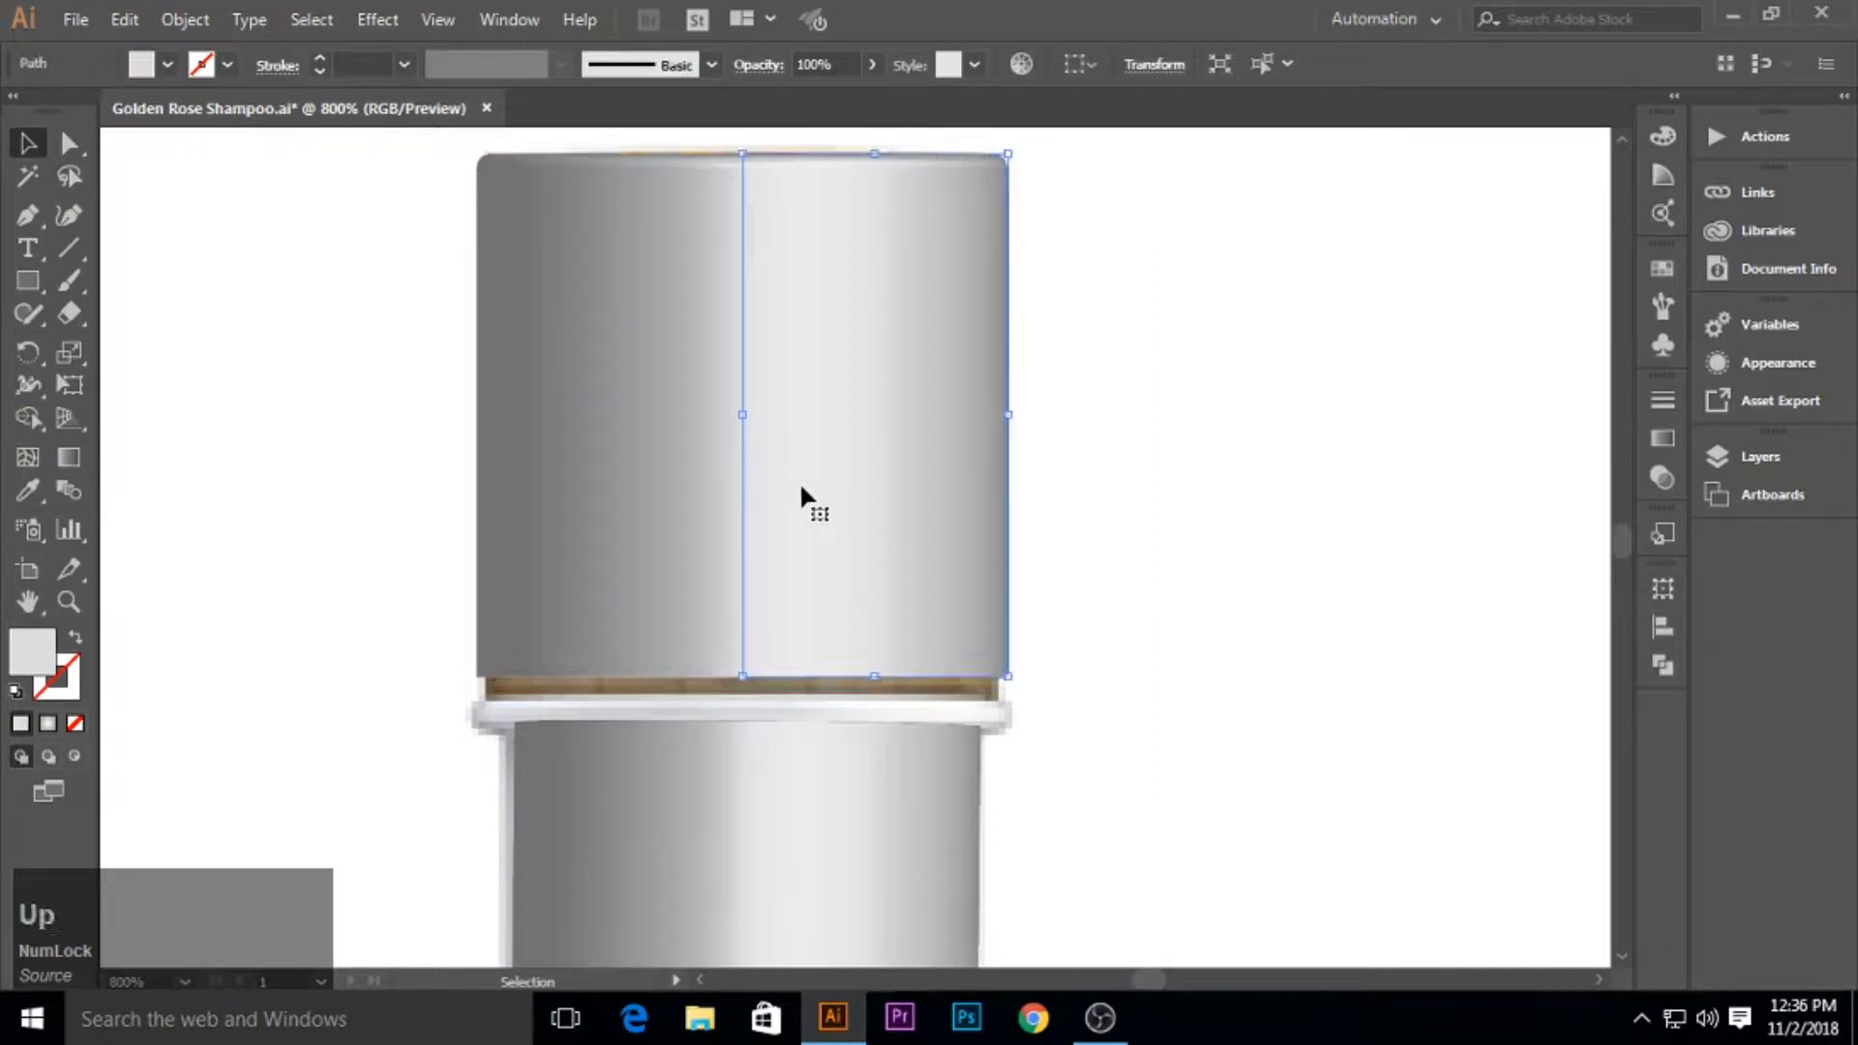
click(1065, 575)
click(861, 504)
drag(875, 676, 877, 691)
click(1102, 647)
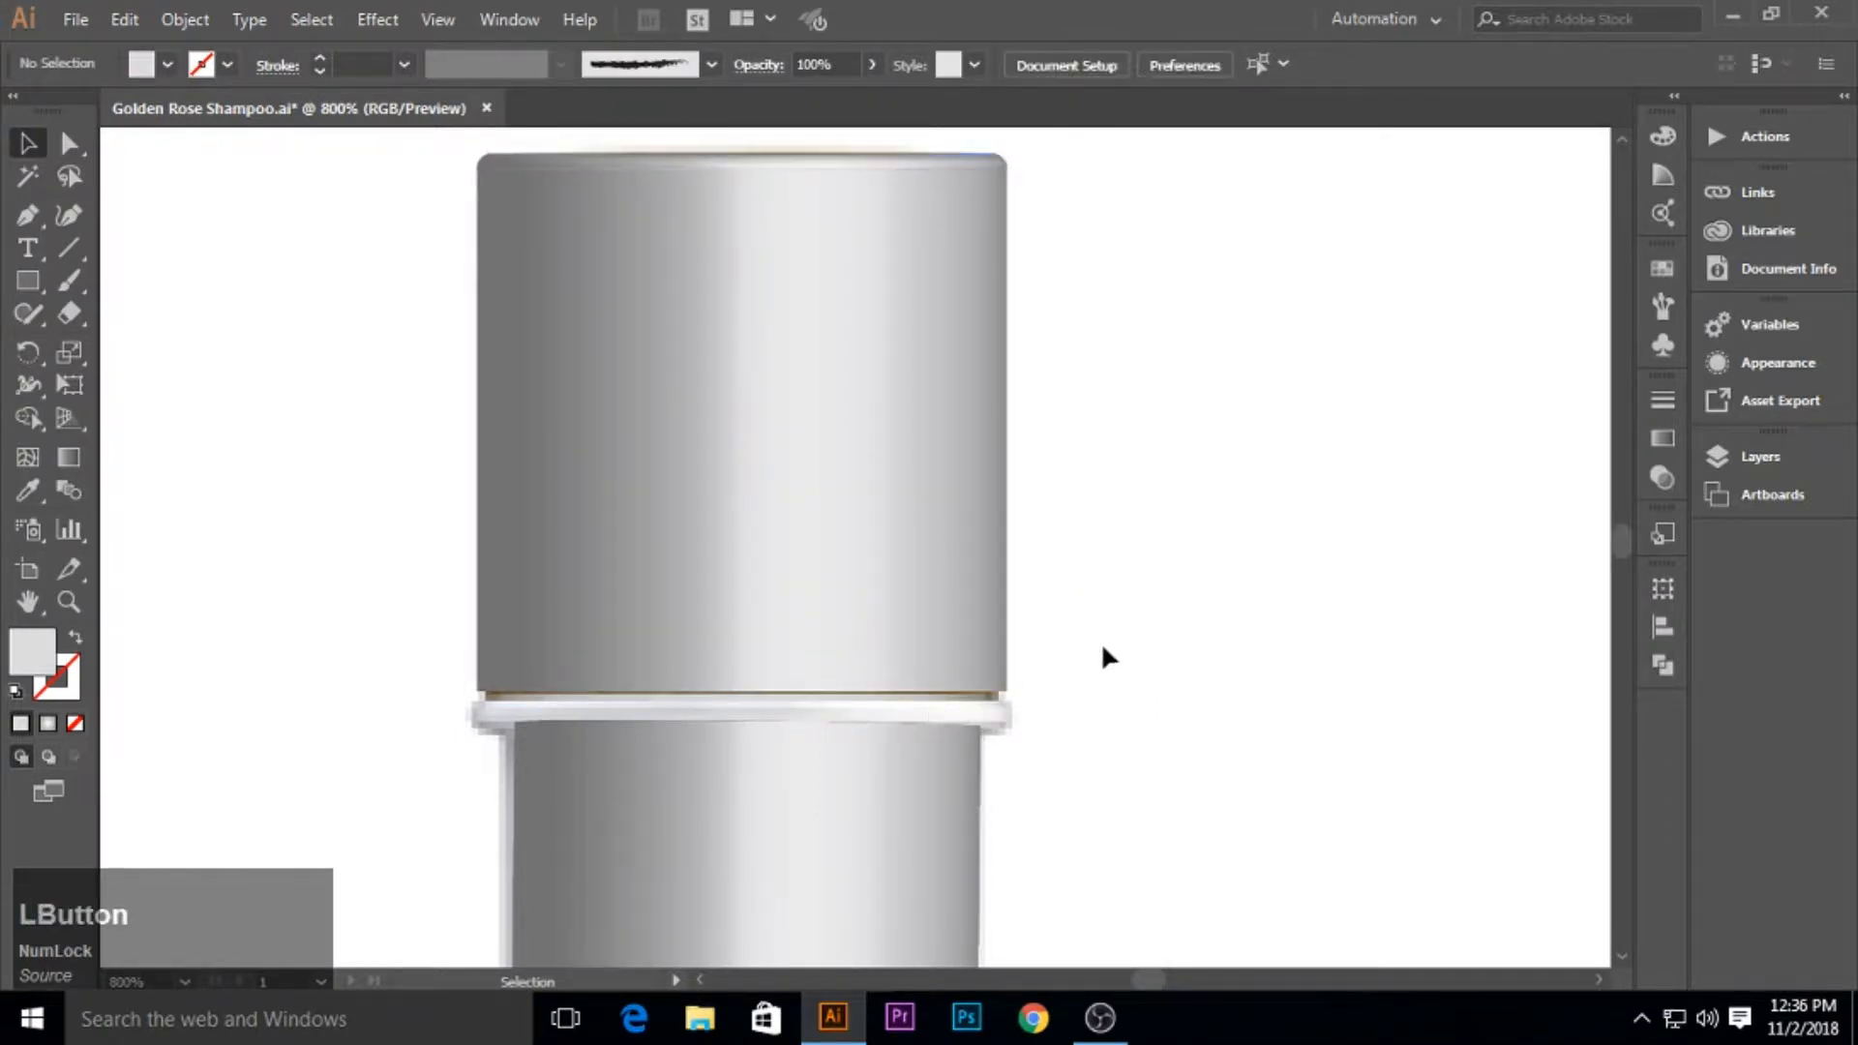
Draw a thin rectangle across the white collar between cap and neck, and fully round its ends.
click(29, 279)
drag(468, 693, 1007, 724)
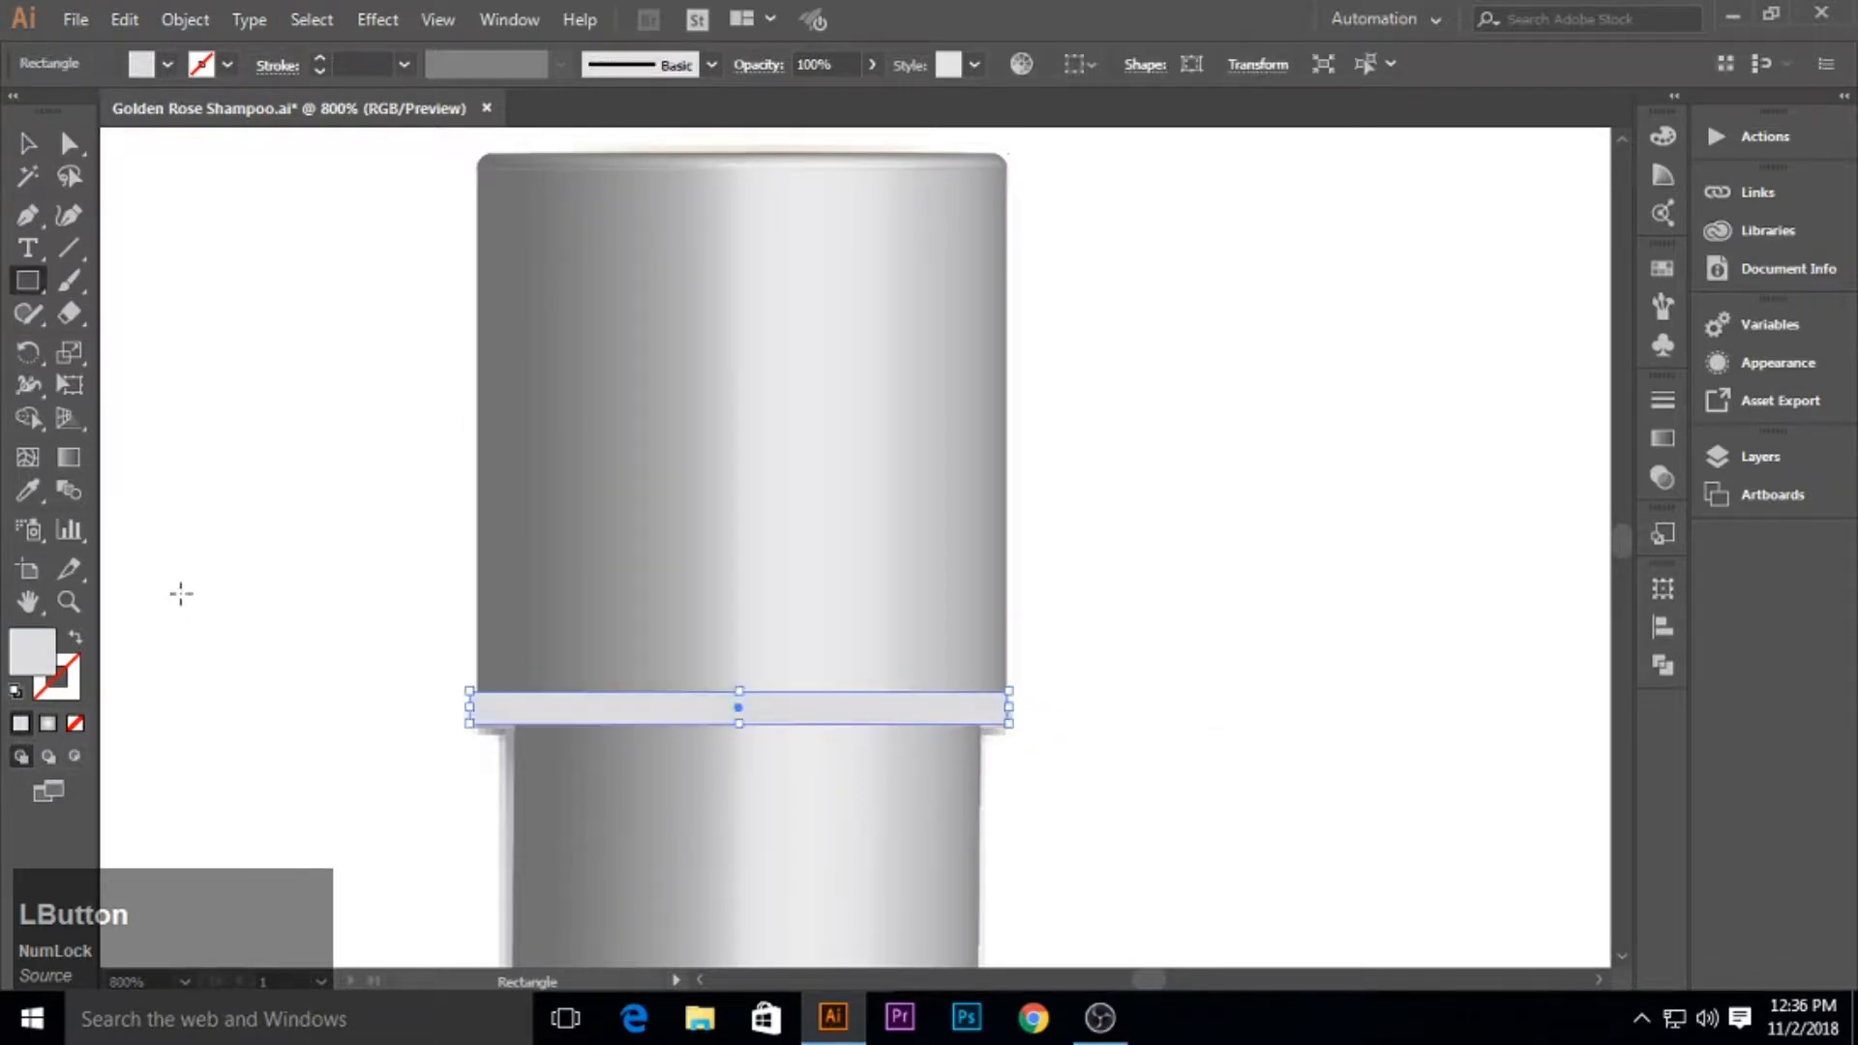
scroll(578, 724, up, 3)
key(a)
drag(206, 647, 290, 670)
Fill the rounded collar bar with a linear white-to-grey gradient at a -90° angle.
click(27, 143)
click(1663, 439)
click(1359, 435)
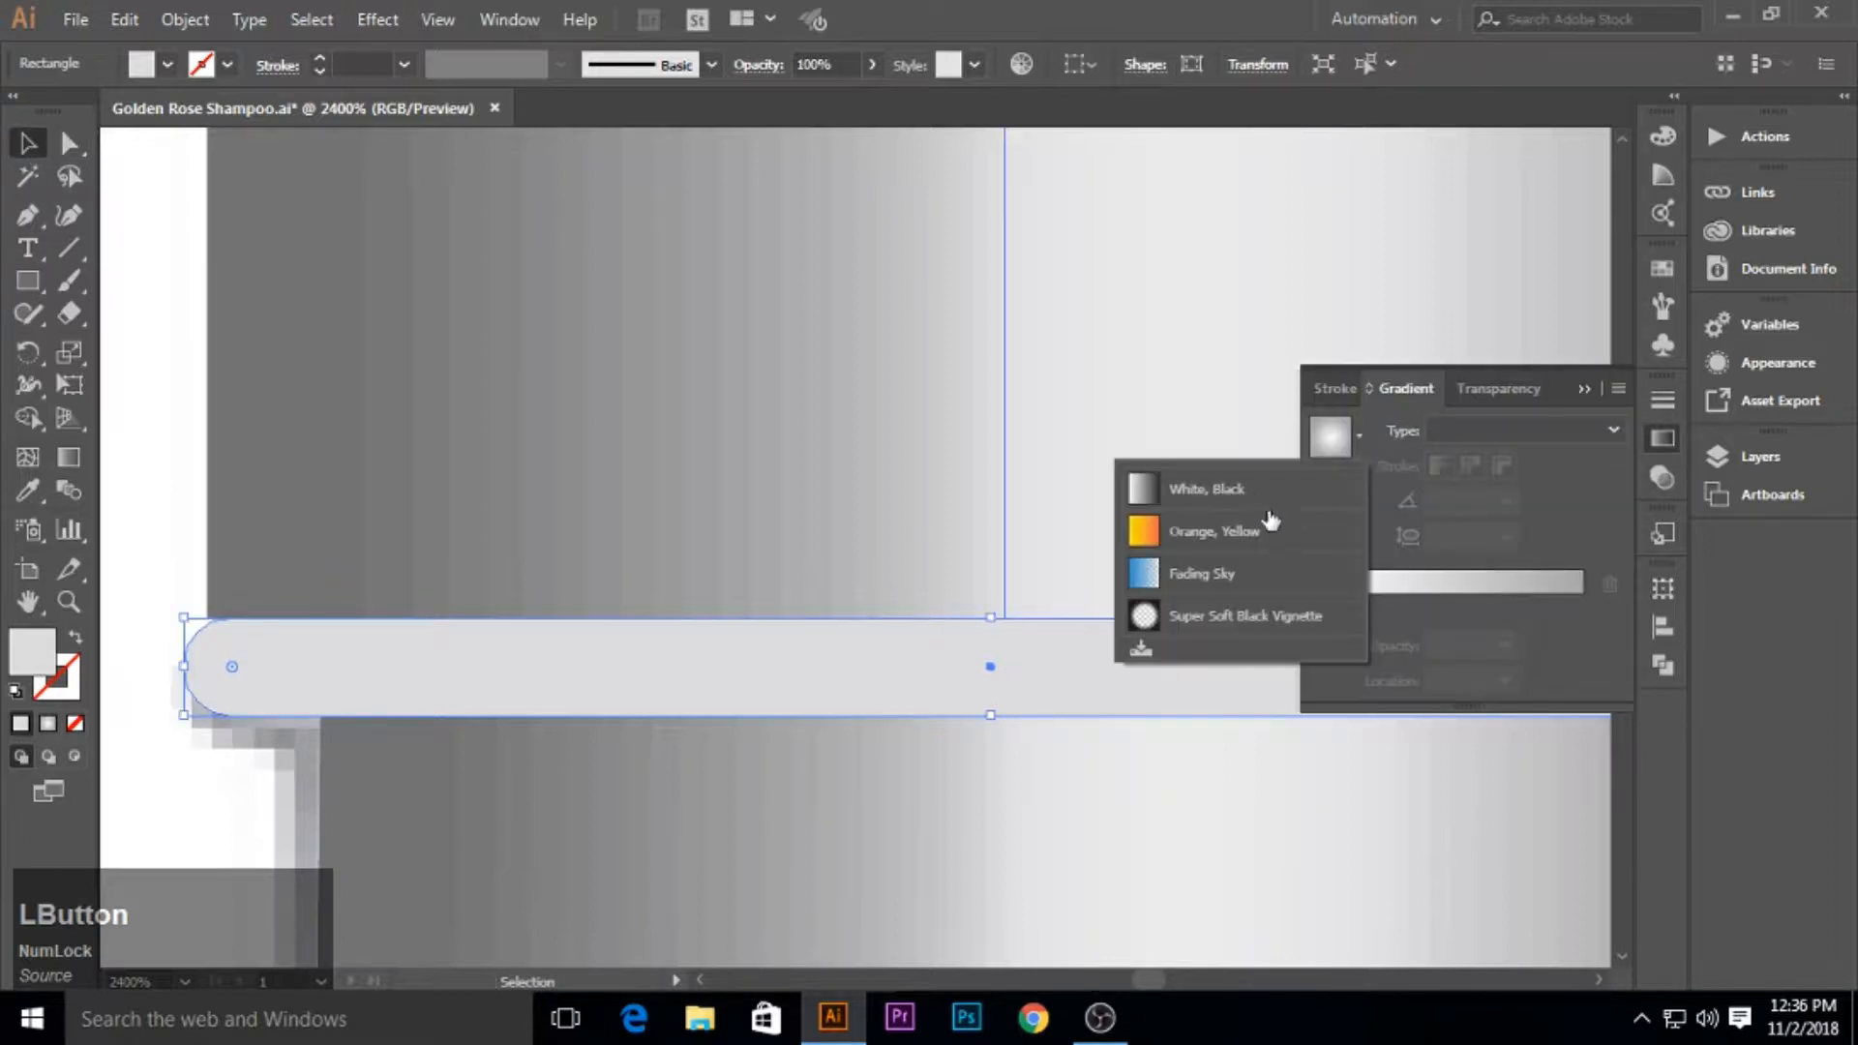
click(1347, 450)
click(1347, 450)
click(1519, 434)
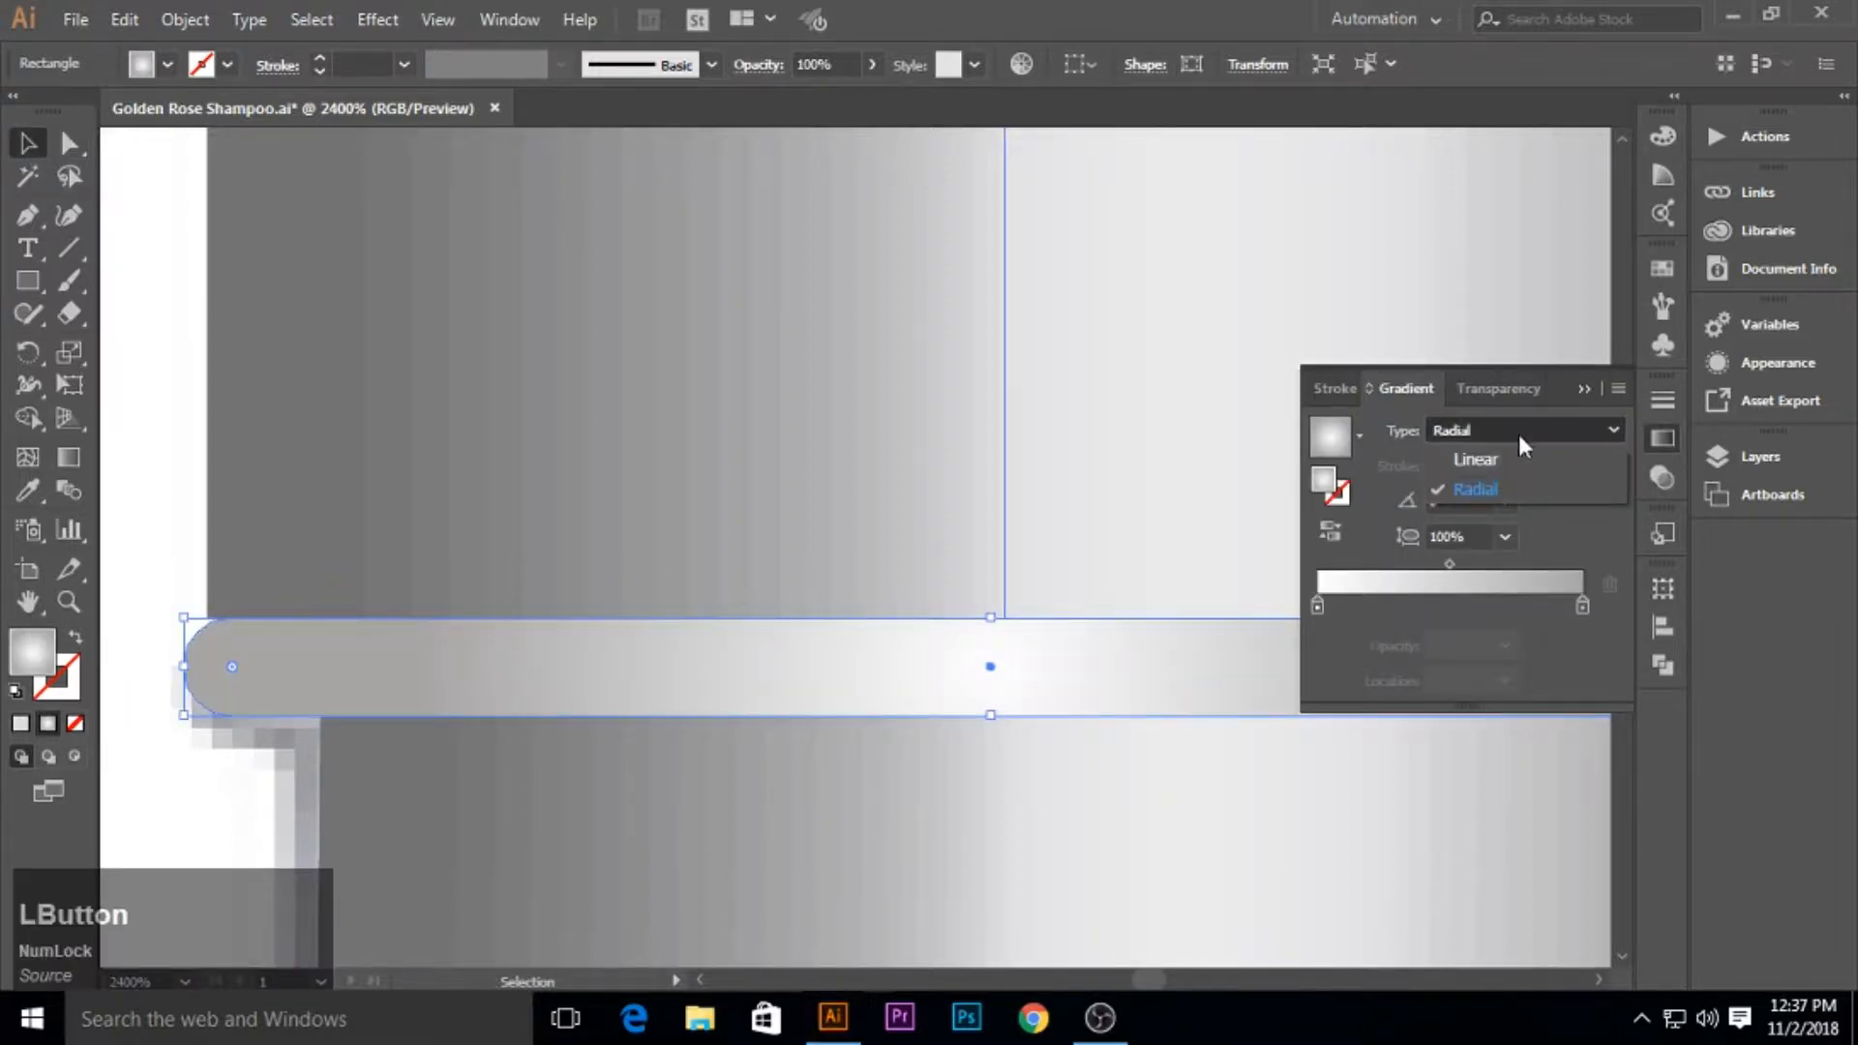
click(1498, 463)
click(1504, 500)
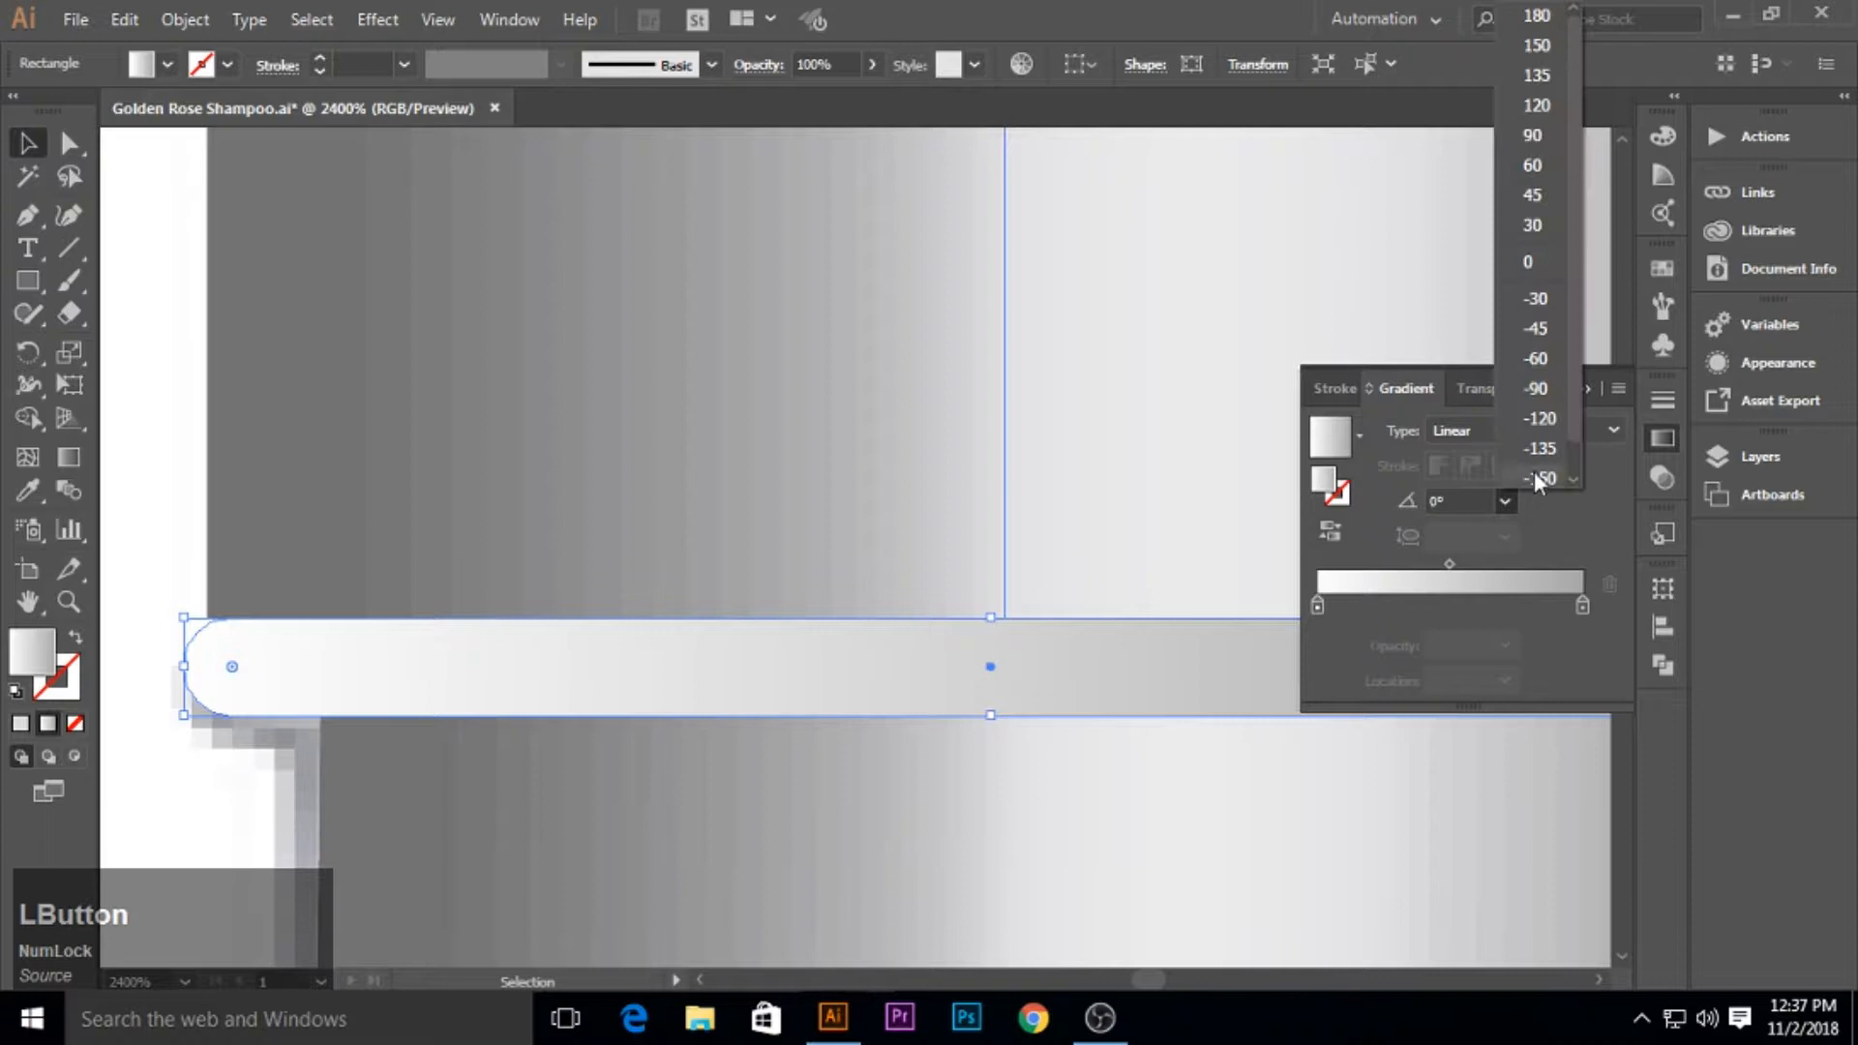
click(1544, 388)
click(1658, 438)
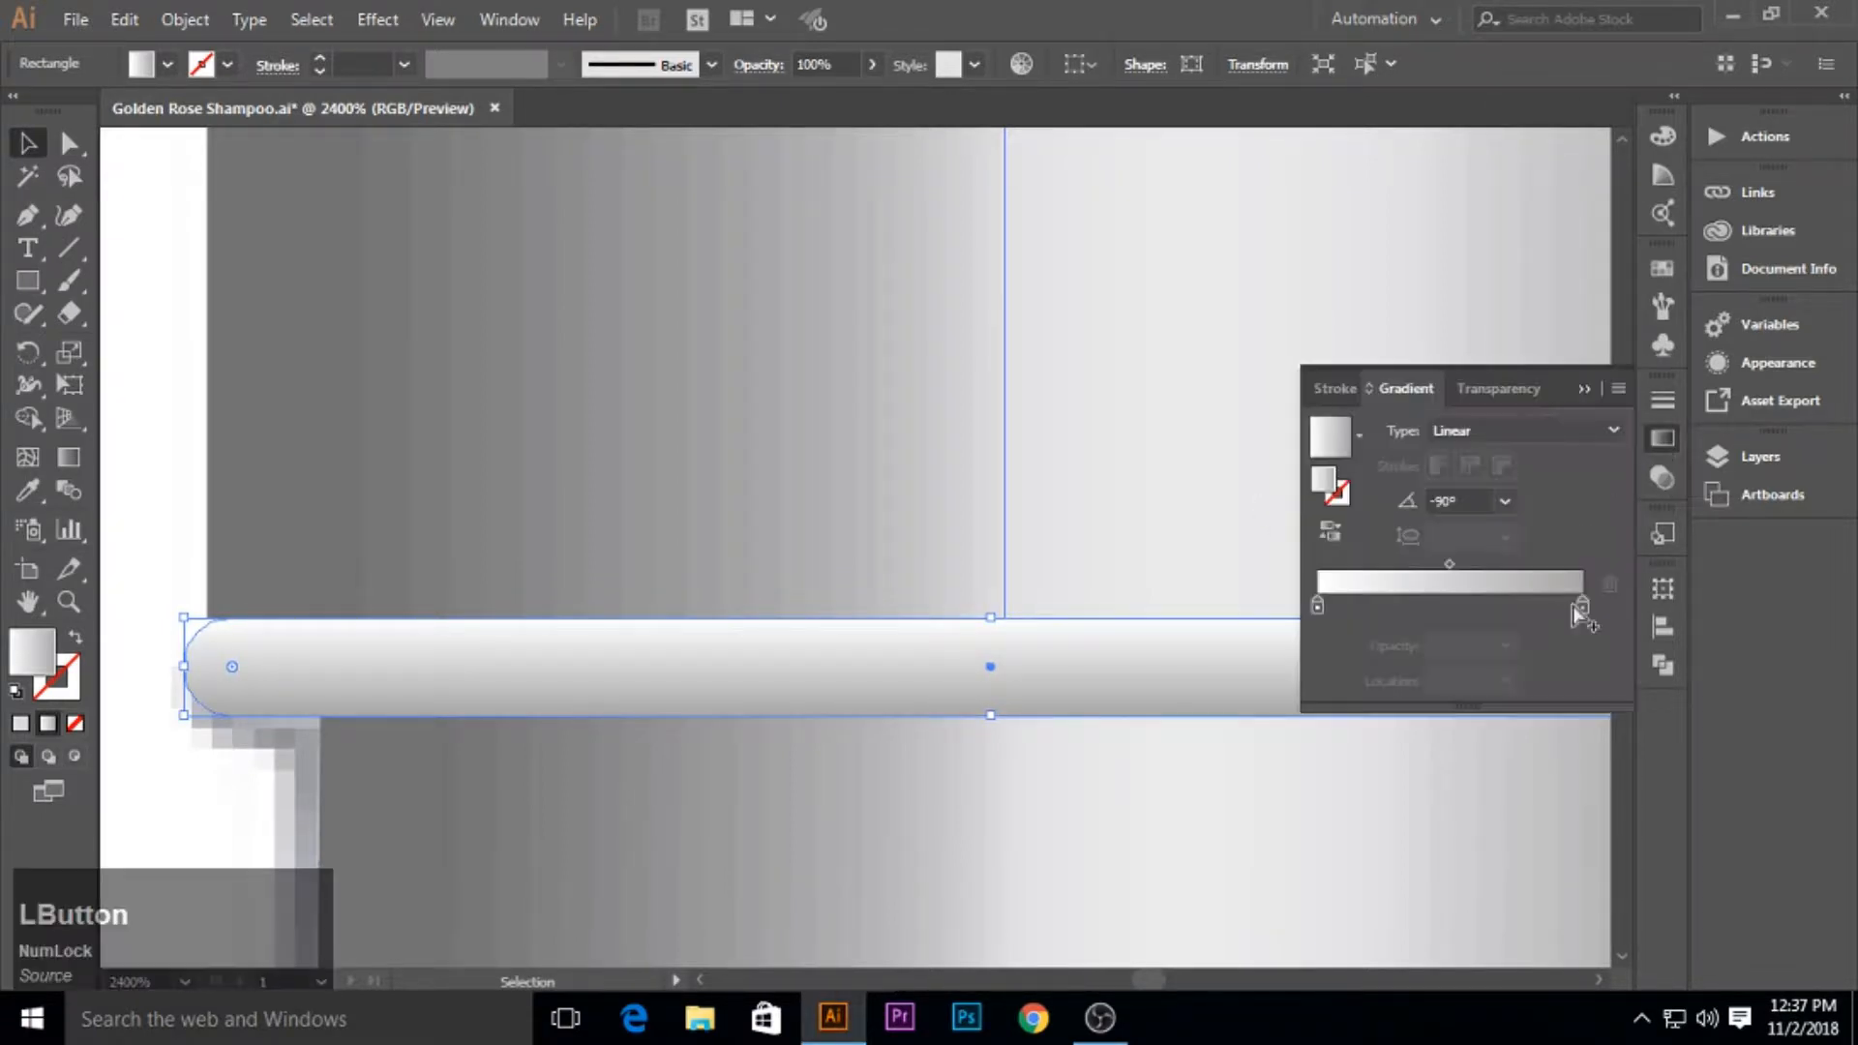
Change the end stop of the collar's gradient to a darker grey swatch.
double_click(1582, 606)
click(1363, 752)
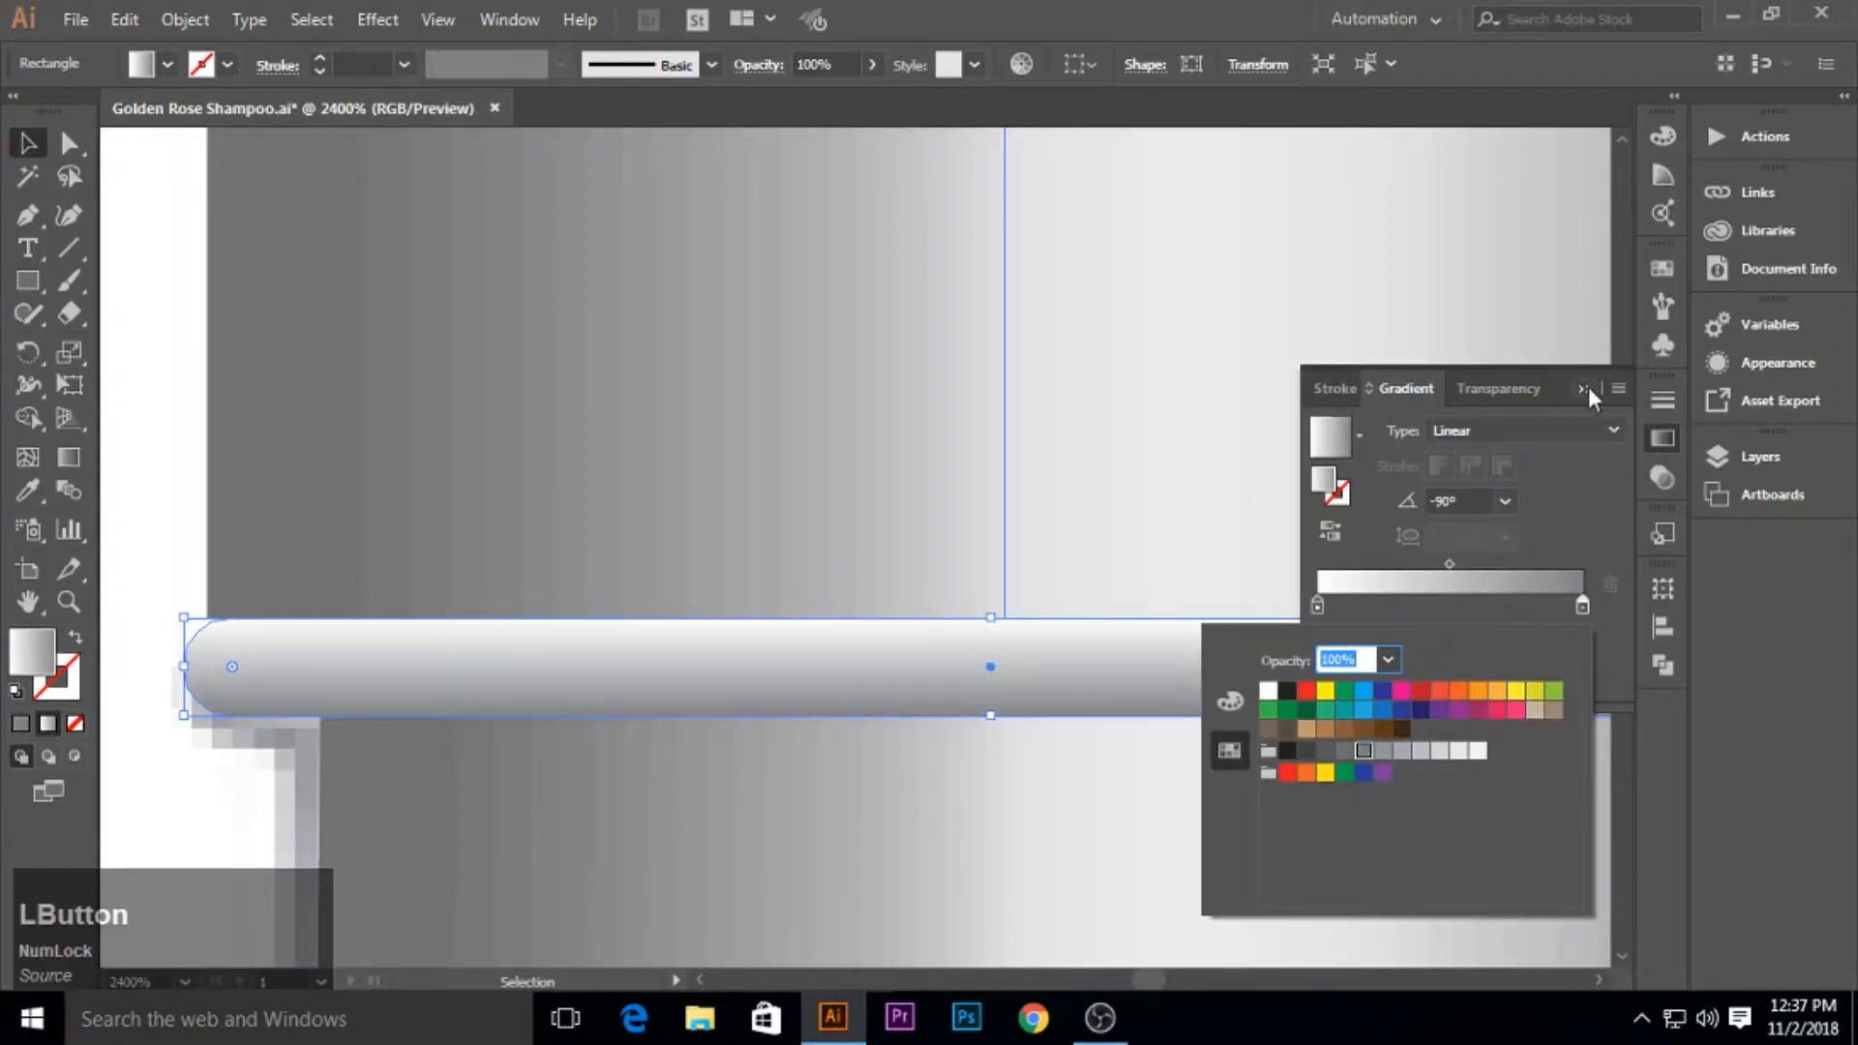
click(1589, 388)
click(161, 496)
click(1584, 388)
Send the revolved bottle body to the back of the stacking order.
scroll(1350, 434, down, 1)
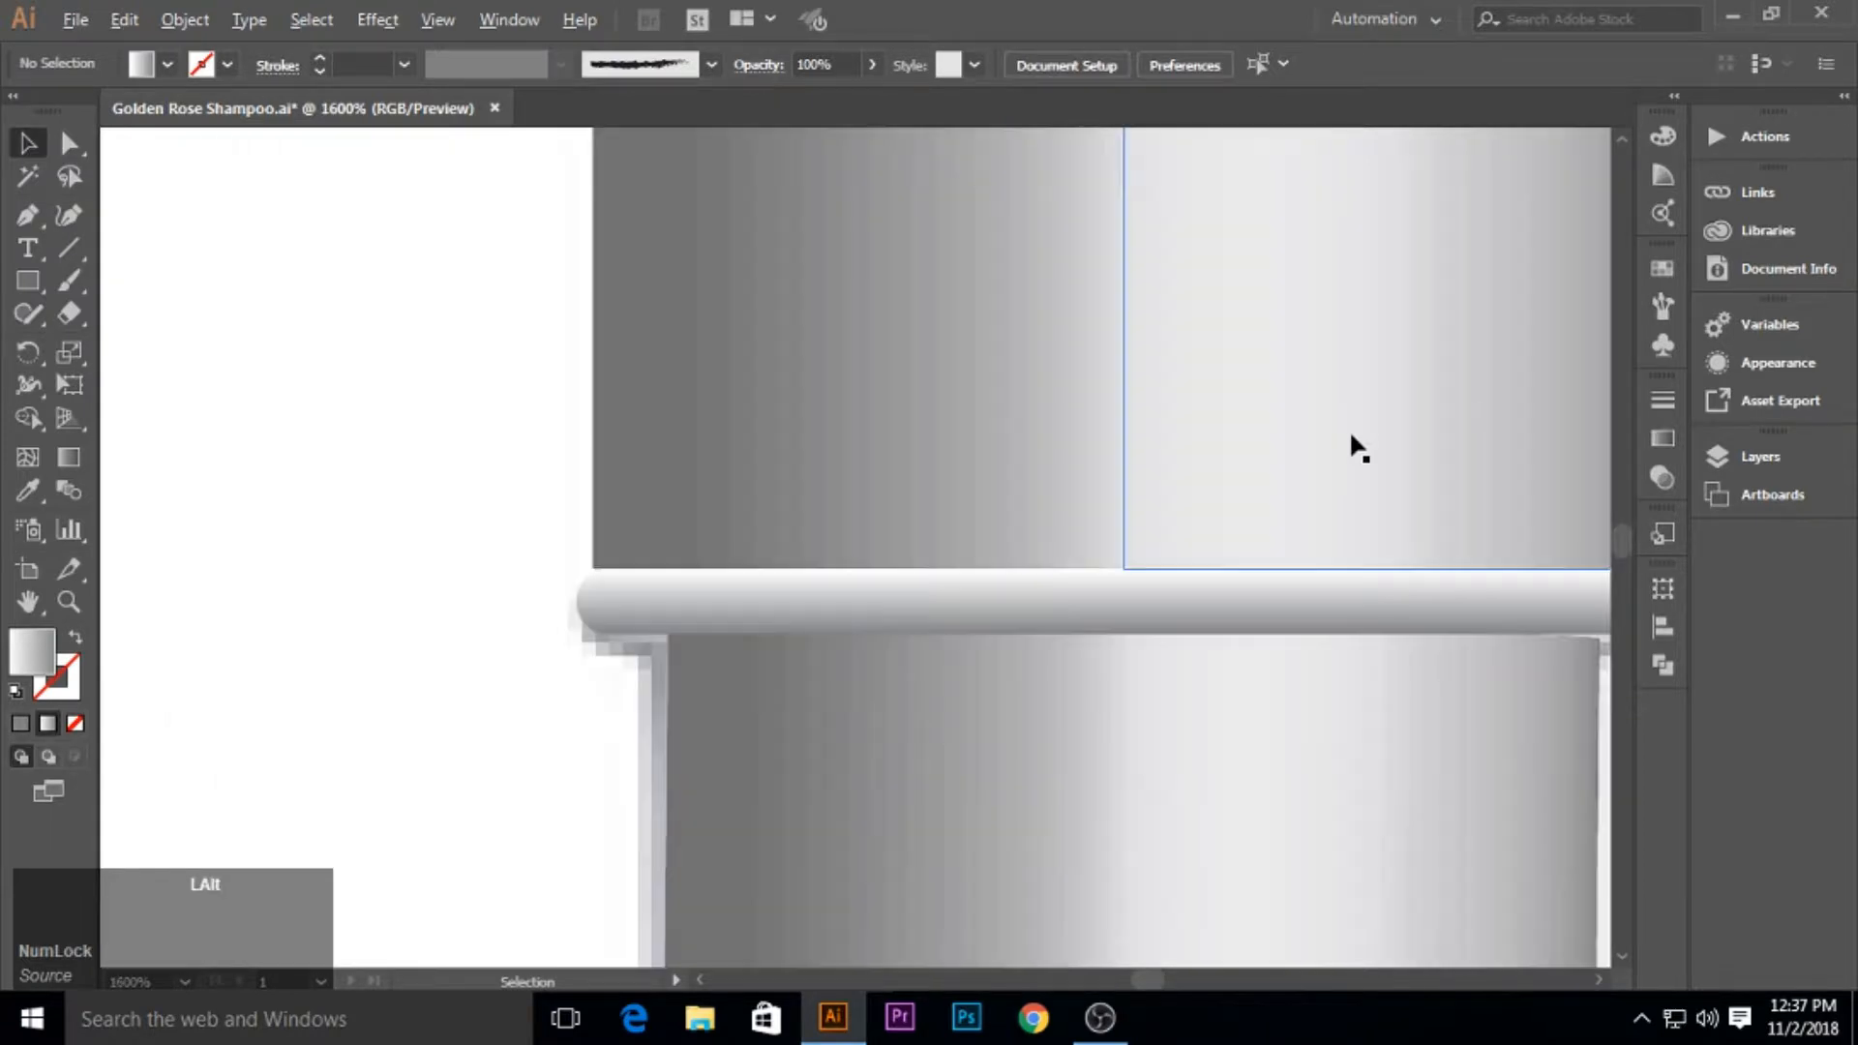
scroll(1353, 440, down, 1)
scroll(1380, 463, down, 1)
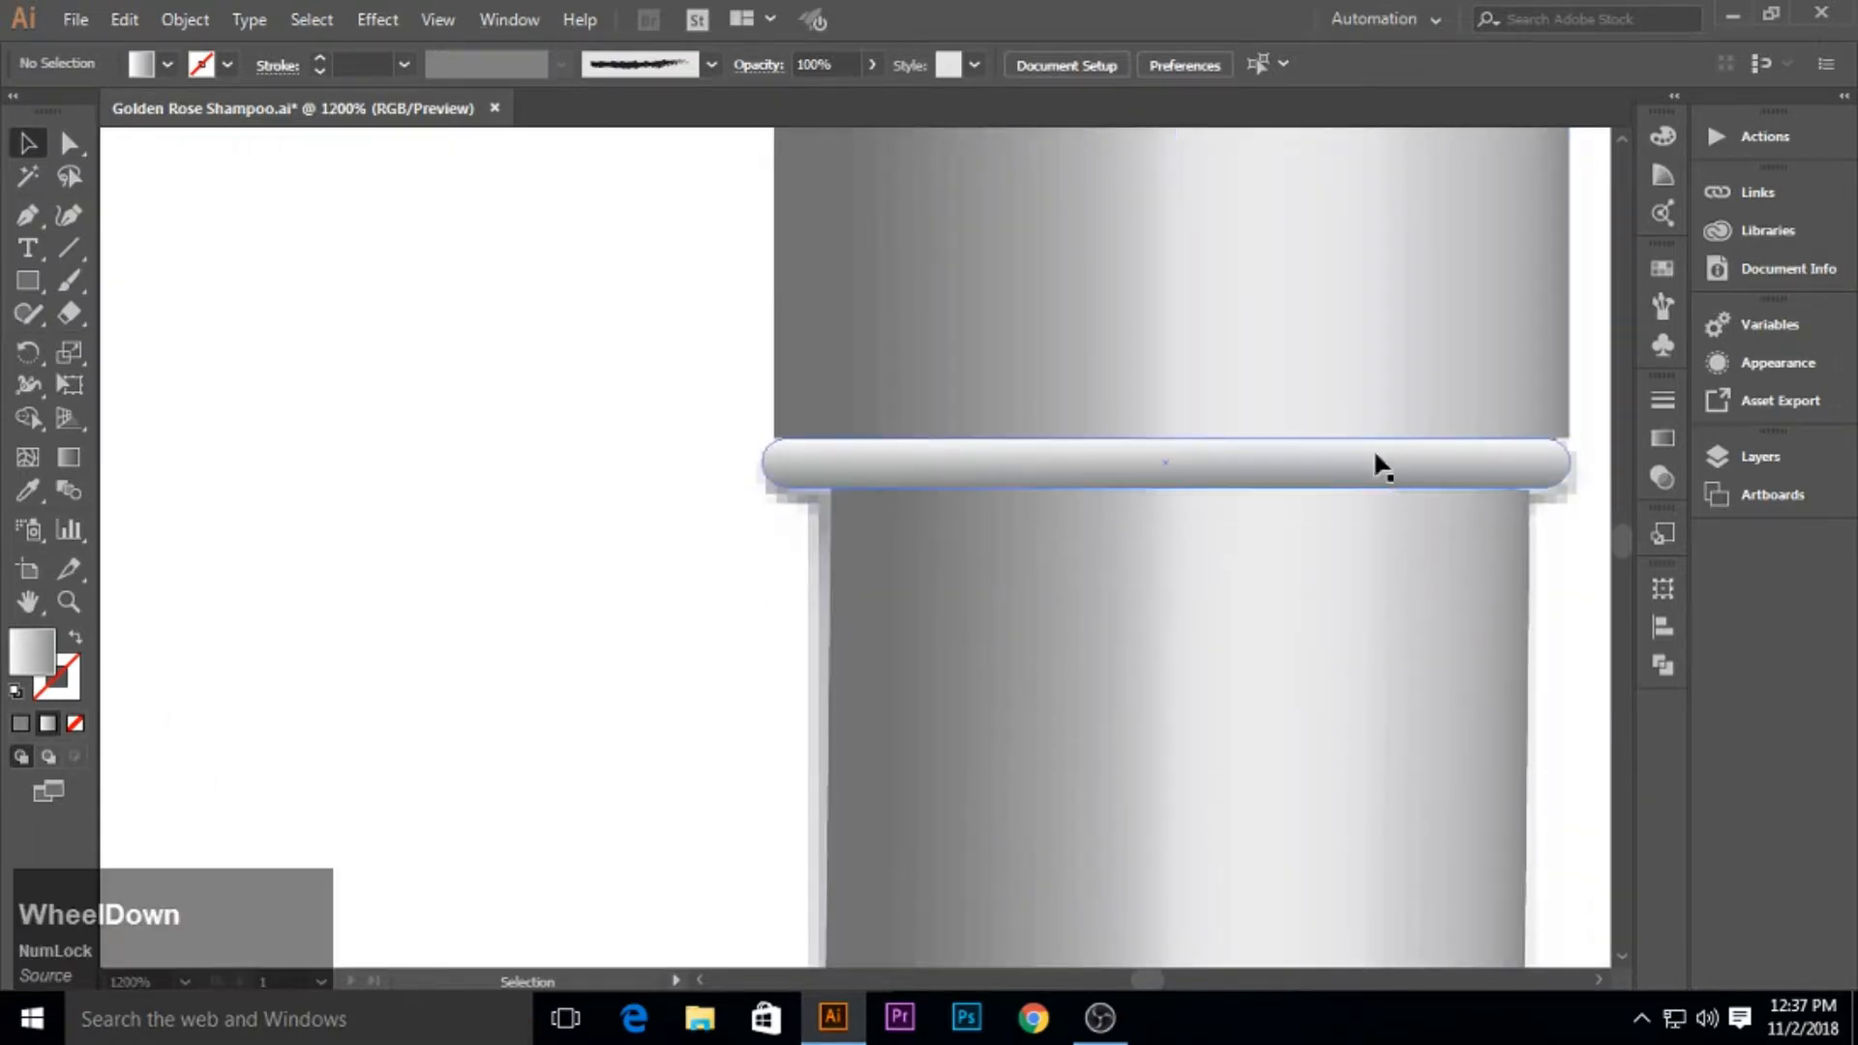
scroll(1377, 456, down, 4)
scroll(1419, 531, down, 2)
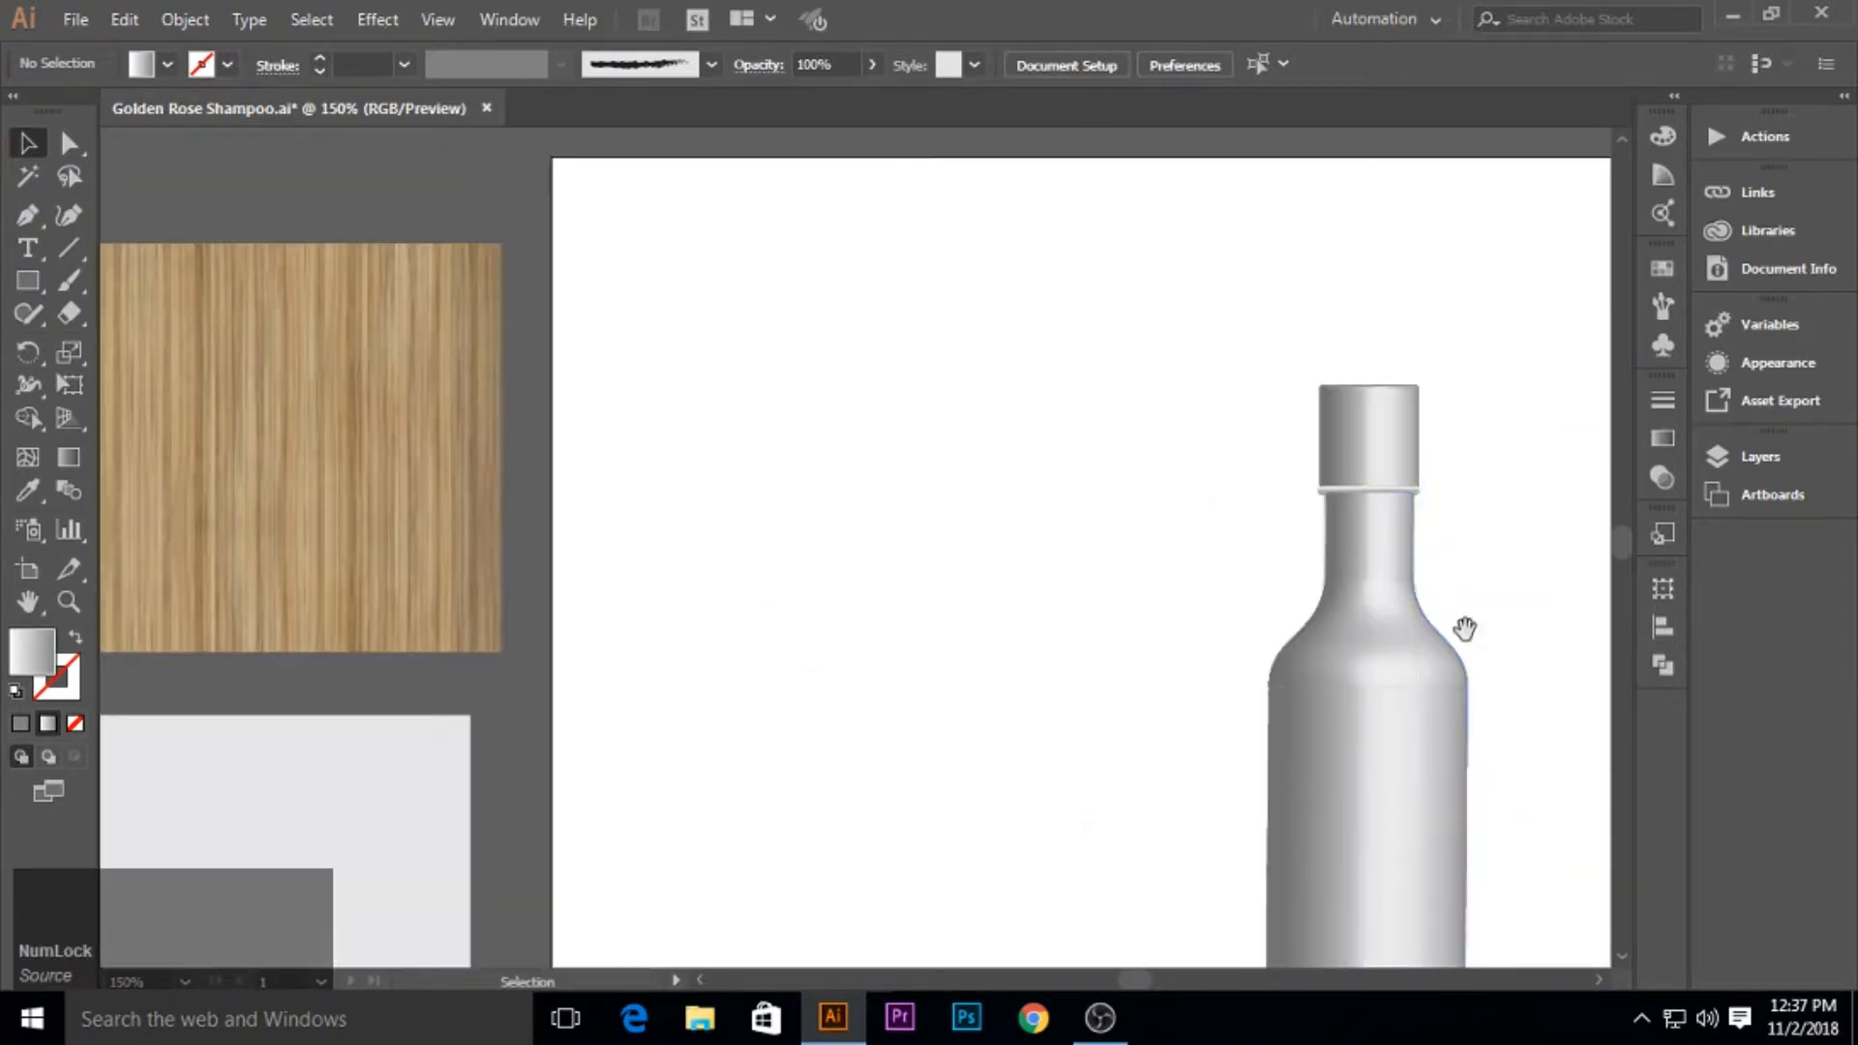
drag(1464, 628, 1160, 475)
click(1139, 522)
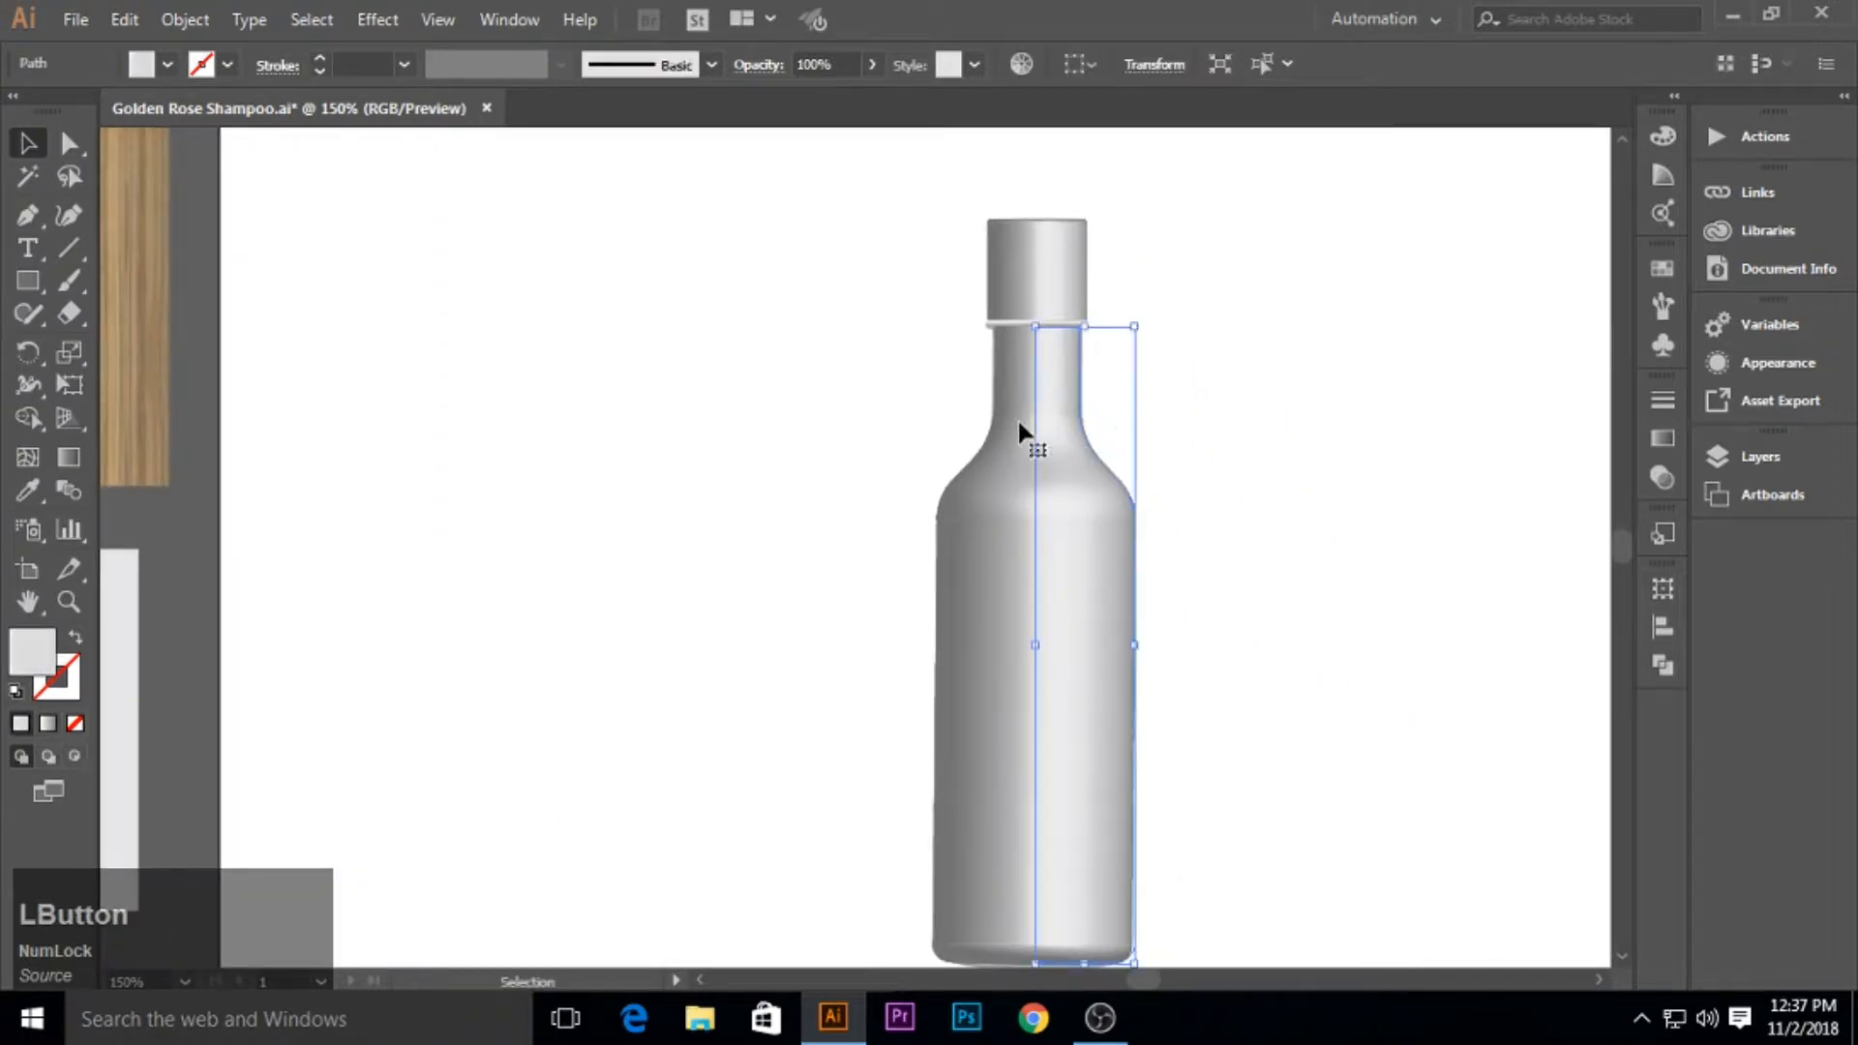
right_click(1069, 425)
mouse_move(1254, 854)
click(1408, 952)
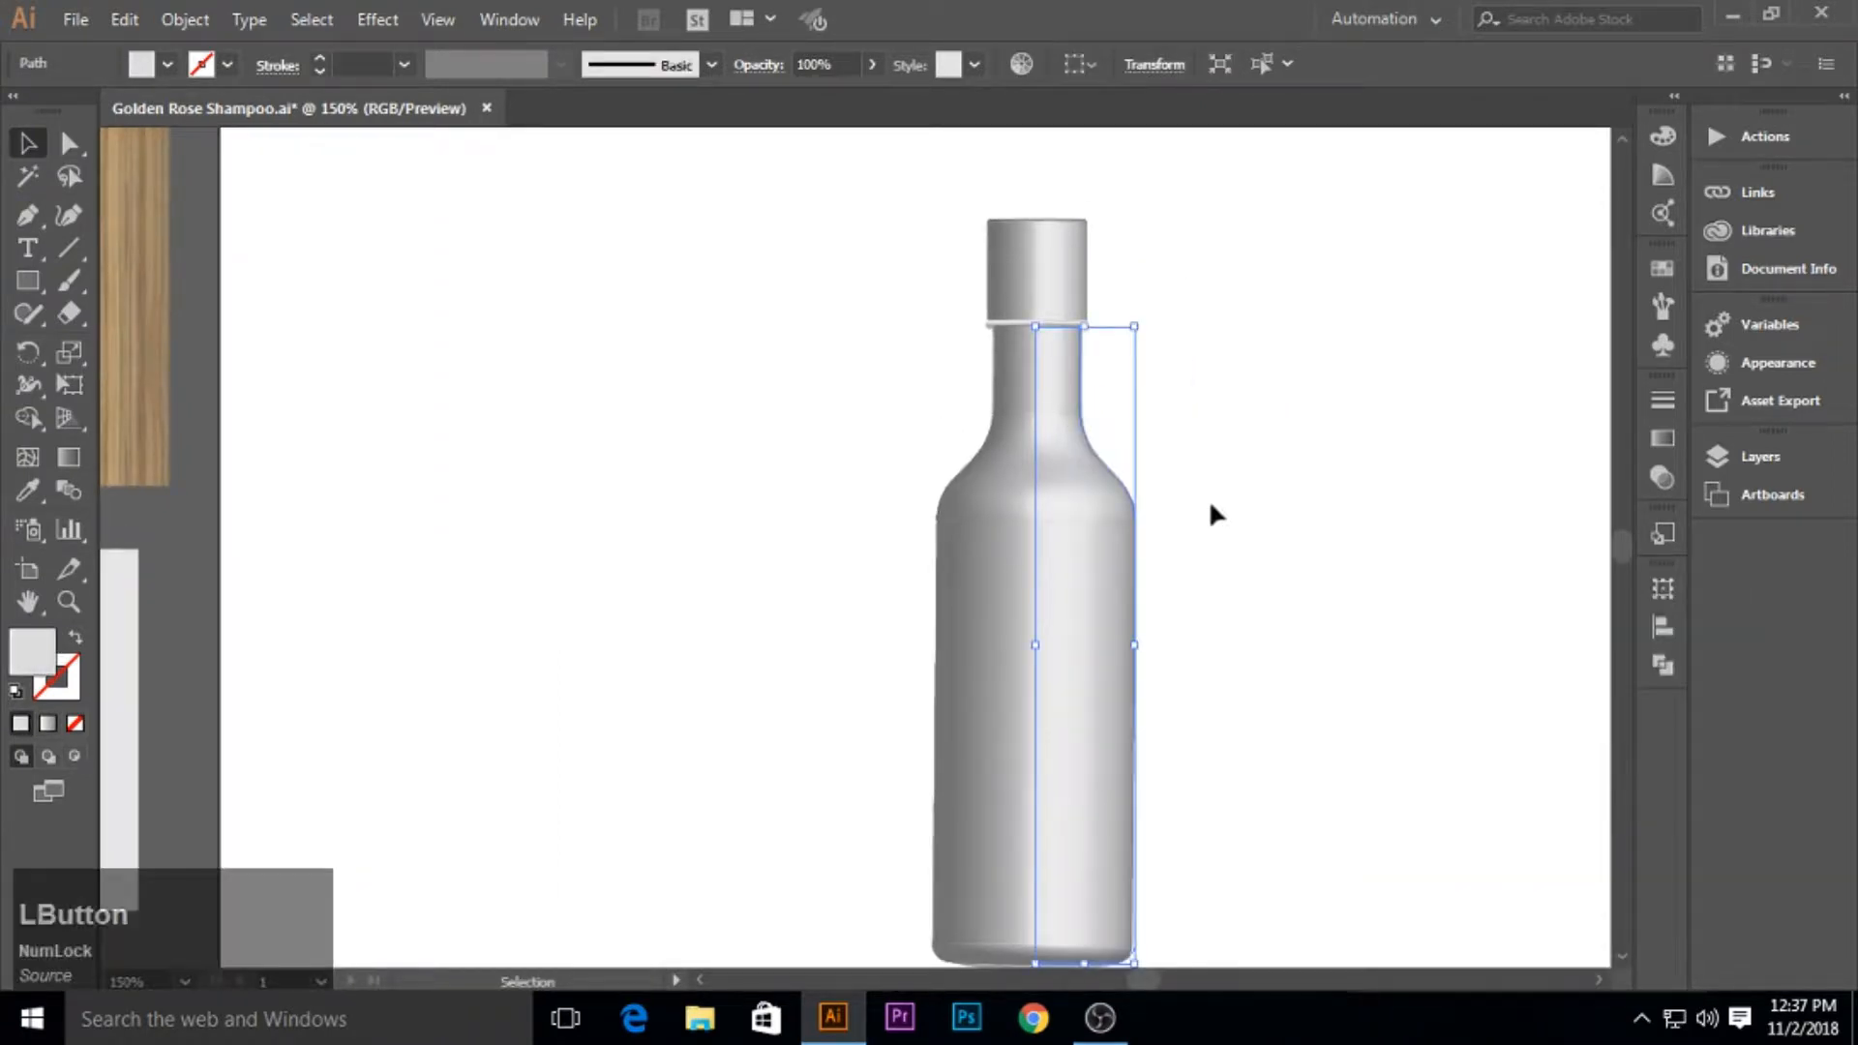
click(1064, 273)
click(1180, 294)
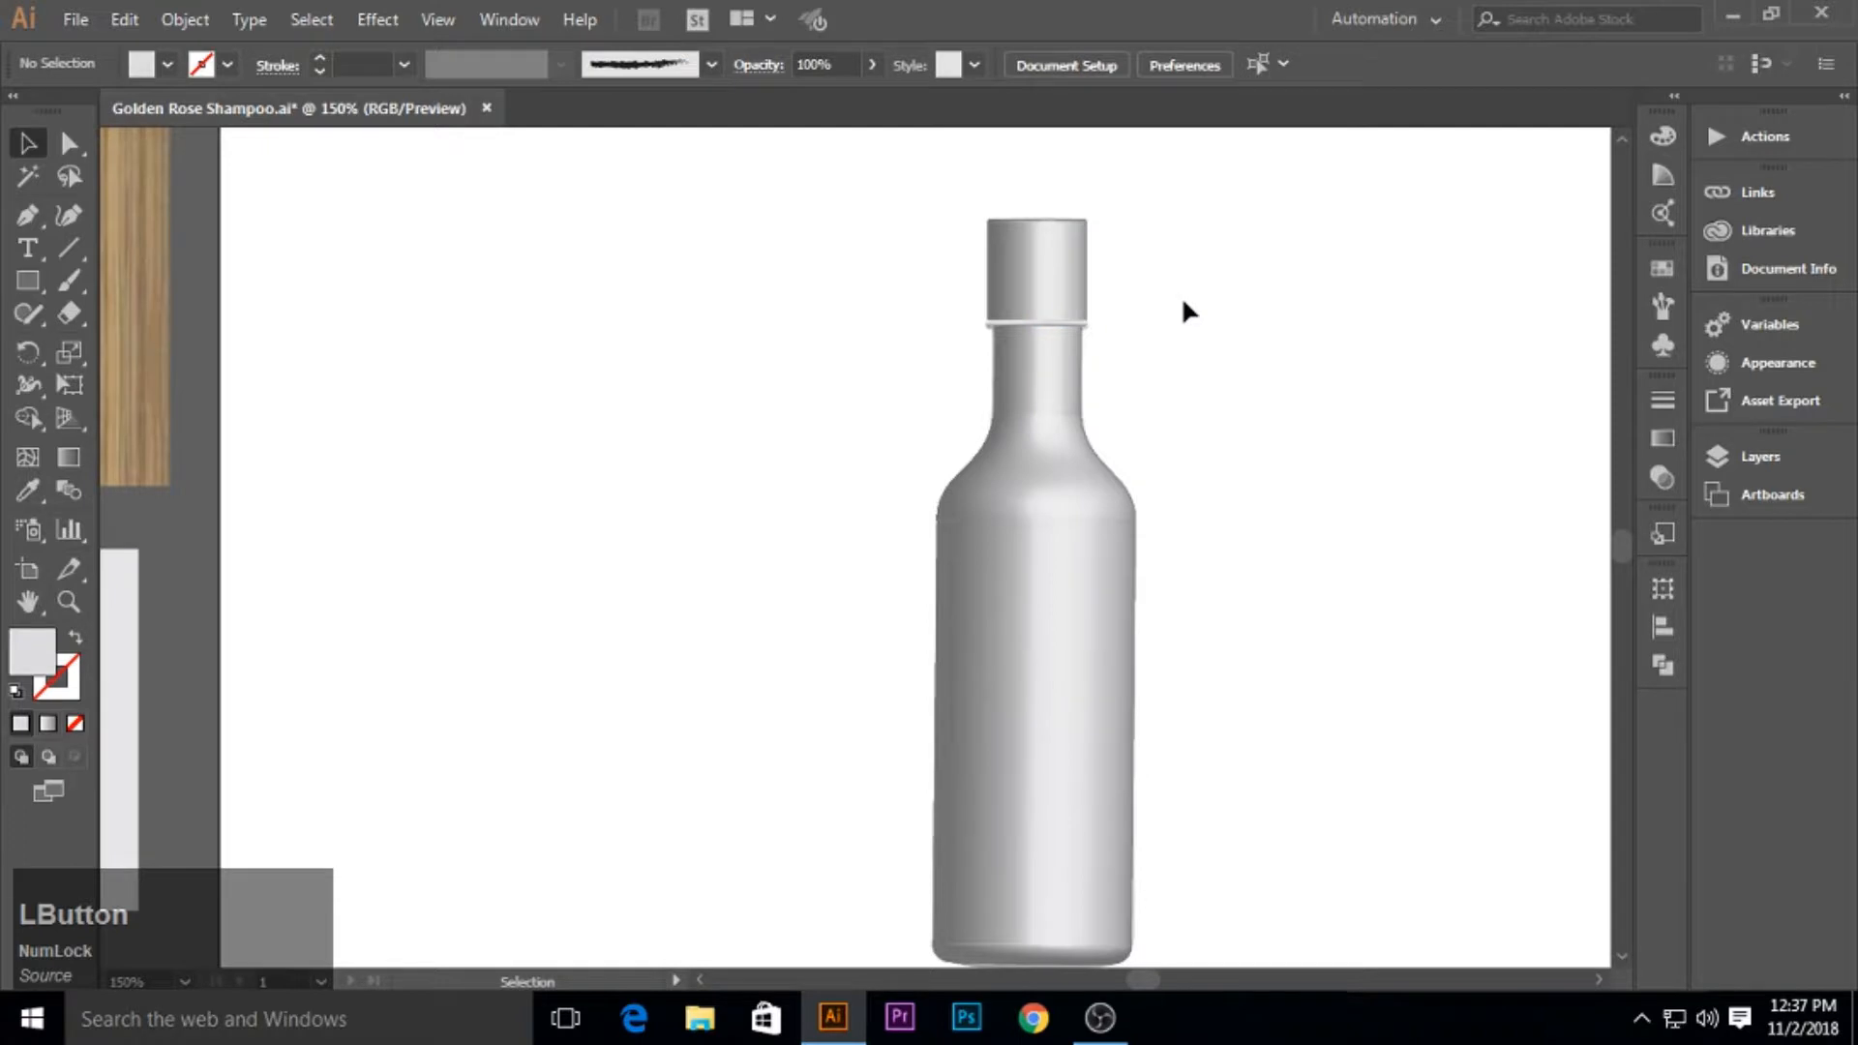
click(1049, 293)
drag(1062, 220, 1062, 225)
key(ctrl+z)
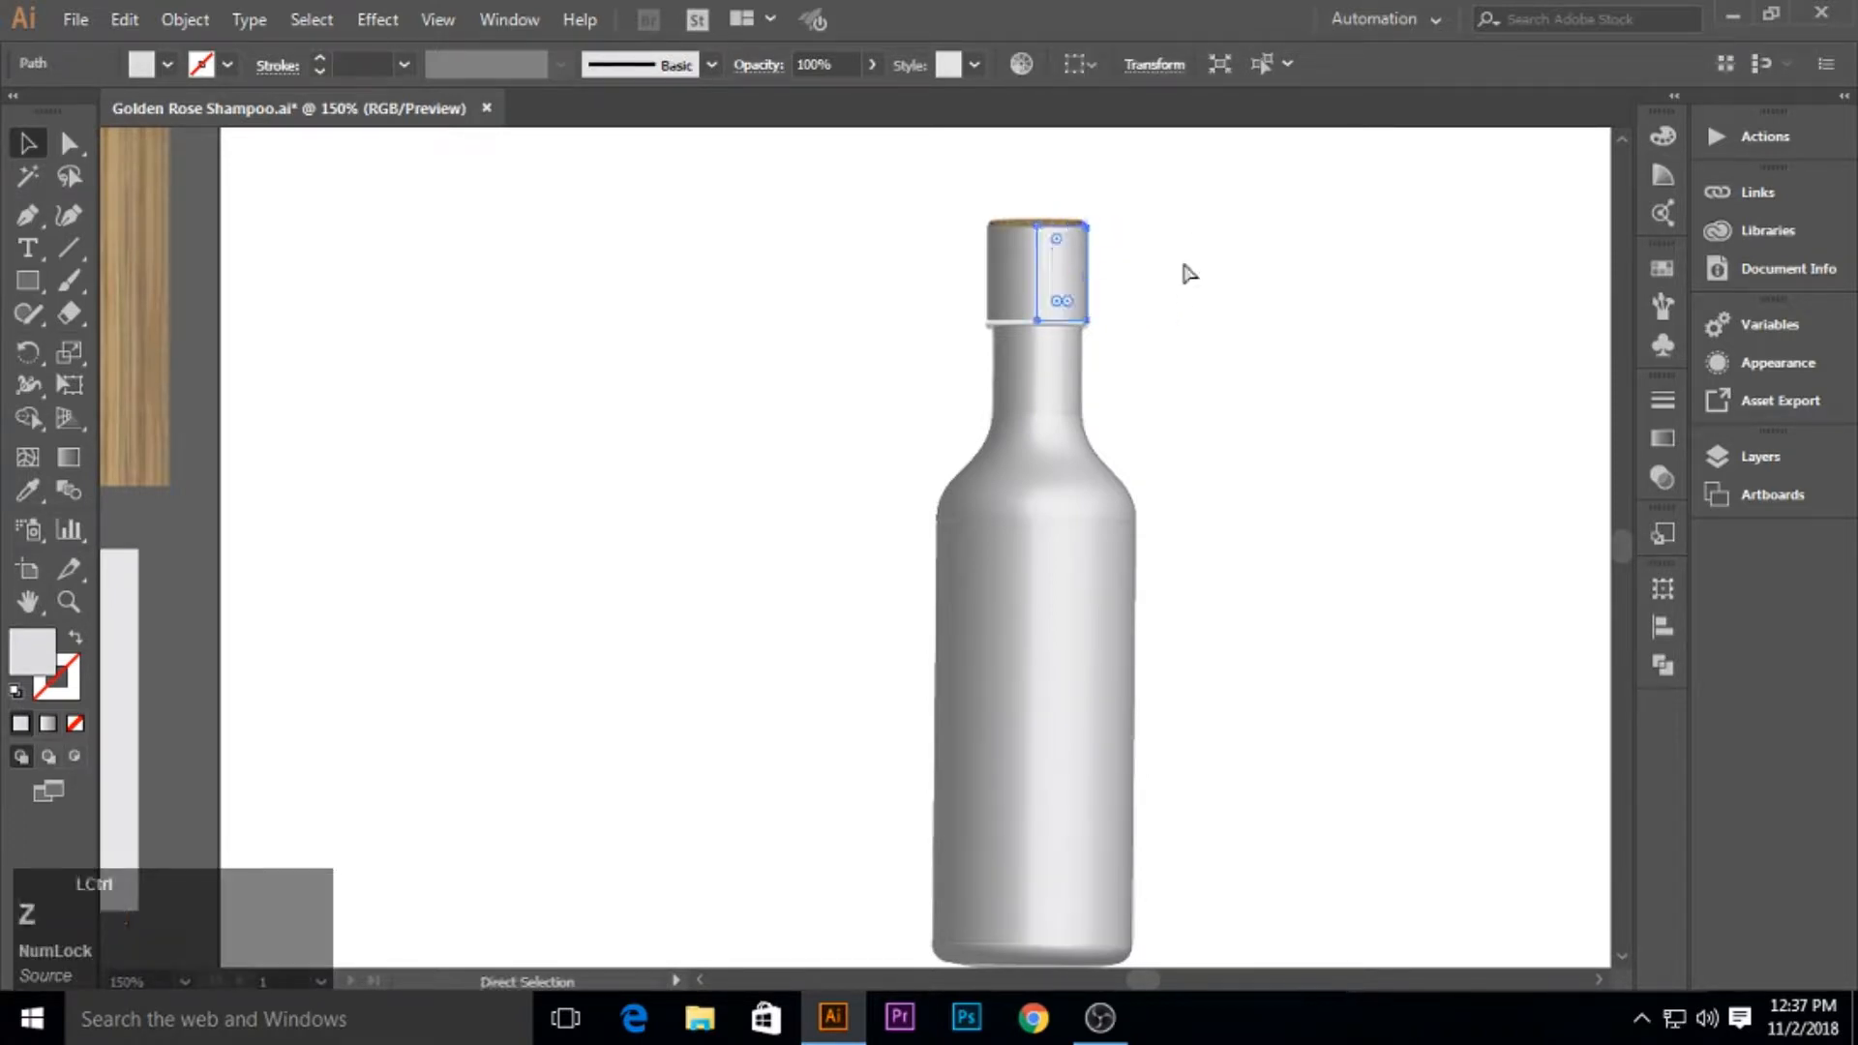
click(1181, 269)
Move the wood texture image onto the artboard beside the bottle and turn it into a symbol named New Symbol.
click(160, 420)
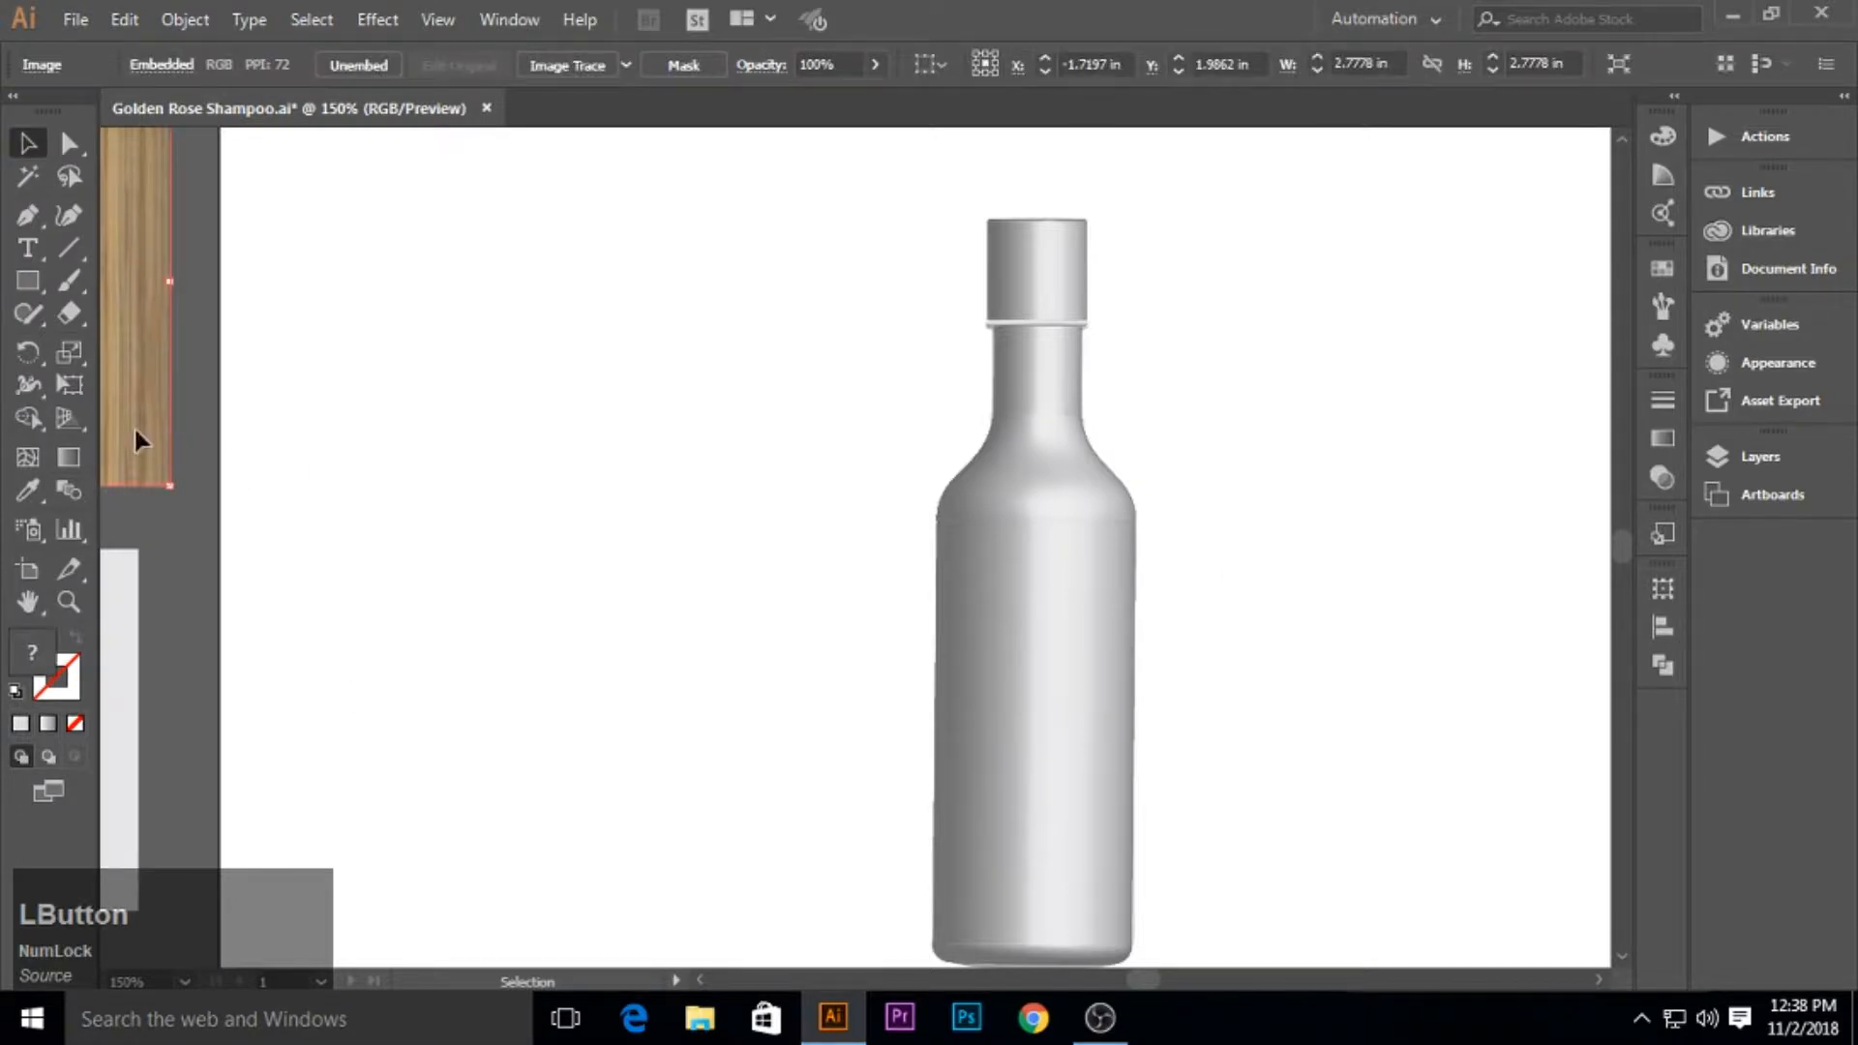
drag(136, 432, 537, 534)
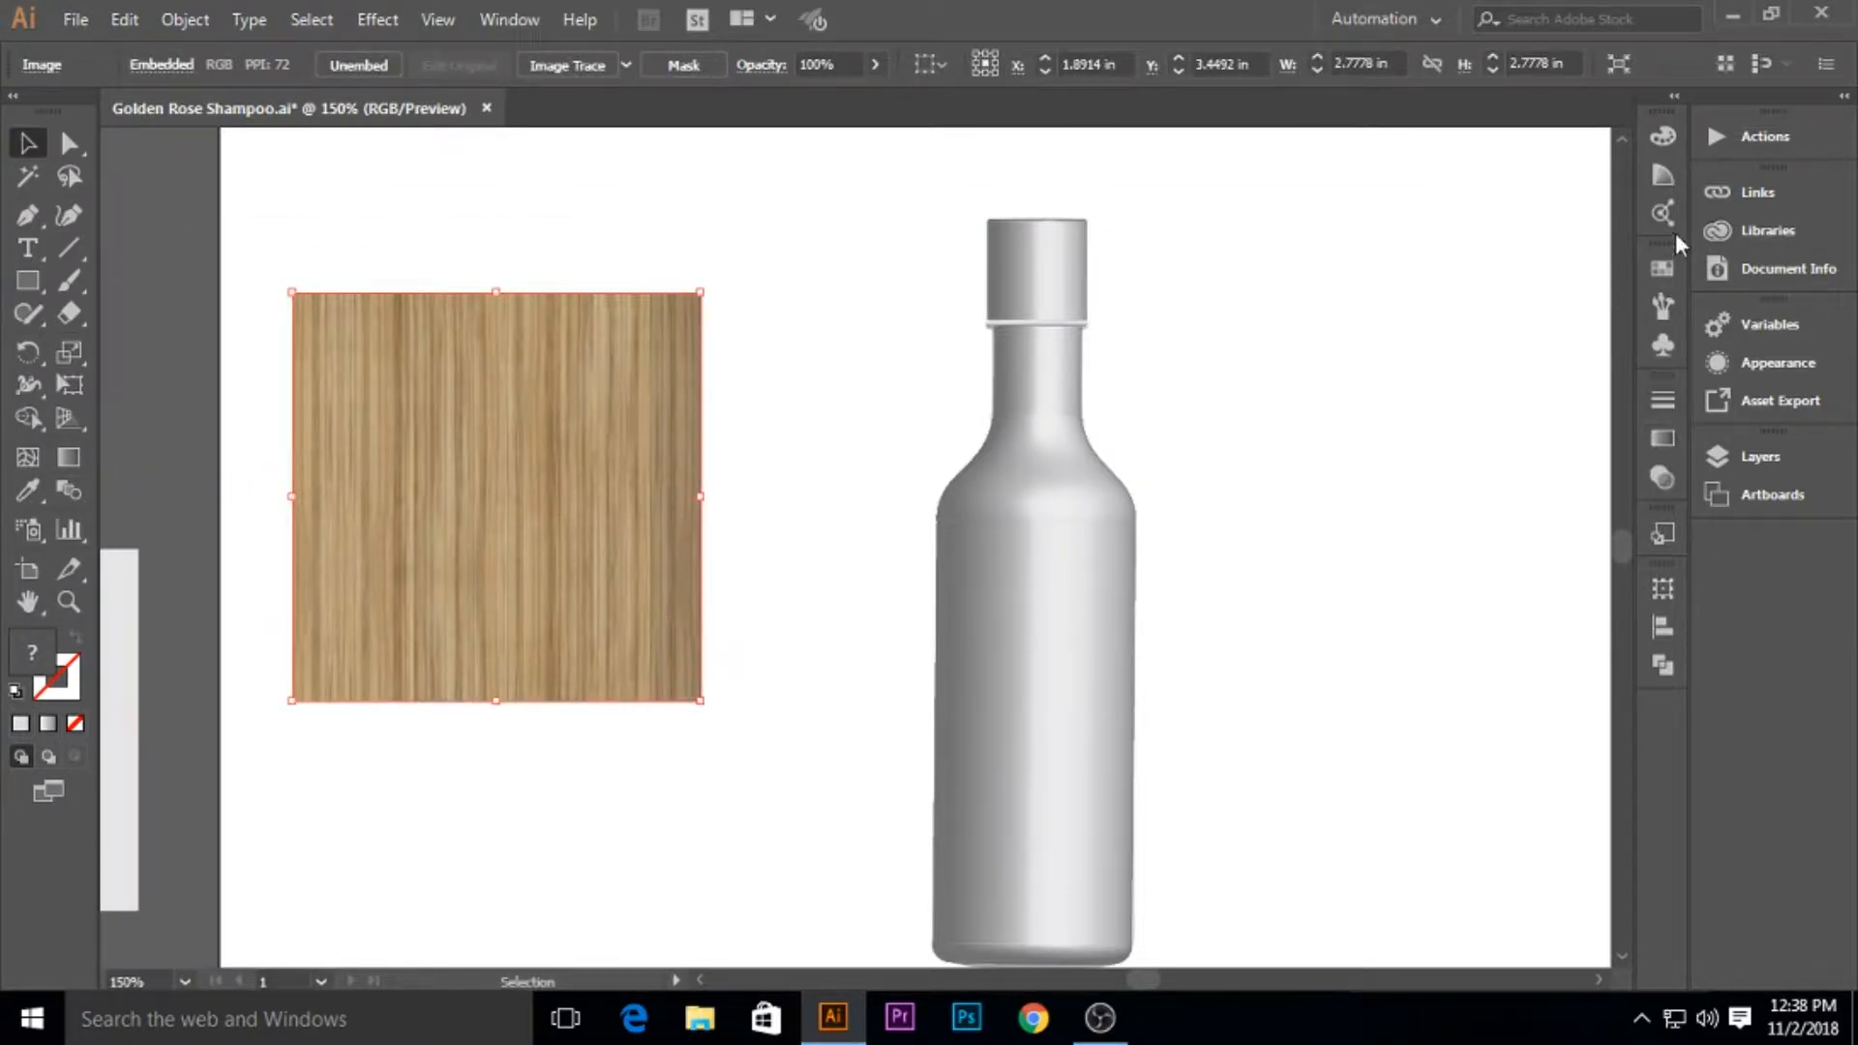
click(1664, 347)
click(1546, 558)
click(900, 740)
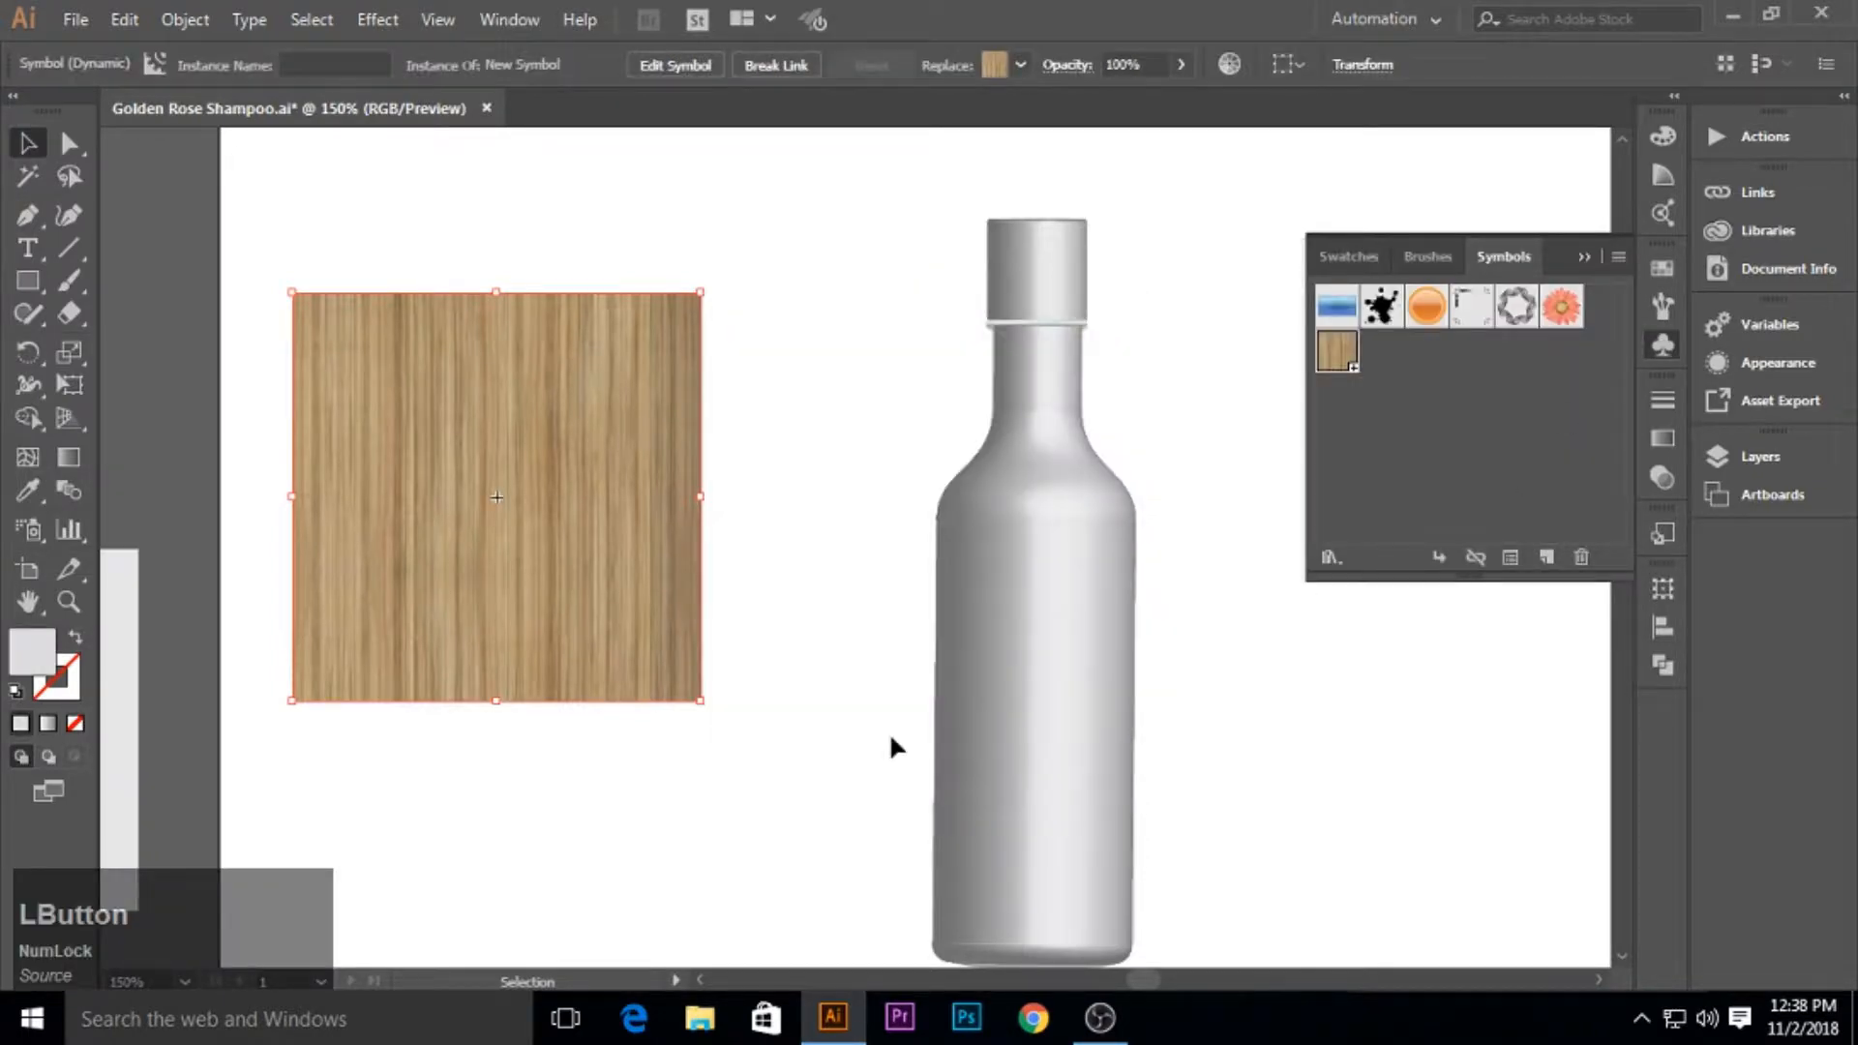
click(1583, 258)
Reopen the cap's 3D Revolve effect and map New Symbol onto surface 2 of 4, scaled to fit with shaded artwork.
click(1058, 686)
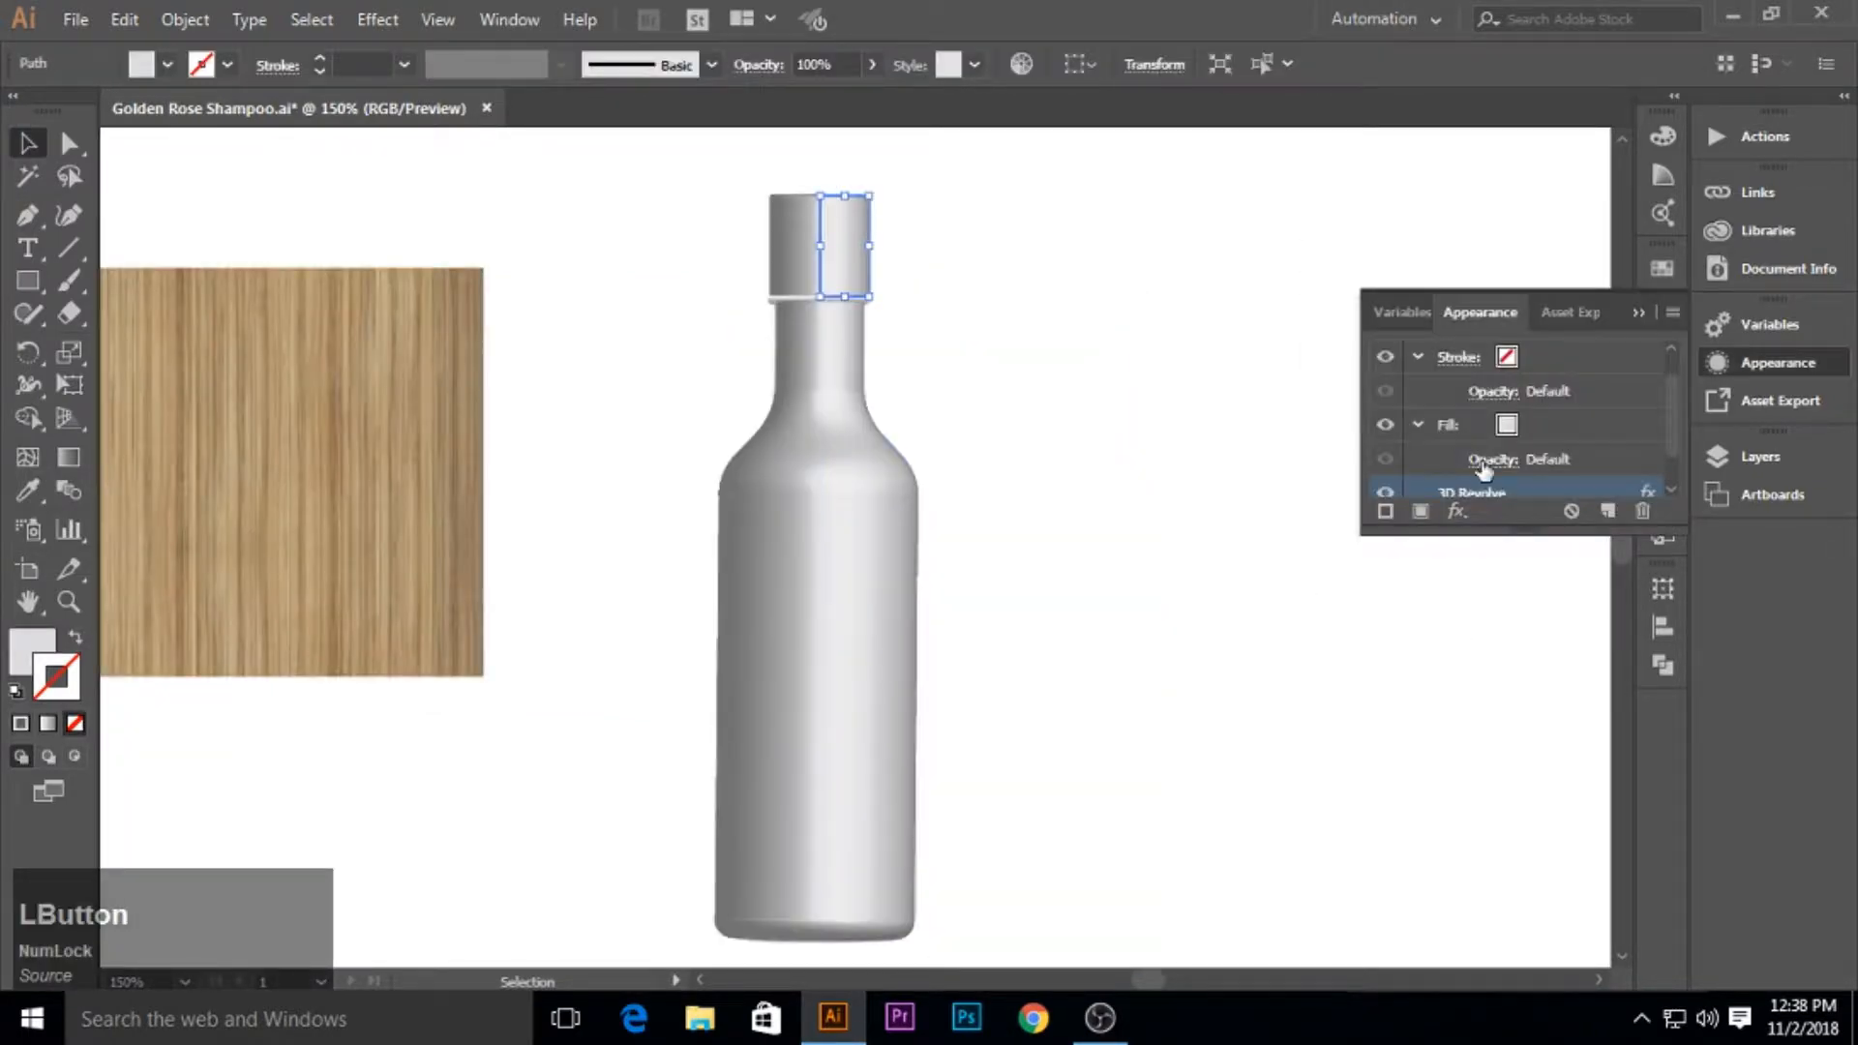
click(1481, 490)
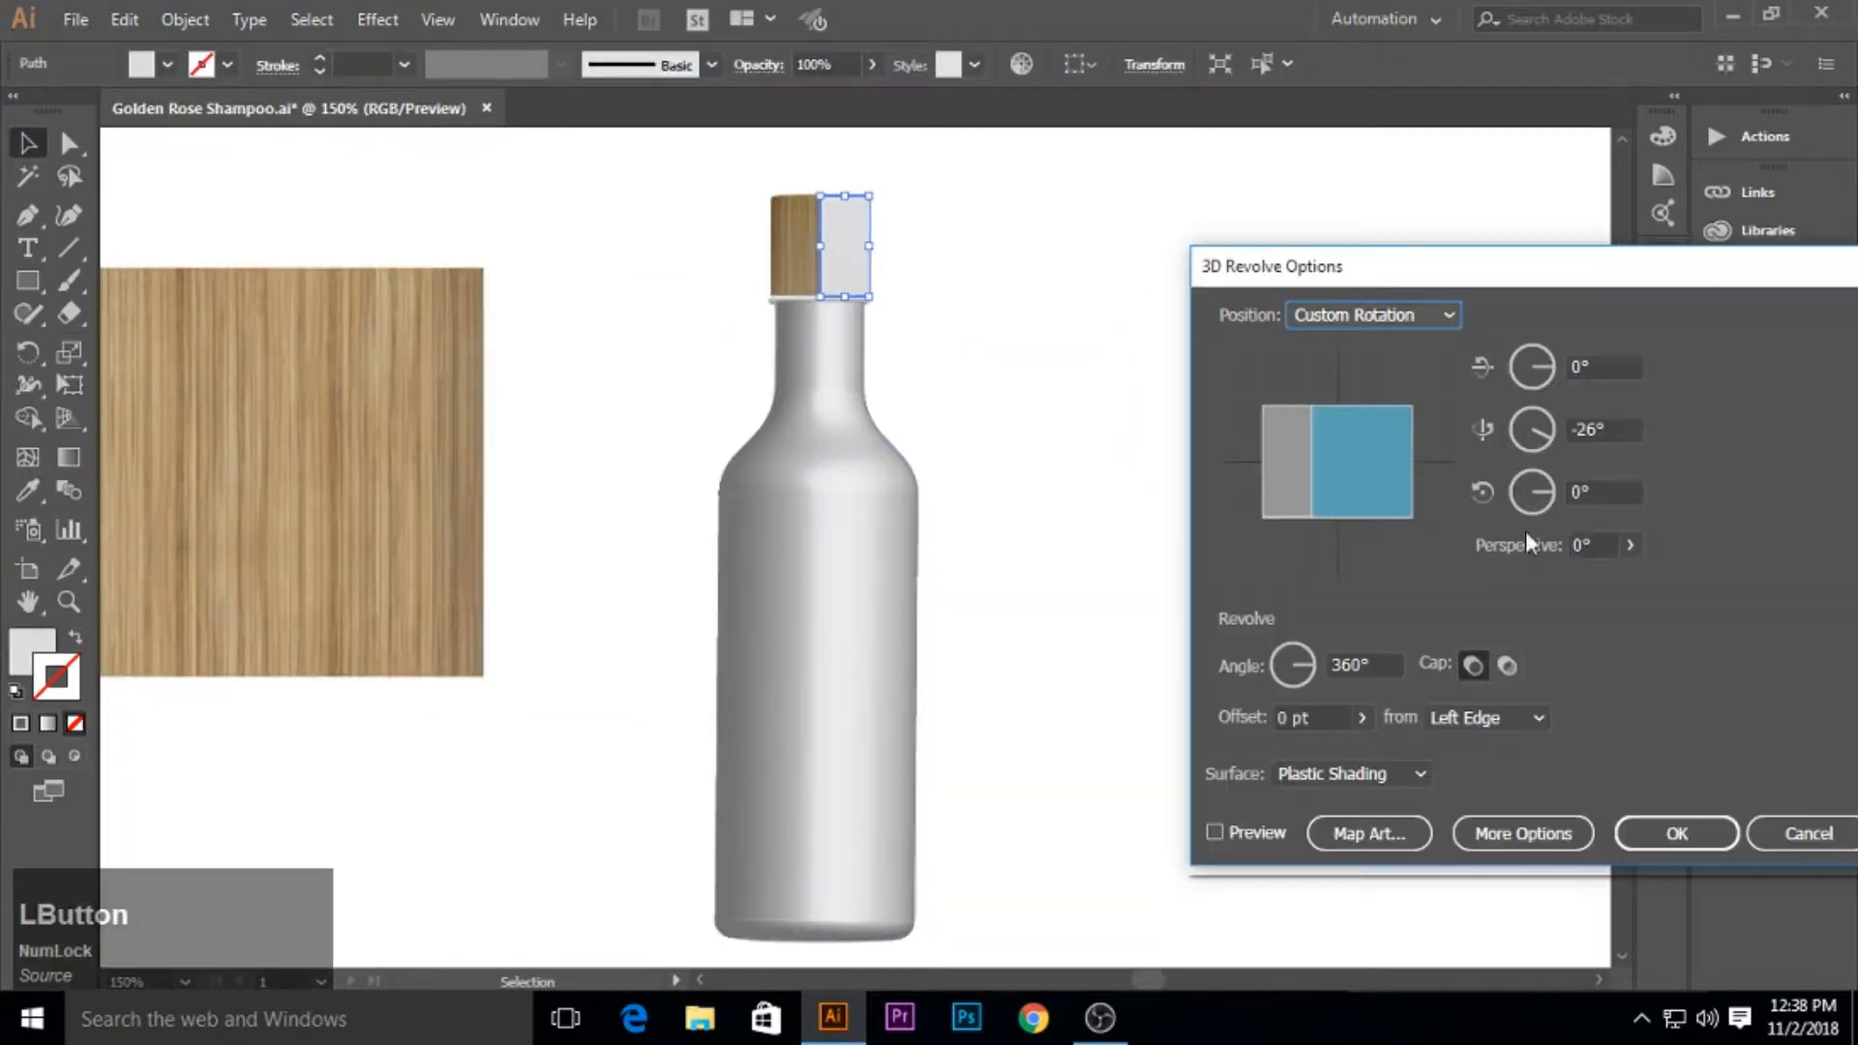
click(1368, 834)
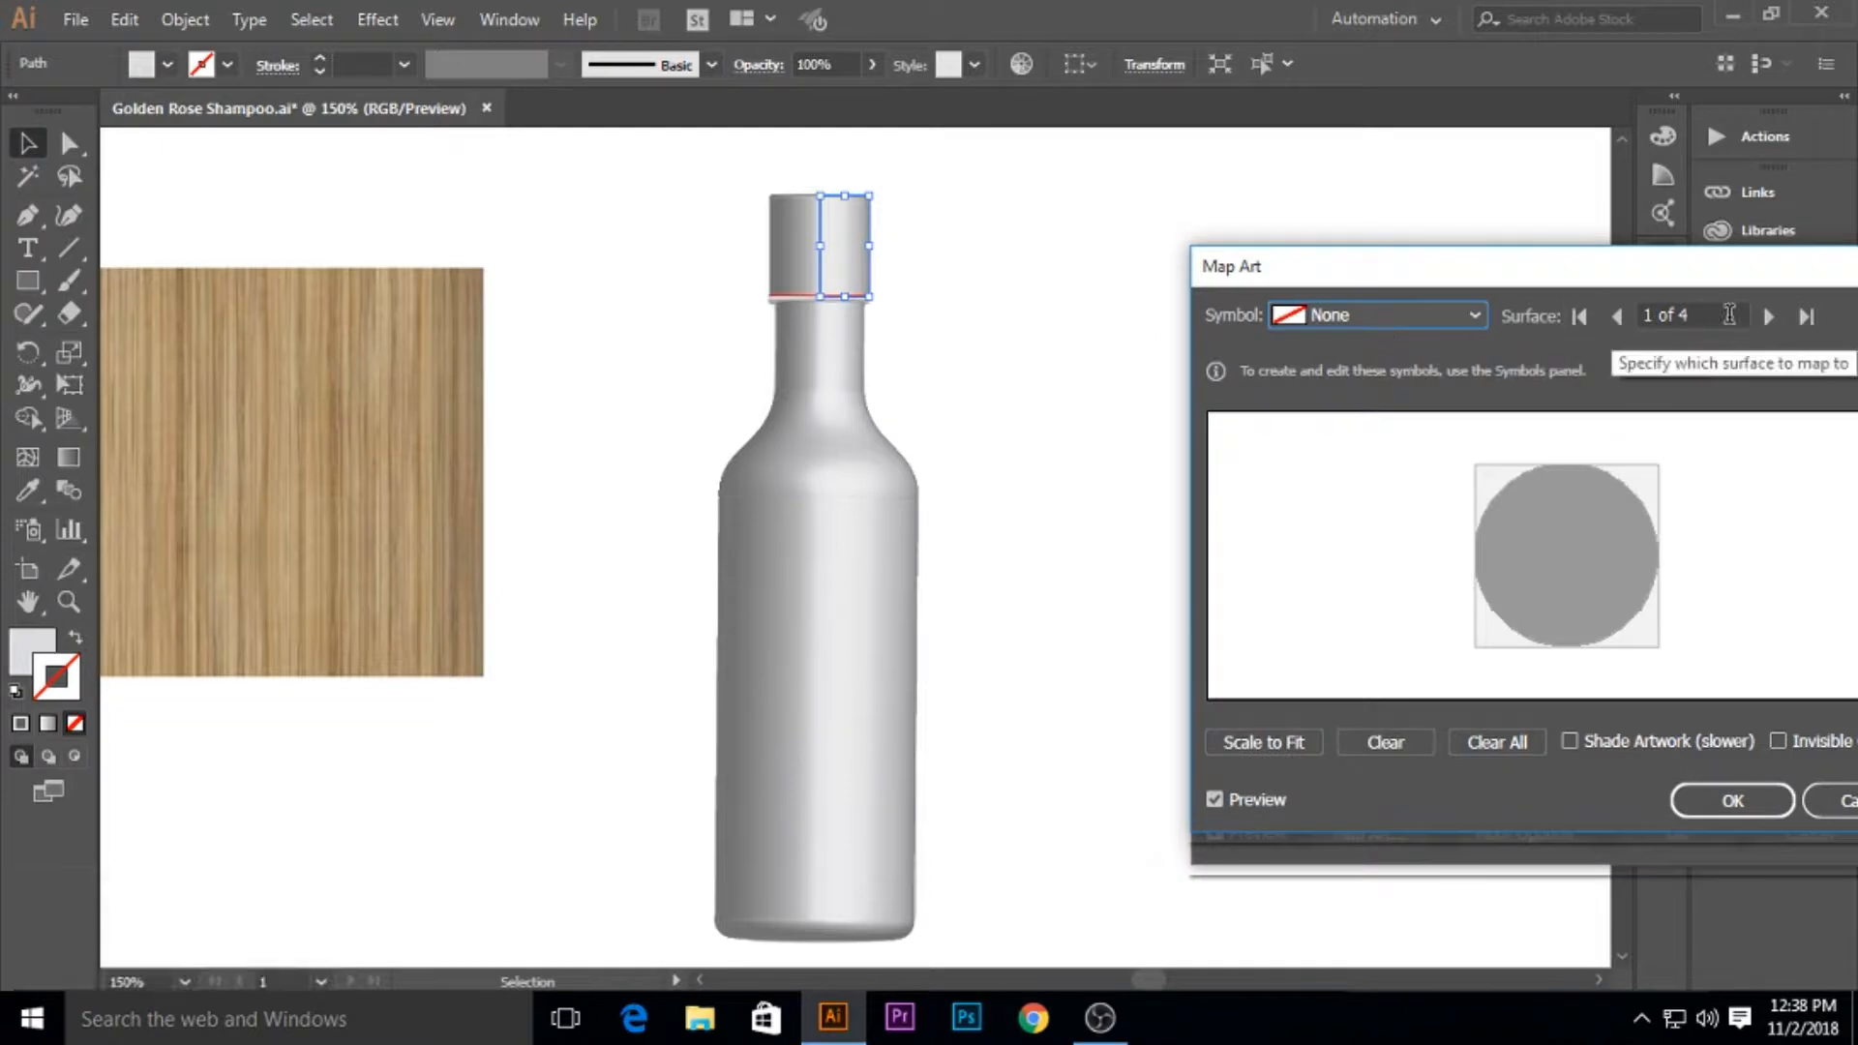
click(1768, 315)
click(1473, 314)
click(1354, 547)
click(1292, 743)
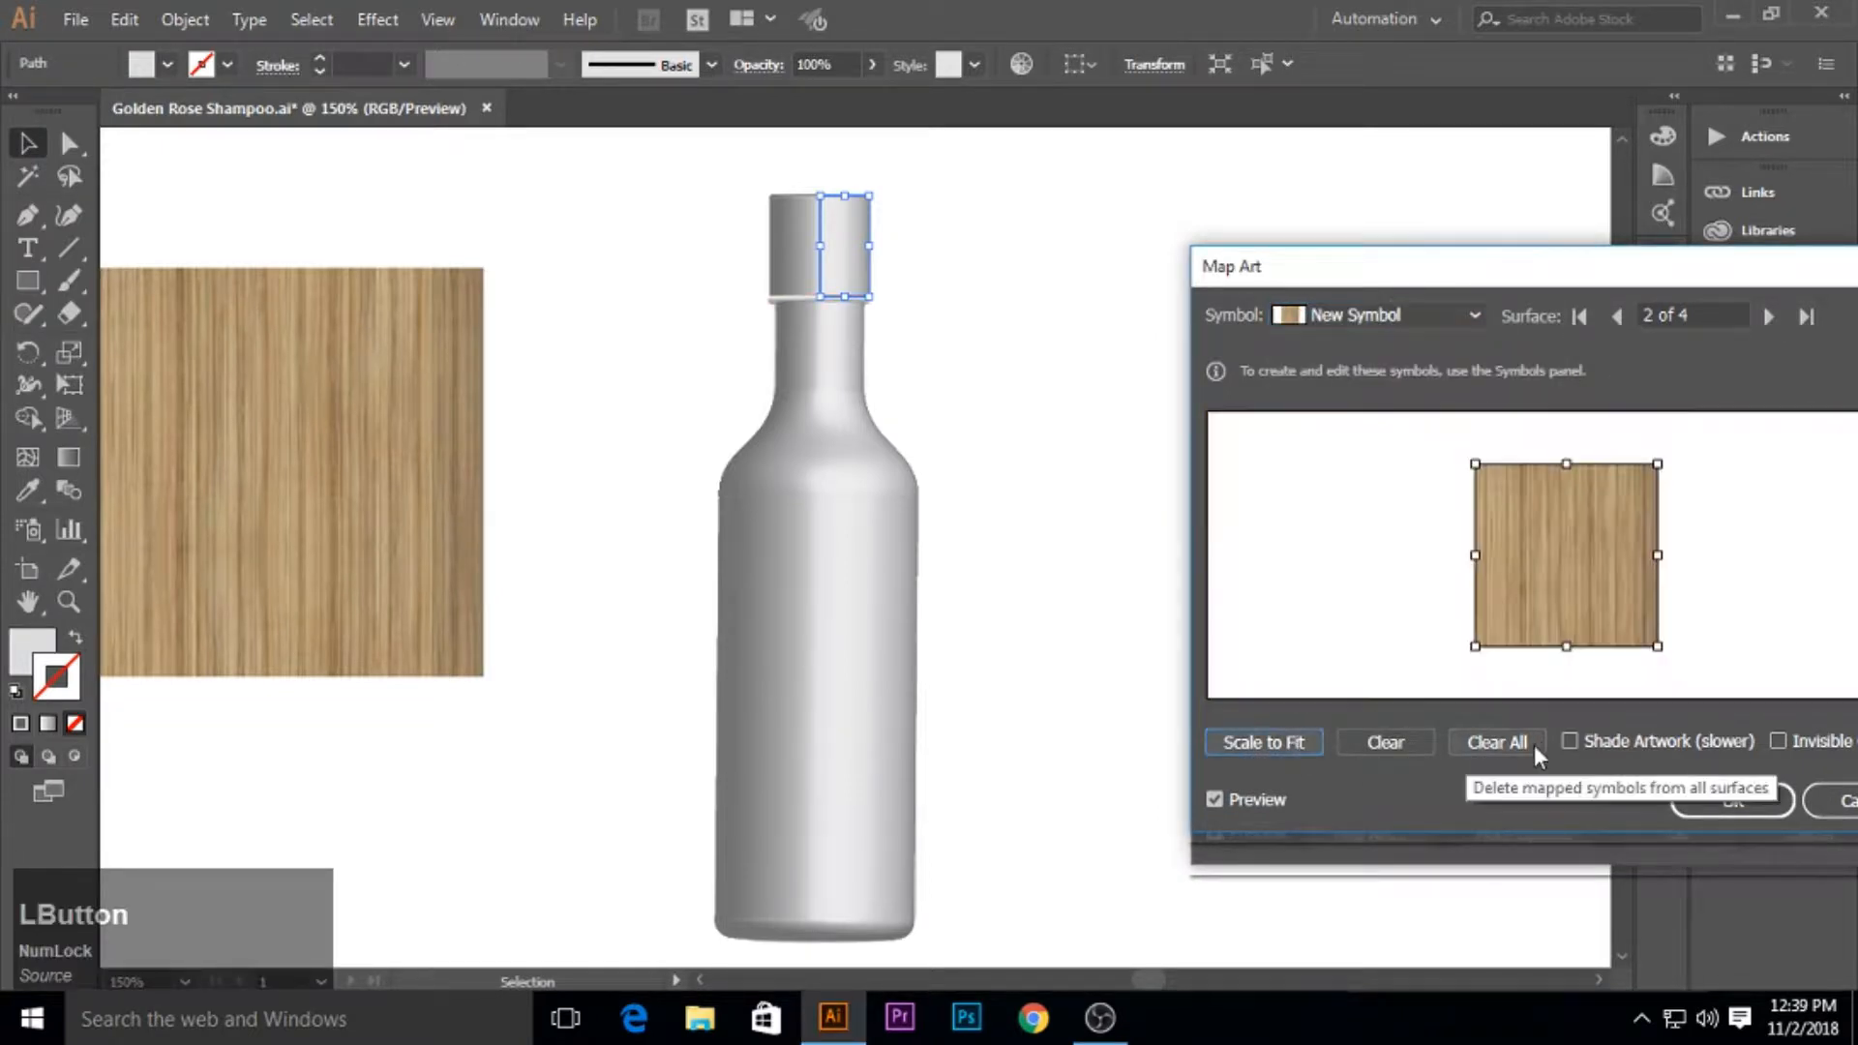
click(1570, 742)
Map New Symbol onto surface 3 of 4, the cap's side wall, and scale it to fit.
click(1768, 317)
click(1473, 315)
click(1364, 549)
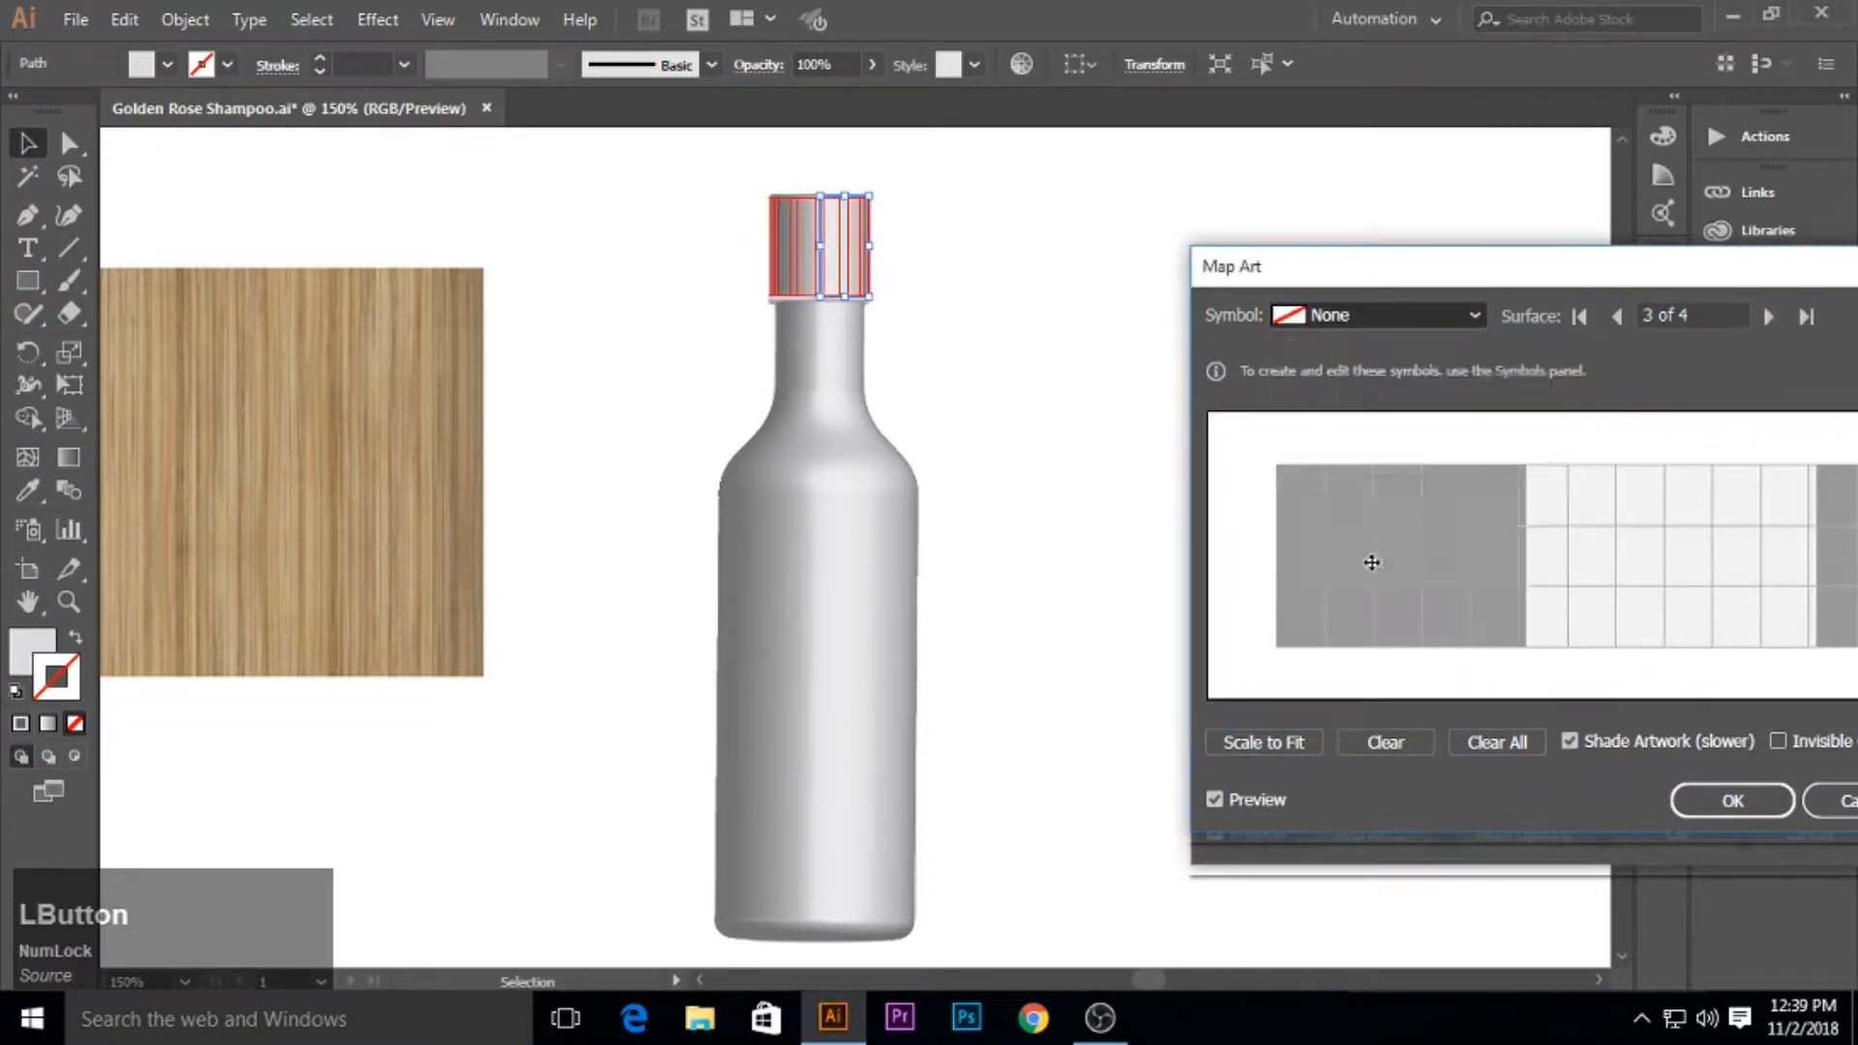
click(1258, 741)
click(1465, 319)
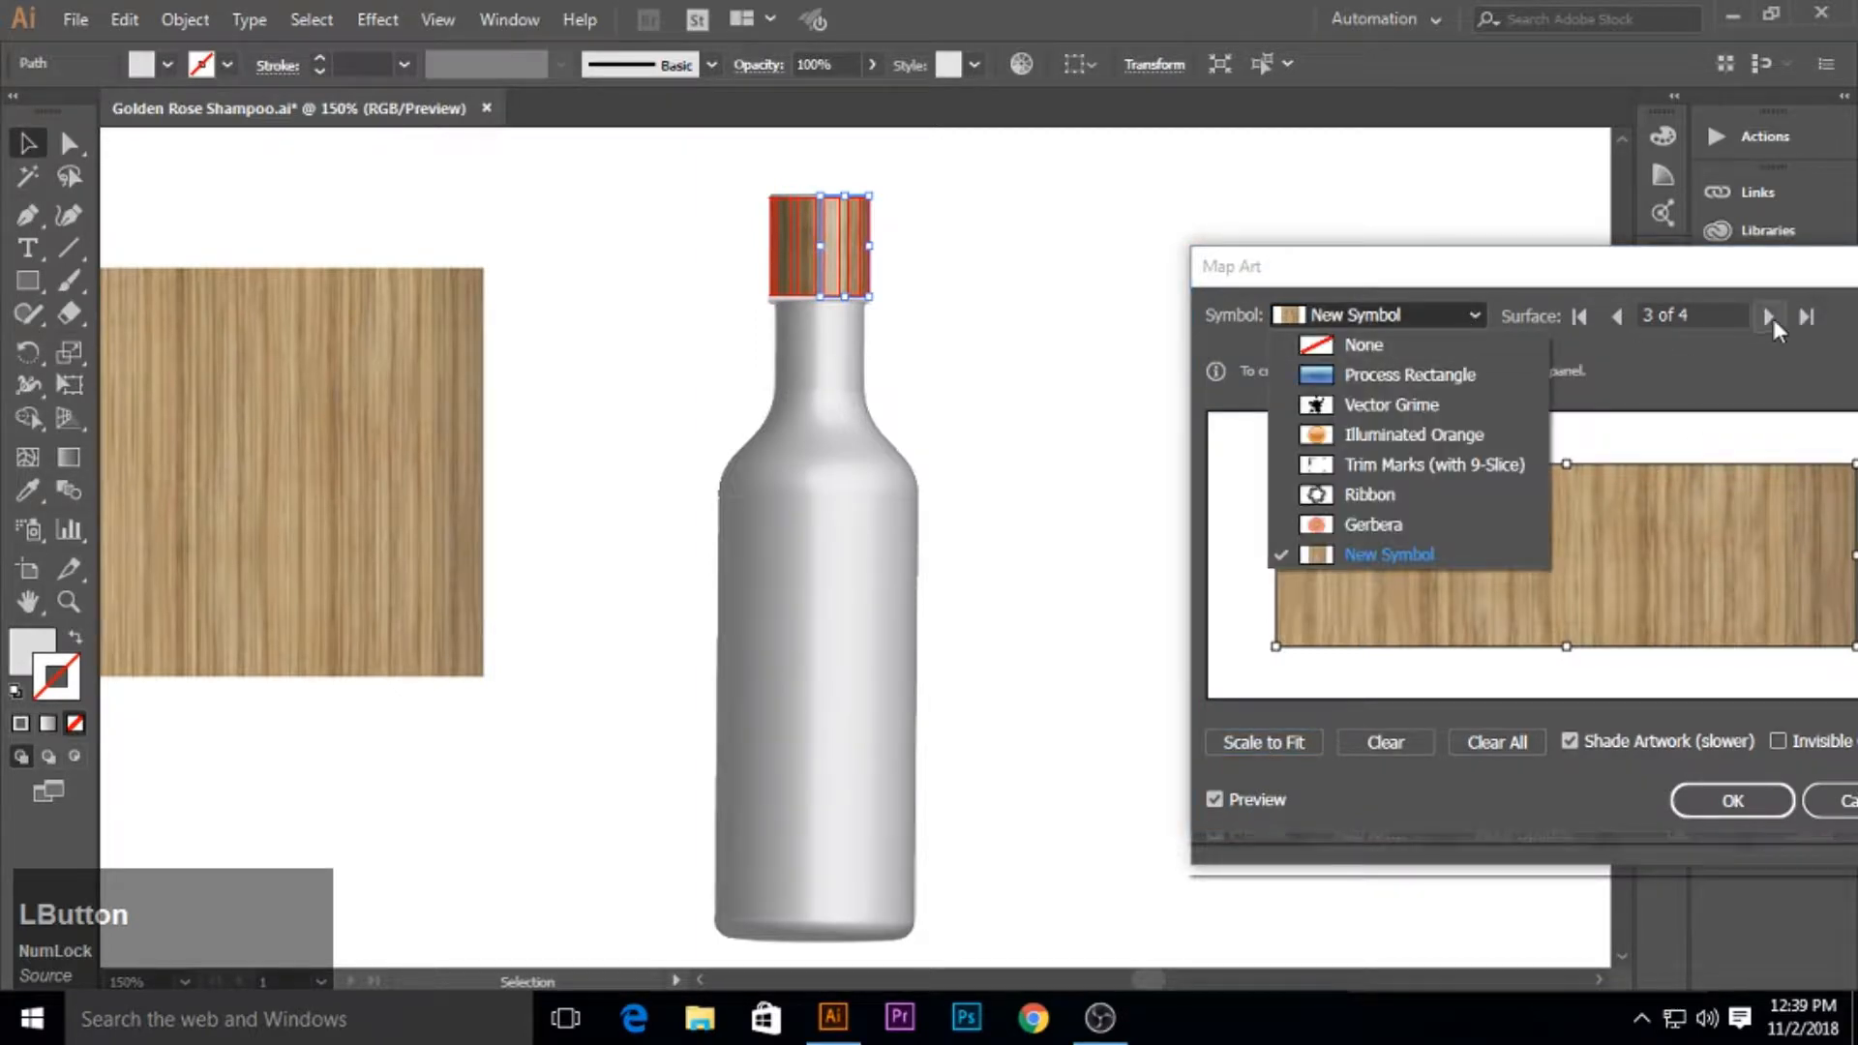
Map New Symbol onto surface 4 of 4, scale it to fit, and apply the mapped revolve effect to the cap.
click(1773, 318)
click(1461, 315)
click(1325, 554)
click(1397, 729)
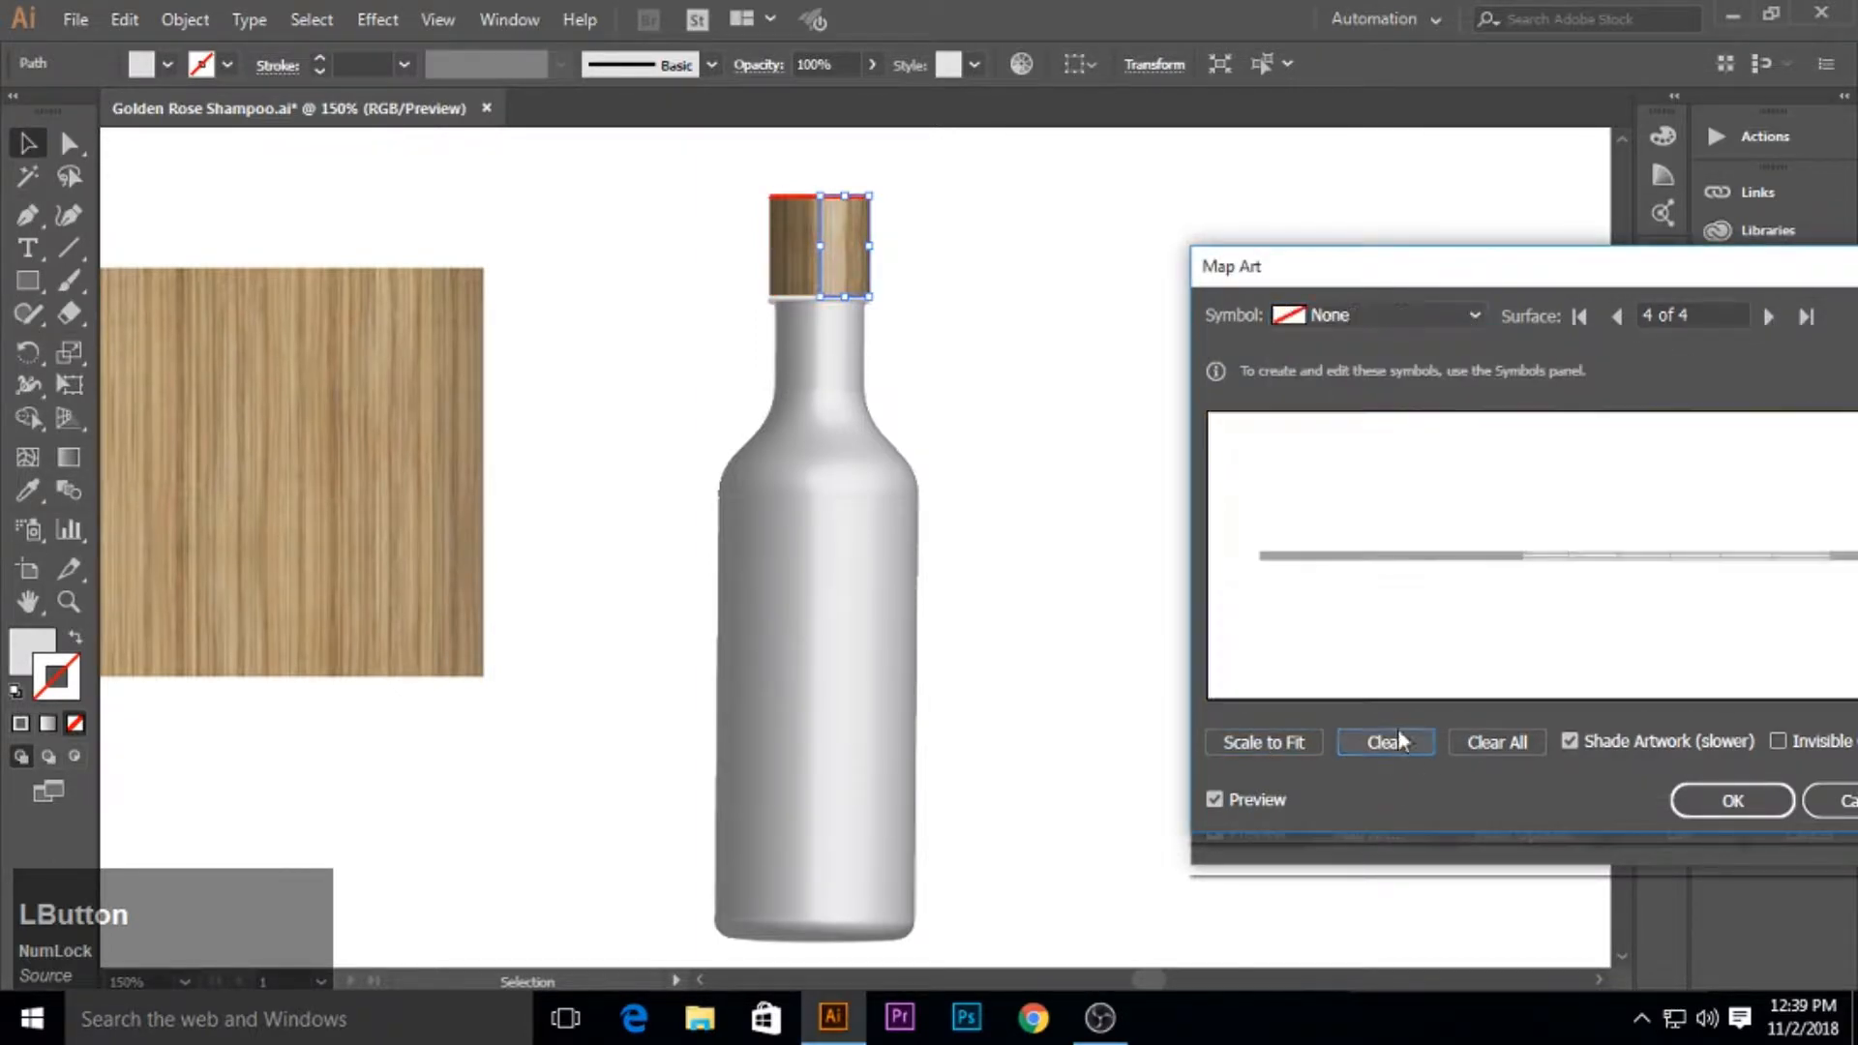
click(1378, 322)
click(1325, 554)
click(1264, 741)
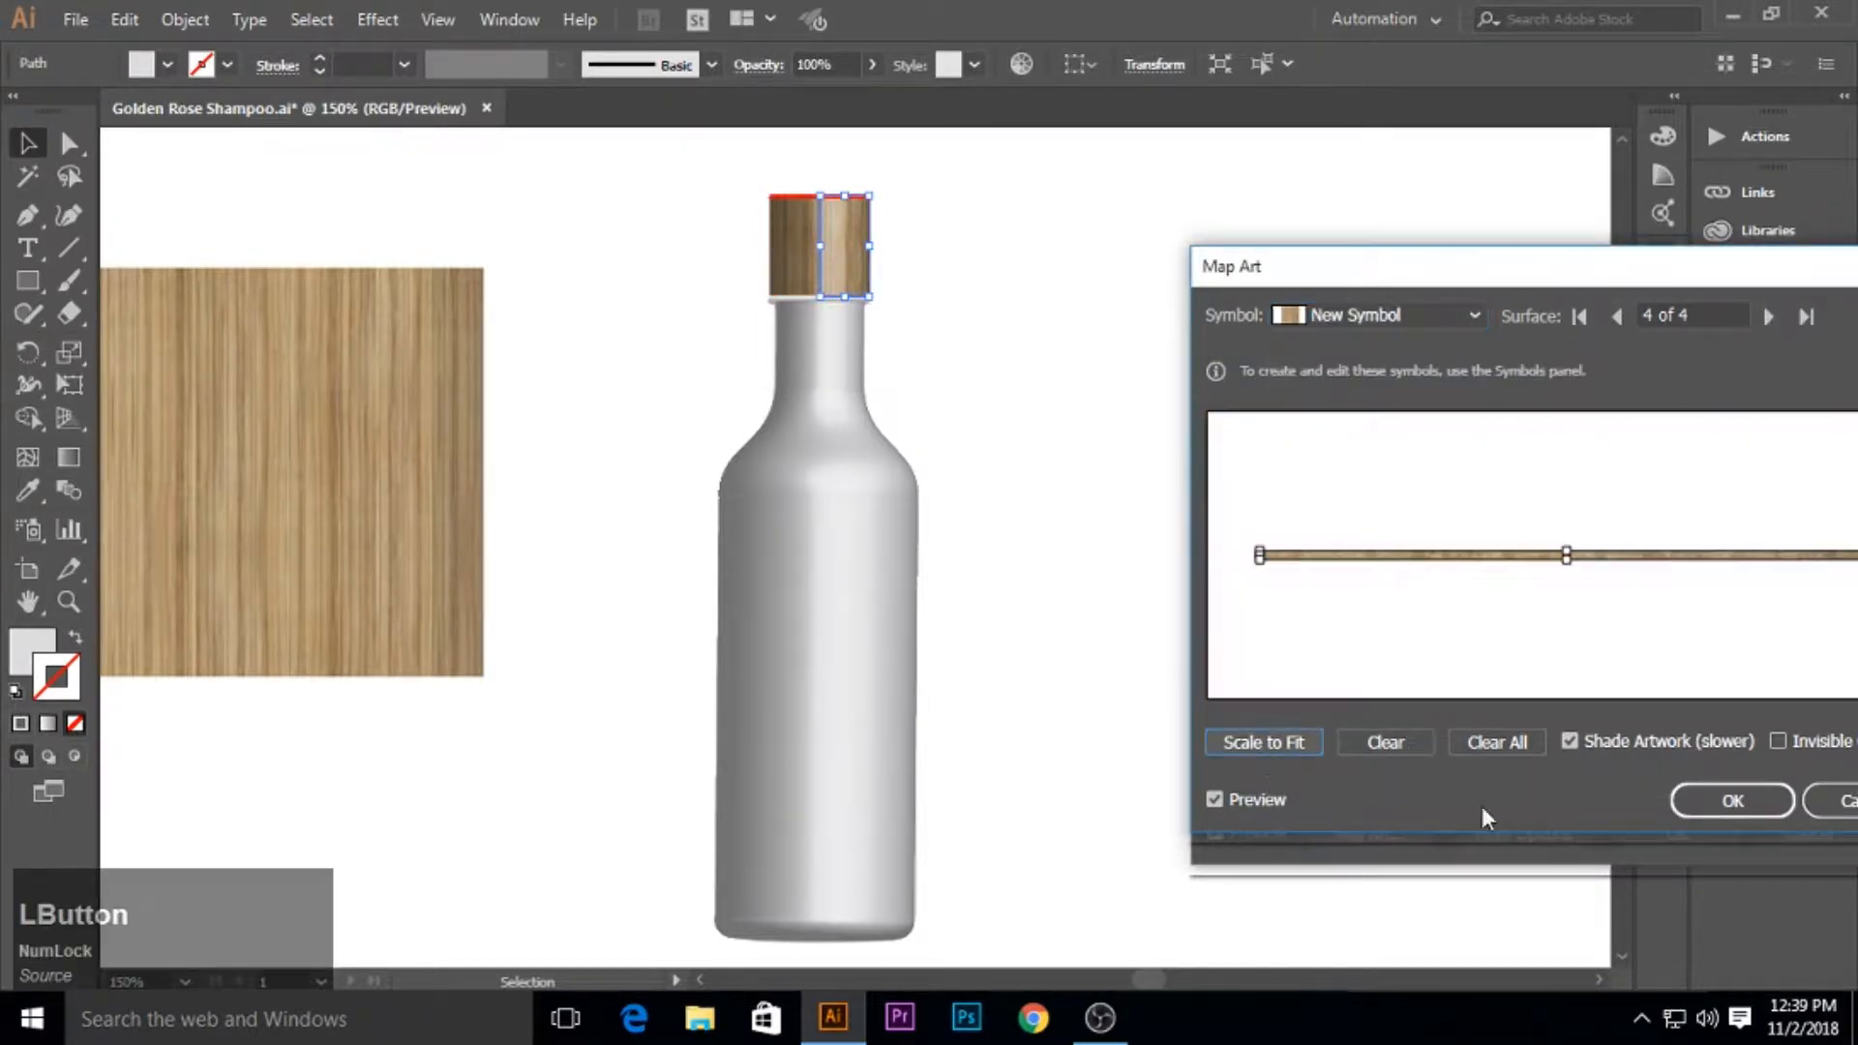
click(1703, 801)
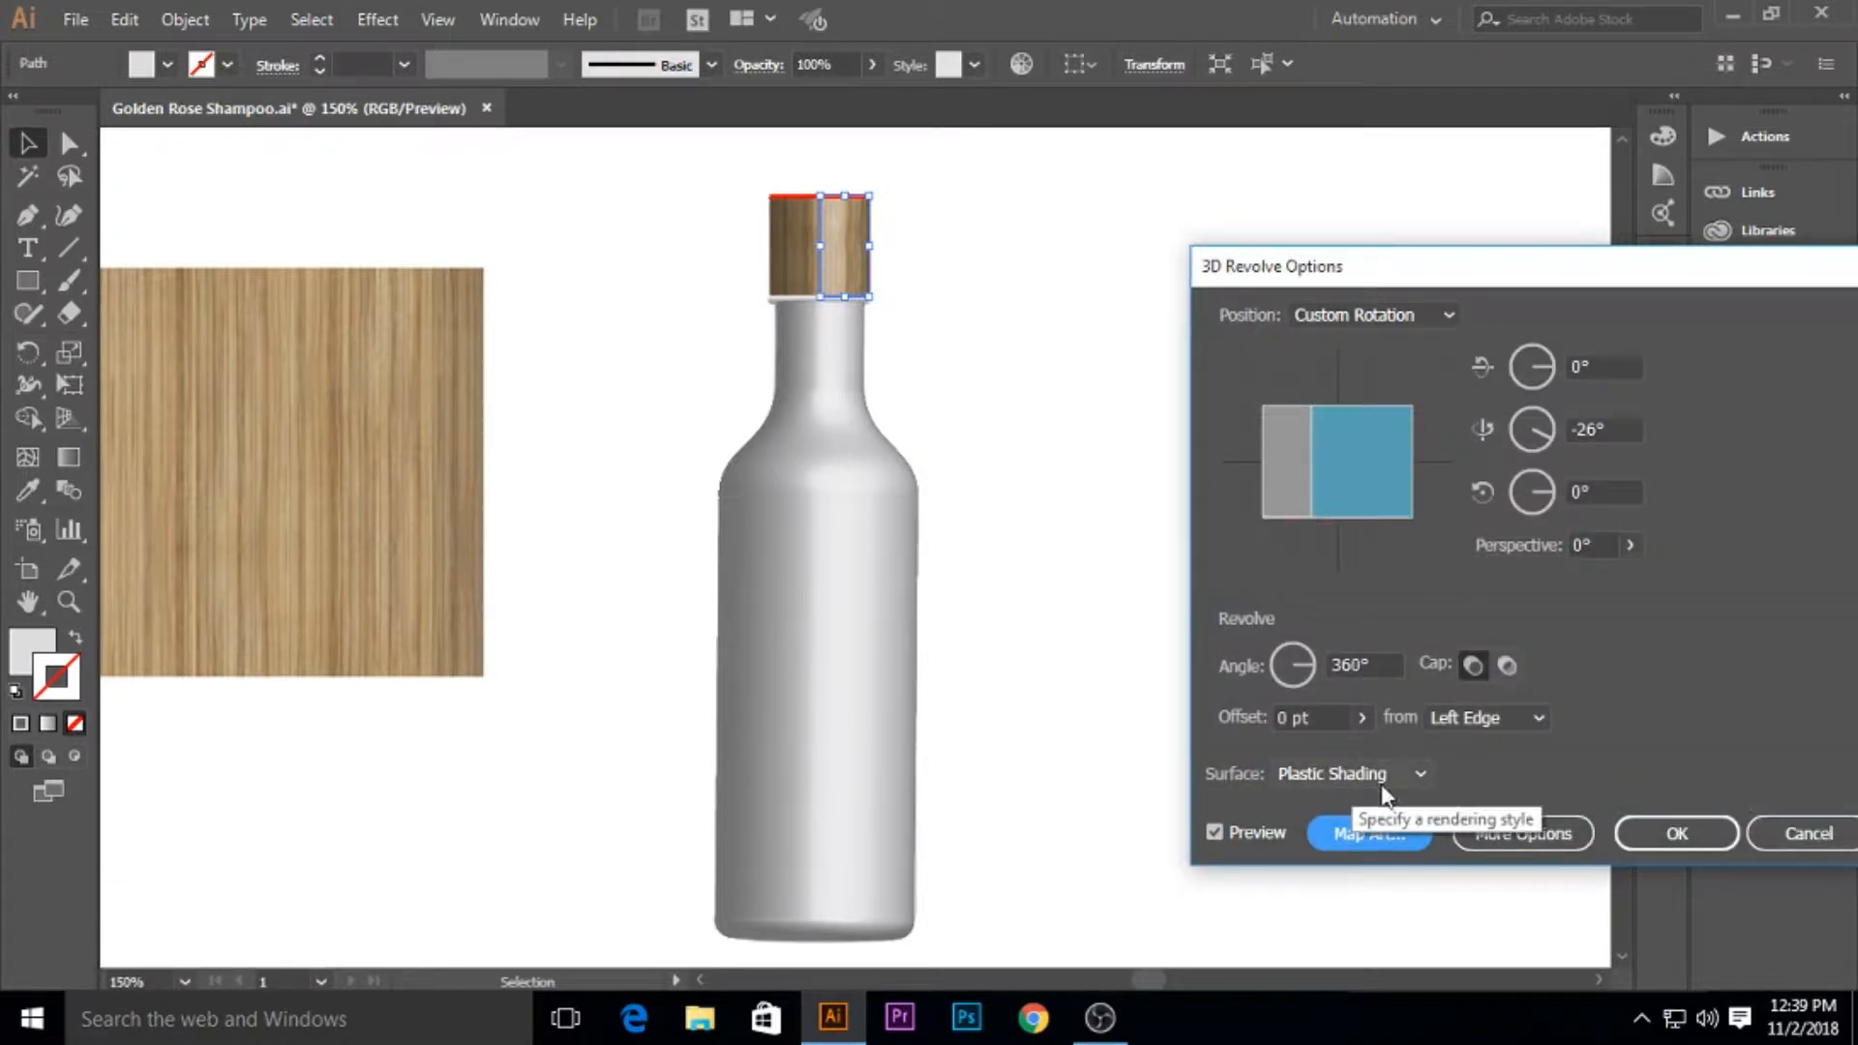
click(1682, 839)
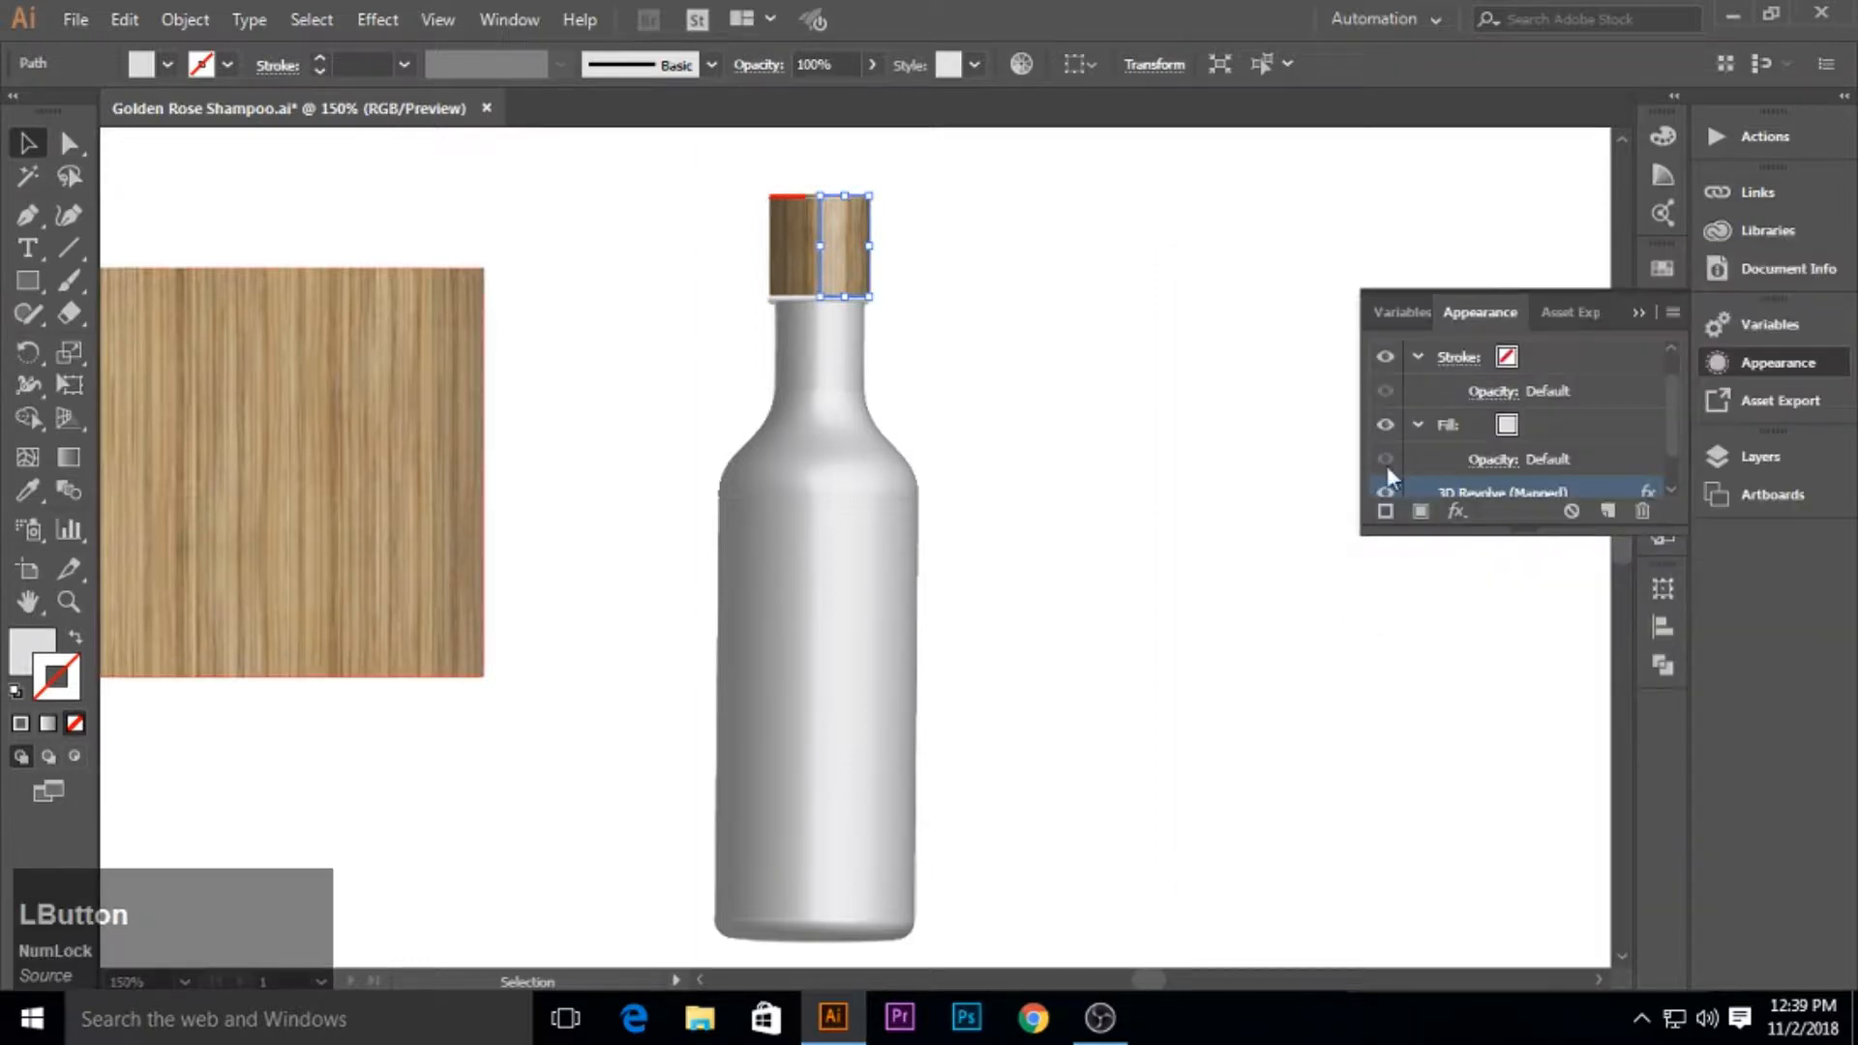
click(1117, 398)
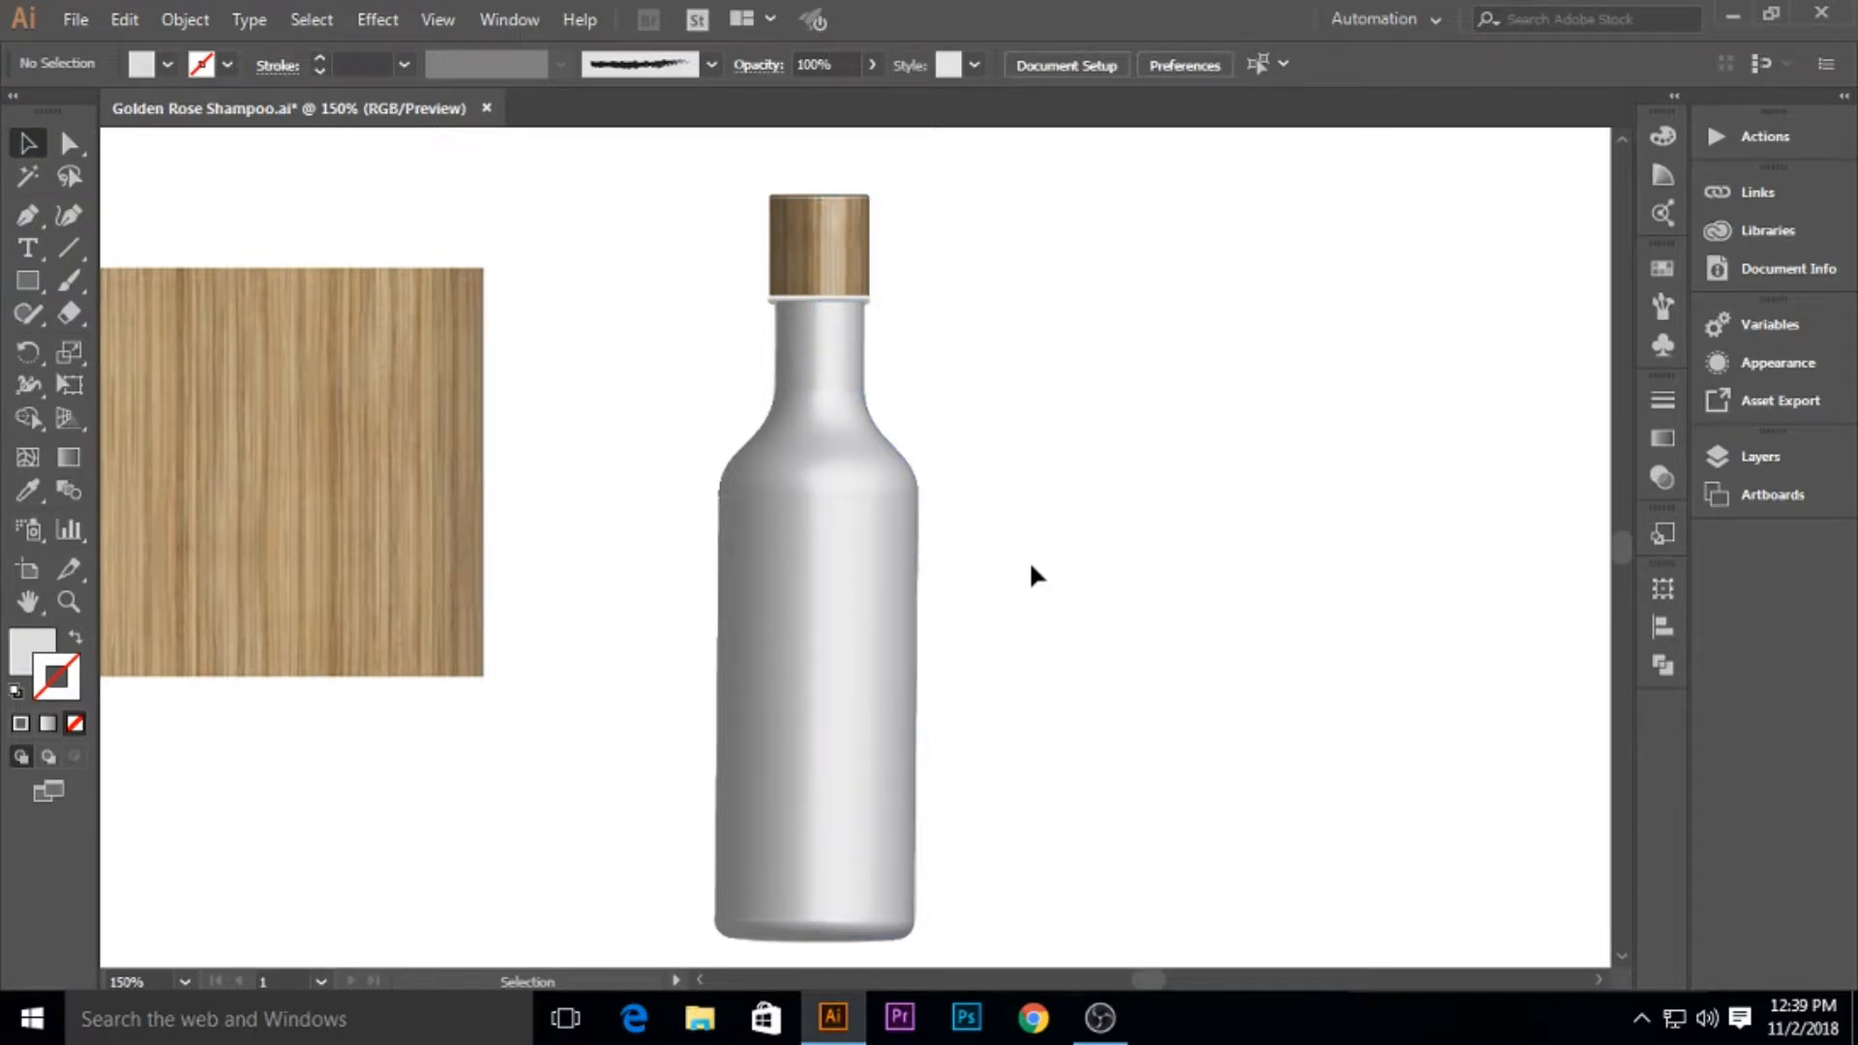
Draw a short rectangle across the bottle body from its centre axis to the right edge, just below the shoulder.
click(27, 280)
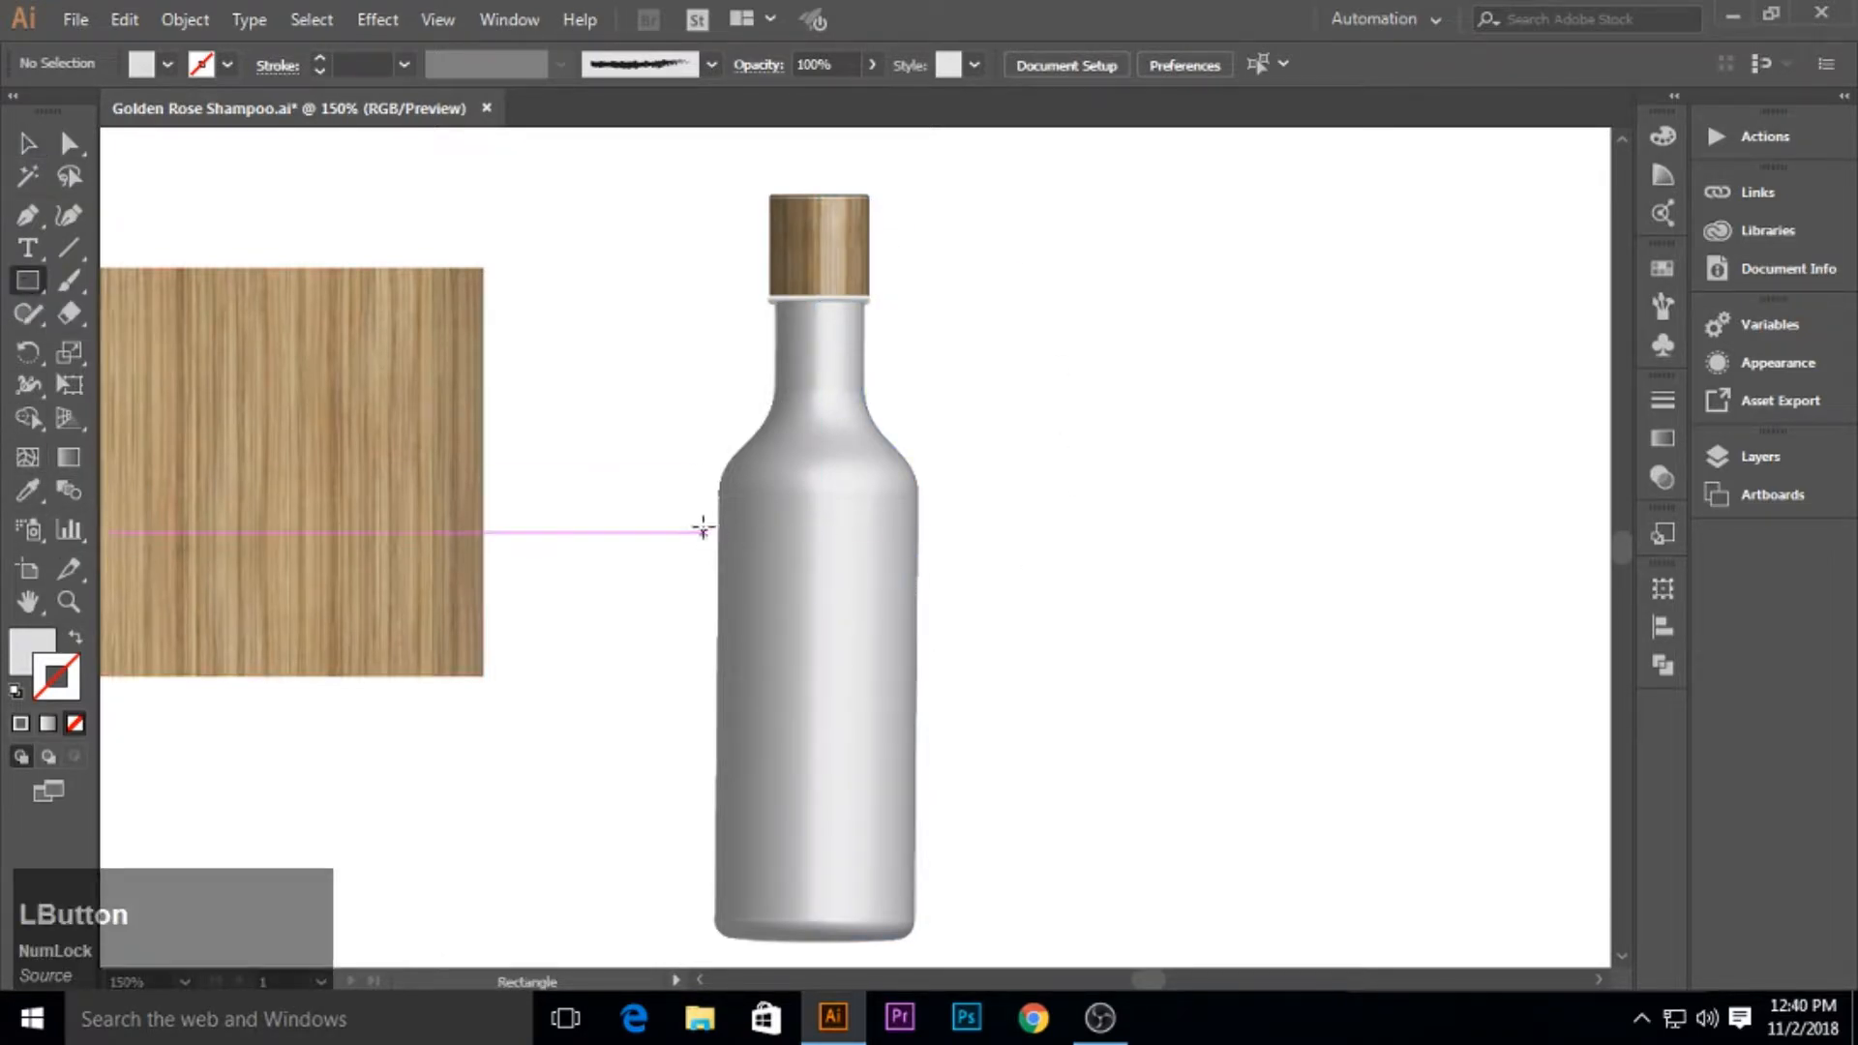
drag(817, 544, 919, 600)
click(27, 142)
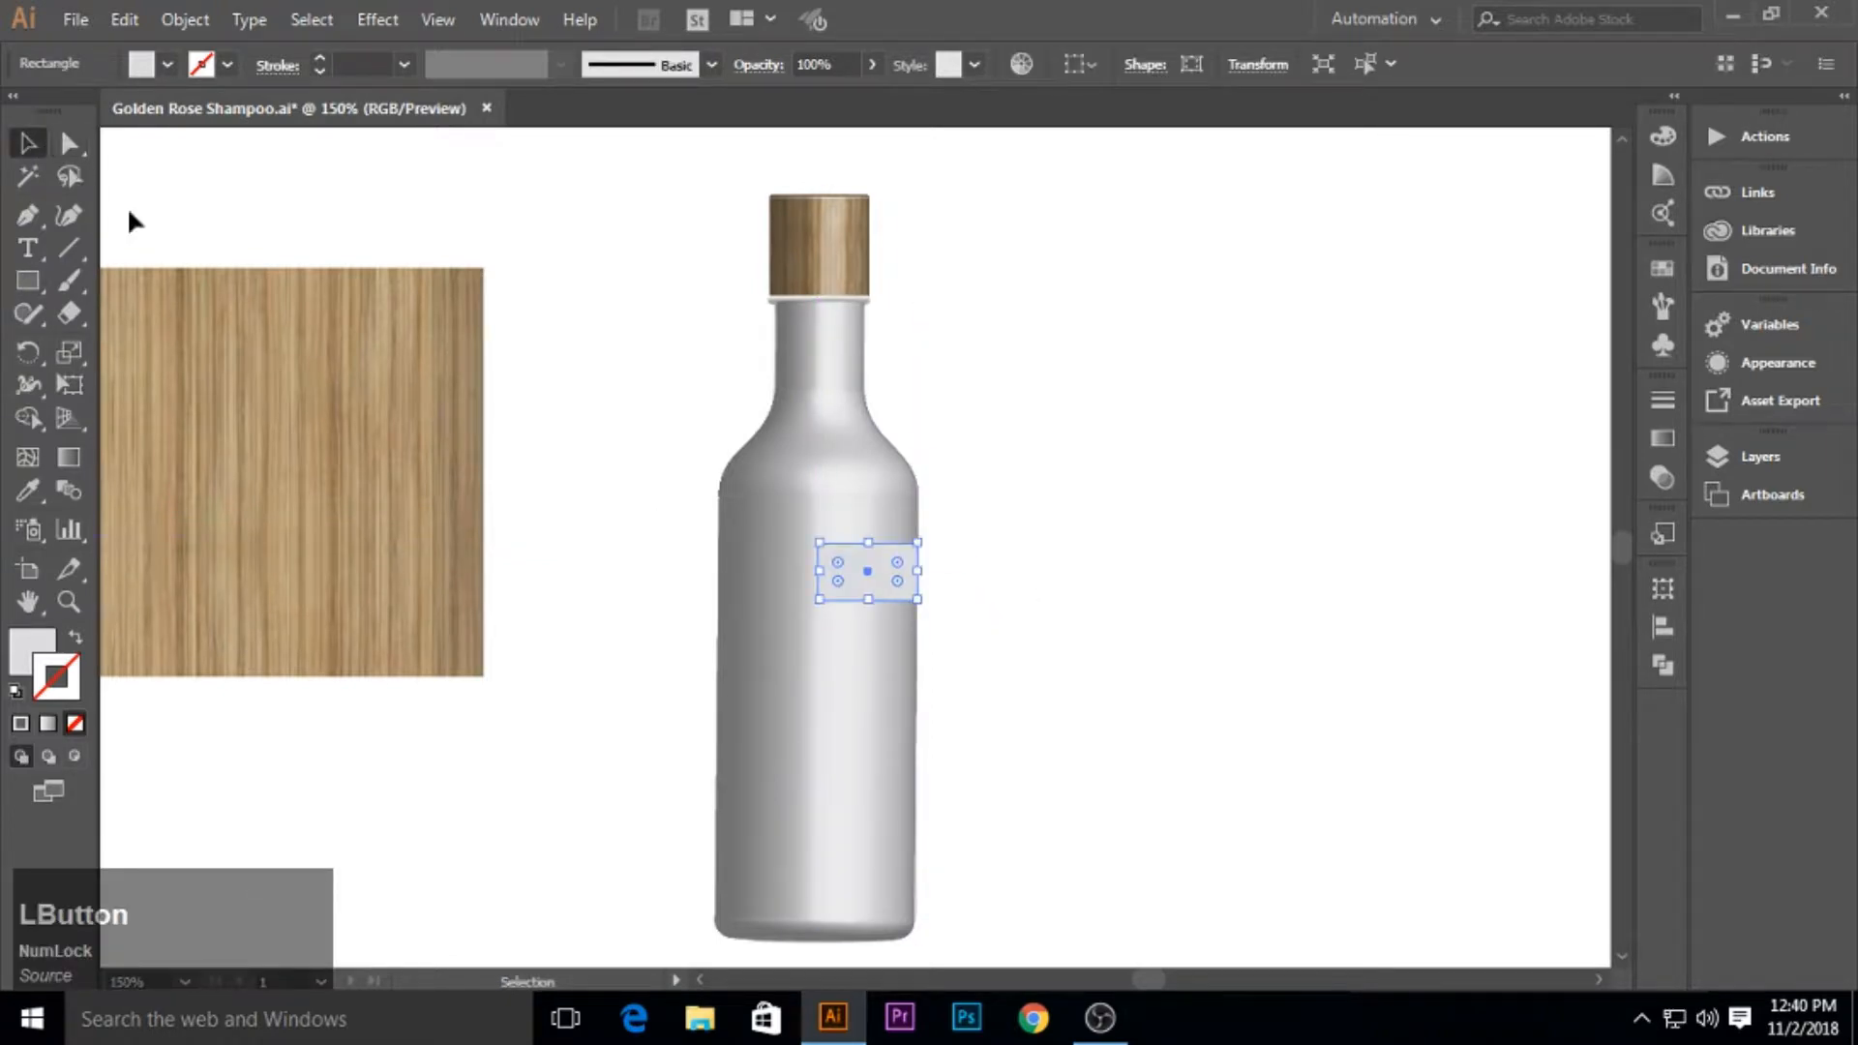
Fill the rectangle with the green swatch and remove its stroke.
click(1662, 268)
click(1362, 360)
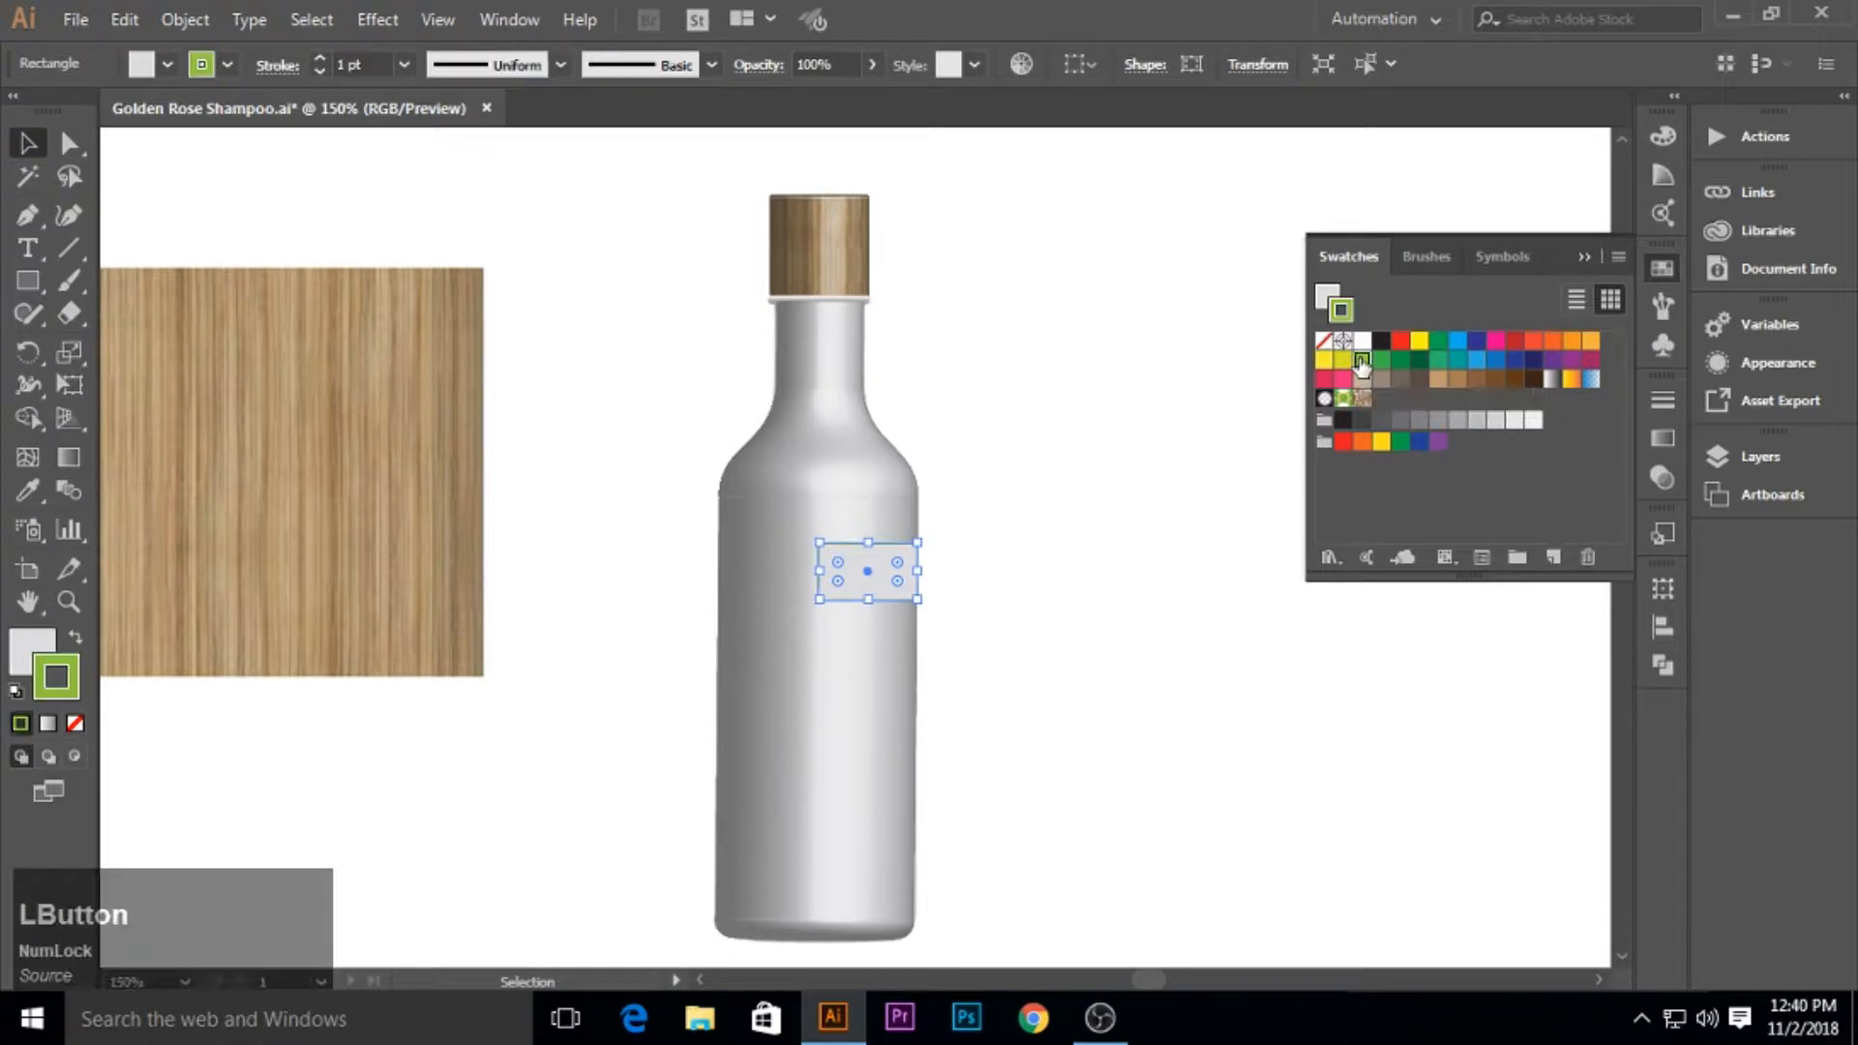
click(1324, 341)
click(1326, 298)
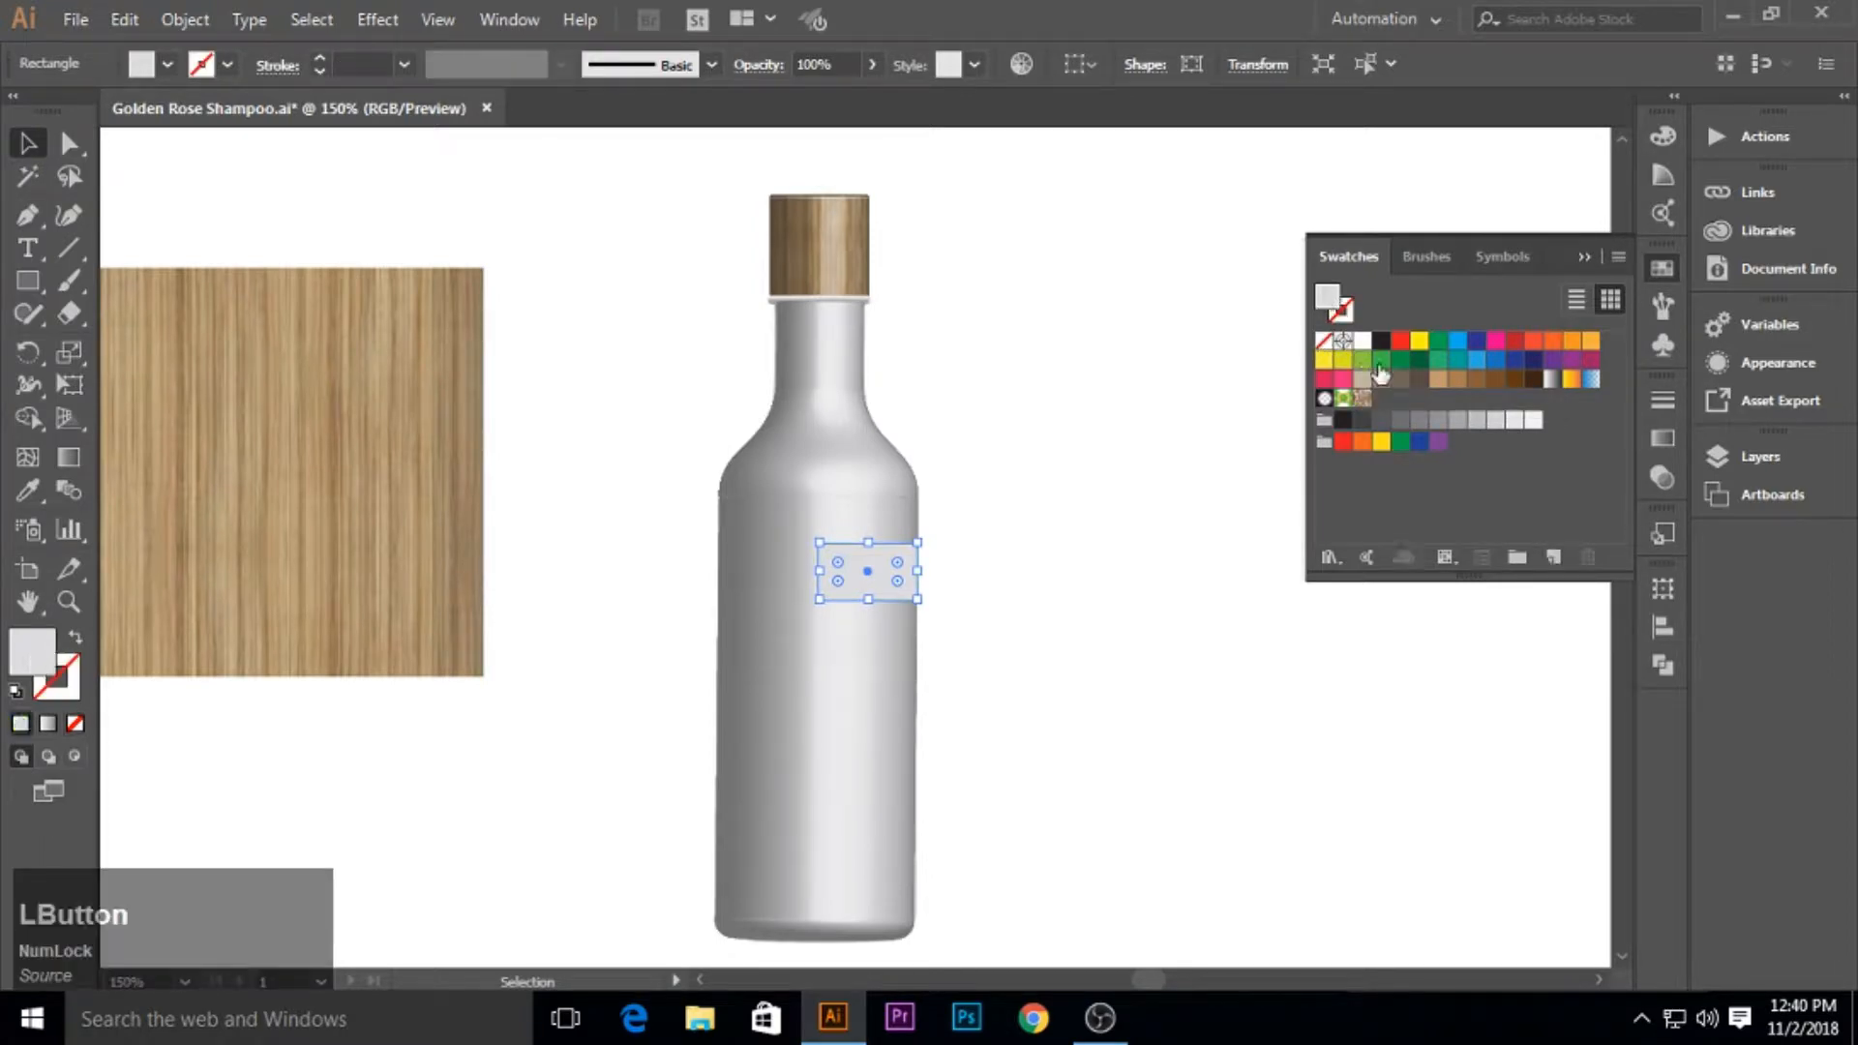
click(1362, 362)
click(1663, 268)
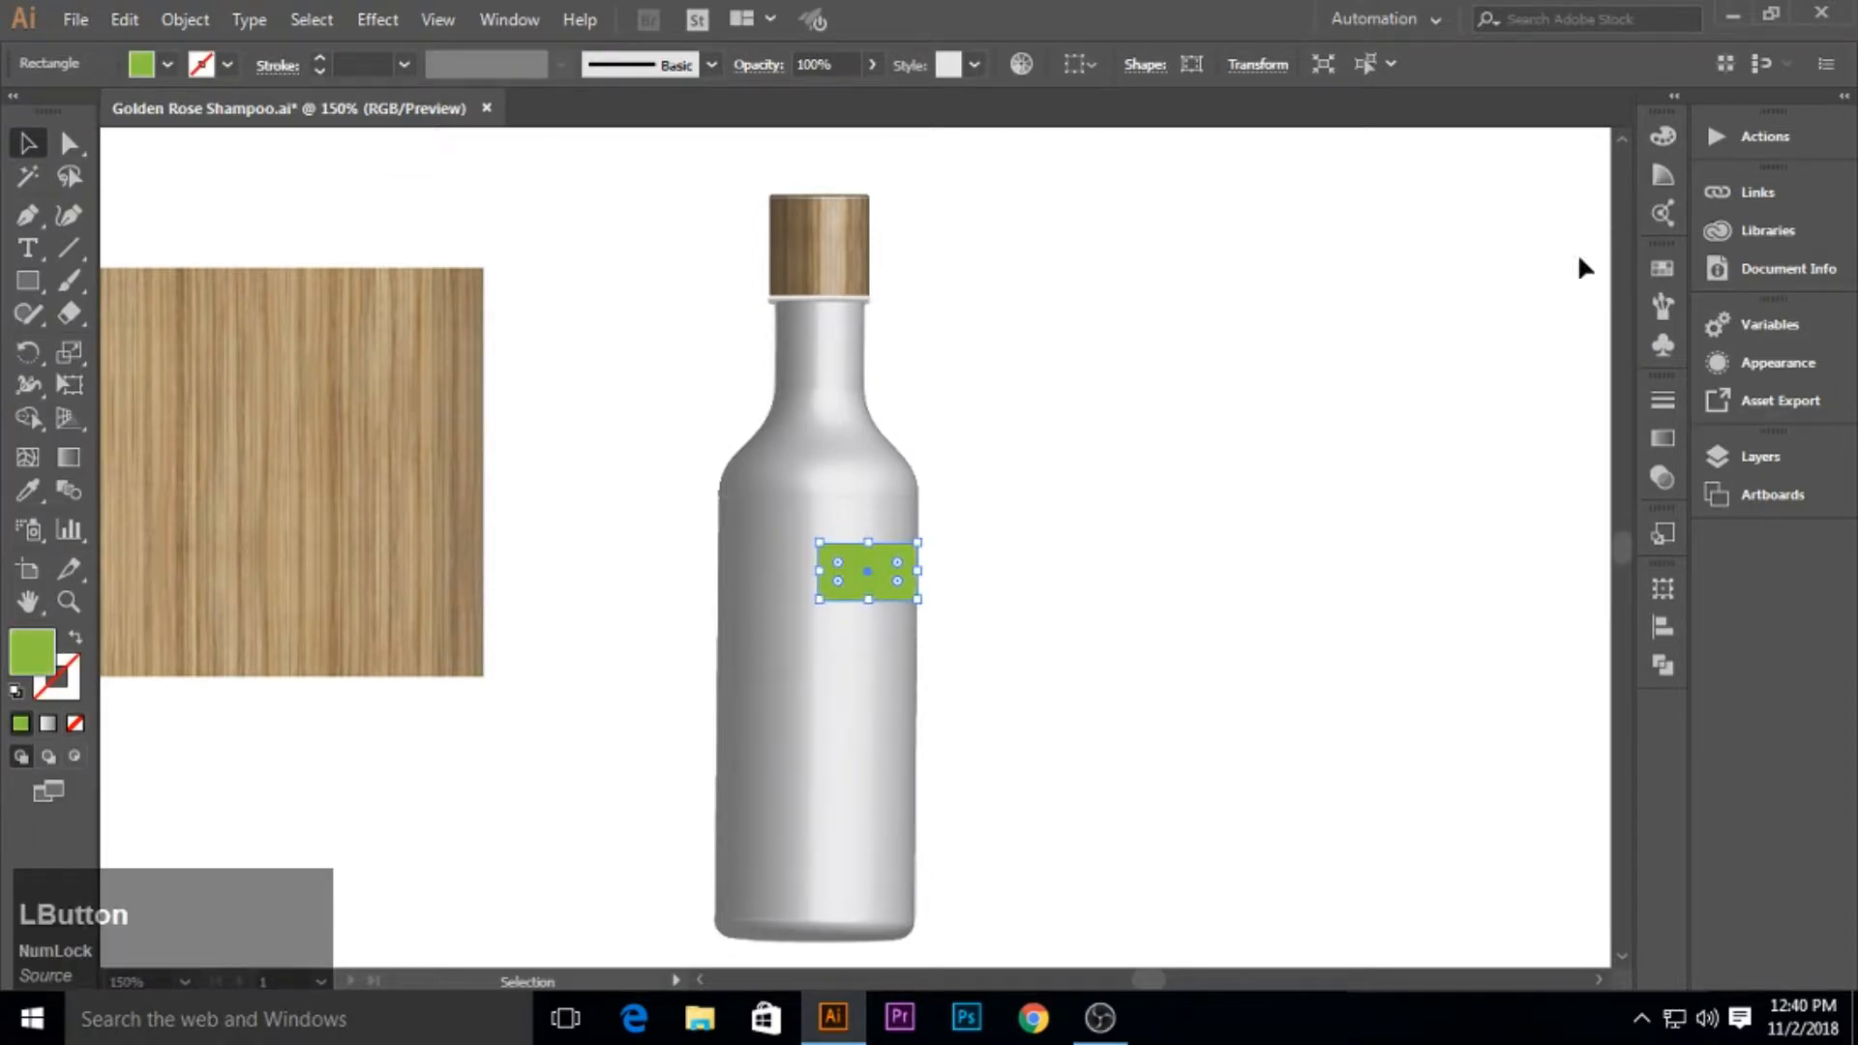
Apply a 360° 3D Revolve to the green rectangle from its left edge, with rotation angles of 0°, -26° and 0°.
click(379, 21)
mouse_move(600, 171)
click(677, 207)
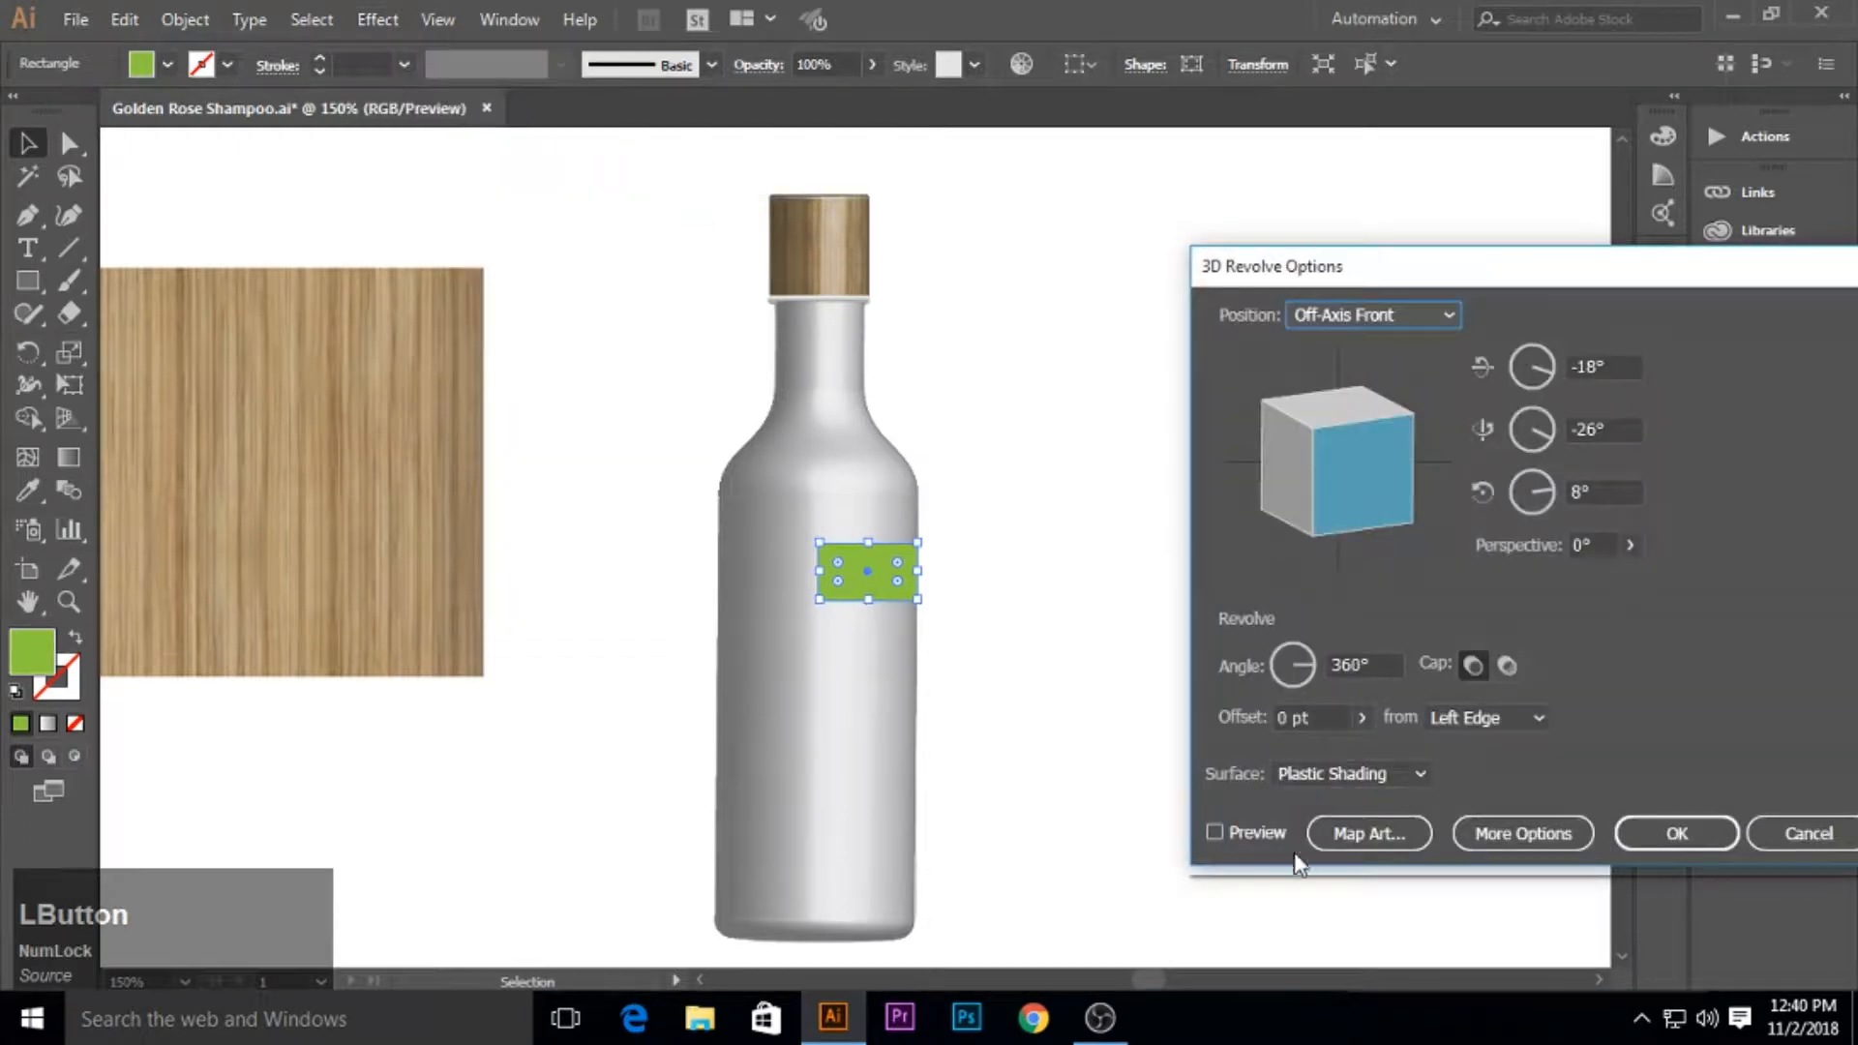
click(1258, 828)
scroll(1603, 373, up, 14)
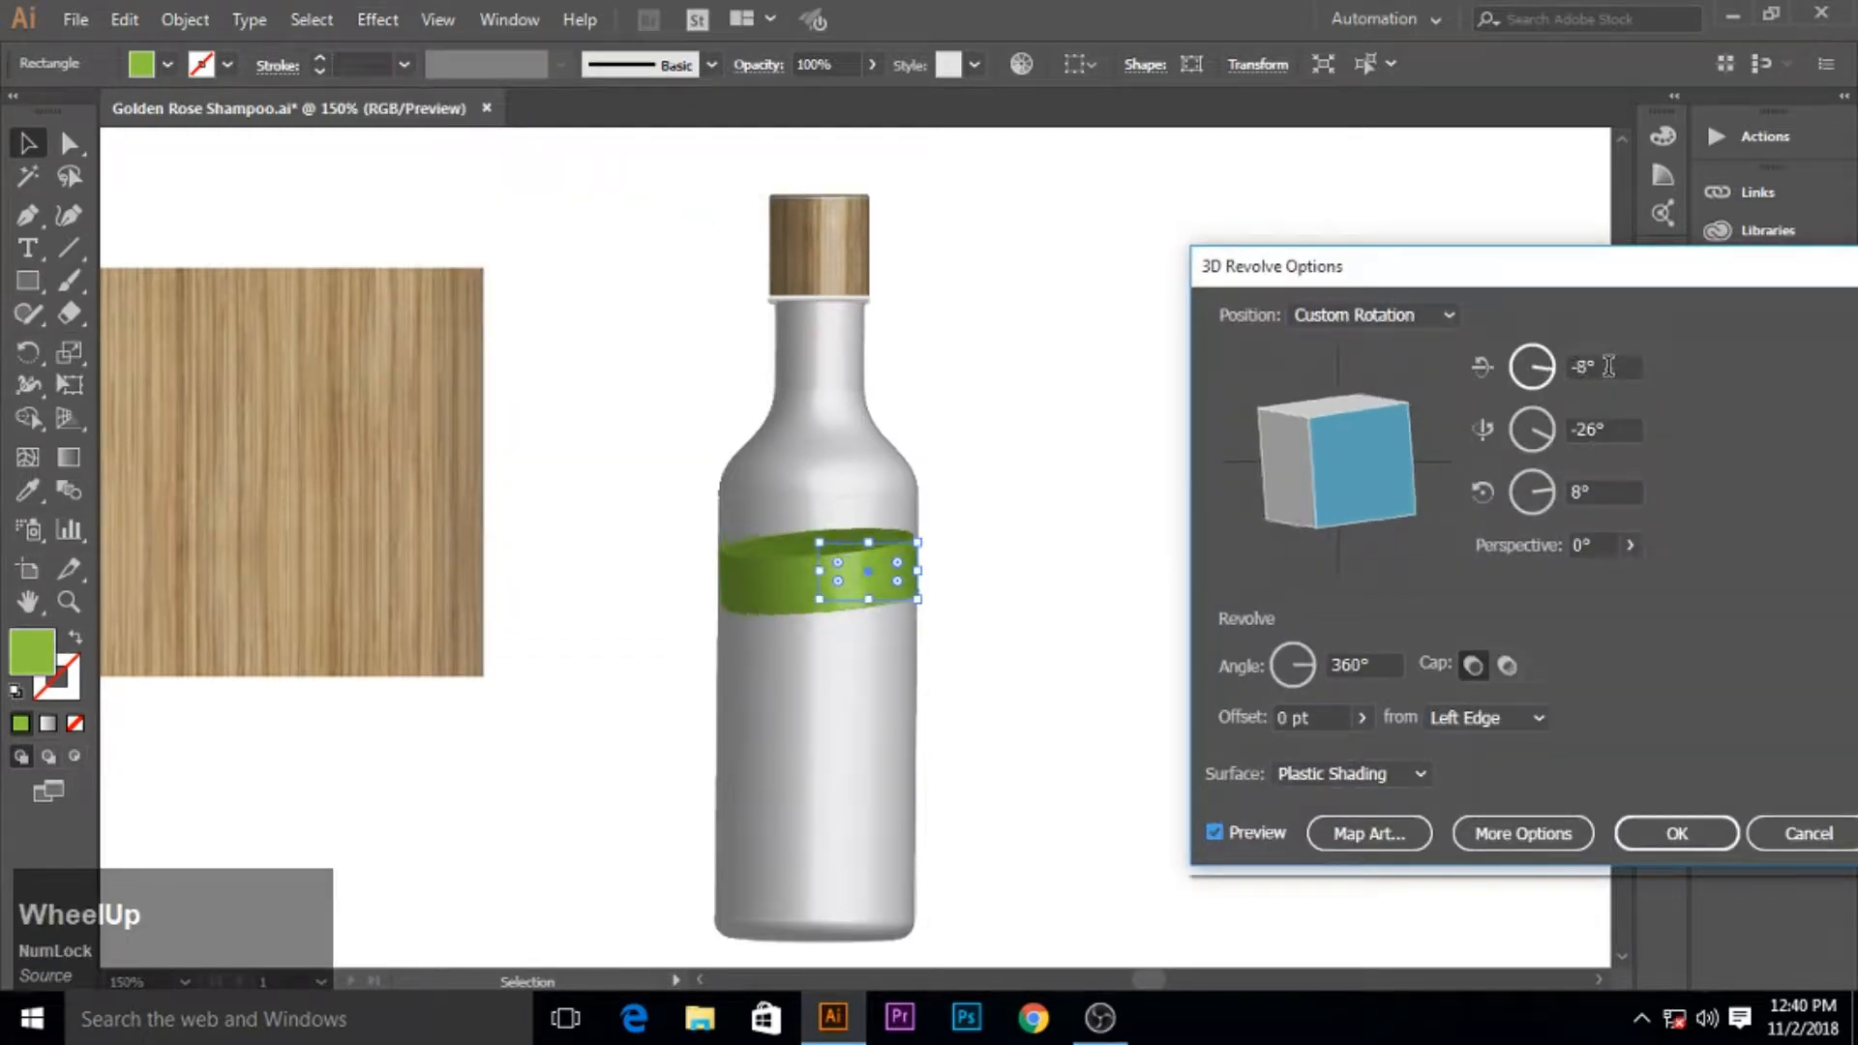
scroll(1606, 498, down, 9)
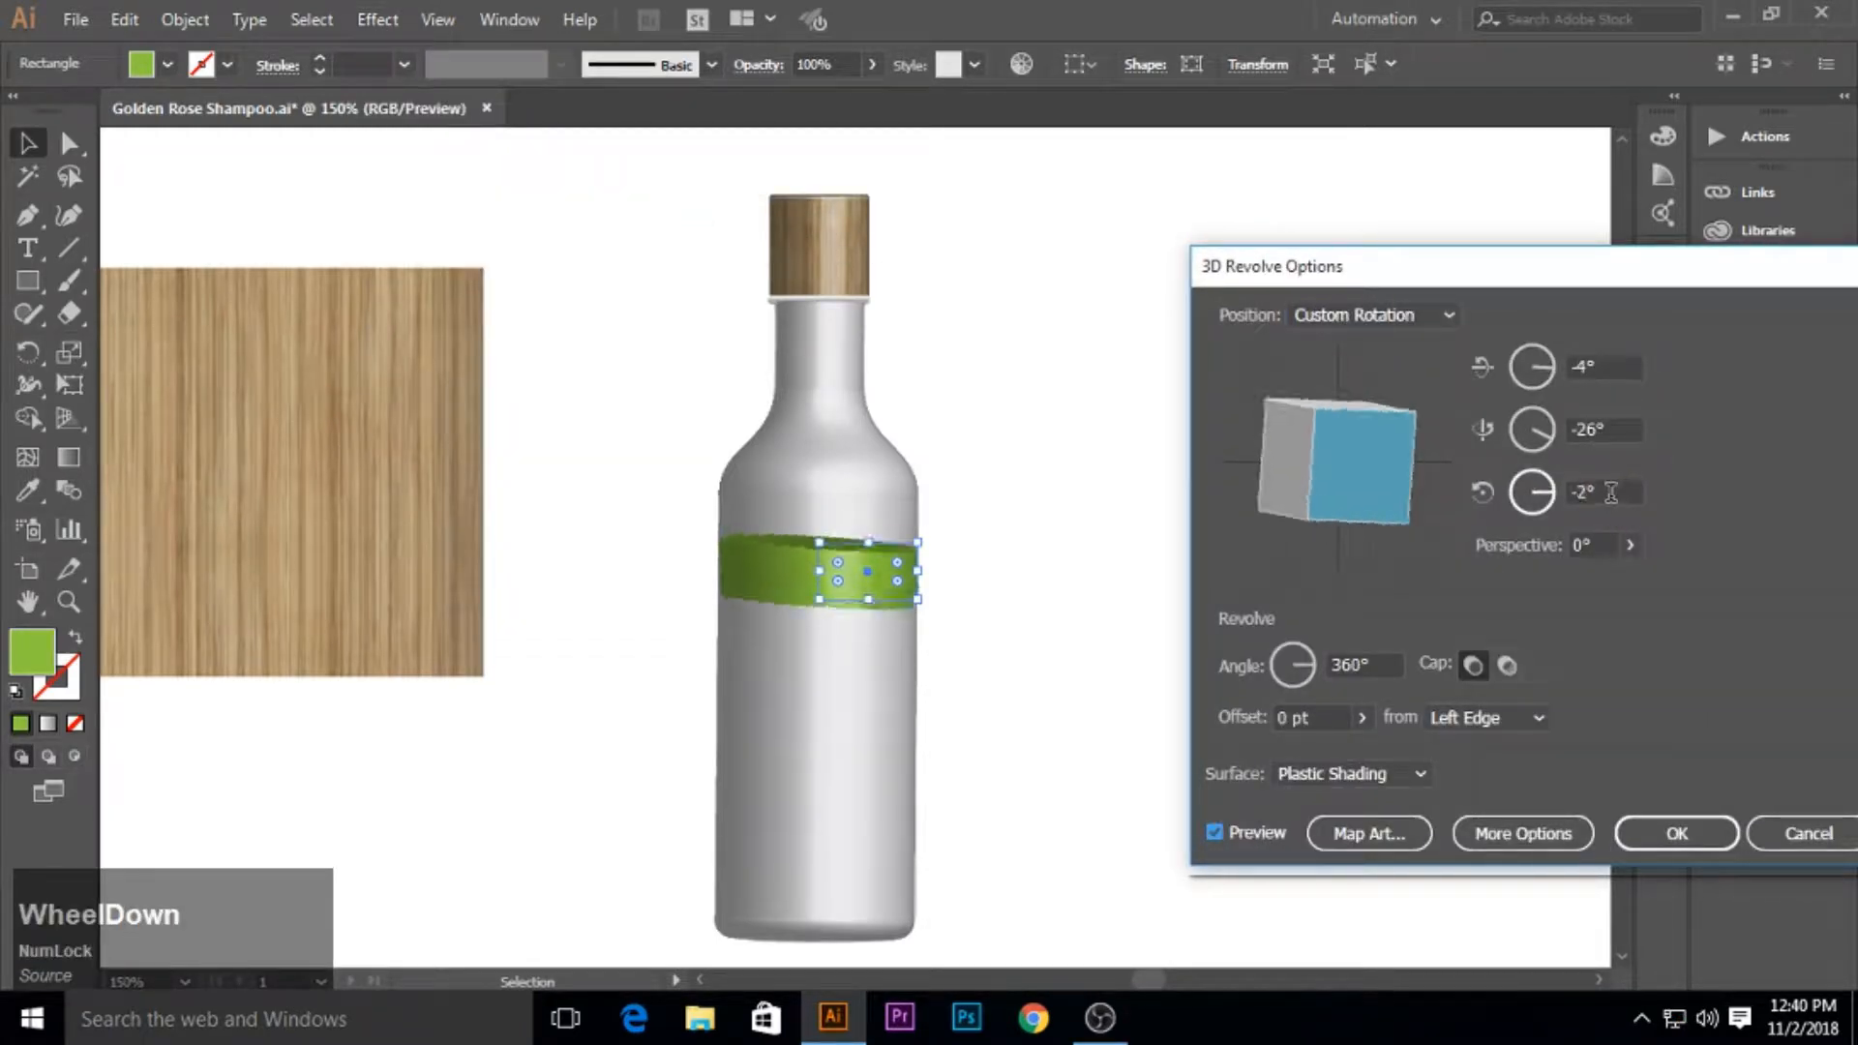
scroll(1610, 491, up, 1)
scroll(1606, 377, up, 5)
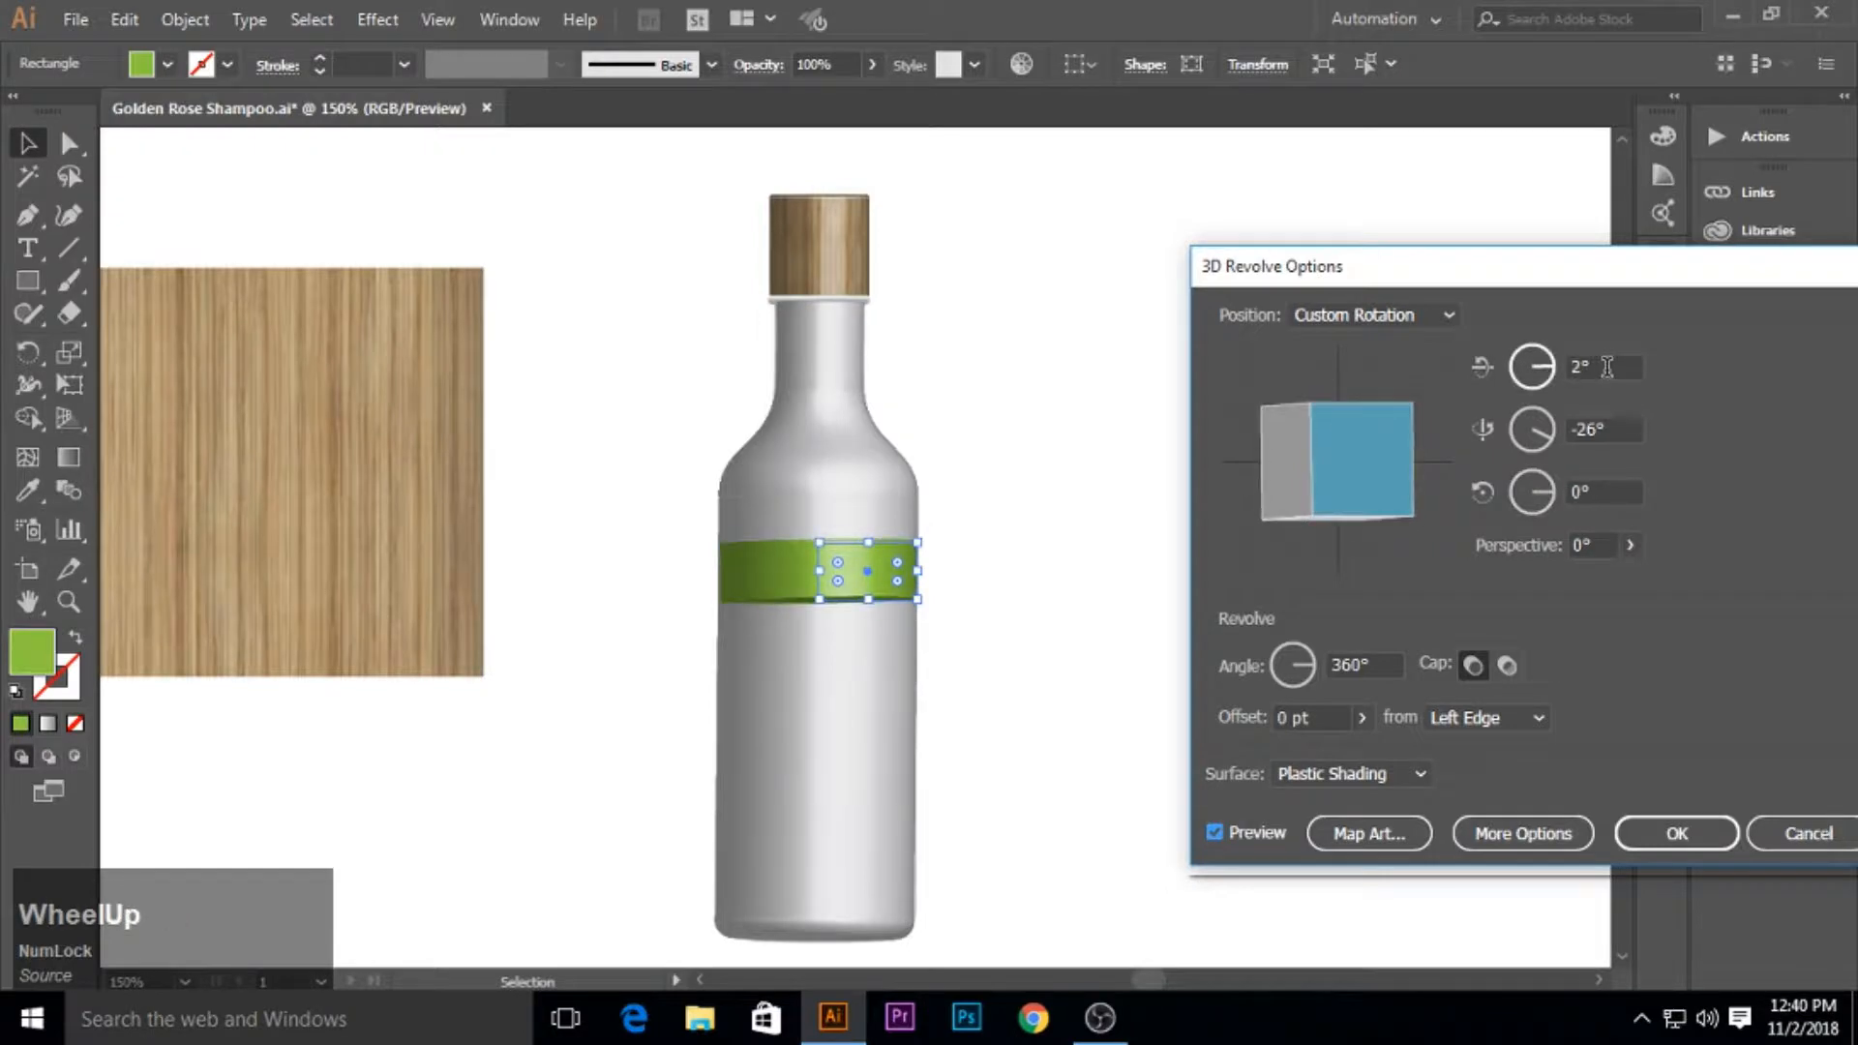
scroll(1607, 370, down, 1)
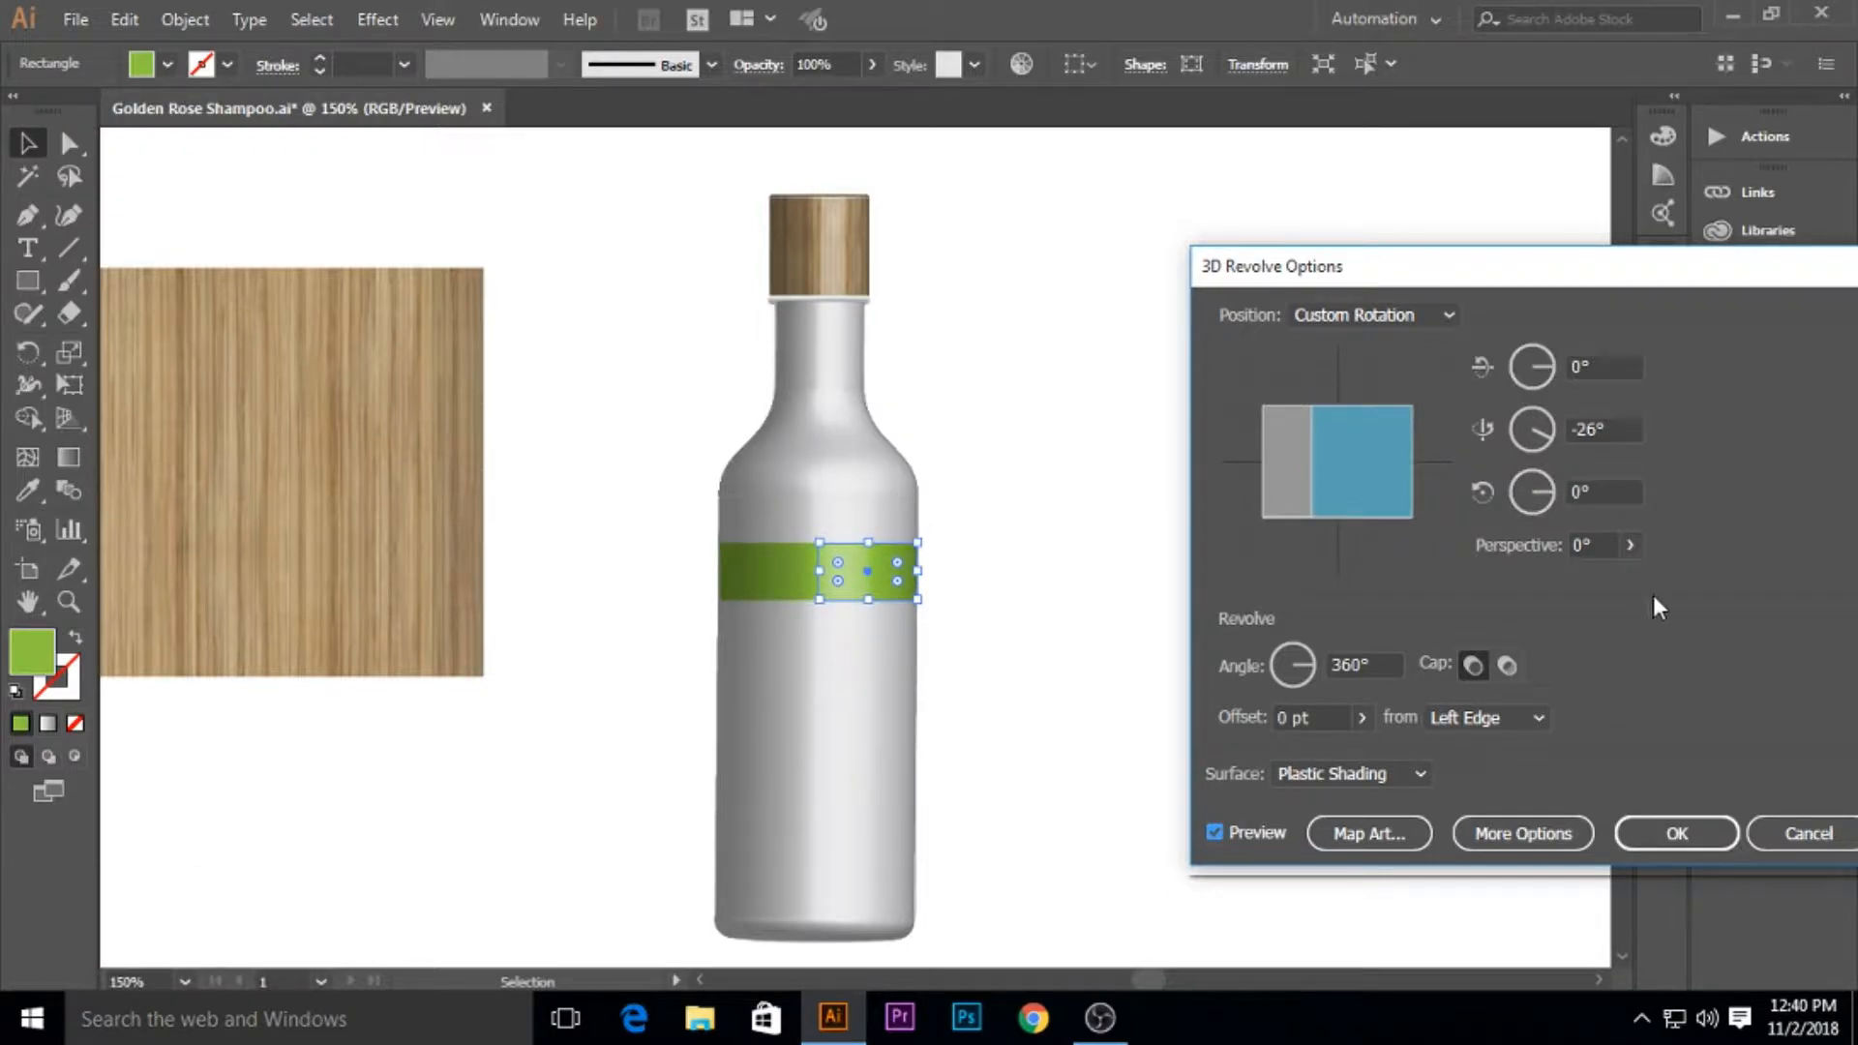
click(1677, 833)
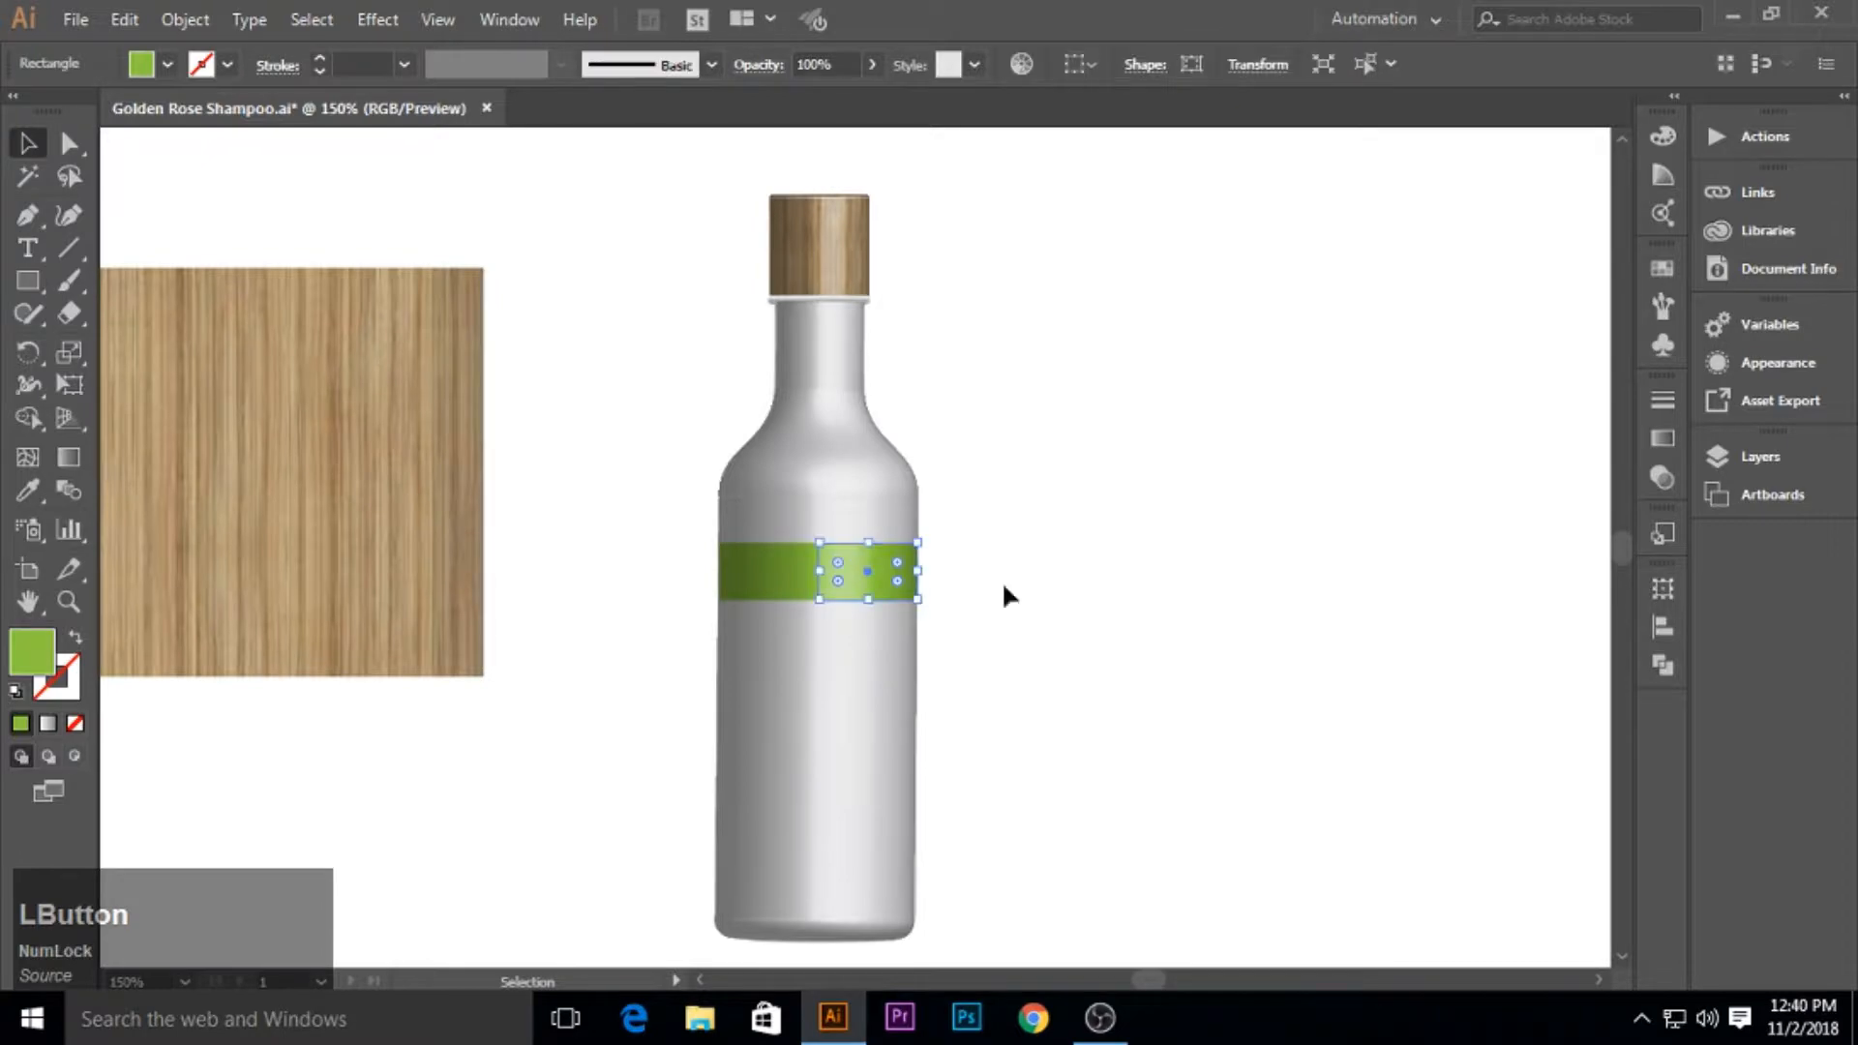
Change the revolved band's fill to a lighter, less saturated green.
click(1662, 270)
double_click(1332, 308)
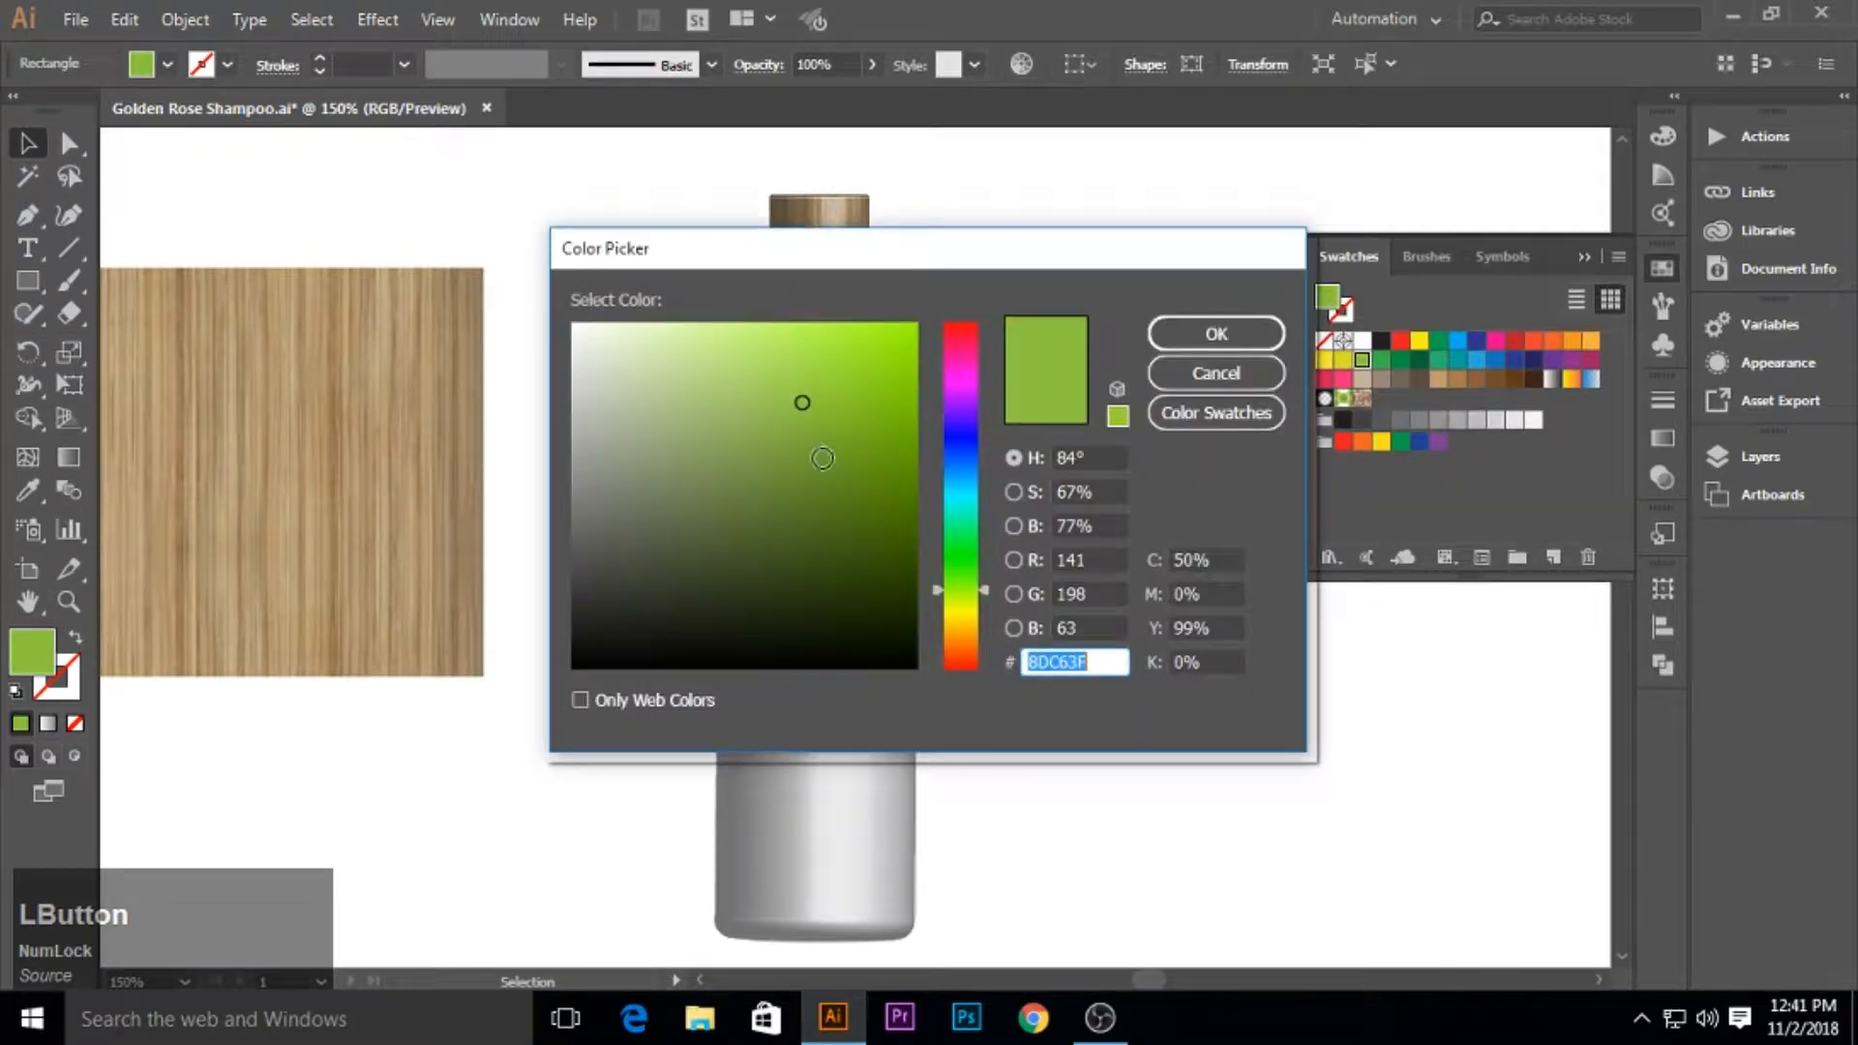
drag(822, 458, 717, 394)
click(1174, 339)
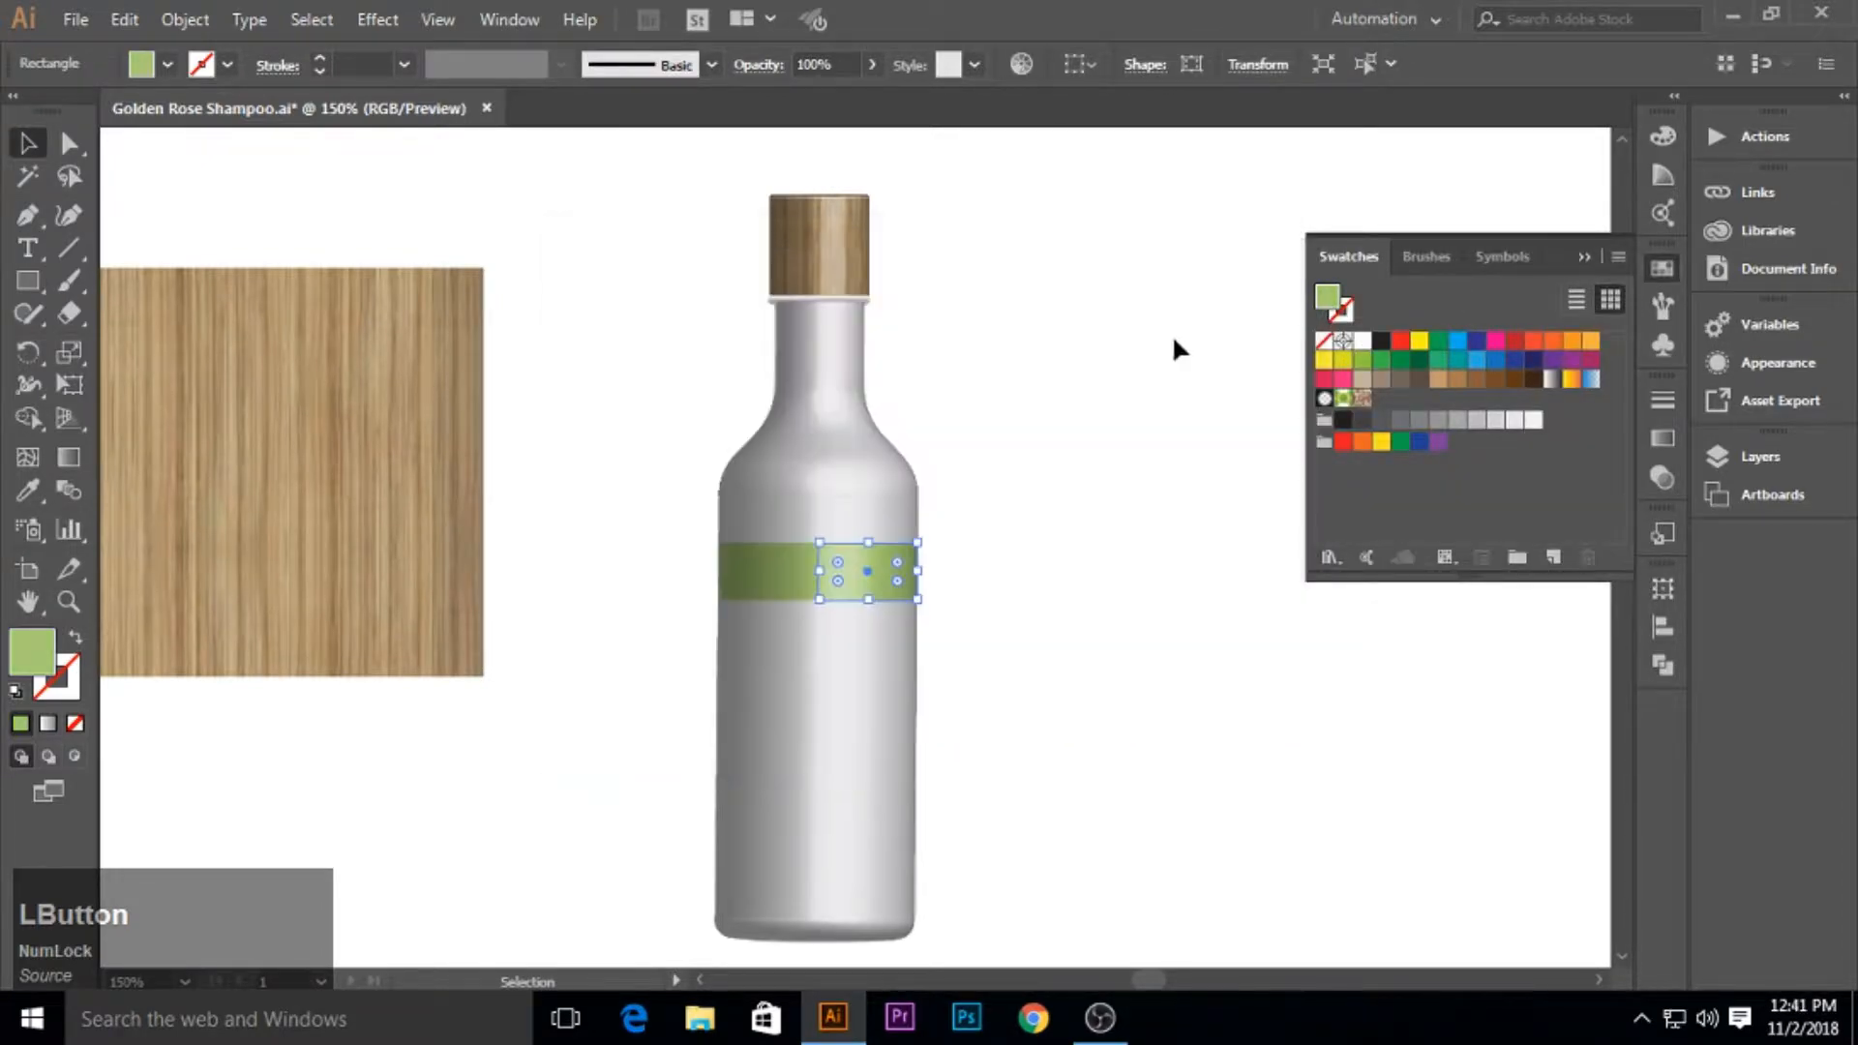
click(1161, 673)
click(1583, 256)
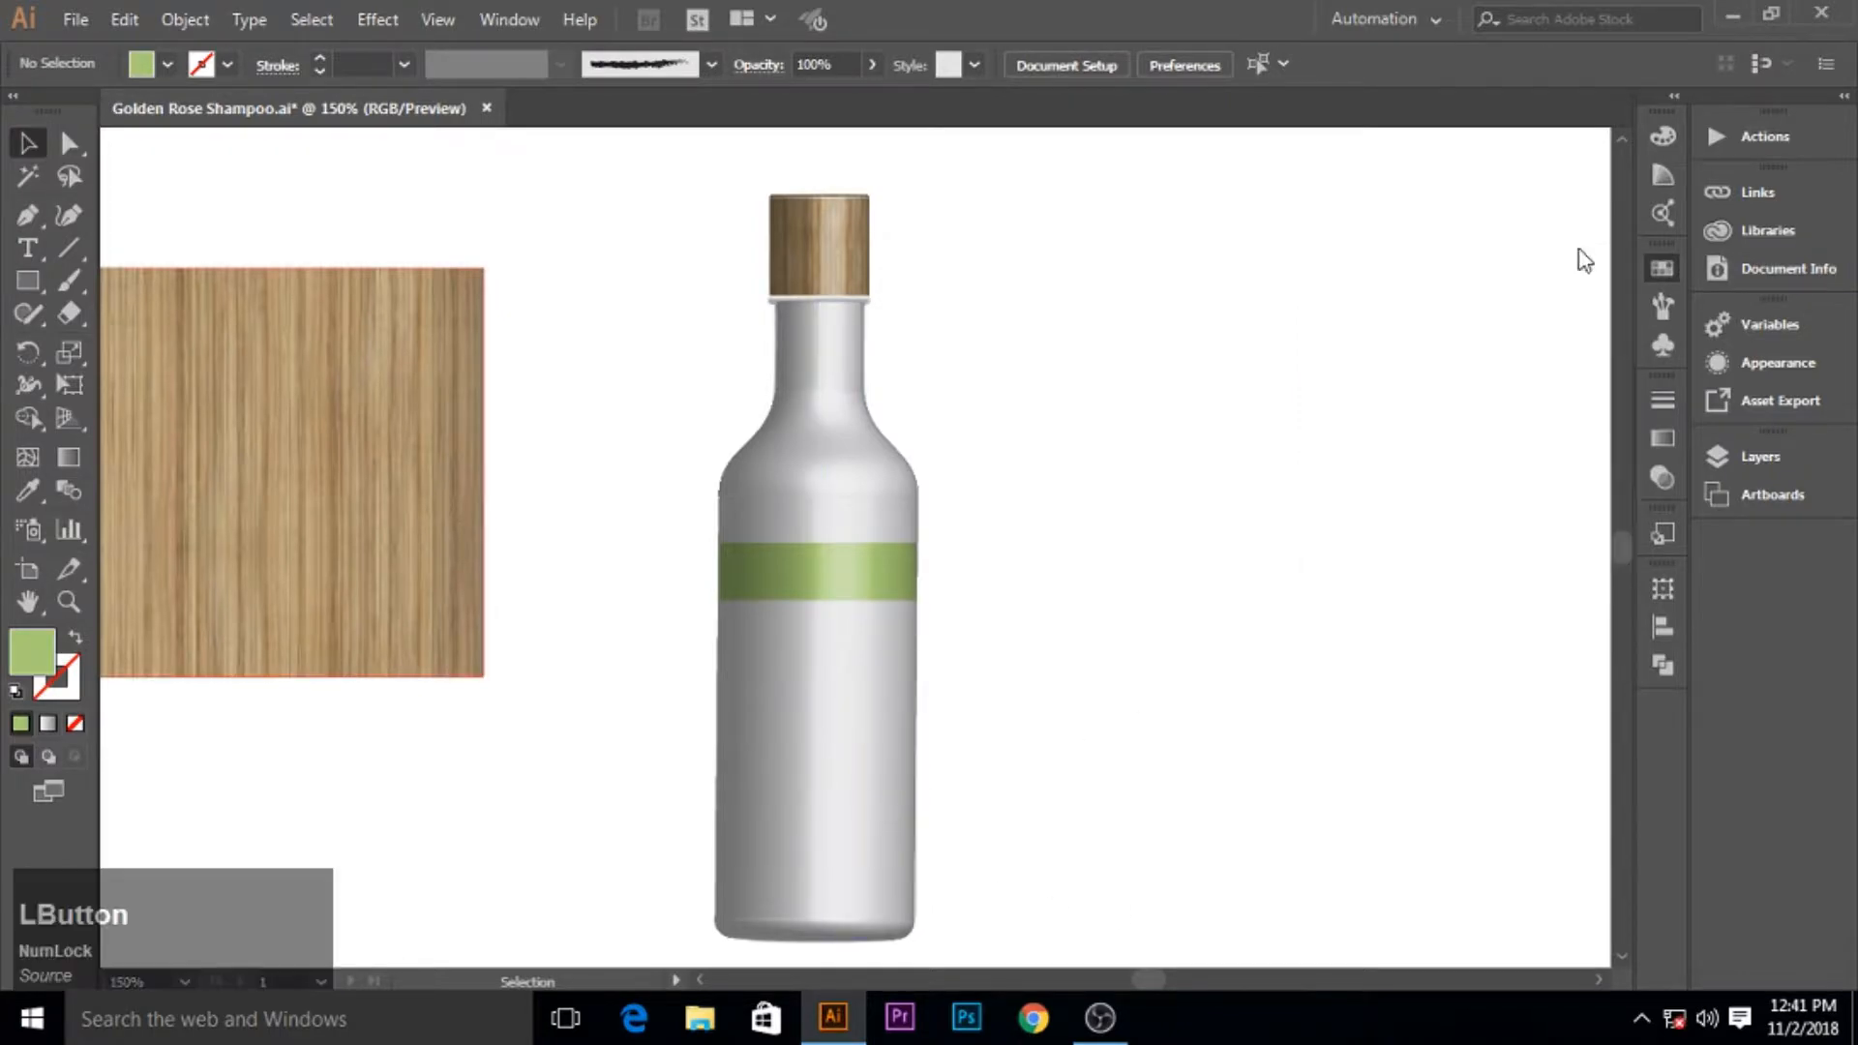
Adjust the gradient of the thin collar between the cap and the bottle neck.
click(798, 302)
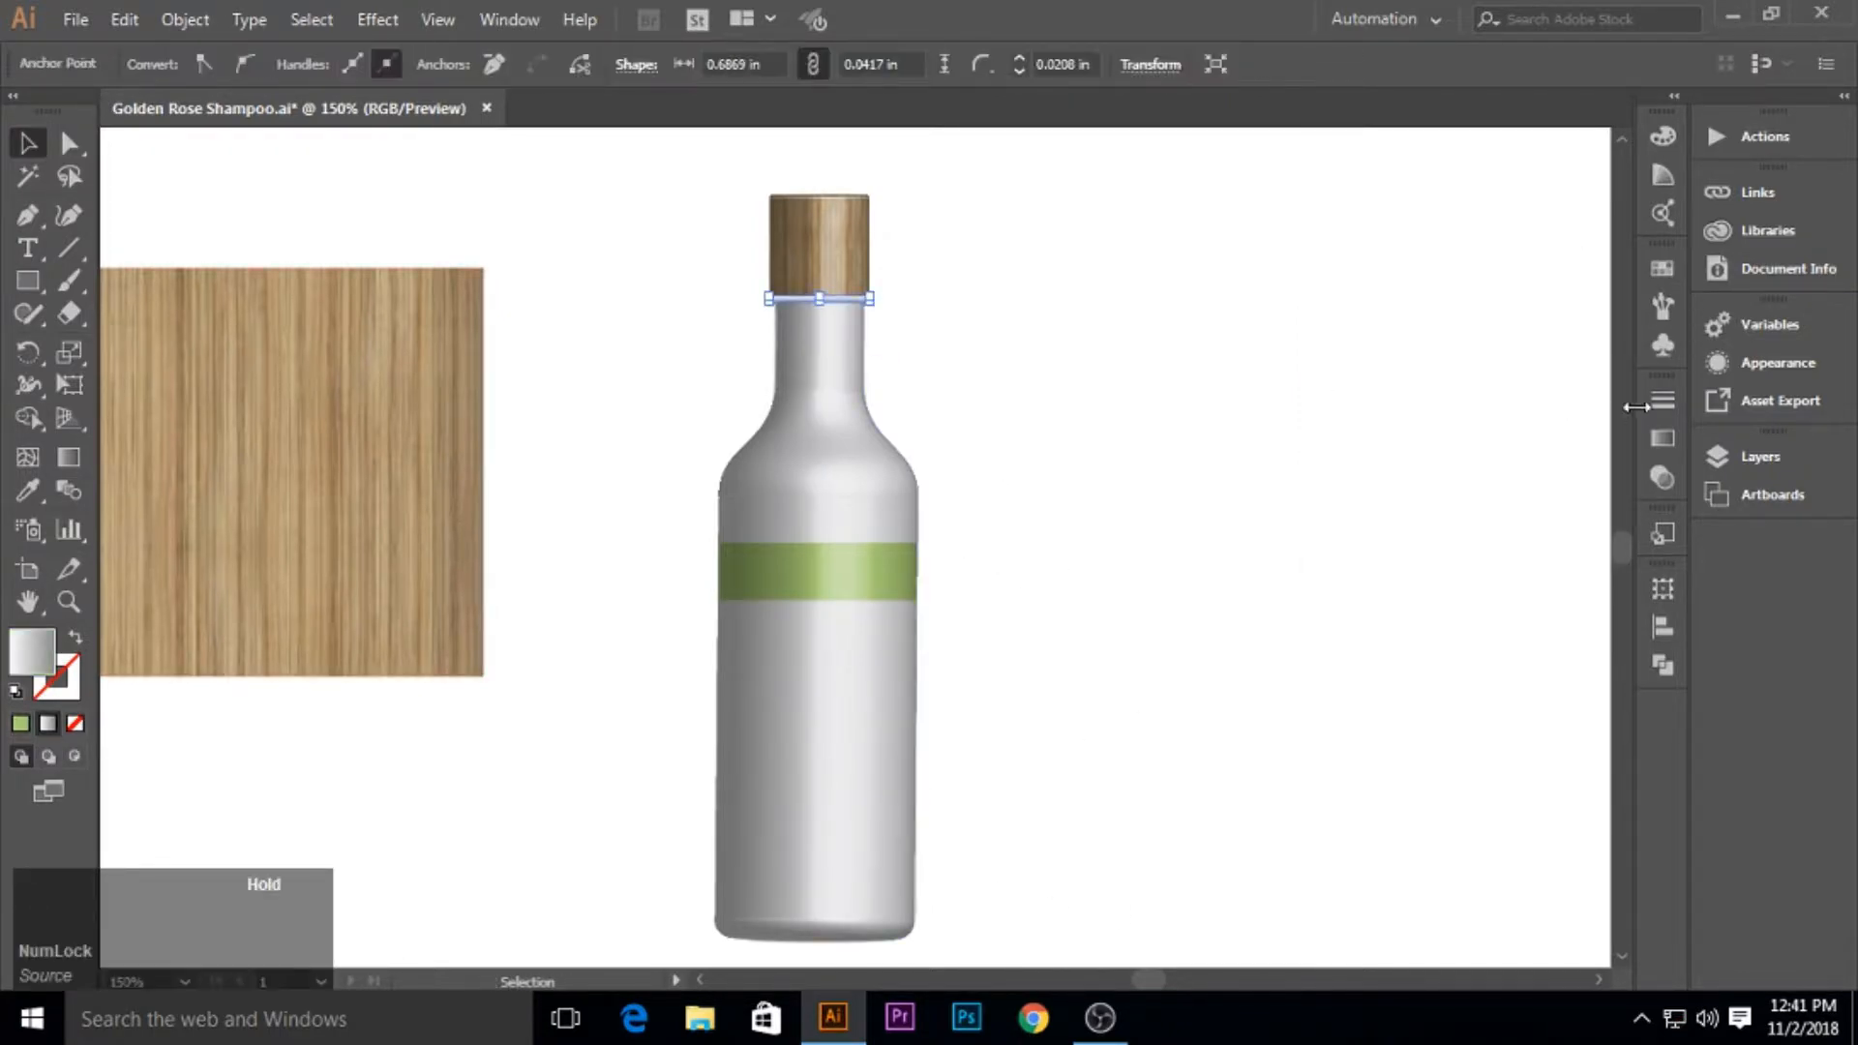
click(1663, 439)
drag(1447, 565, 1400, 572)
click(1440, 384)
click(1499, 412)
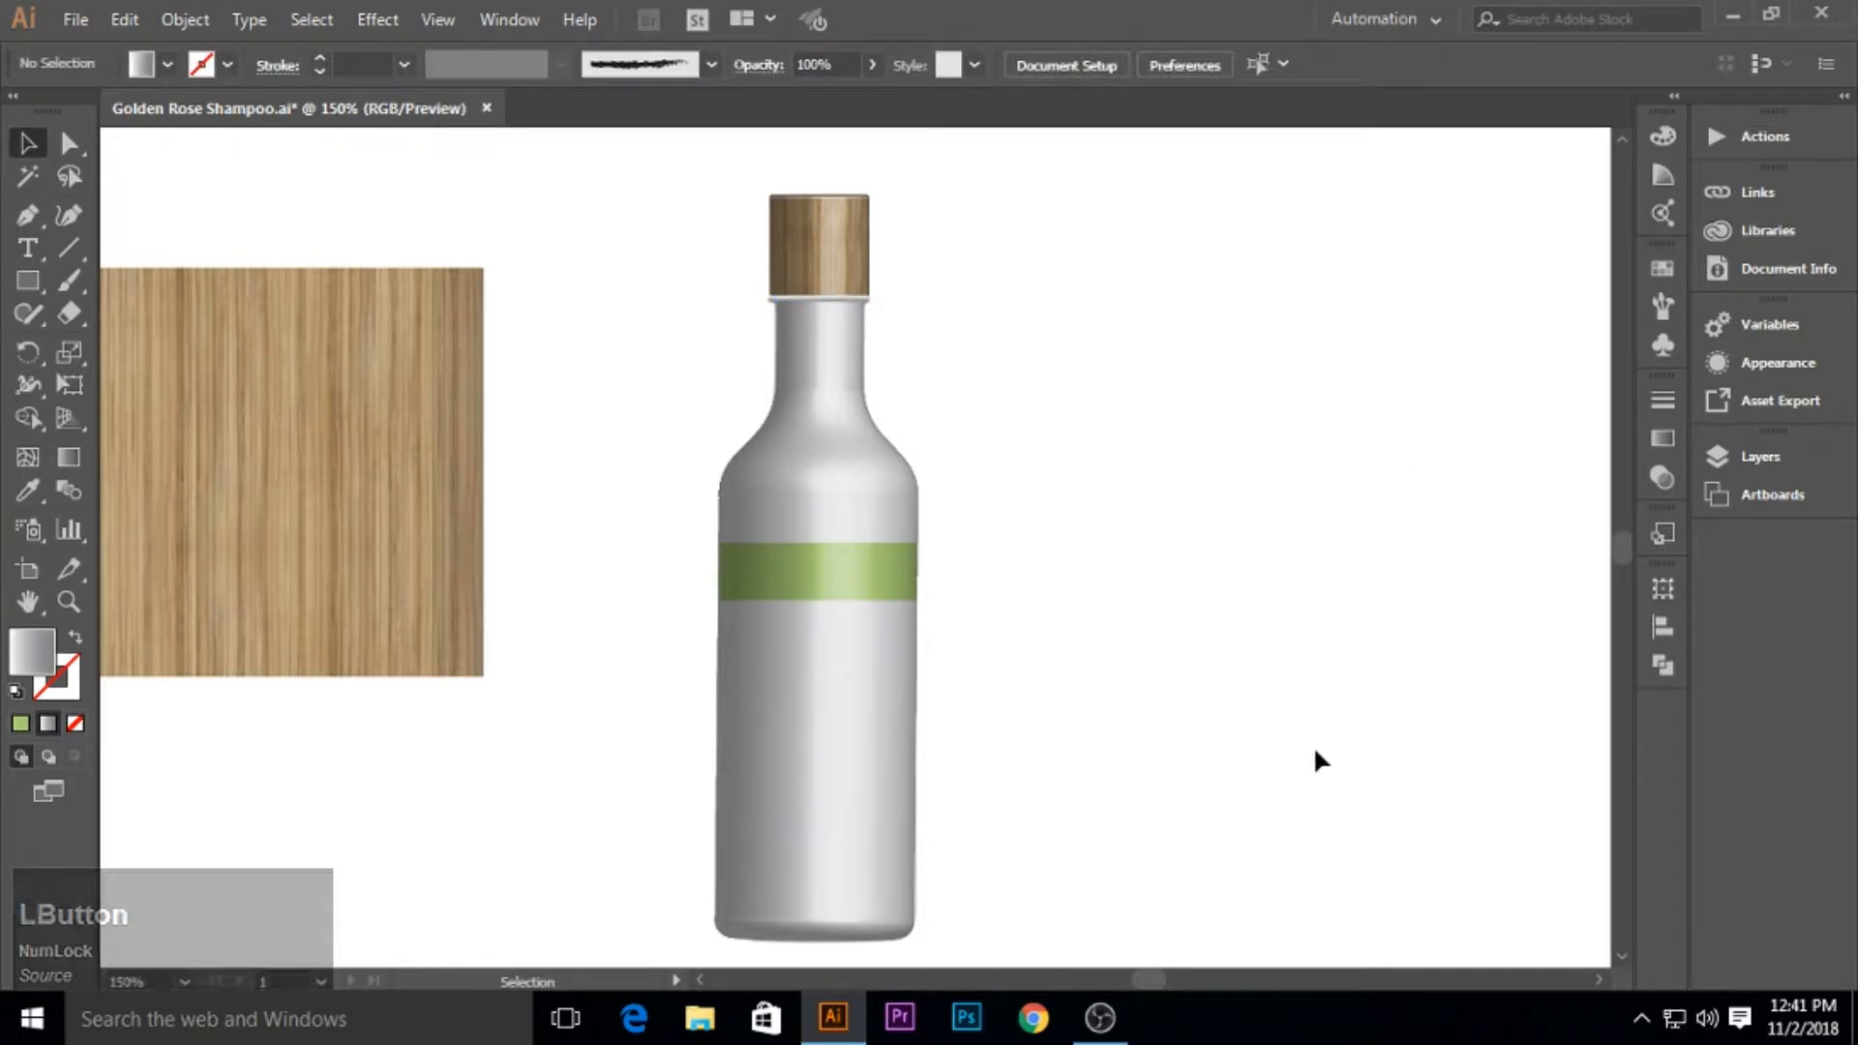
Make the green band slightly shorter by lowering its top edge, and save the document.
click(802, 579)
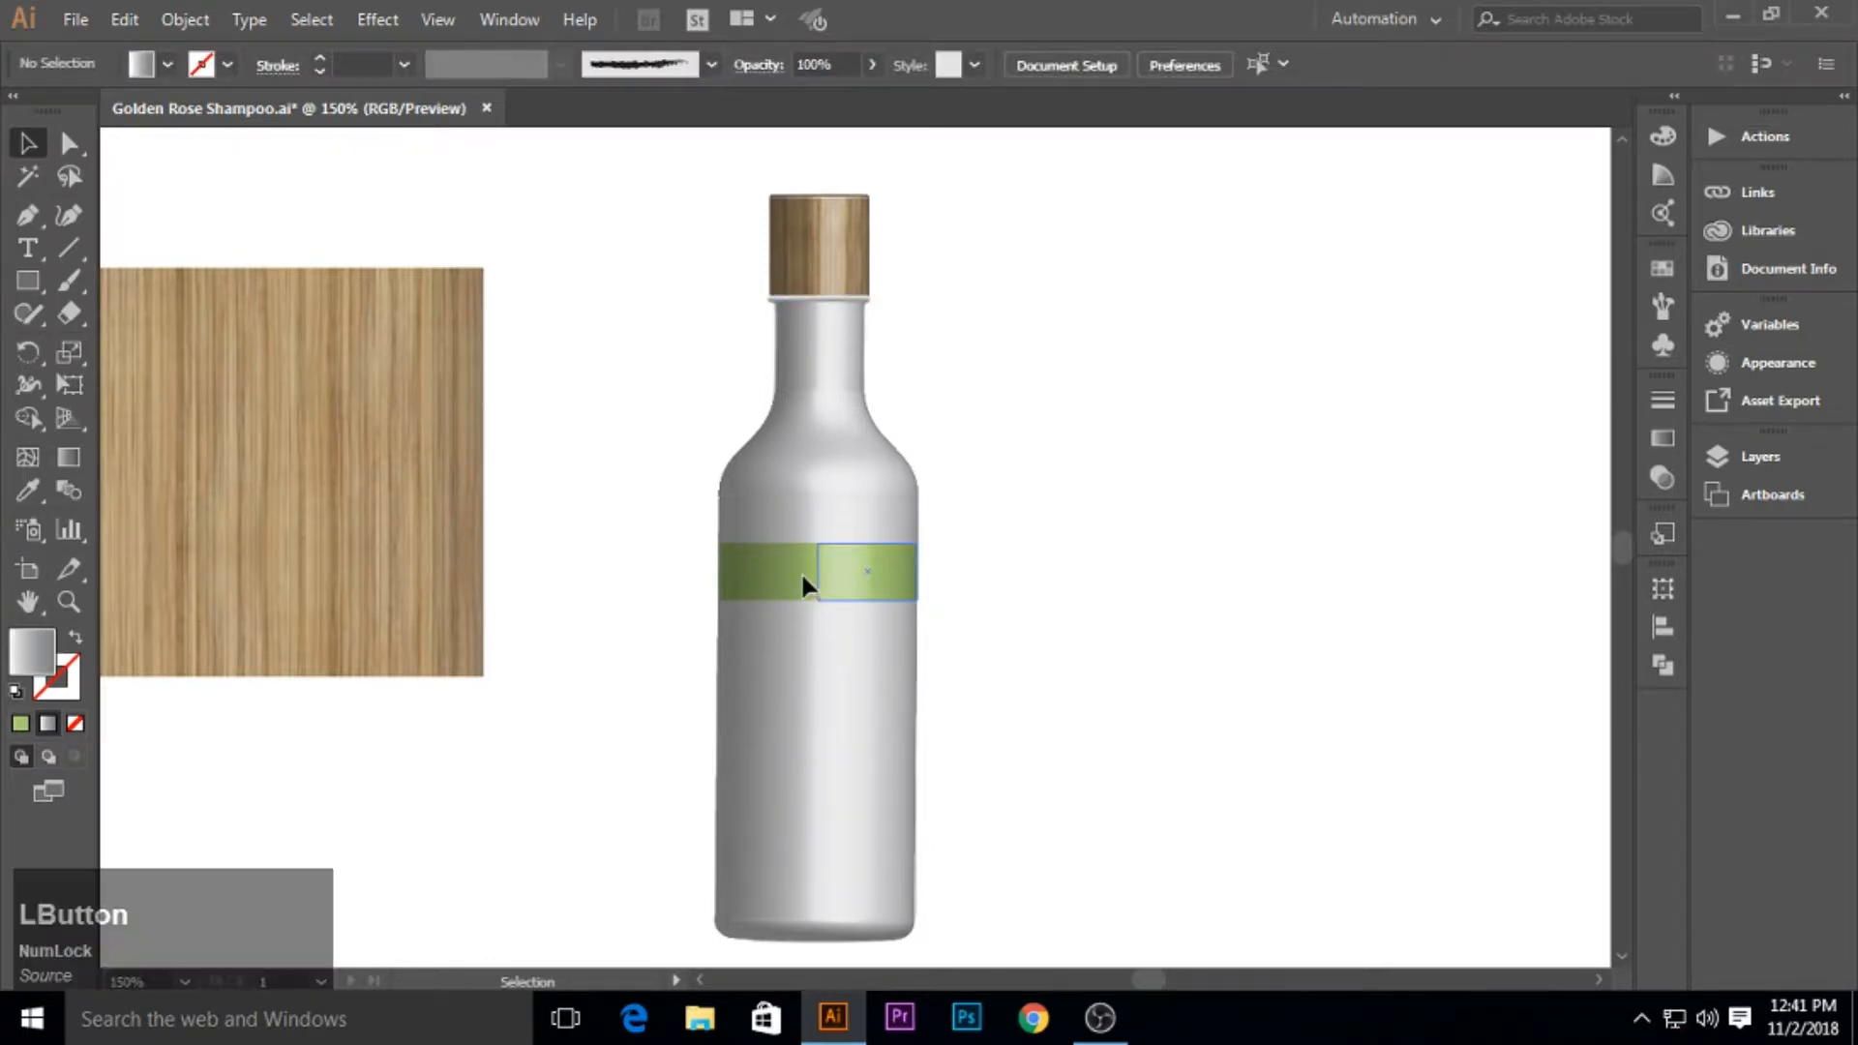
click(858, 593)
drag(868, 544, 869, 551)
click(1068, 569)
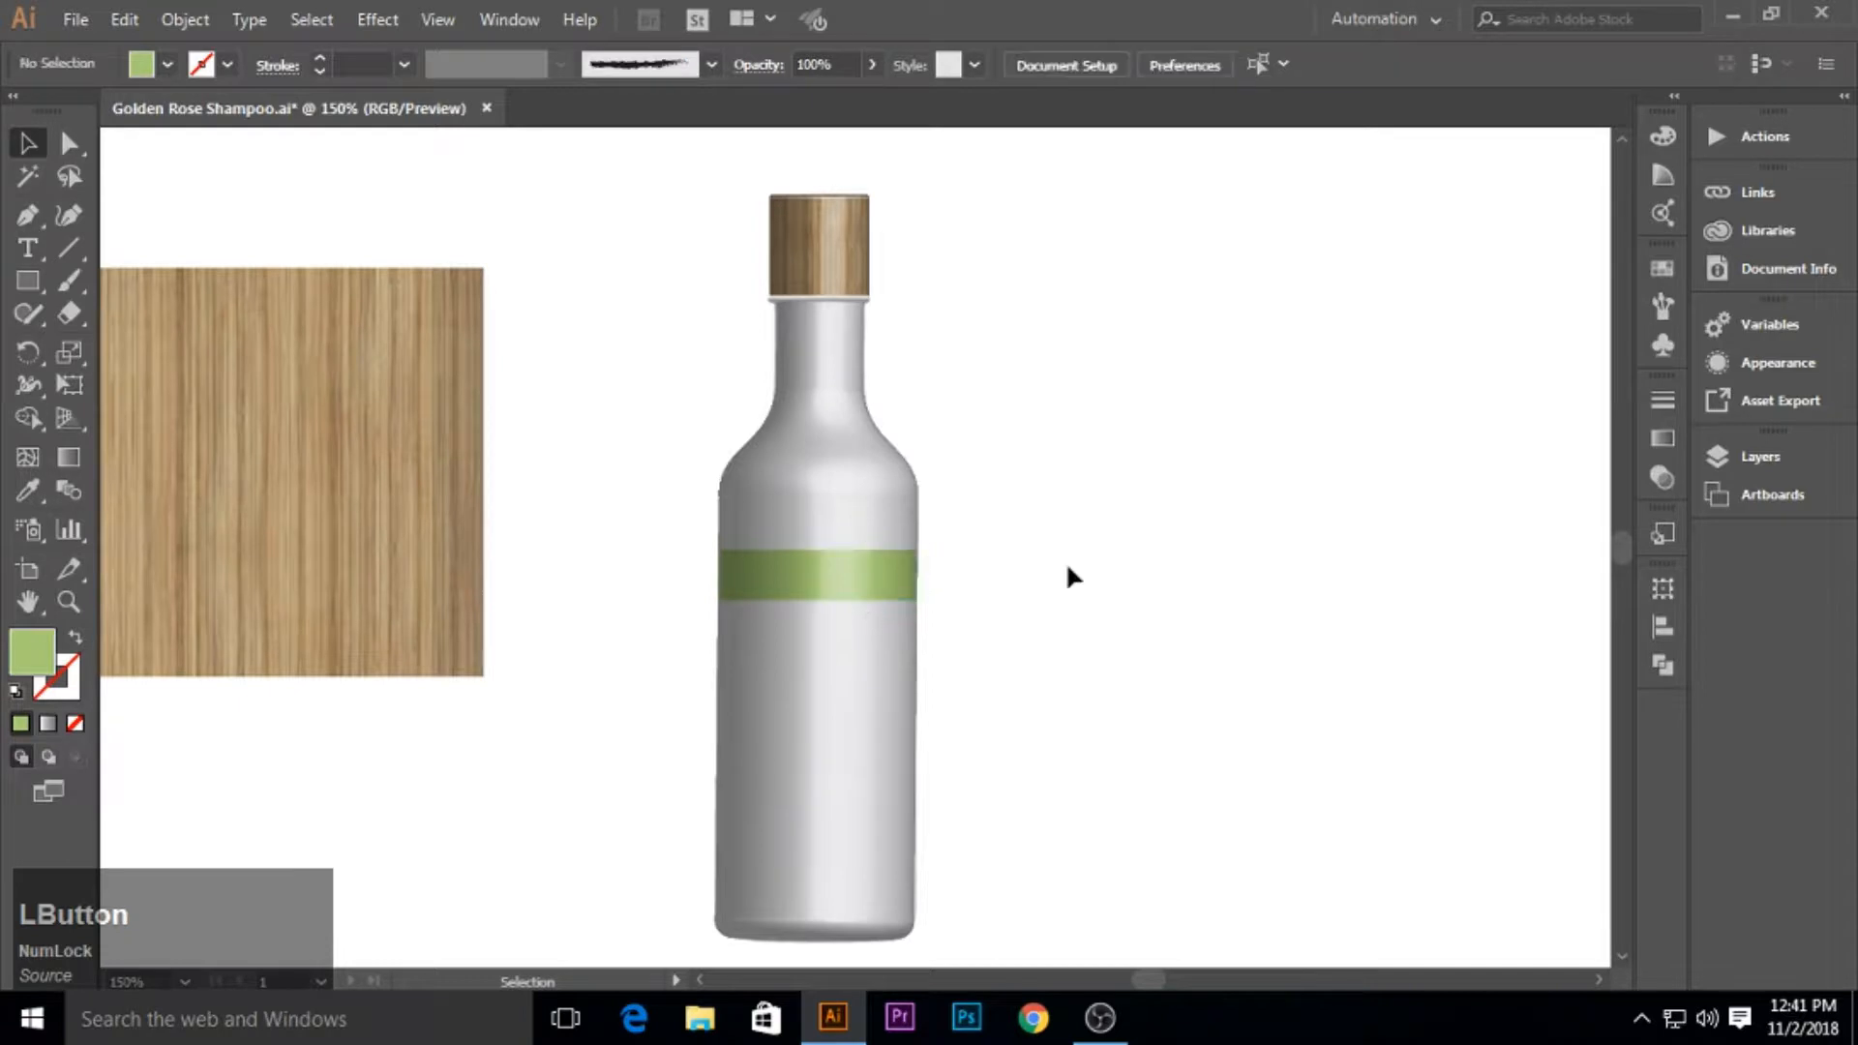
key(ctrl+s)
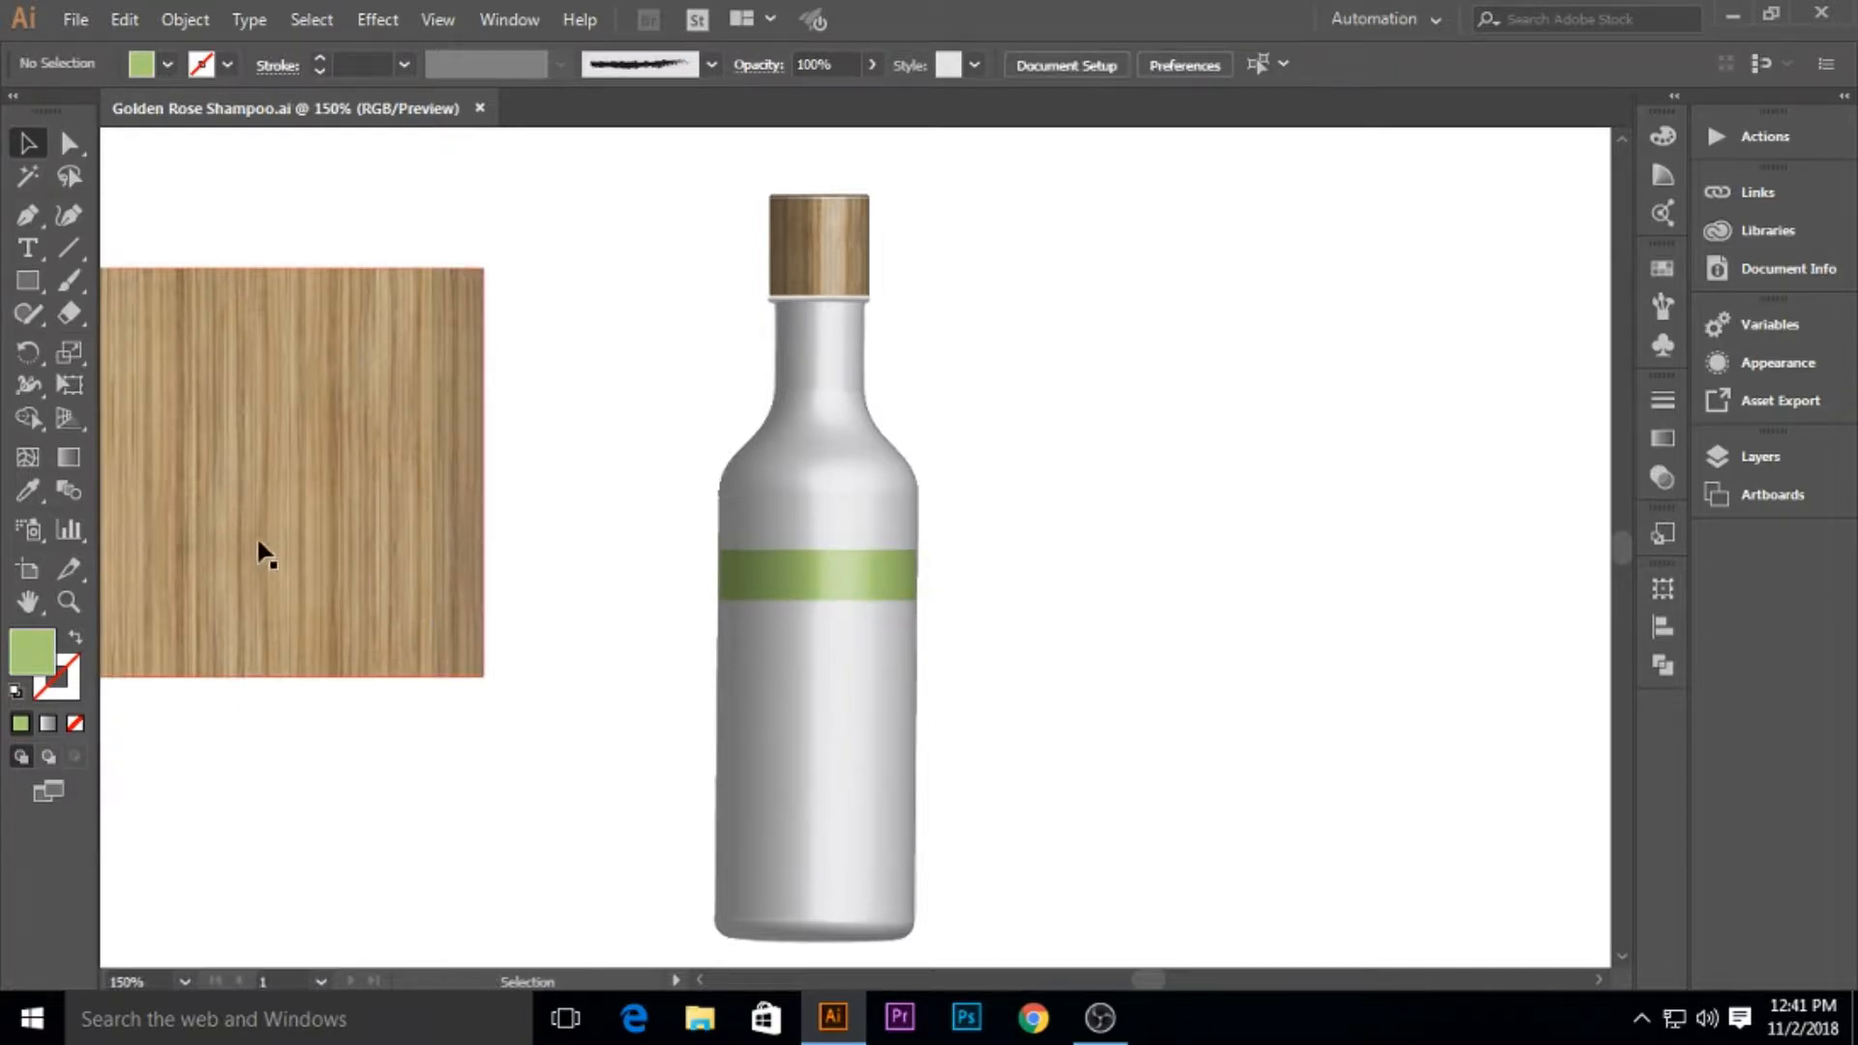
Switch to Chrome and run a Google image search for "golden rose png".
click(1033, 1017)
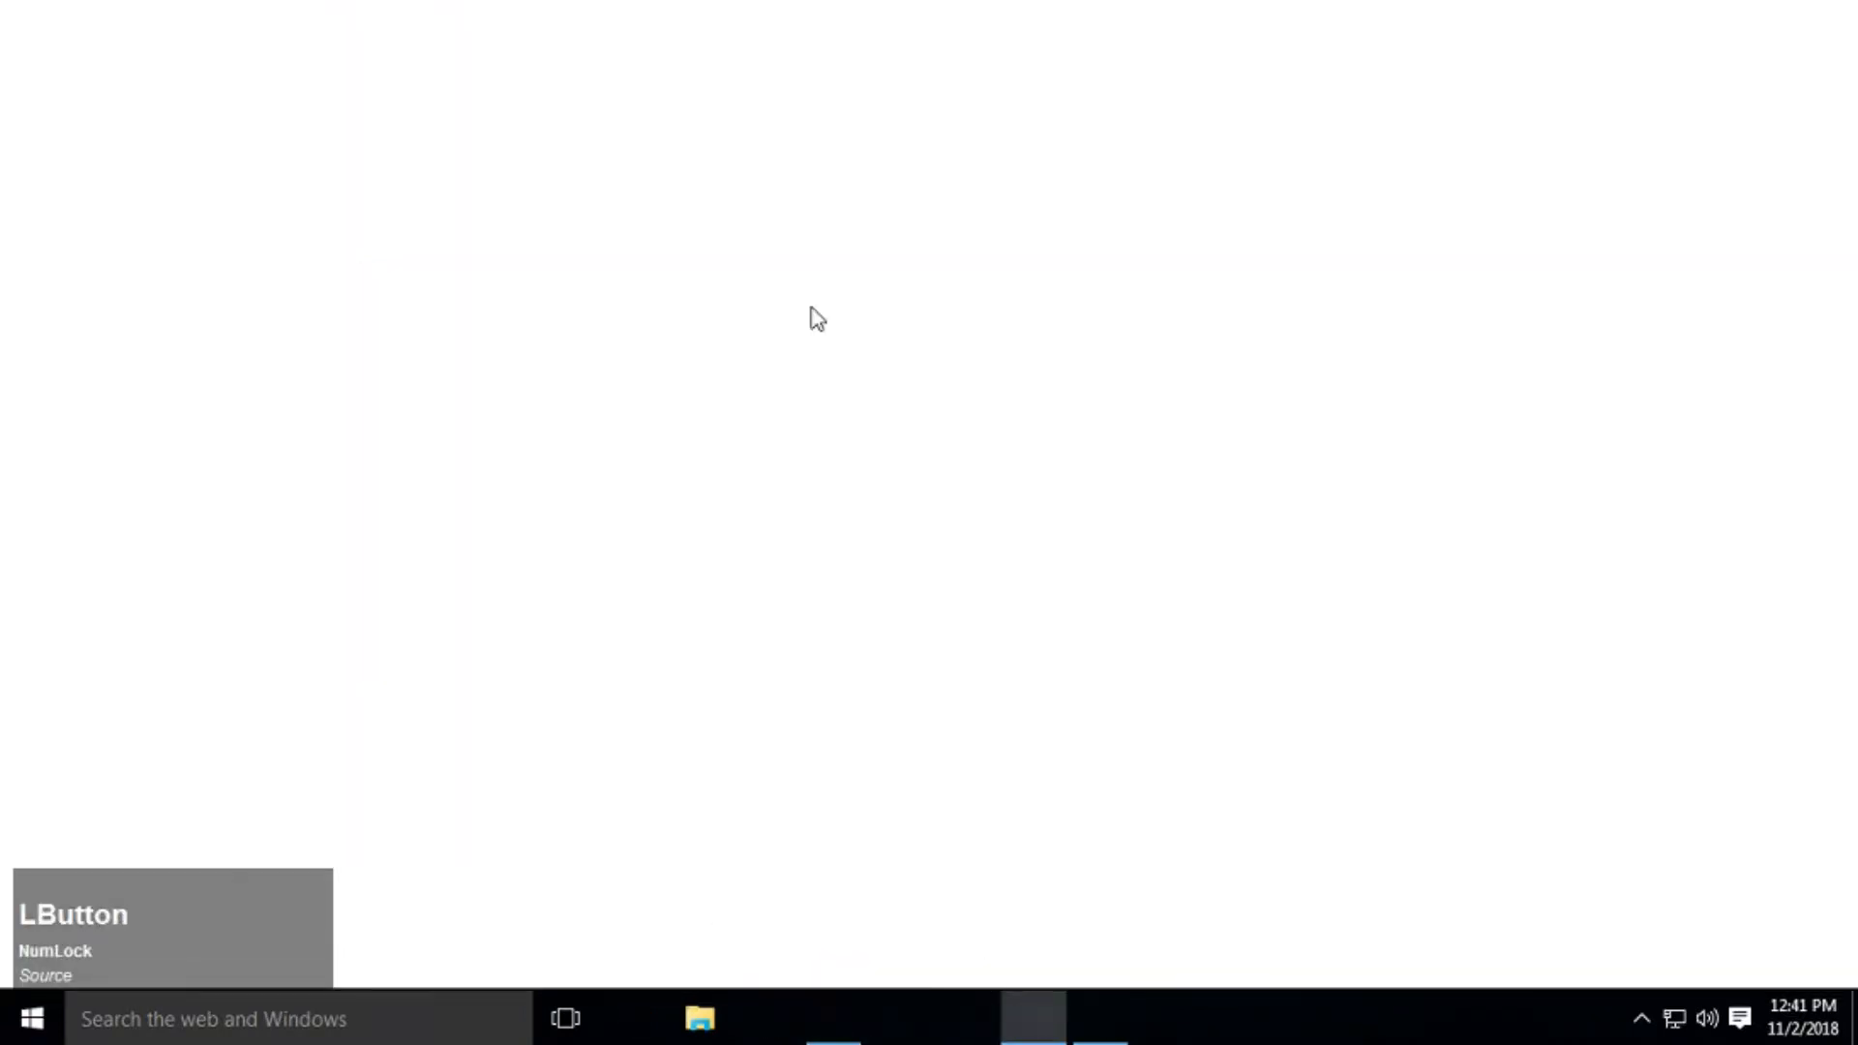
click(456, 69)
text(Gol)
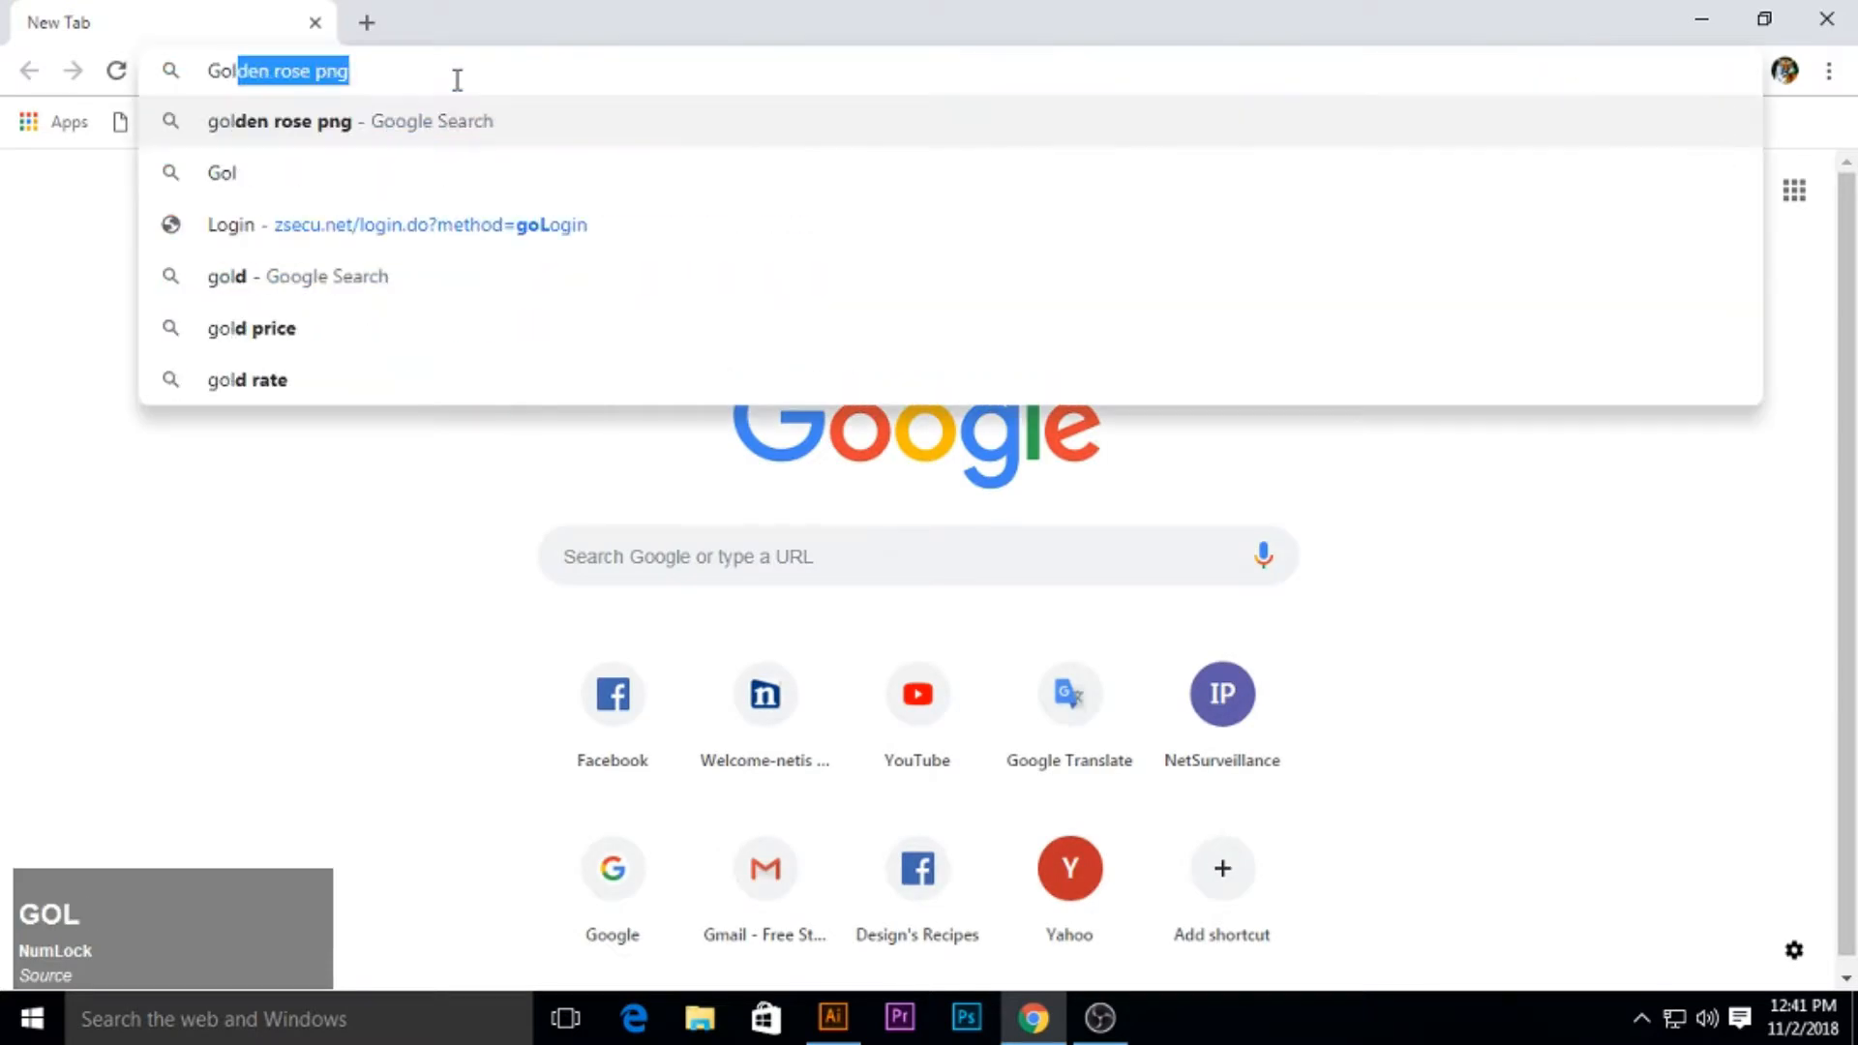
key(Return)
click(302, 231)
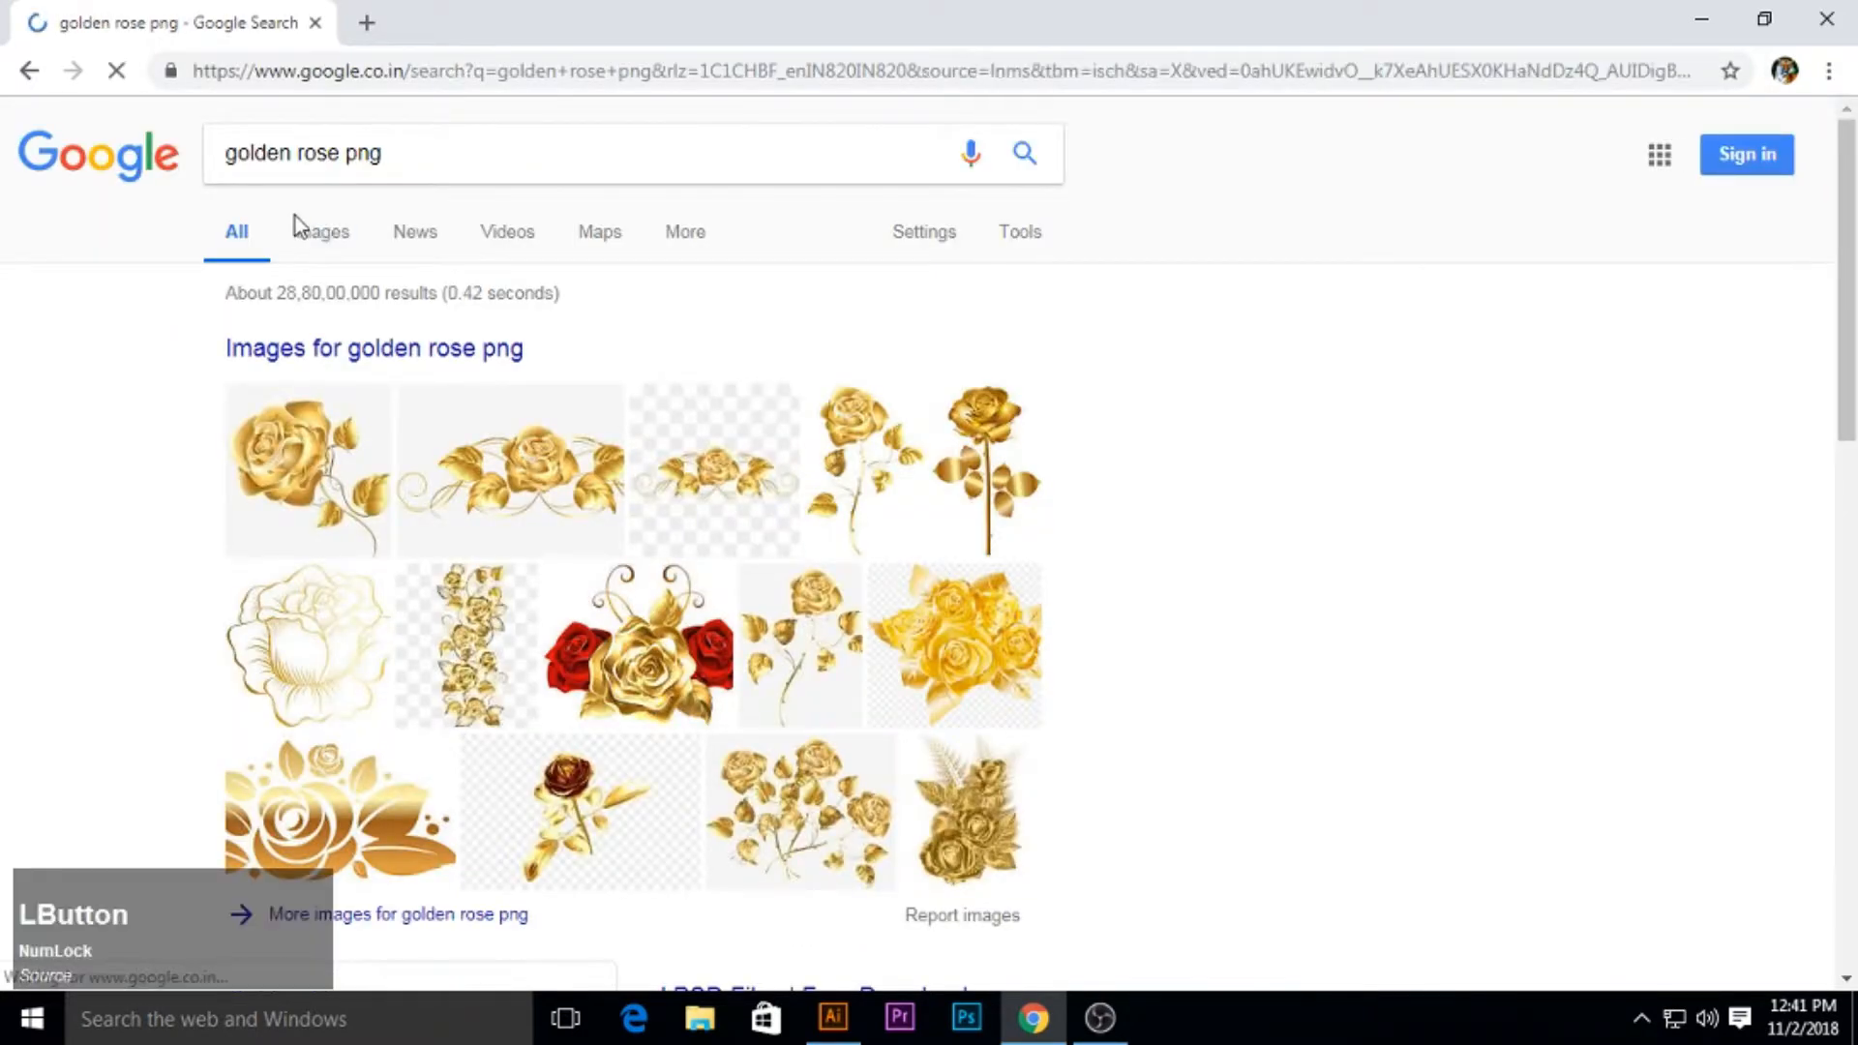
Find the "Garden roses Flower Gold" result from kisspng.com and copy its enlarged image.
scroll(858, 555, down, 4)
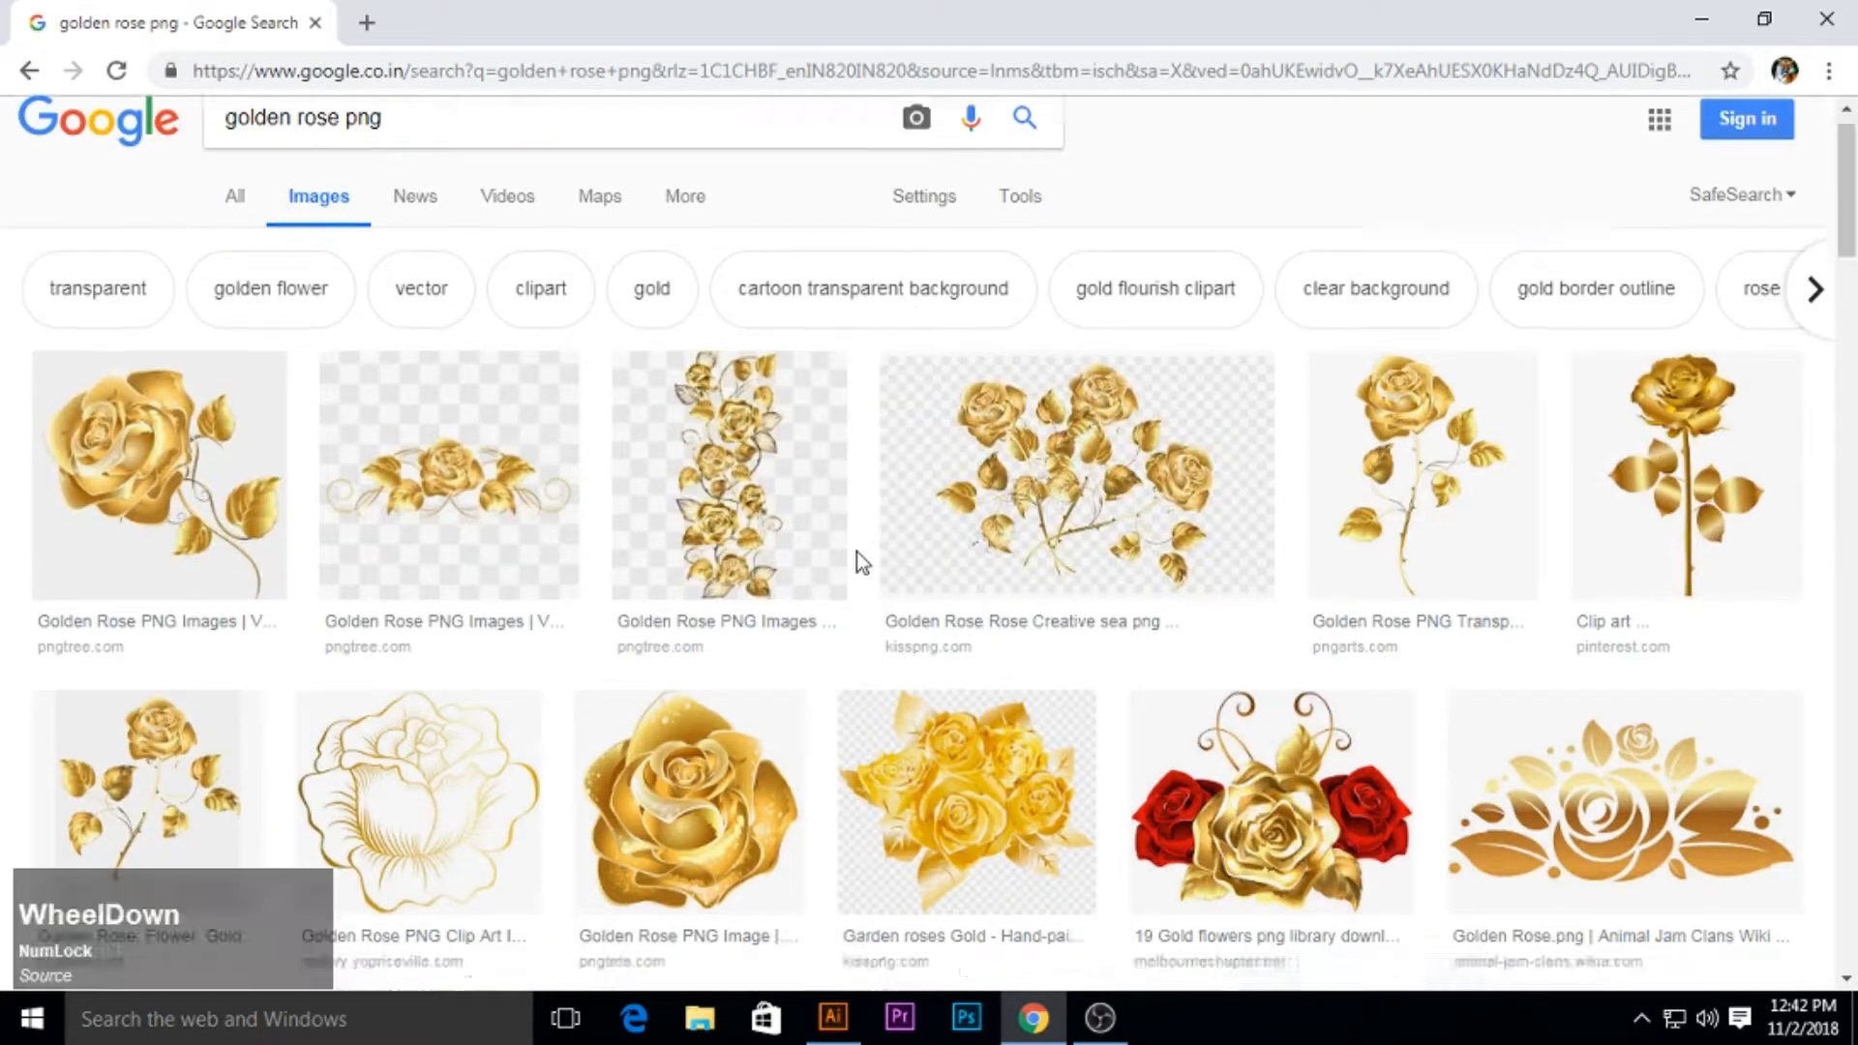
scroll(1048, 533, down, 5)
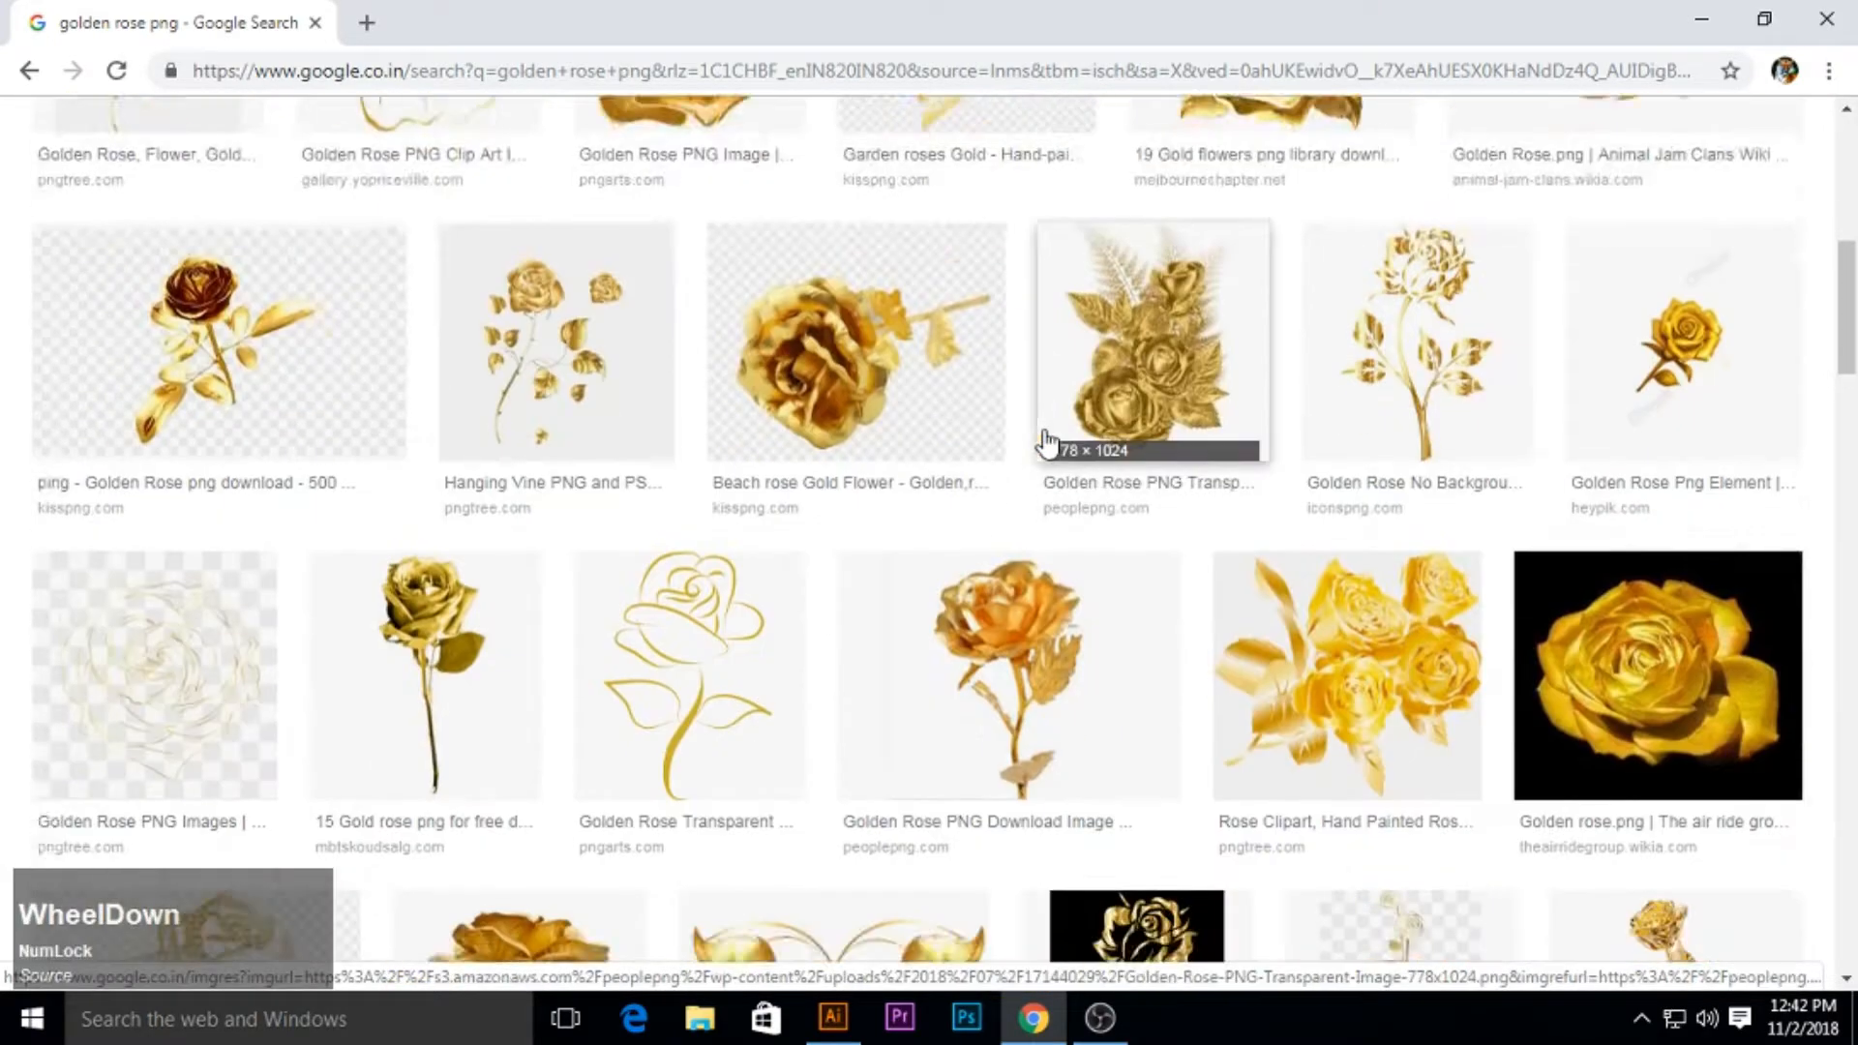
scroll(1048, 442, down, 8)
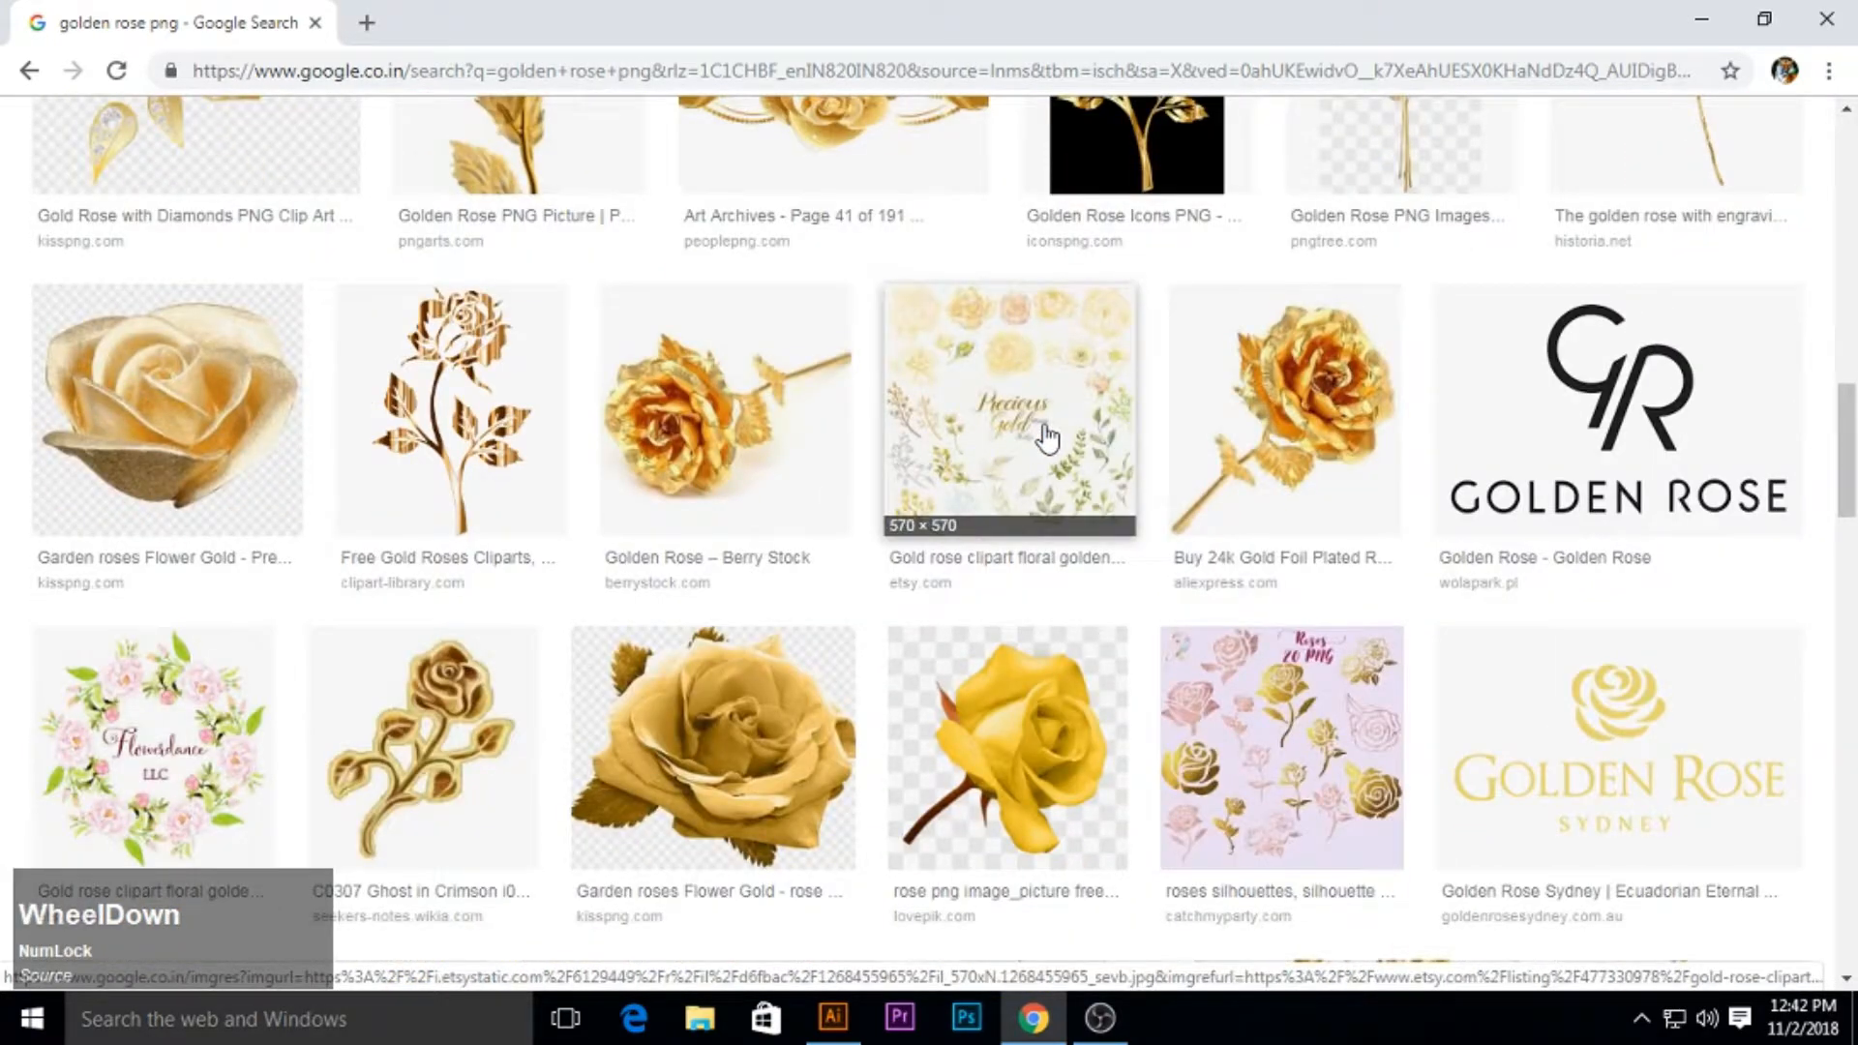
click(186, 419)
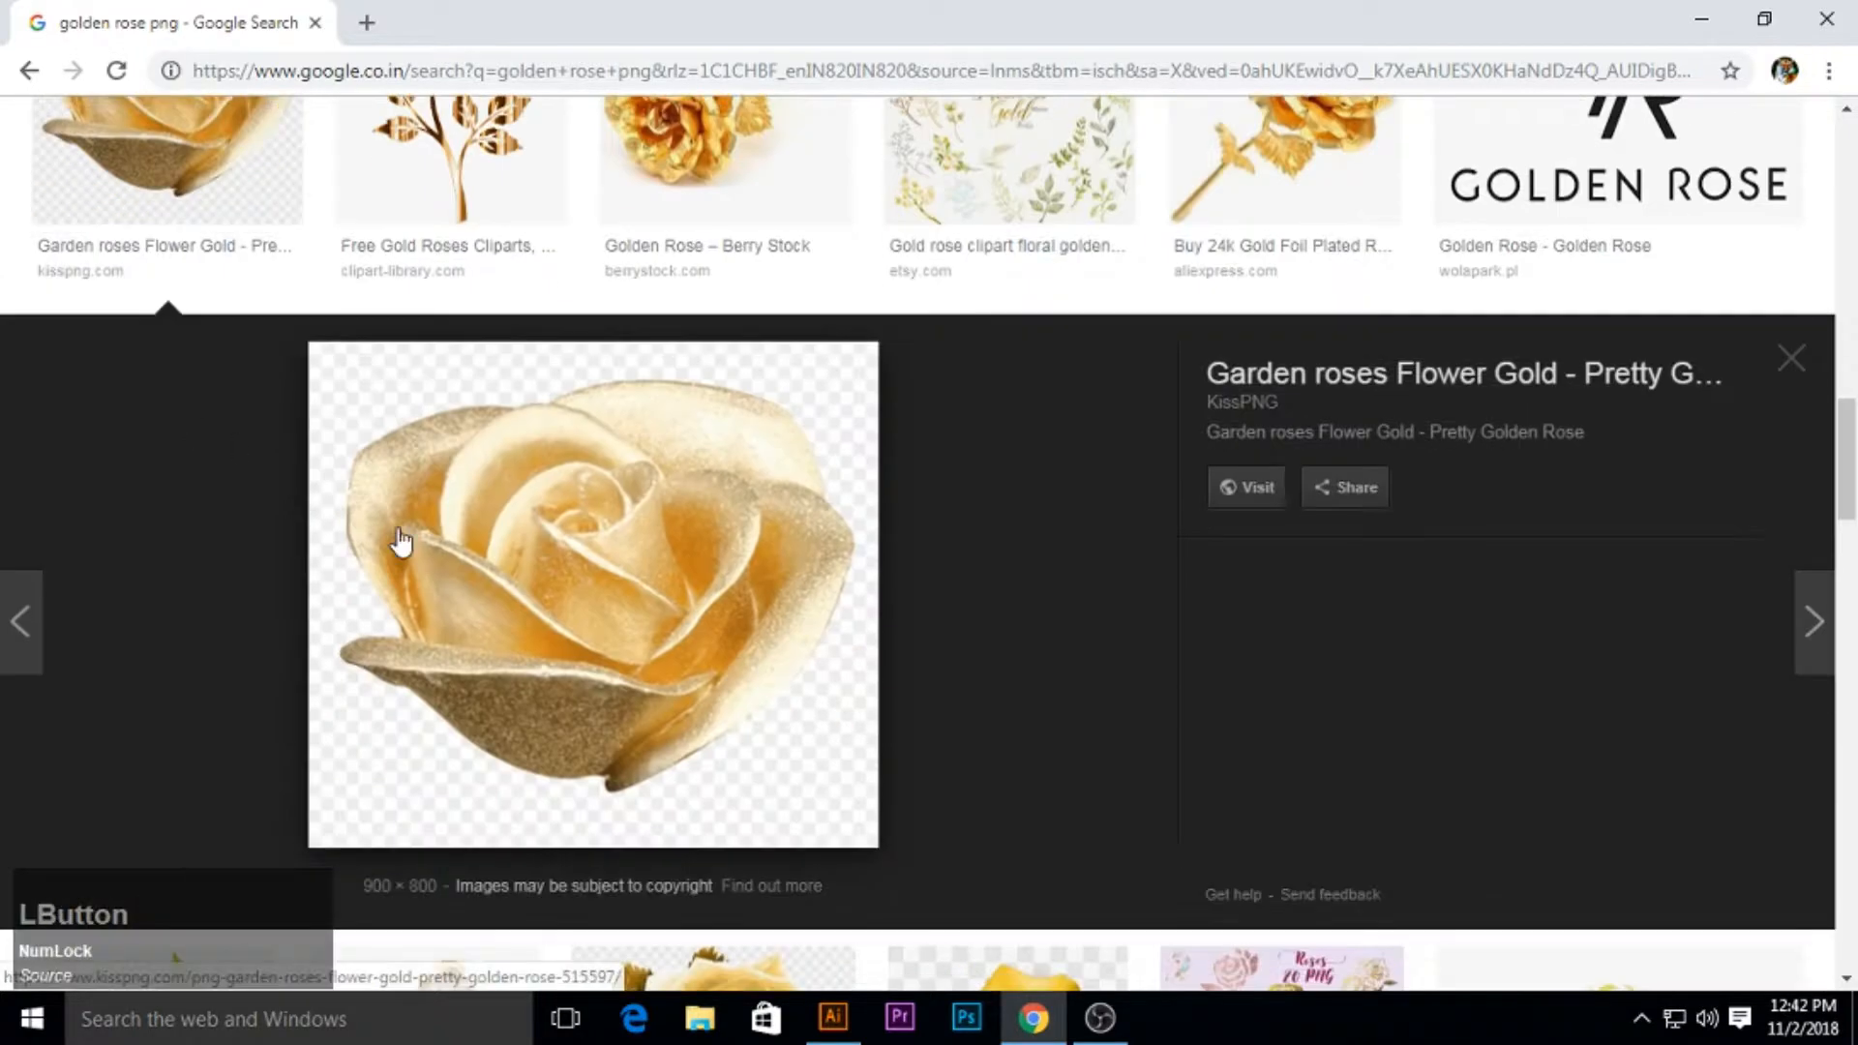
right_click(664, 584)
click(770, 846)
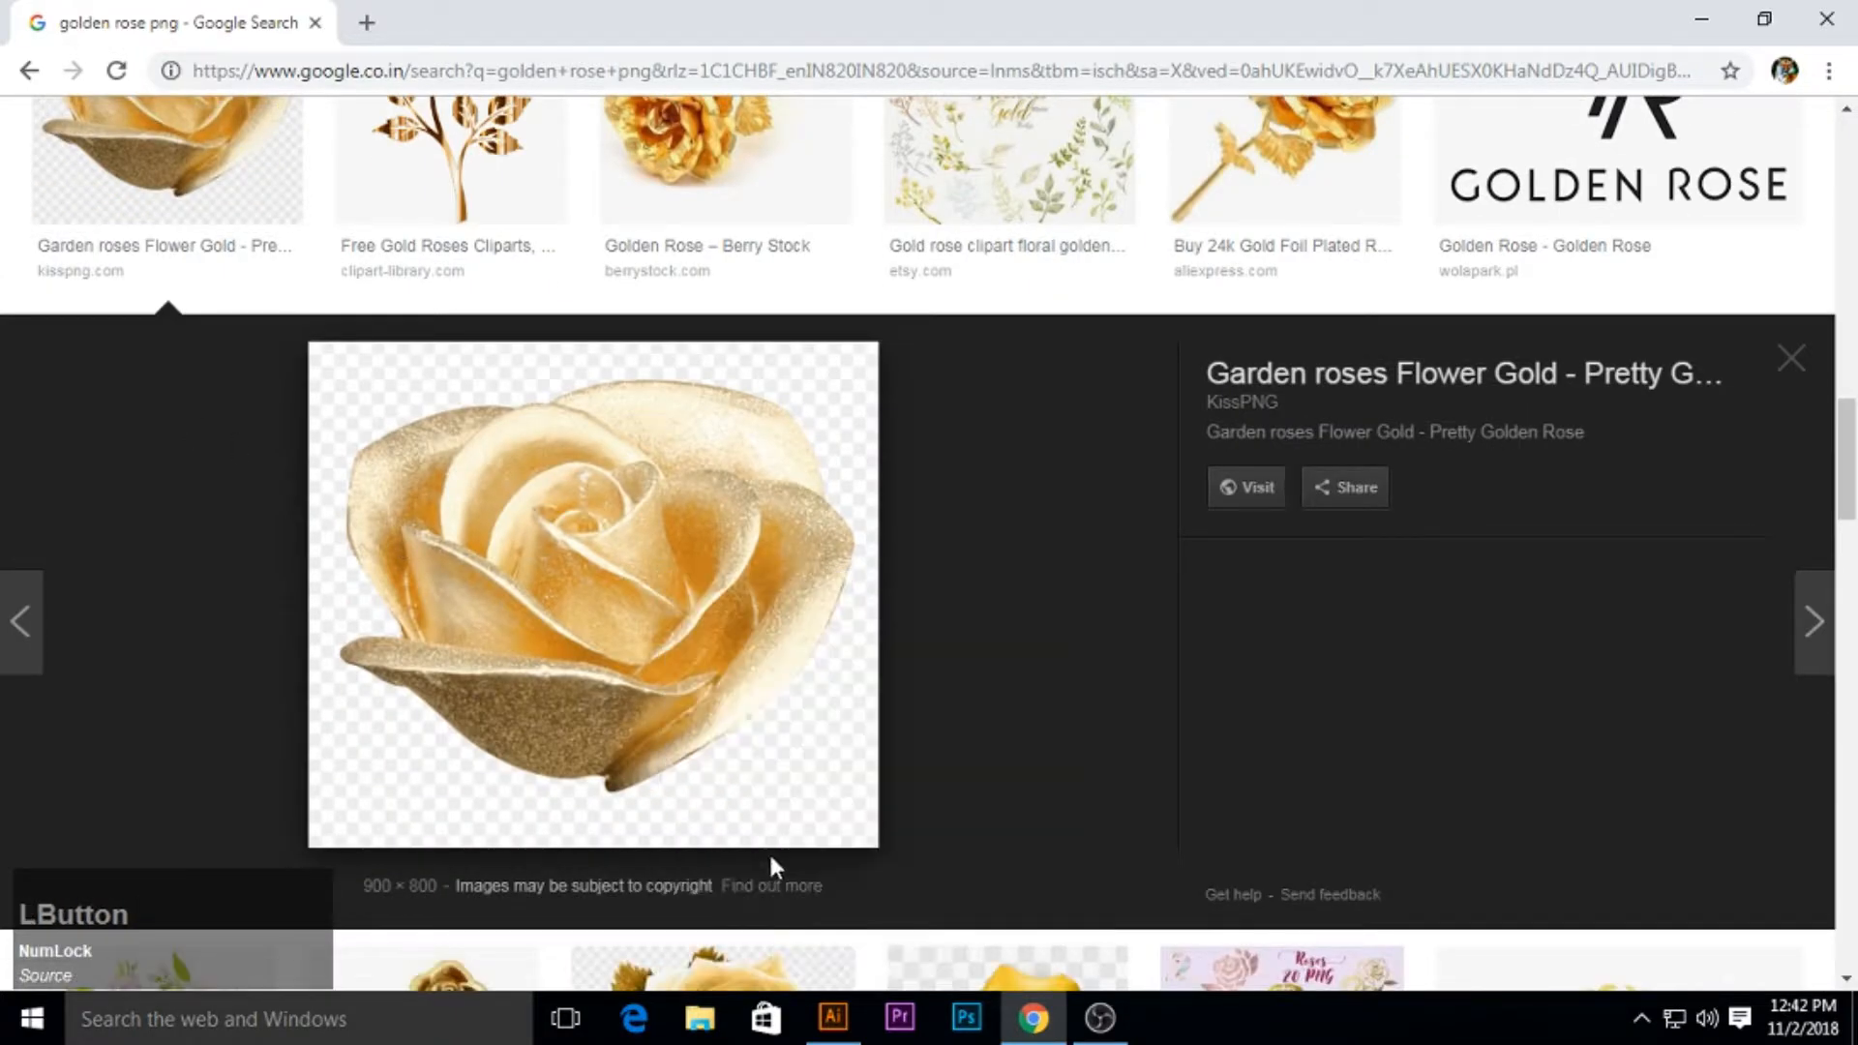
Switch back to Illustrator and paste the copied golden rose image into the bottle document.
click(842, 1032)
right_click(1007, 500)
click(124, 19)
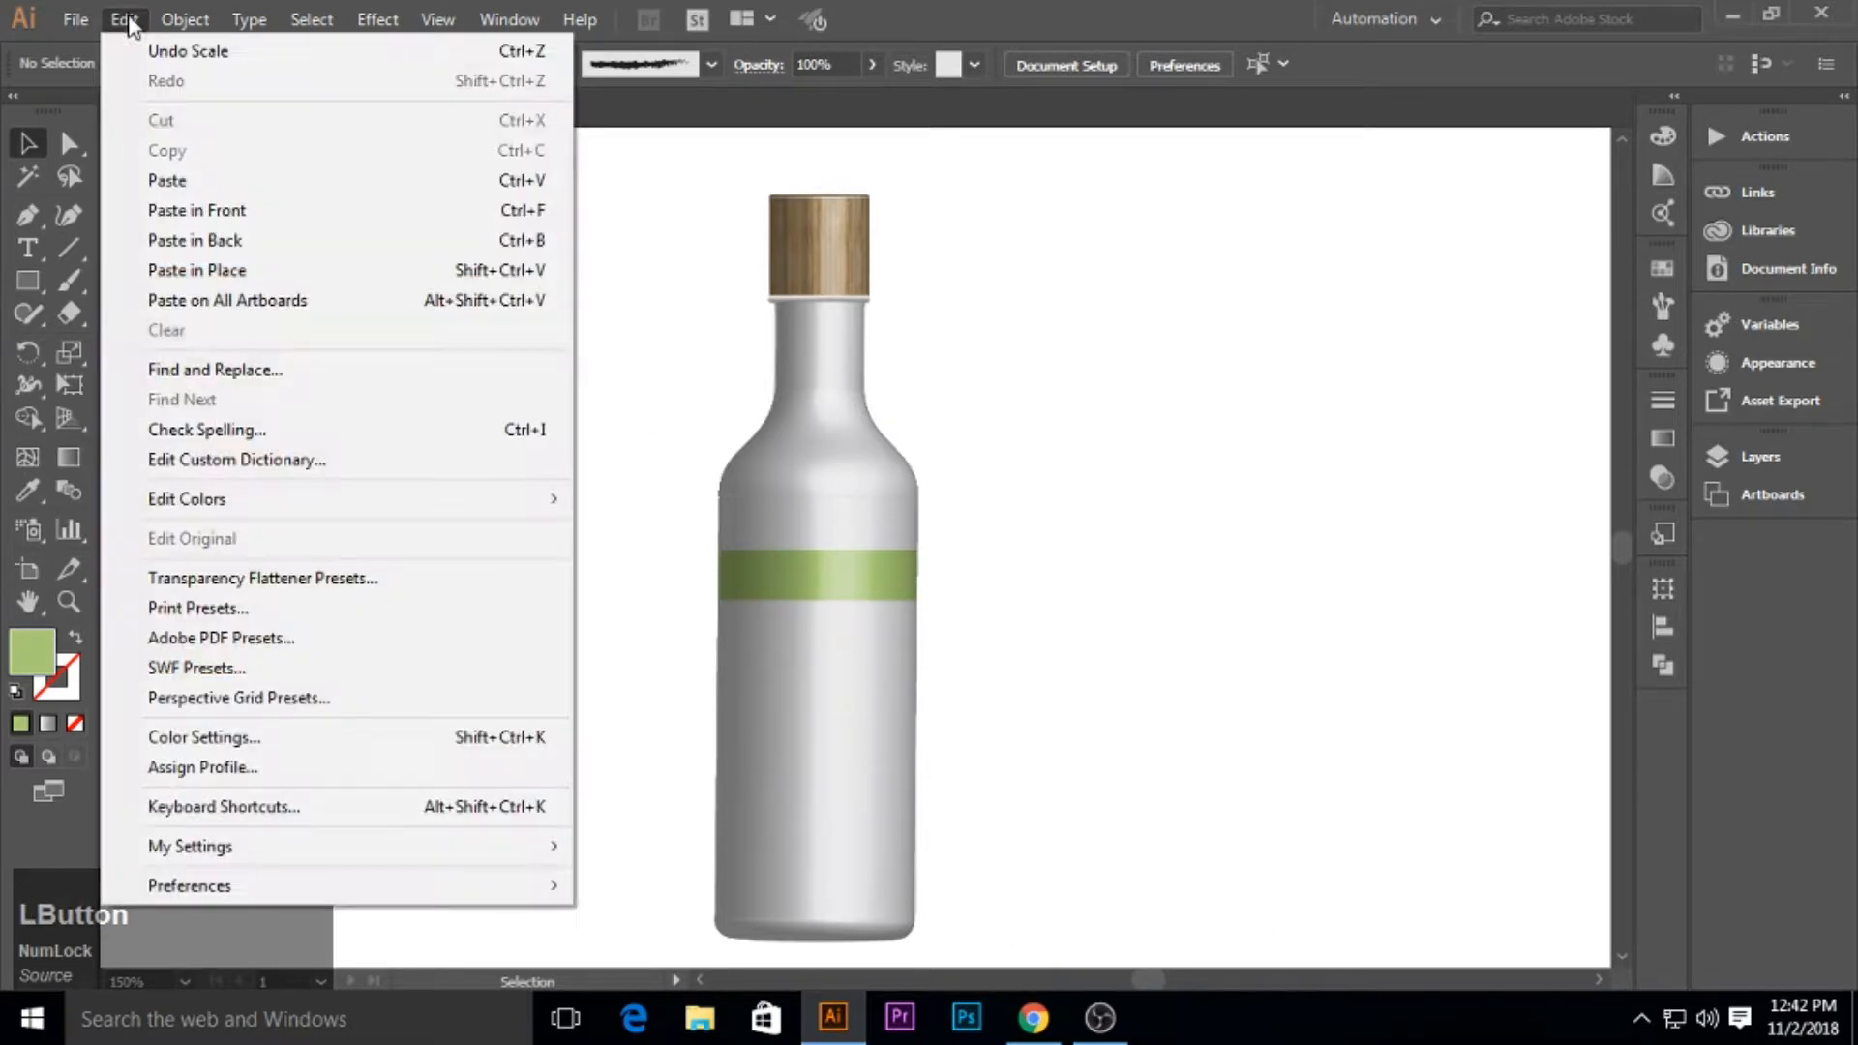
click(201, 189)
scroll(1132, 423, down, 1)
Scale the rose image down to about 2.36 by 2.10 in and move it to the empty area right of the bottle.
drag(1417, 704, 1380, 600)
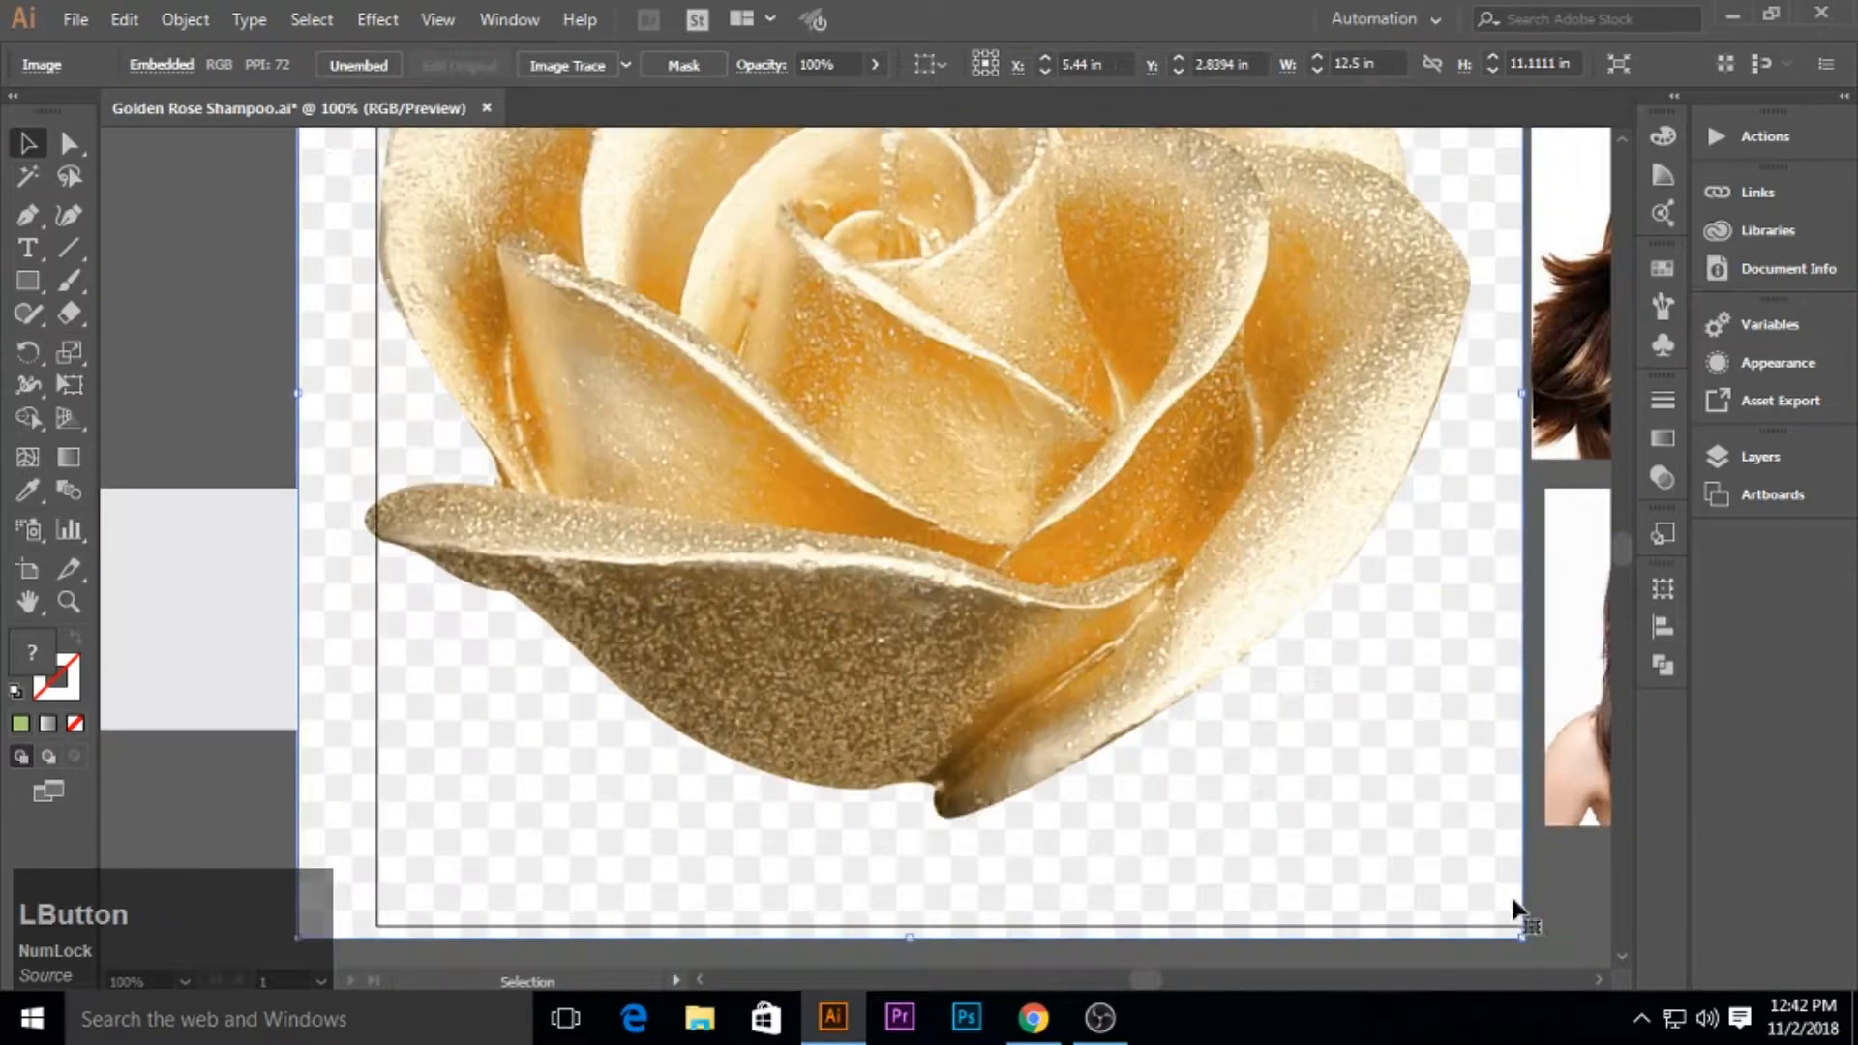
drag(1517, 934, 1059, 499)
scroll(952, 327, up, 1)
scroll(954, 300, down, 3)
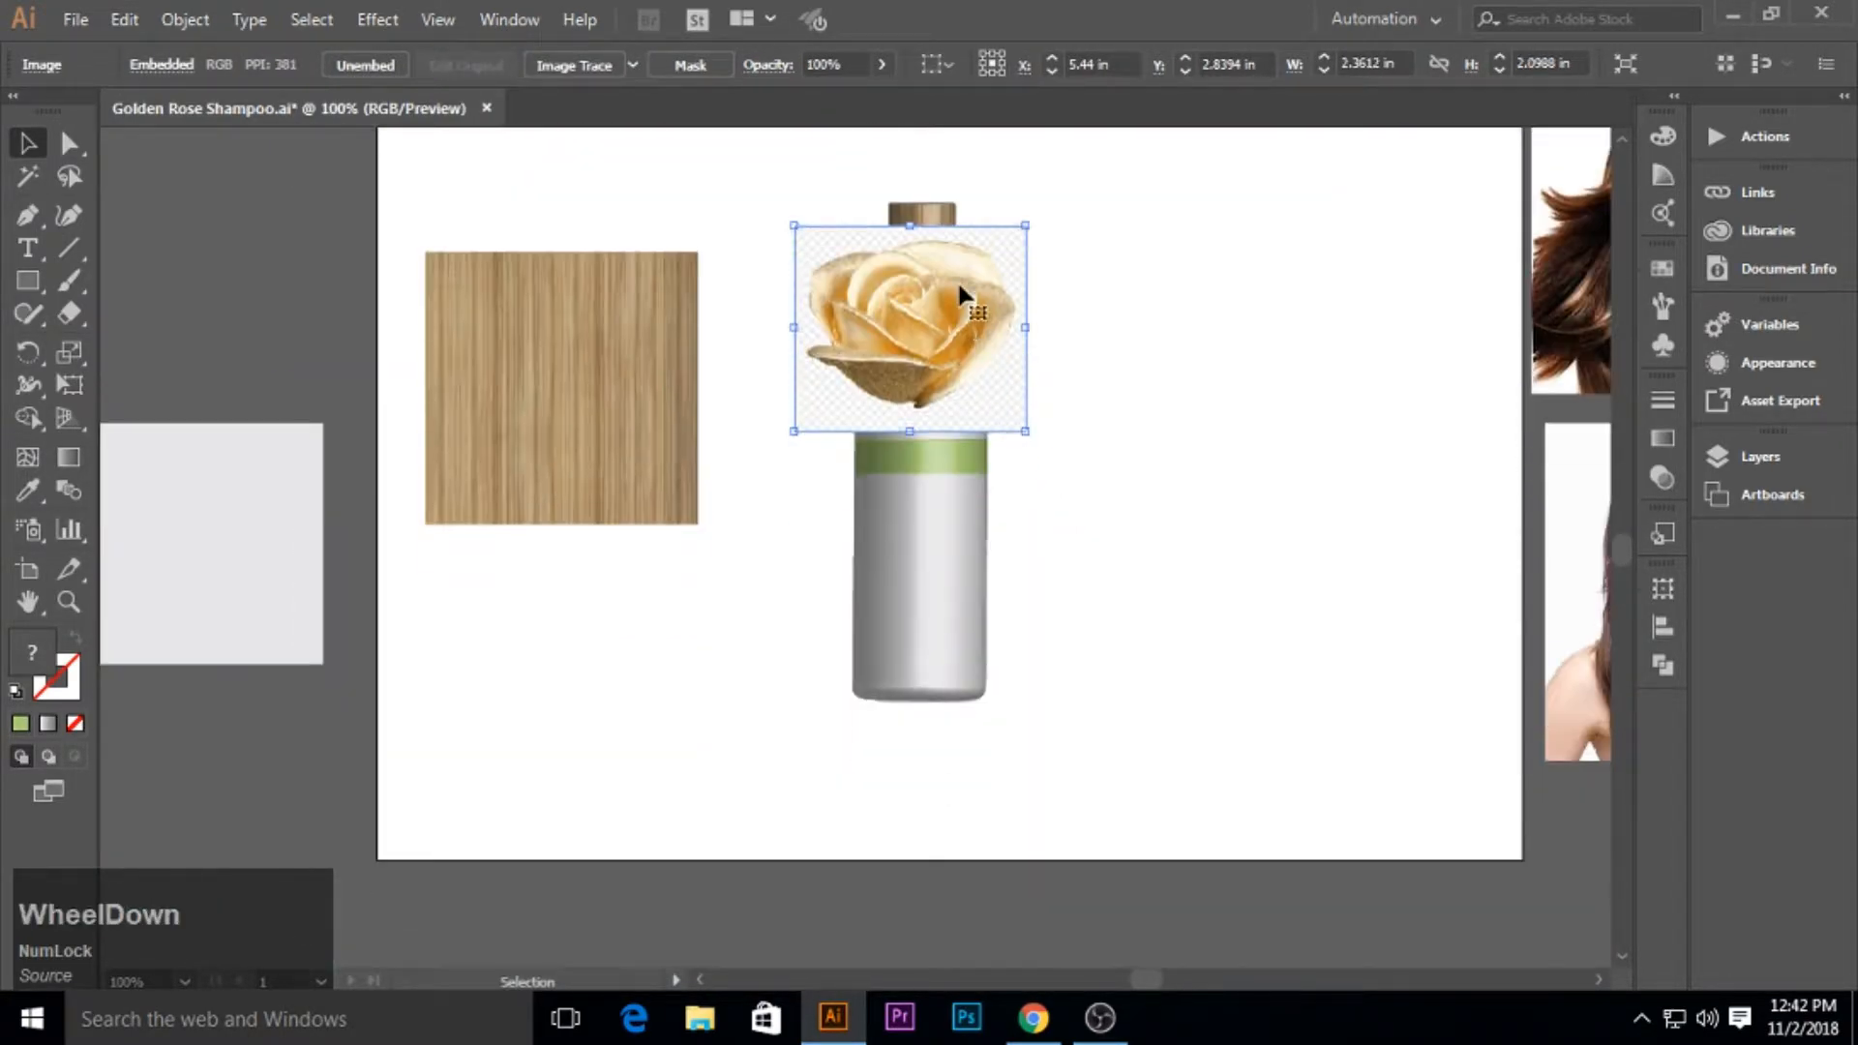
scroll(956, 283, up, 2)
drag(951, 431, 1231, 557)
scroll(1198, 426, up, 2)
scroll(1188, 377, up, 1)
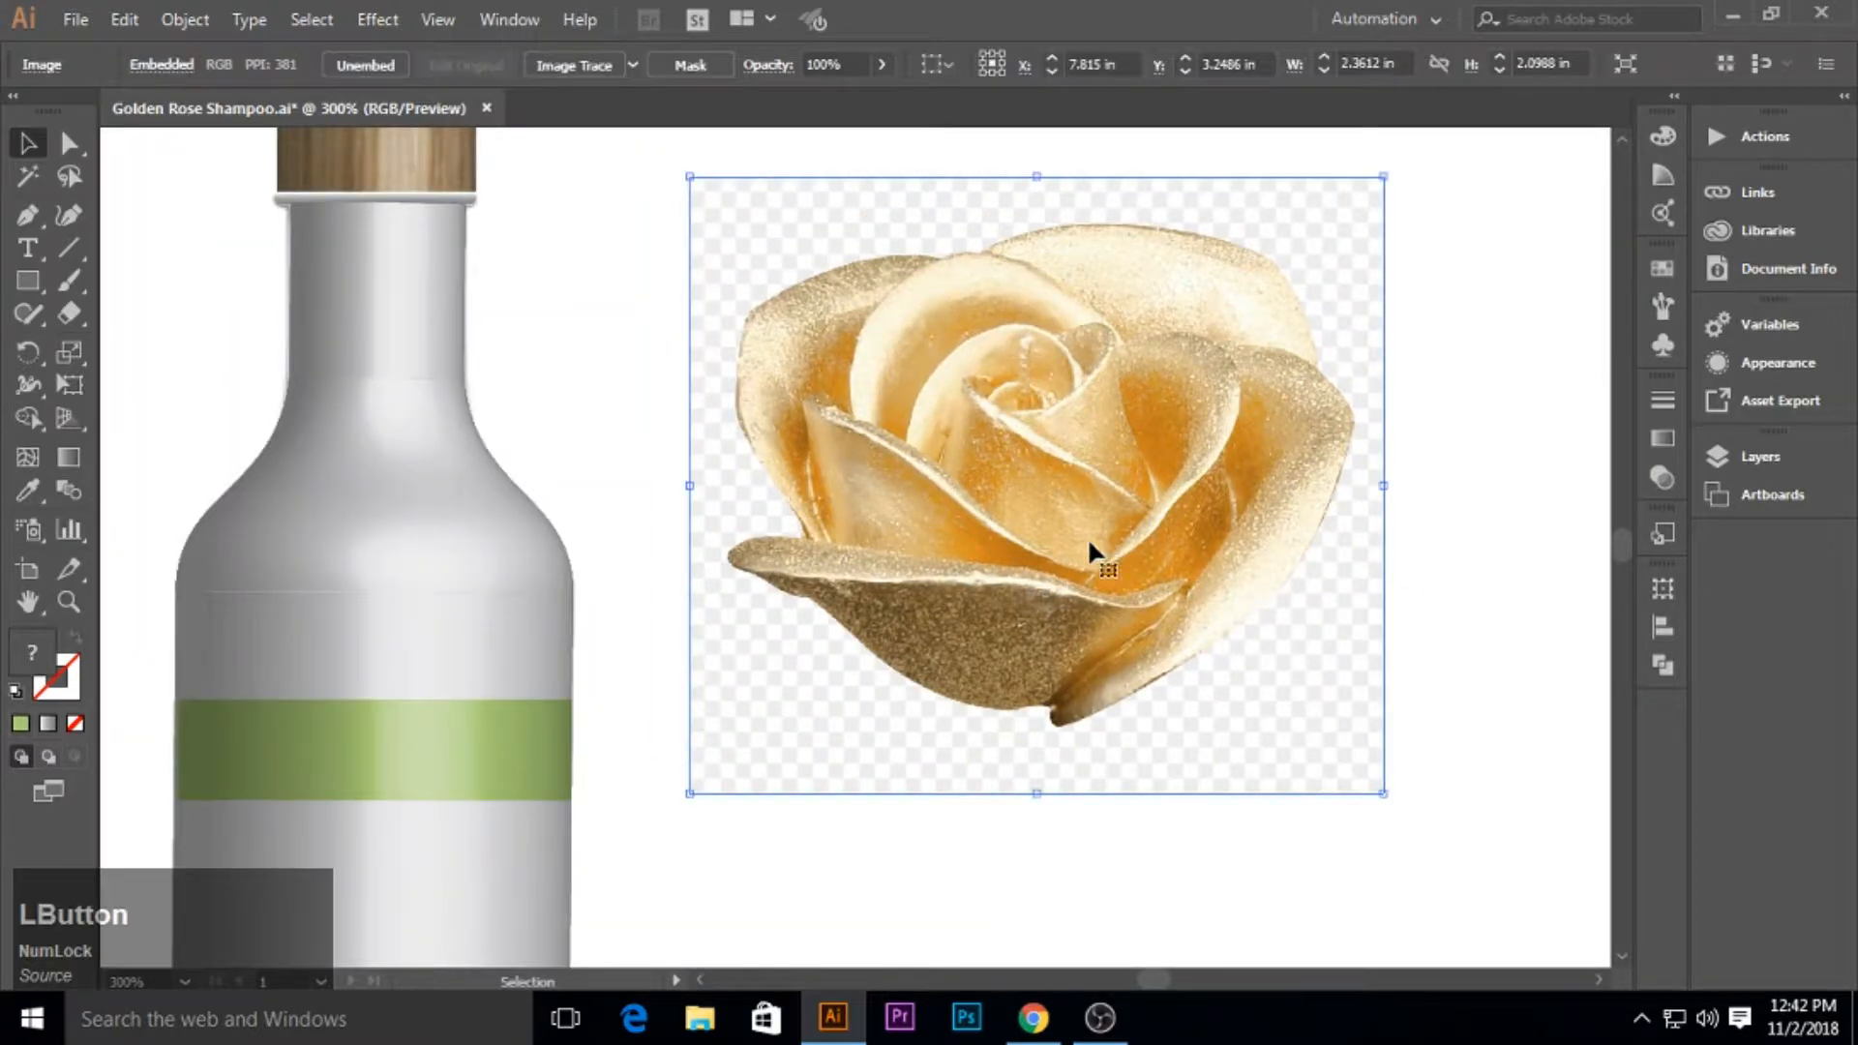
Start a Pen outline along the rose's left and upper-left petals, using no fill and a black stroke.
key(p)
drag(807, 535, 762, 467)
drag(748, 311, 750, 311)
drag(939, 258, 21, 688)
click(17, 693)
click(74, 722)
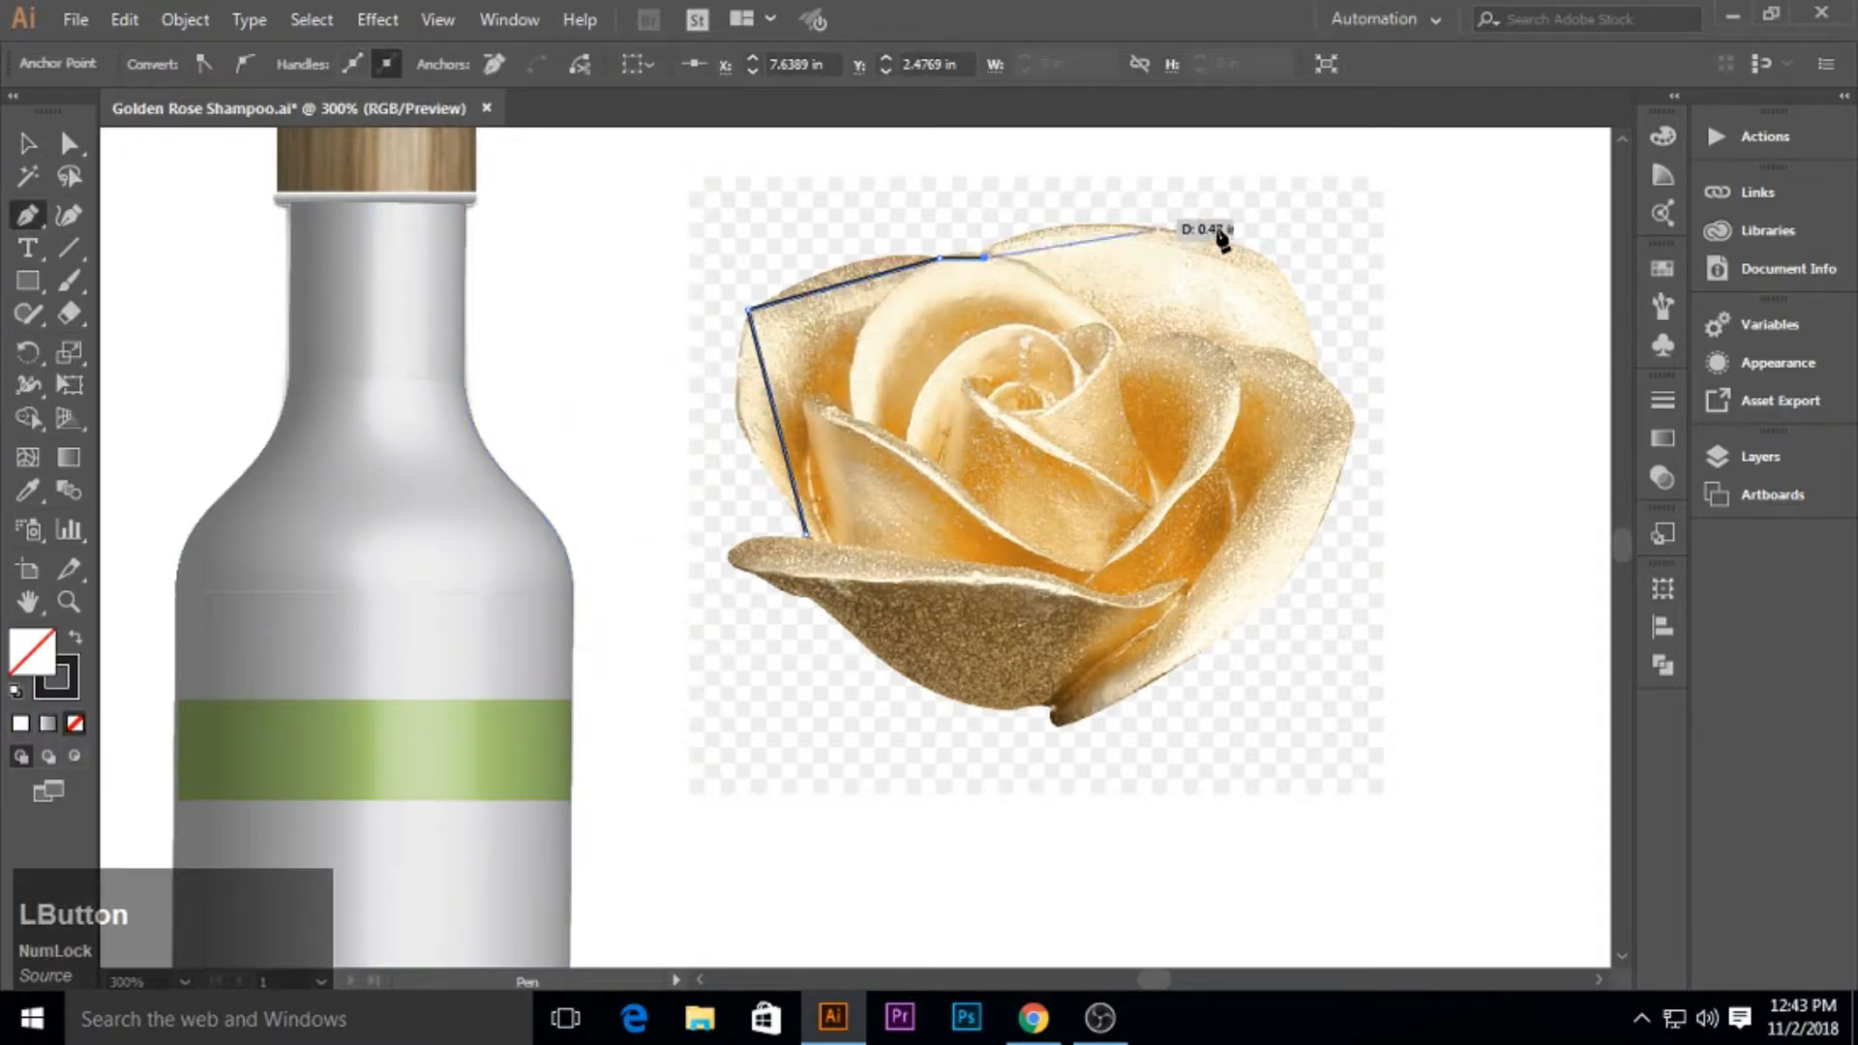
Continue the Pen outline down the rose's right side, around the base and left petal tip, and close it at the starting anchor.
click(1270, 257)
click(1311, 361)
click(1352, 414)
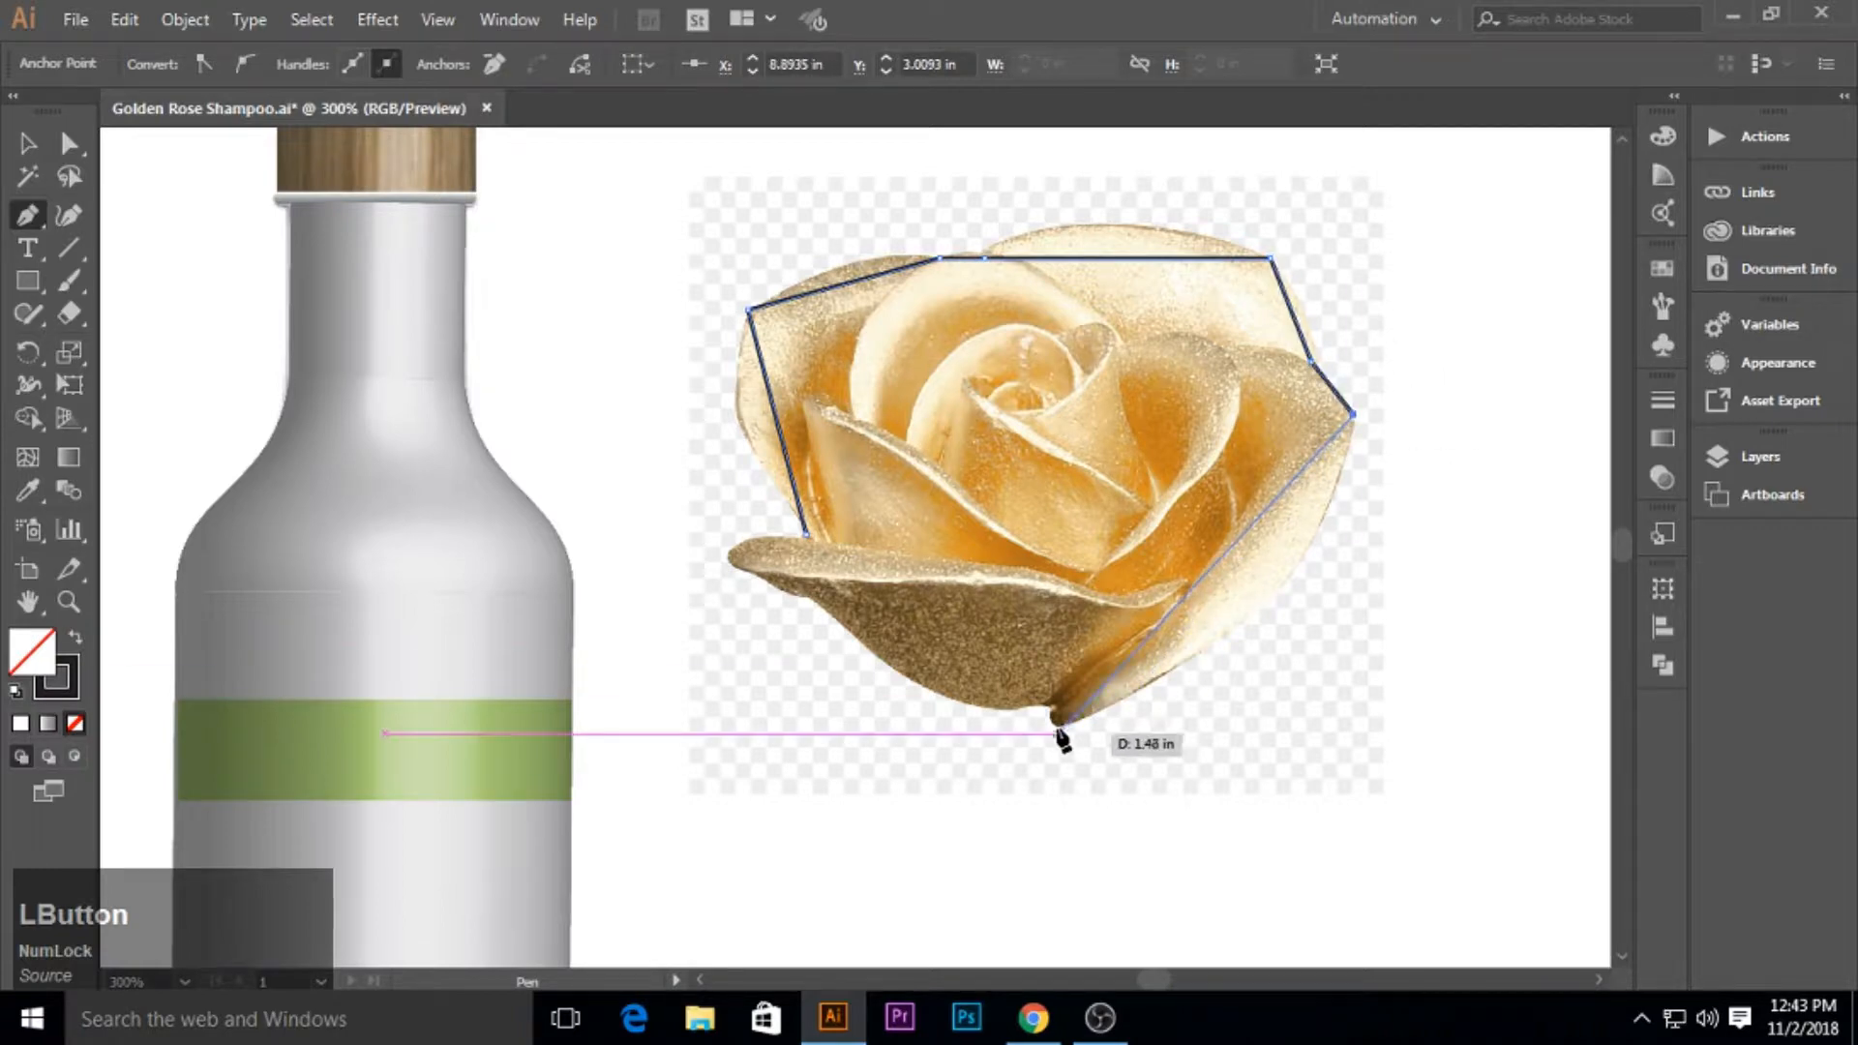
click(1058, 721)
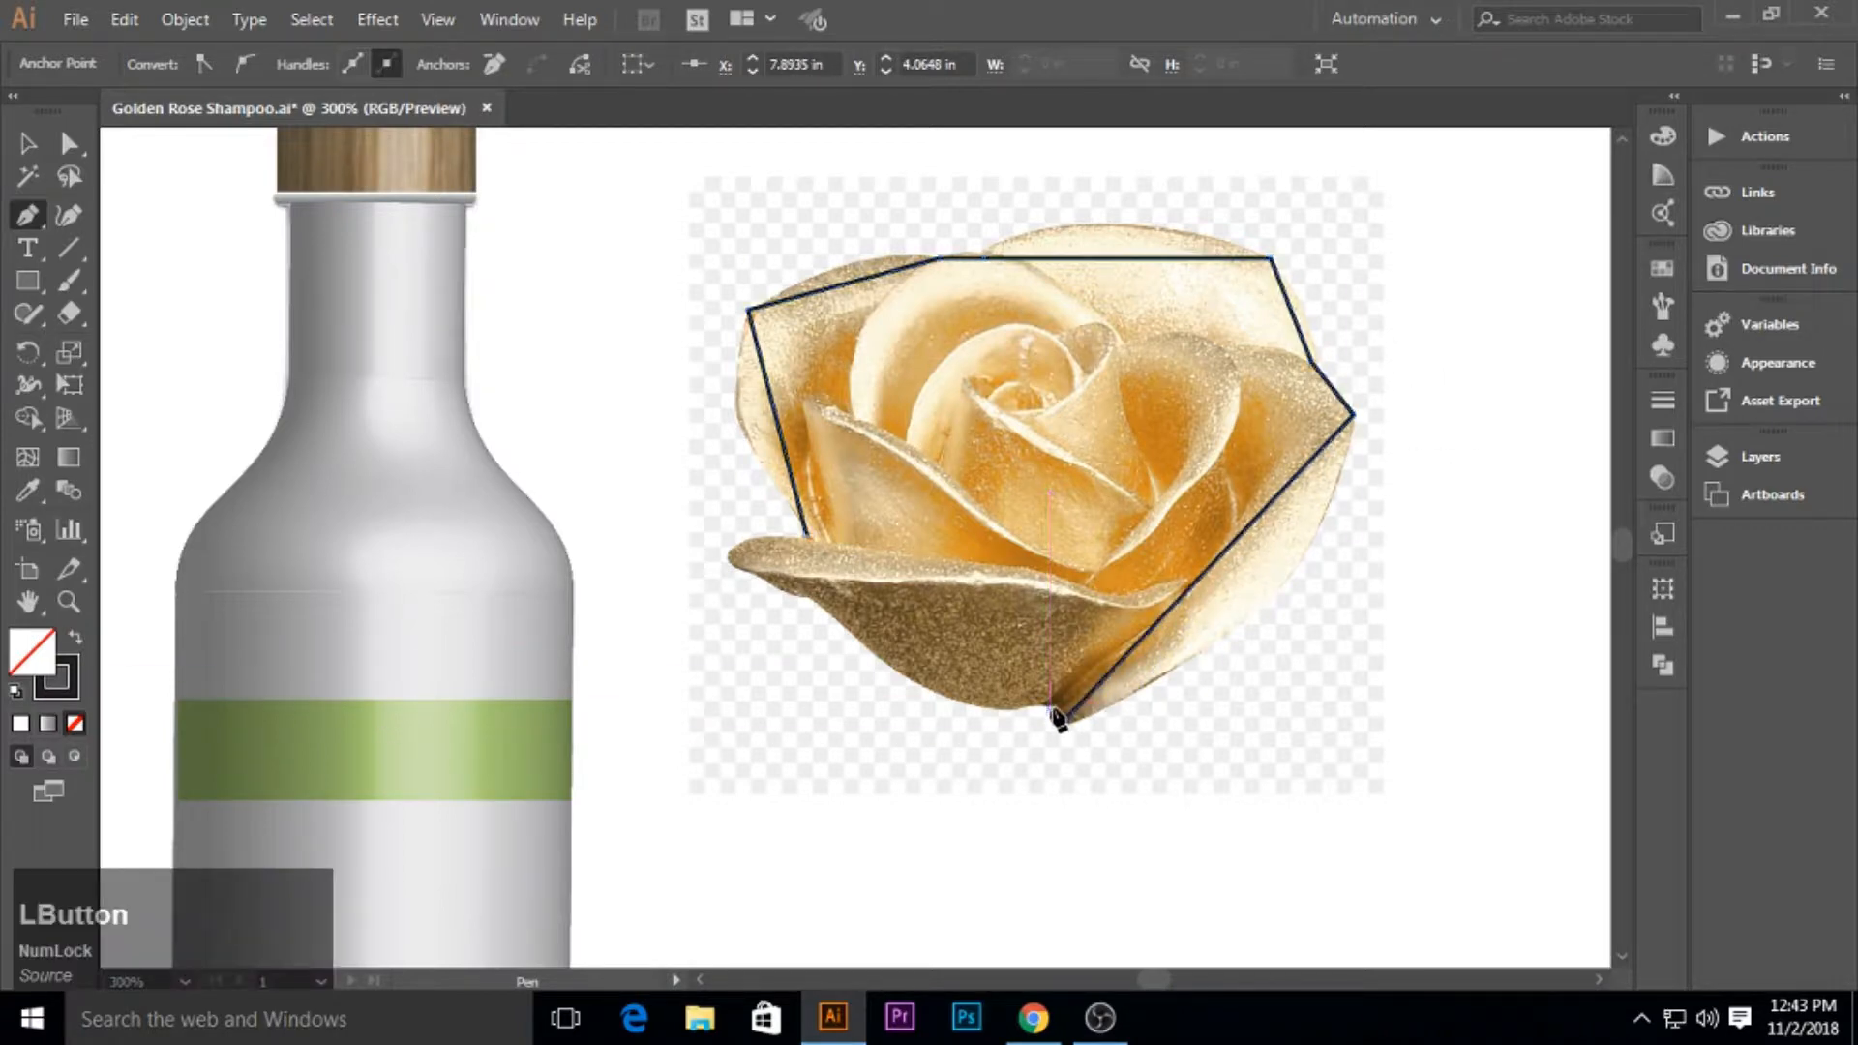
click(1014, 710)
click(807, 596)
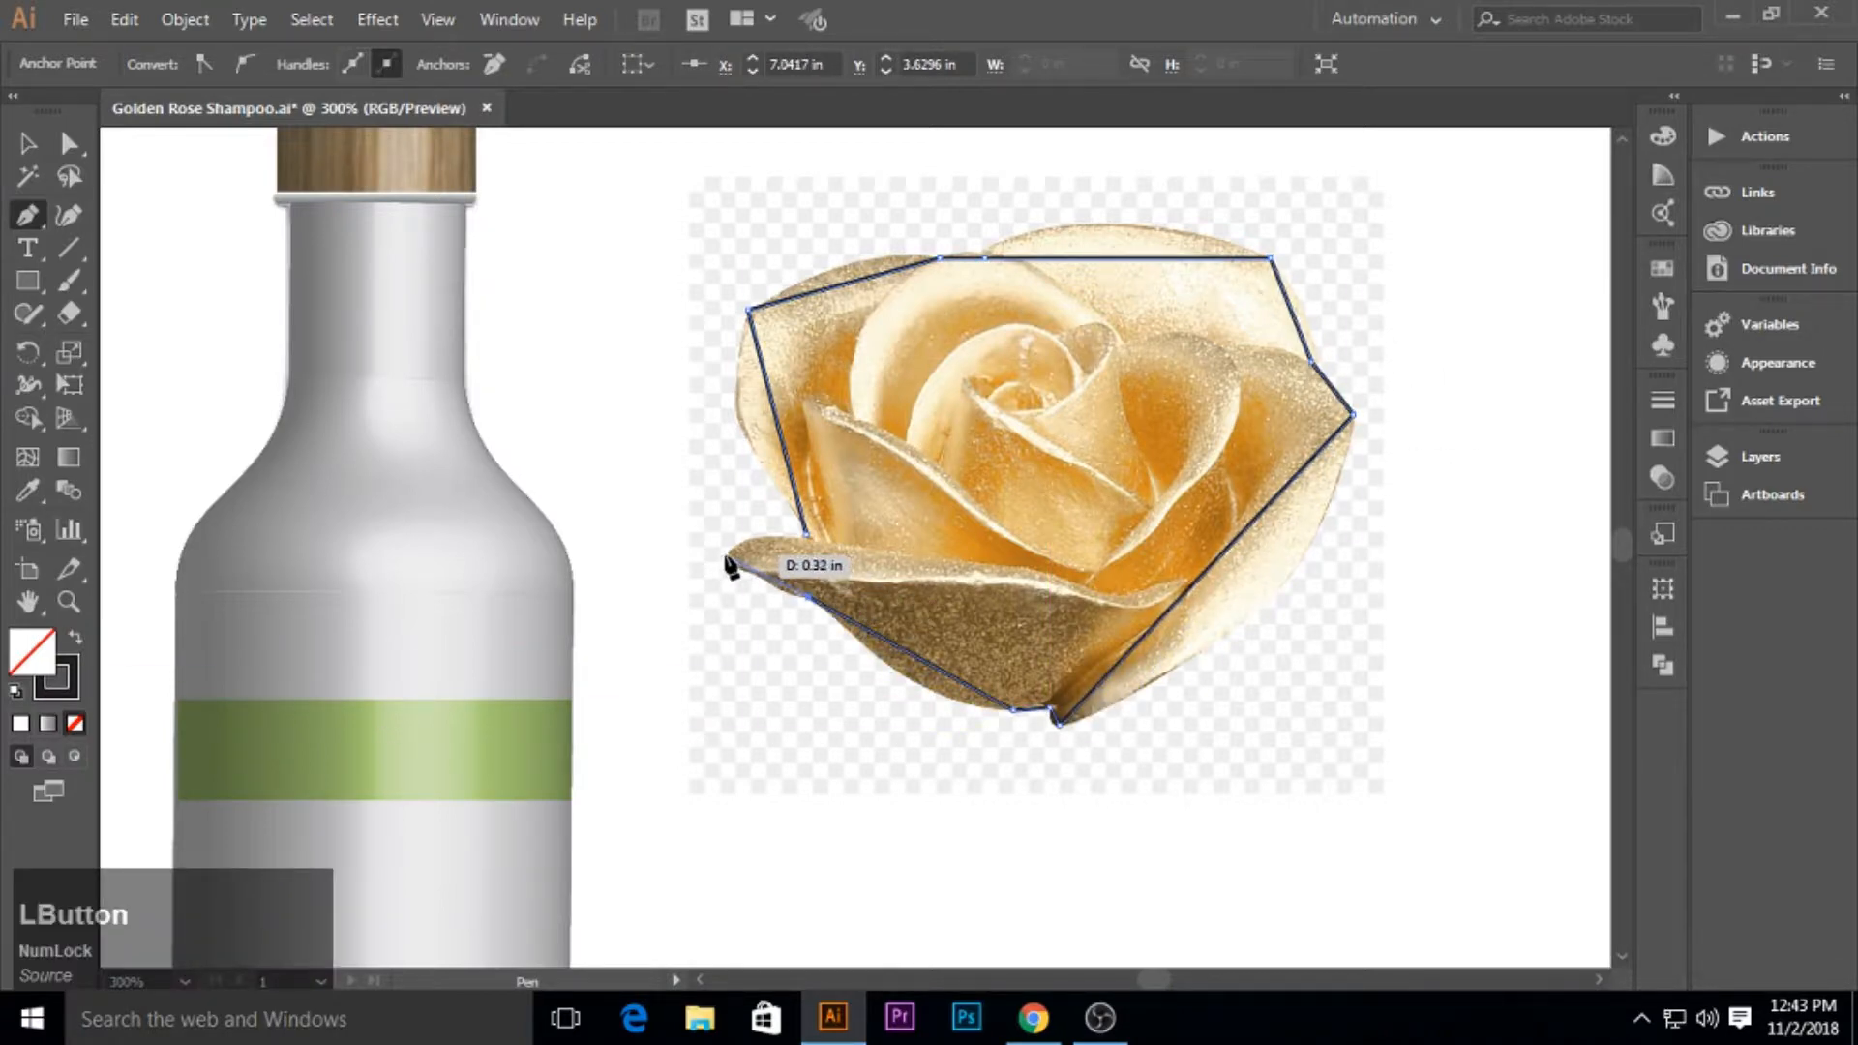
click(757, 574)
click(747, 538)
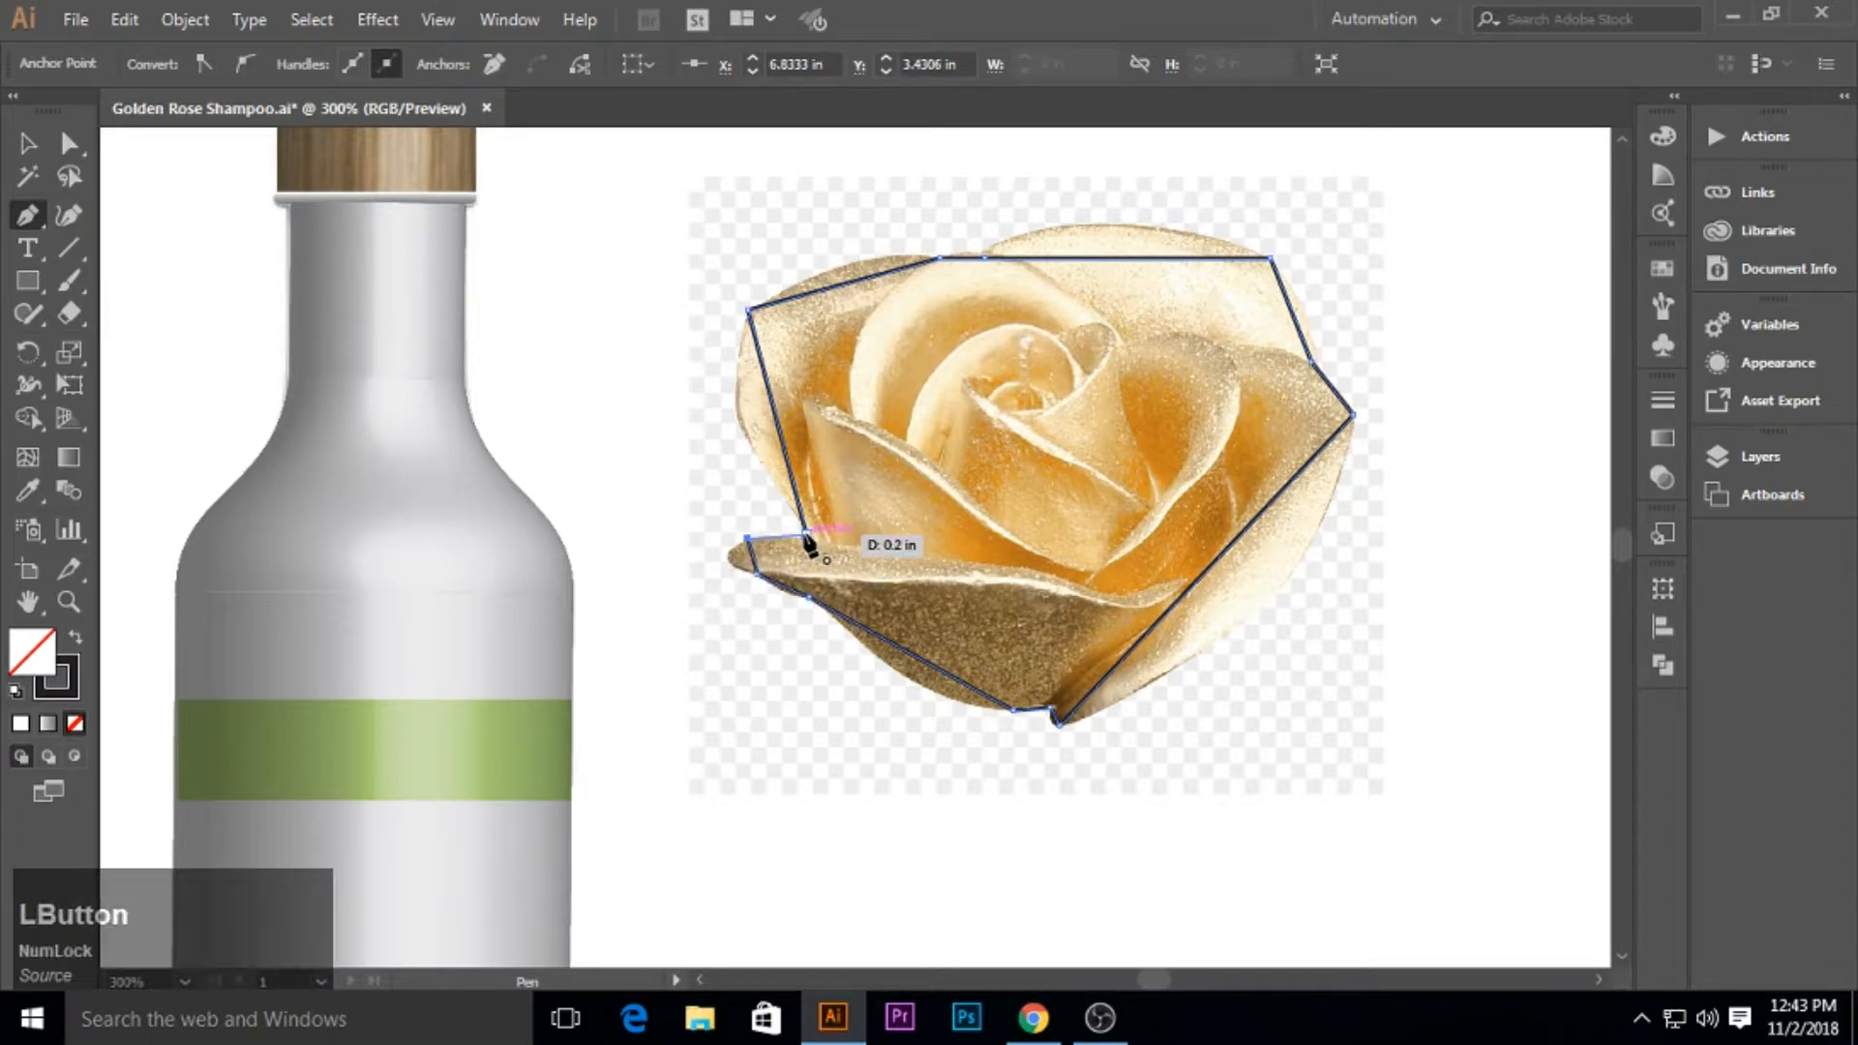
click(807, 535)
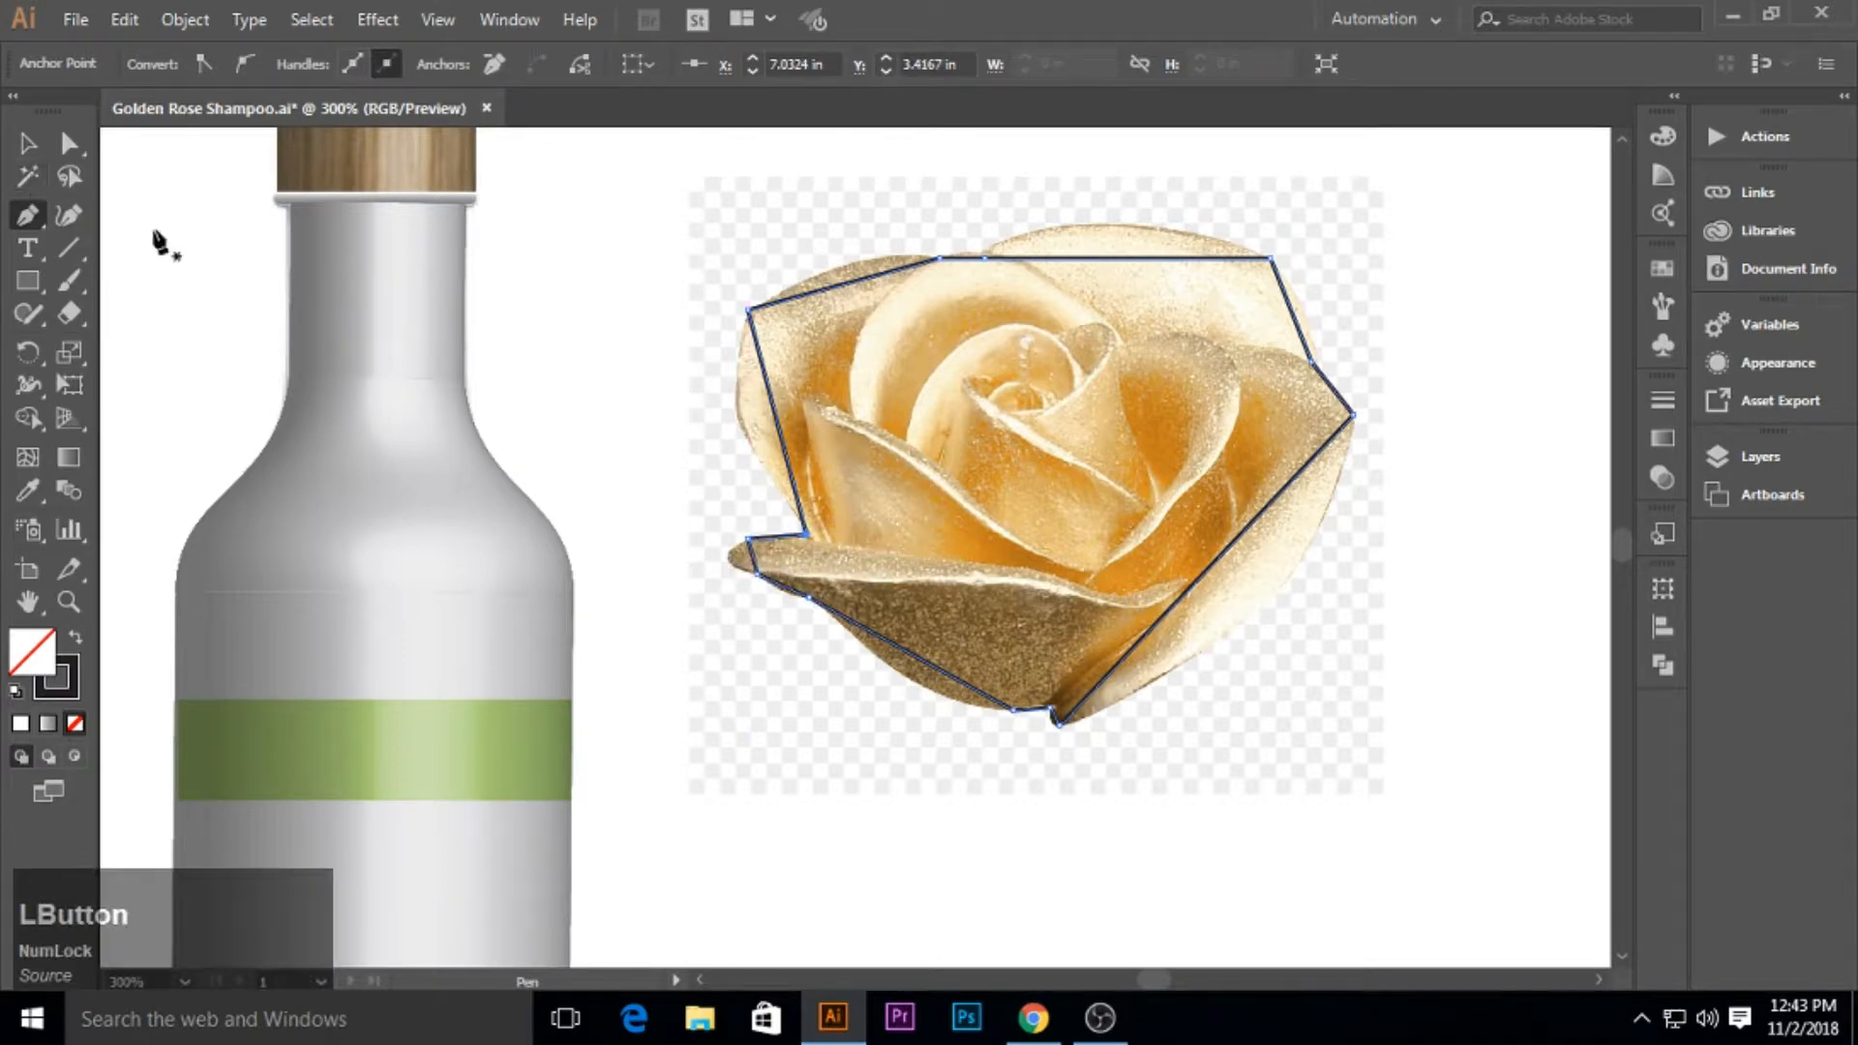
Switch to the Anchor Point tool and curve the outline's top and right segments to follow the rose's petals.
drag(26, 225, 107, 316)
drag(830, 290, 1108, 232)
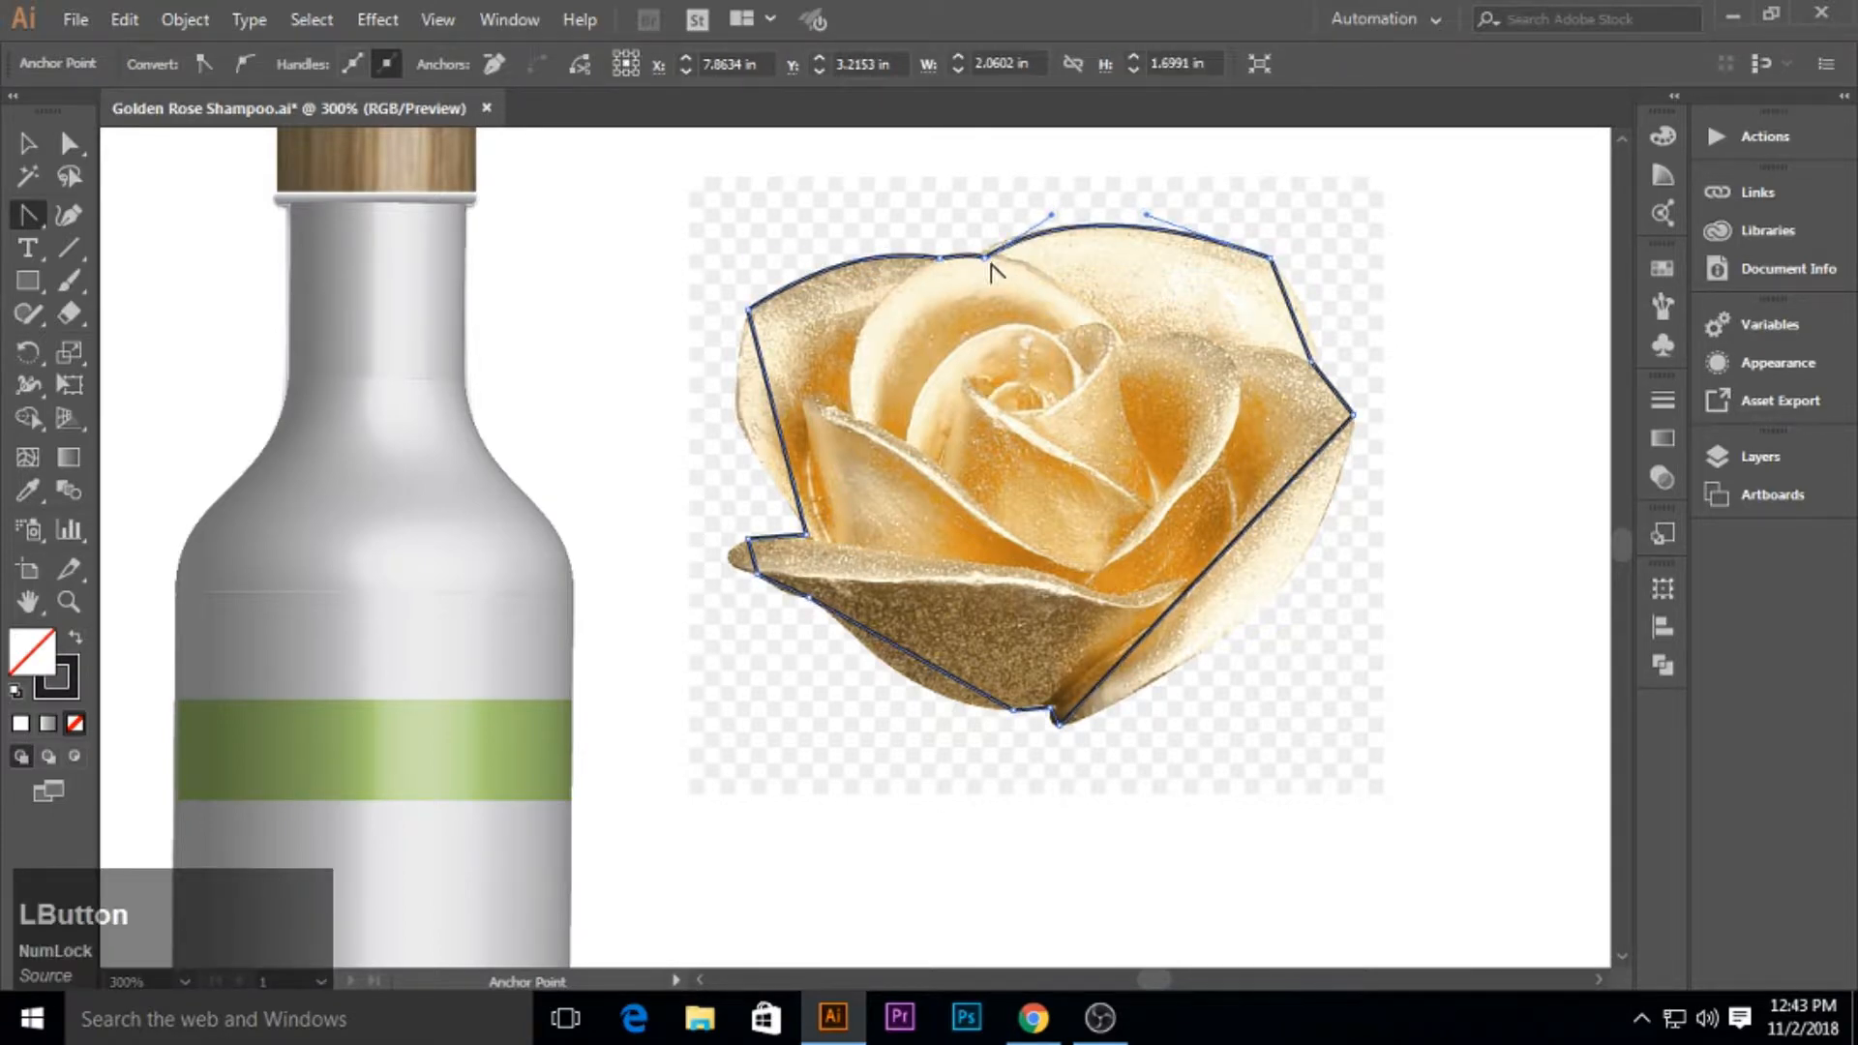
drag(978, 259, 974, 261)
drag(1296, 331, 1314, 322)
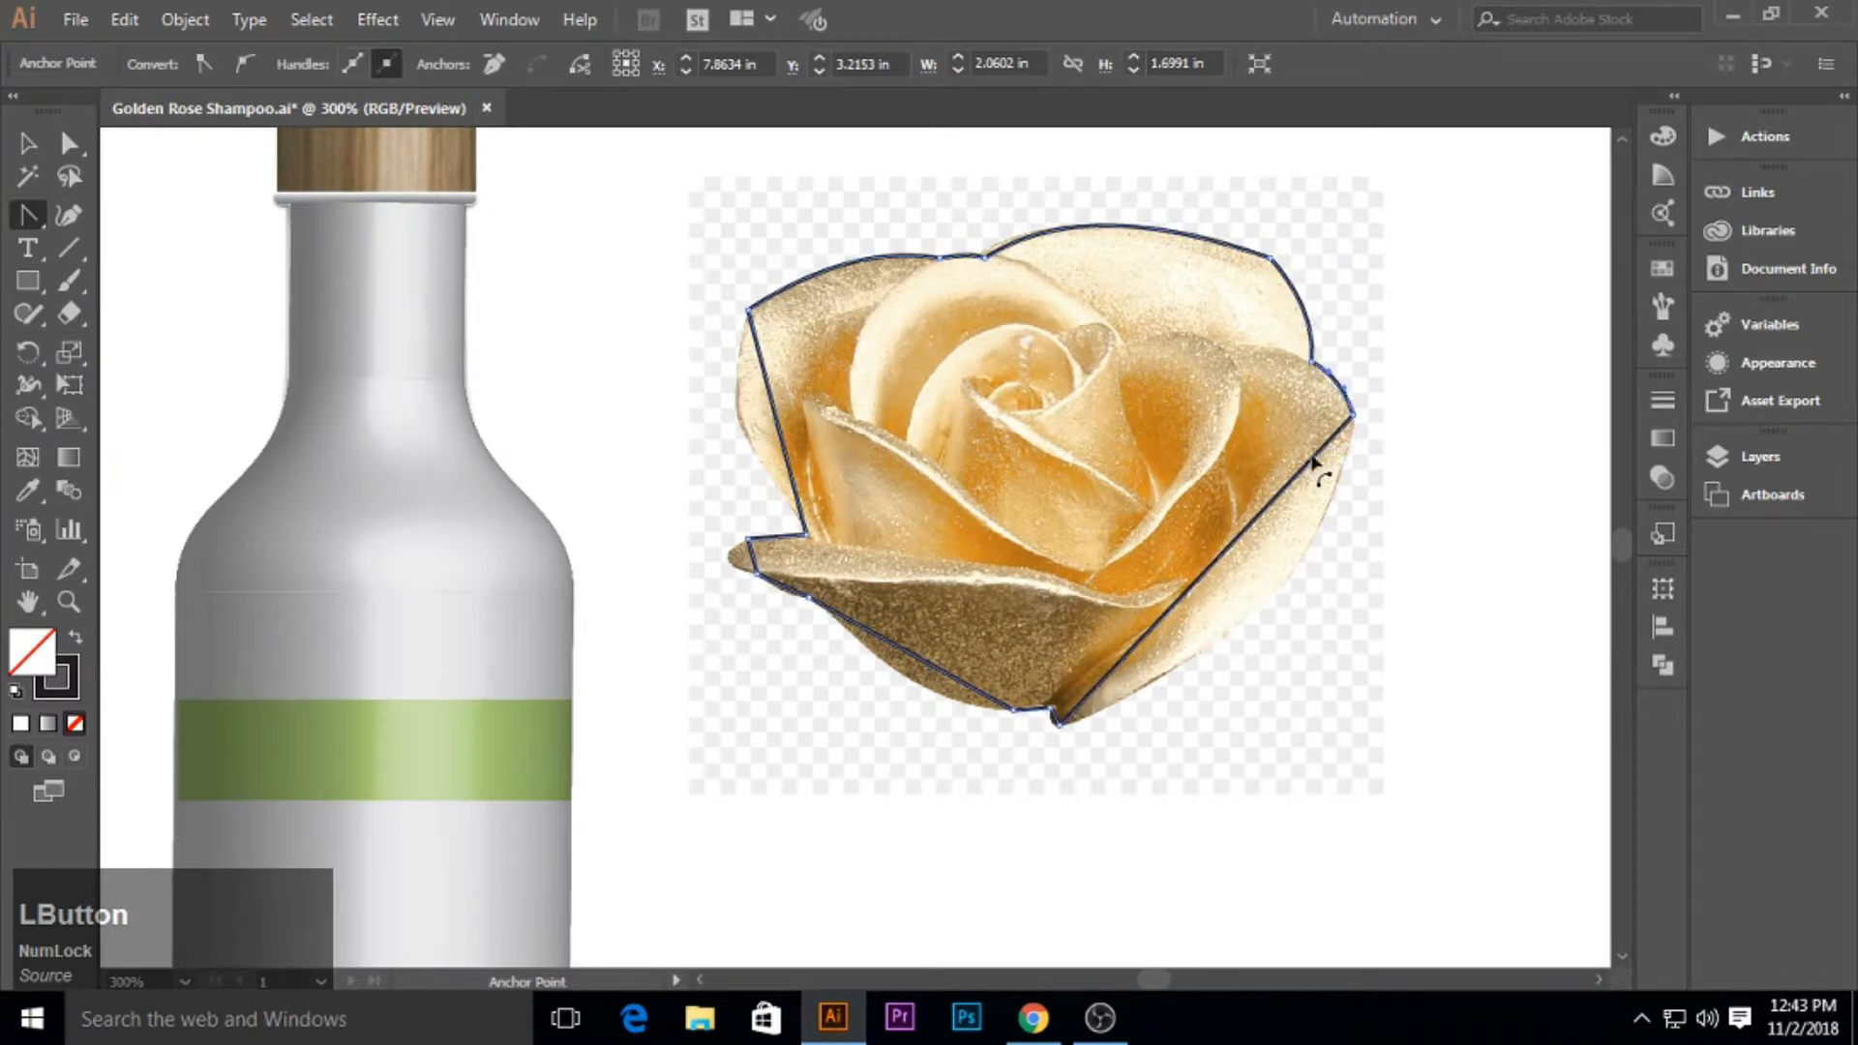
drag(1248, 523, 1277, 595)
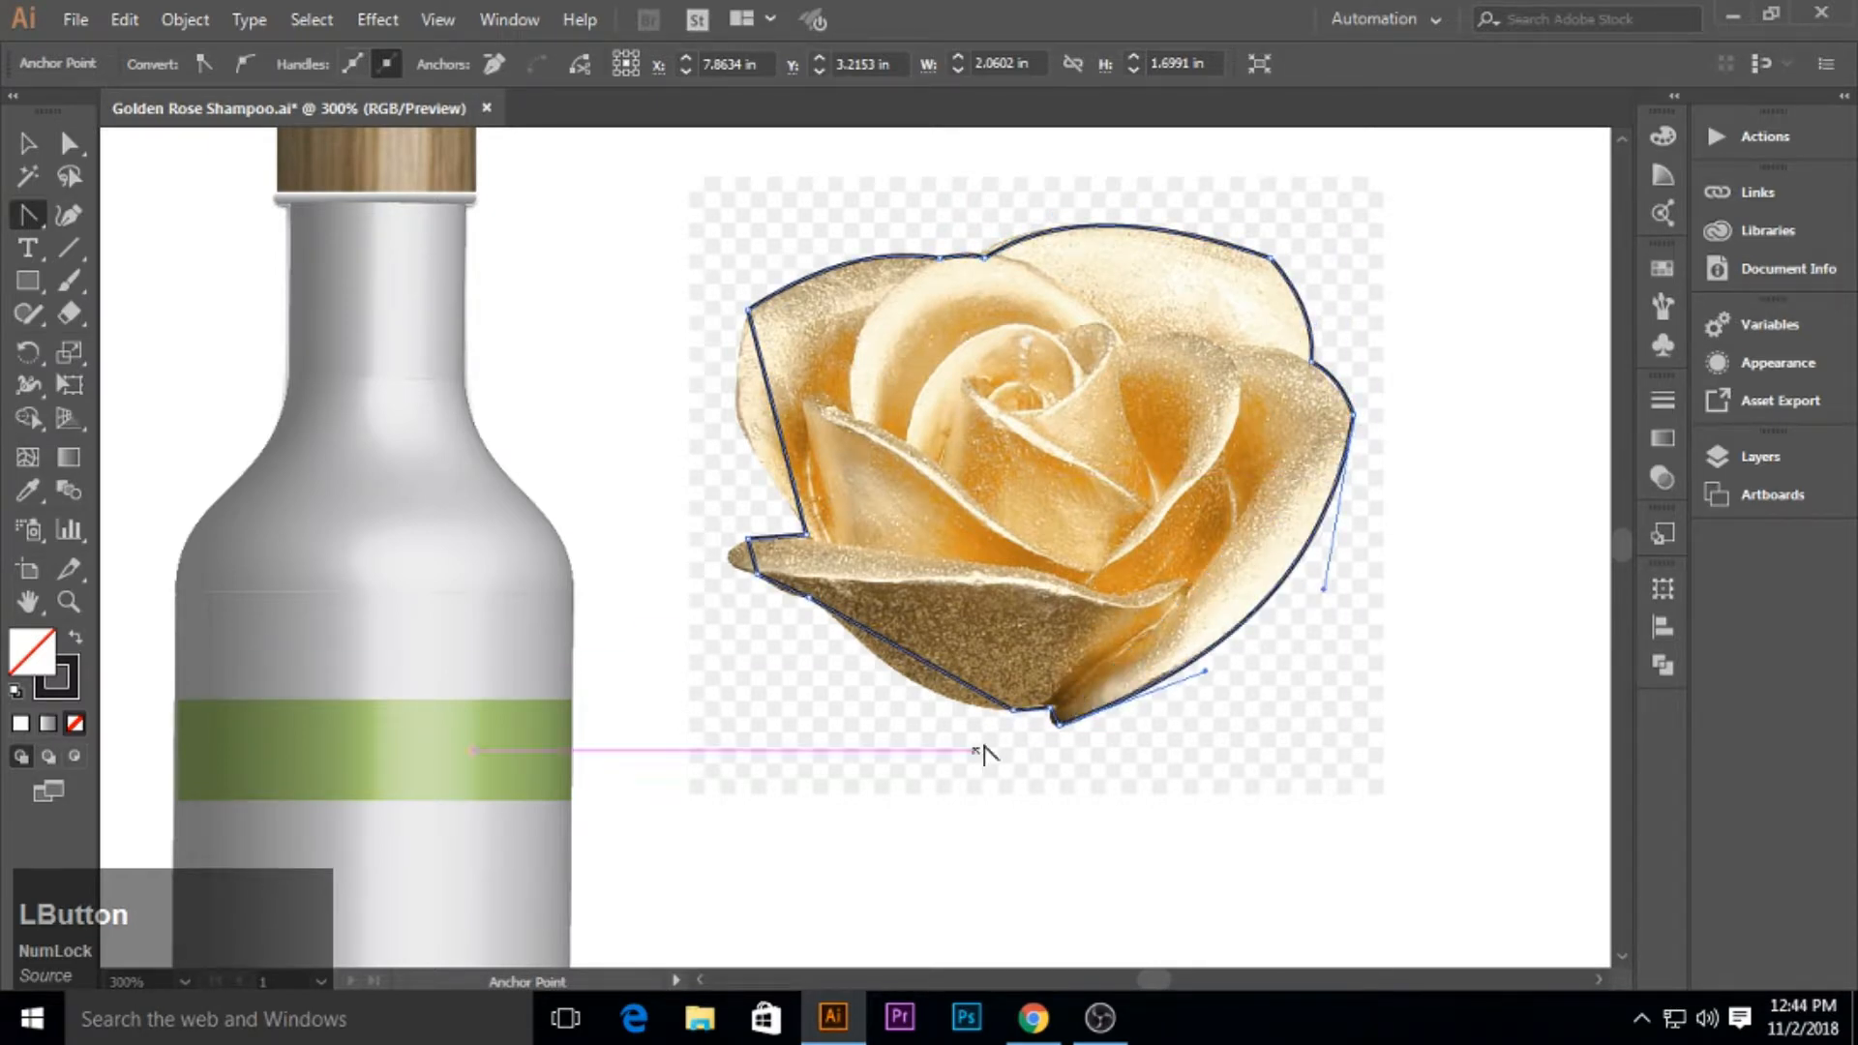
Undo the first curve at the rose's base and reshape the two short segments there to match the stem tip.
drag(1035, 706, 1033, 709)
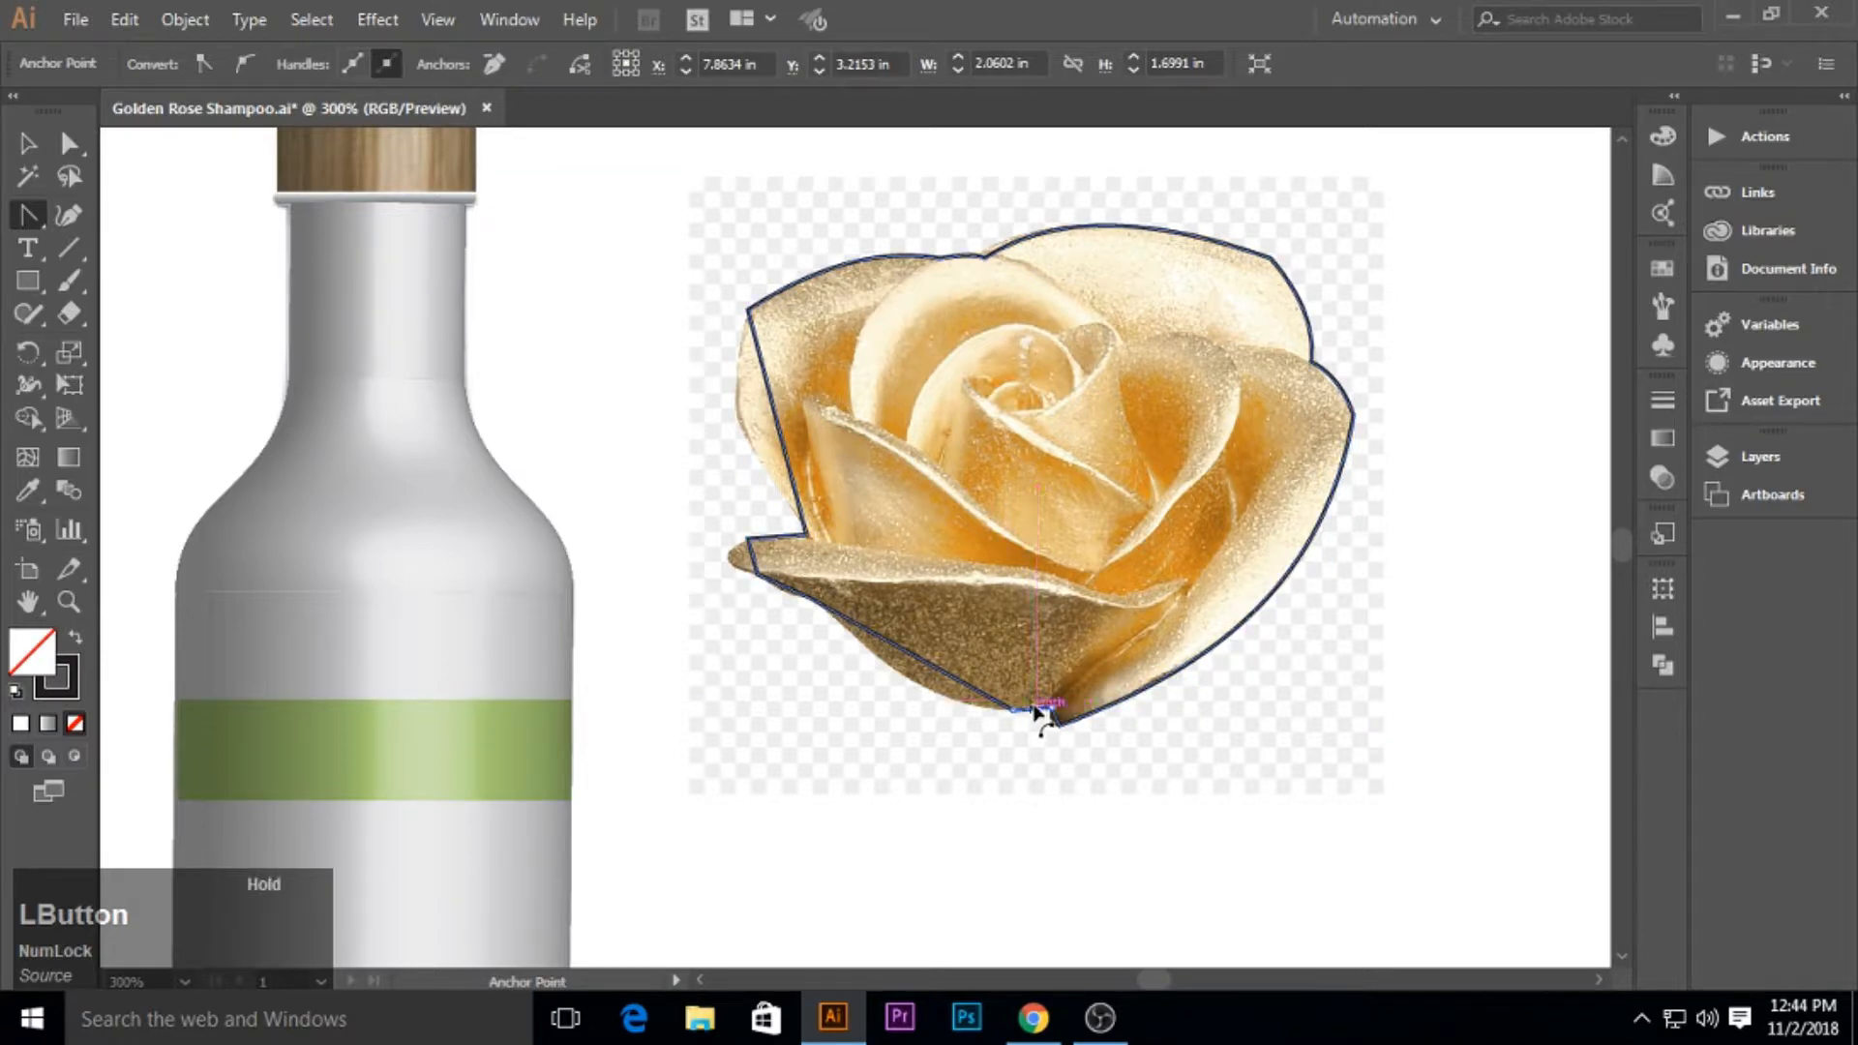
click(438, 19)
click(600, 874)
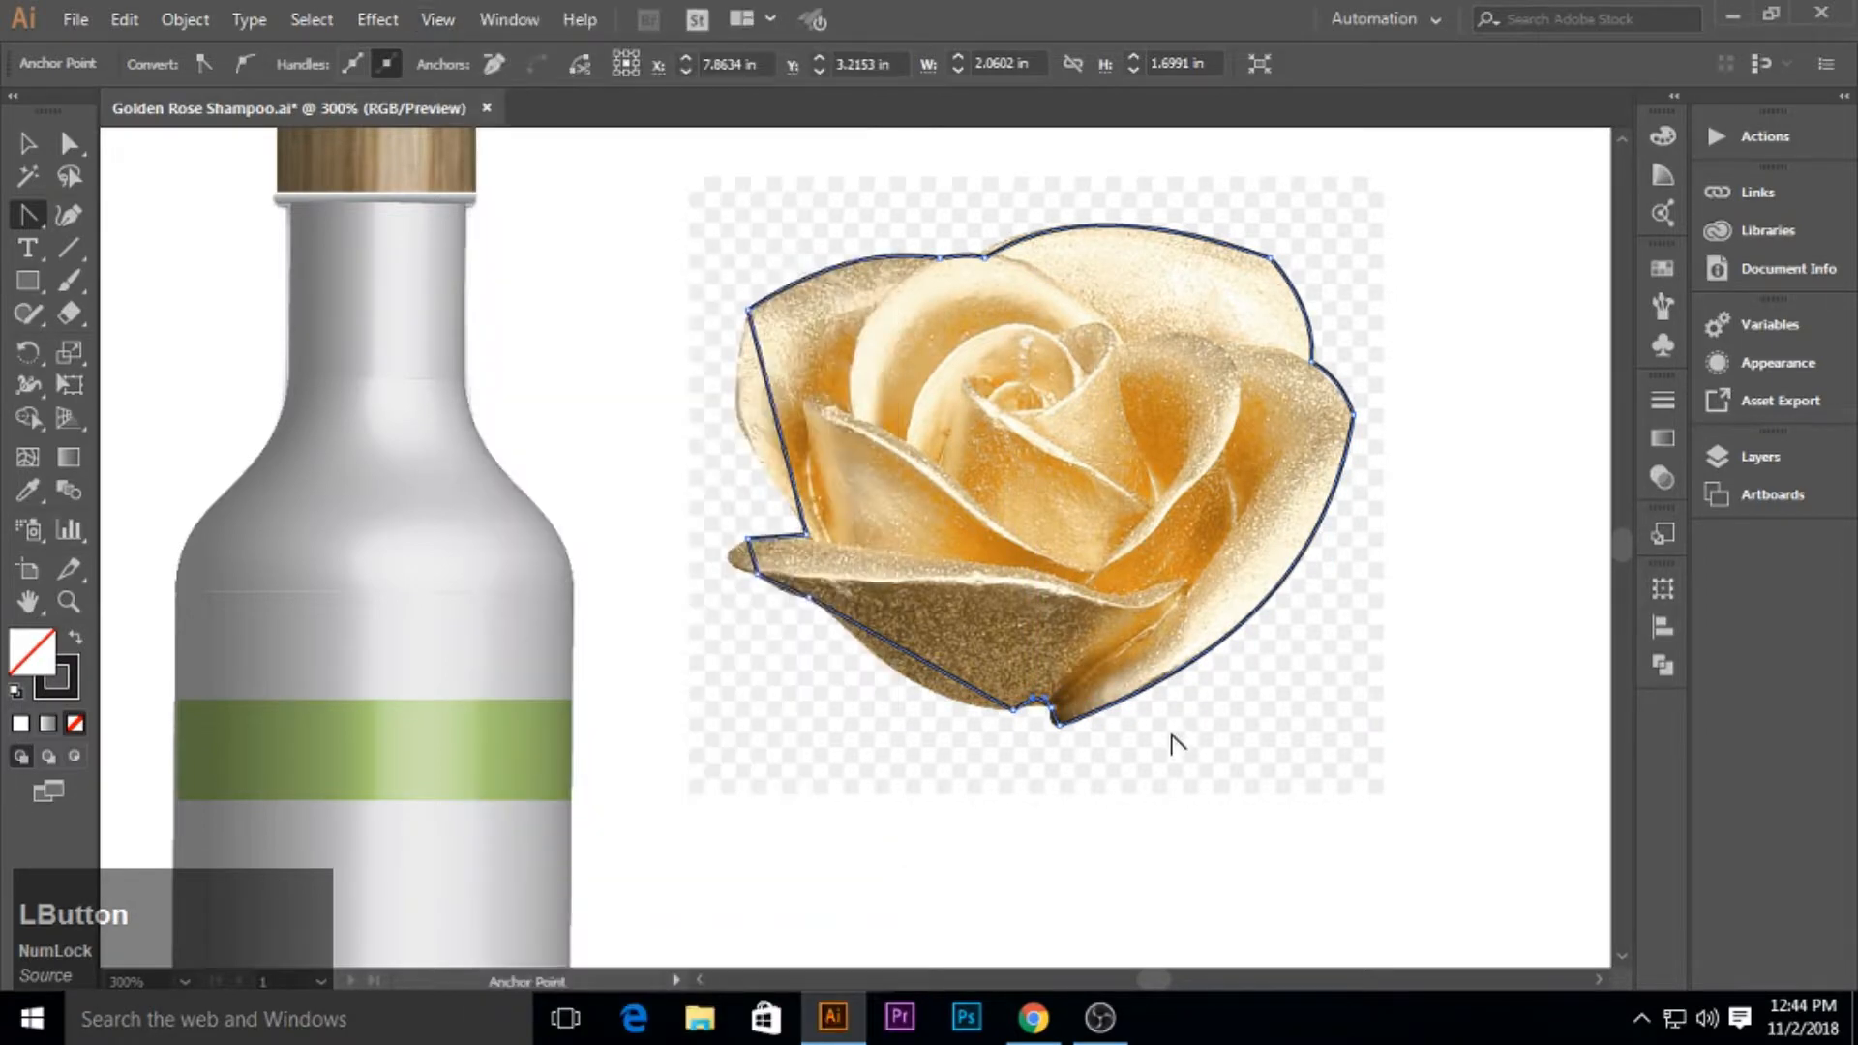
key(ctrl+z)
scroll(1040, 732, up, 4)
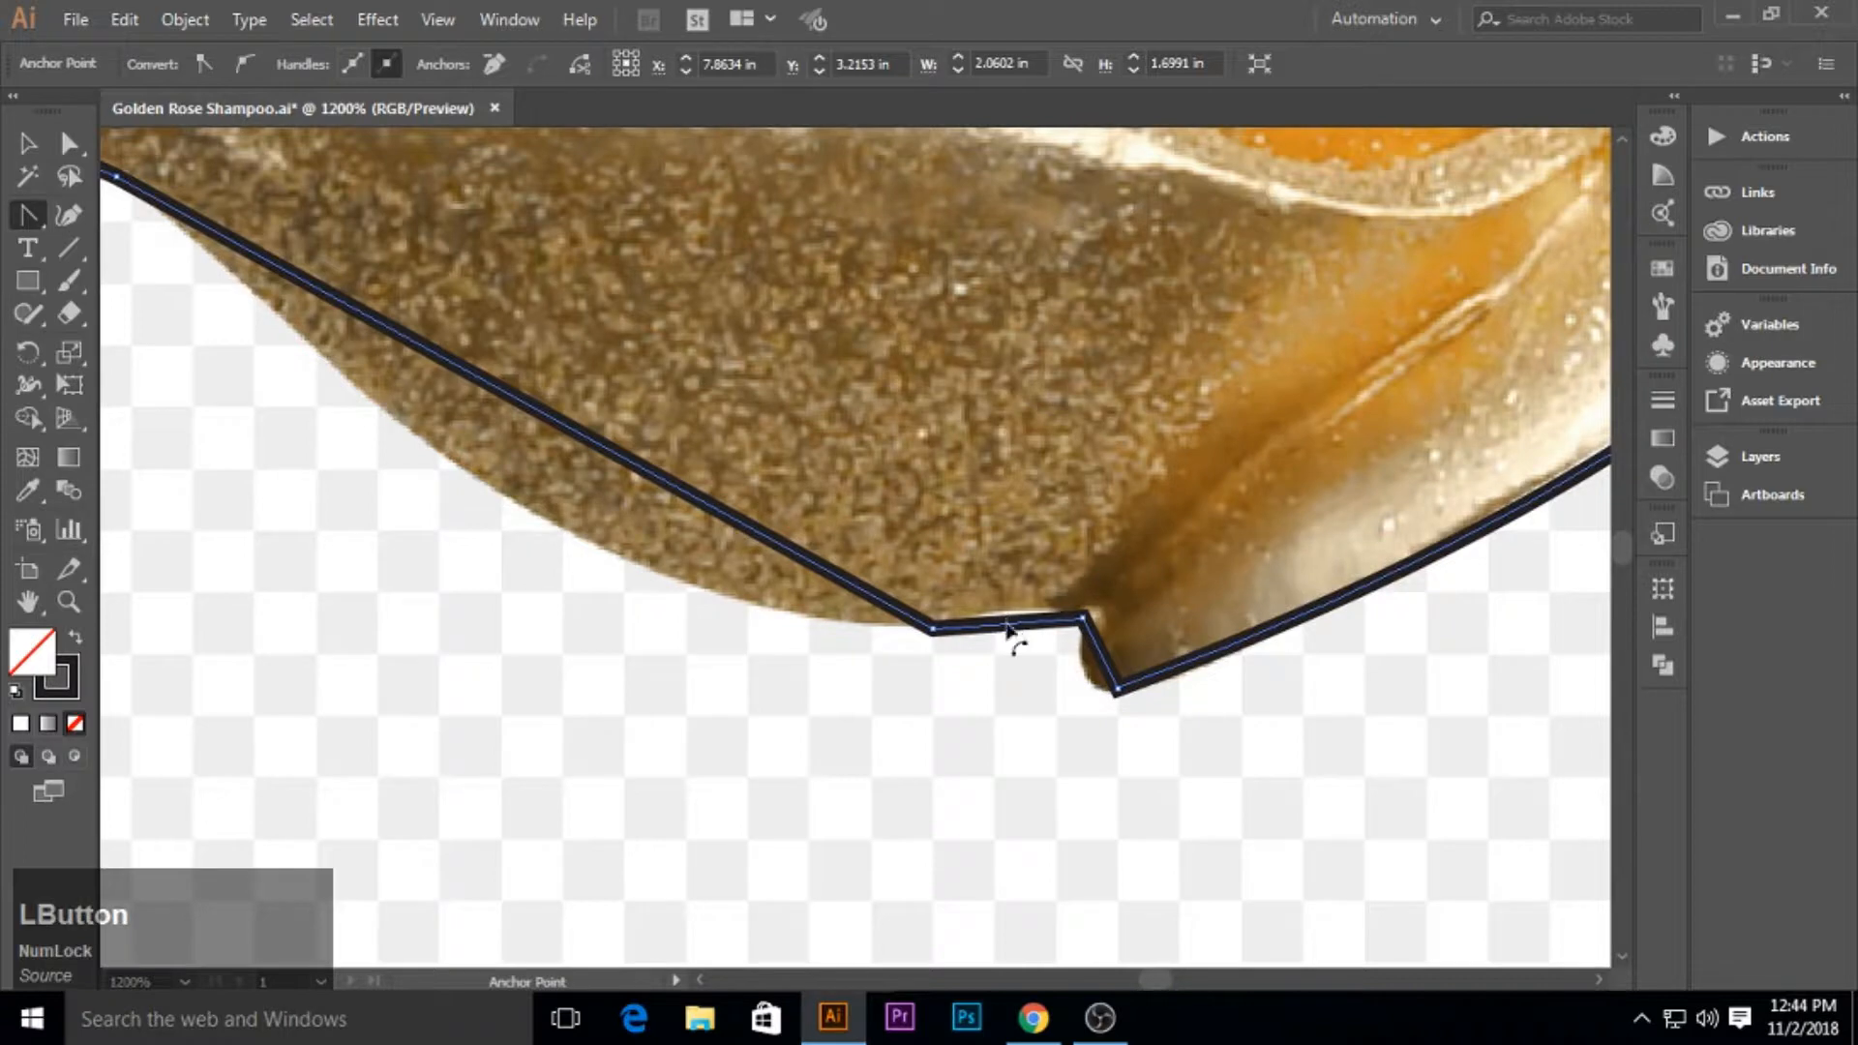
drag(1008, 625, 1014, 611)
drag(1099, 653, 1089, 674)
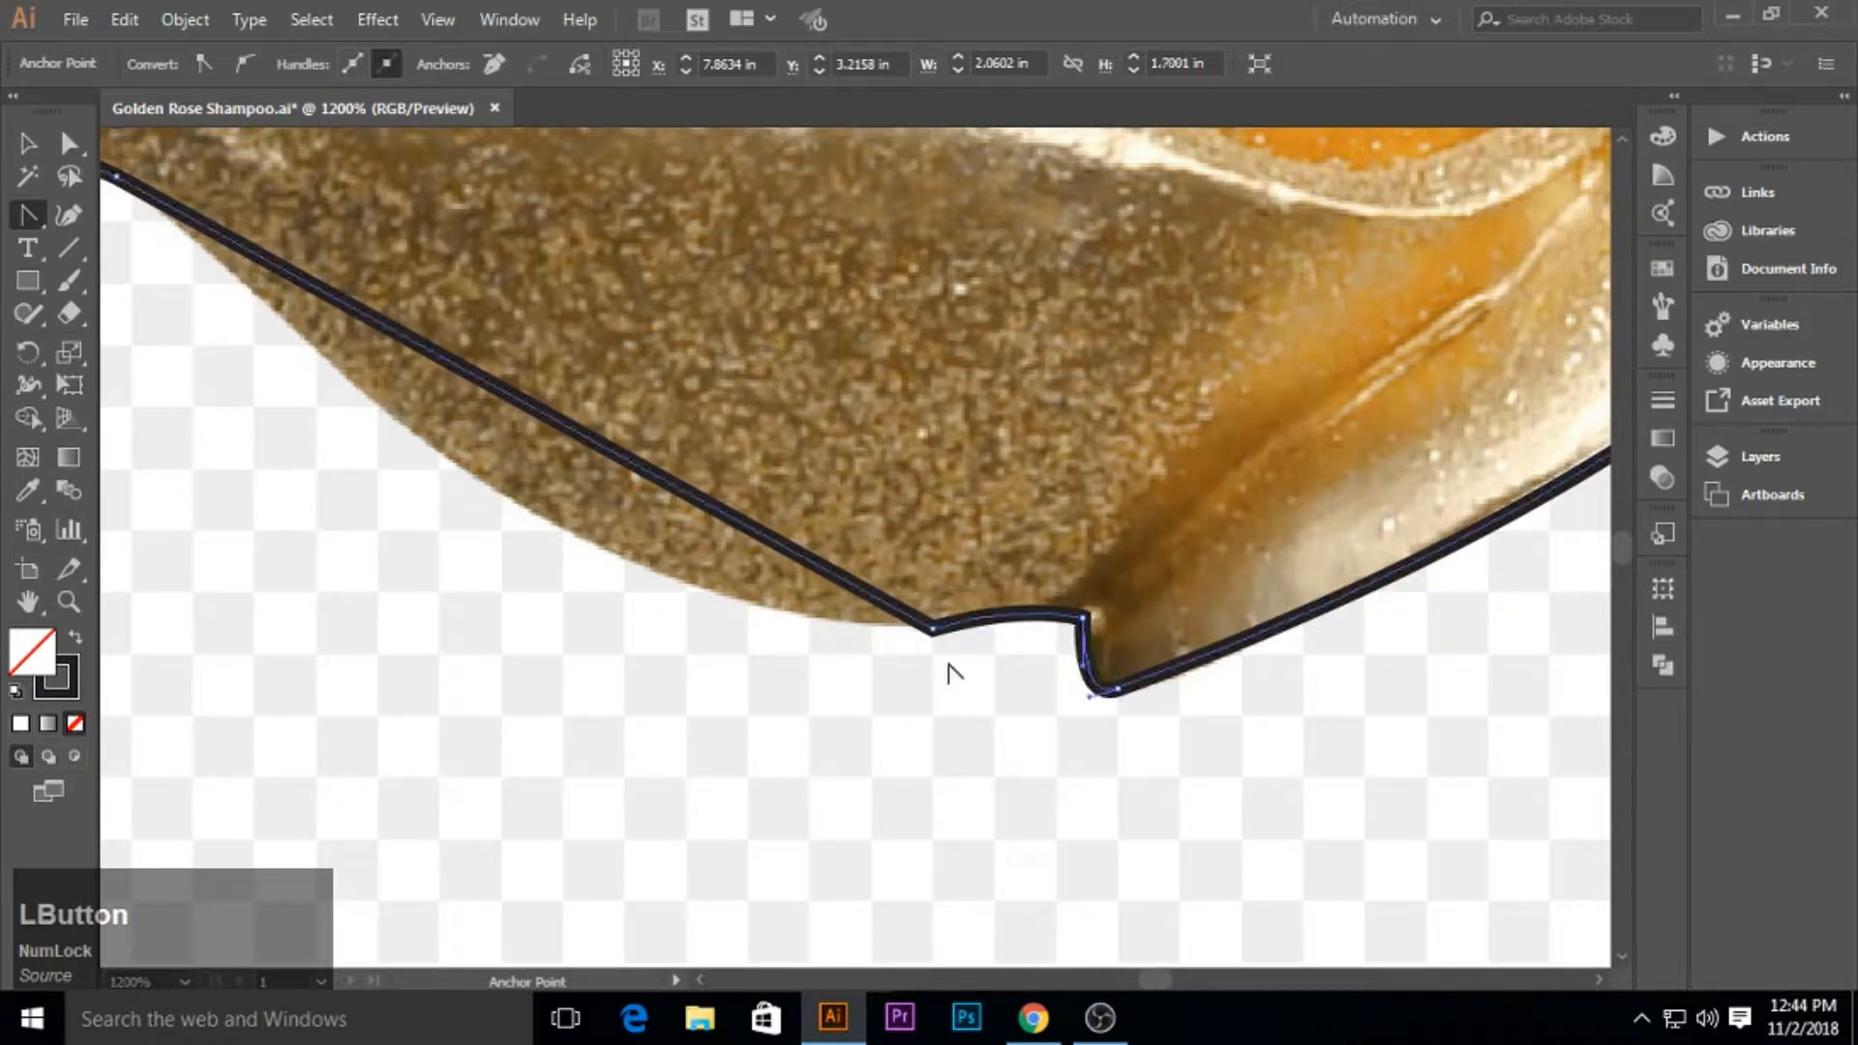
Curve the long lower-left segment of the outline to follow the underside of the rose's bottom petal.
drag(516, 411, 545, 528)
drag(399, 472, 410, 422)
drag(671, 629, 654, 640)
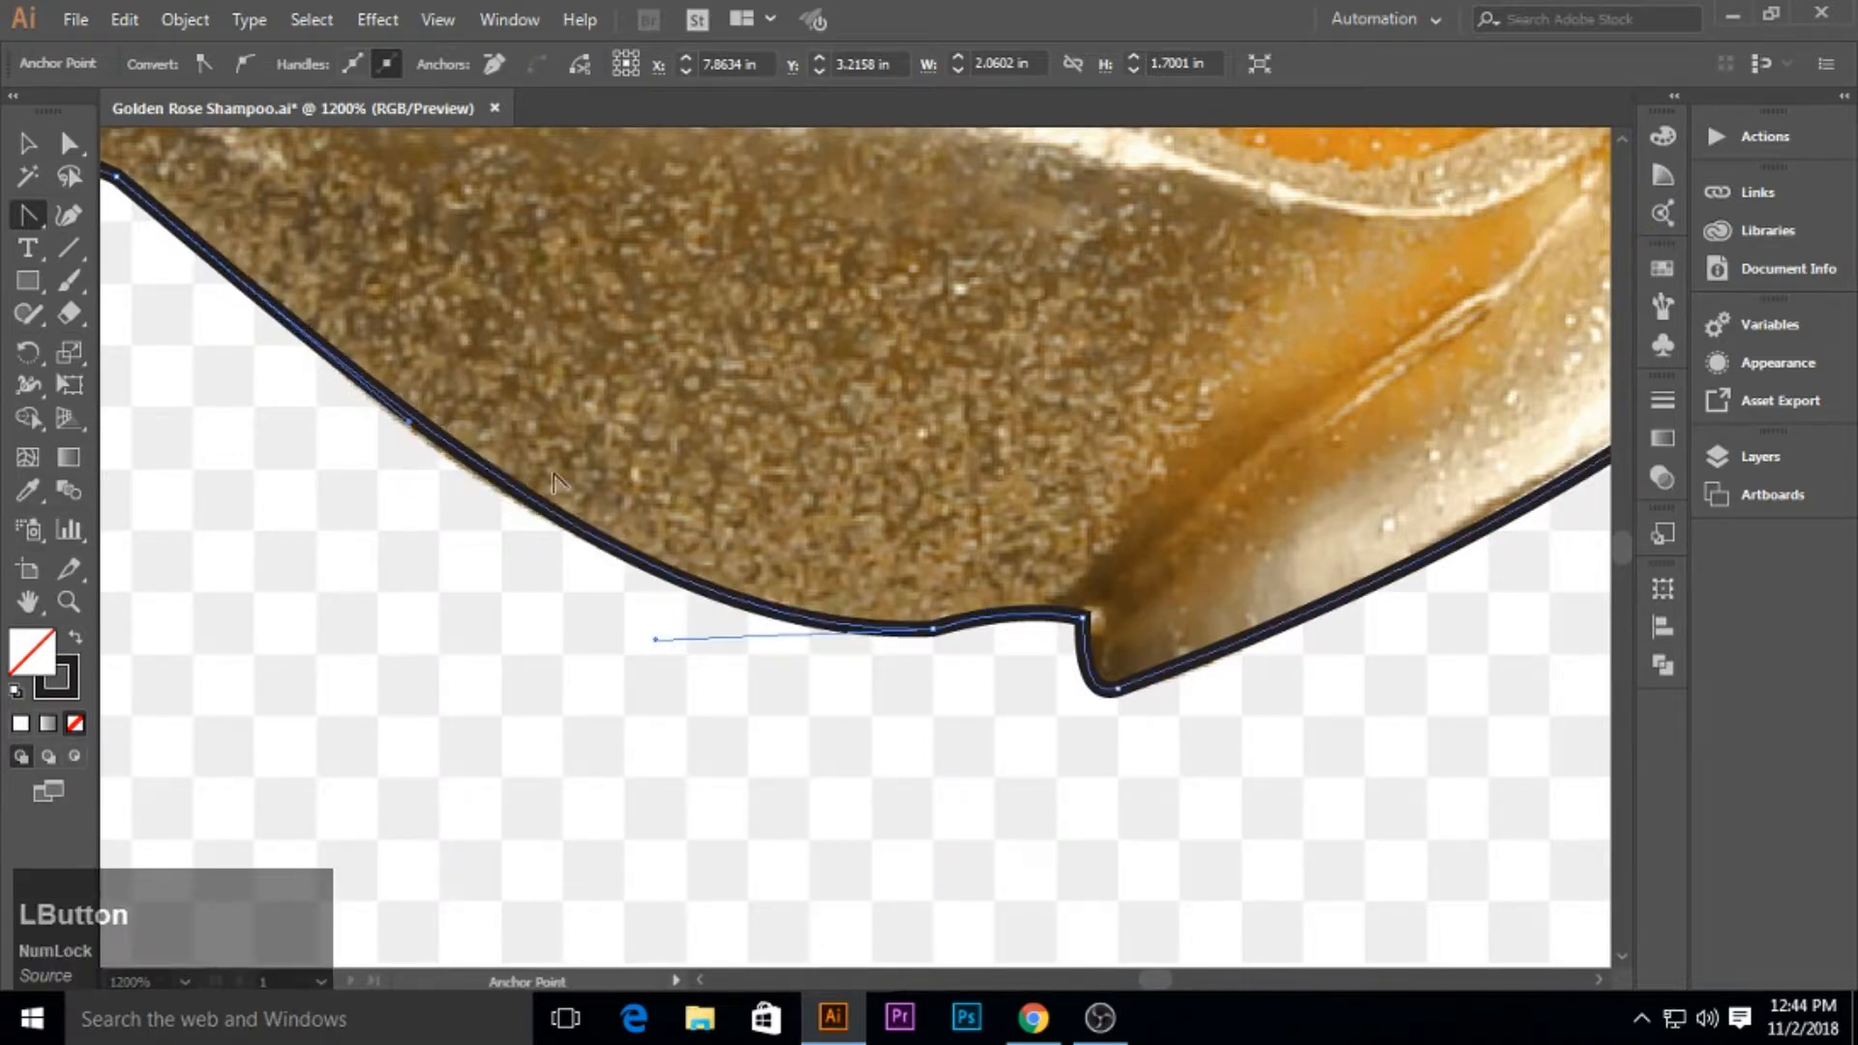
Curve the short outline segments around the bottom petal's left tip and along its upper edge.
key(space)
drag(561, 484, 1054, 791)
drag(500, 439, 501, 456)
drag(379, 327, 290, 352)
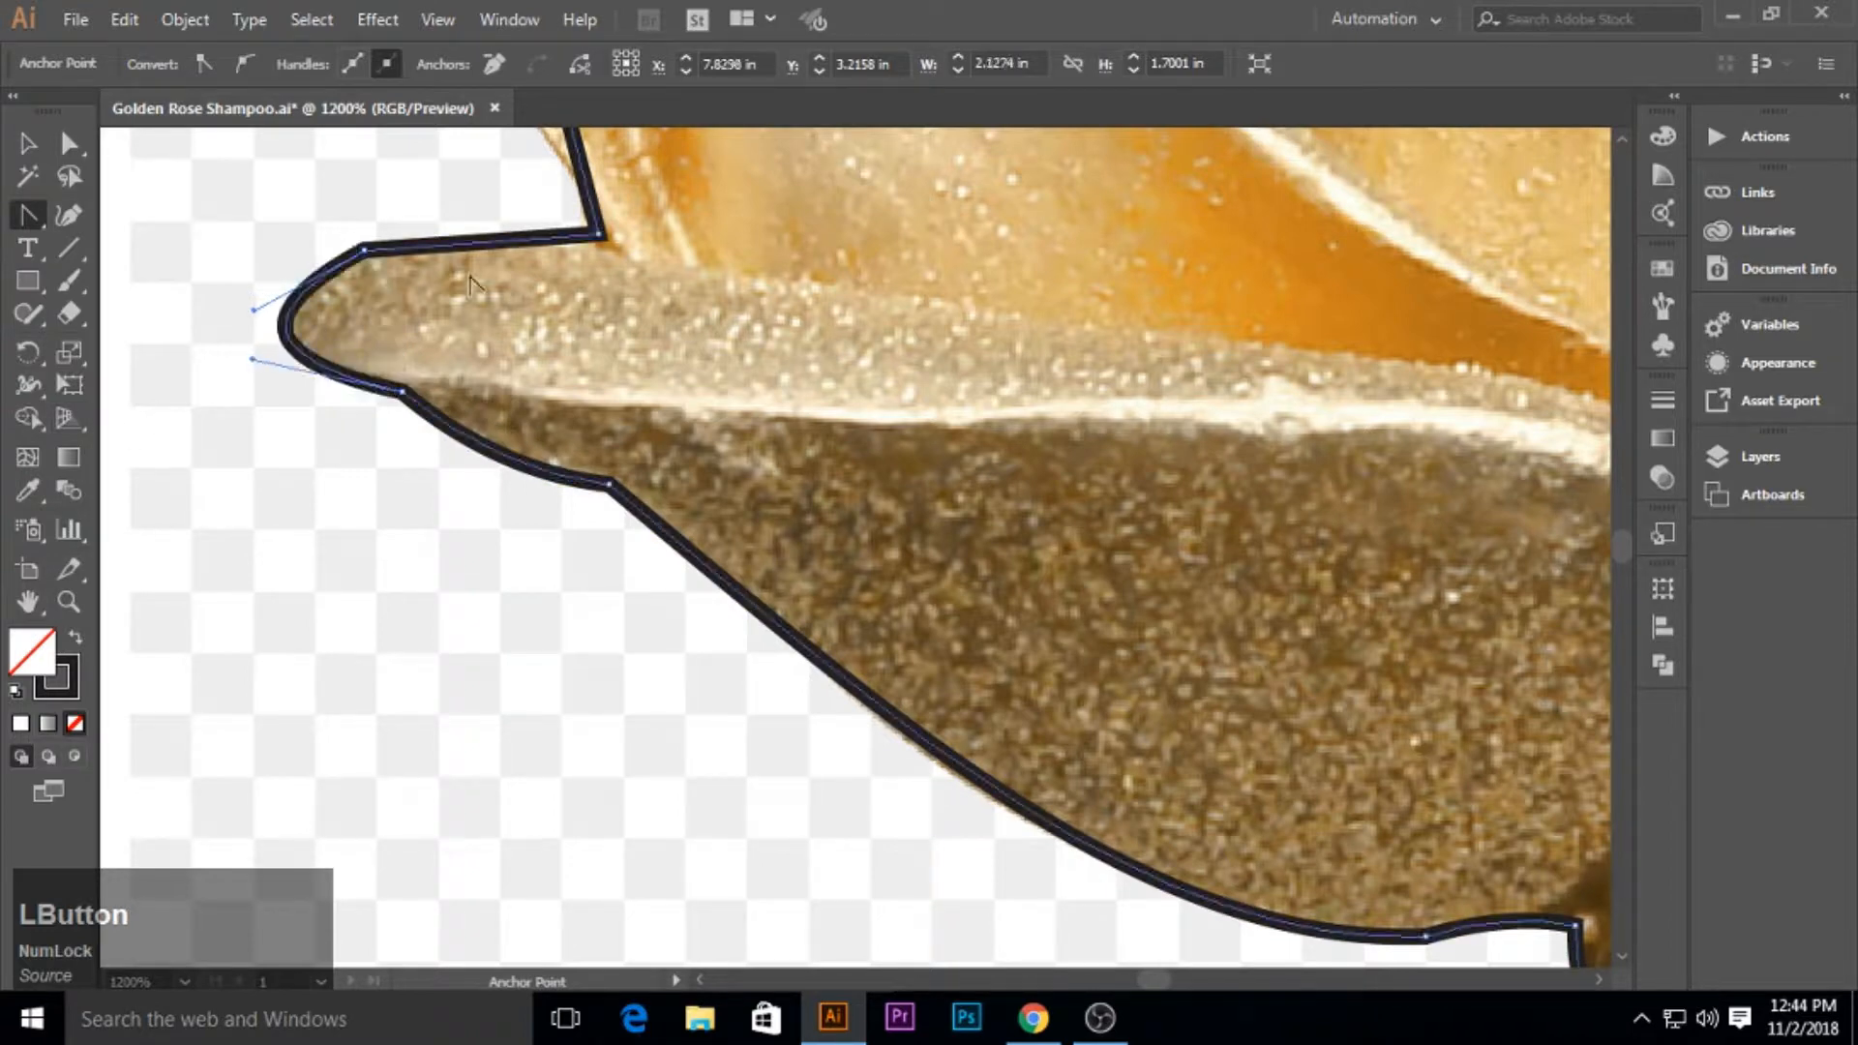
drag(482, 244, 602, 244)
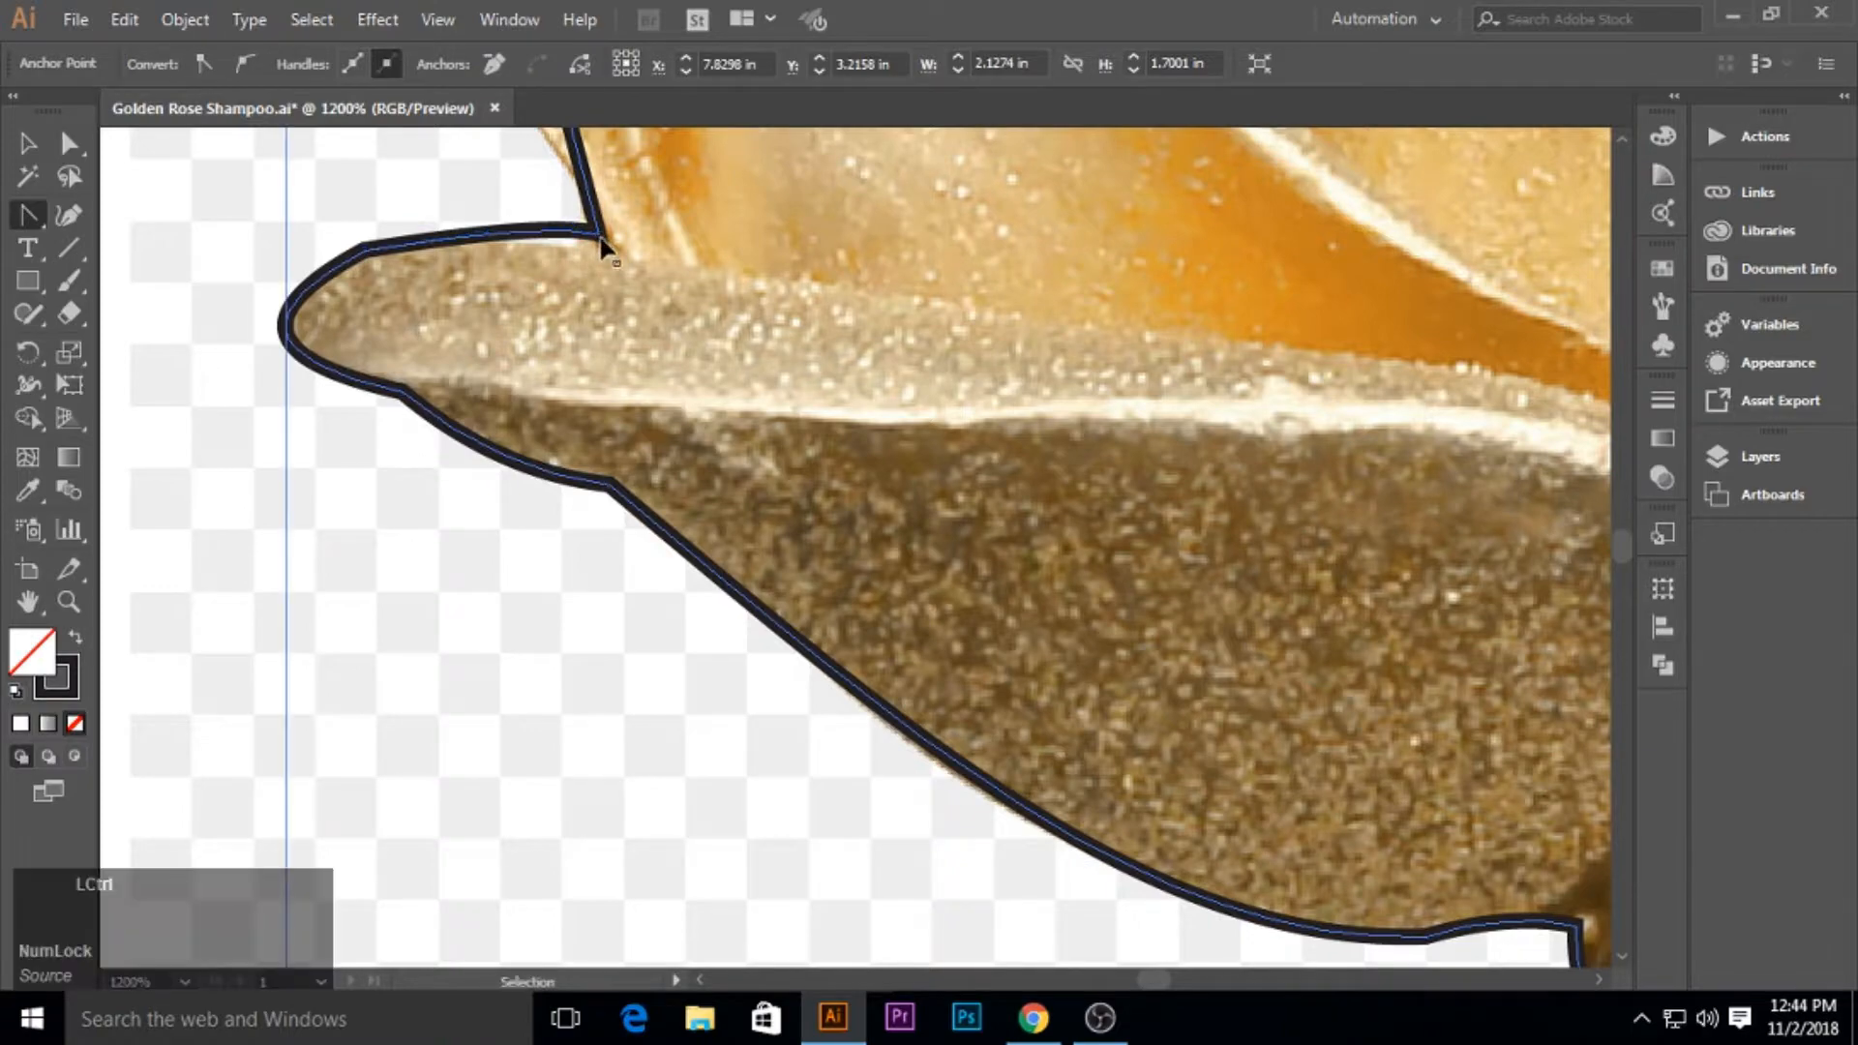
Curve the left segment of the outline along the rose's outer left petal and refine its direction handles.
drag(805, 287, 755, 738)
drag(617, 524, 658, 694)
mouse_move(573, 396)
mouse_down()
mouse_move(648, 539)
mouse_move(538, 564)
mouse_up()
scroll(657, 538, down, 2)
drag(531, 635, 571, 617)
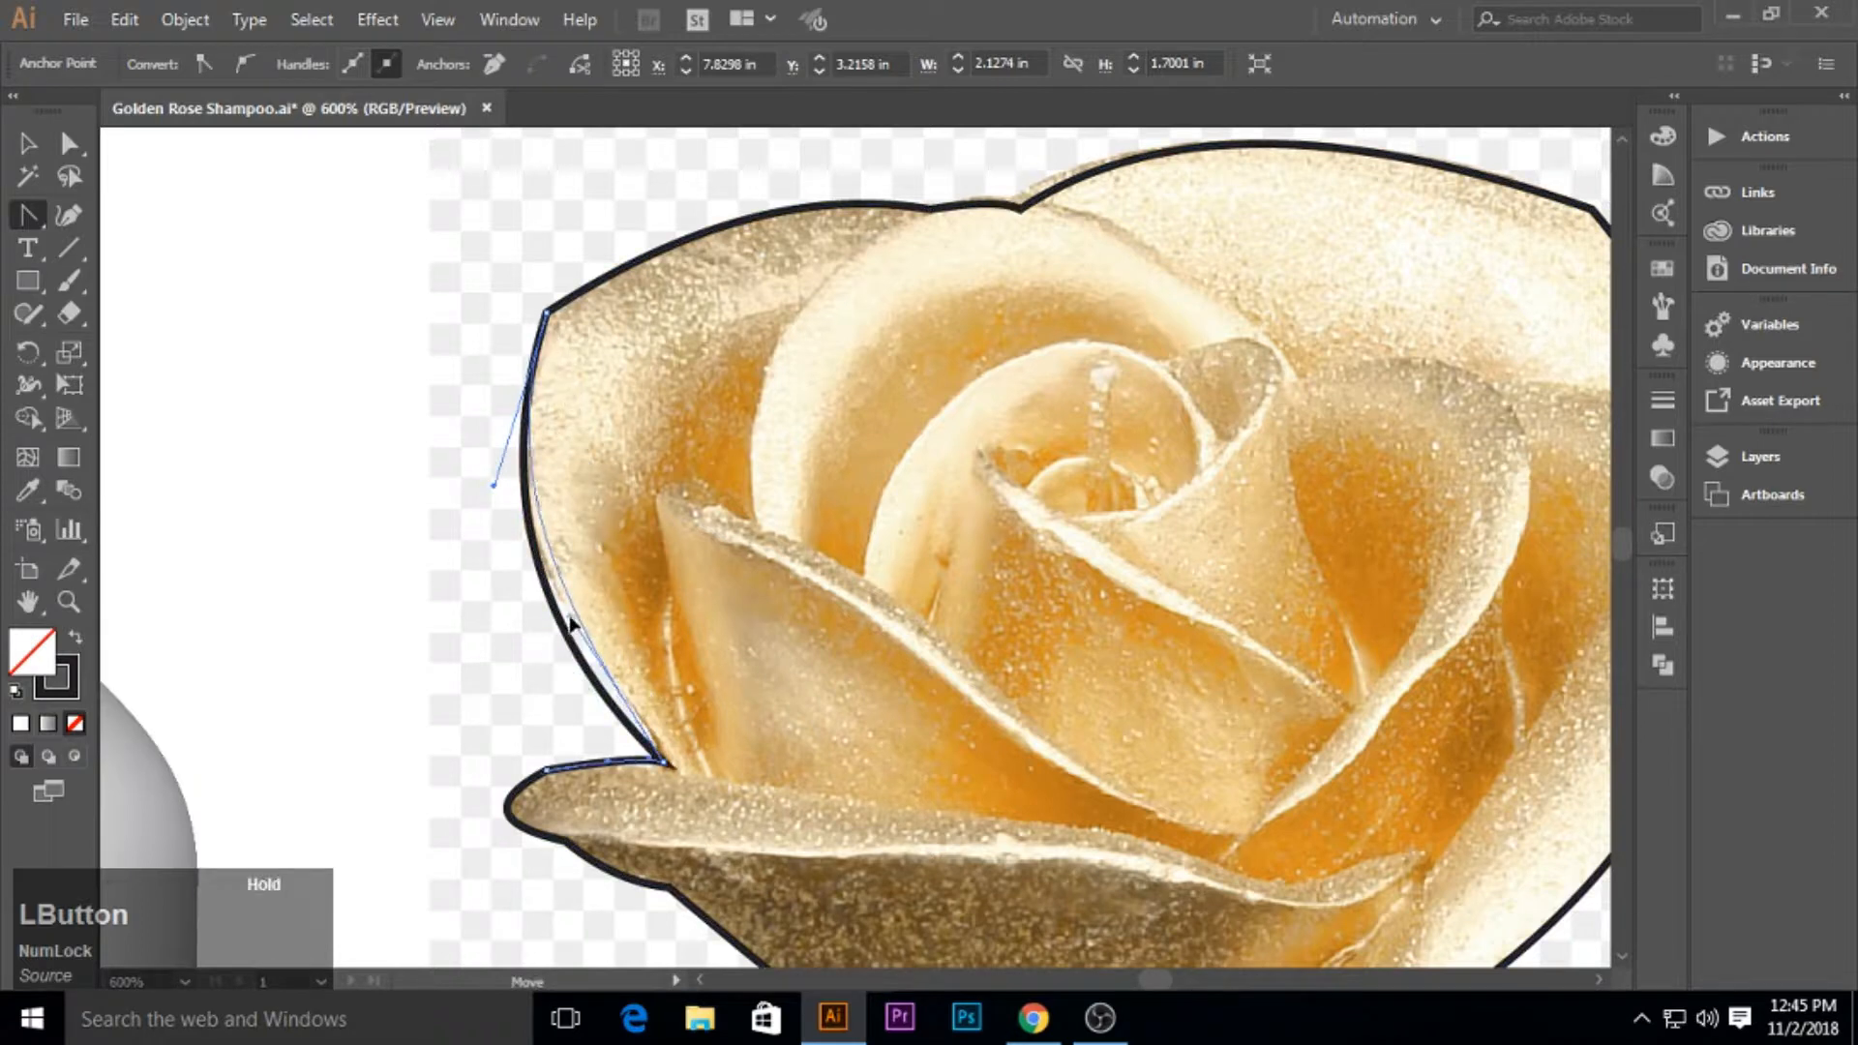
drag(494, 486, 471, 554)
Select the rose image with its outline and make a clipping mask to remove the checkered background.
scroll(1198, 627, down, 1)
scroll(1198, 619, down, 2)
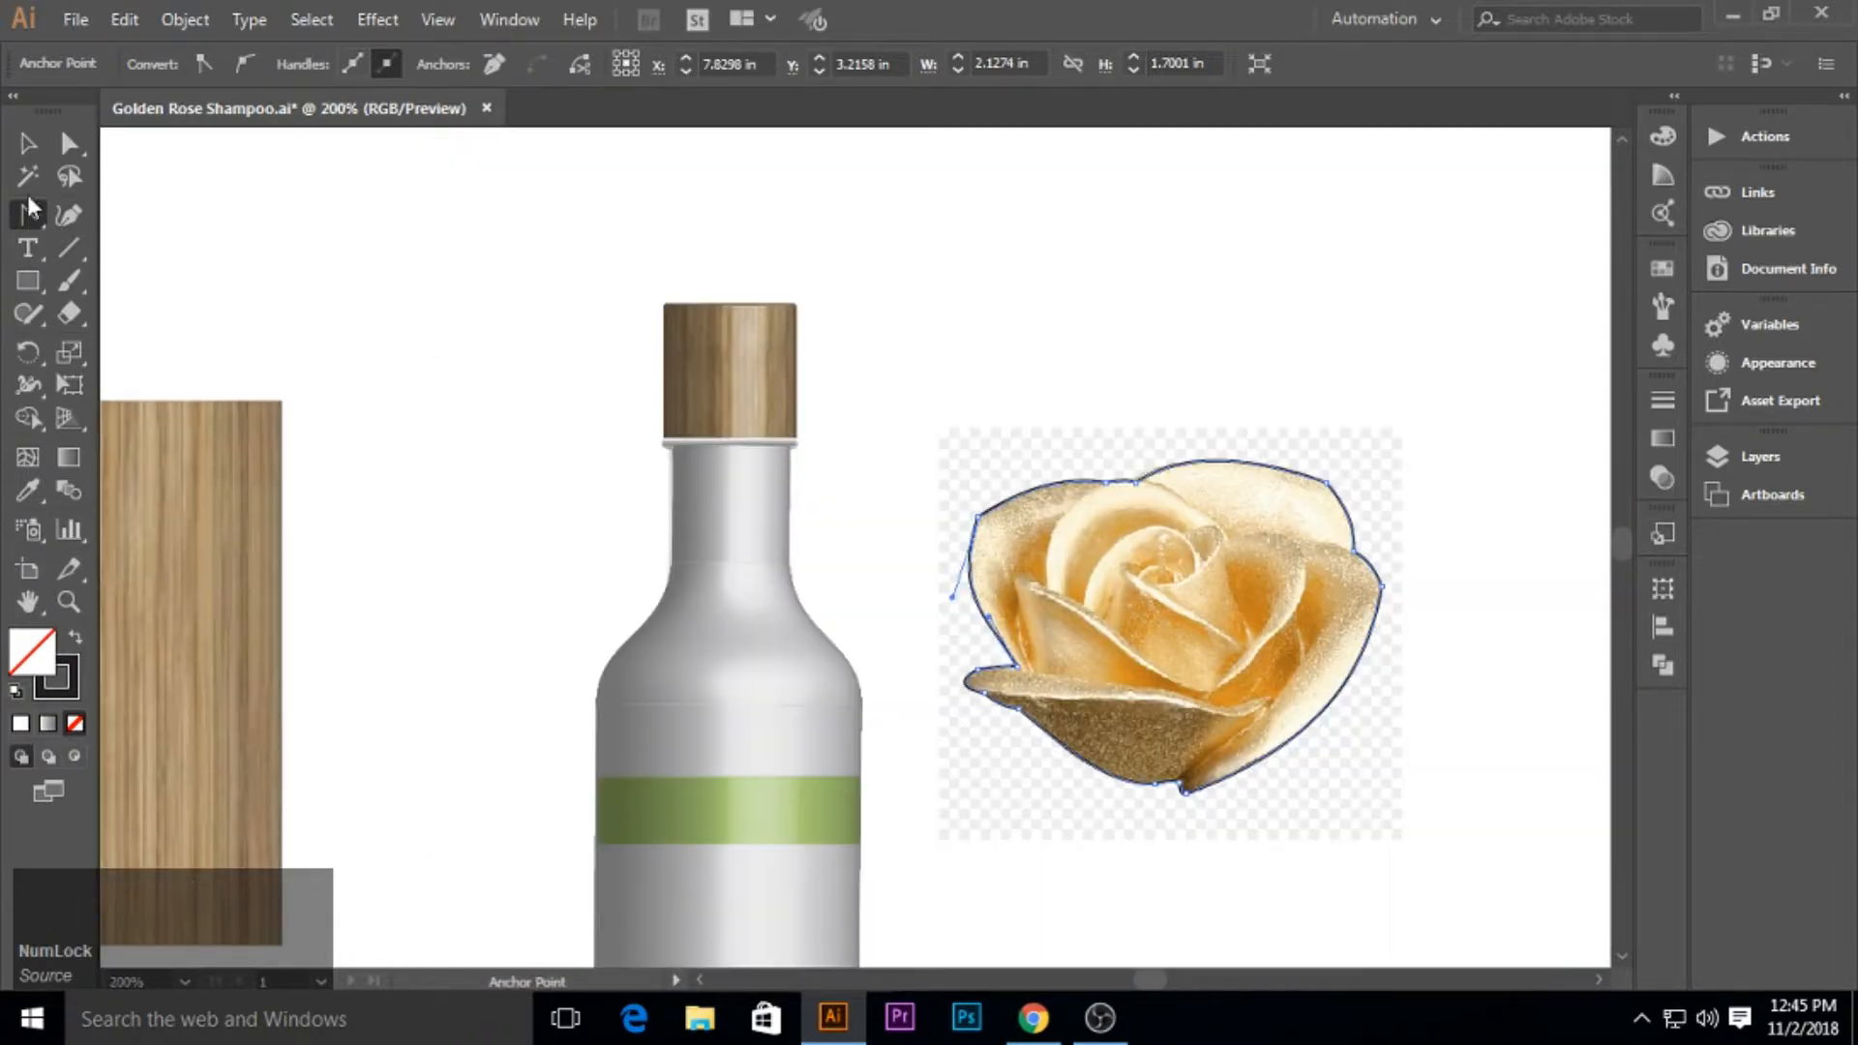
click(28, 144)
right_click(1250, 221)
right_click(1292, 562)
click(1412, 756)
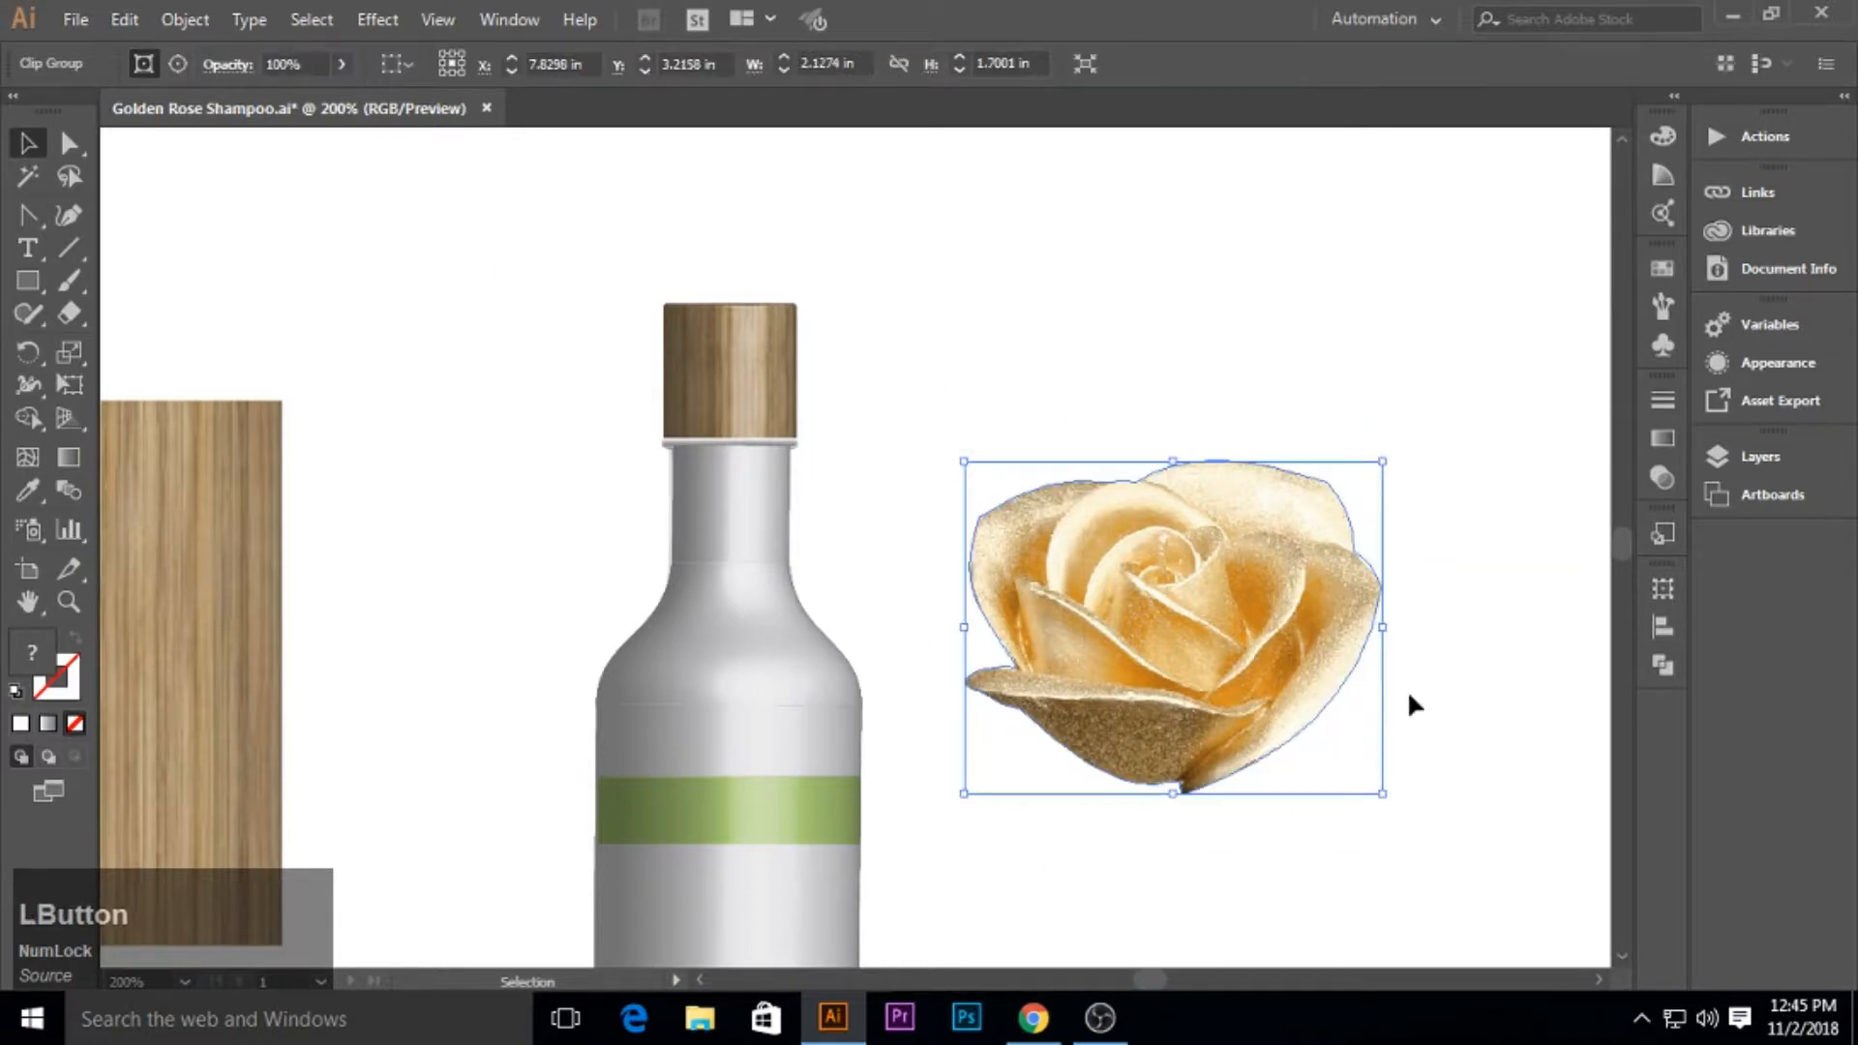
click(1409, 705)
Scale the clipped rose down to a small emblem and place it on the bottle's front at the green band.
click(1281, 622)
drag(1390, 464, 747, 767)
scroll(774, 747, down, 3)
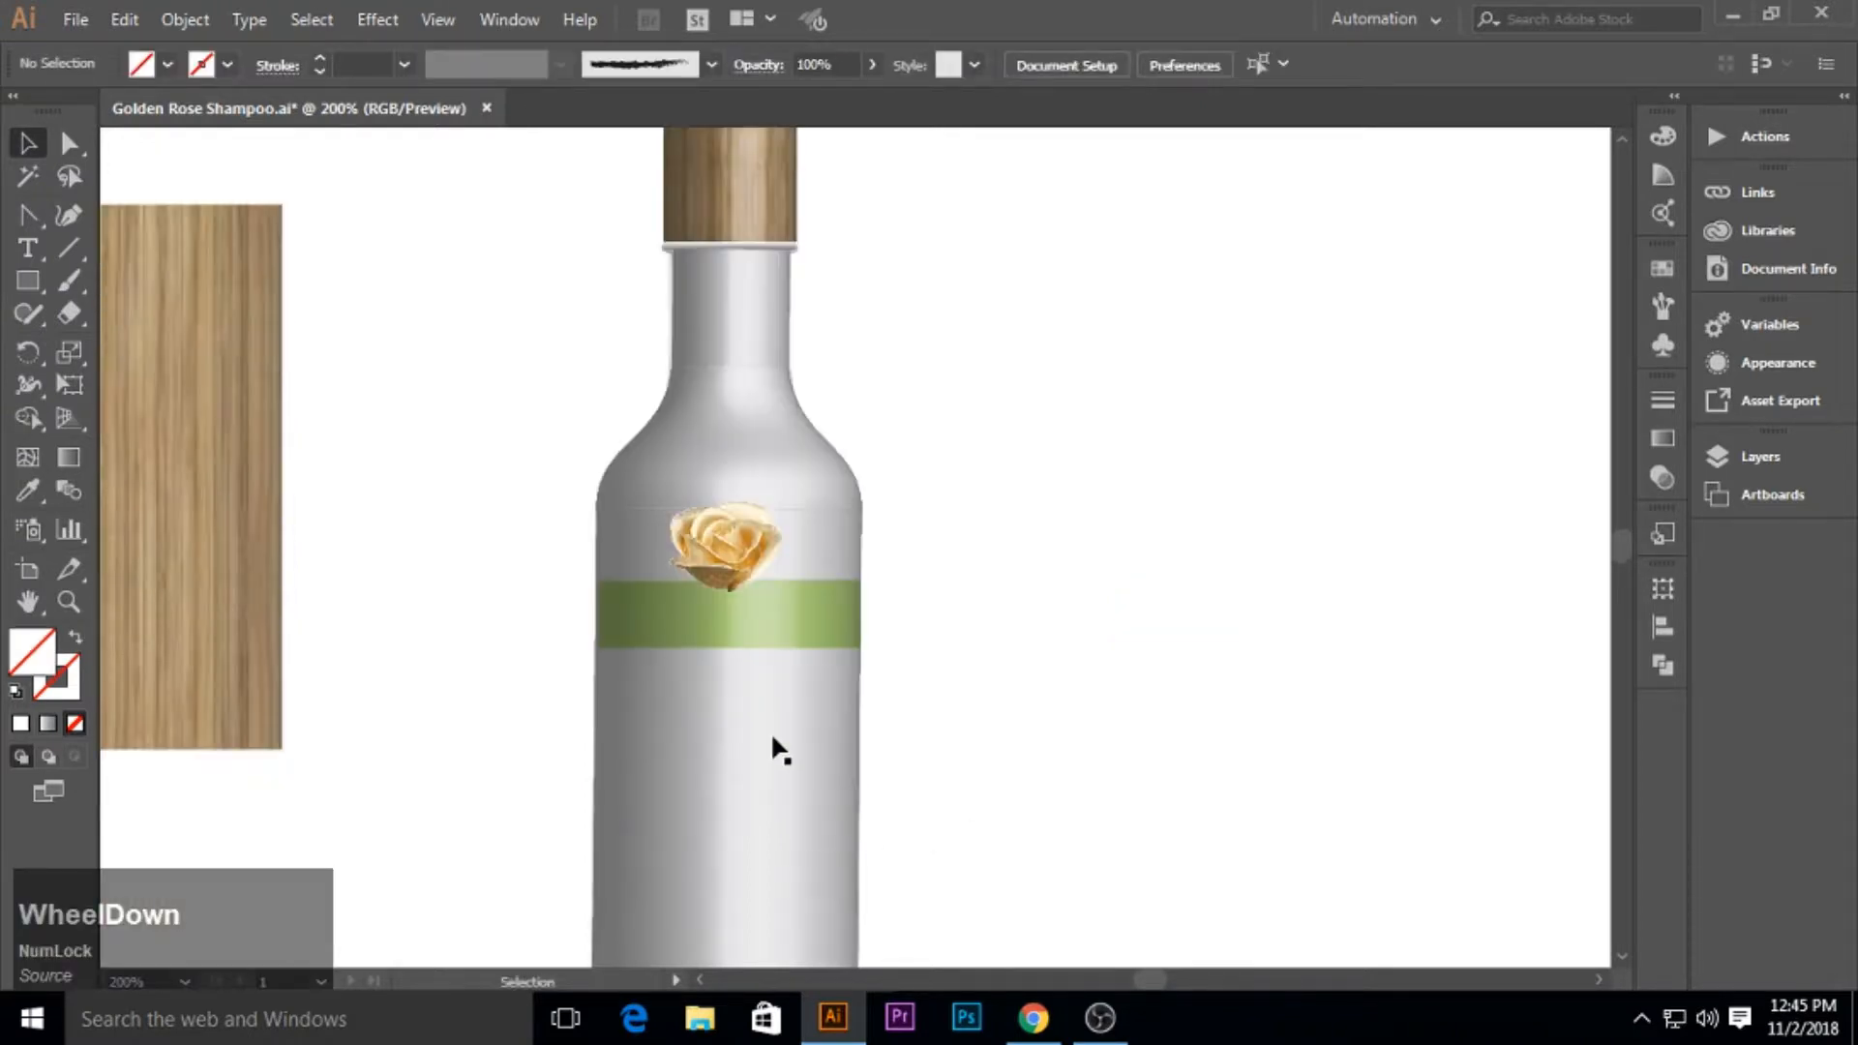
Reduce the rose emblem further to about 0.40 by 0.32 in, keeping it above the green band.
scroll(729, 581, up, 1)
click(772, 493)
drag(830, 470, 829, 488)
click(956, 538)
click(766, 462)
drag(801, 350, 786, 373)
right_click(713, 526)
click(750, 443)
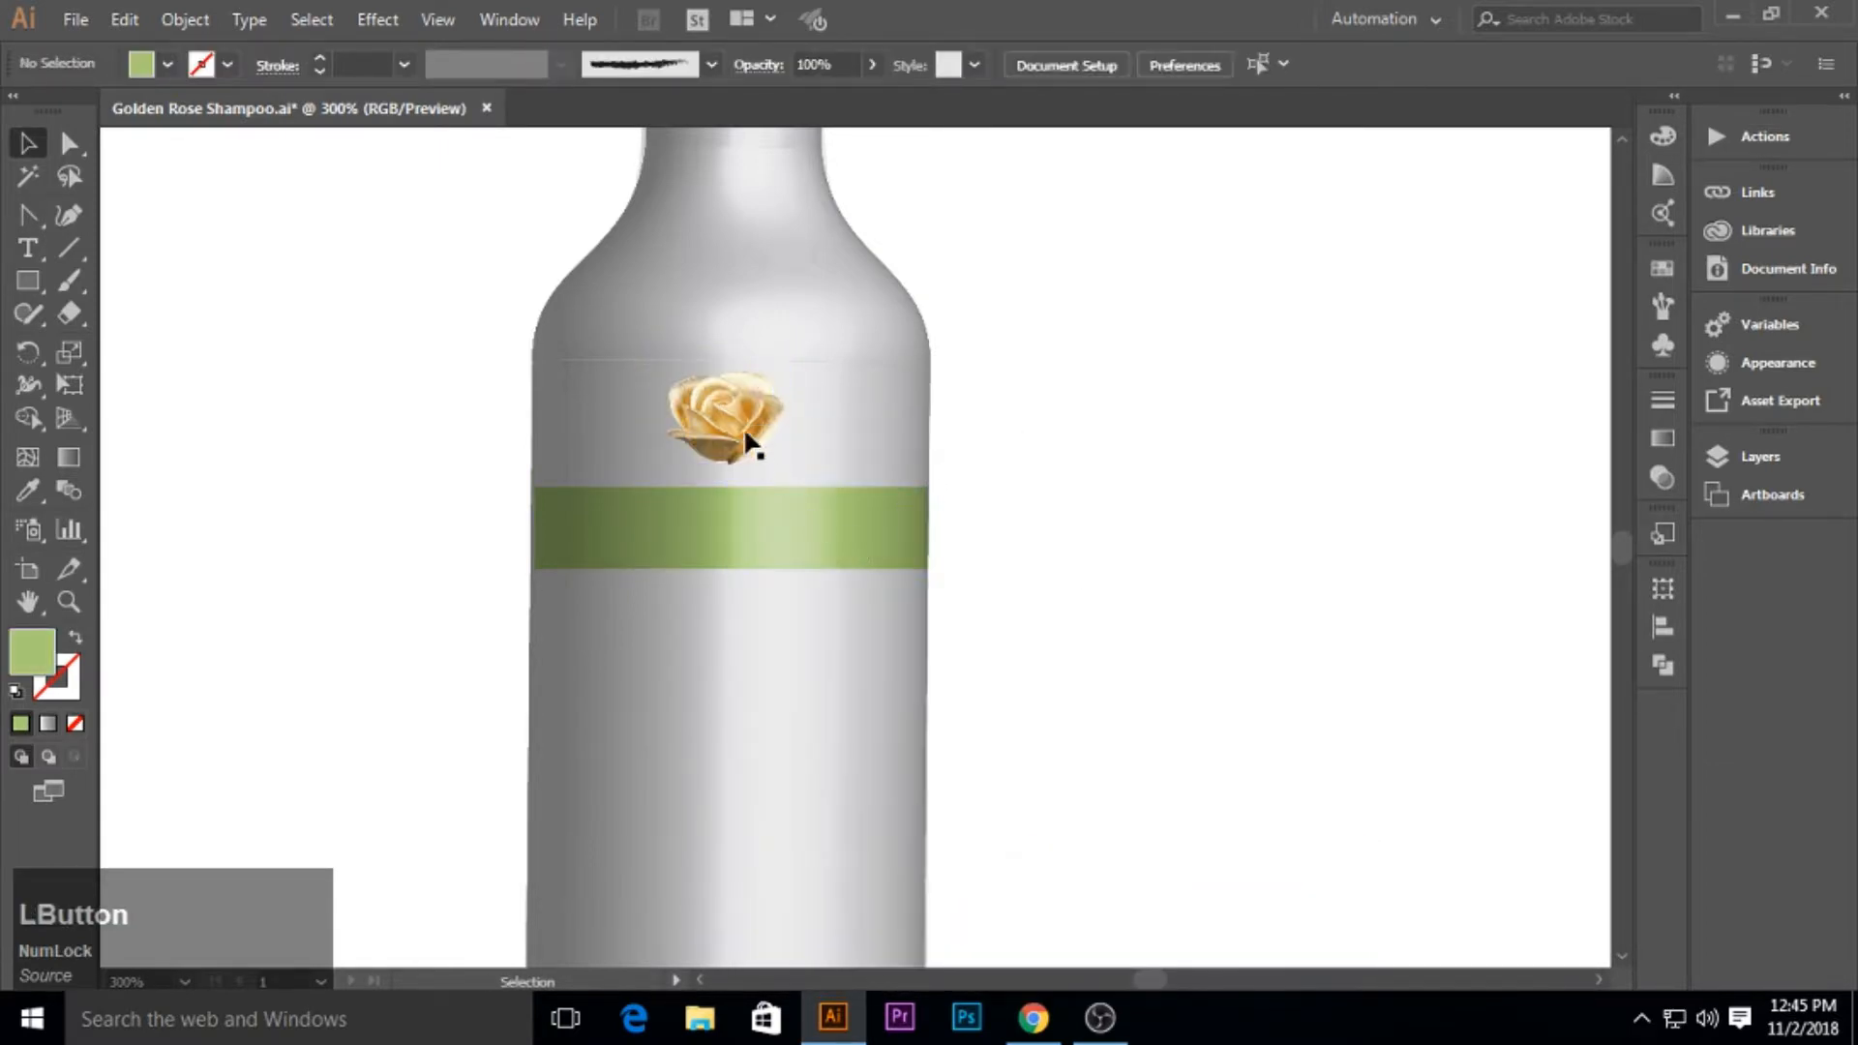
Lower the rose onto the green band's top edge and nudge it right to X 5.5636 in.
drag(750, 450, 751, 451)
click(1106, 514)
click(750, 449)
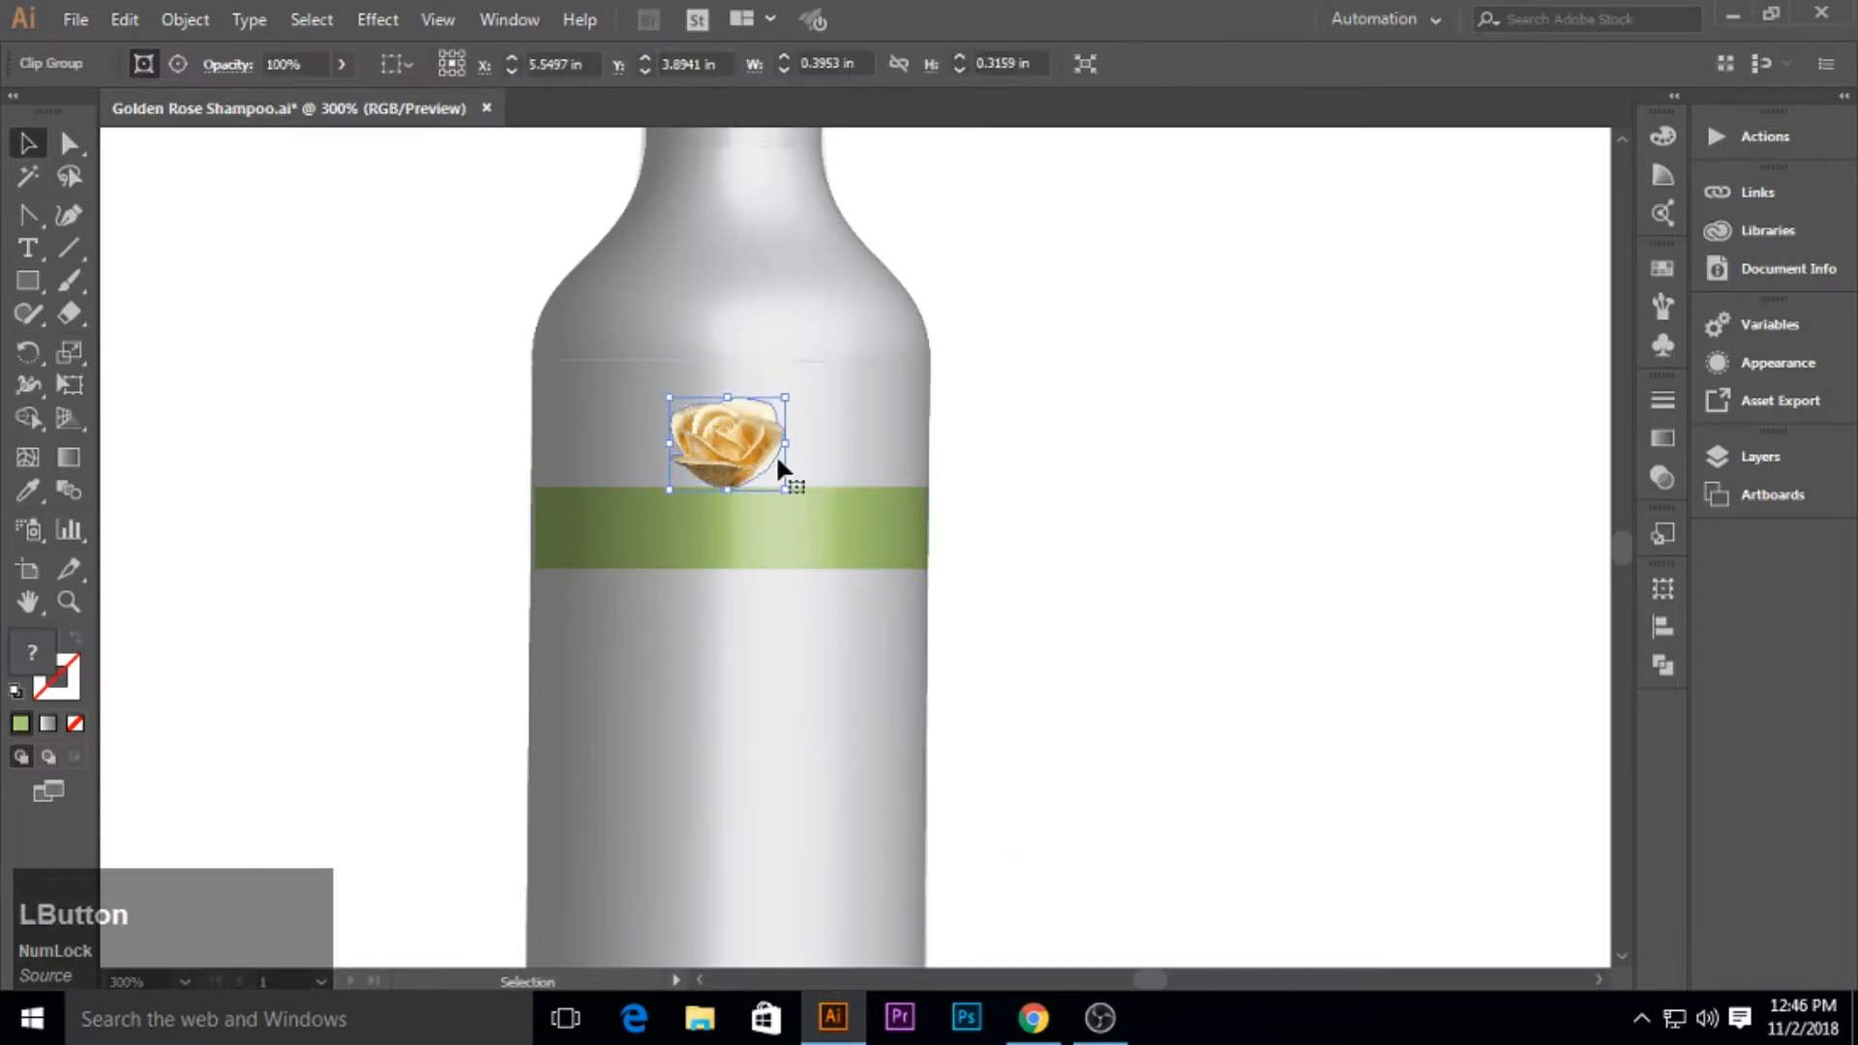
key(Right)
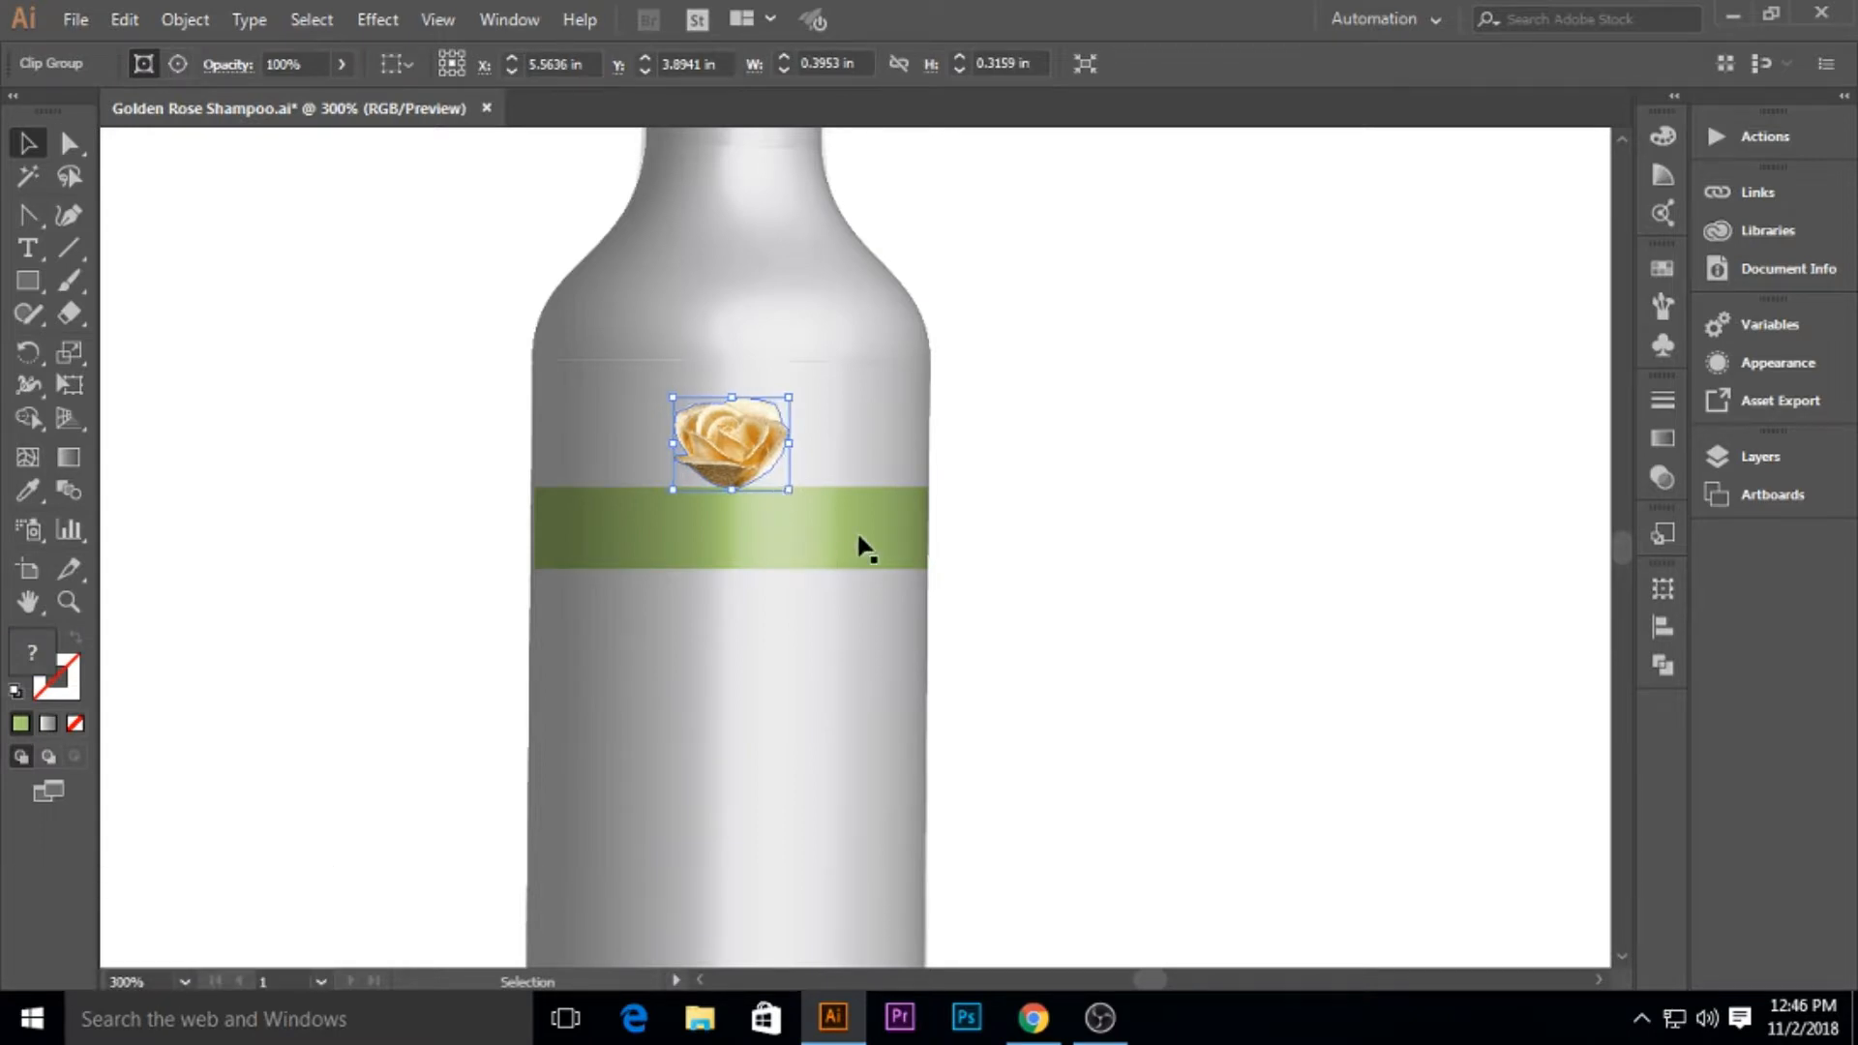
click(1084, 554)
Add the text "Golden Rose" beside the bottle and move it onto the green band.
key(t)
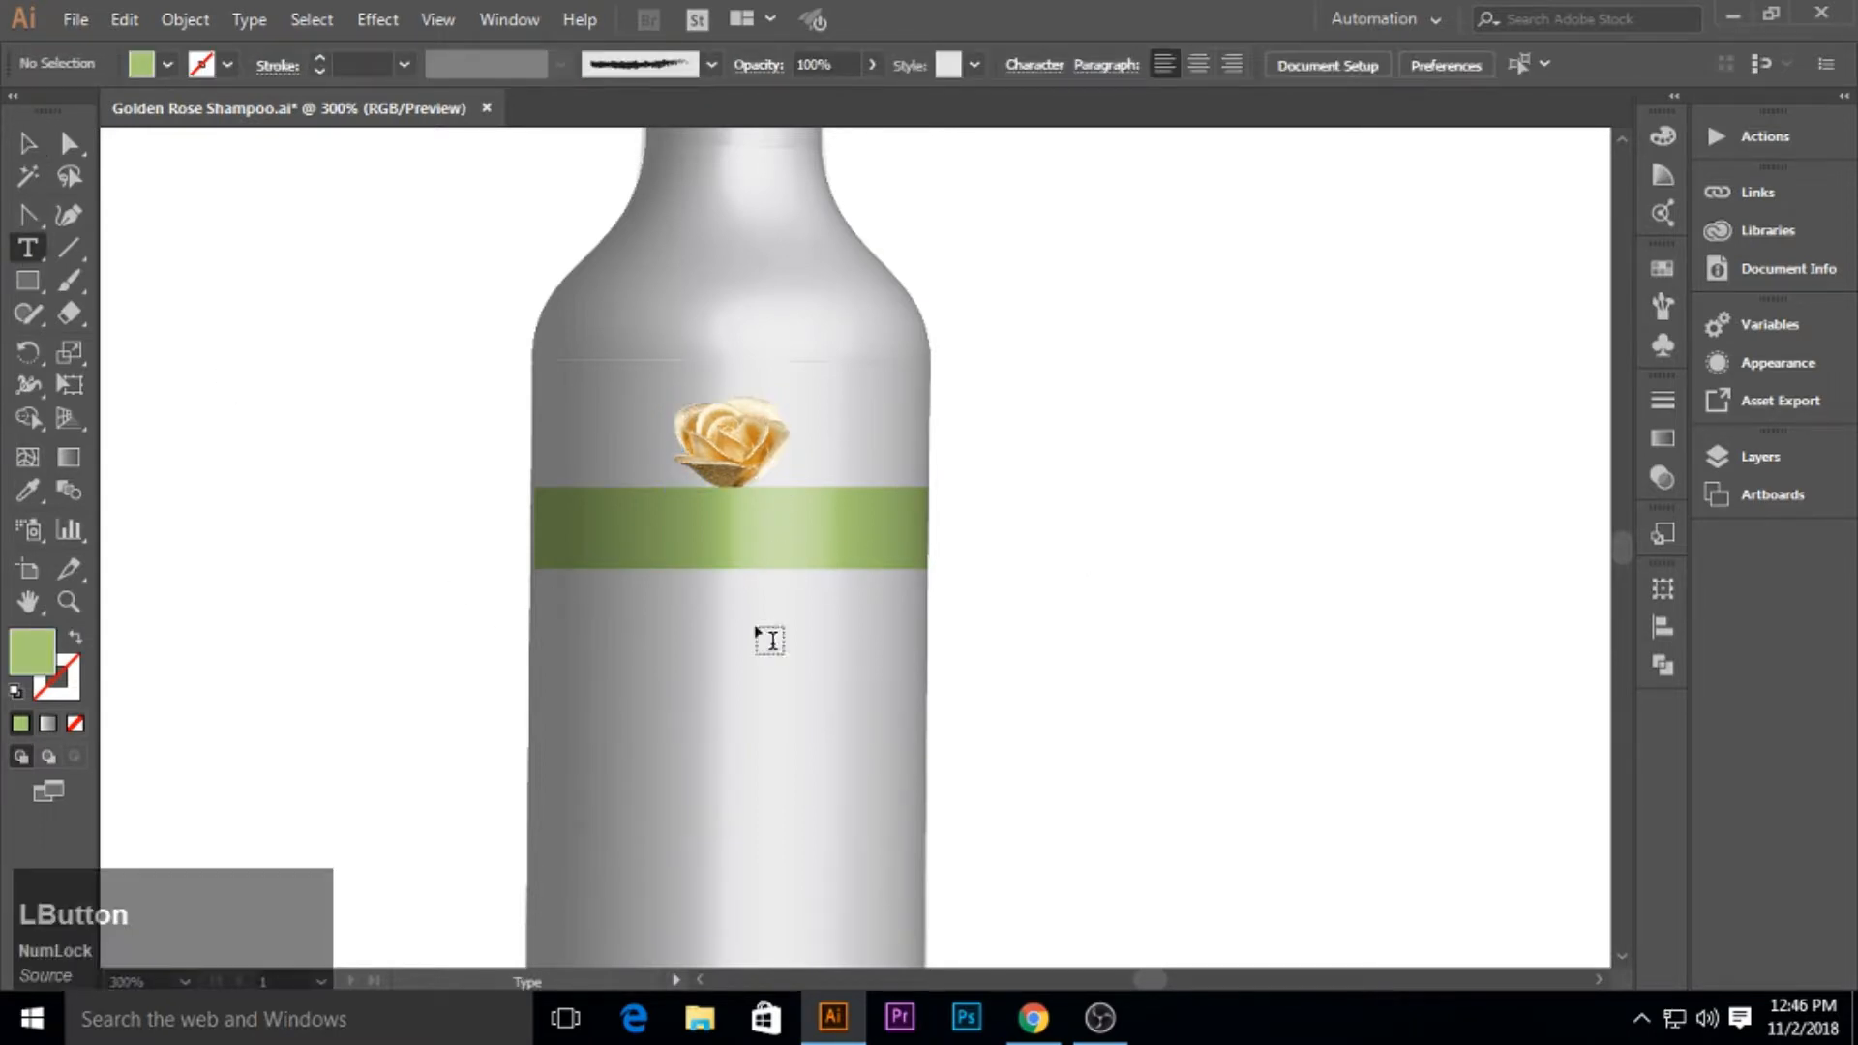
click(976, 641)
text(Golden Rose)
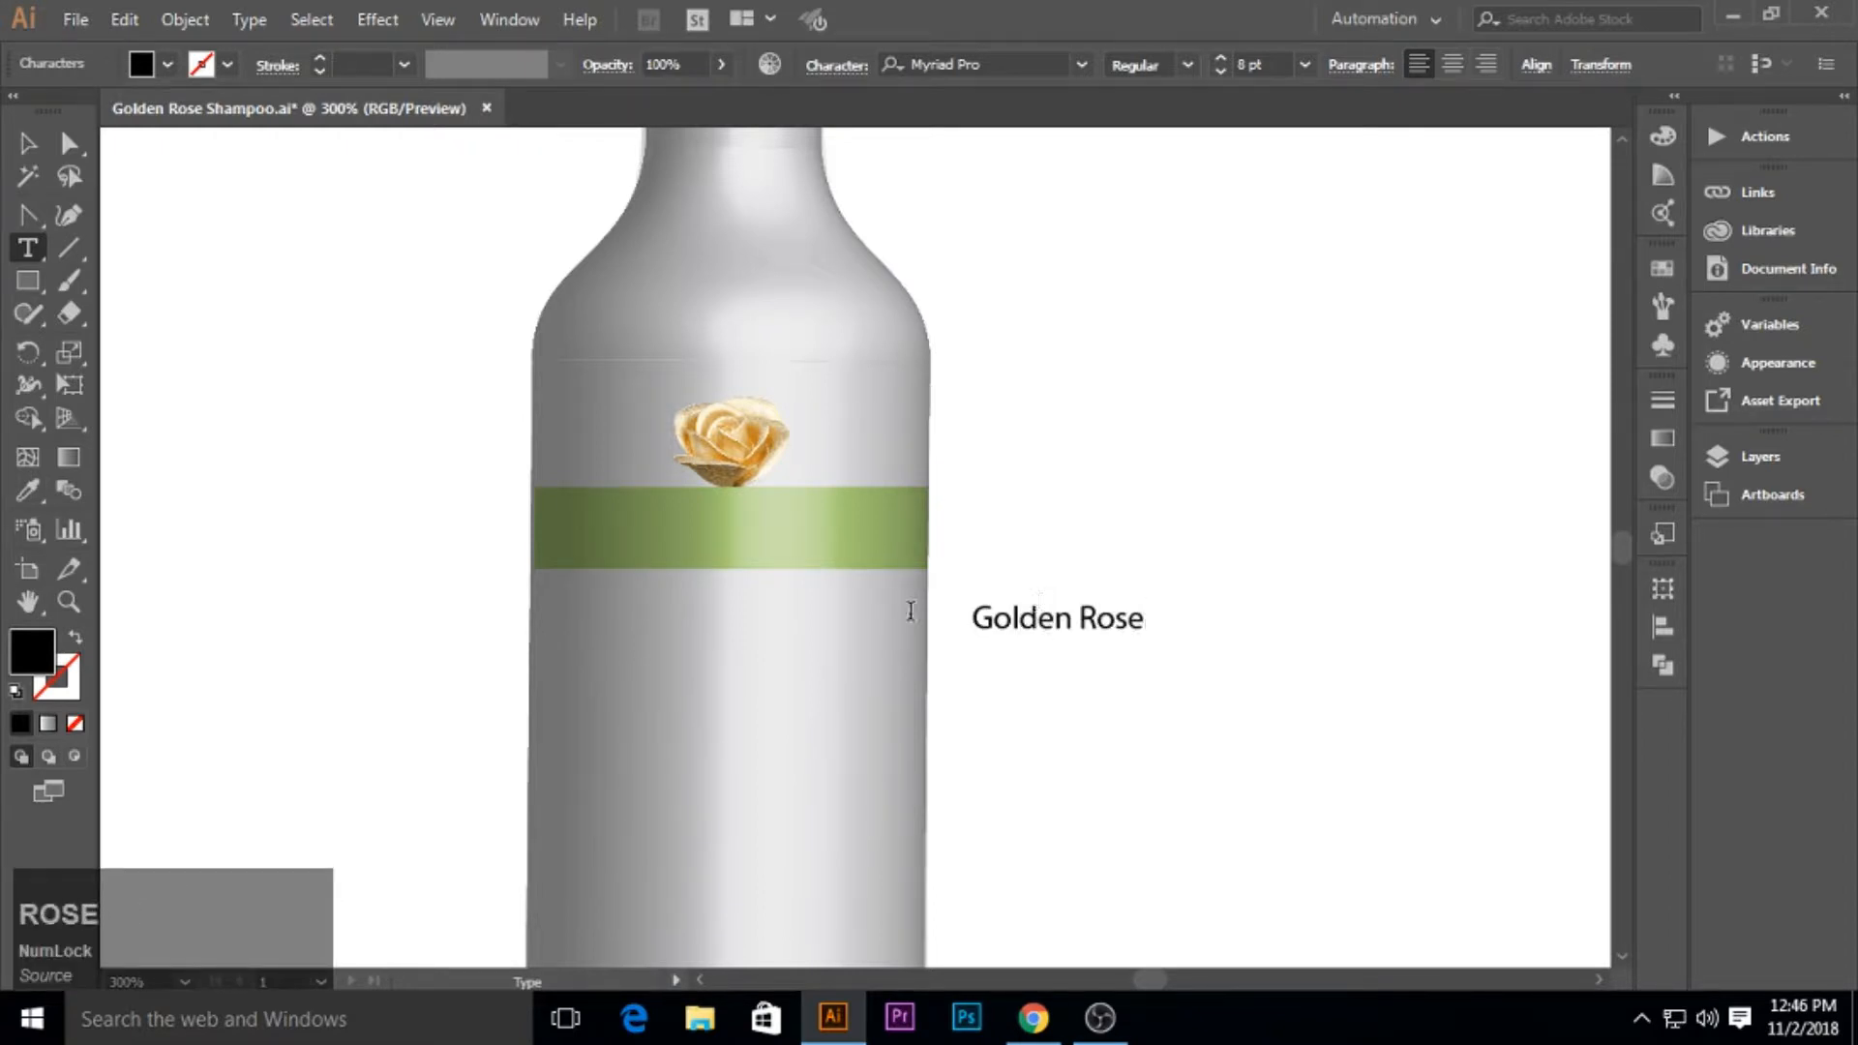
click(28, 143)
drag(1061, 629, 682, 537)
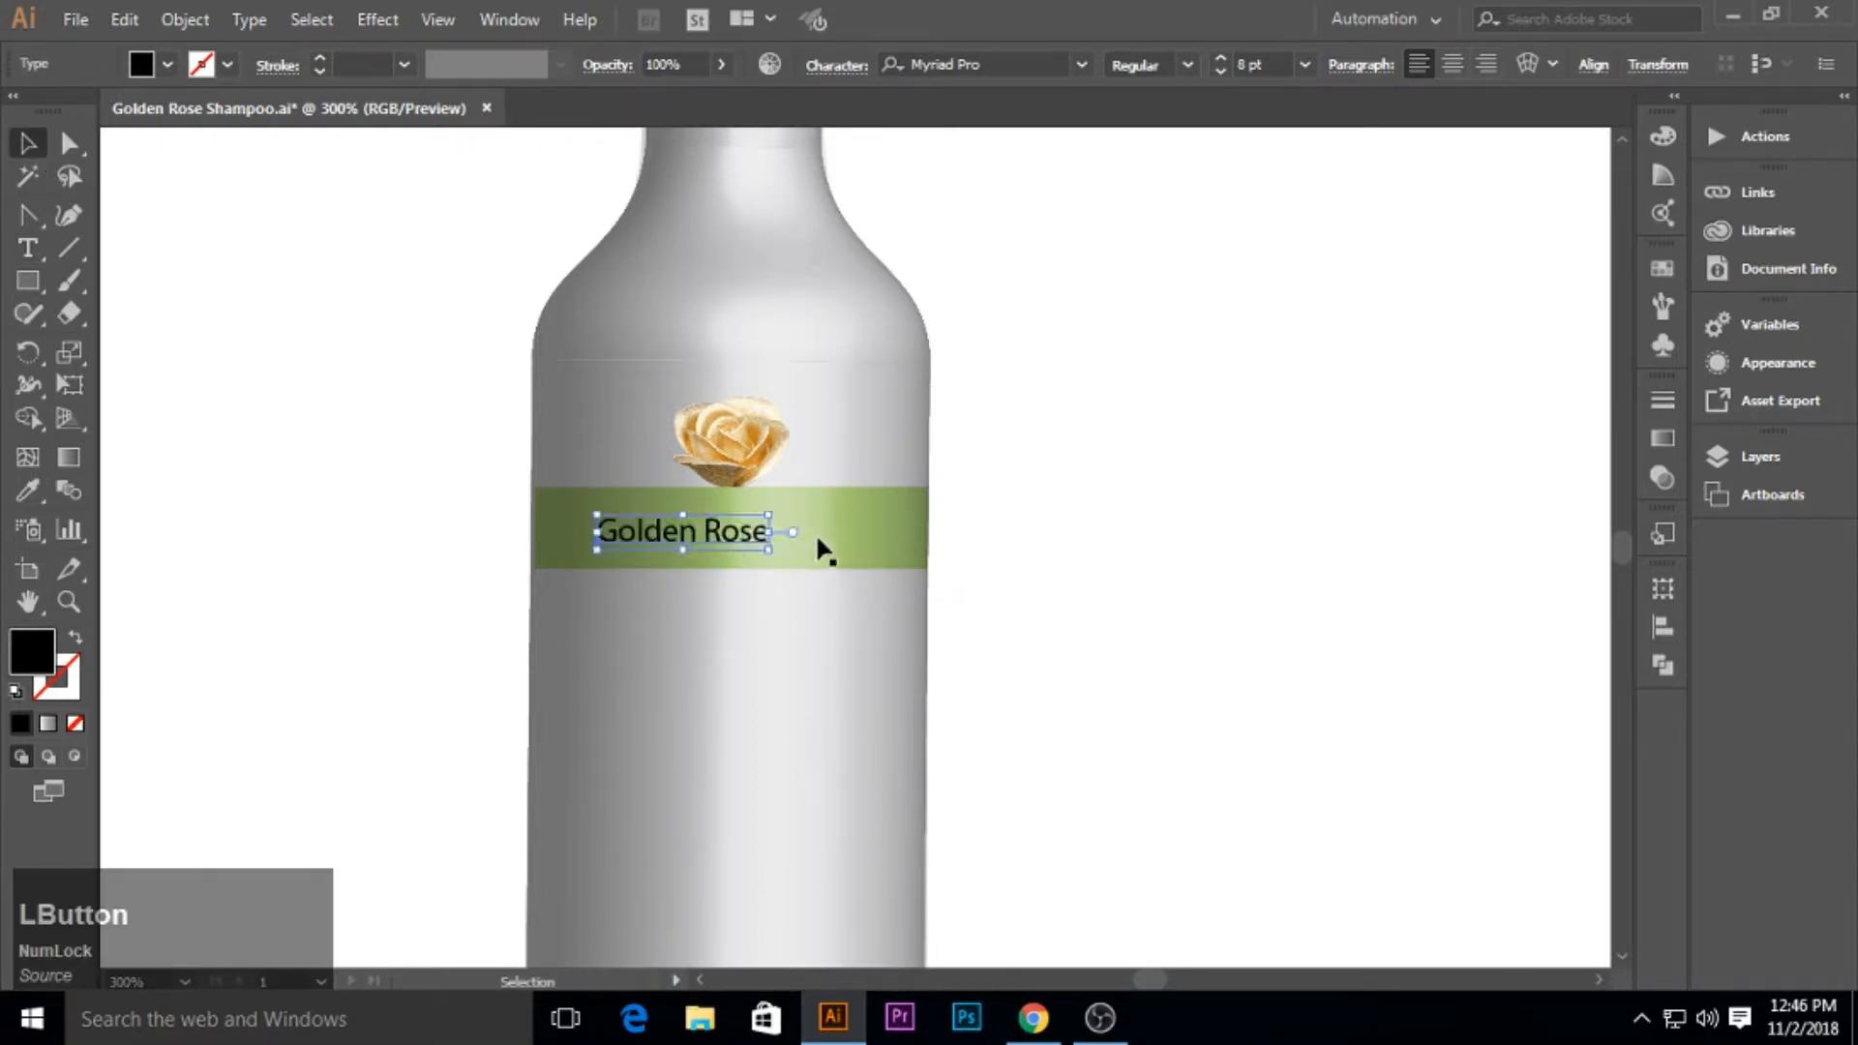
Set the Golden Rose text's font size to 12 pt.
click(1255, 66)
text(12)
key(KP_Enter)
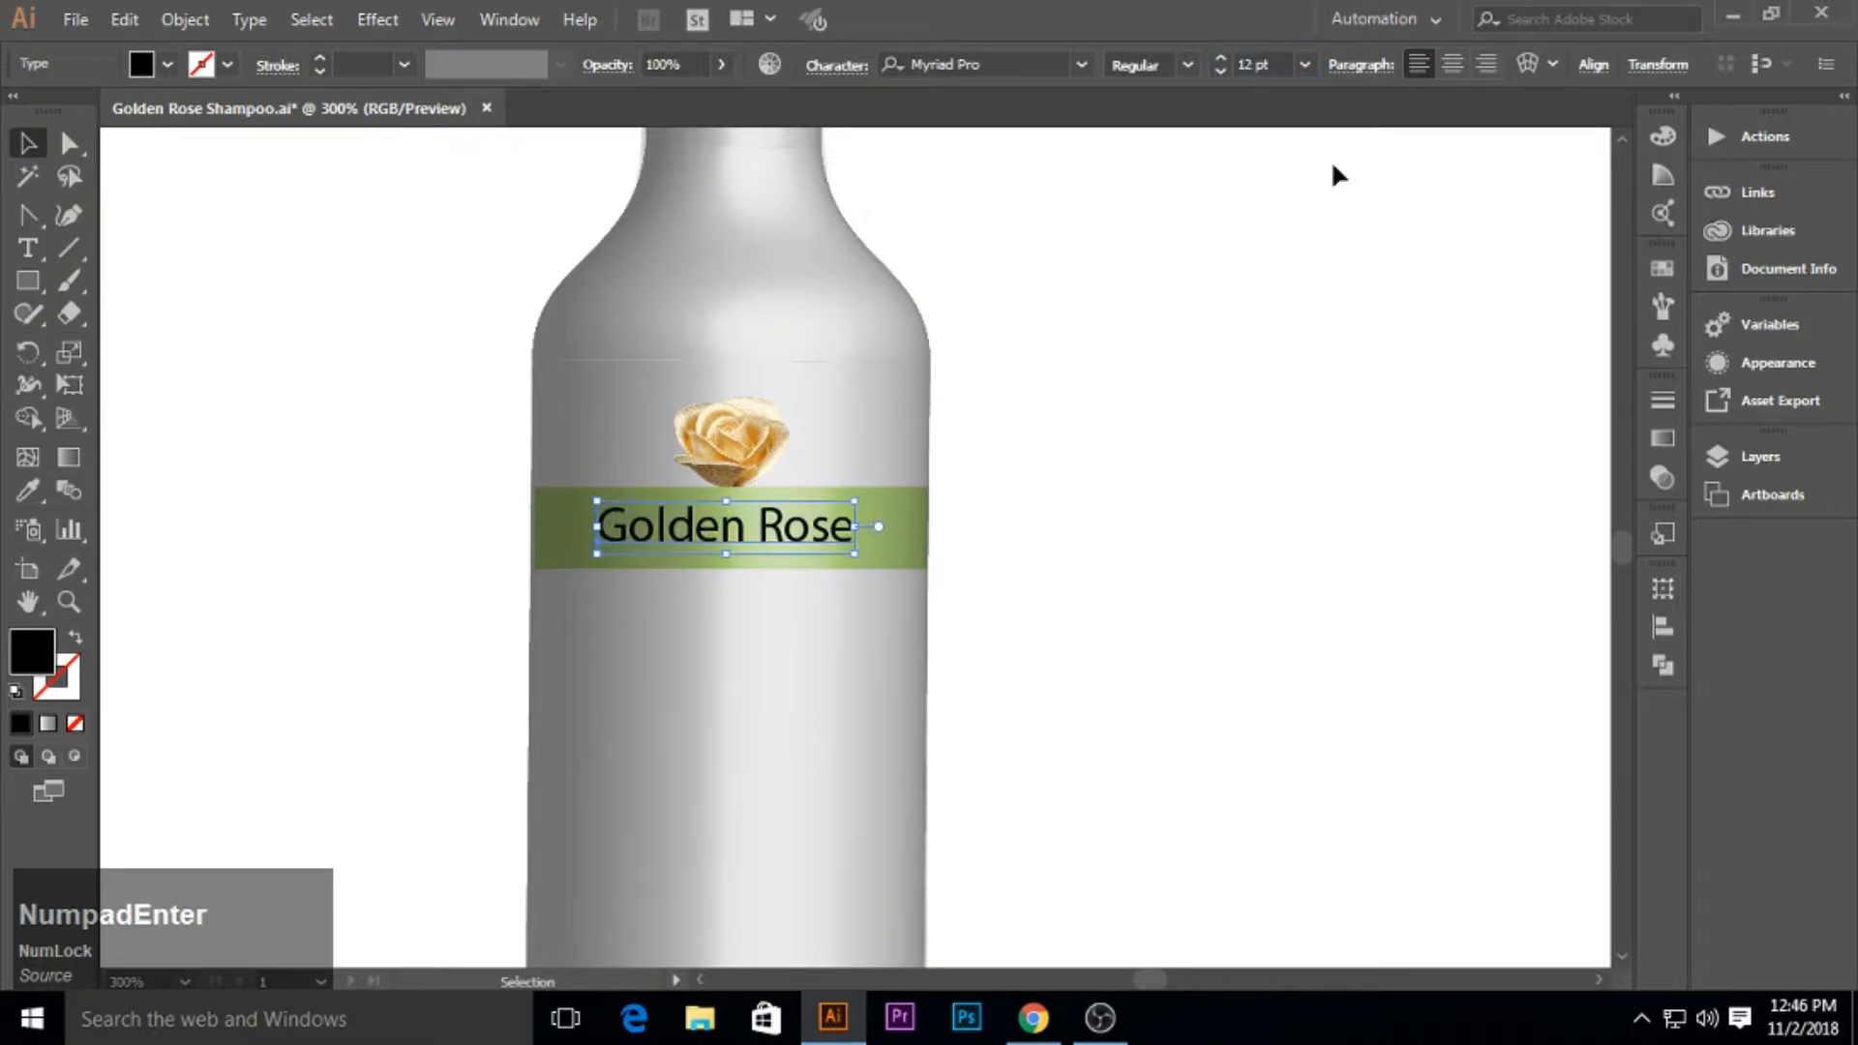
drag(1242, 412, 983, 381)
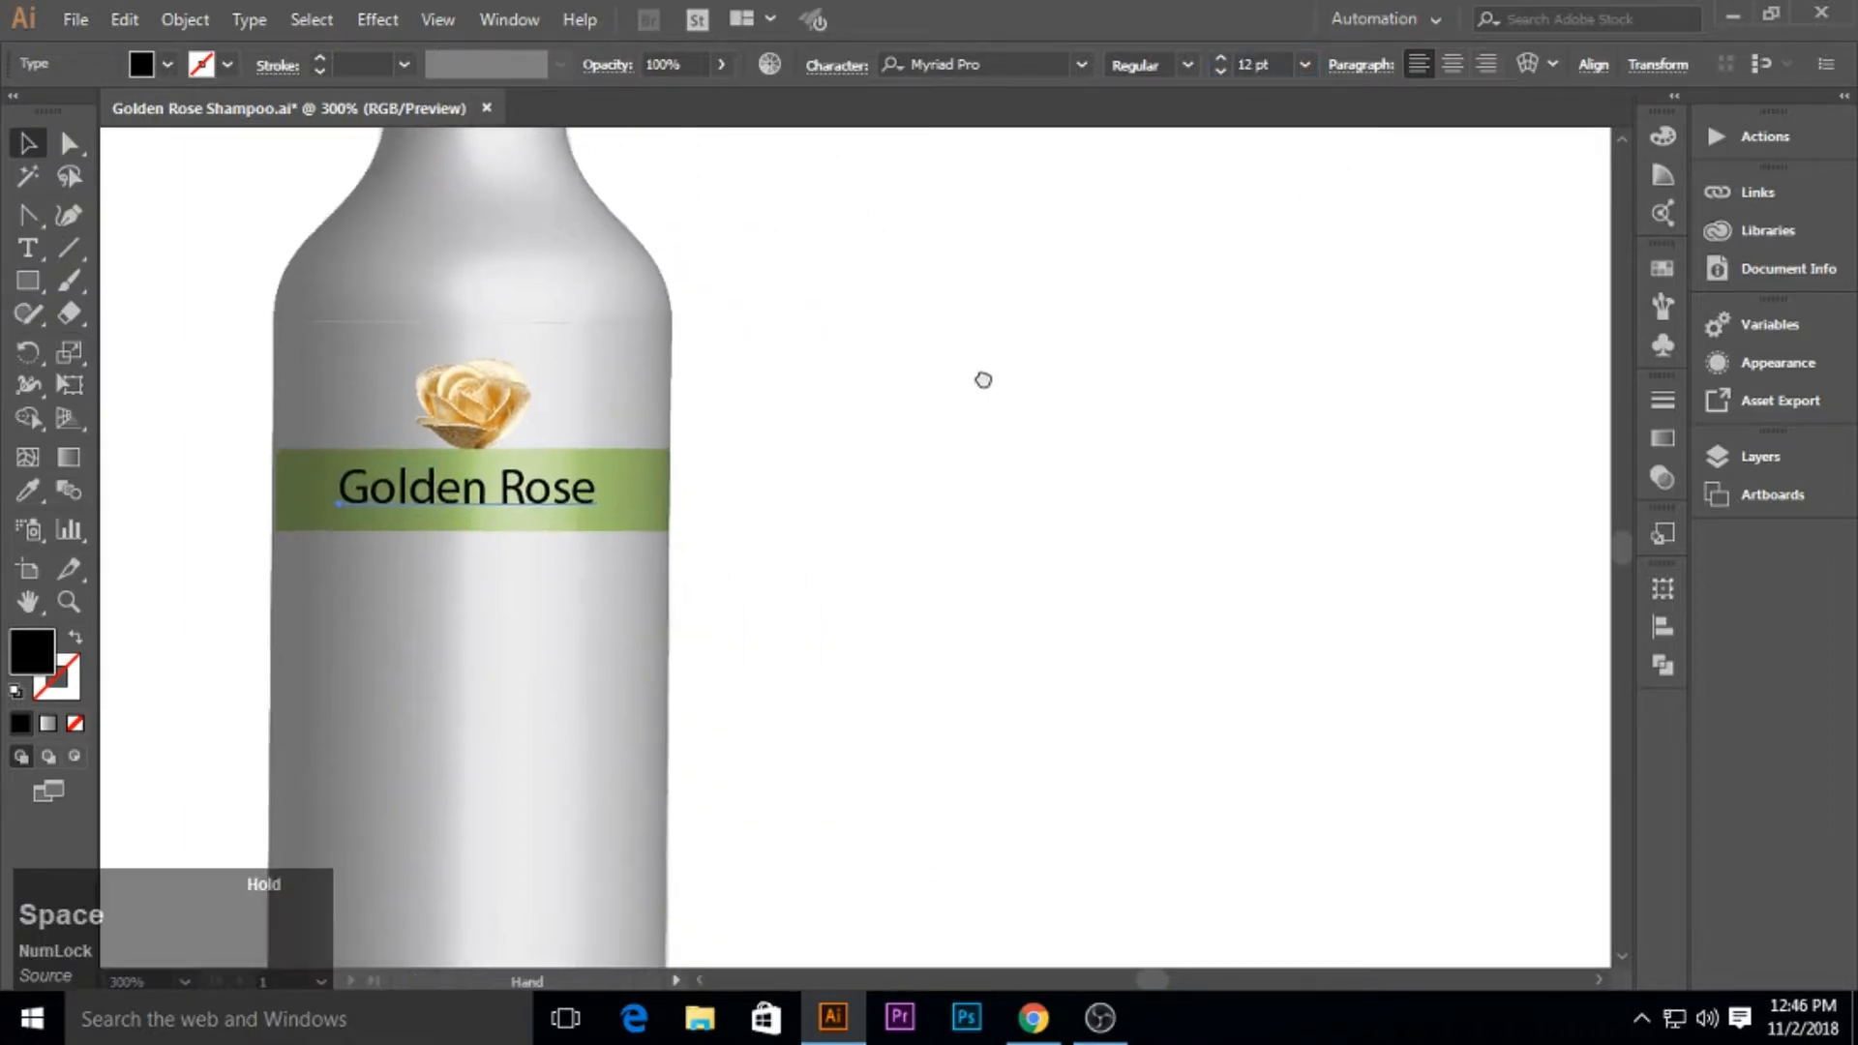
Save the document and change the Golden Rose text's font to Snell Black BT.
key(ctrl+s)
click(1081, 66)
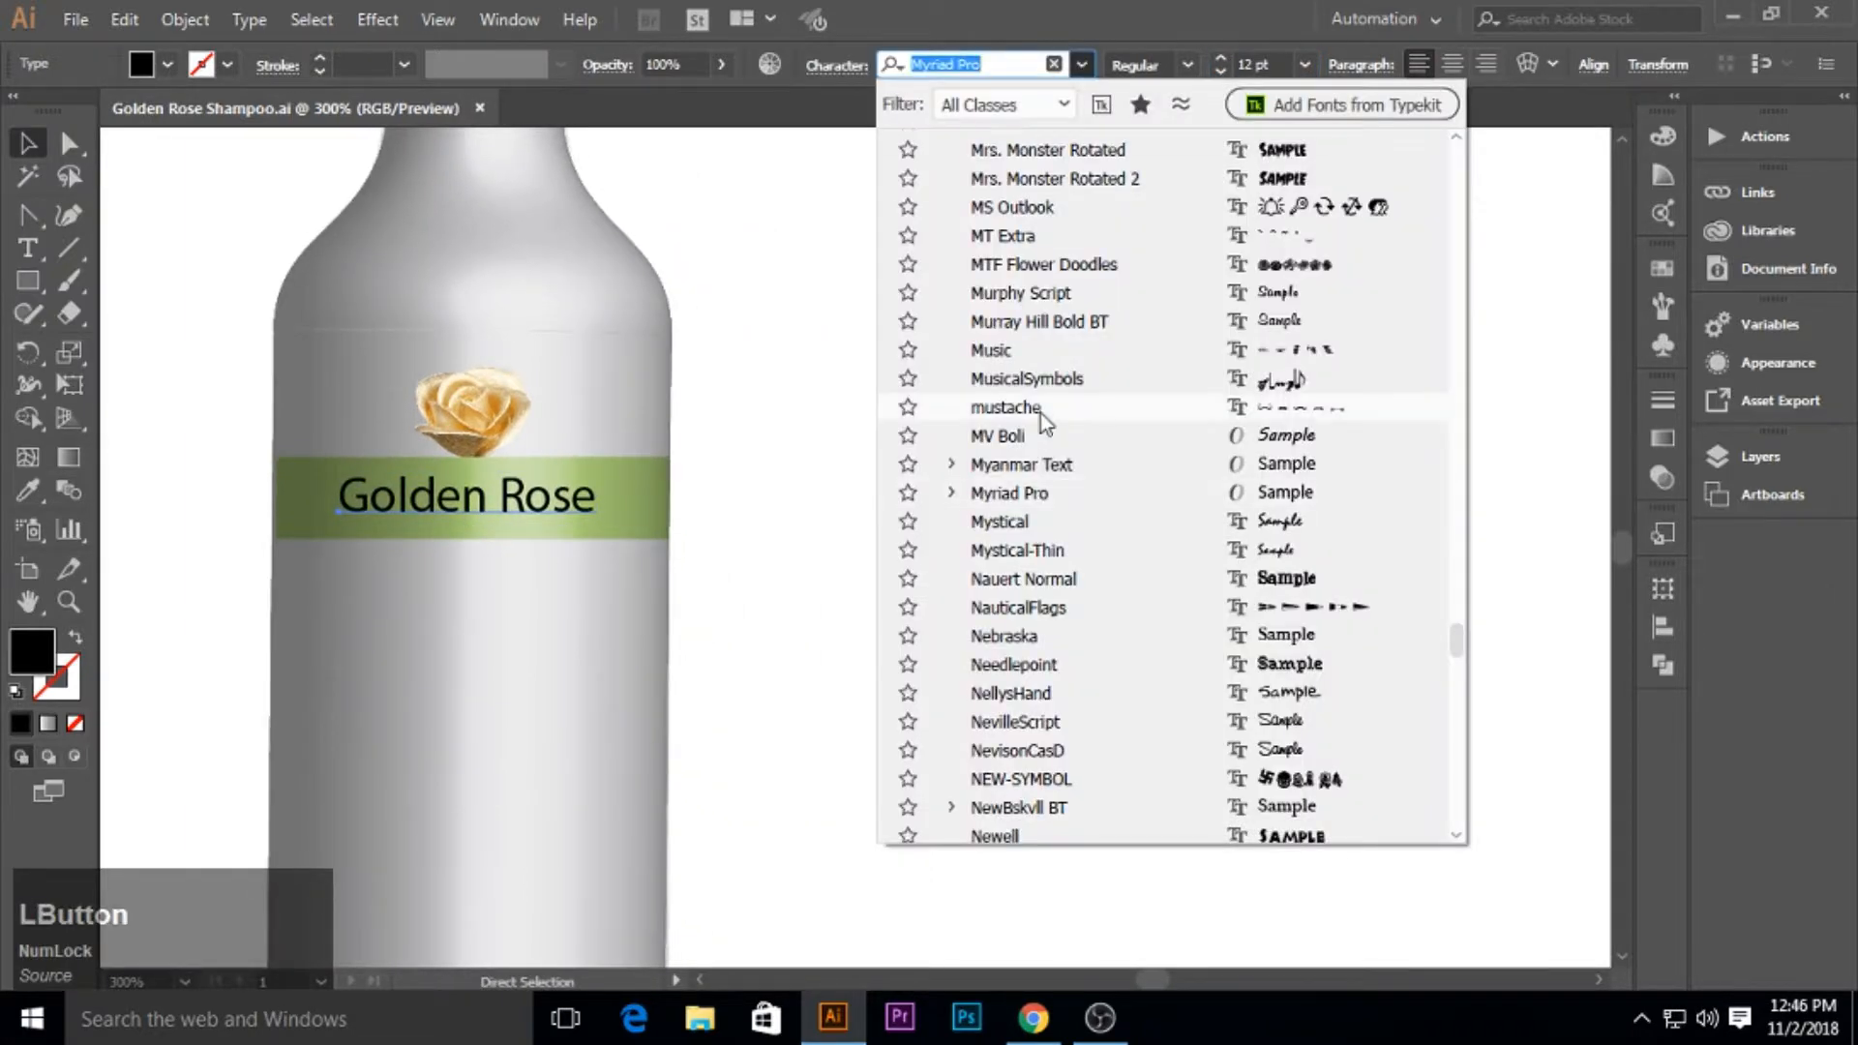
scroll(1087, 654, down, 3)
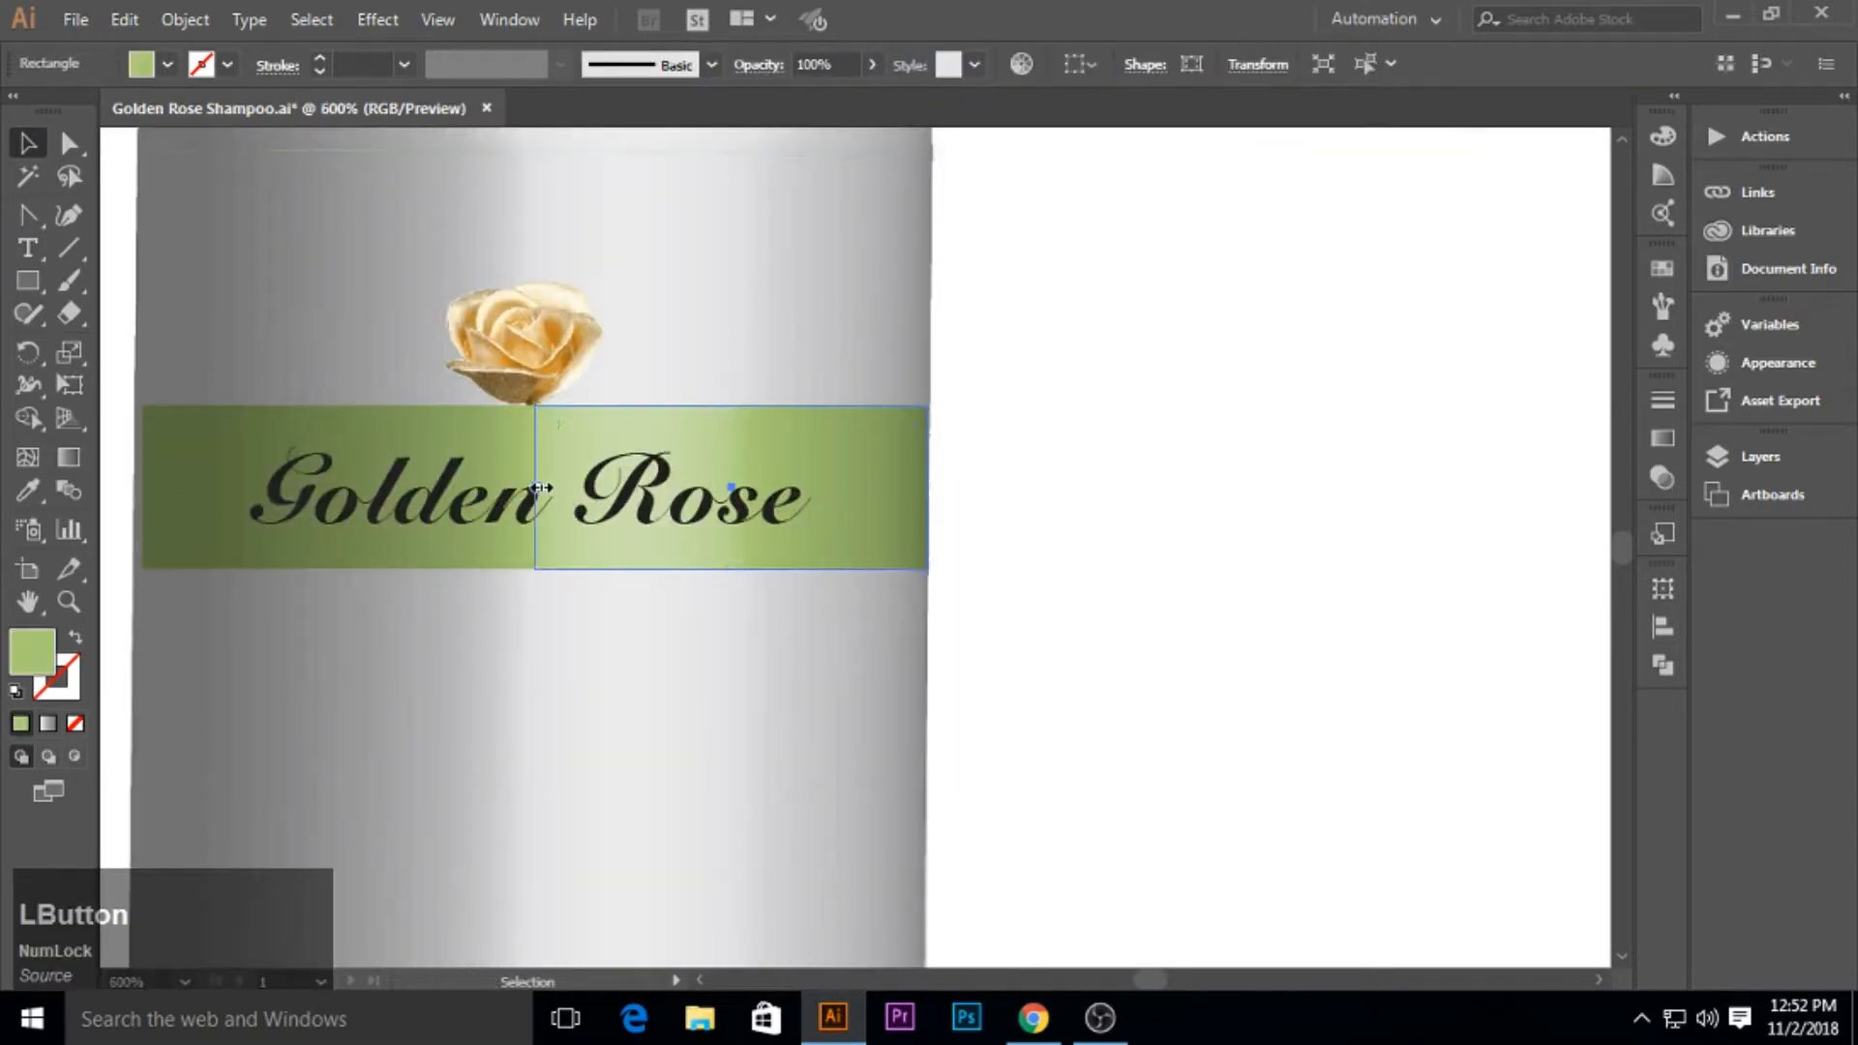
Adjust the green band's halves to span the bottle's full width and shift the Golden Rose text slightly left.
drag(540, 487, 141, 488)
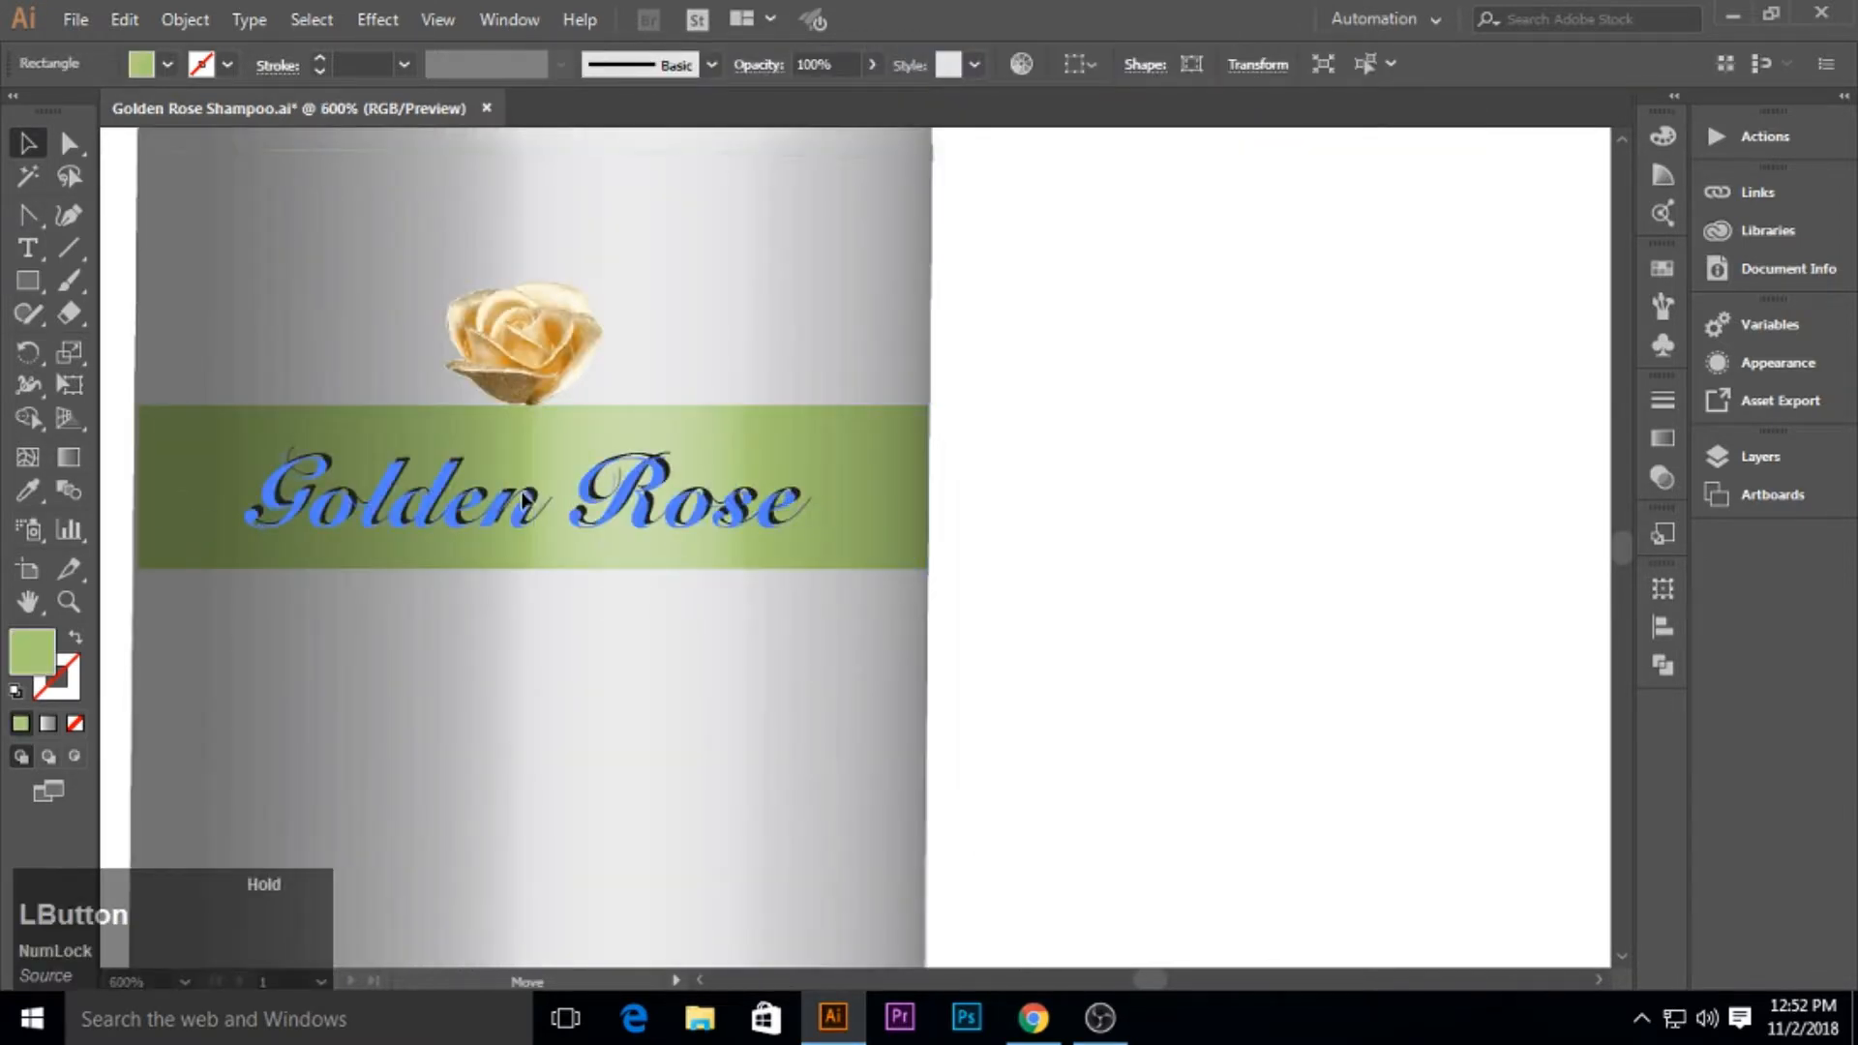
click(791, 502)
click(879, 467)
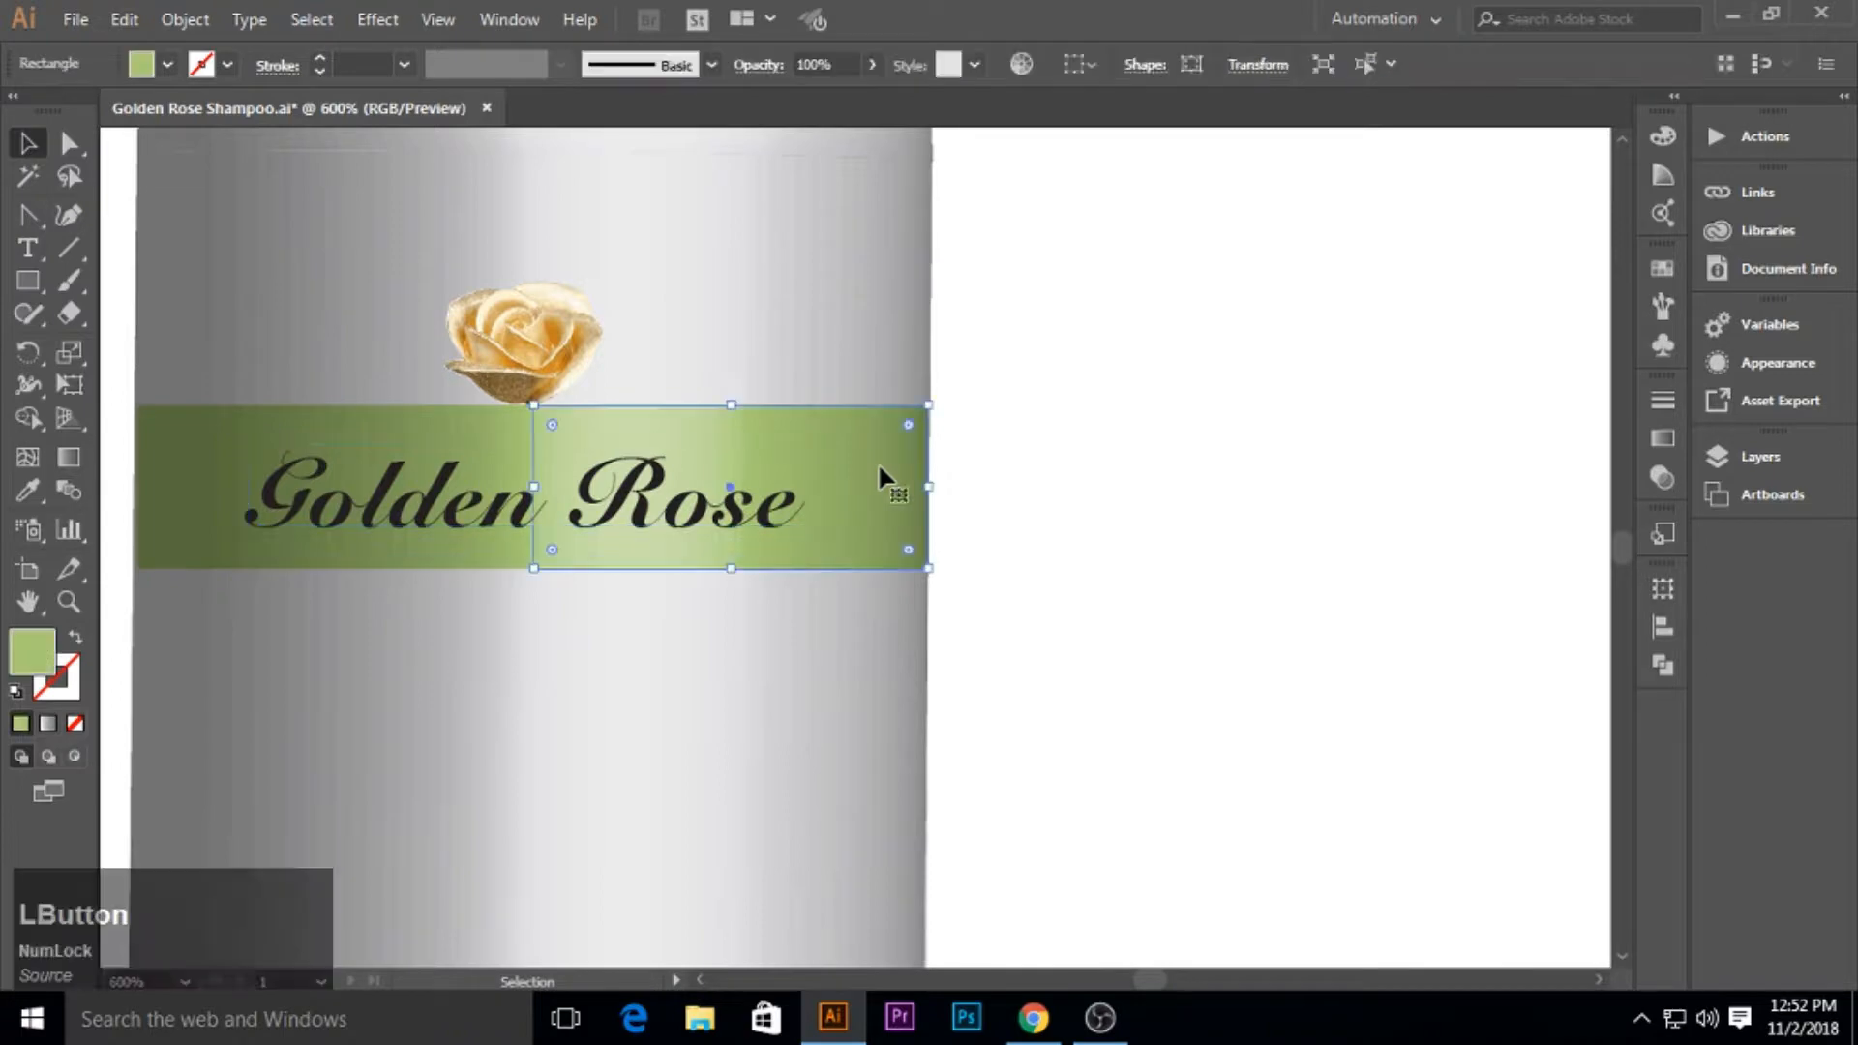
drag(540, 488, 537, 487)
click(1000, 501)
Enlarge the Golden Rose text proportionally from its center to about 14.18 pt so it nearly fills the green band.
scroll(631, 506, down, 1)
click(654, 528)
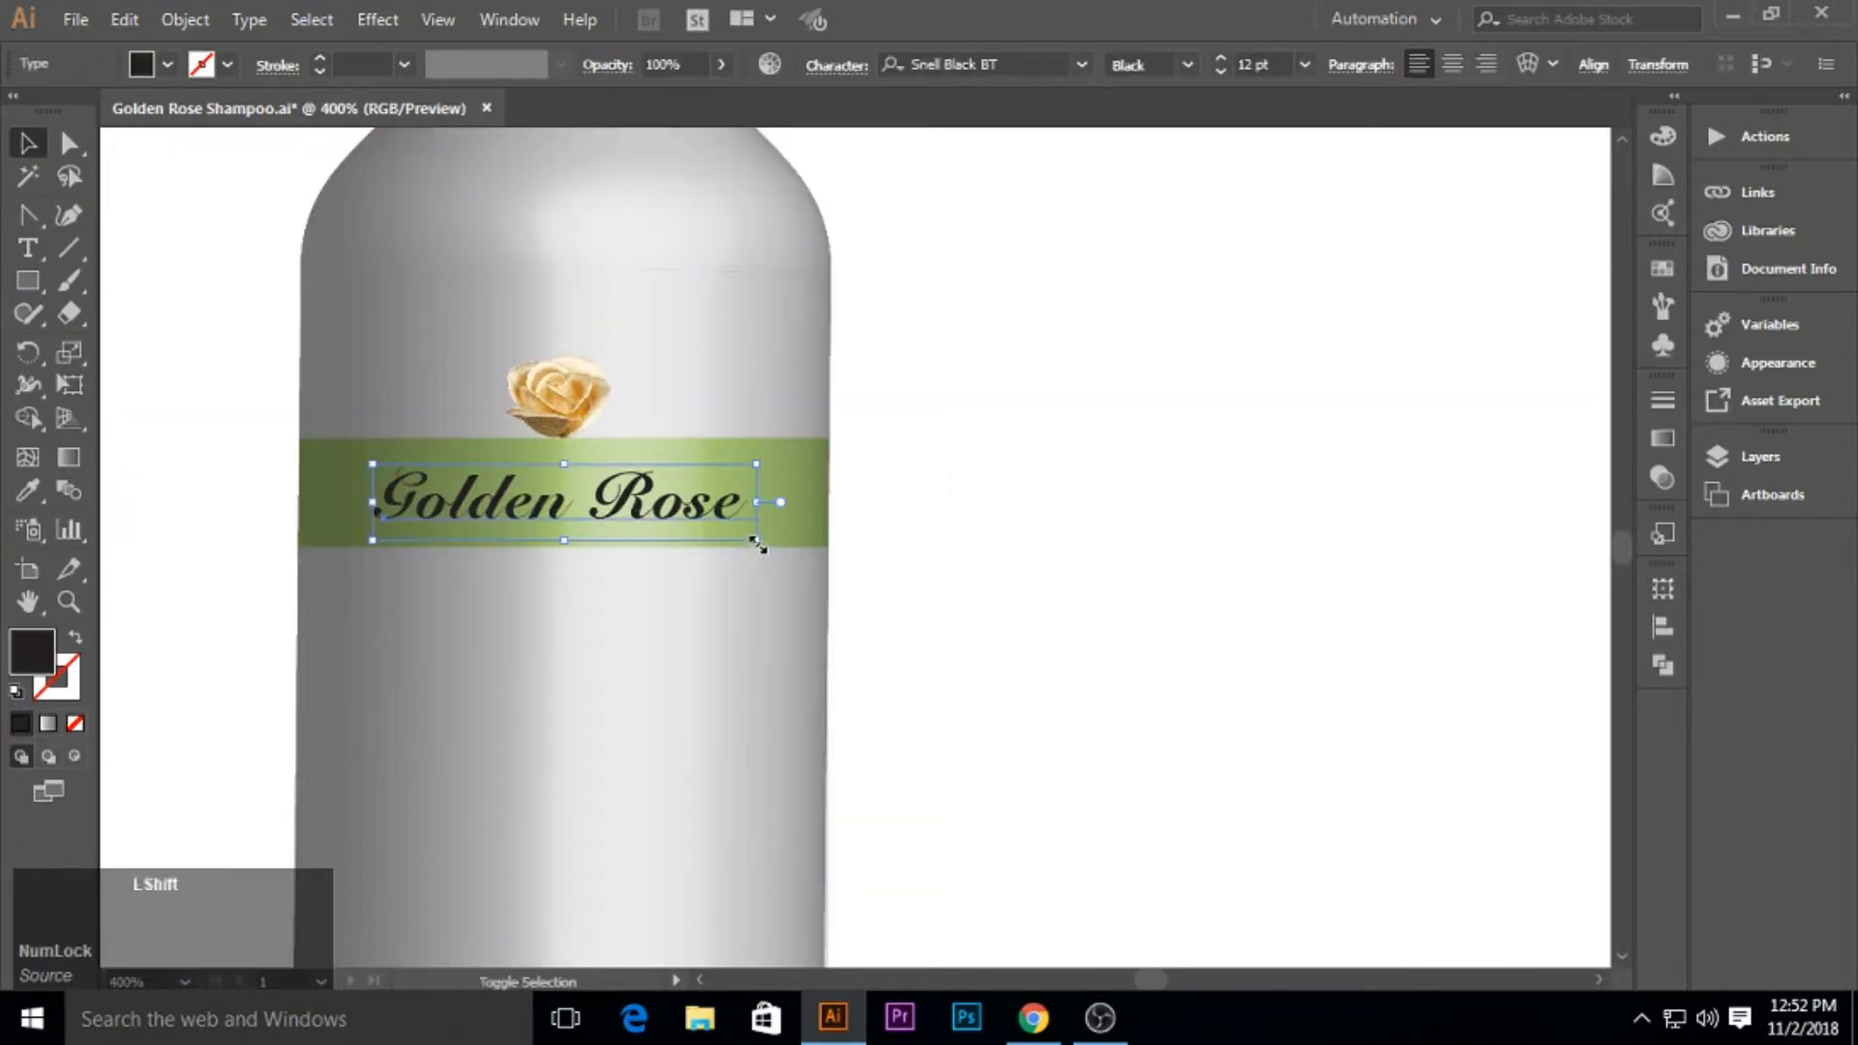
drag(755, 538, 809, 559)
click(945, 600)
click(736, 515)
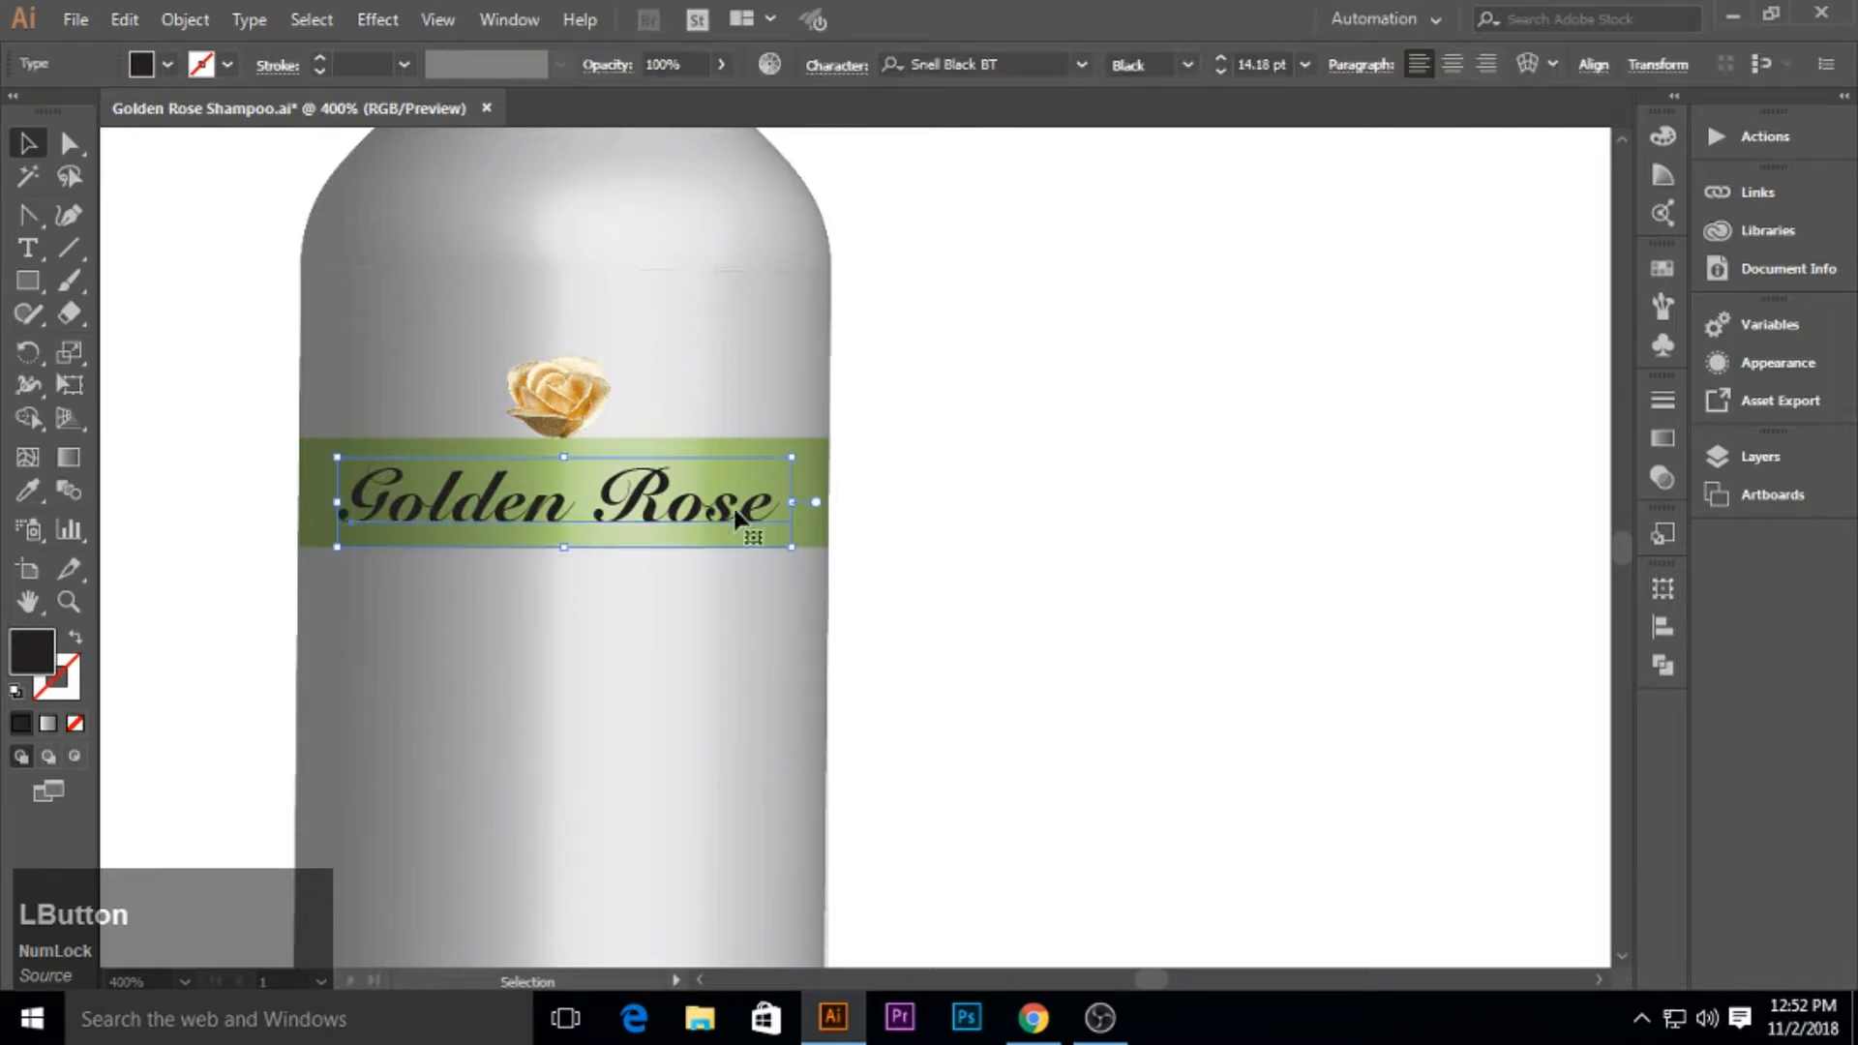
click(869, 493)
scroll(701, 538, down, 3)
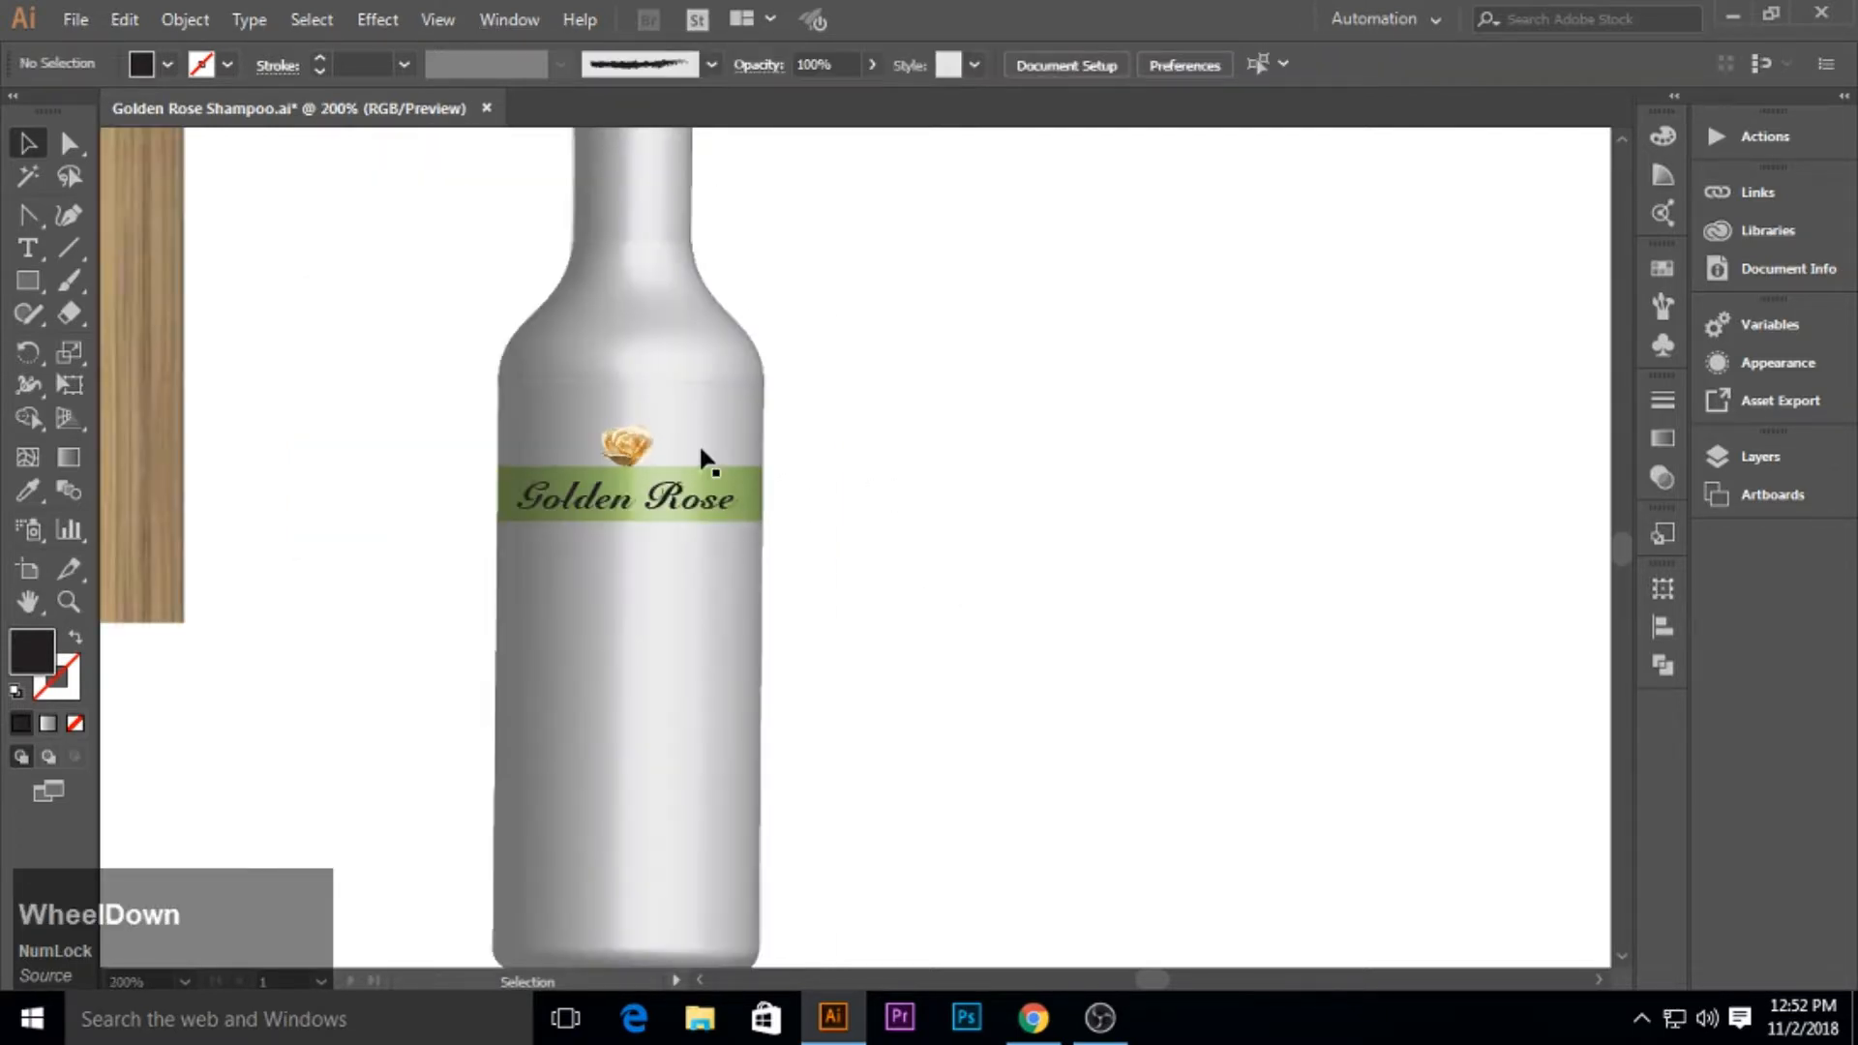
scroll(1027, 864, up, 1)
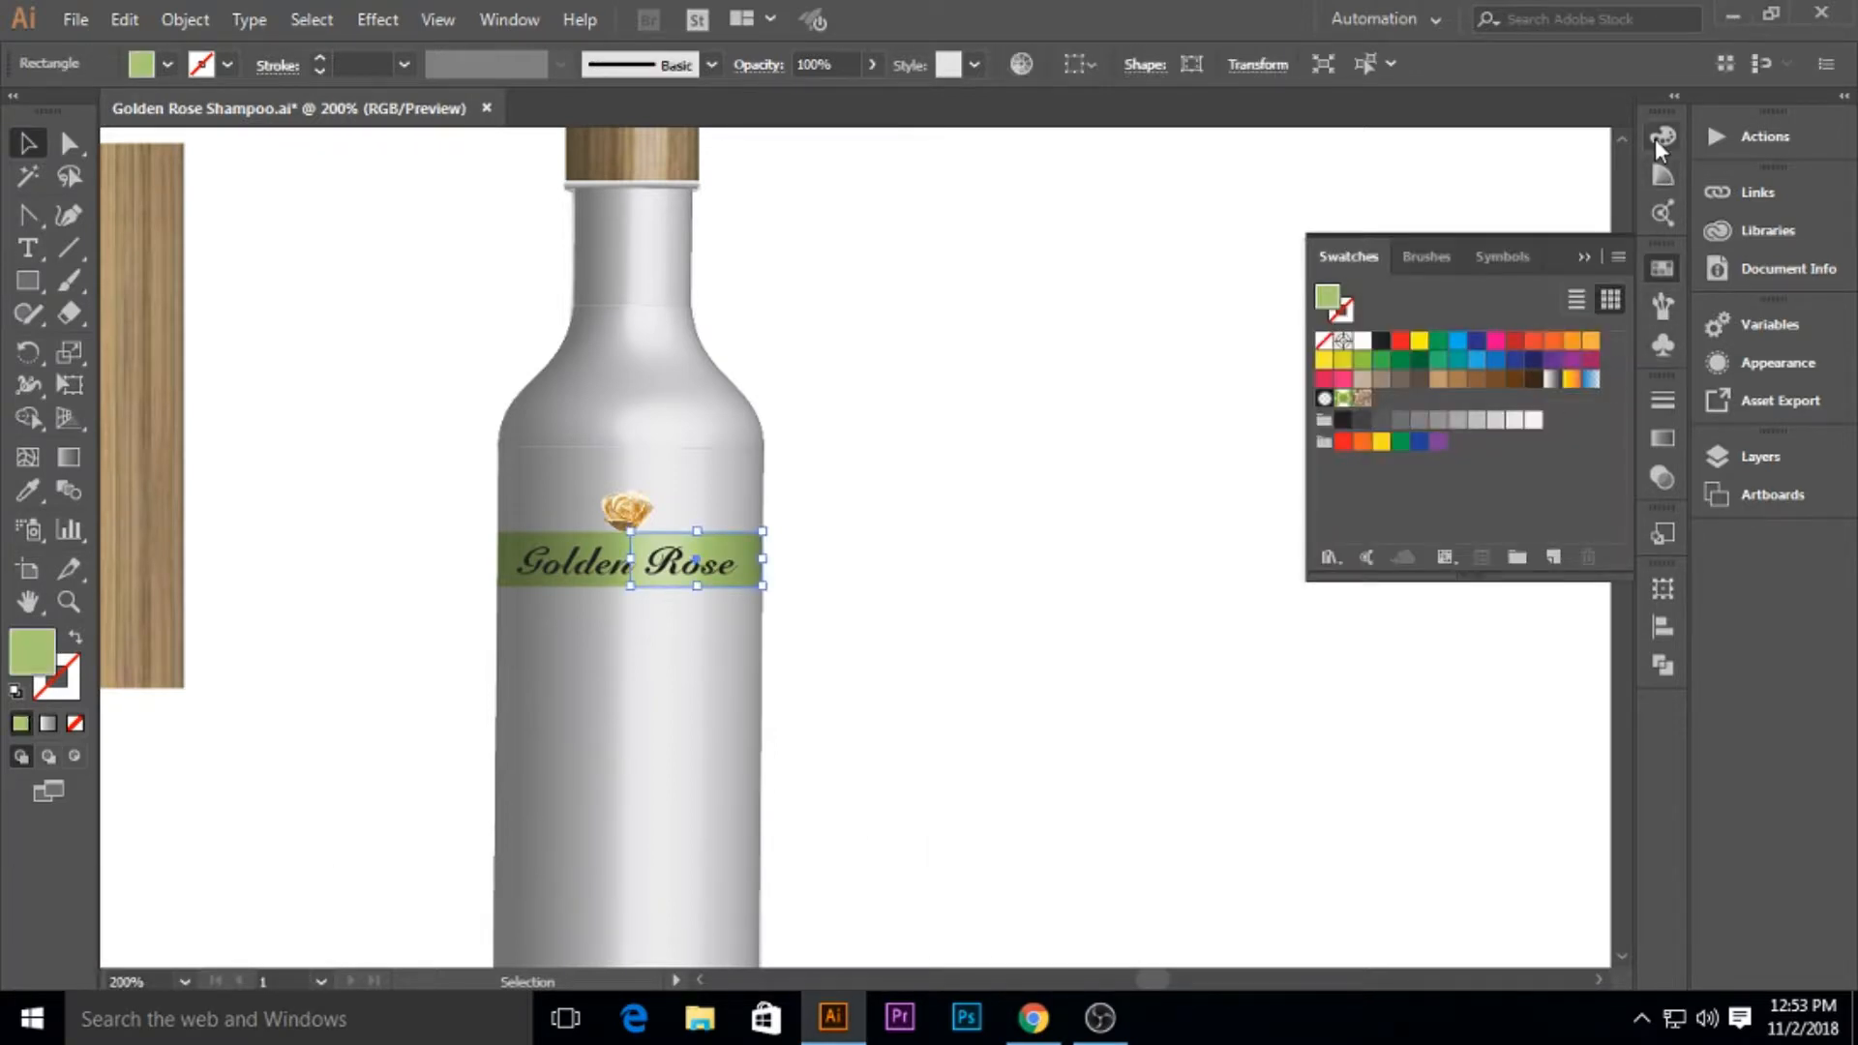
Increase the red component of the green label band's fill to turn it a yellowish olive.
click(1662, 136)
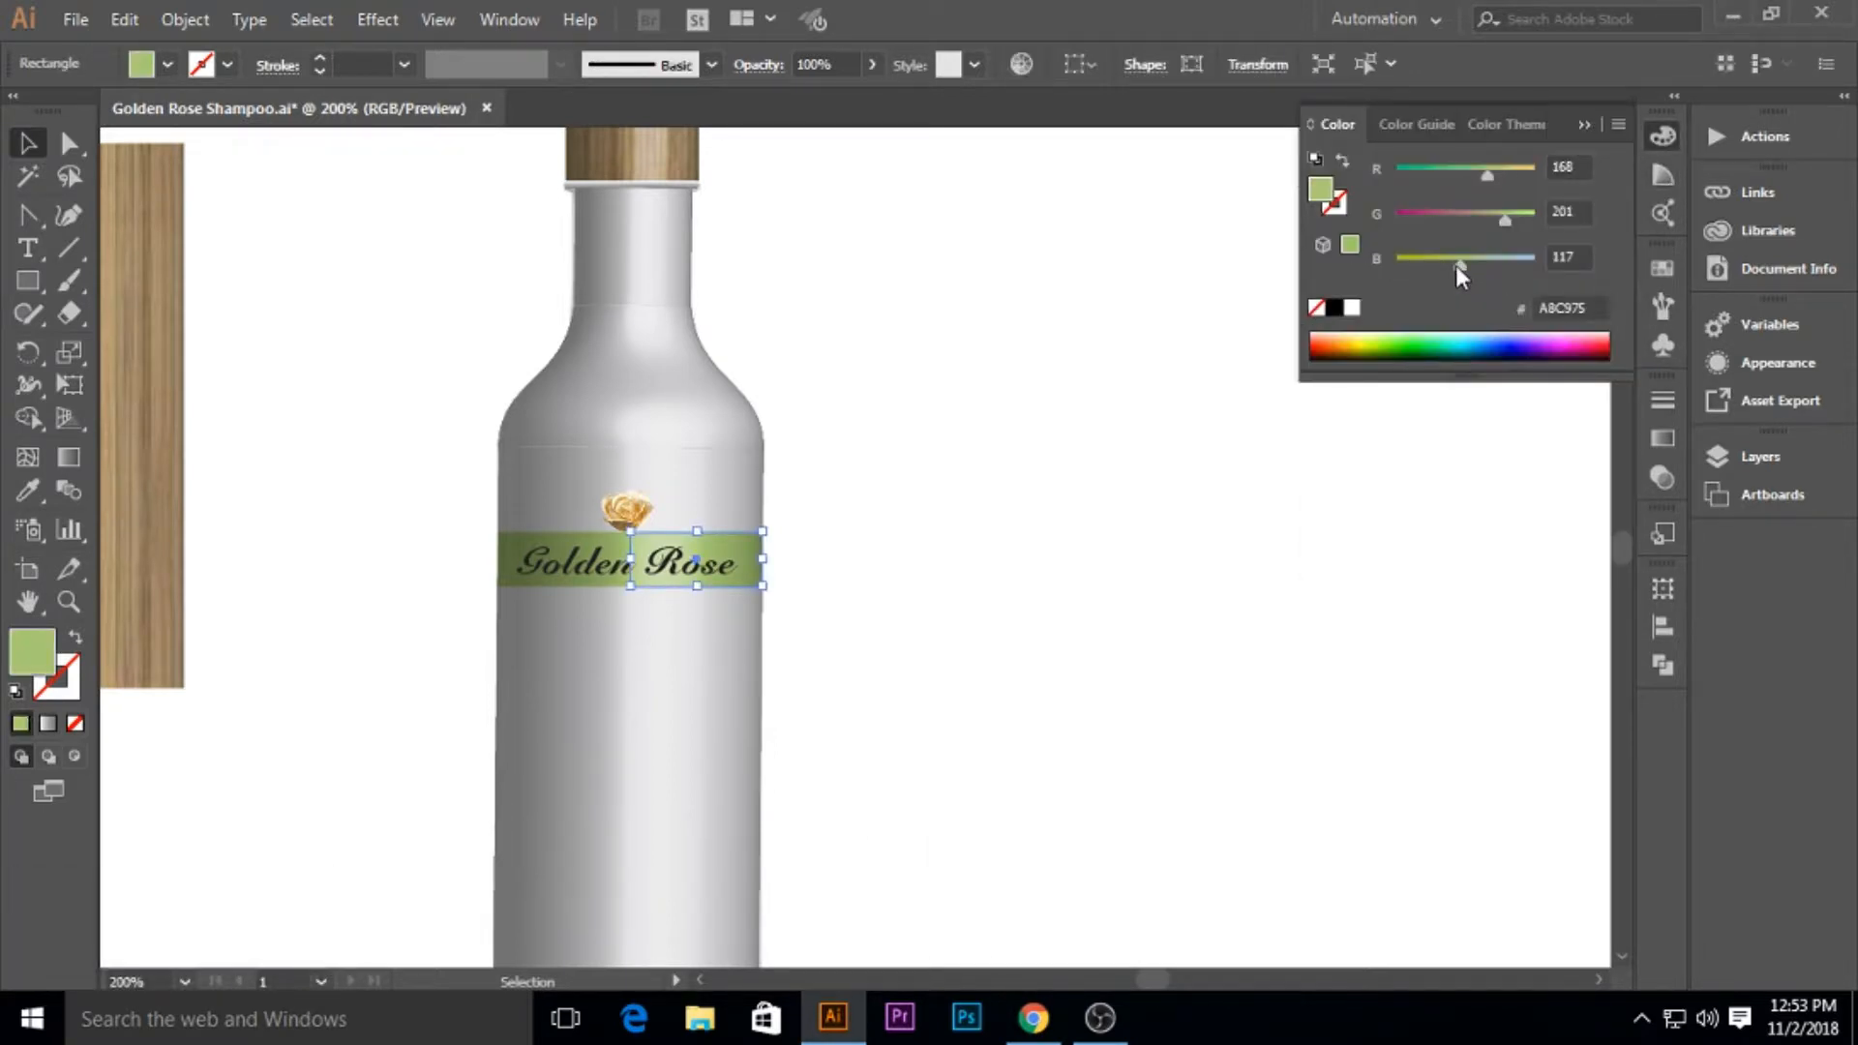
drag(1486, 178, 1503, 178)
click(1583, 124)
click(1064, 368)
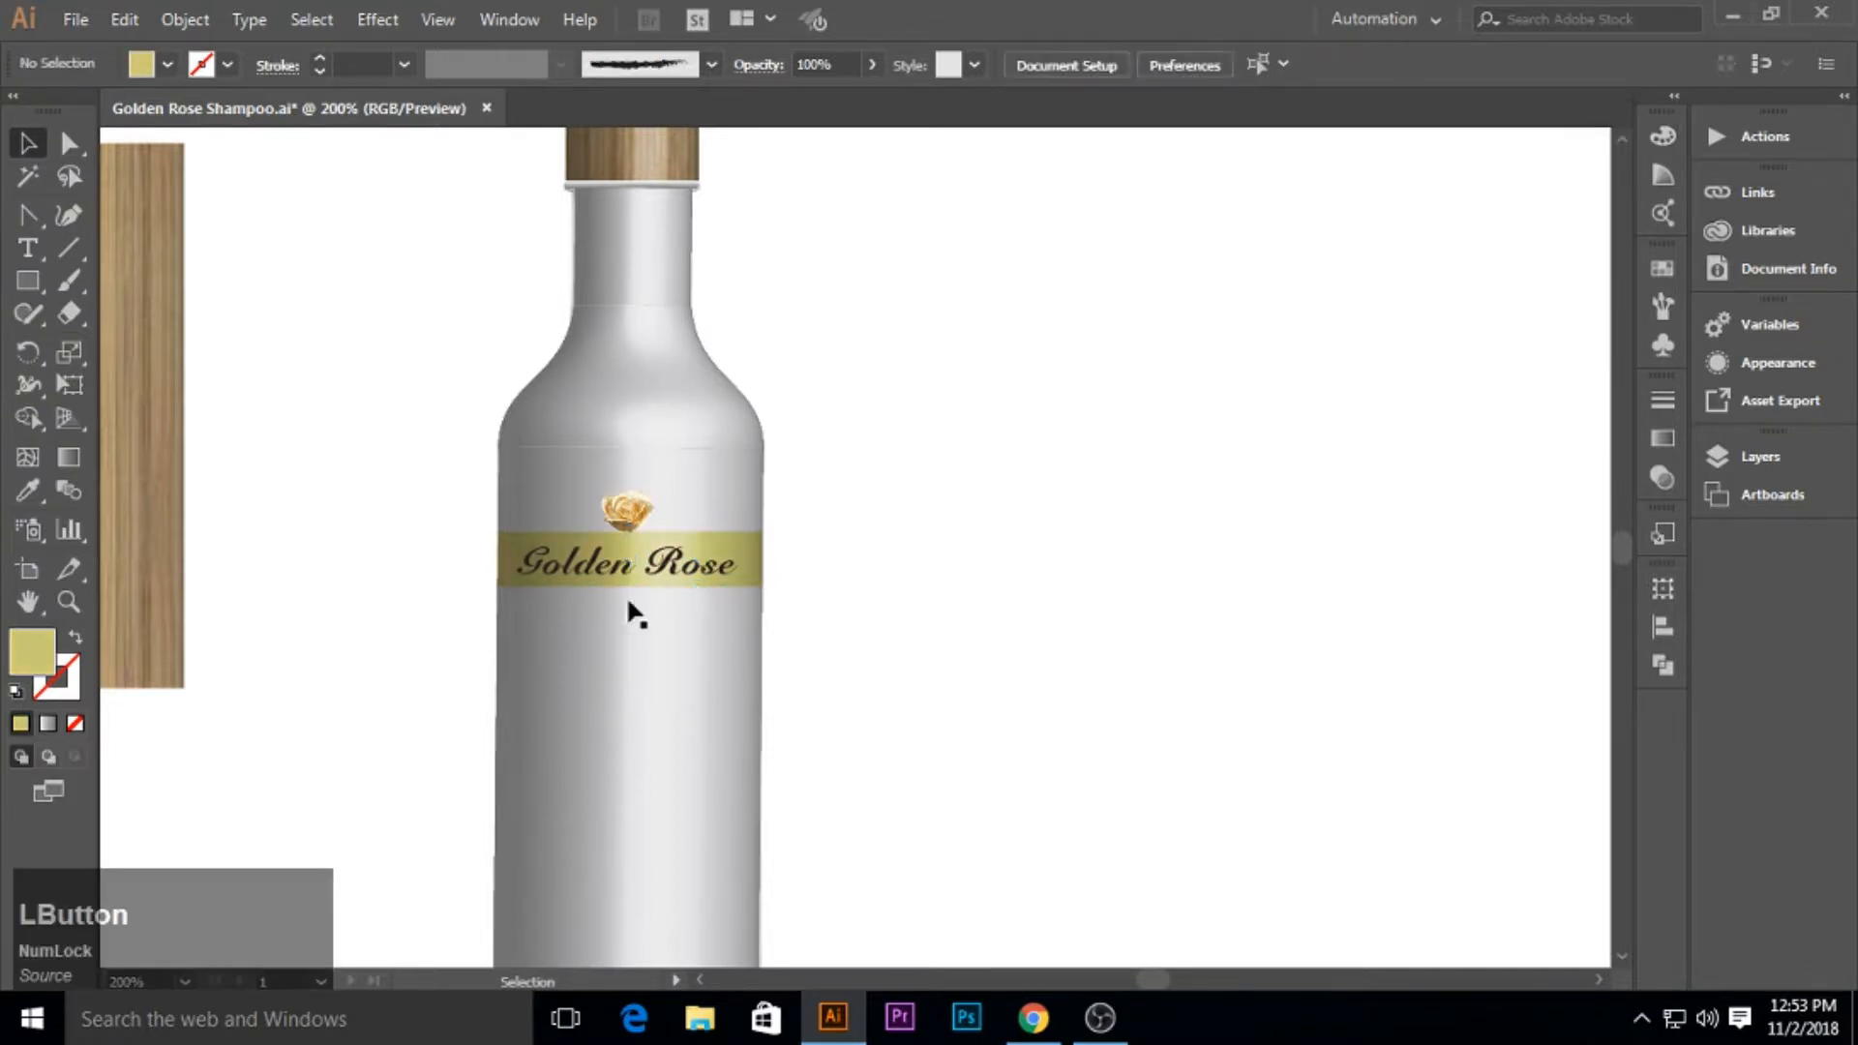
Recolor the Golden Rose text with the light orange swatch and change its blending mode.
click(702, 571)
click(1663, 269)
click(1589, 341)
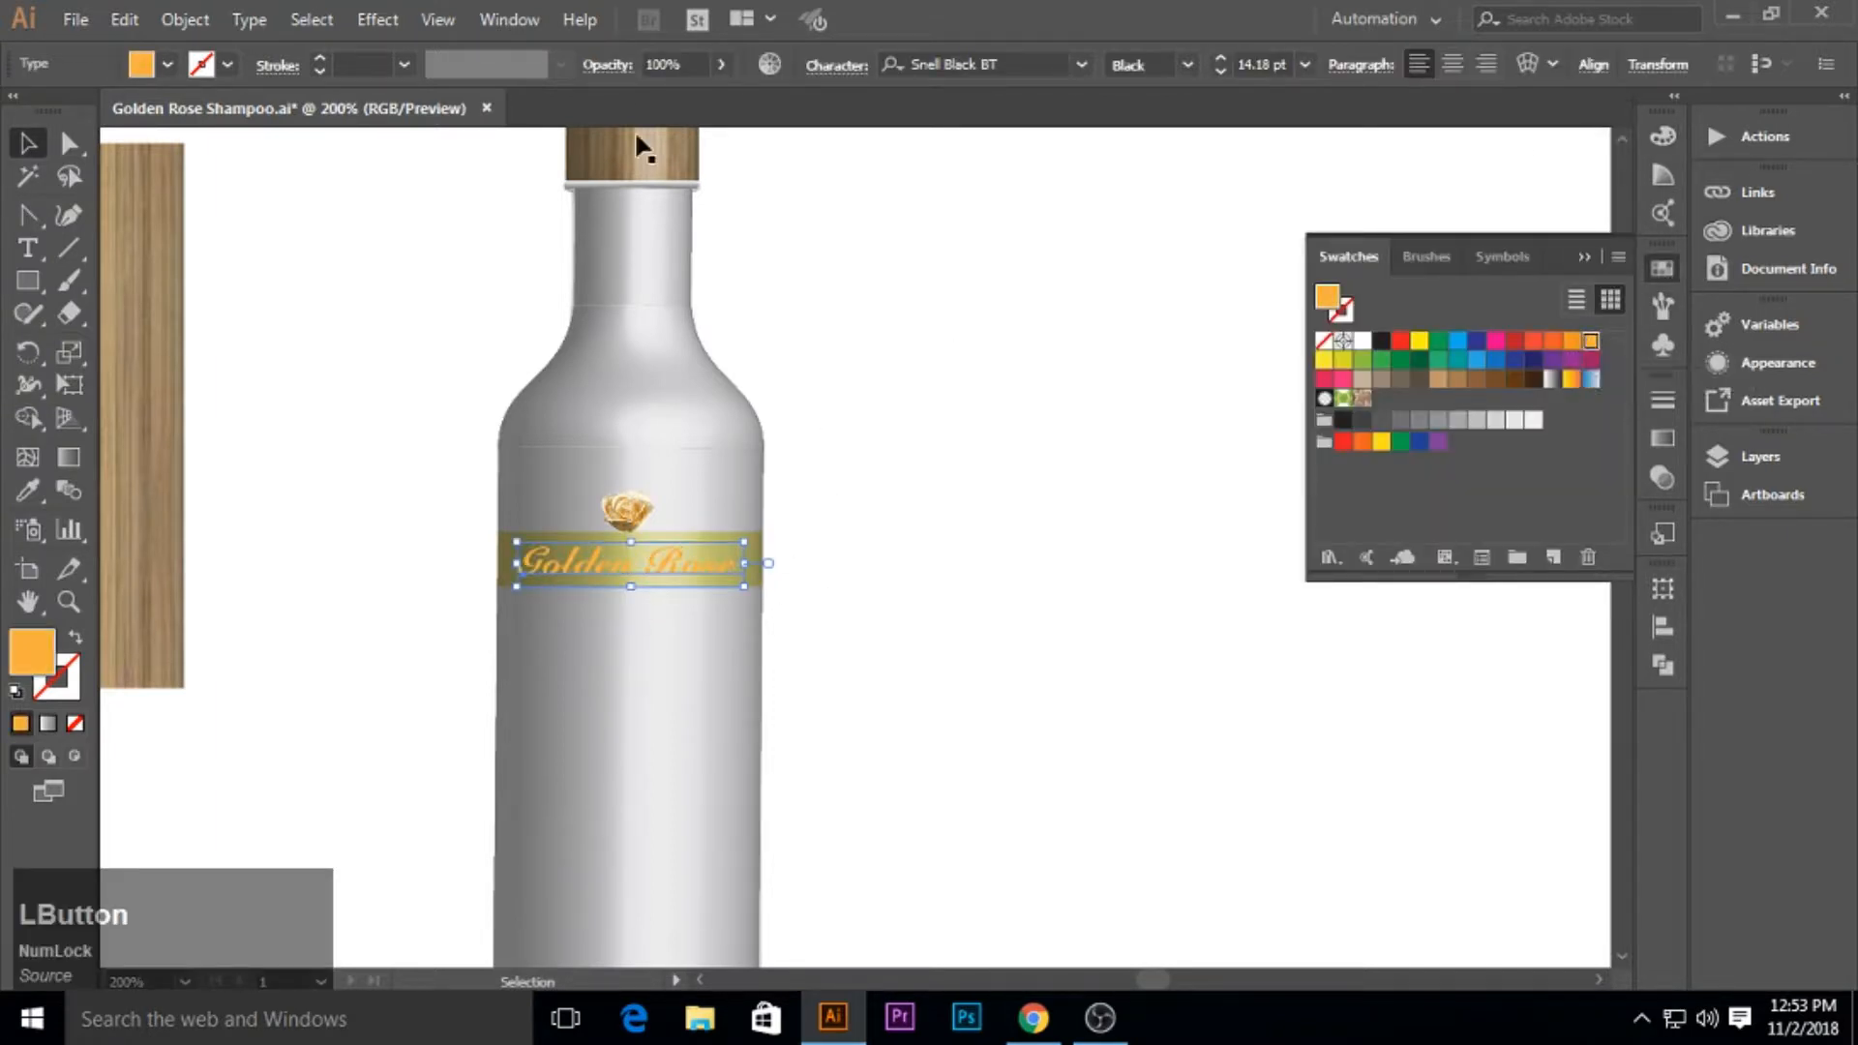
click(606, 64)
click(387, 109)
click(380, 366)
click(1583, 256)
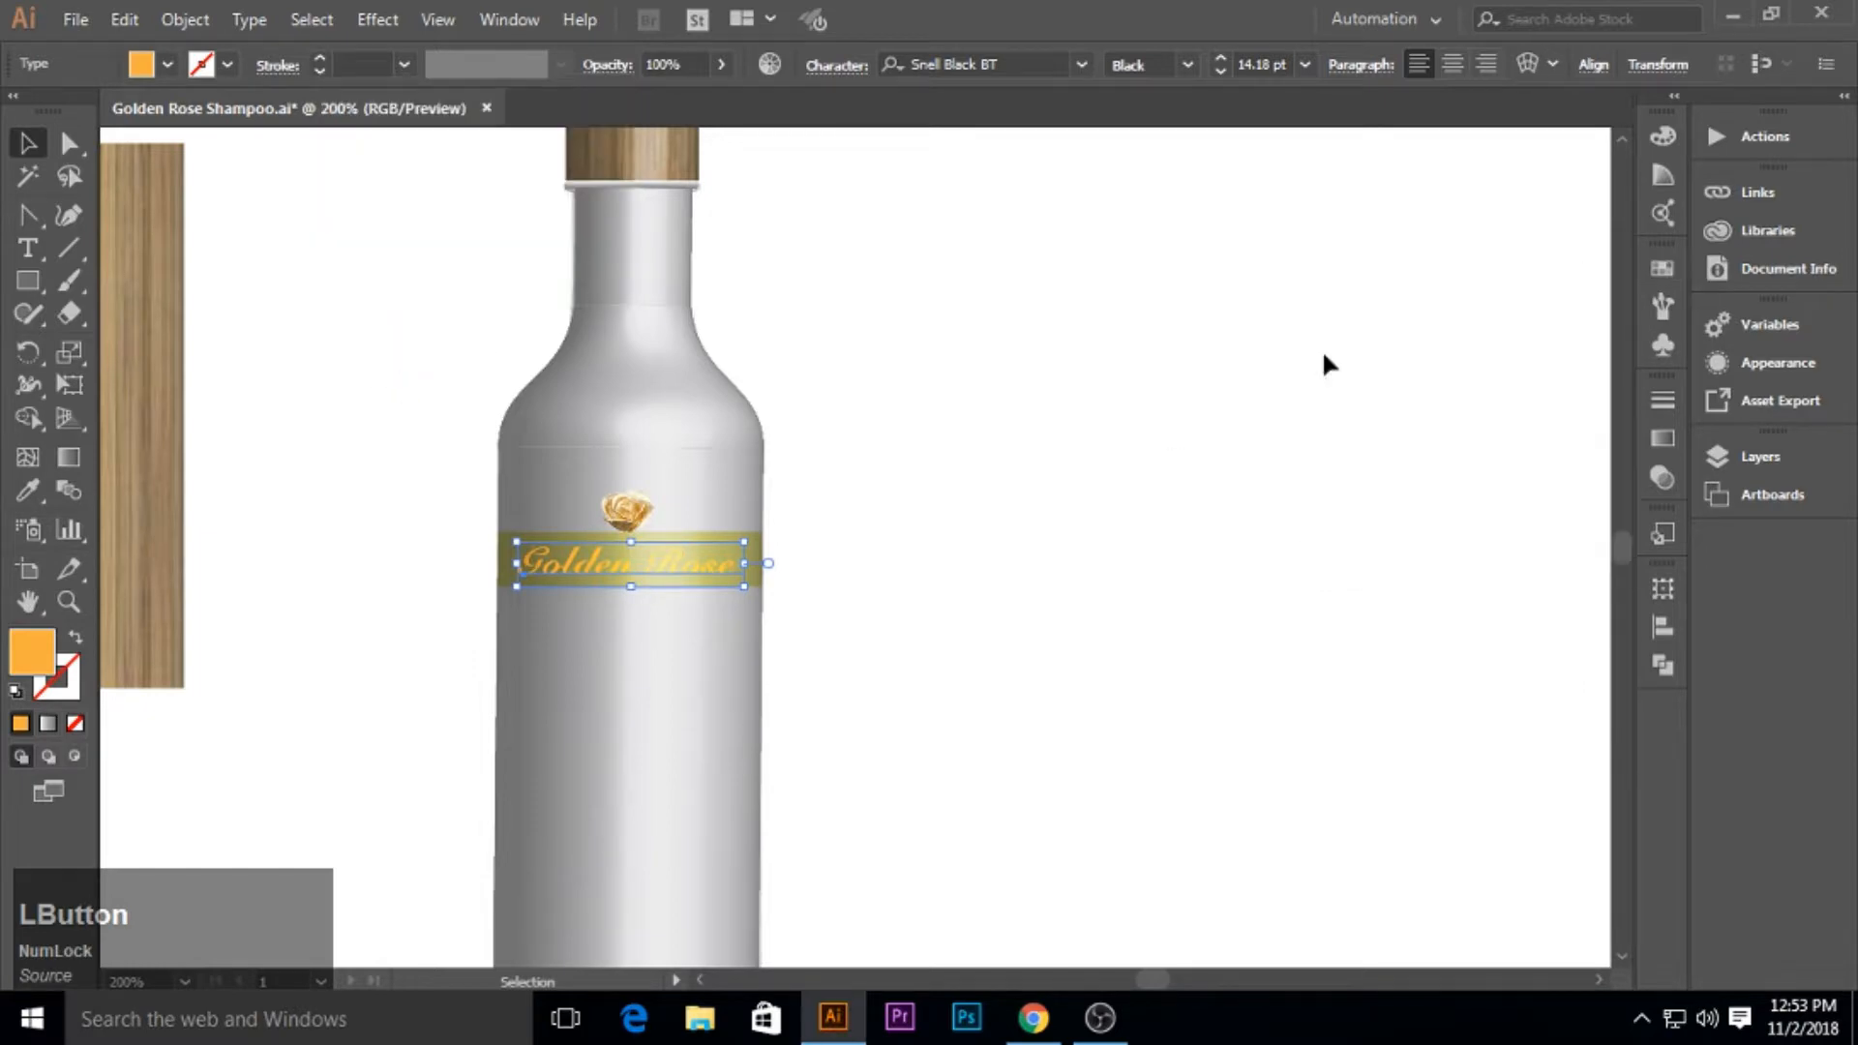
click(1161, 377)
Add the text "Hair Shampoo" in Myriad Pro just below the label band.
click(27, 252)
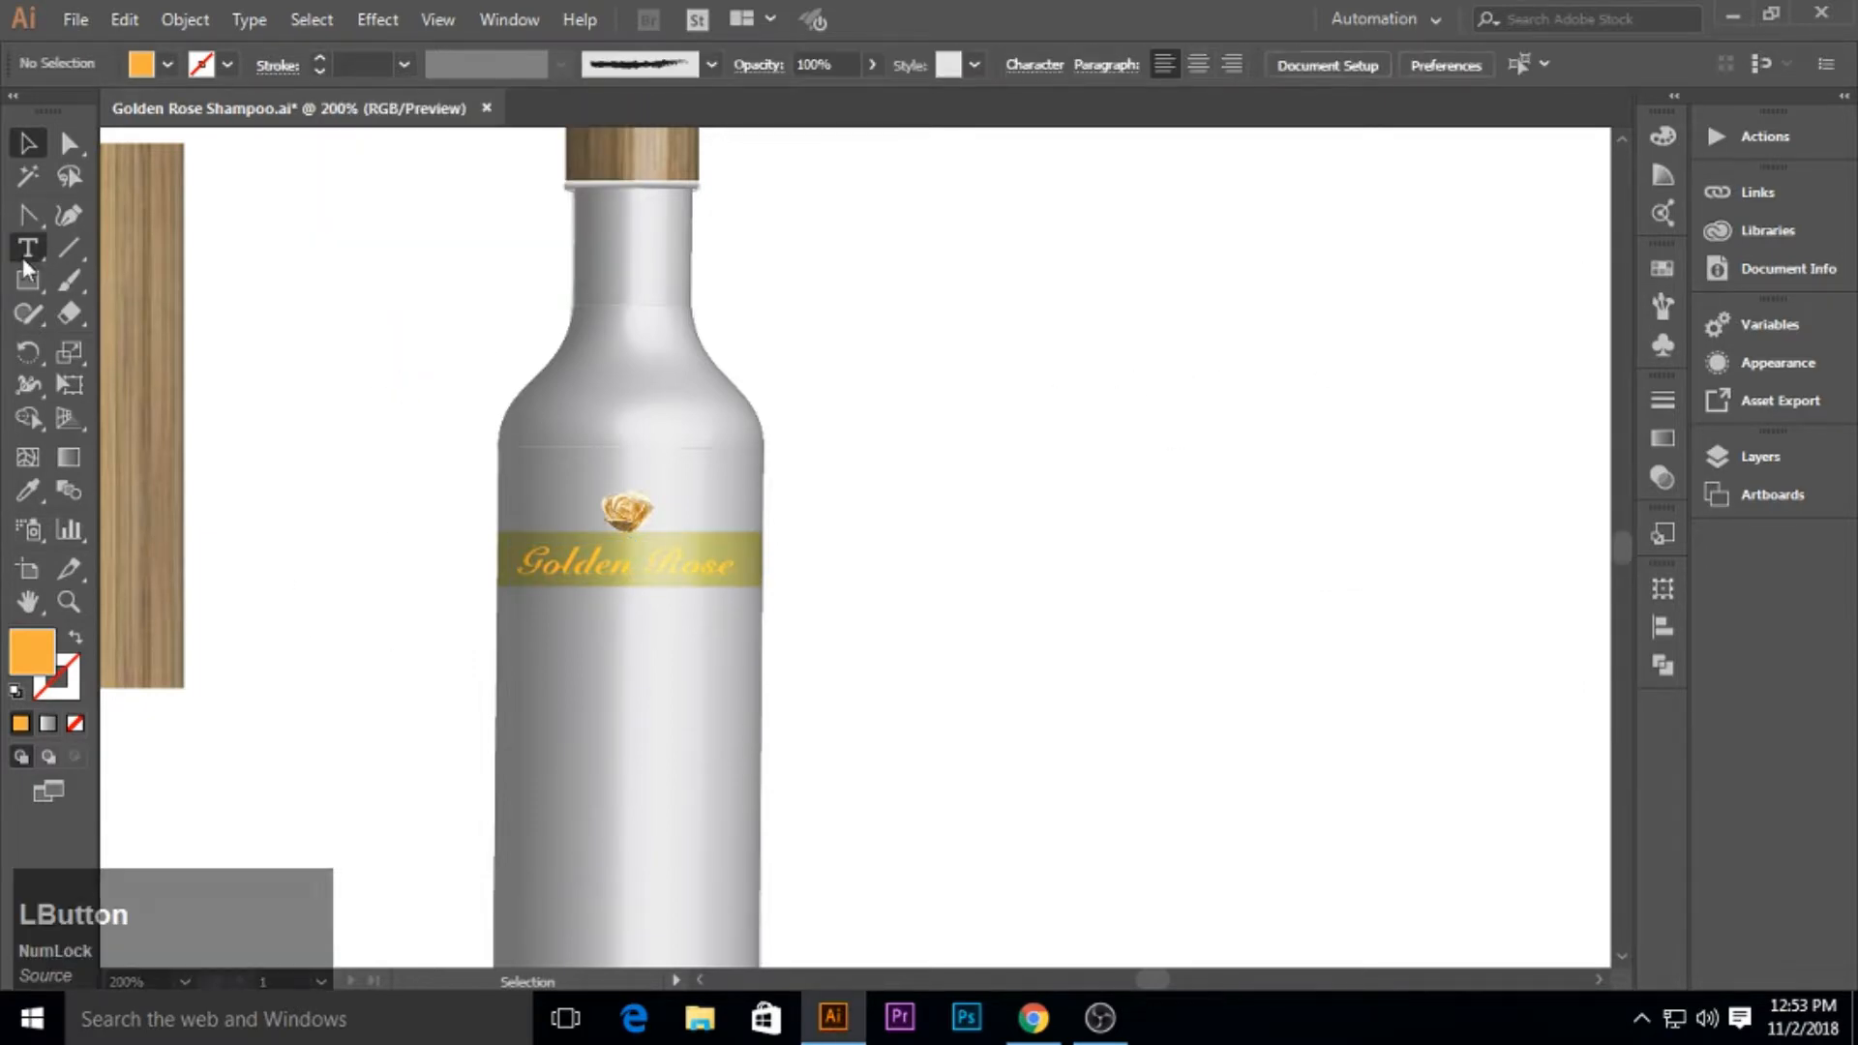
click(533, 630)
click(1081, 65)
text(my)
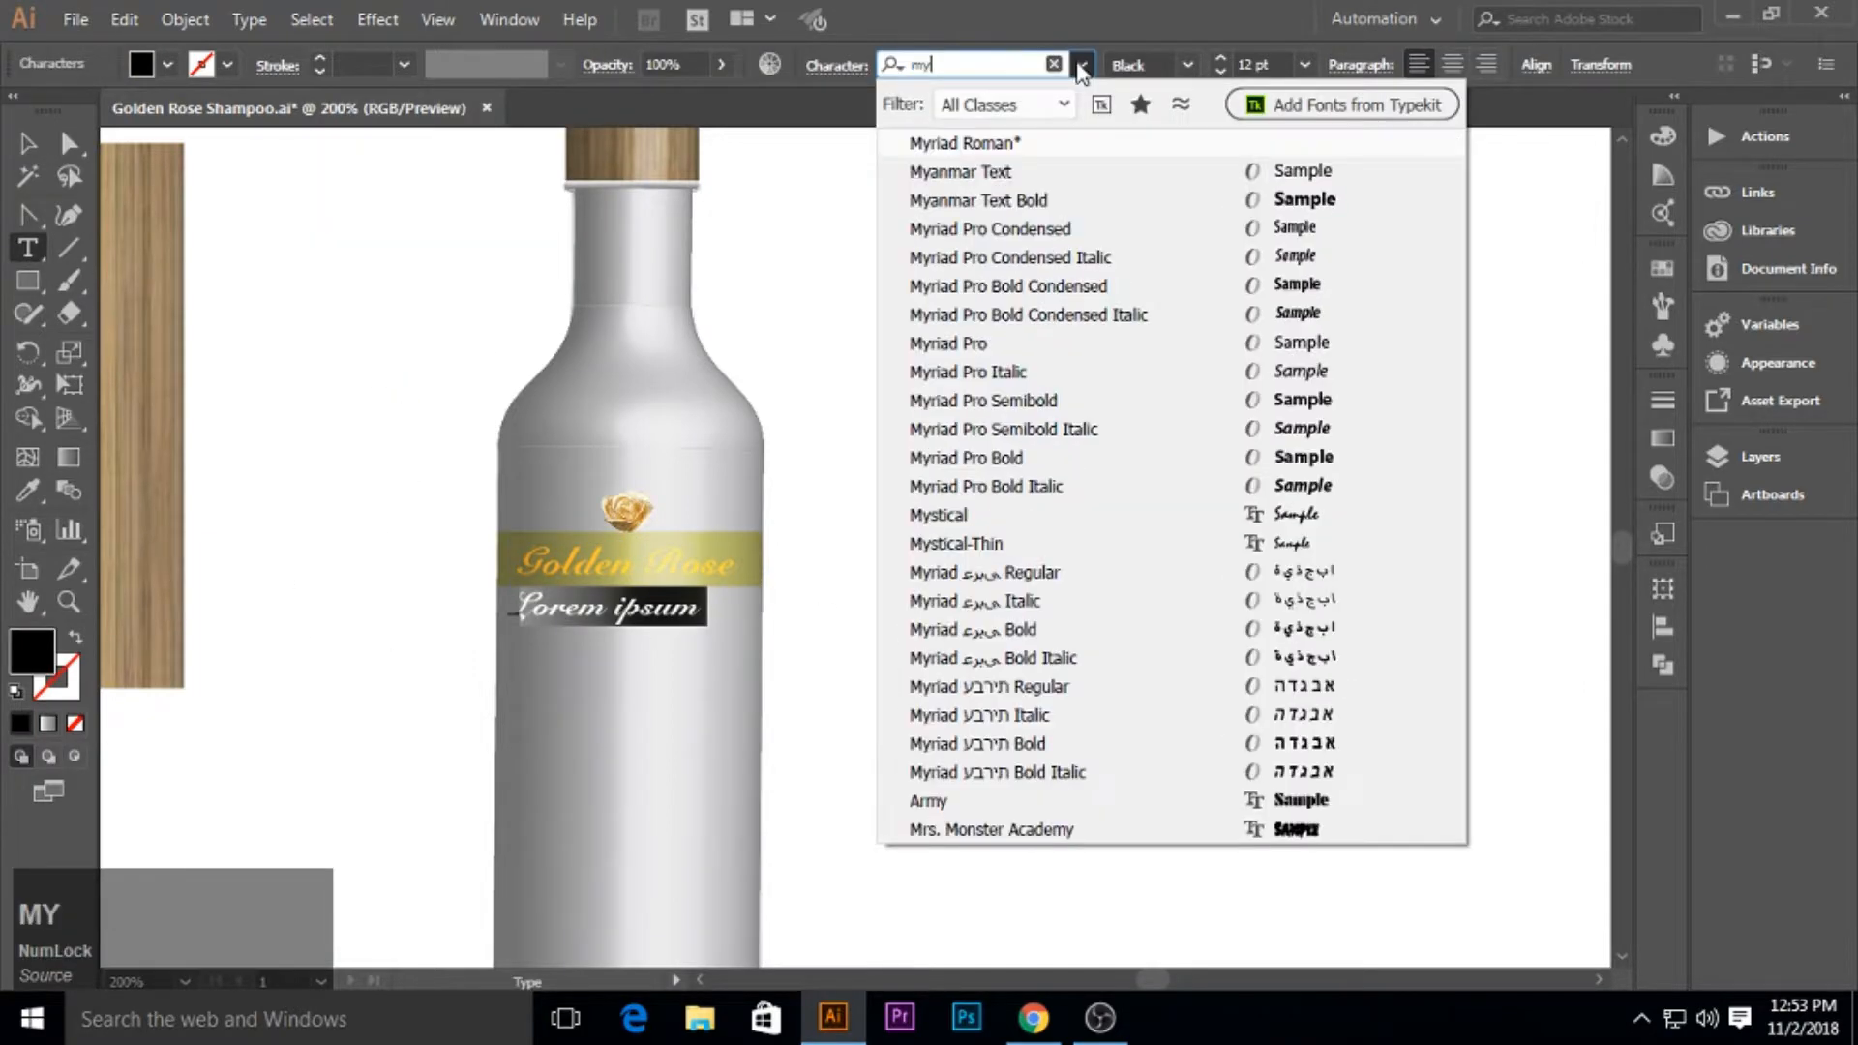
click(966, 343)
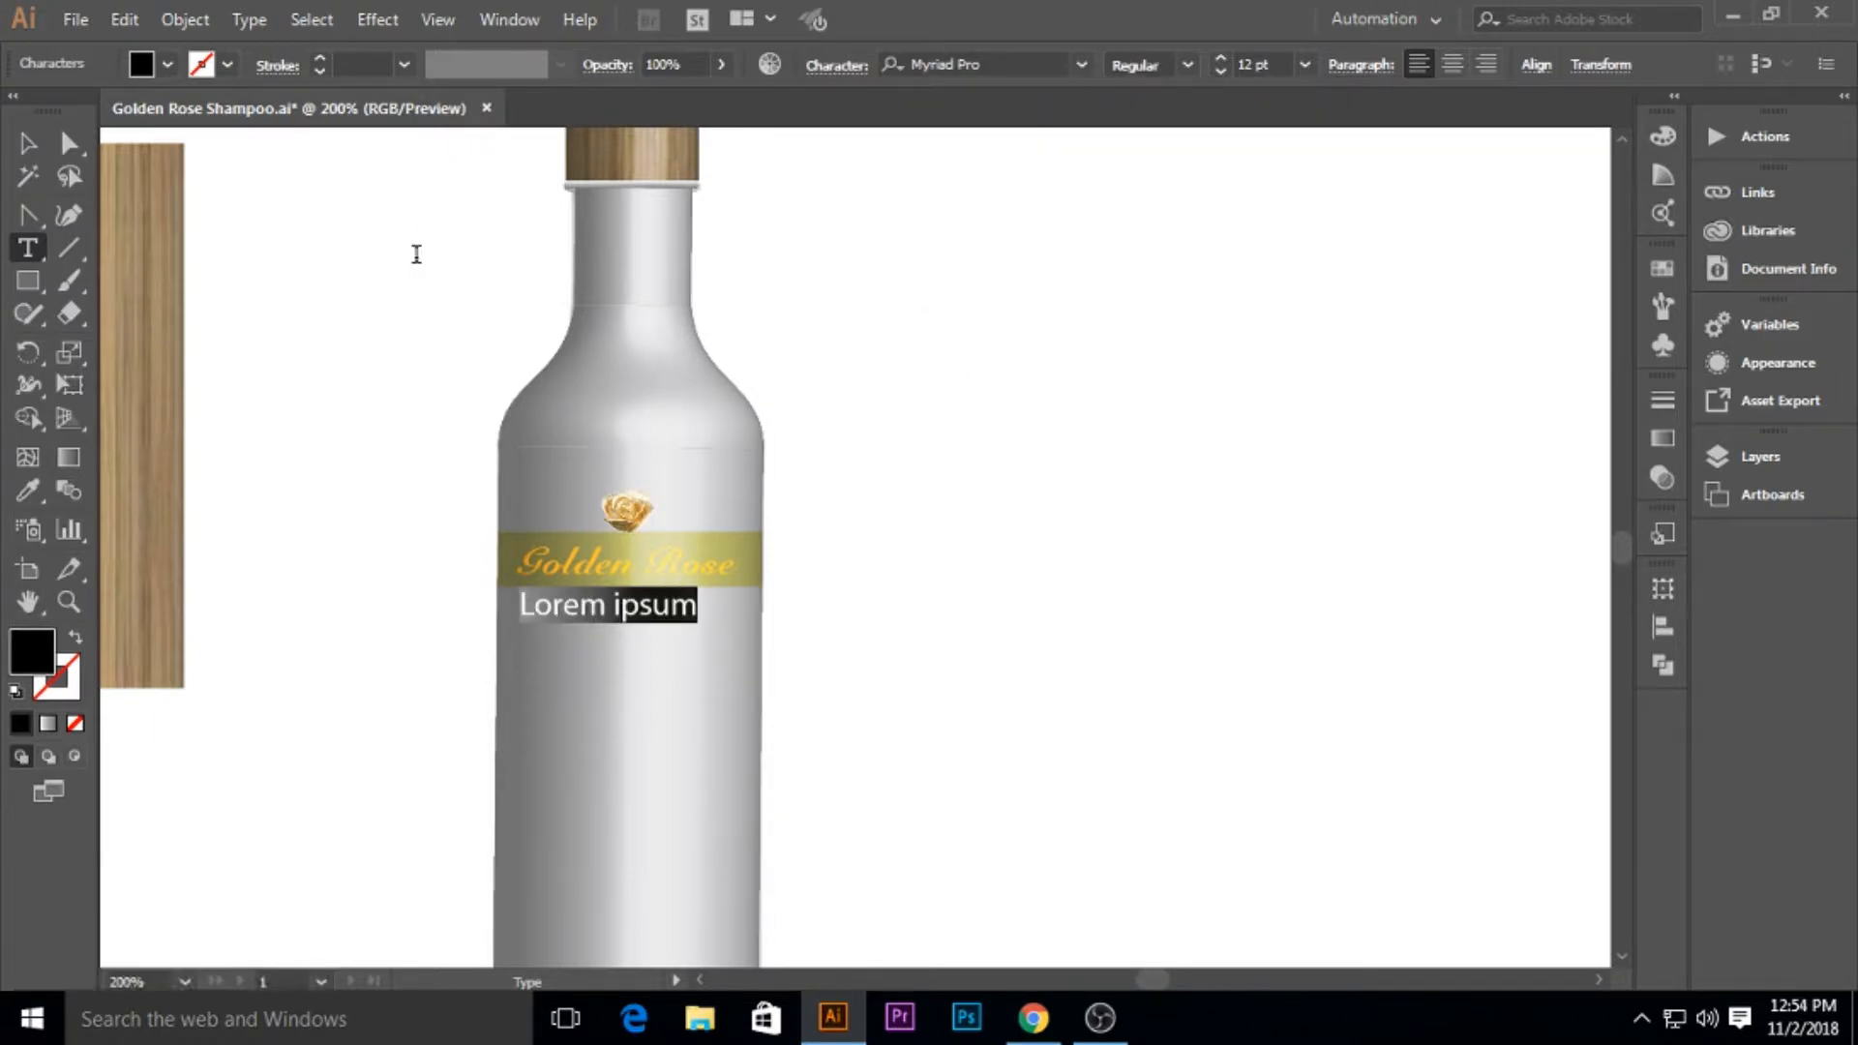
text(Hair Shampoo)
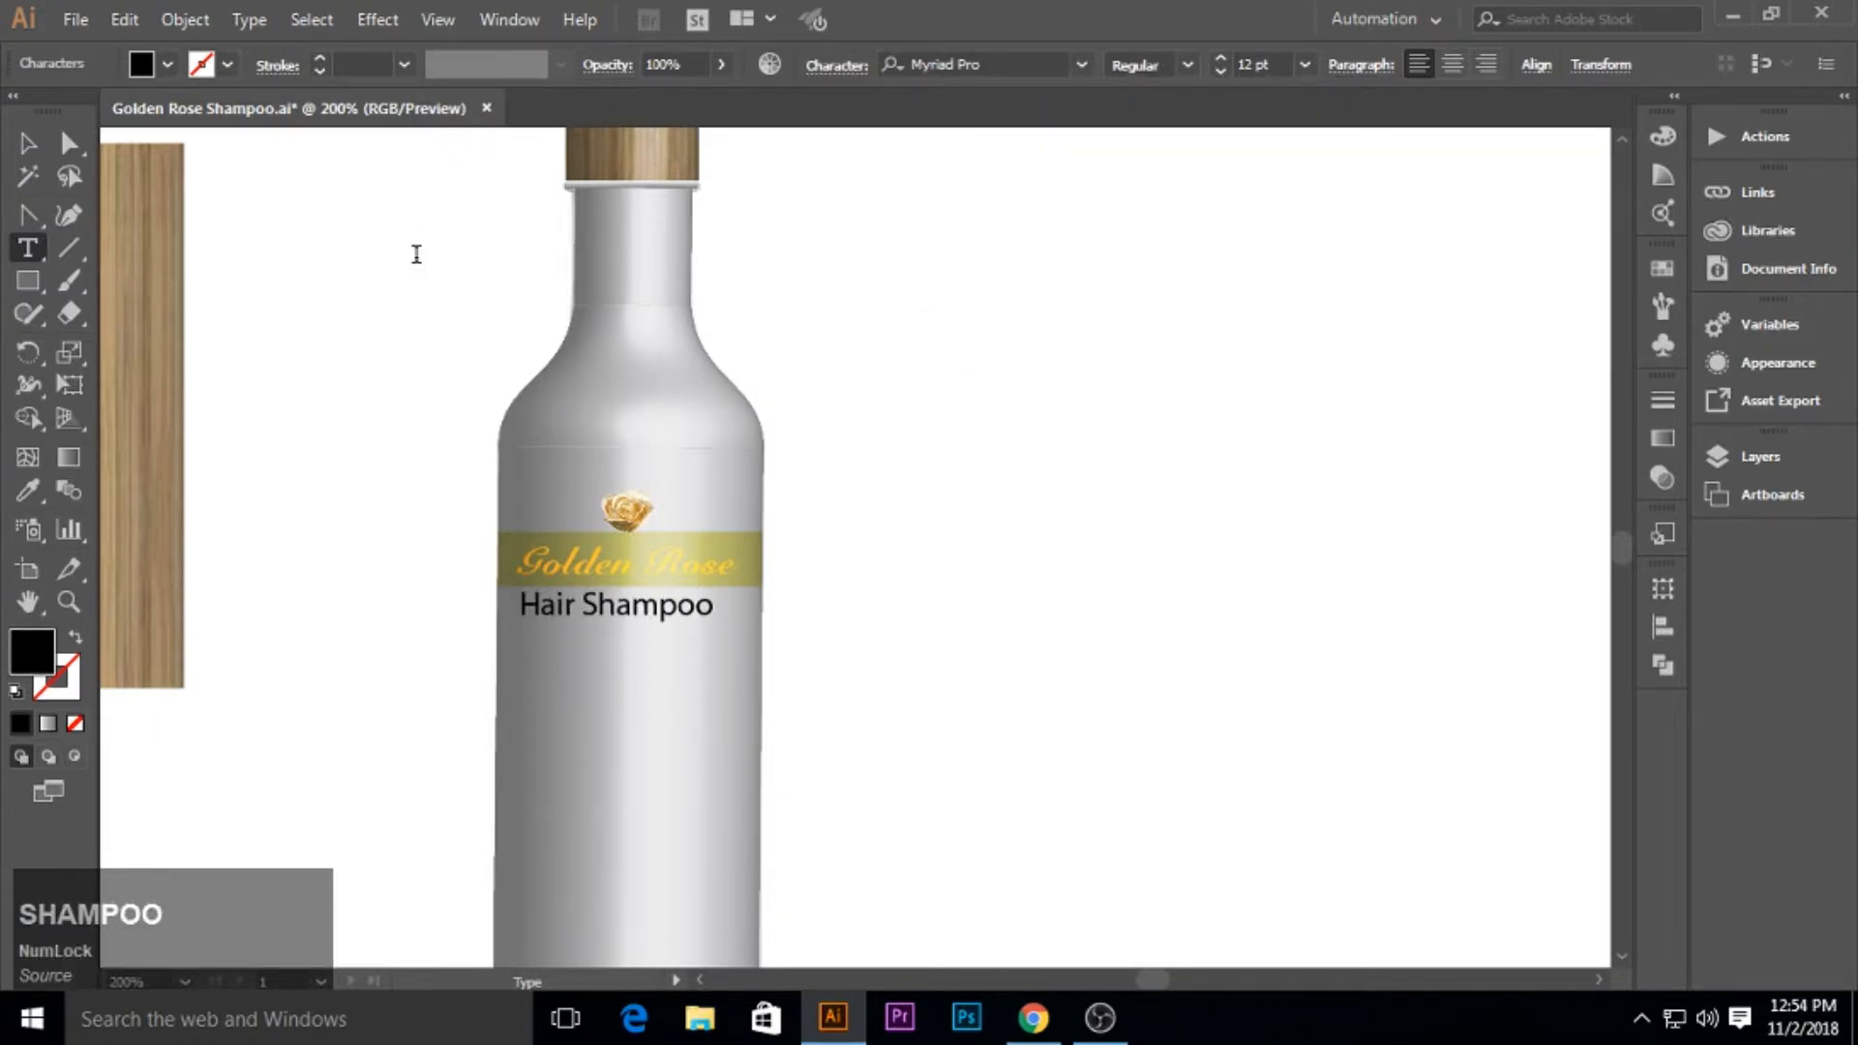
click(27, 143)
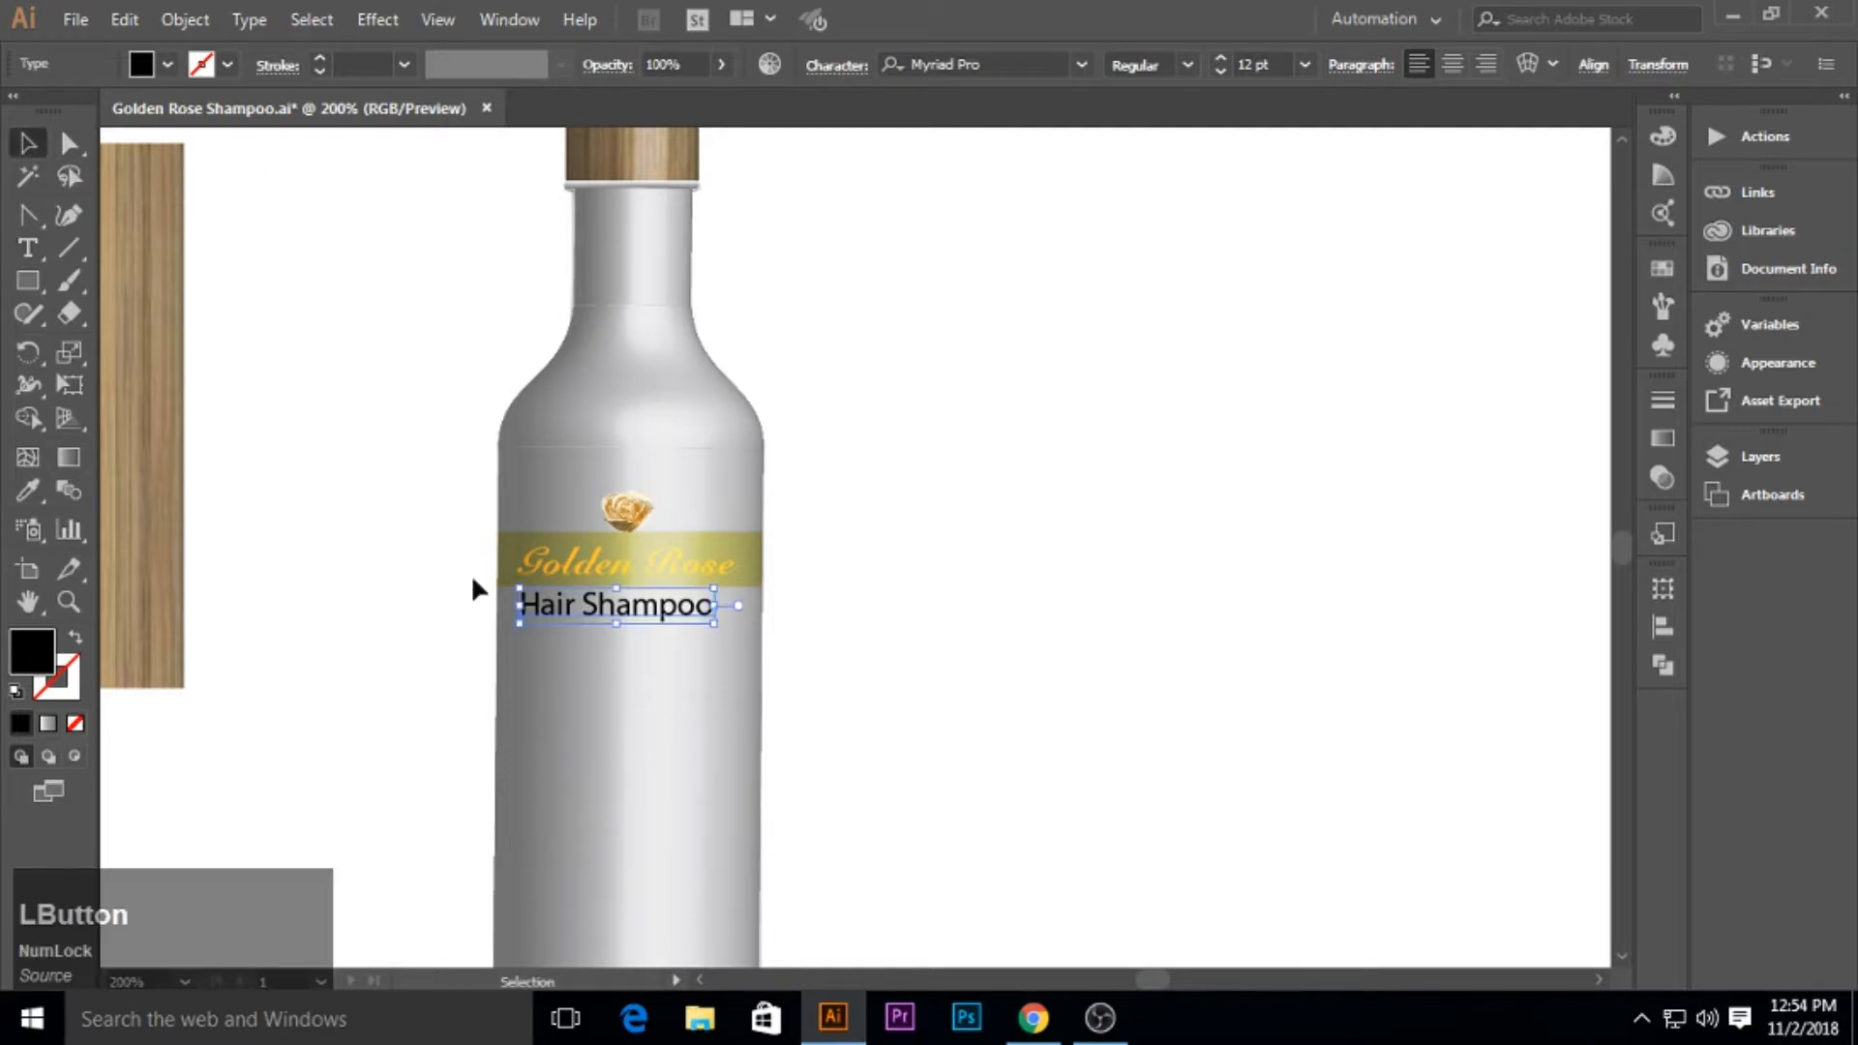
Change the new text's capital initials to lowercase so it reads "hair shampoo".
double_click(543, 606)
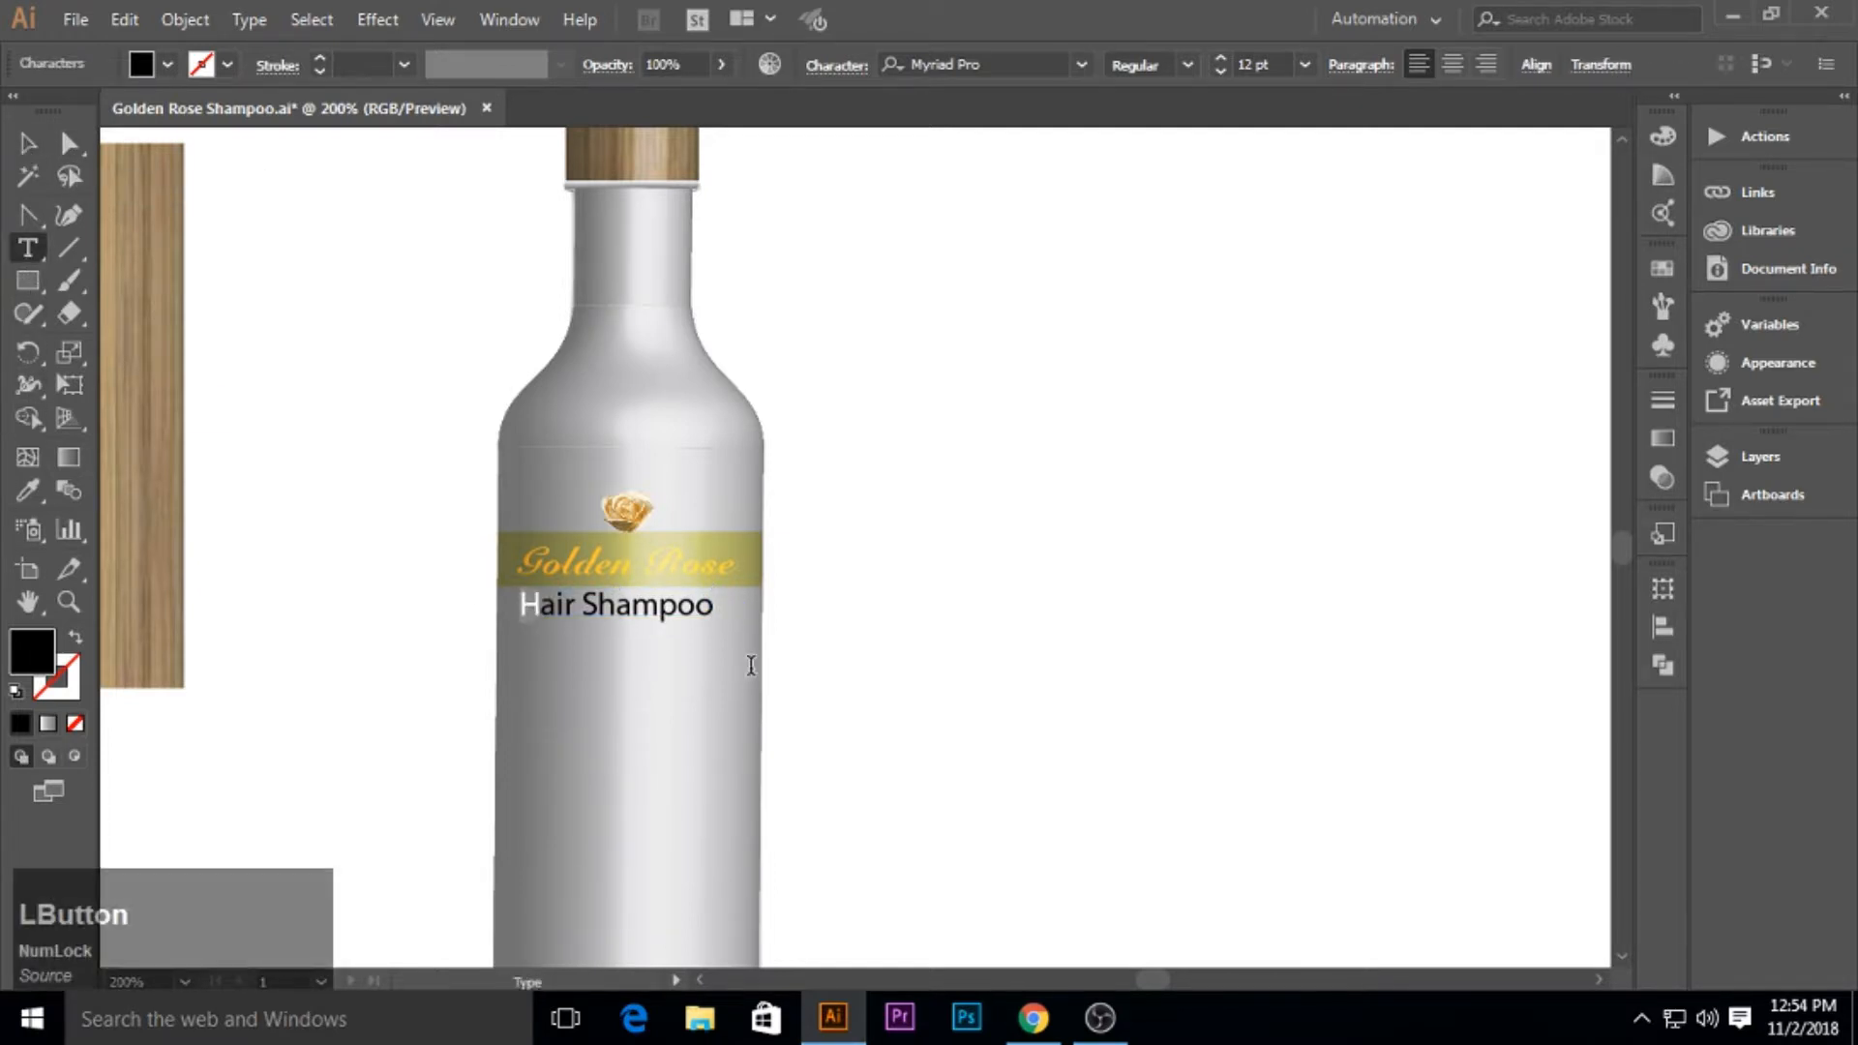
text(hair s)
click(27, 146)
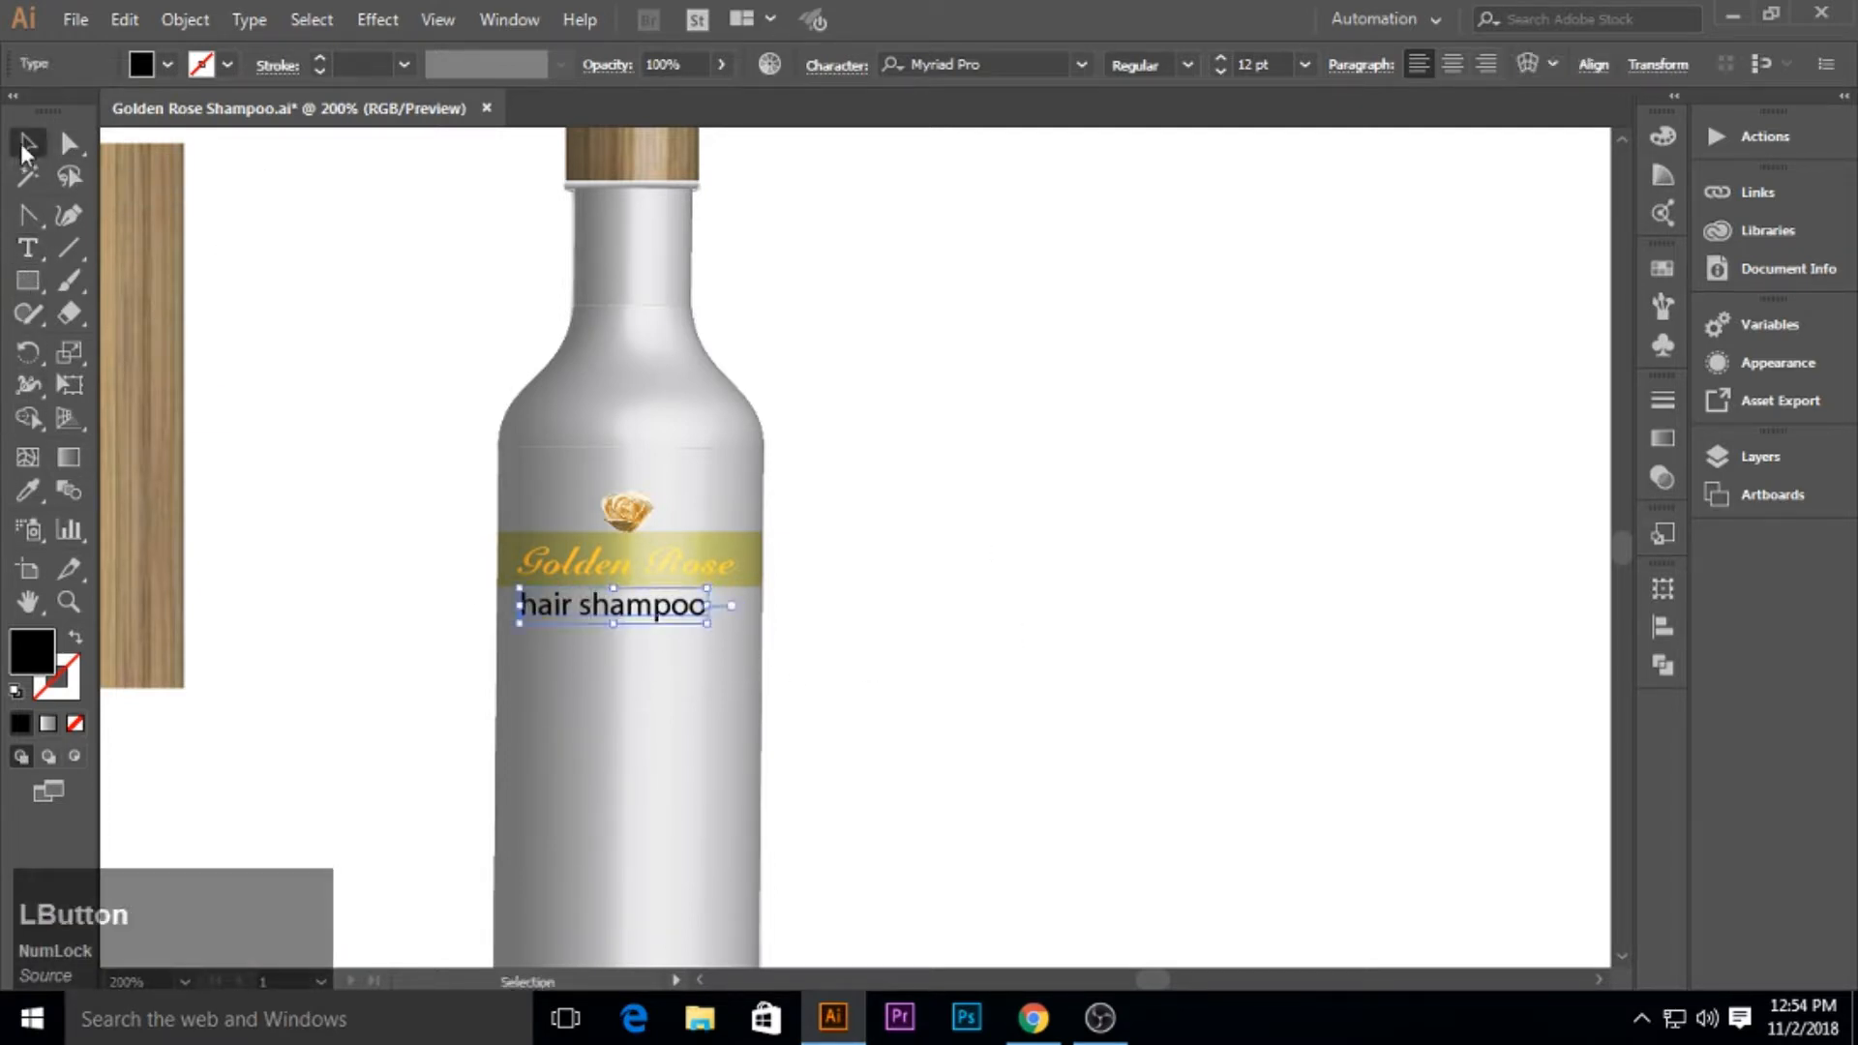
Set the hair shampoo text's font size to 8 pt and move it slightly closer beneath the band.
click(1258, 64)
text(8)
key(Return)
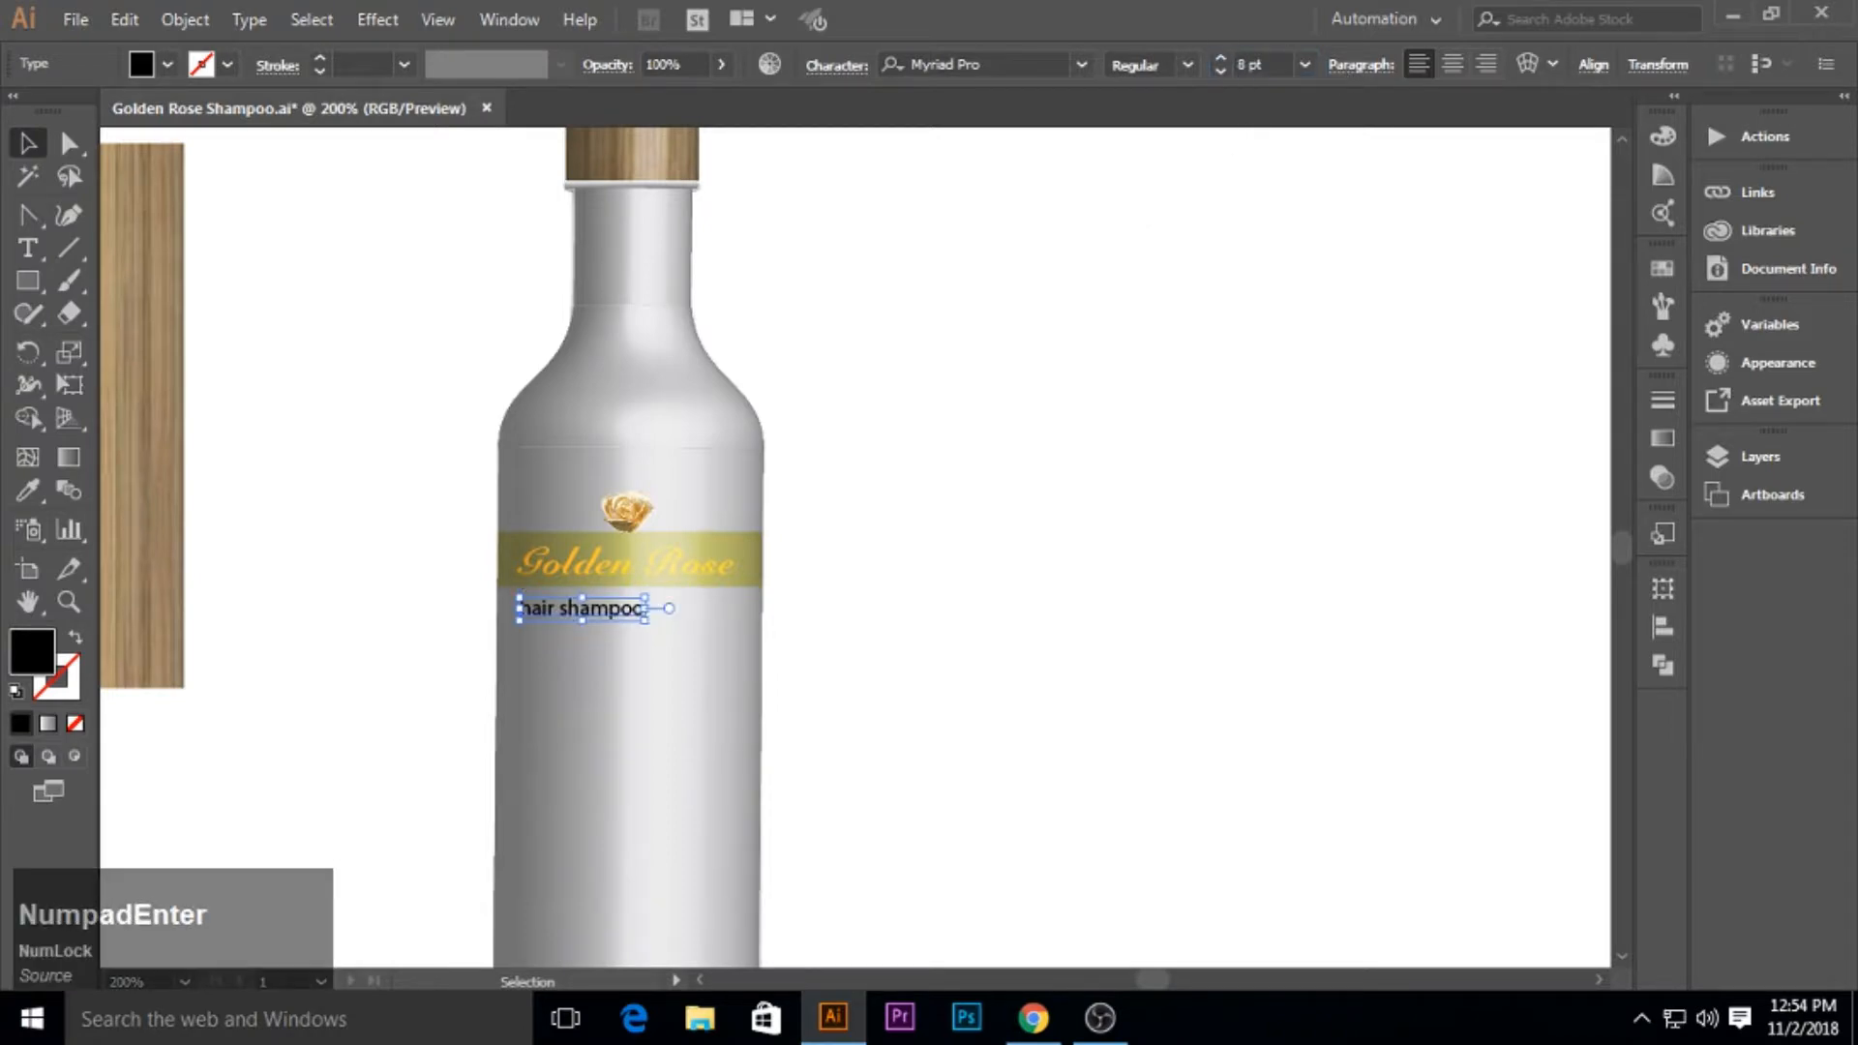
click(1024, 465)
drag(592, 616, 624, 612)
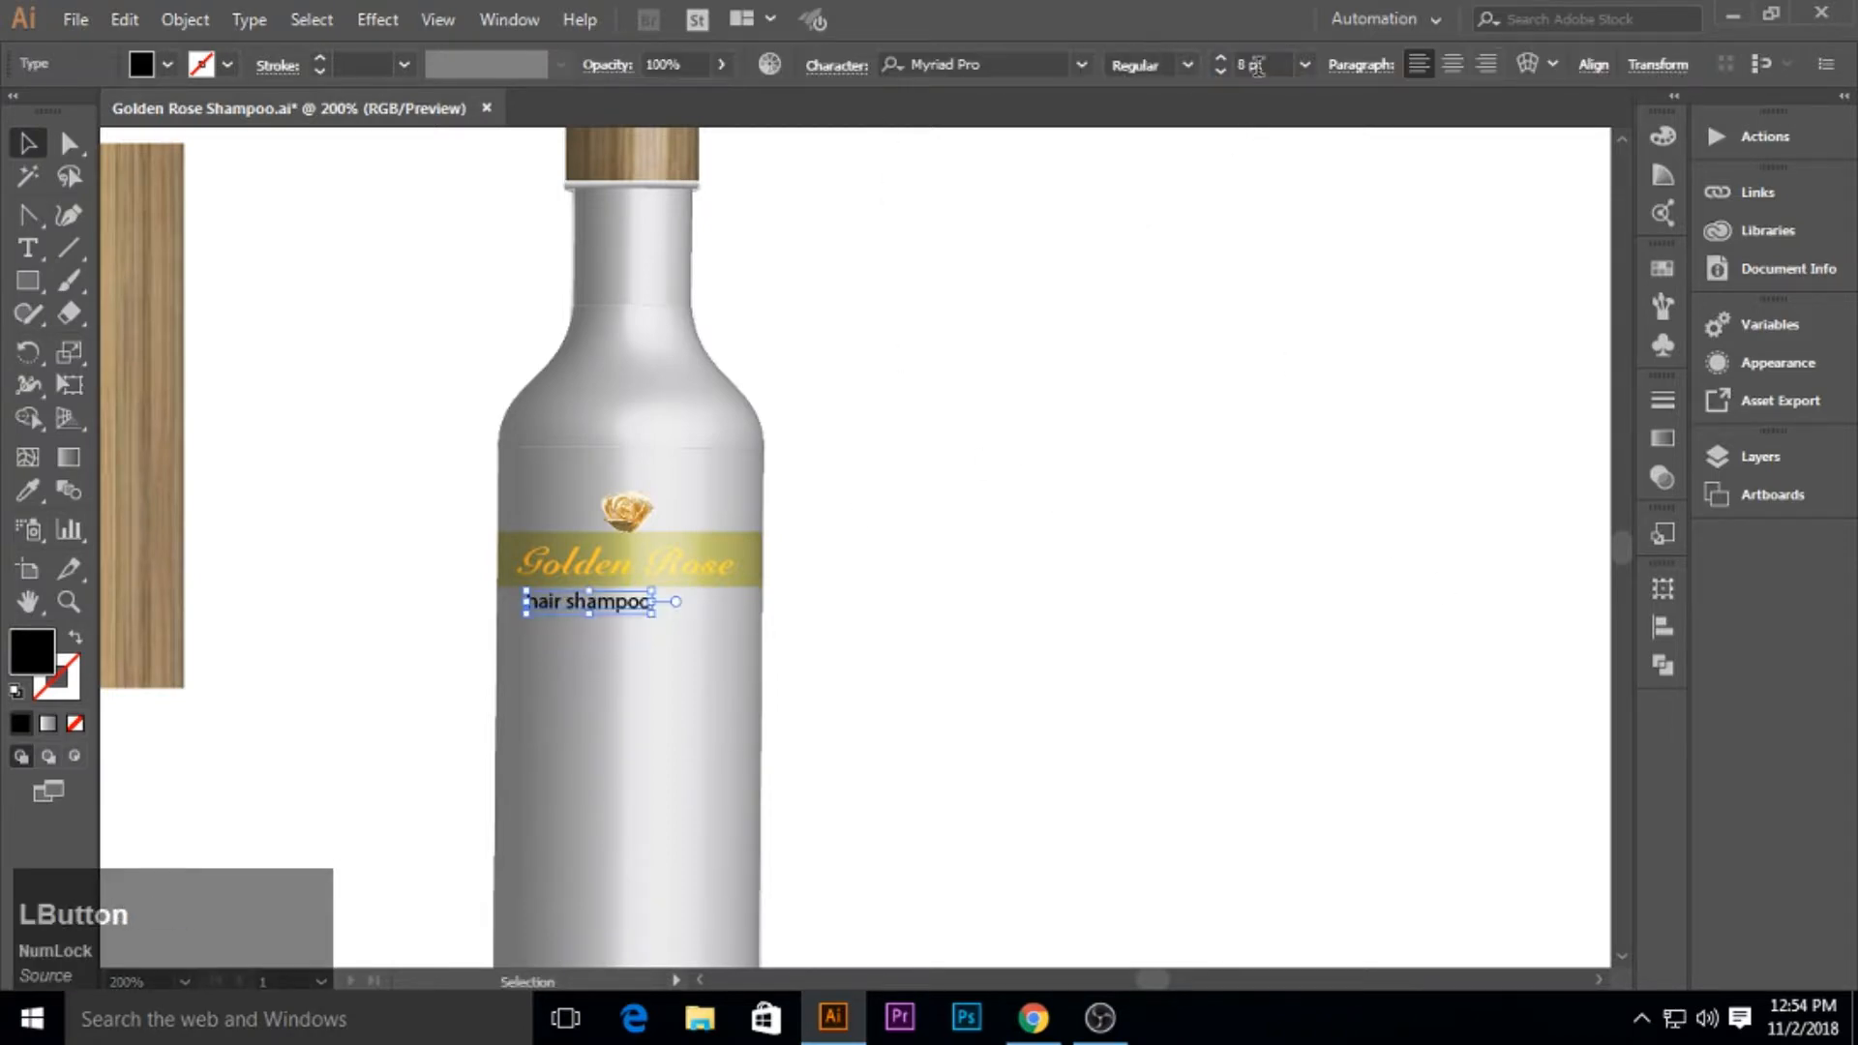
Try a 10 pt font size on the hair shampoo text and settle on 9 pt.
text(10)
key(KP_Enter)
click(1251, 64)
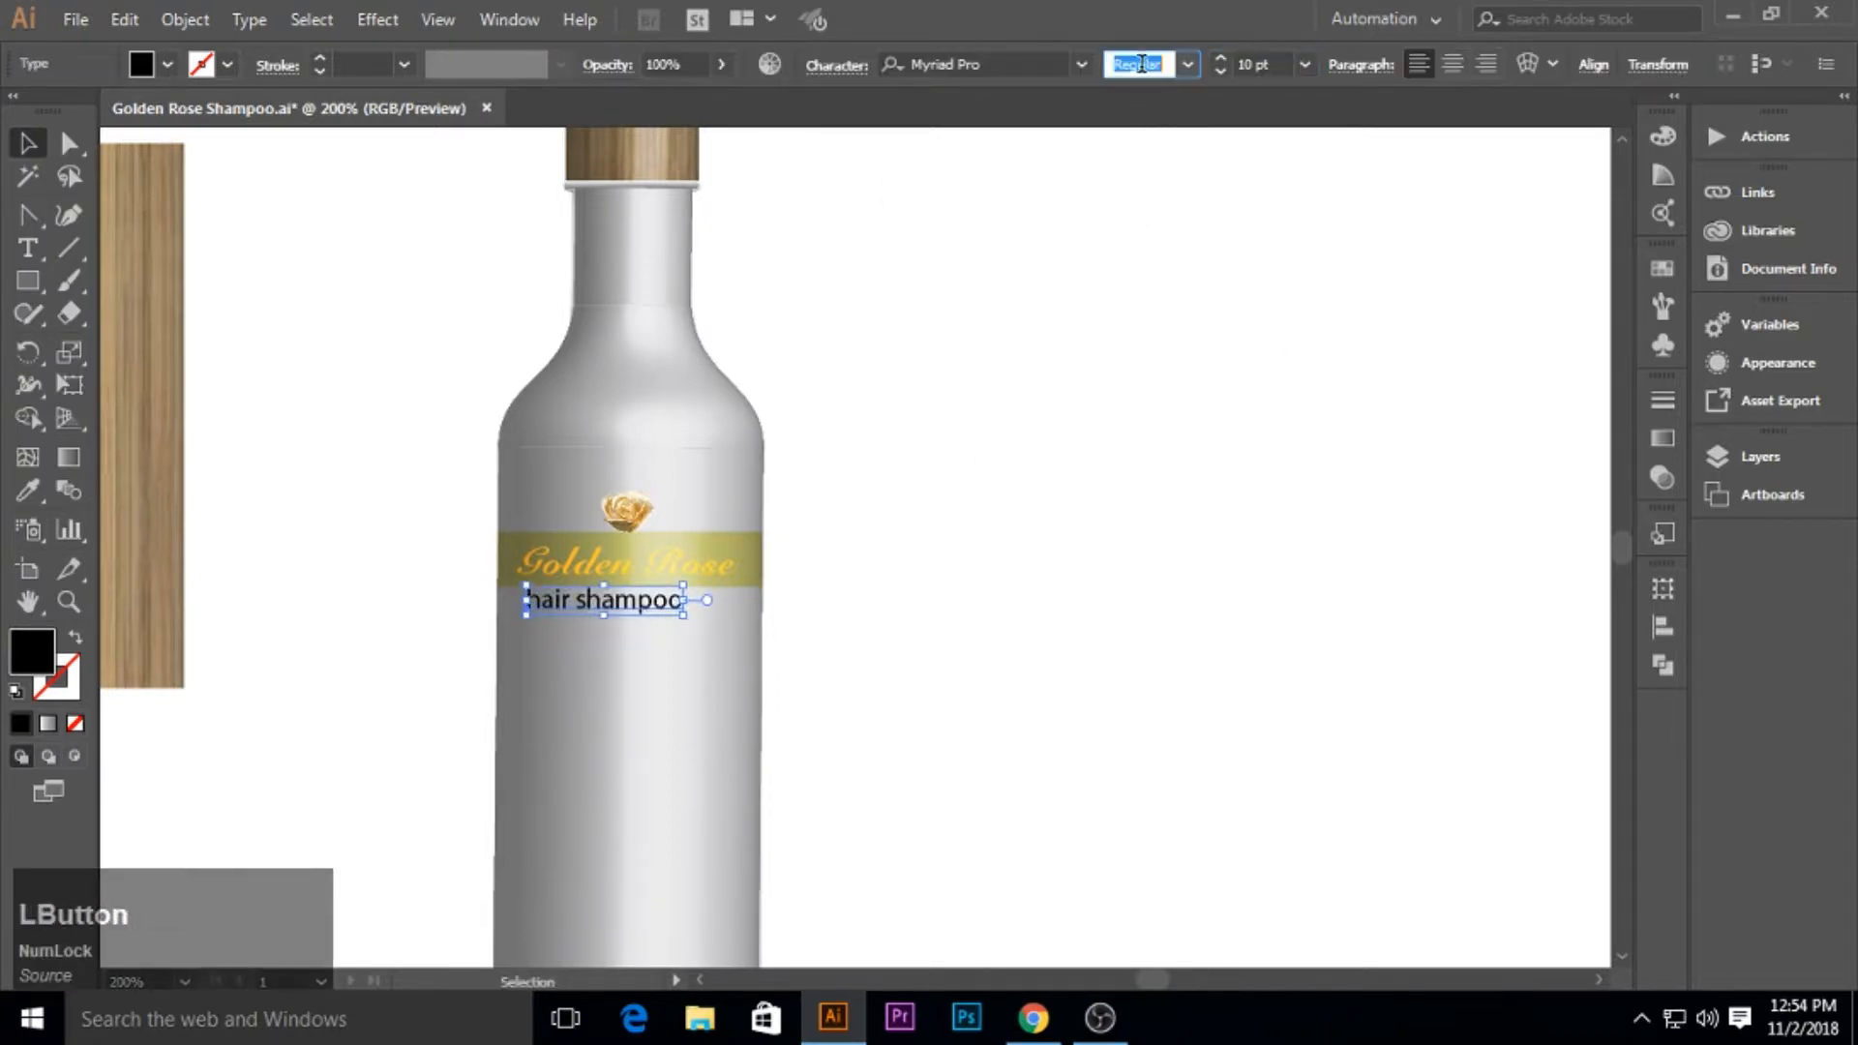
text(9)
key(KP_Enter)
Set the hair shampoo text's tracking to 150 and nudge the text slightly right and down.
click(823, 65)
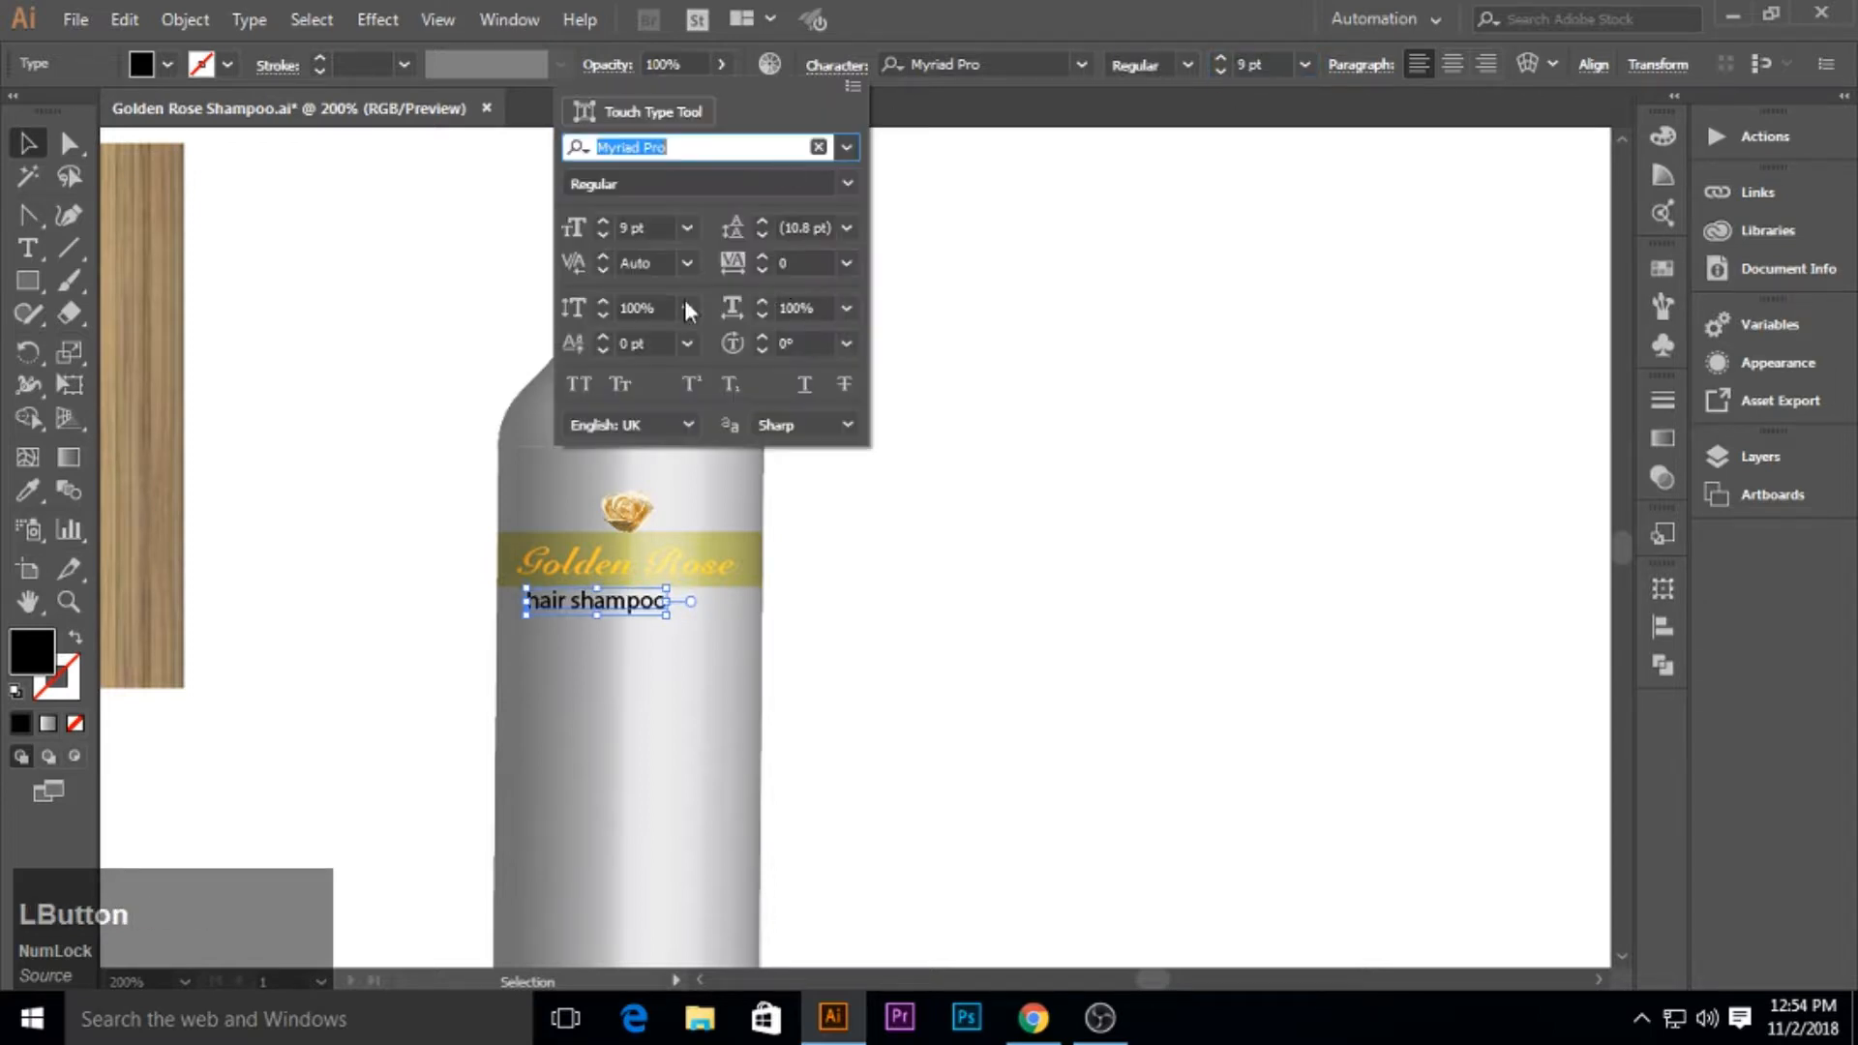
click(743, 272)
text(200)
key(KP_Enter)
click(1010, 600)
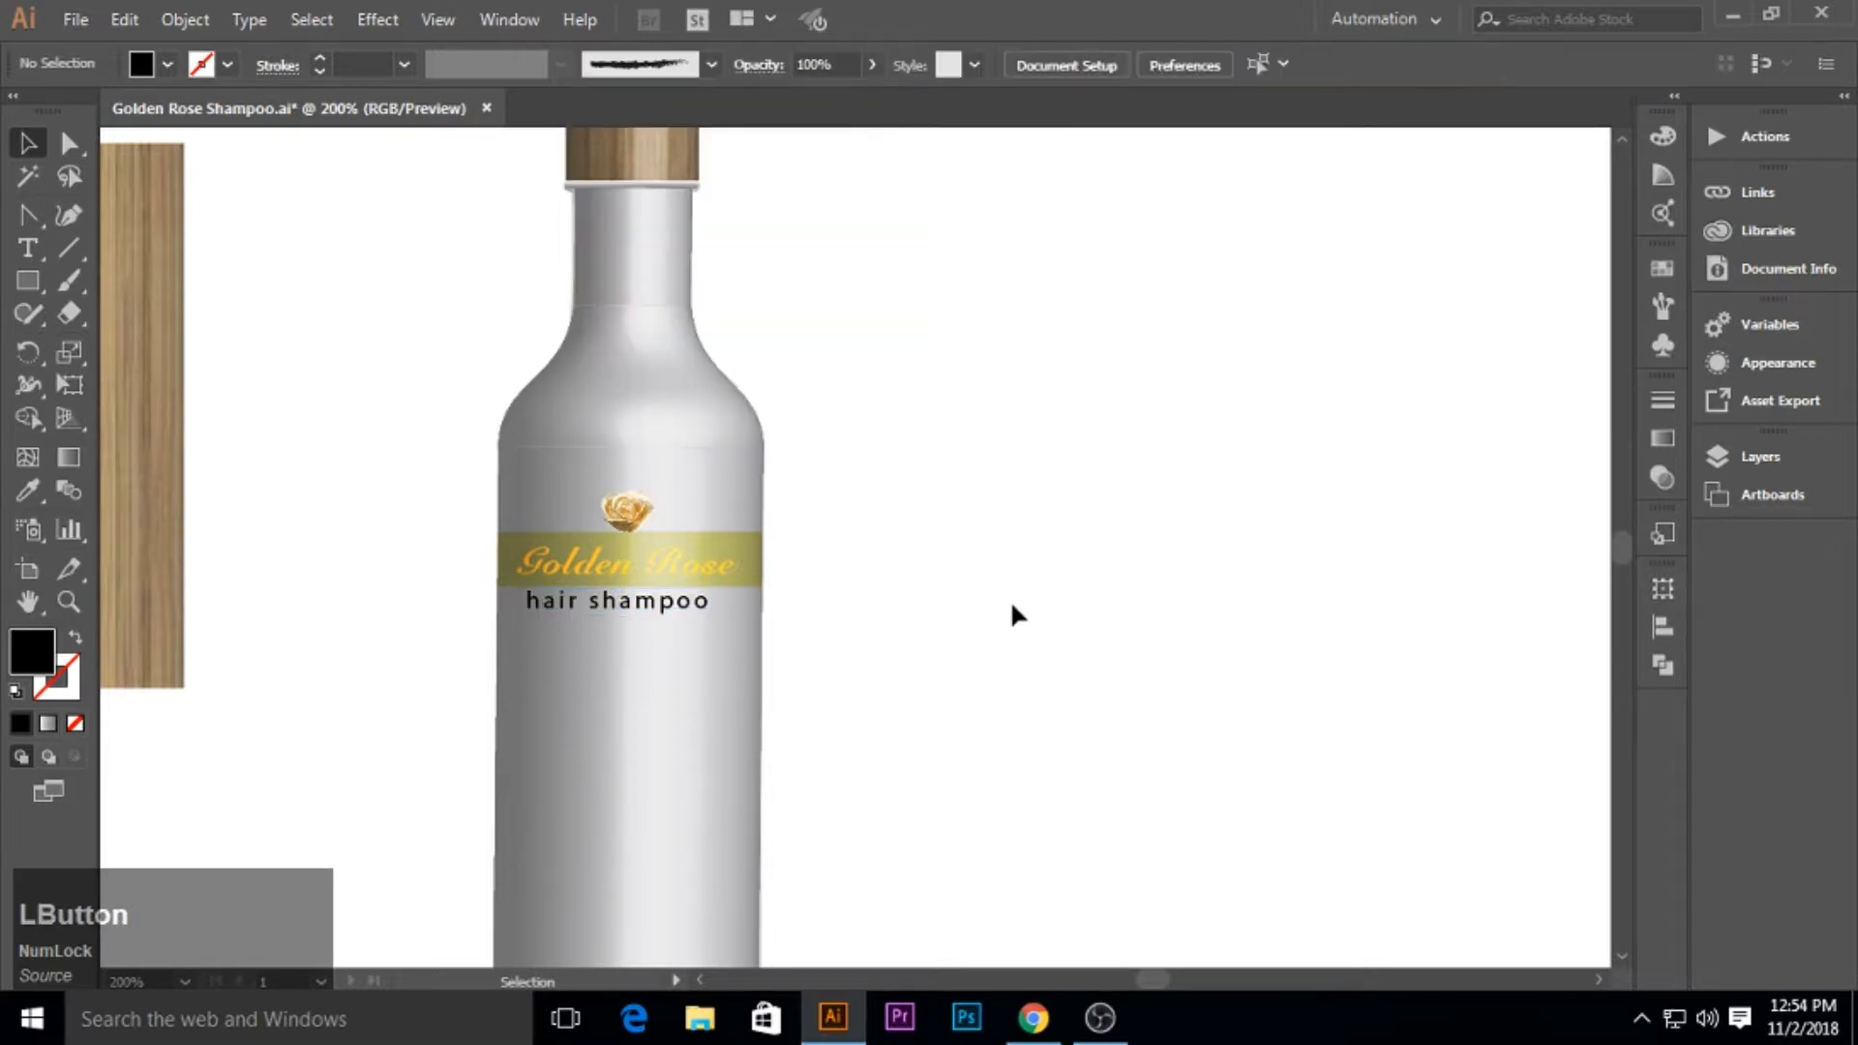
click(623, 612)
key(Right)
key(Down)
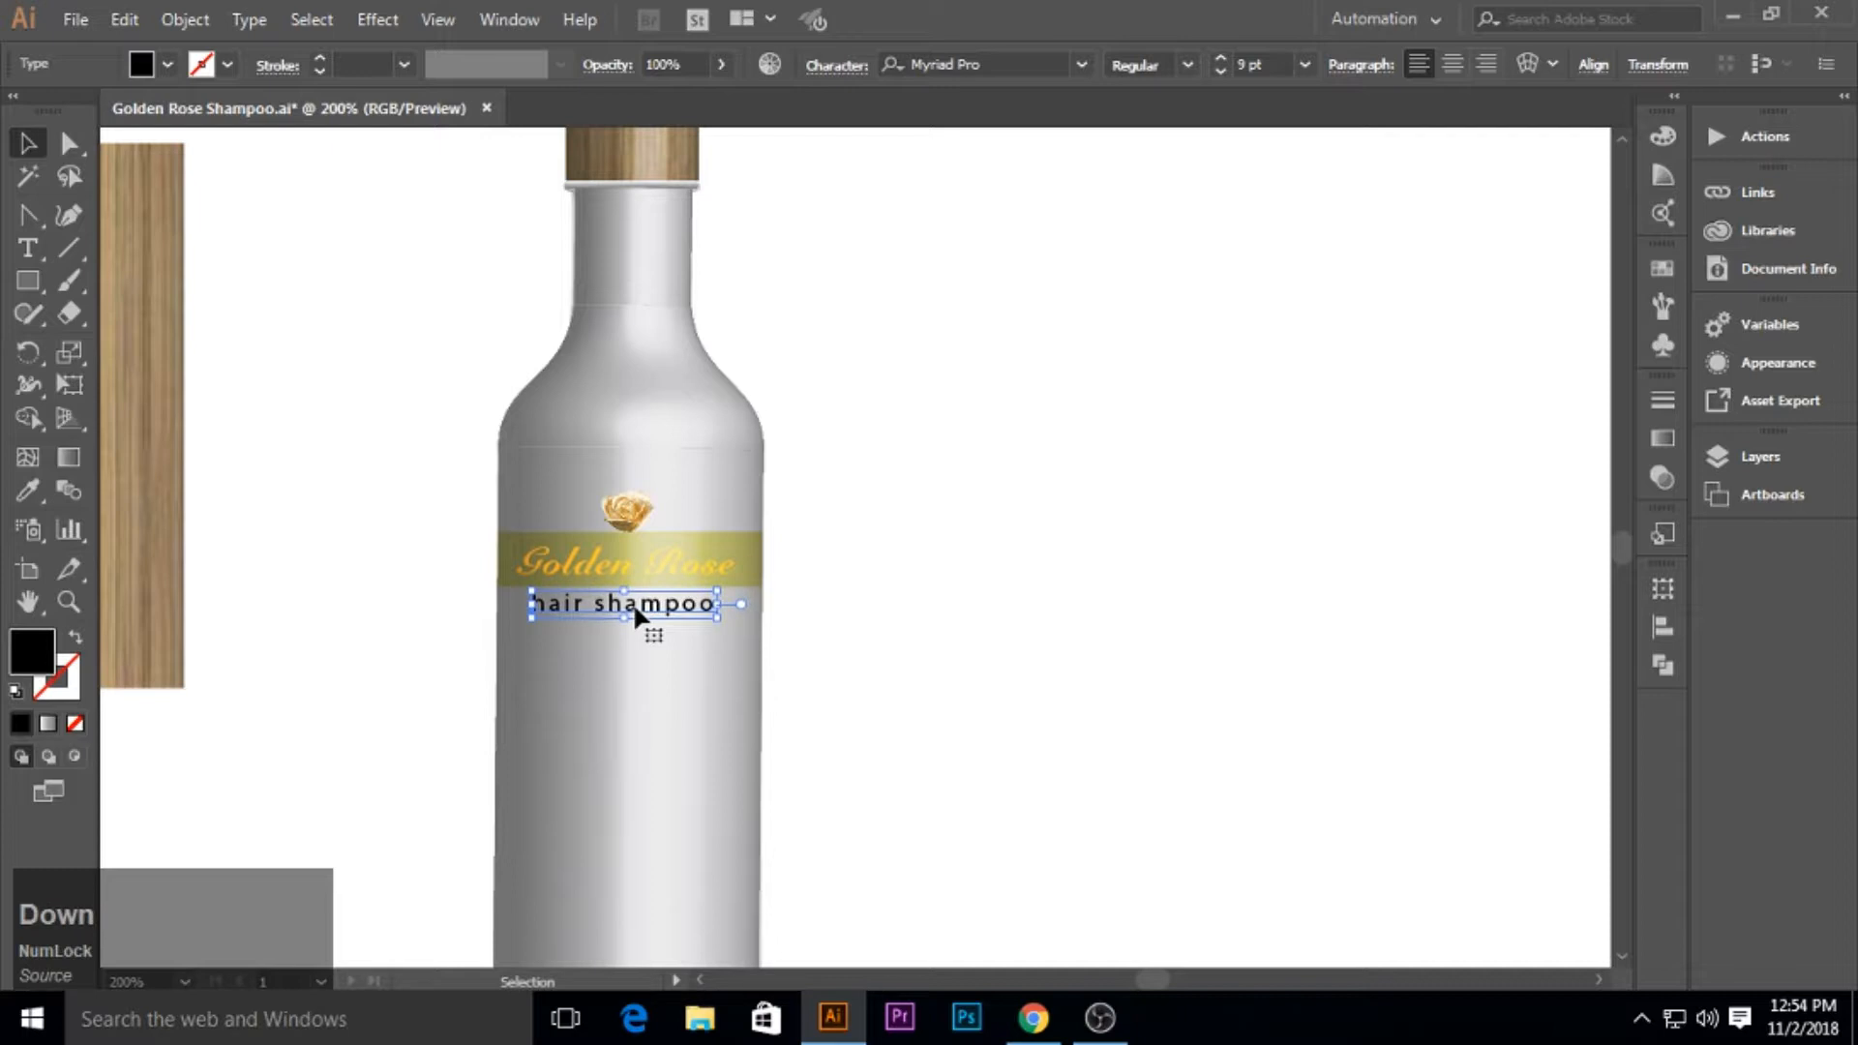
click(964, 695)
Duplicate the hair shampoo text near the bottle's base and set the copy's tracking to 0.
scroll(1042, 538, down, 3)
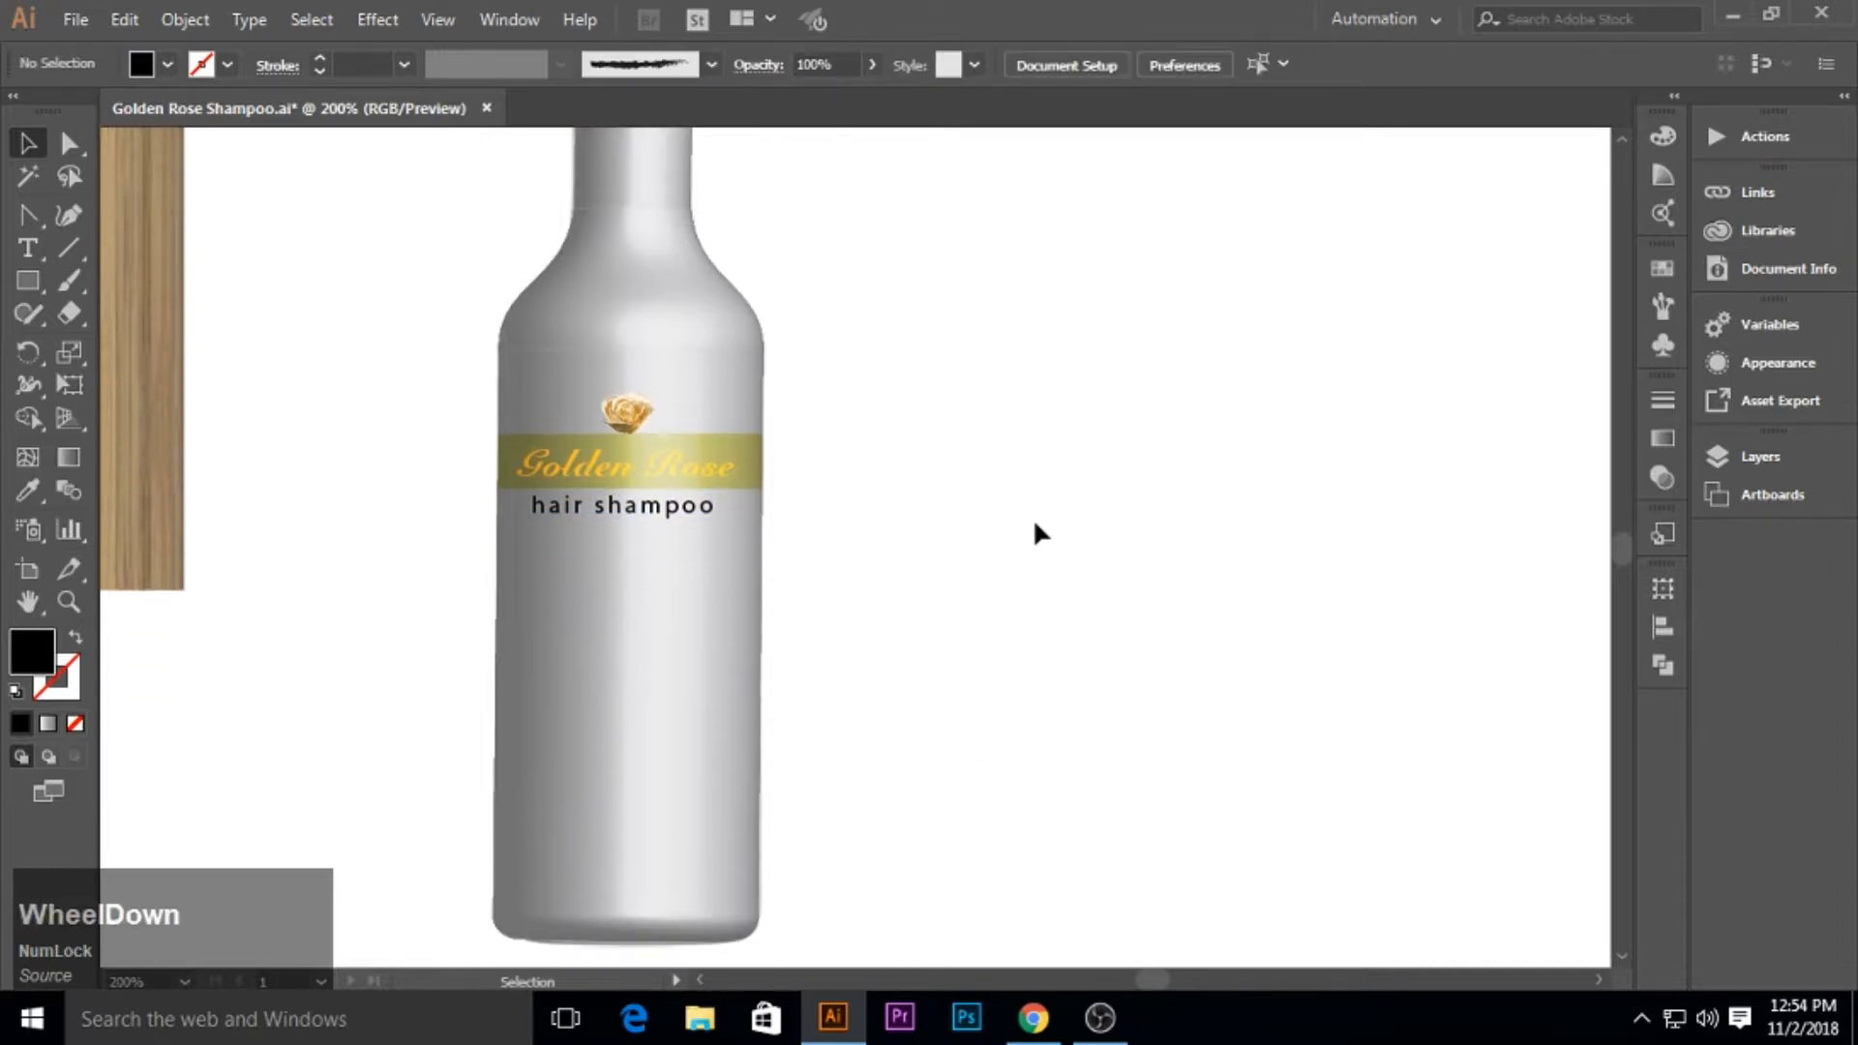
drag(904, 672, 896, 564)
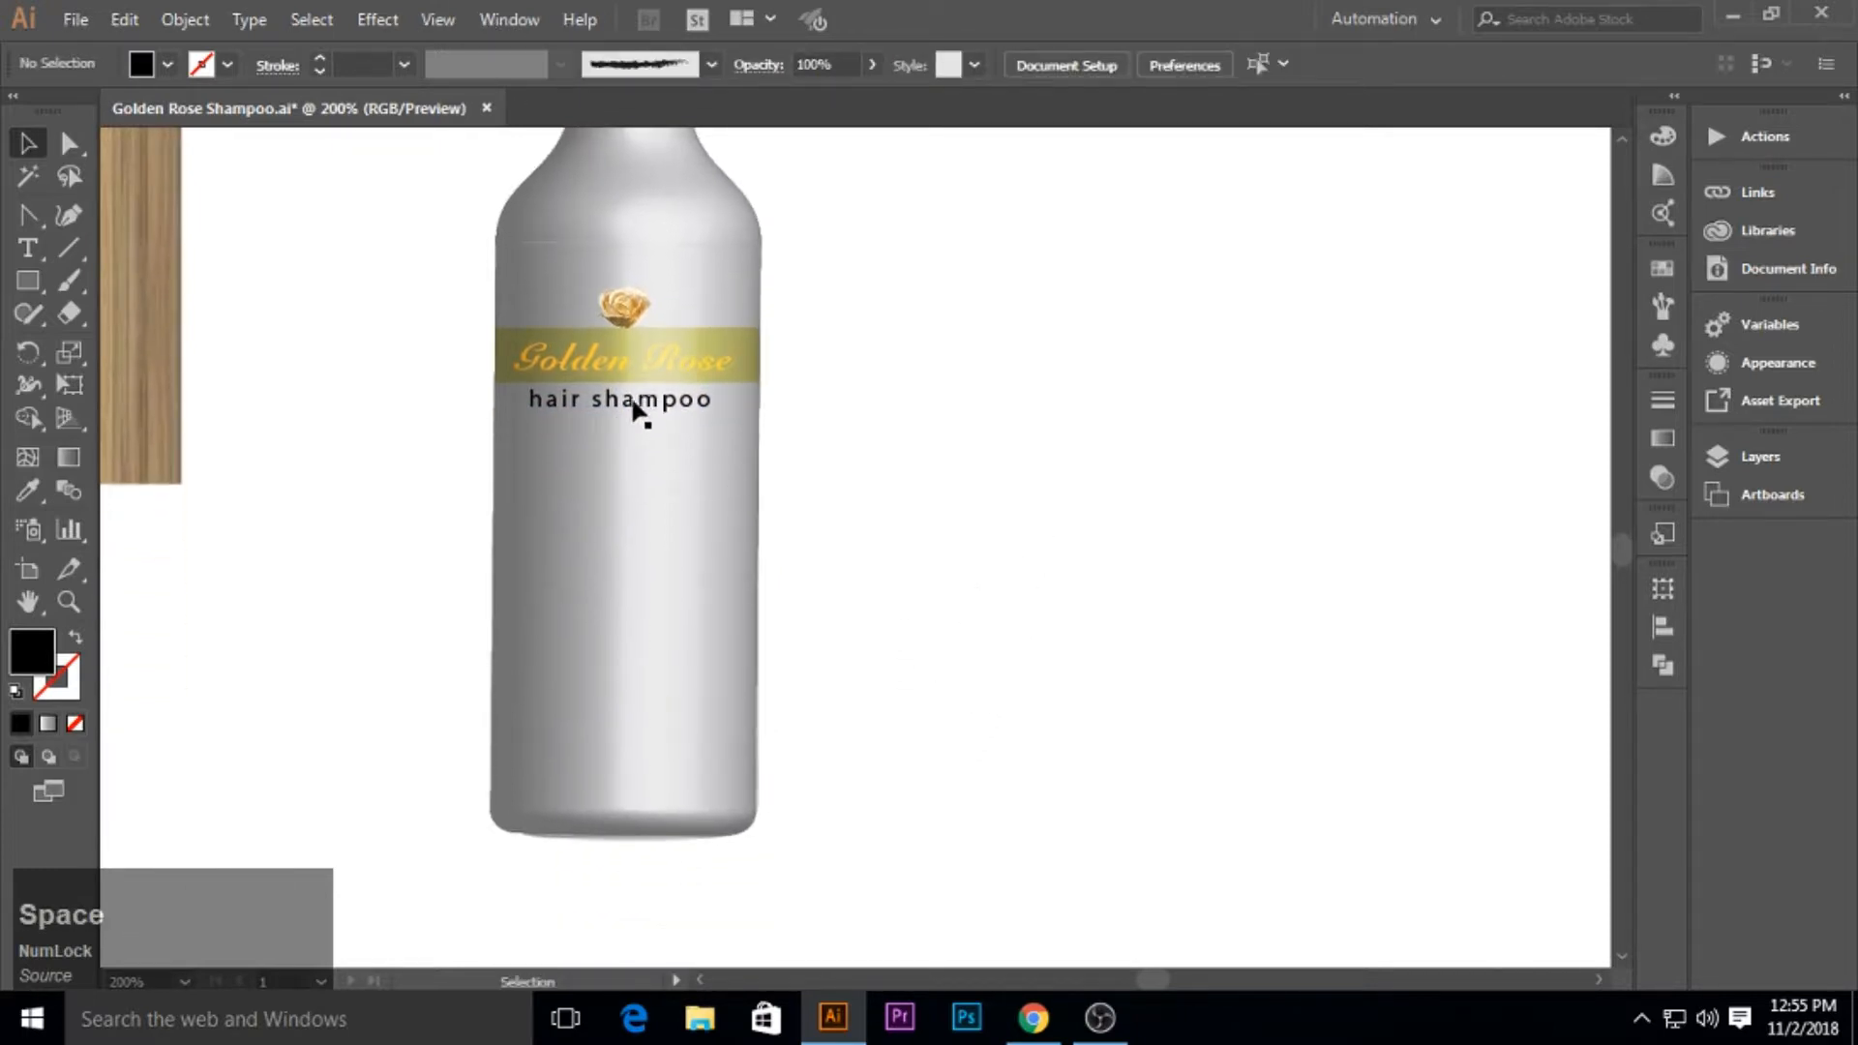
drag(633, 412, 671, 797)
click(837, 65)
click(741, 269)
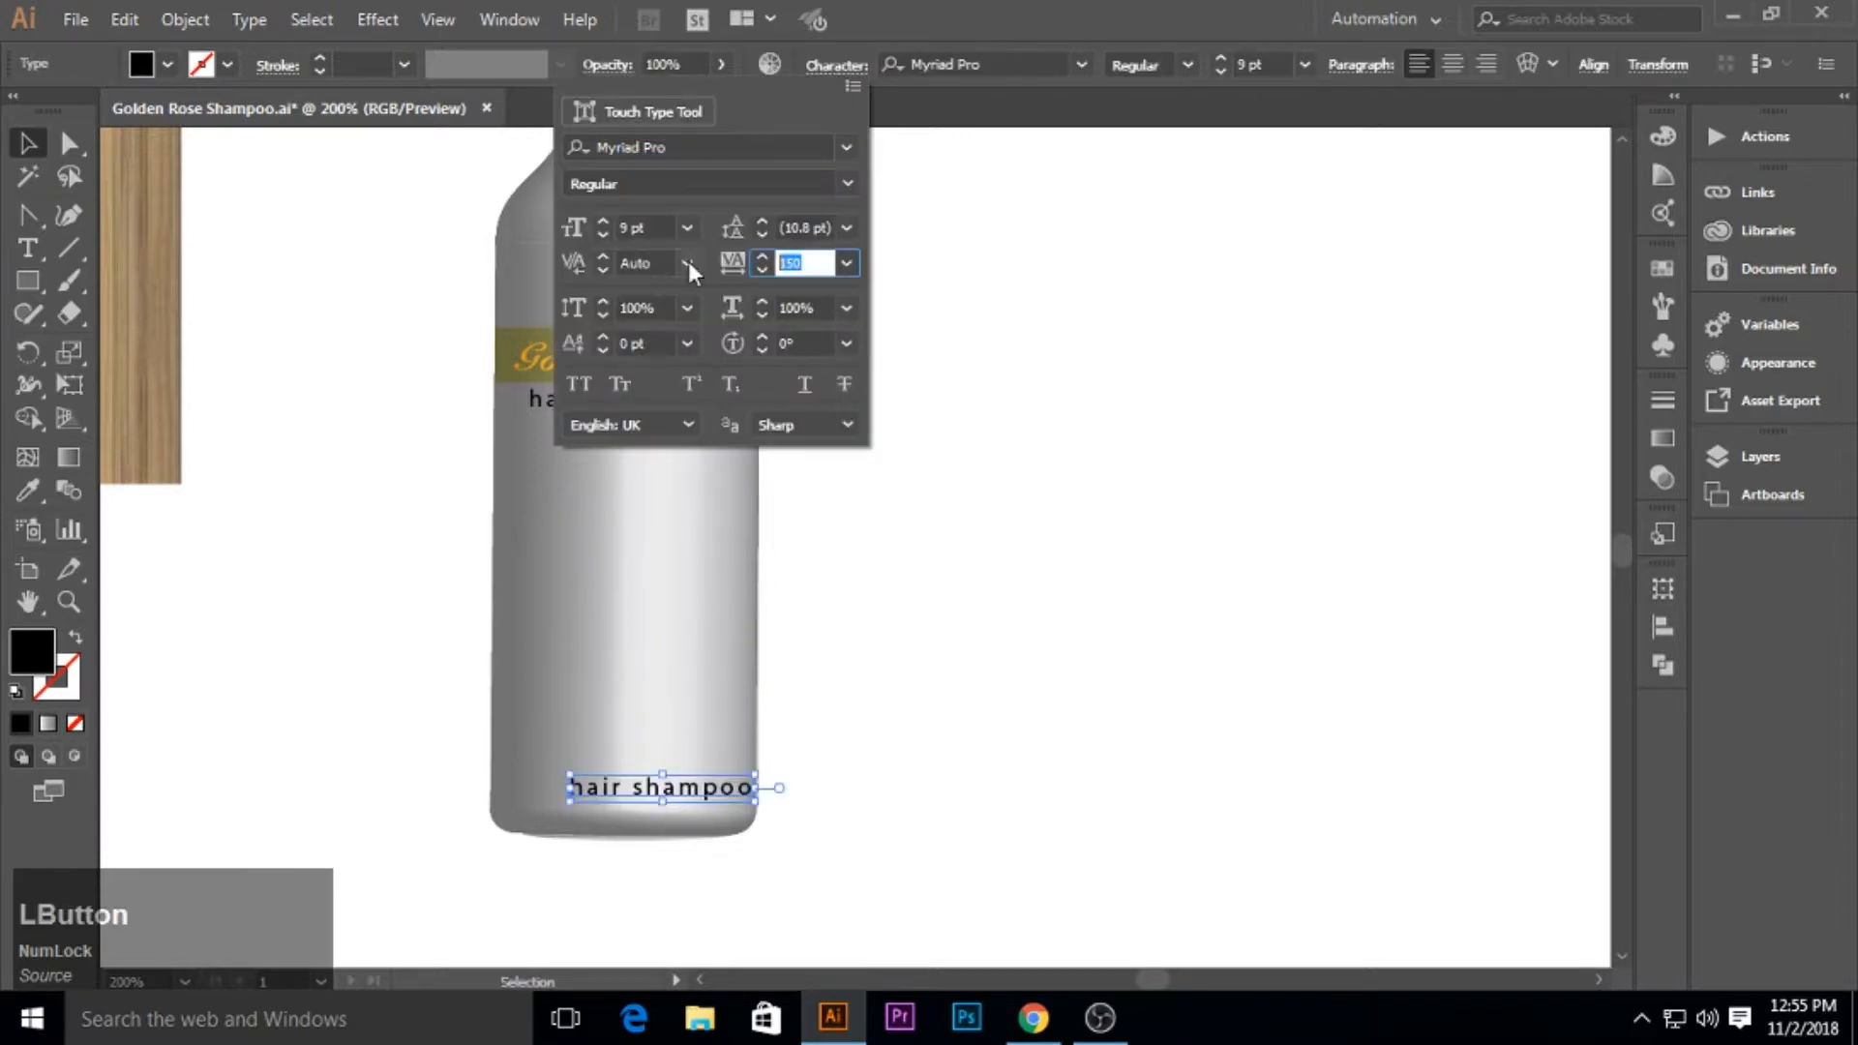
text(0)
key(KP_Enter)
Replace the wording of the copied text near the bottle's base with "100ml.".
click(379, 364)
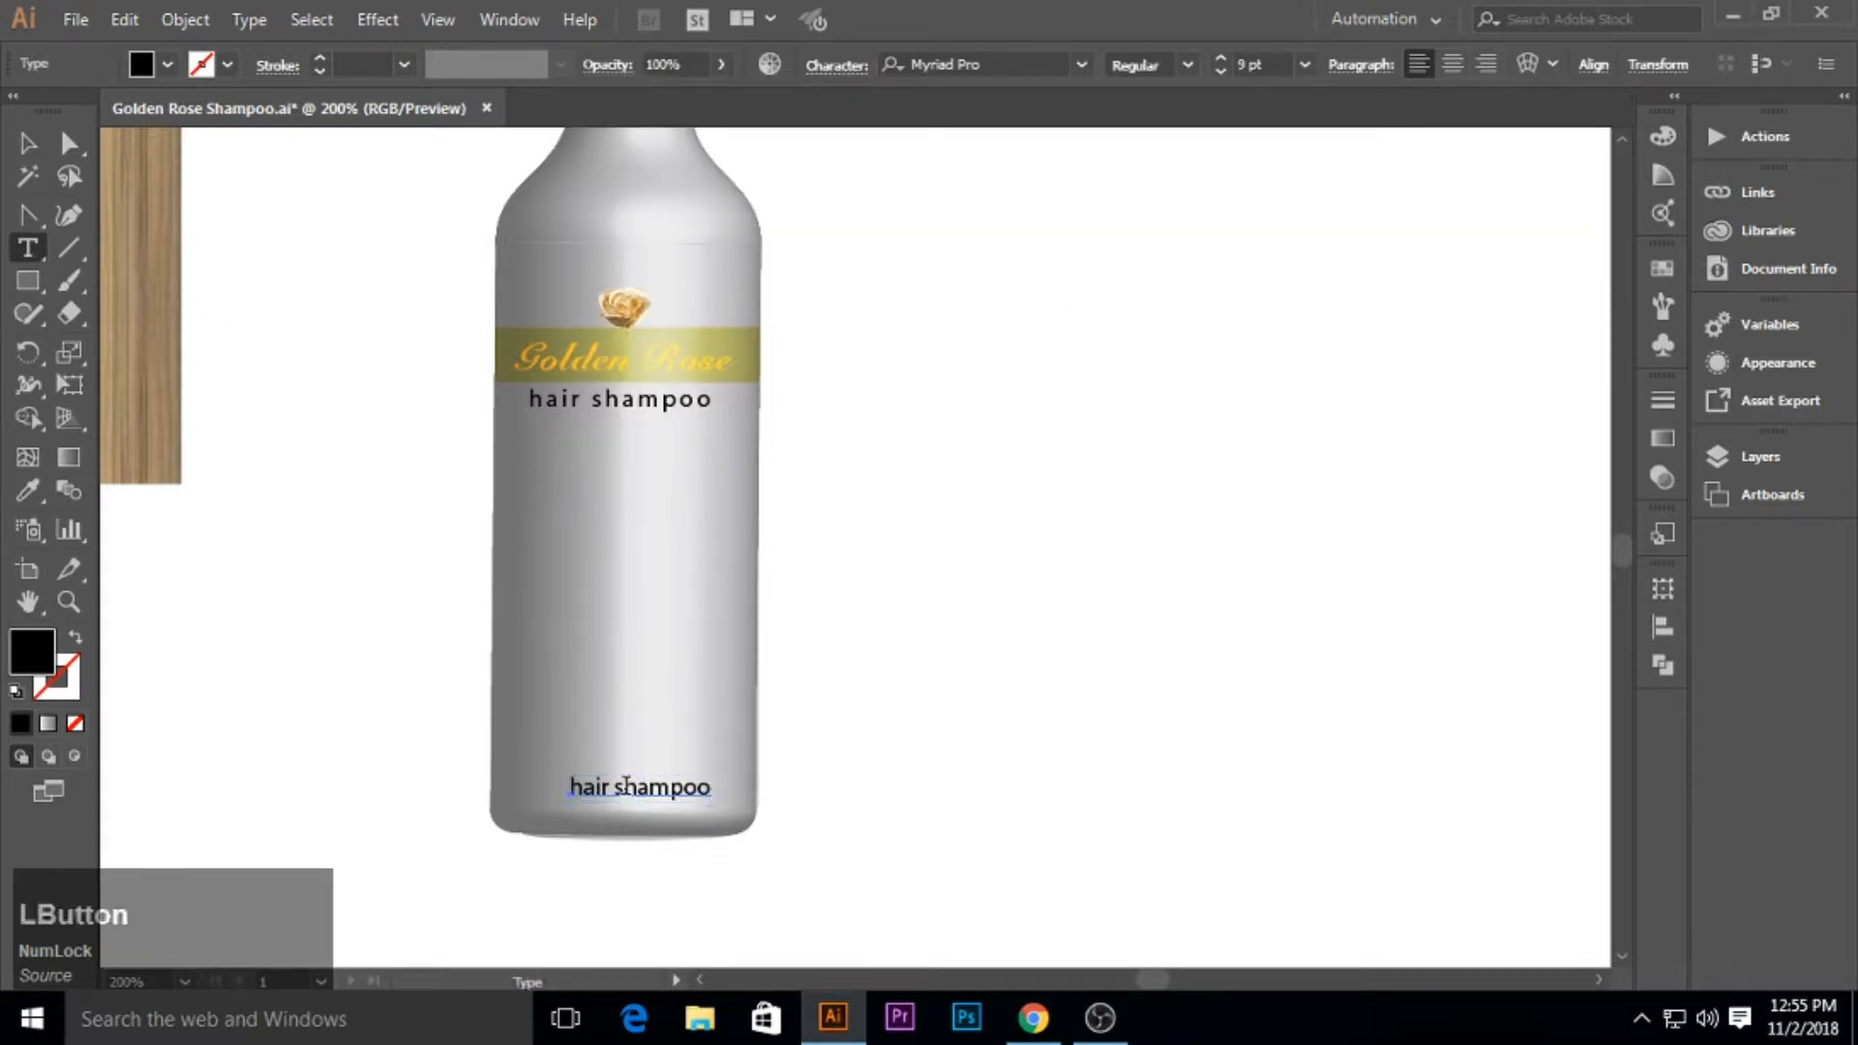
key(ctrl+a)
text(100)
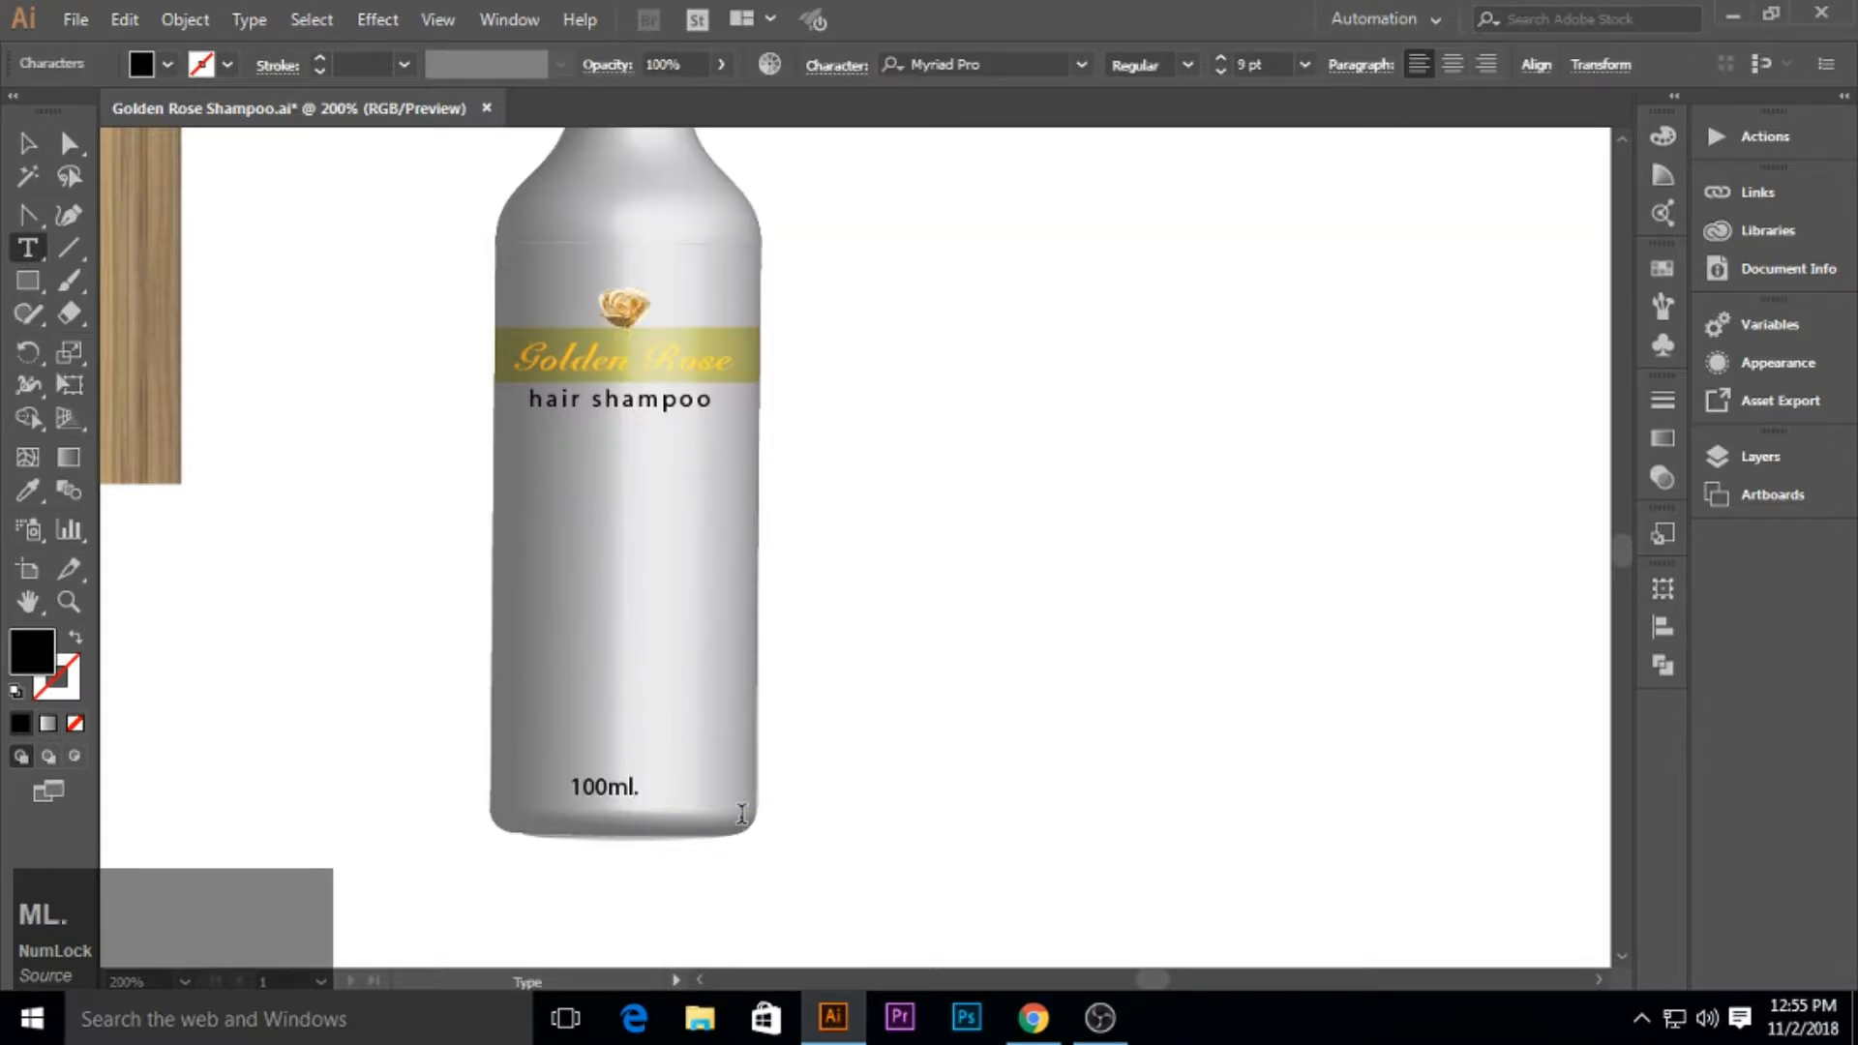
click(27, 143)
click(969, 501)
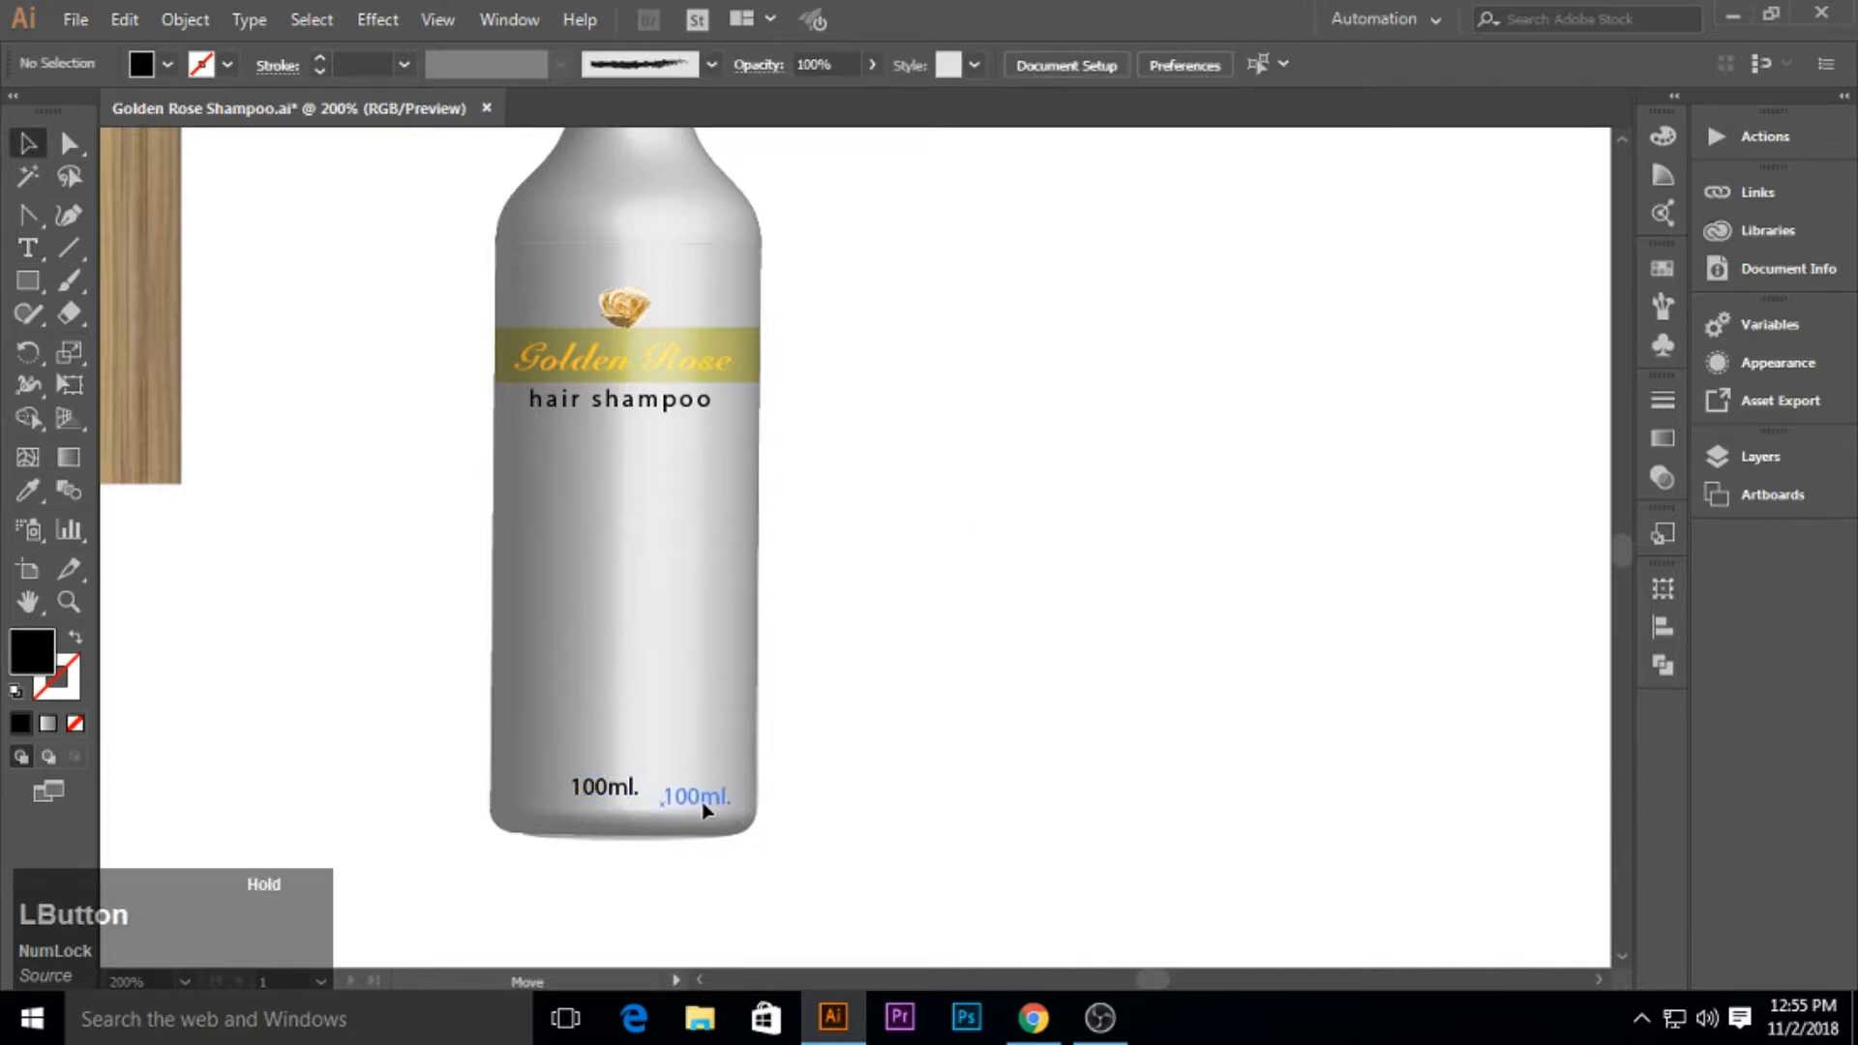
Move the 100ml. text to the bottle's lower right corner and set its font size to 8 pt.
drag(703, 811, 704, 810)
key(Return)
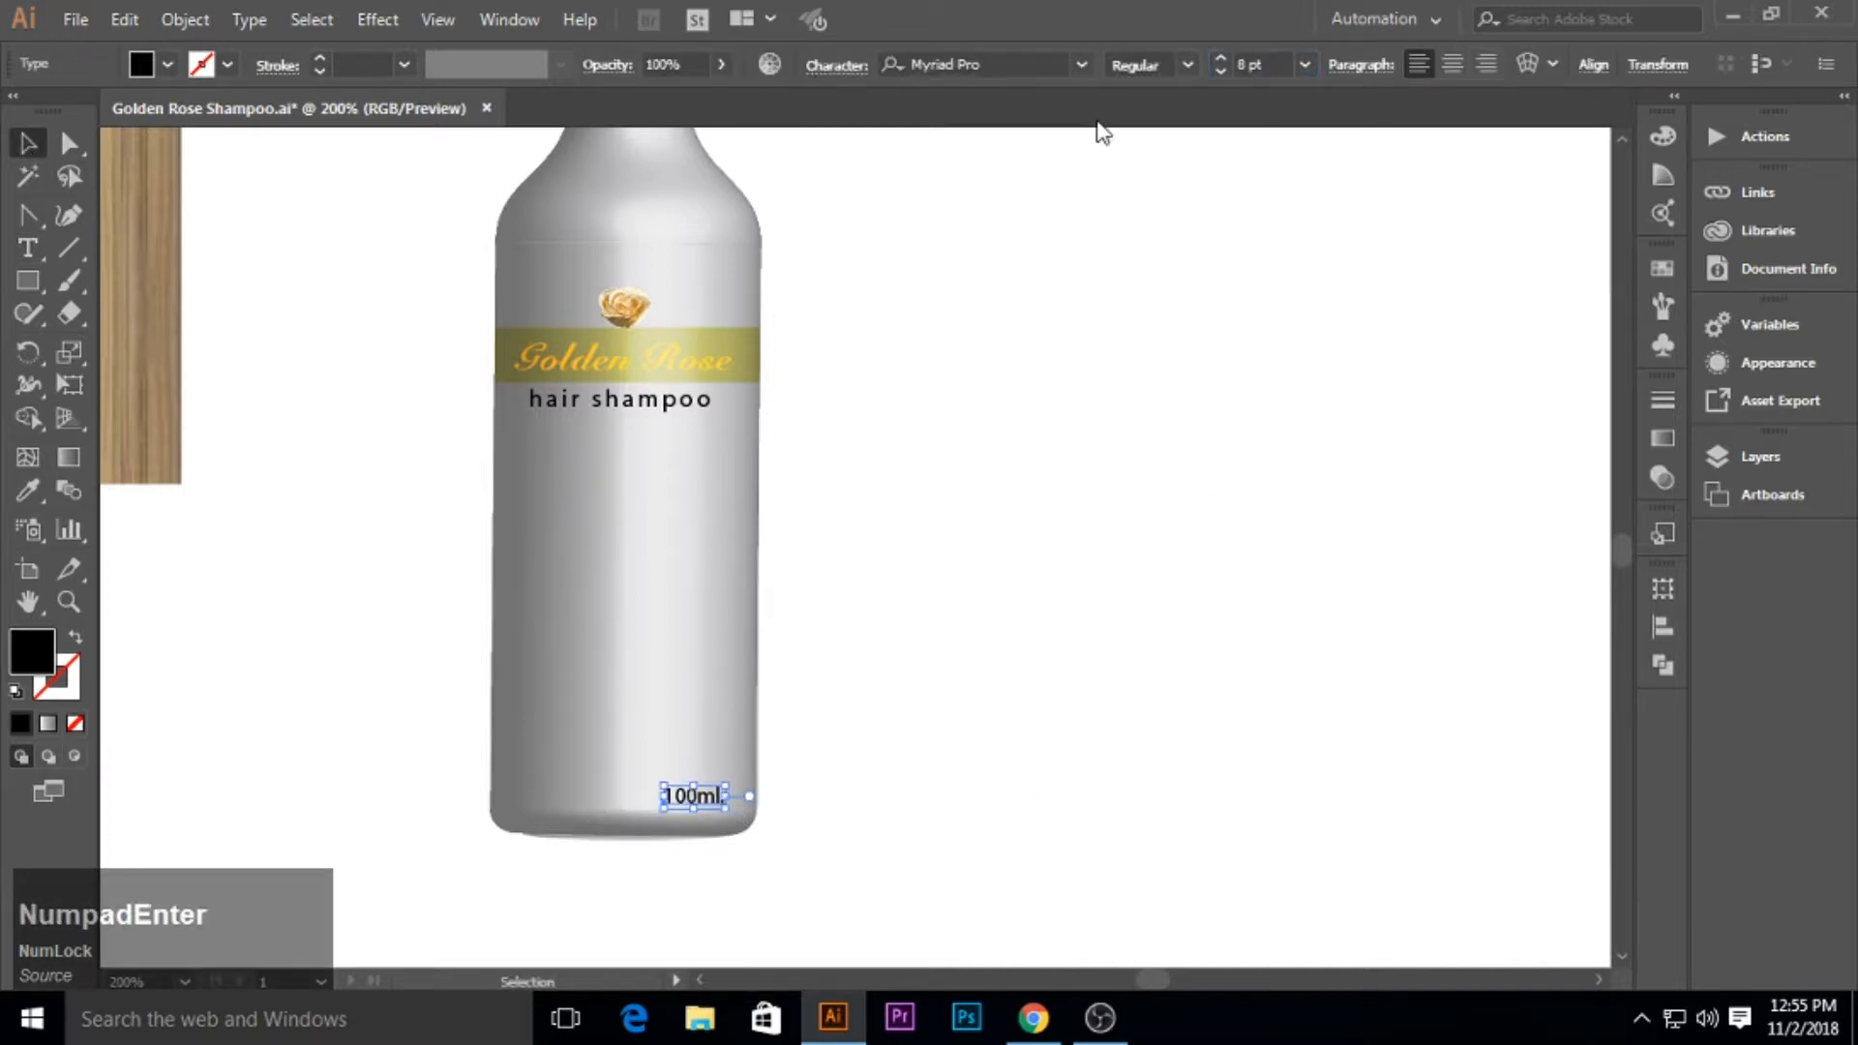
click(779, 849)
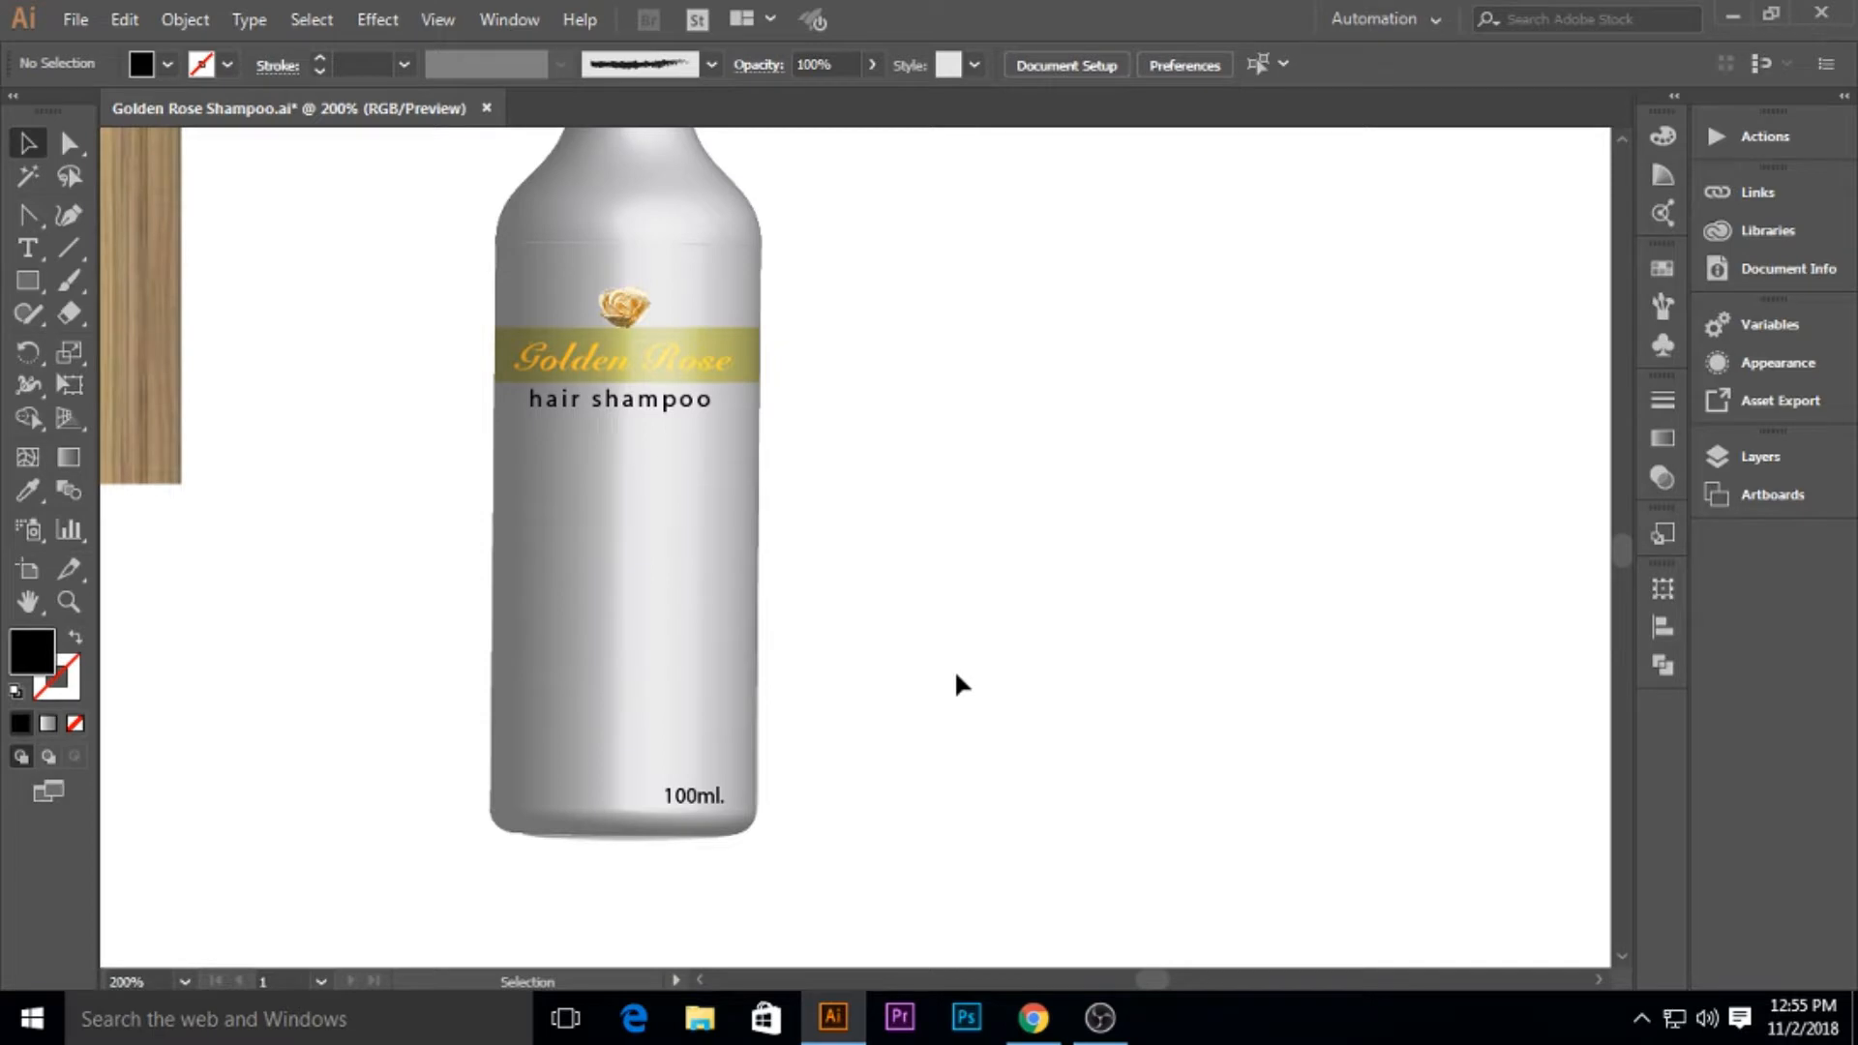
Nudge the Golden Rose text slightly right on the label band.
click(679, 364)
key(Right)
click(941, 495)
Align the hair shampoo text horizontally centered with the Golden Rose text.
click(646, 391)
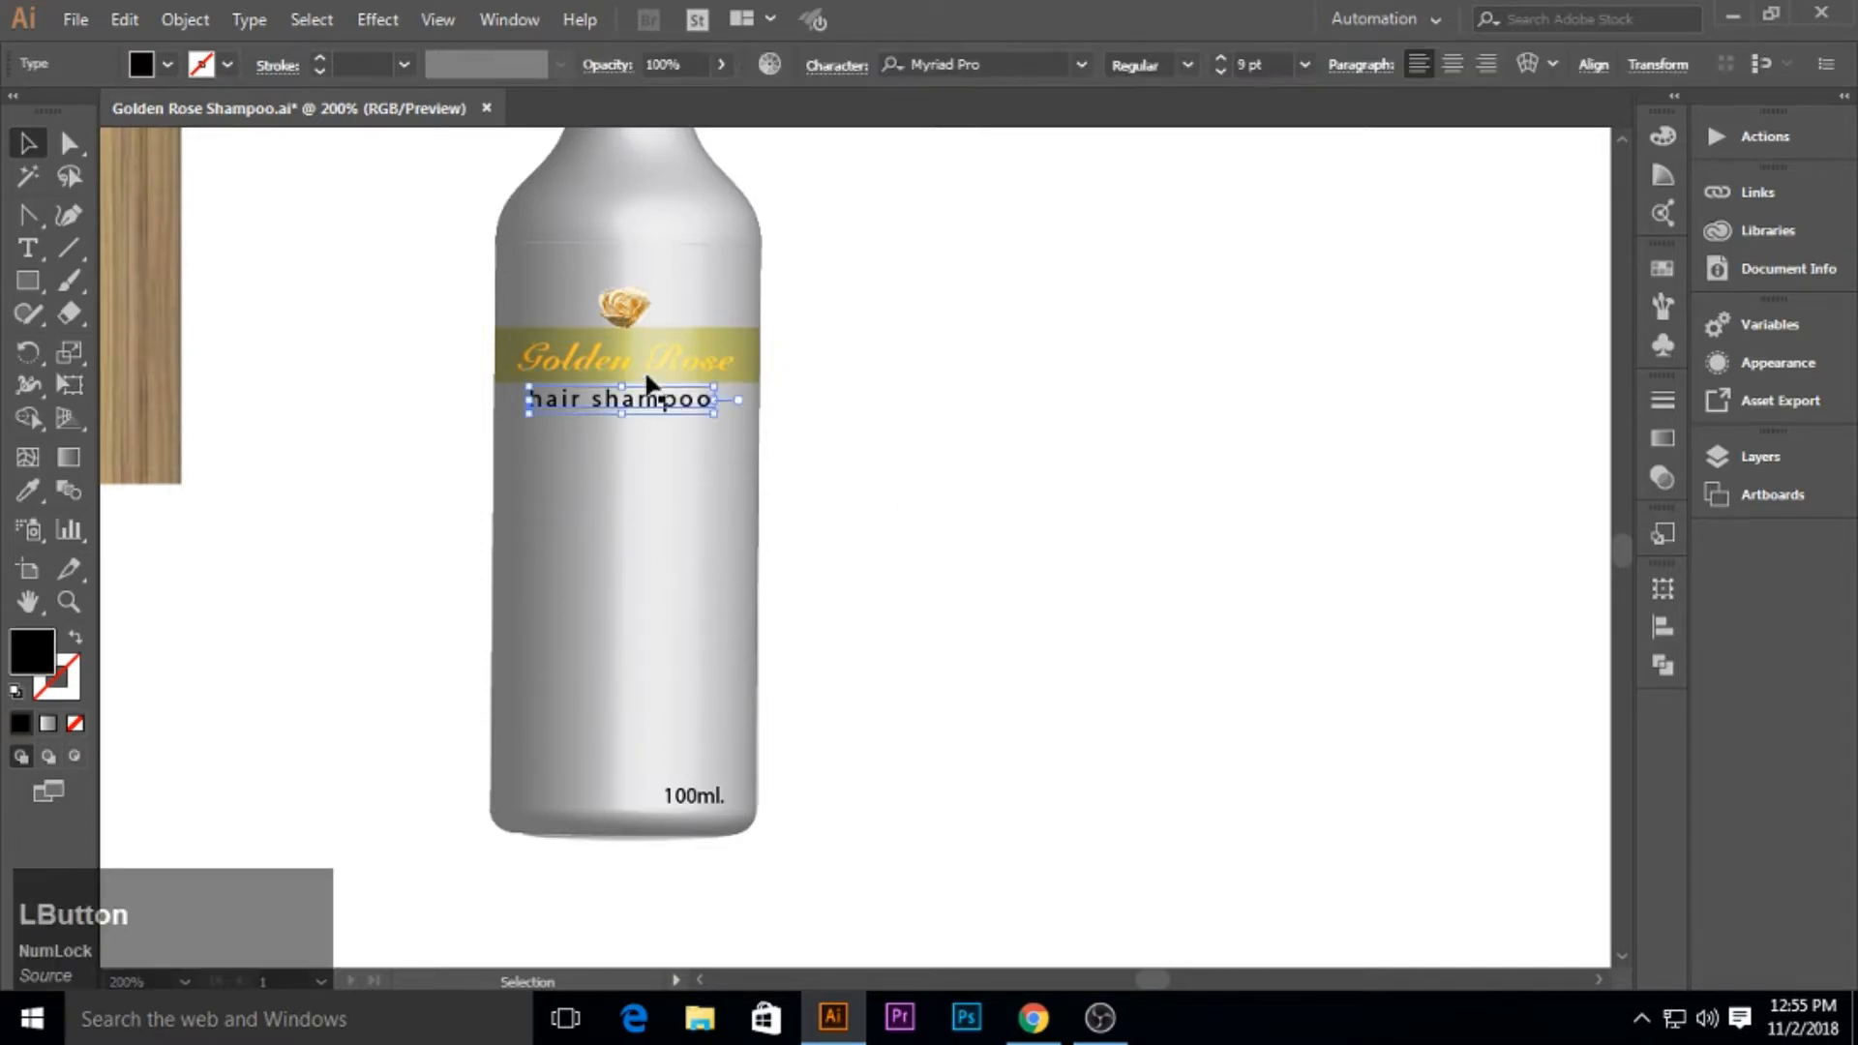
shift+click(623, 366)
click(624, 366)
click(1662, 626)
click(1393, 642)
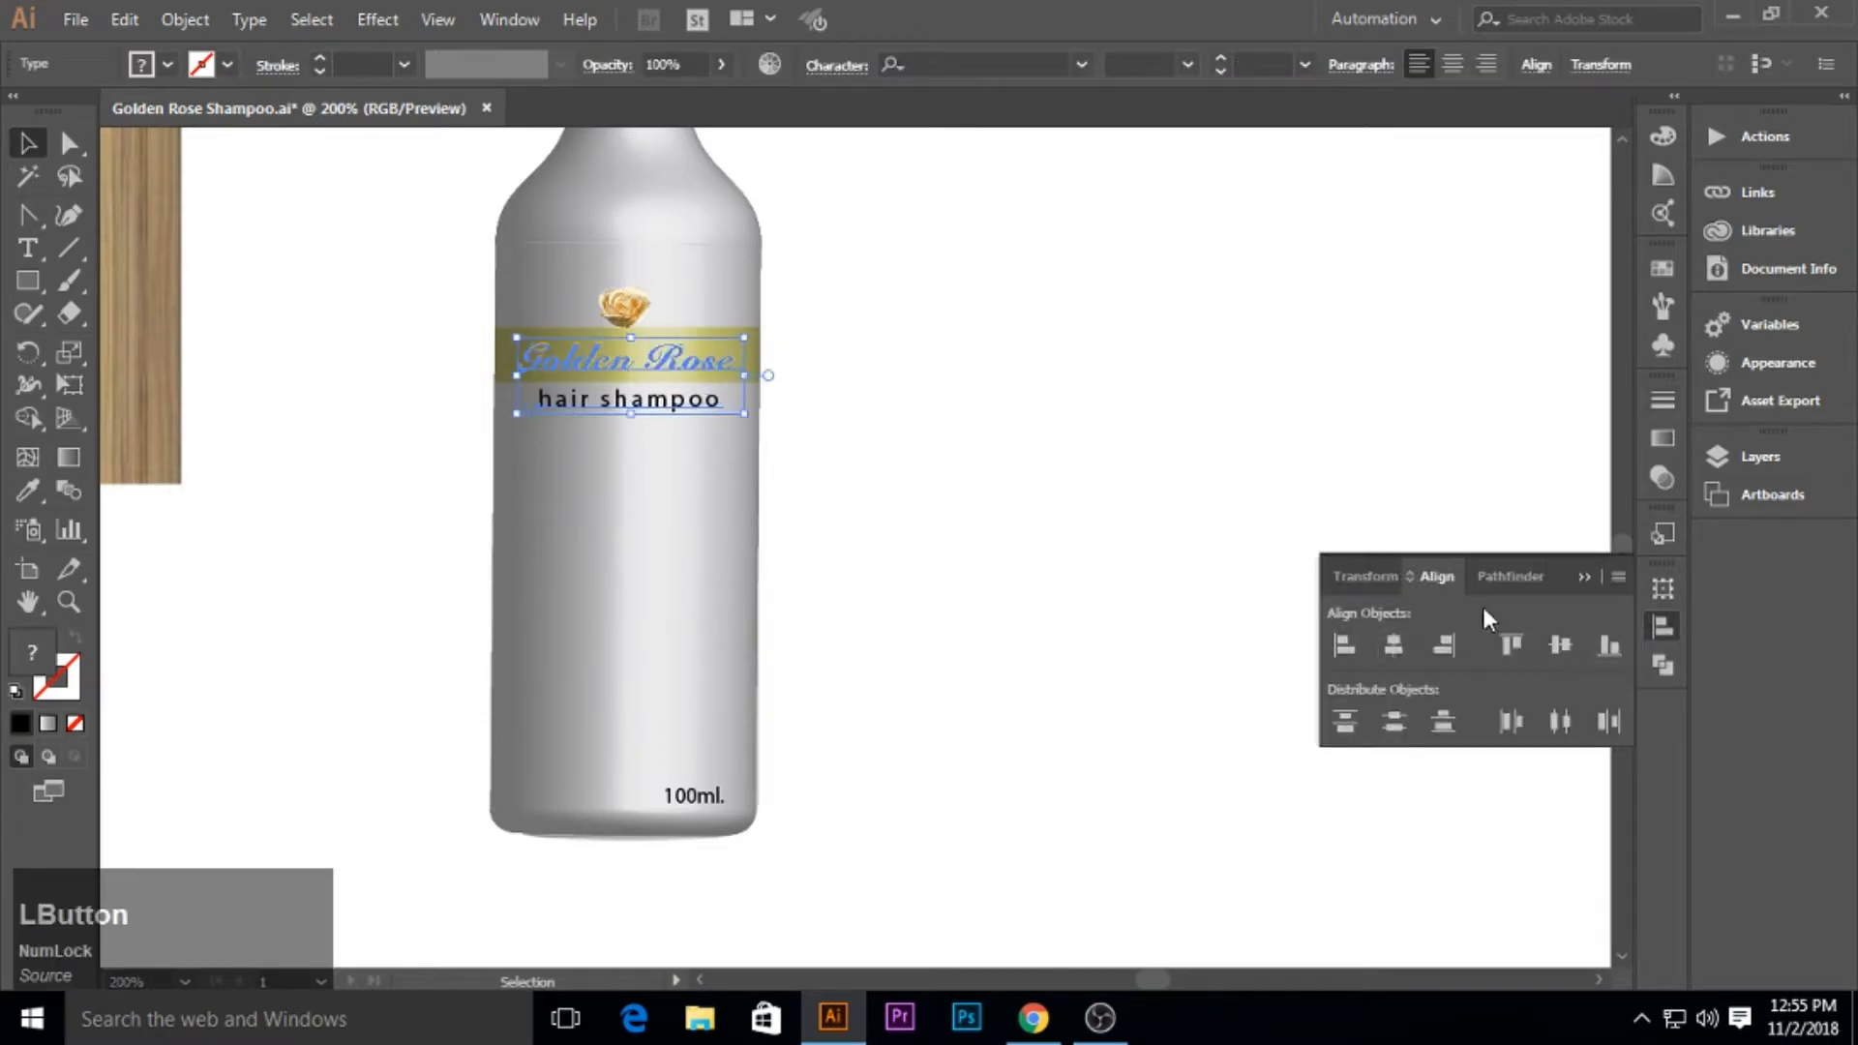
click(1585, 577)
click(1376, 510)
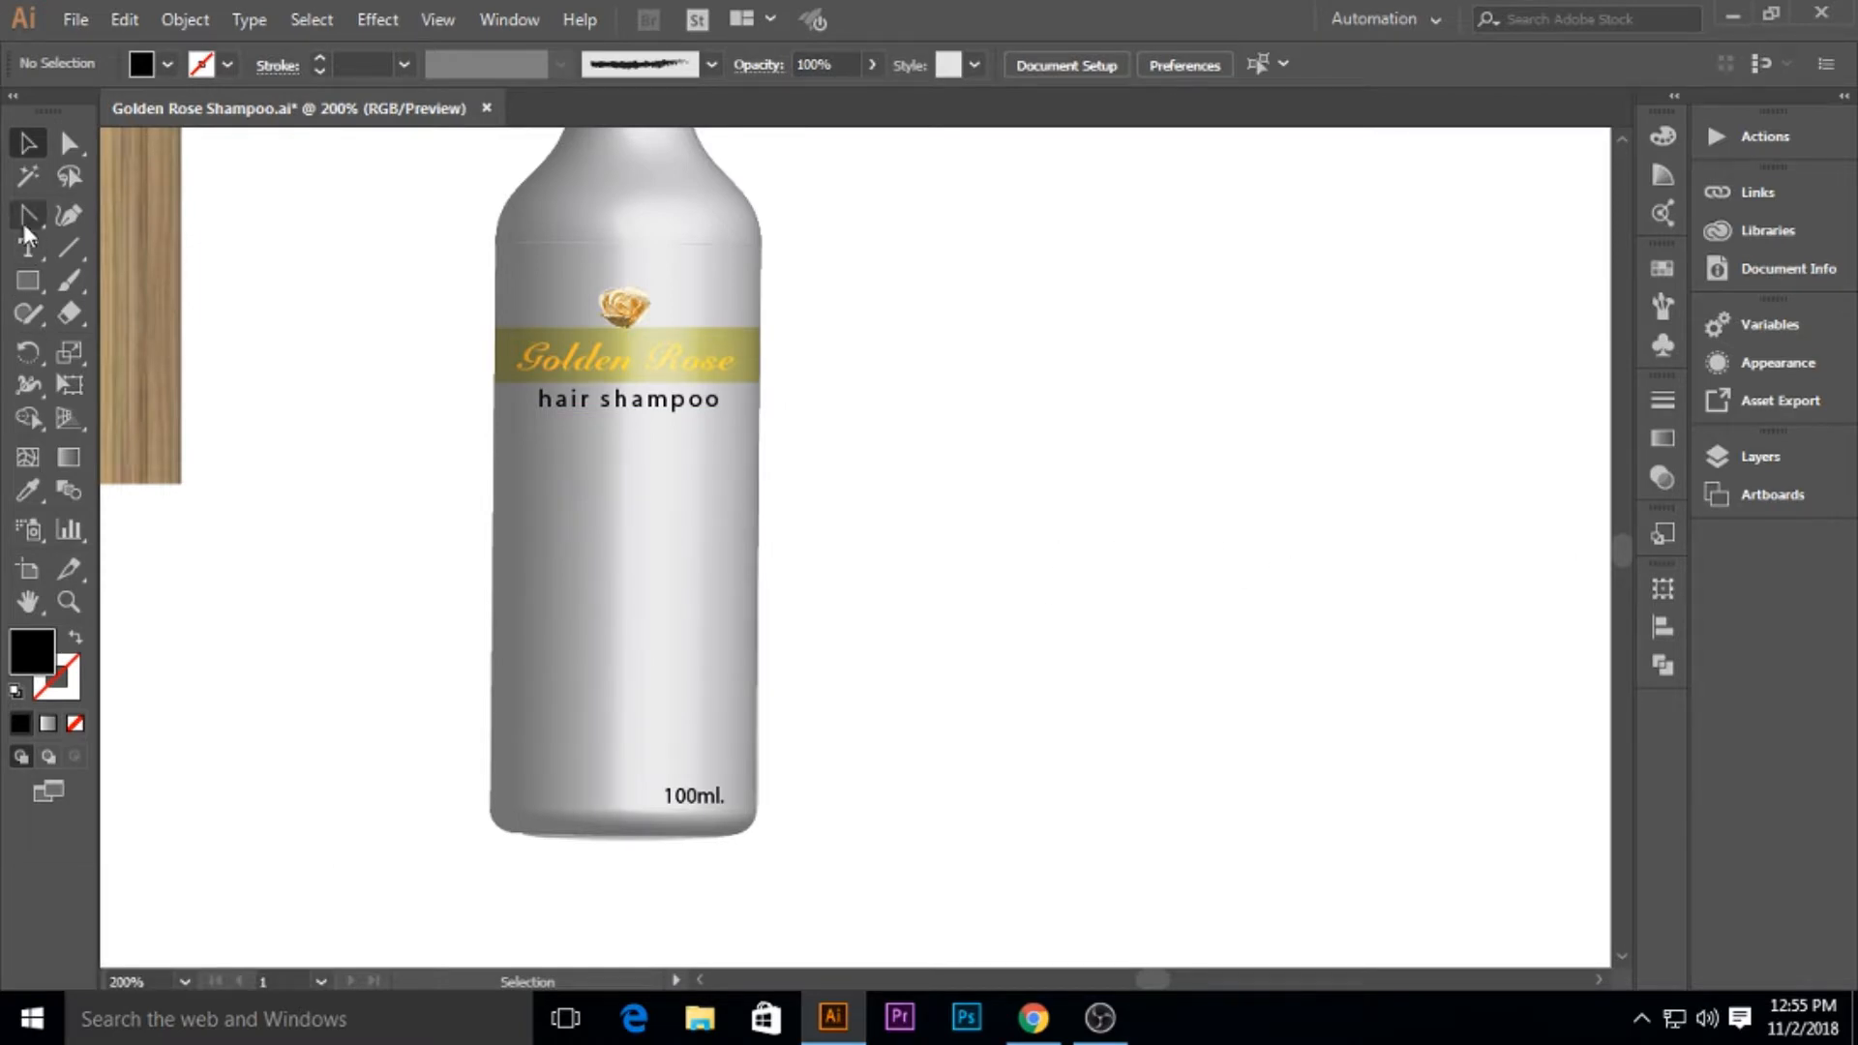
Draw a straight vertical Pen path about 1.49 in tall with four anchor points below the hair shampoo text.
drag(23, 224, 125, 209)
click(630, 446)
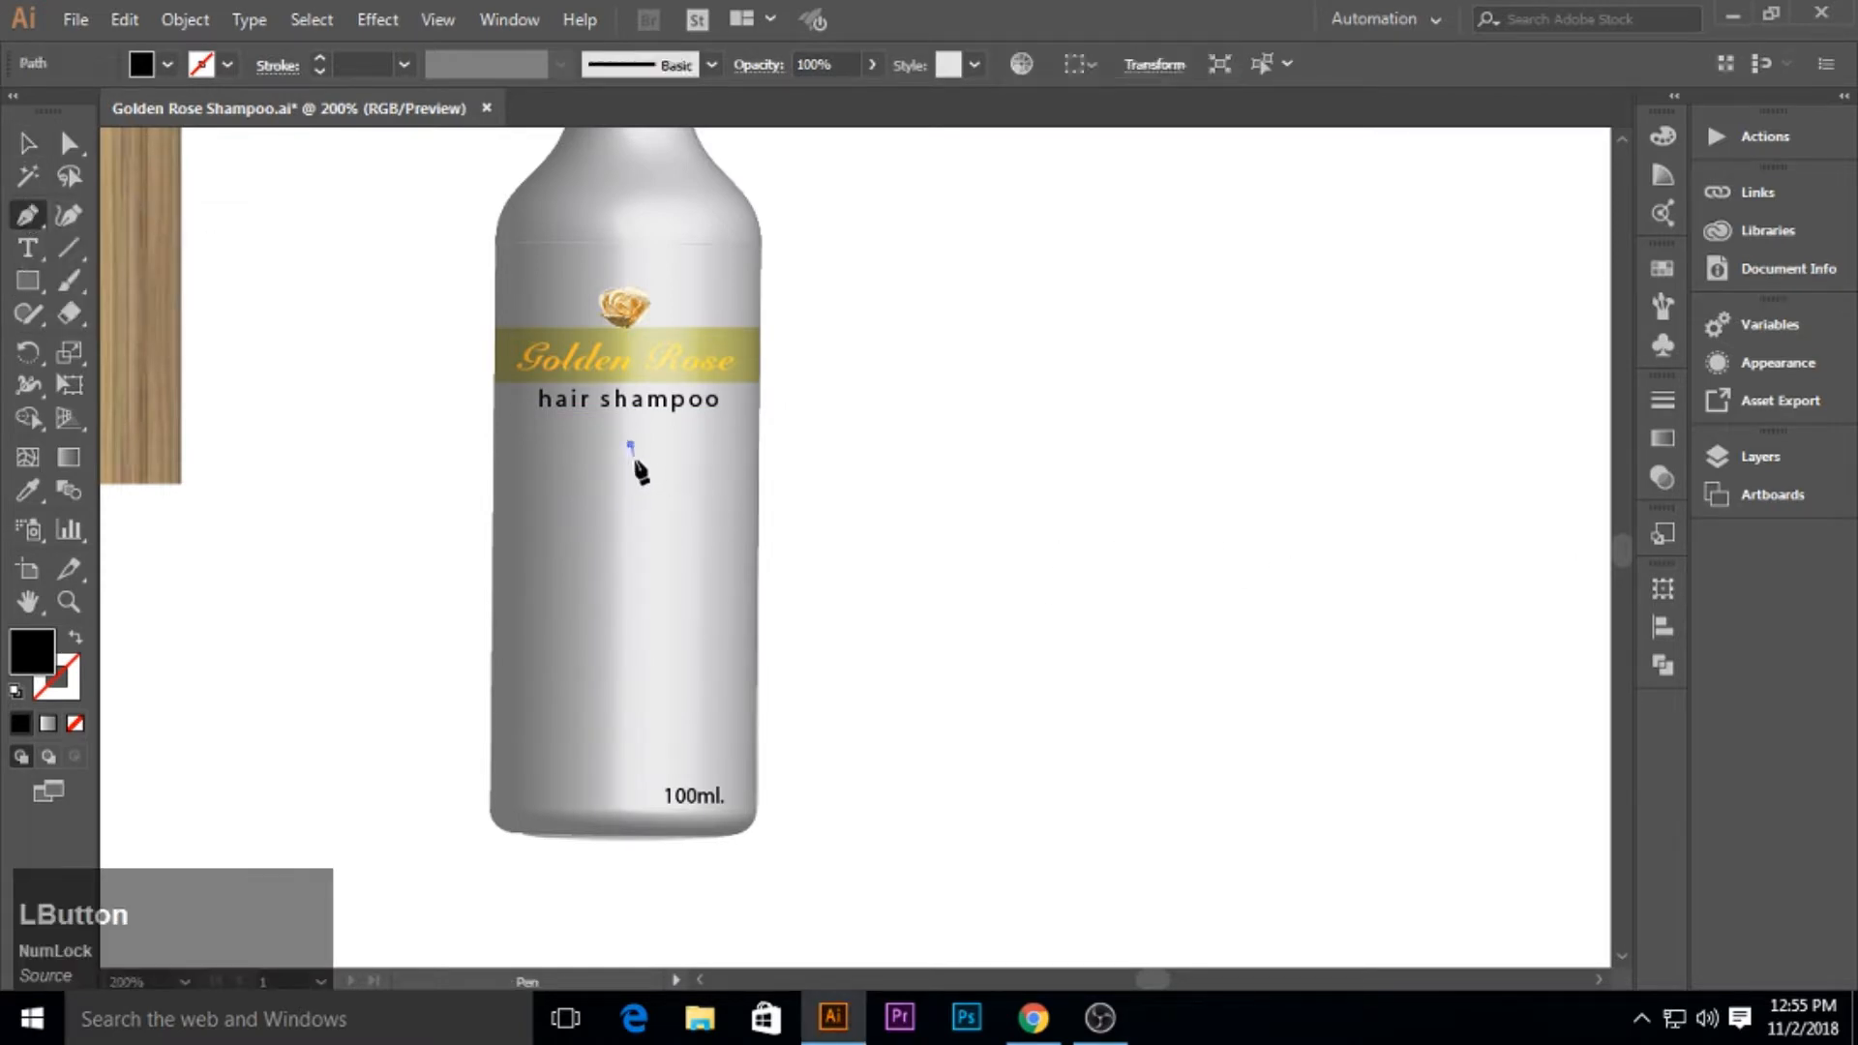
click(631, 499)
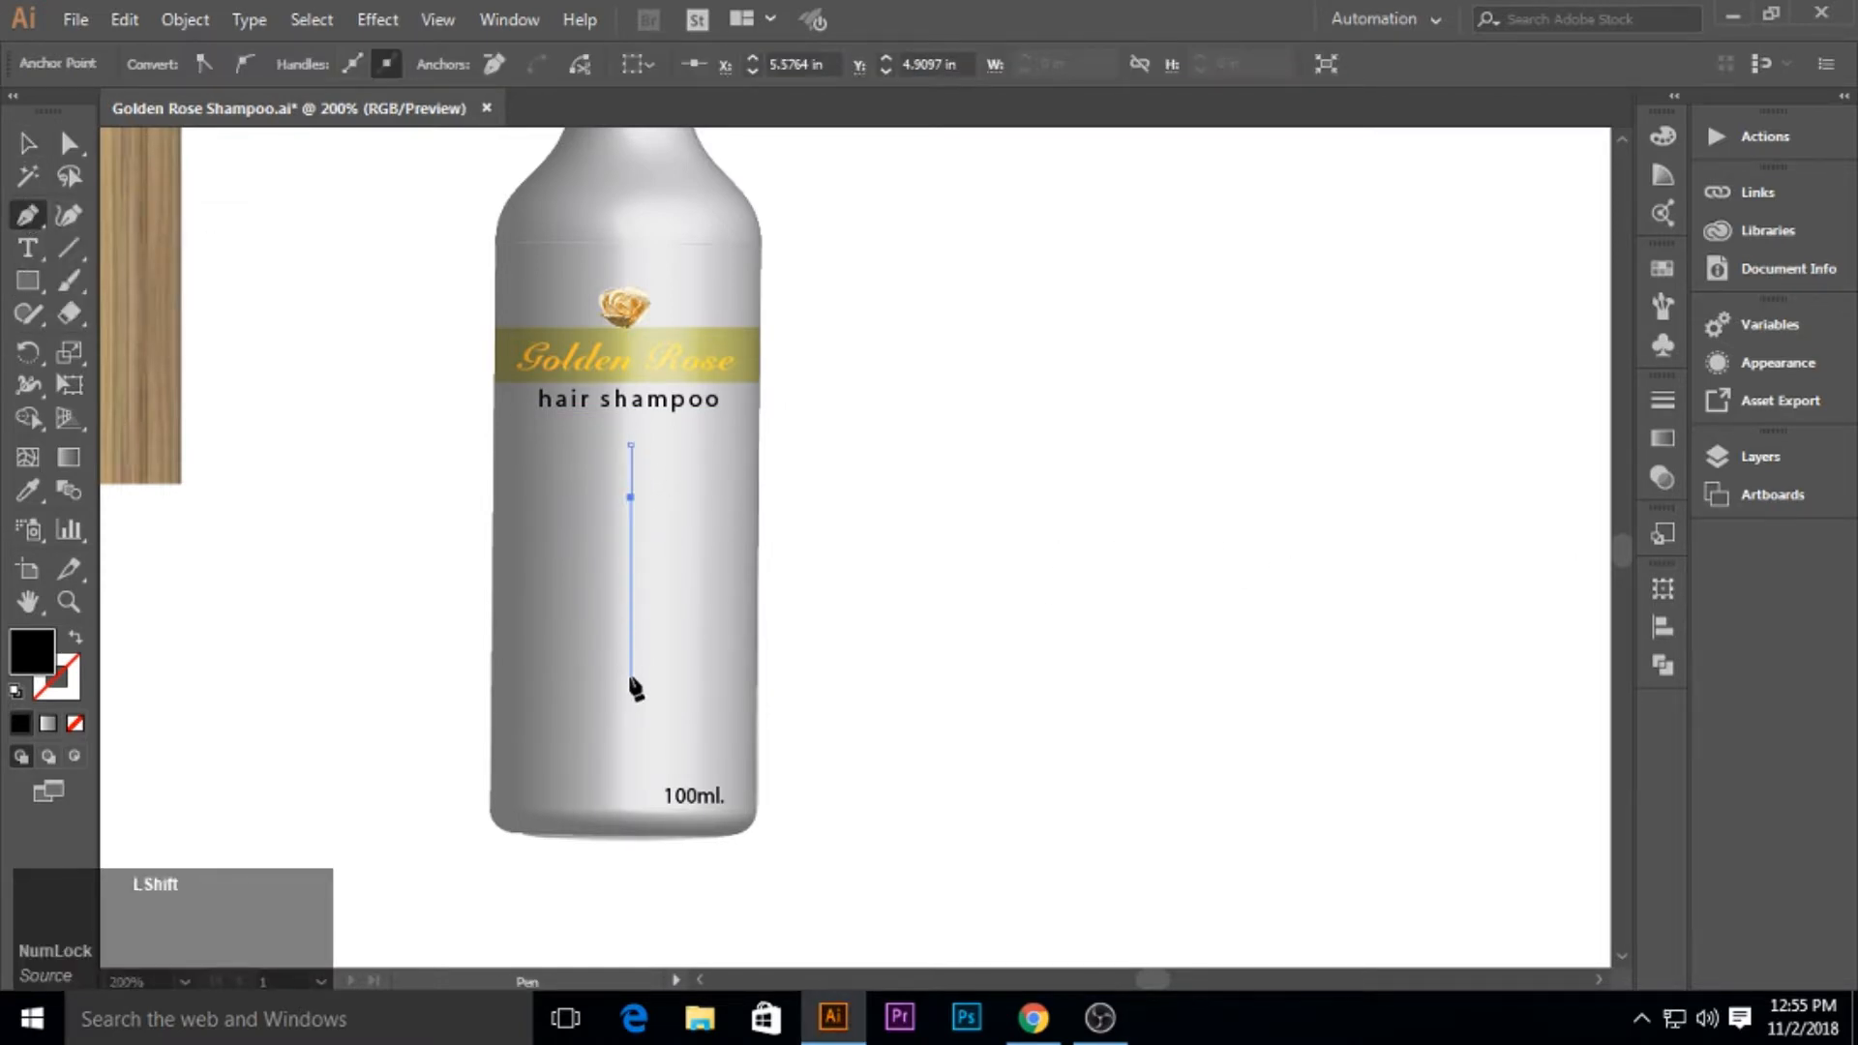
click(631, 692)
click(630, 738)
click(27, 143)
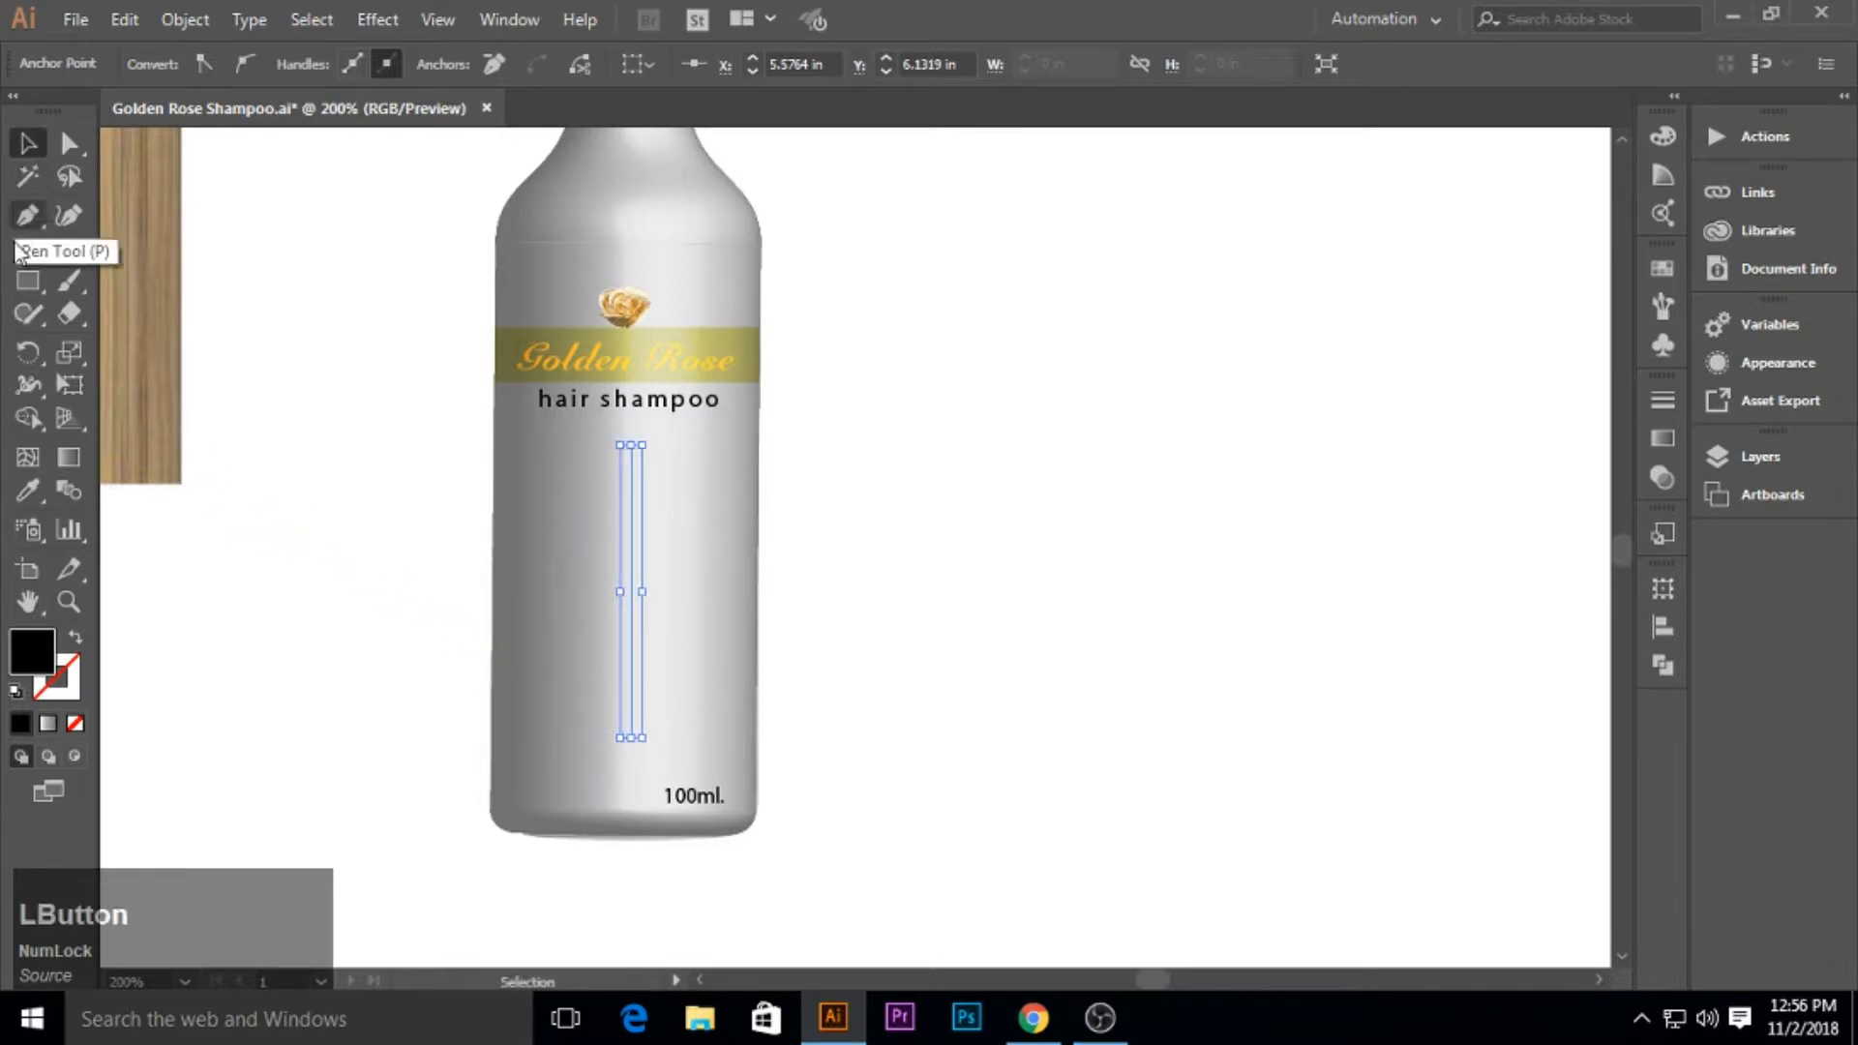
Bend the vertical path with the Anchor Point tool, middle segment to the right and both end segments to the left, and remove its fill.
click(639, 600)
click(631, 592)
key(ctrl+plus)
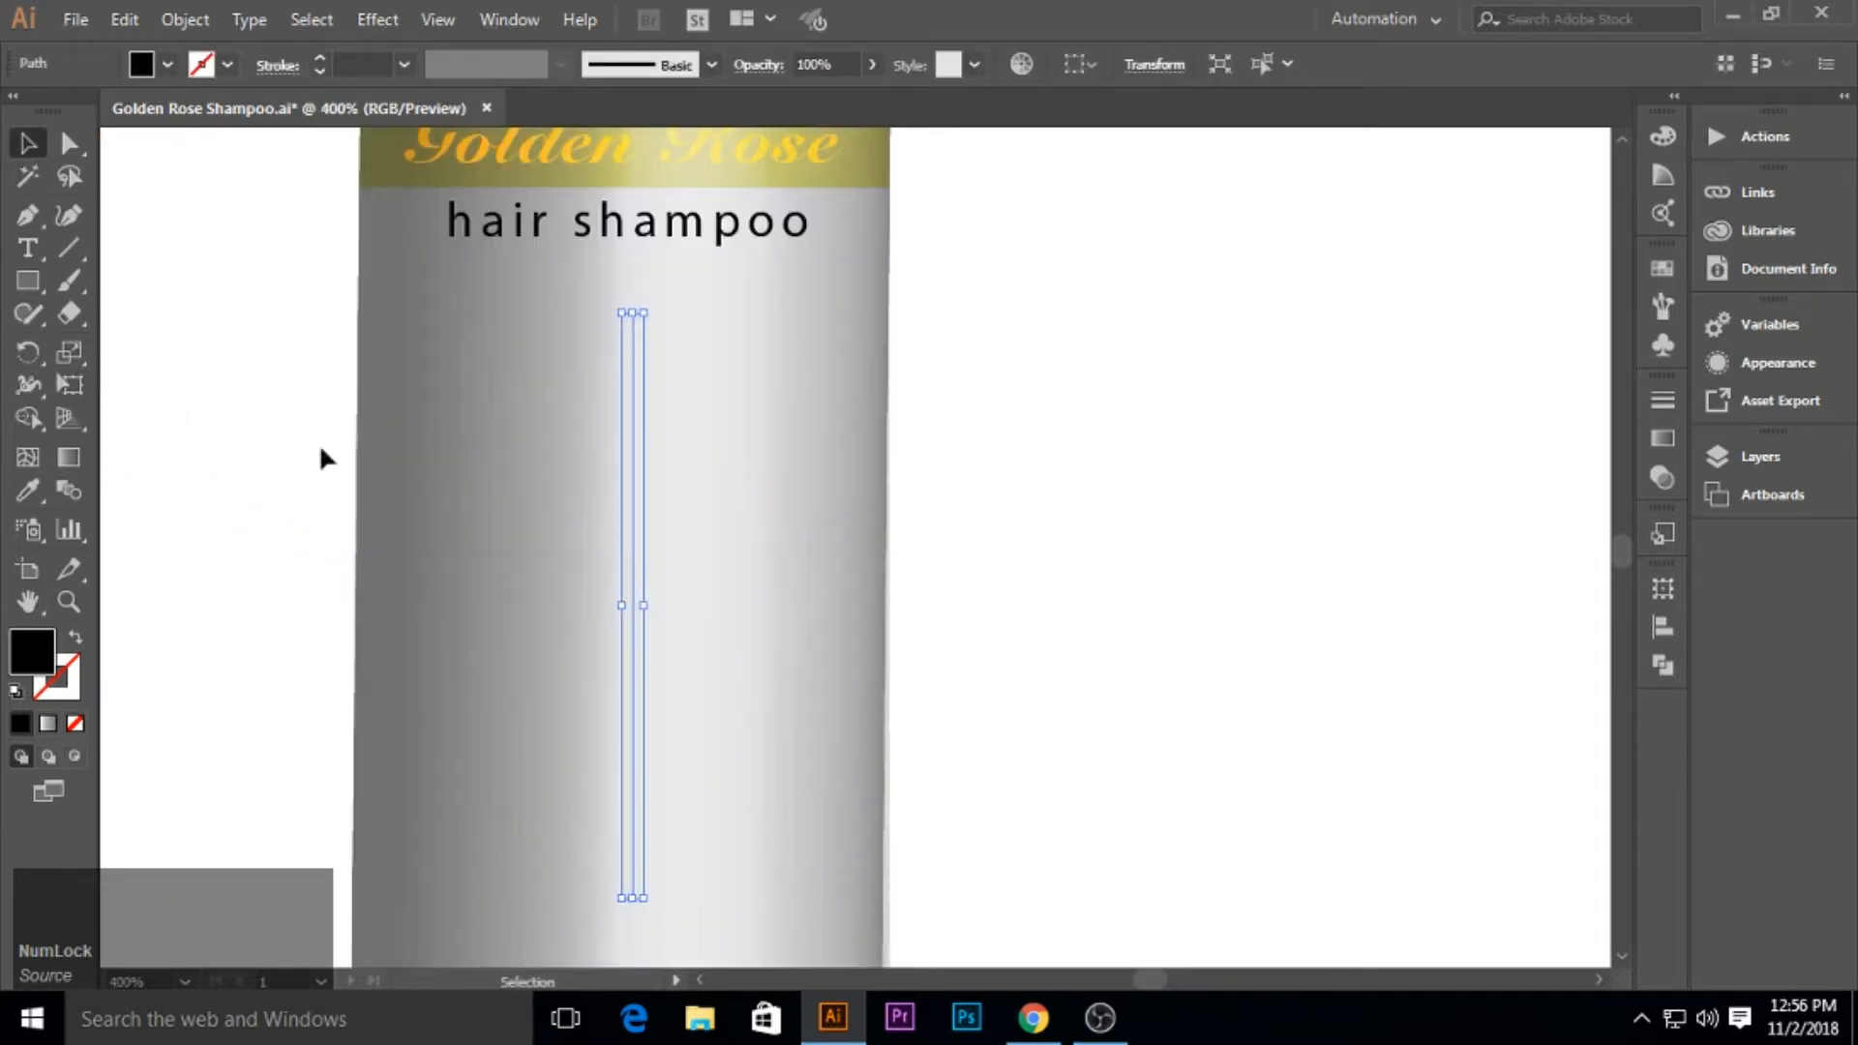
drag(21, 215, 145, 315)
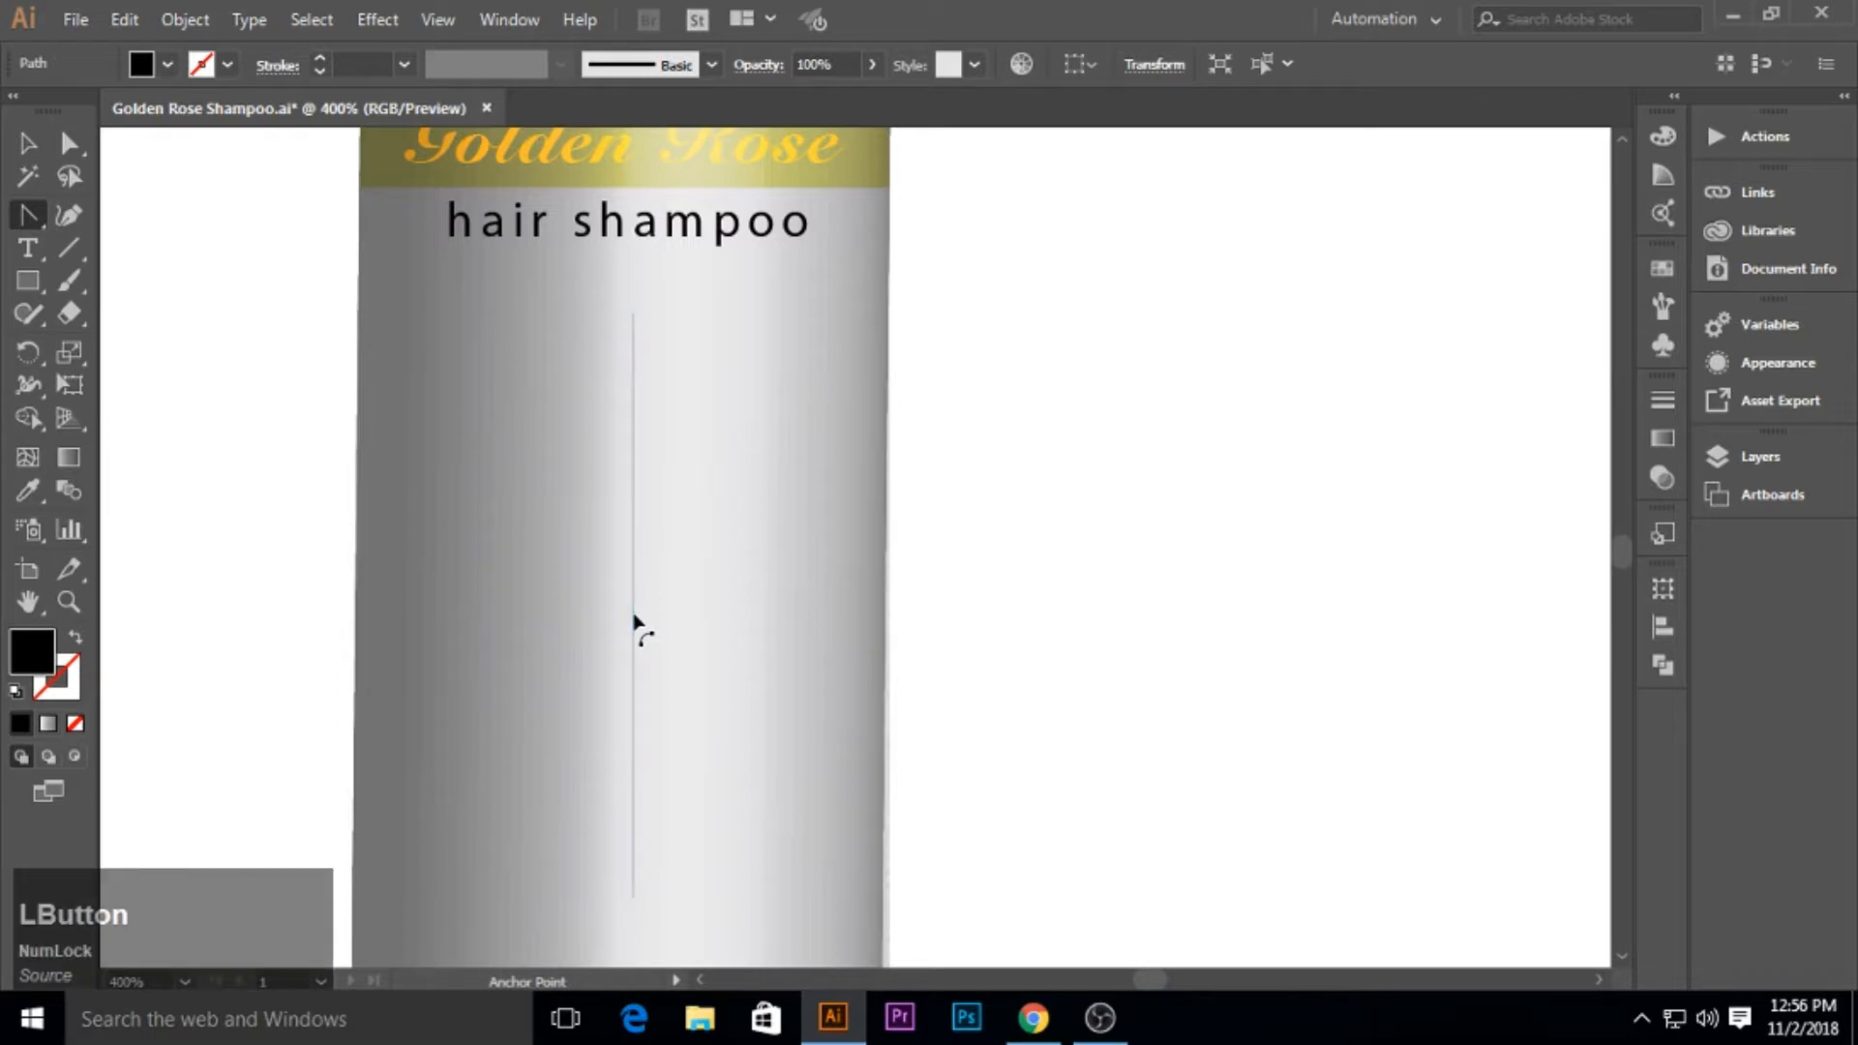
drag(634, 619, 713, 614)
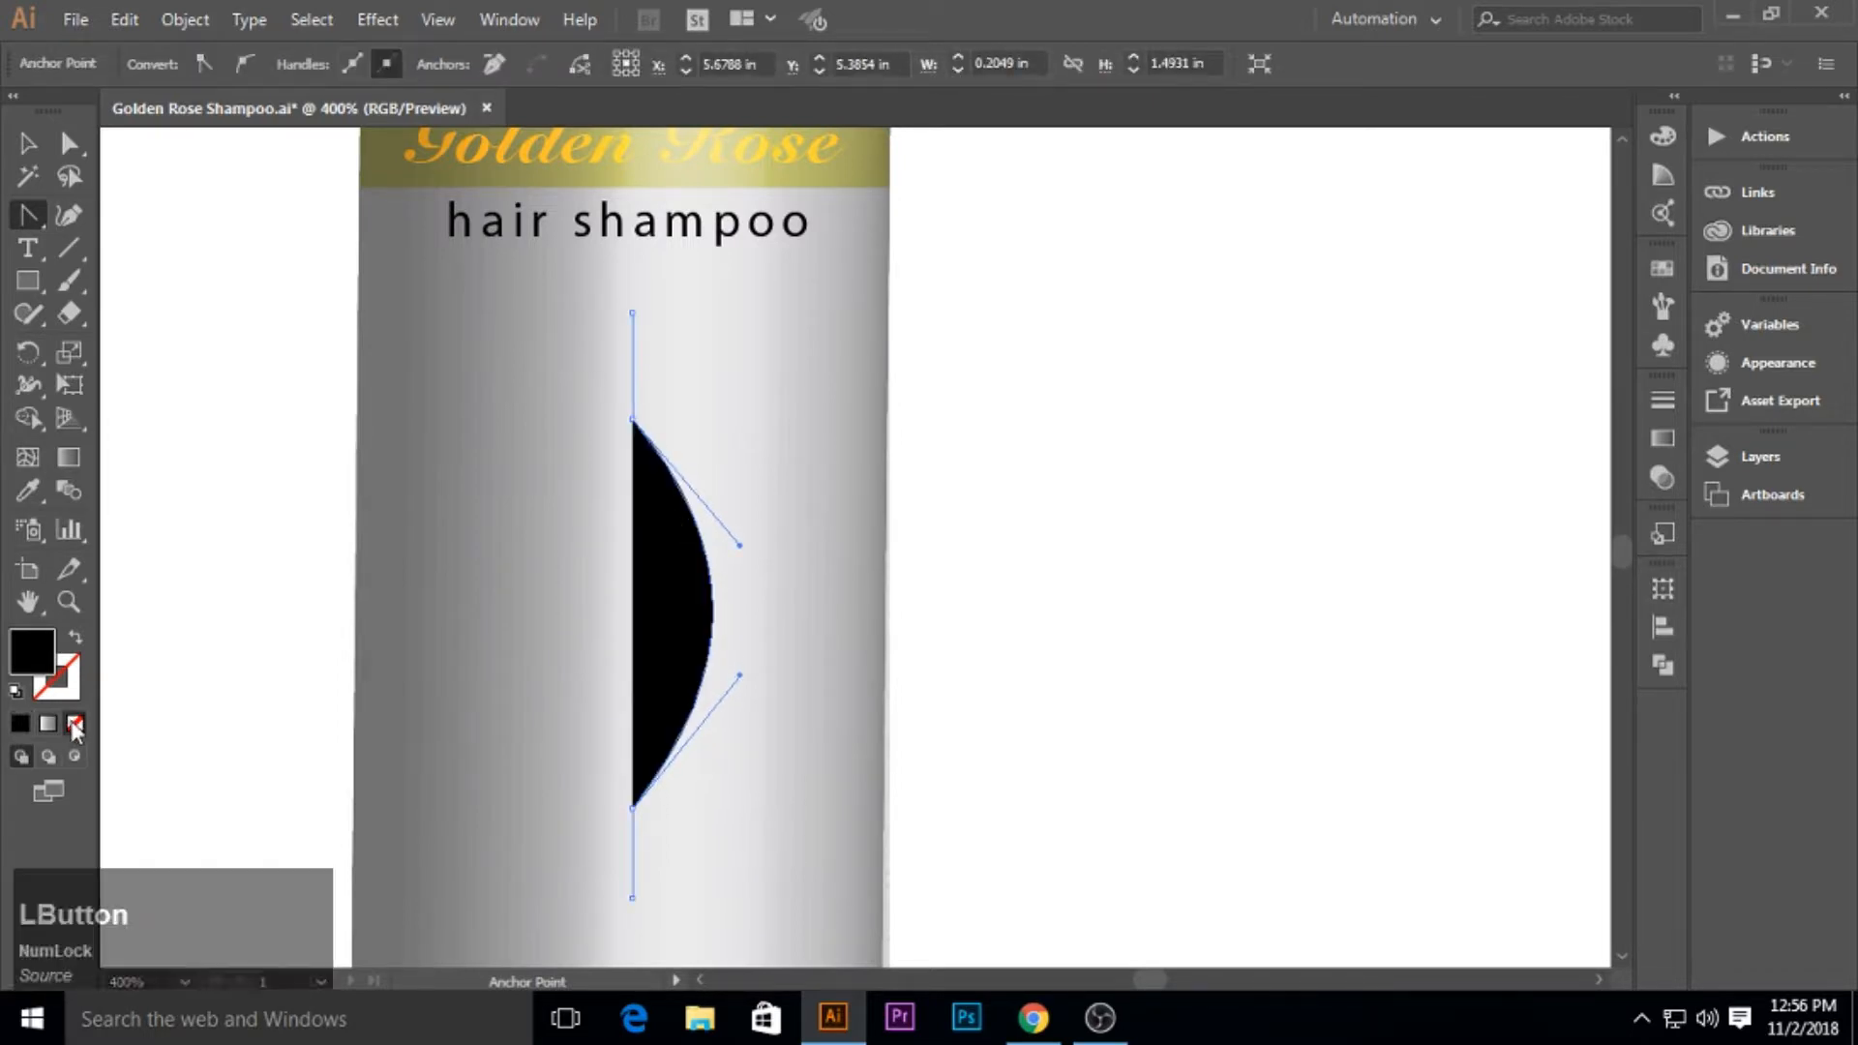
drag(635, 373, 612, 364)
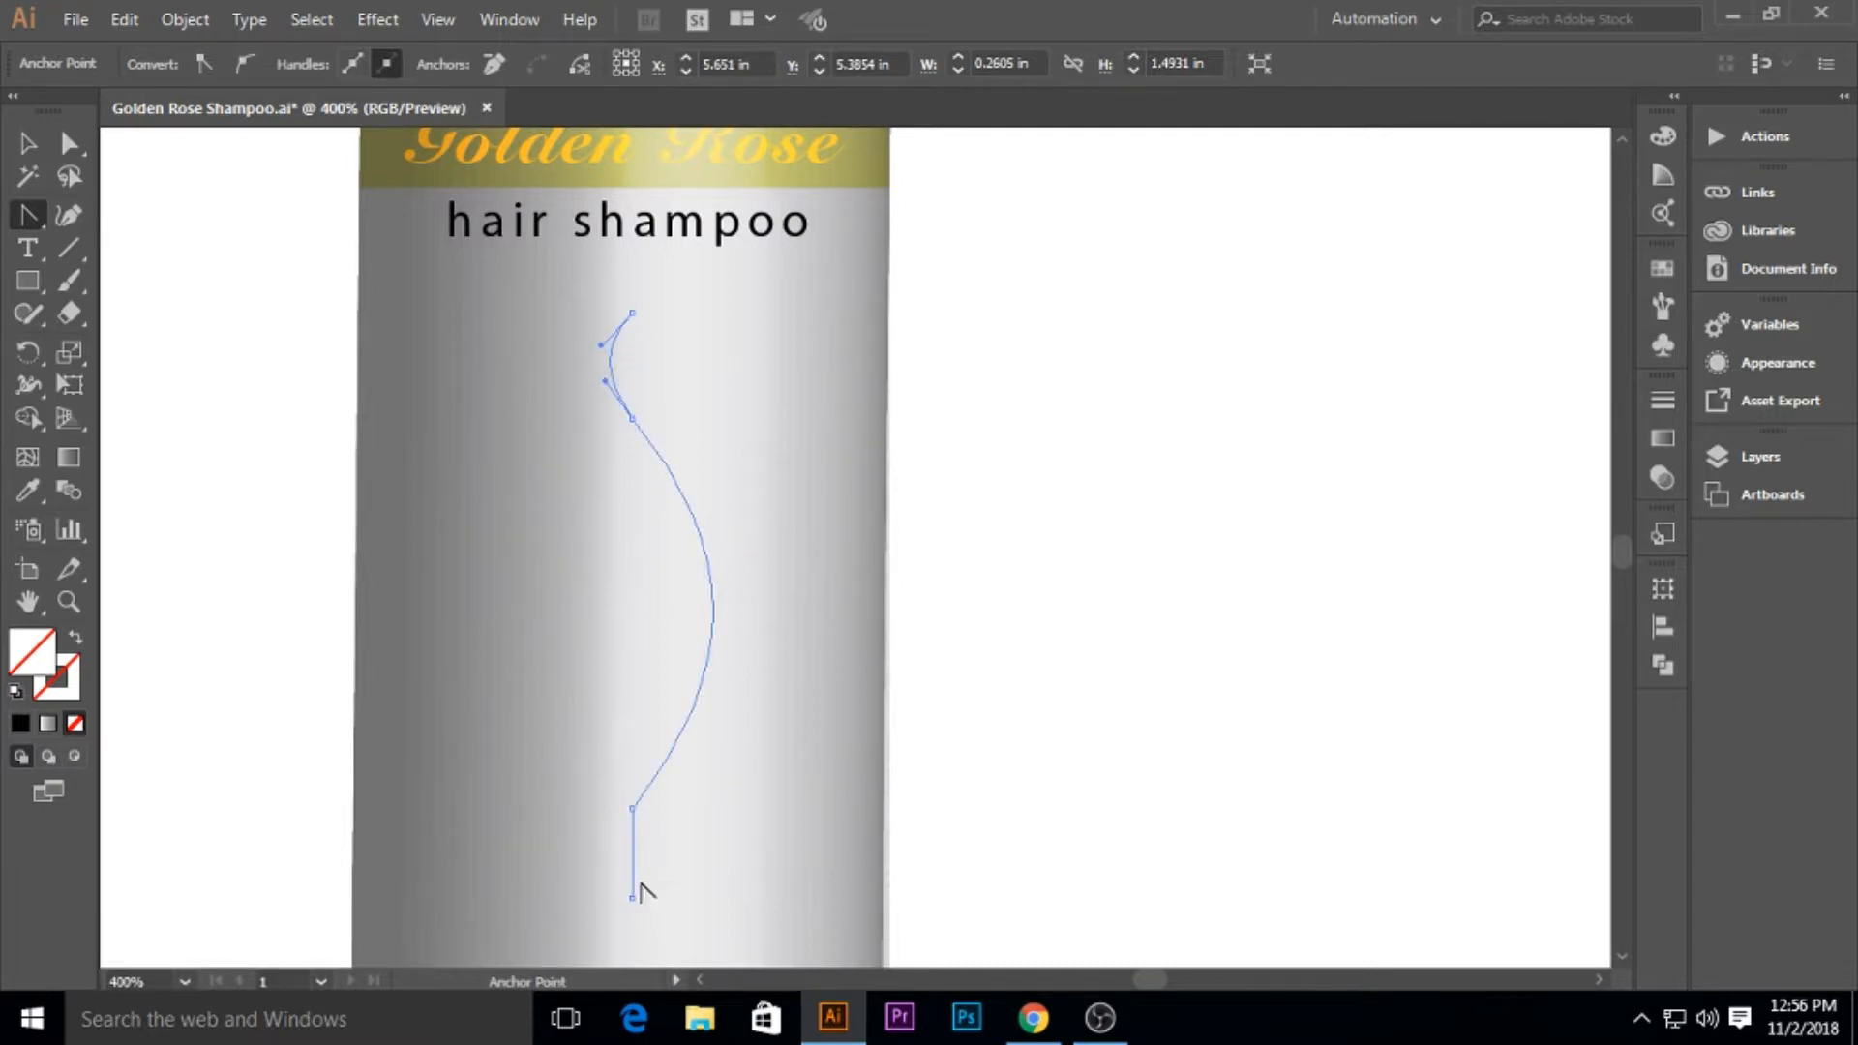
drag(635, 864, 618, 858)
click(27, 143)
click(207, 256)
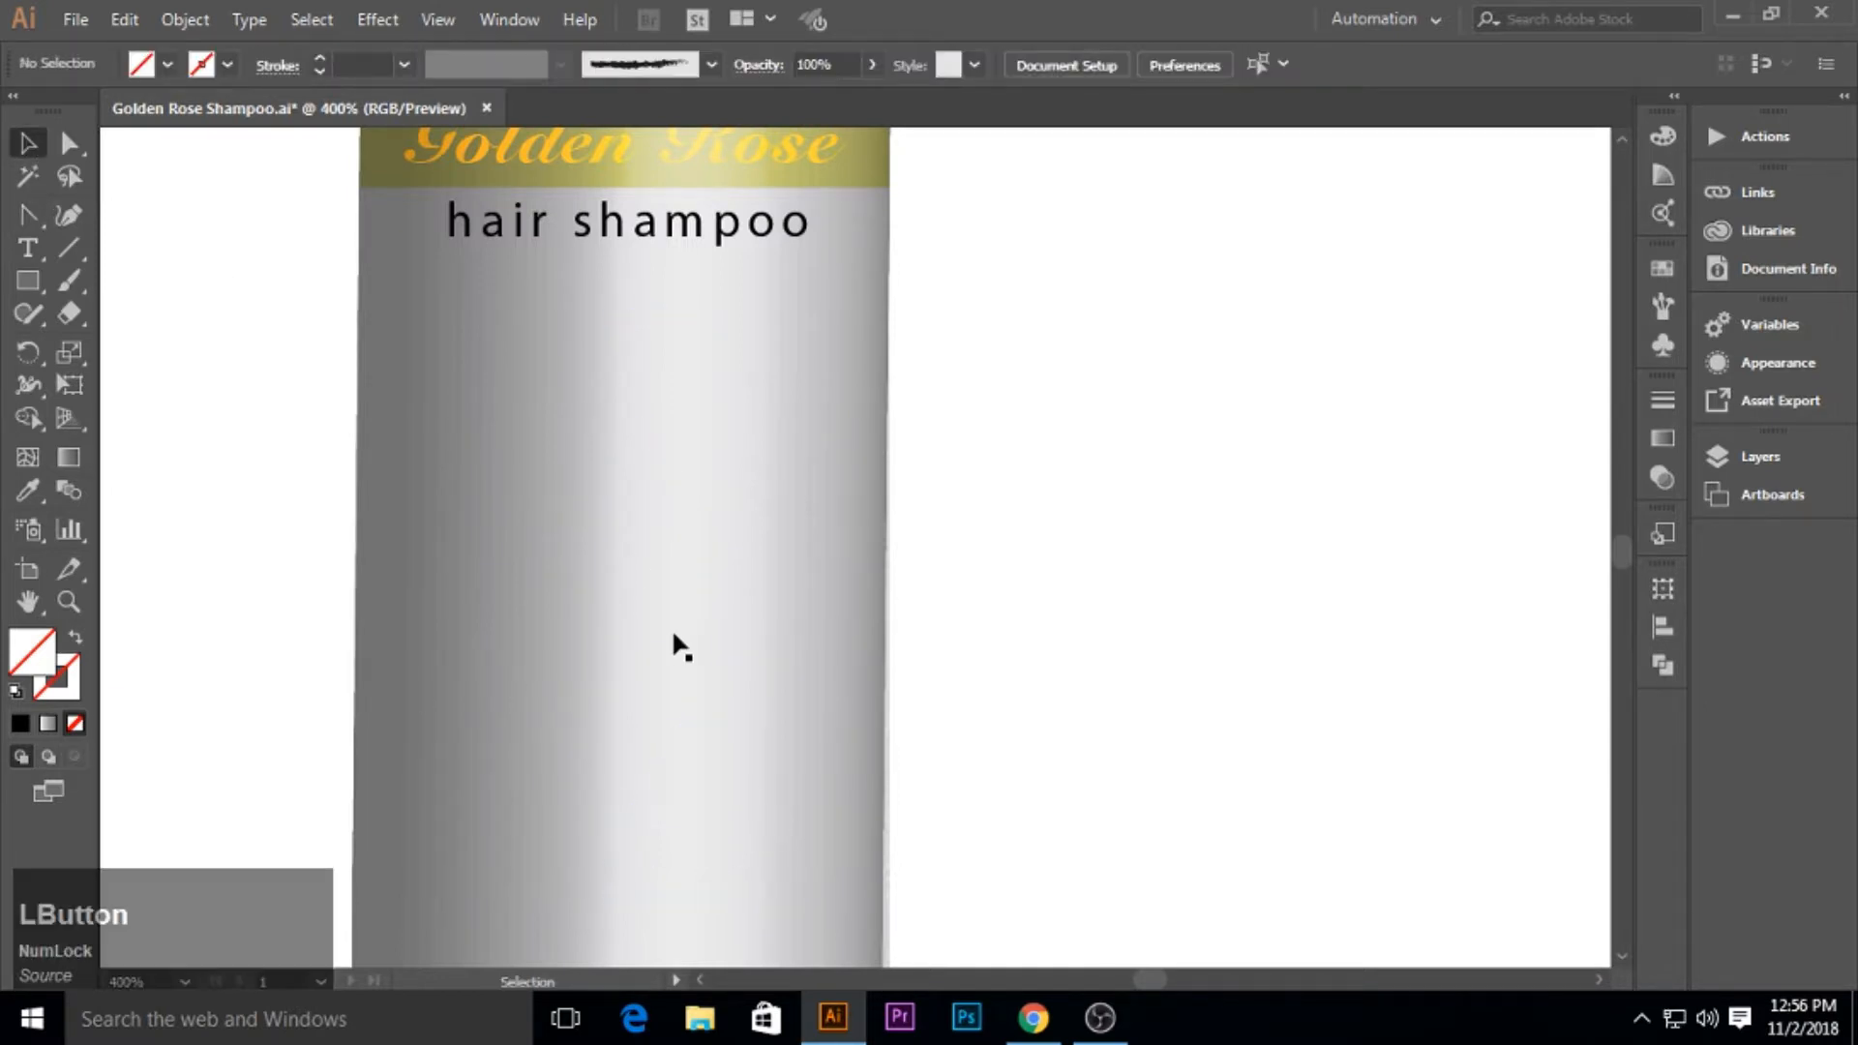
Give the wavy path a black 0.25 pt stroke and no fill.
click(671, 630)
drag(278, 584, 808, 782)
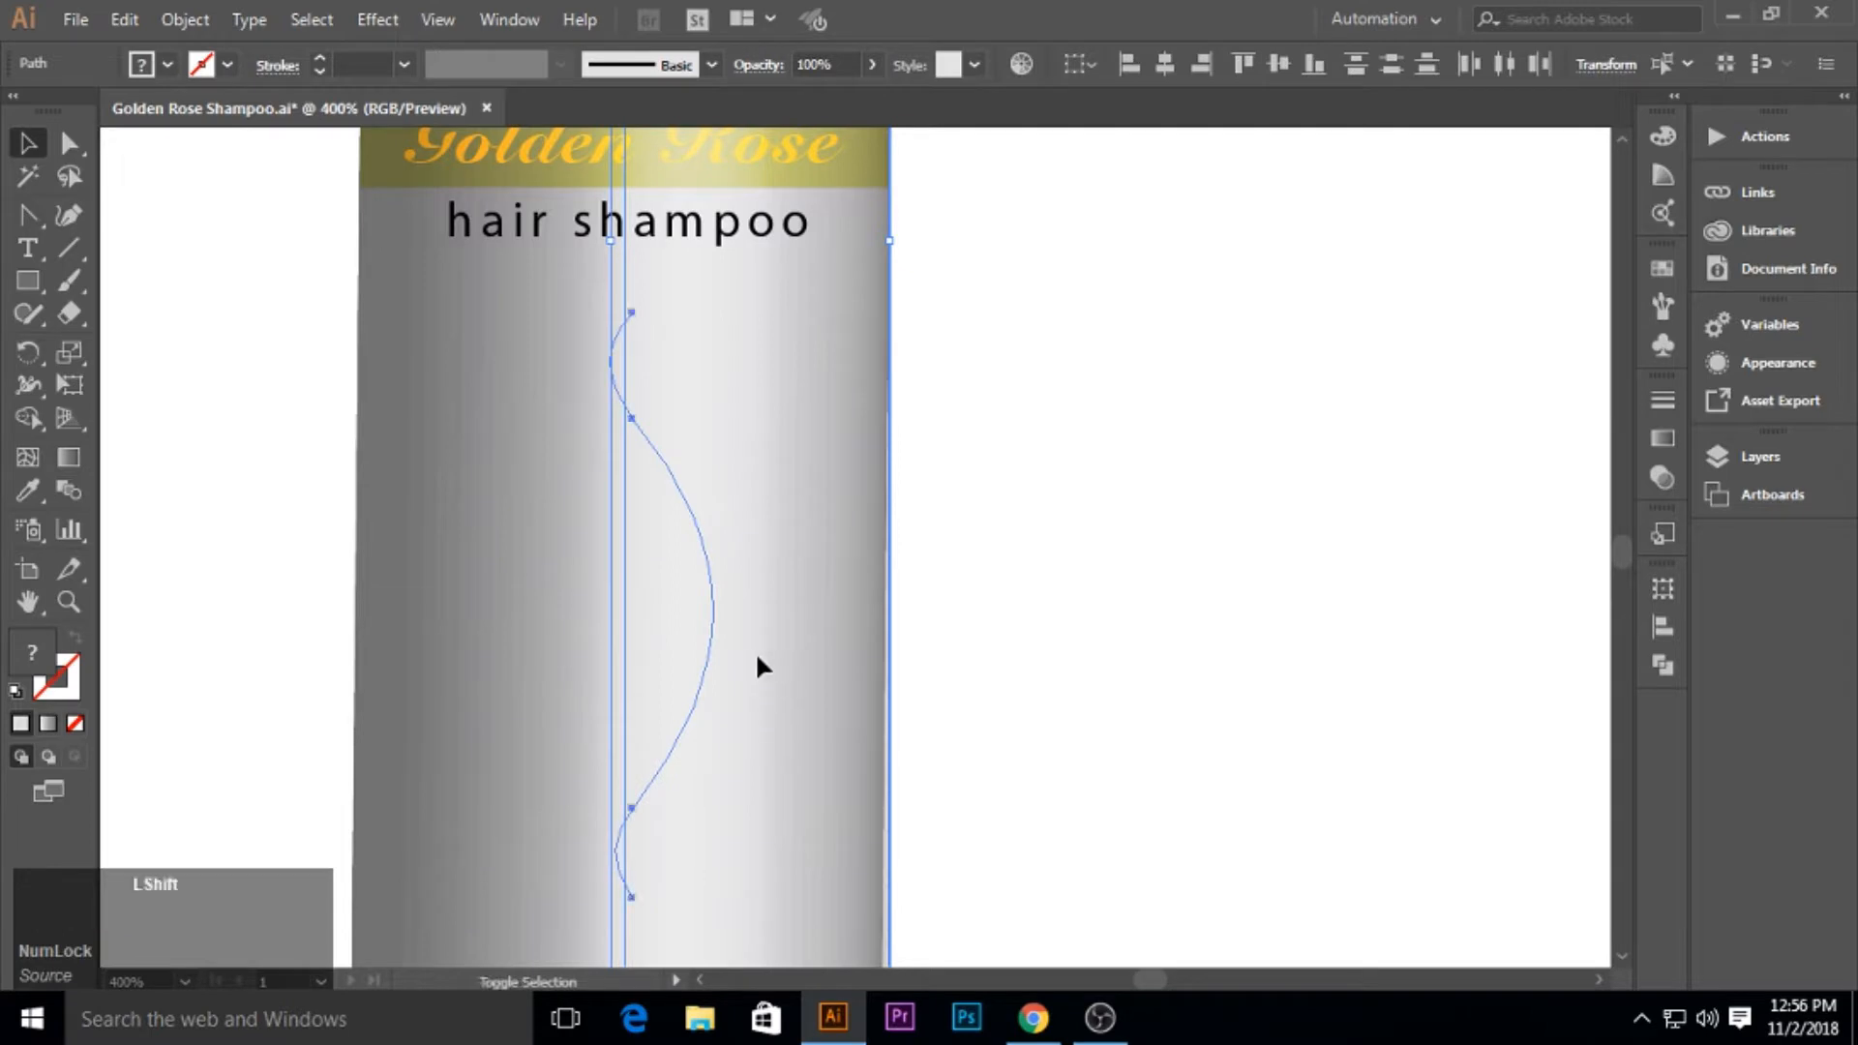
shift+click(756, 654)
key(d)
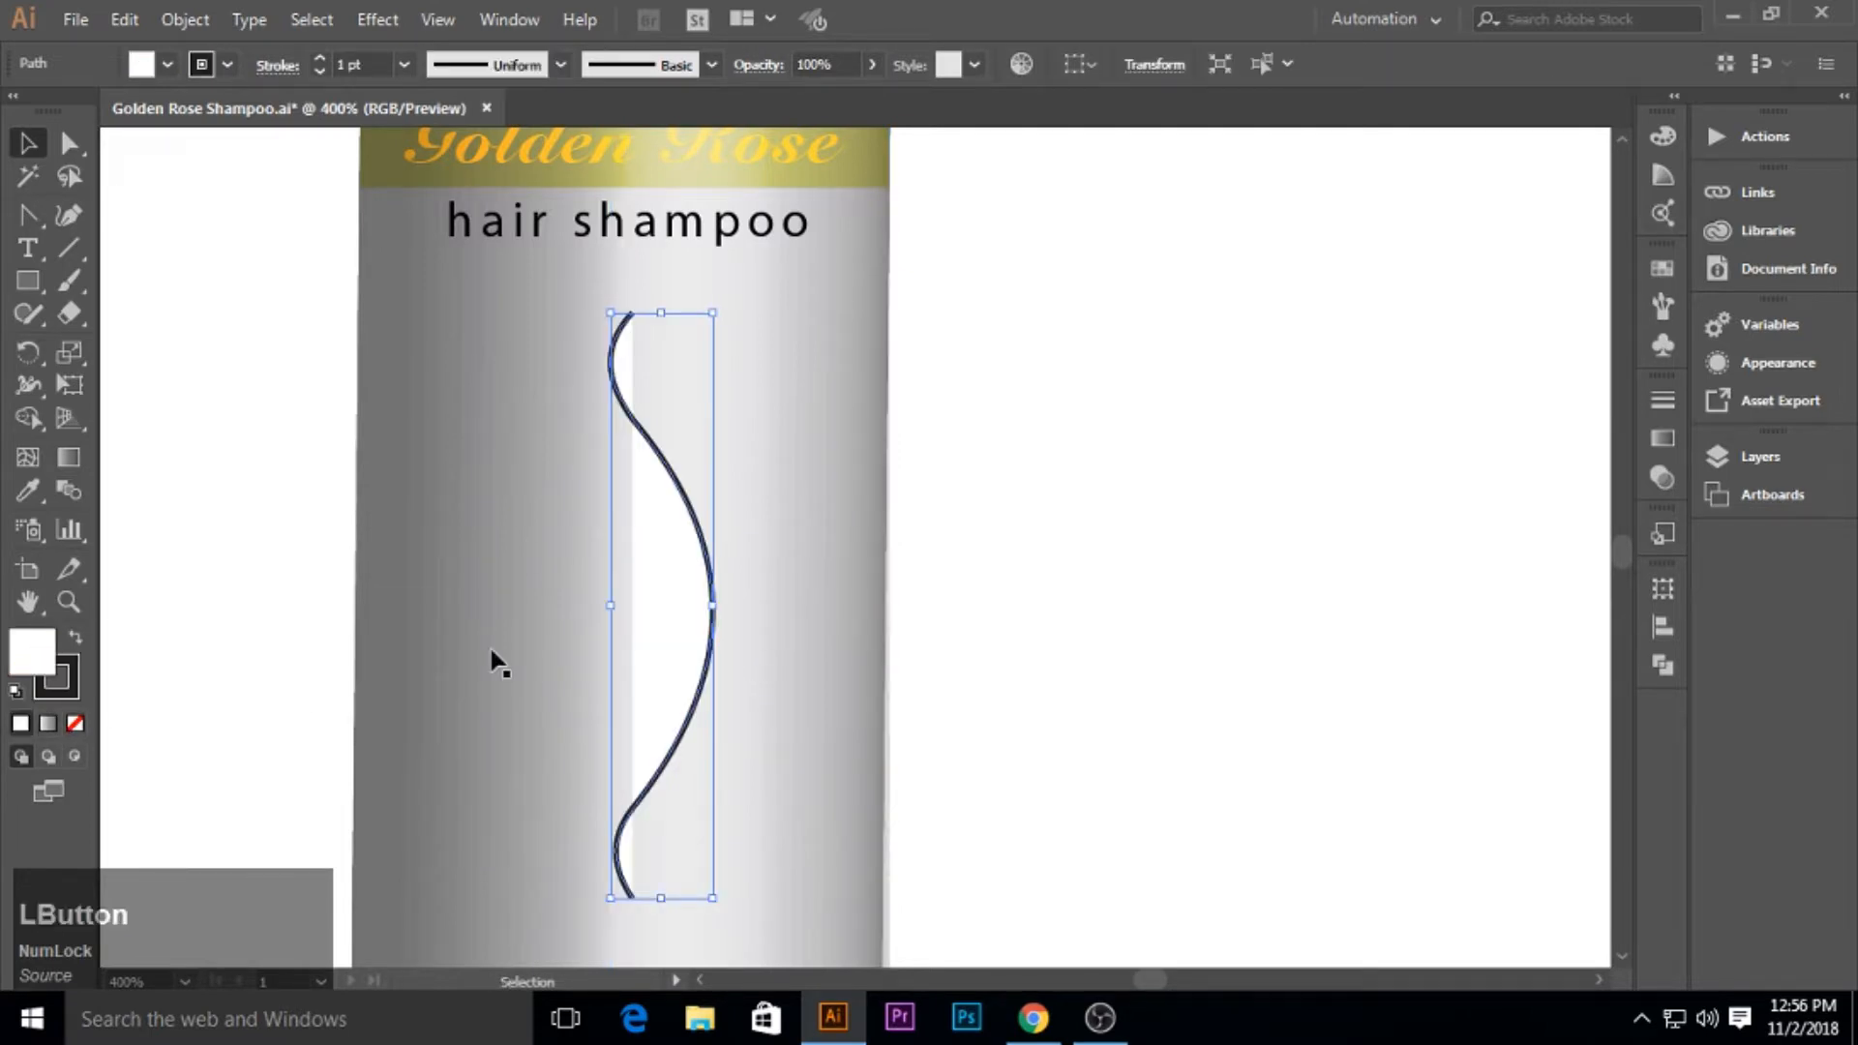
click(74, 722)
click(404, 64)
click(416, 89)
click(163, 401)
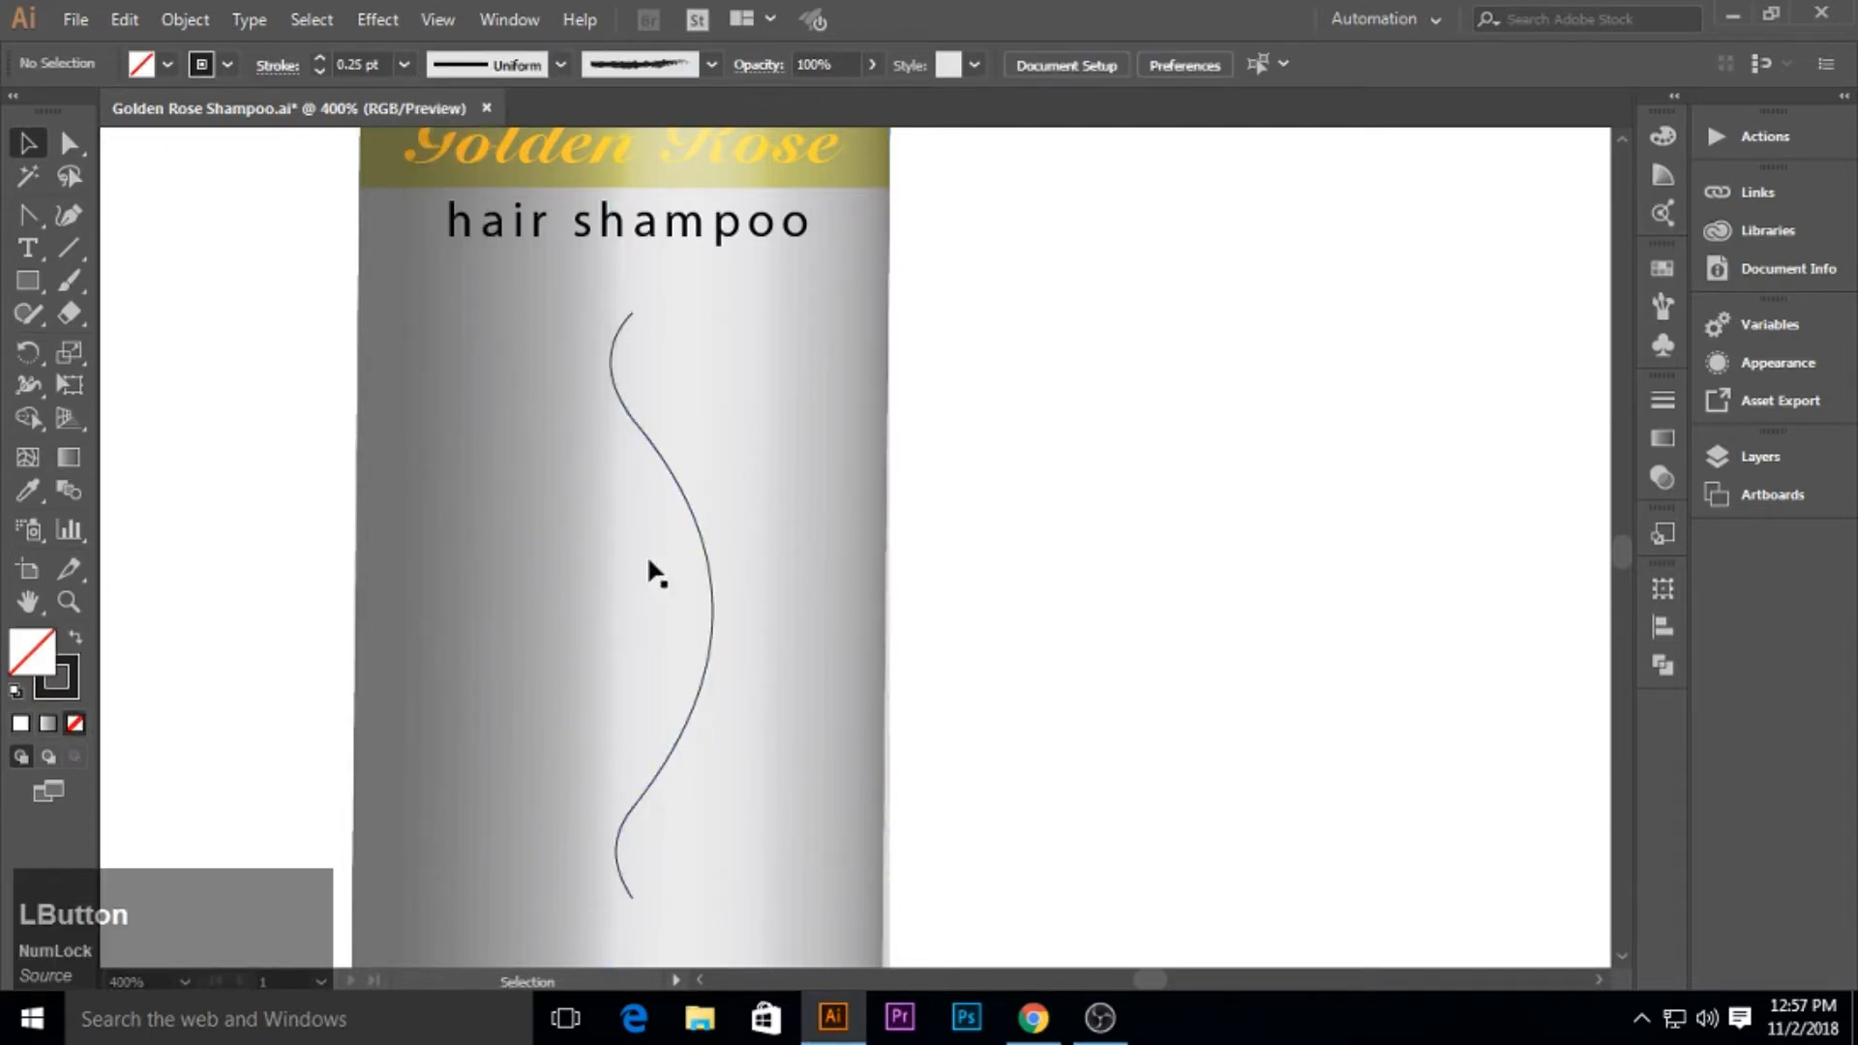
Duplicate the wavy line, flip the copy horizontally and move the right-bulging line so the two cross symmetrically.
click(706, 676)
drag(703, 555, 639, 551)
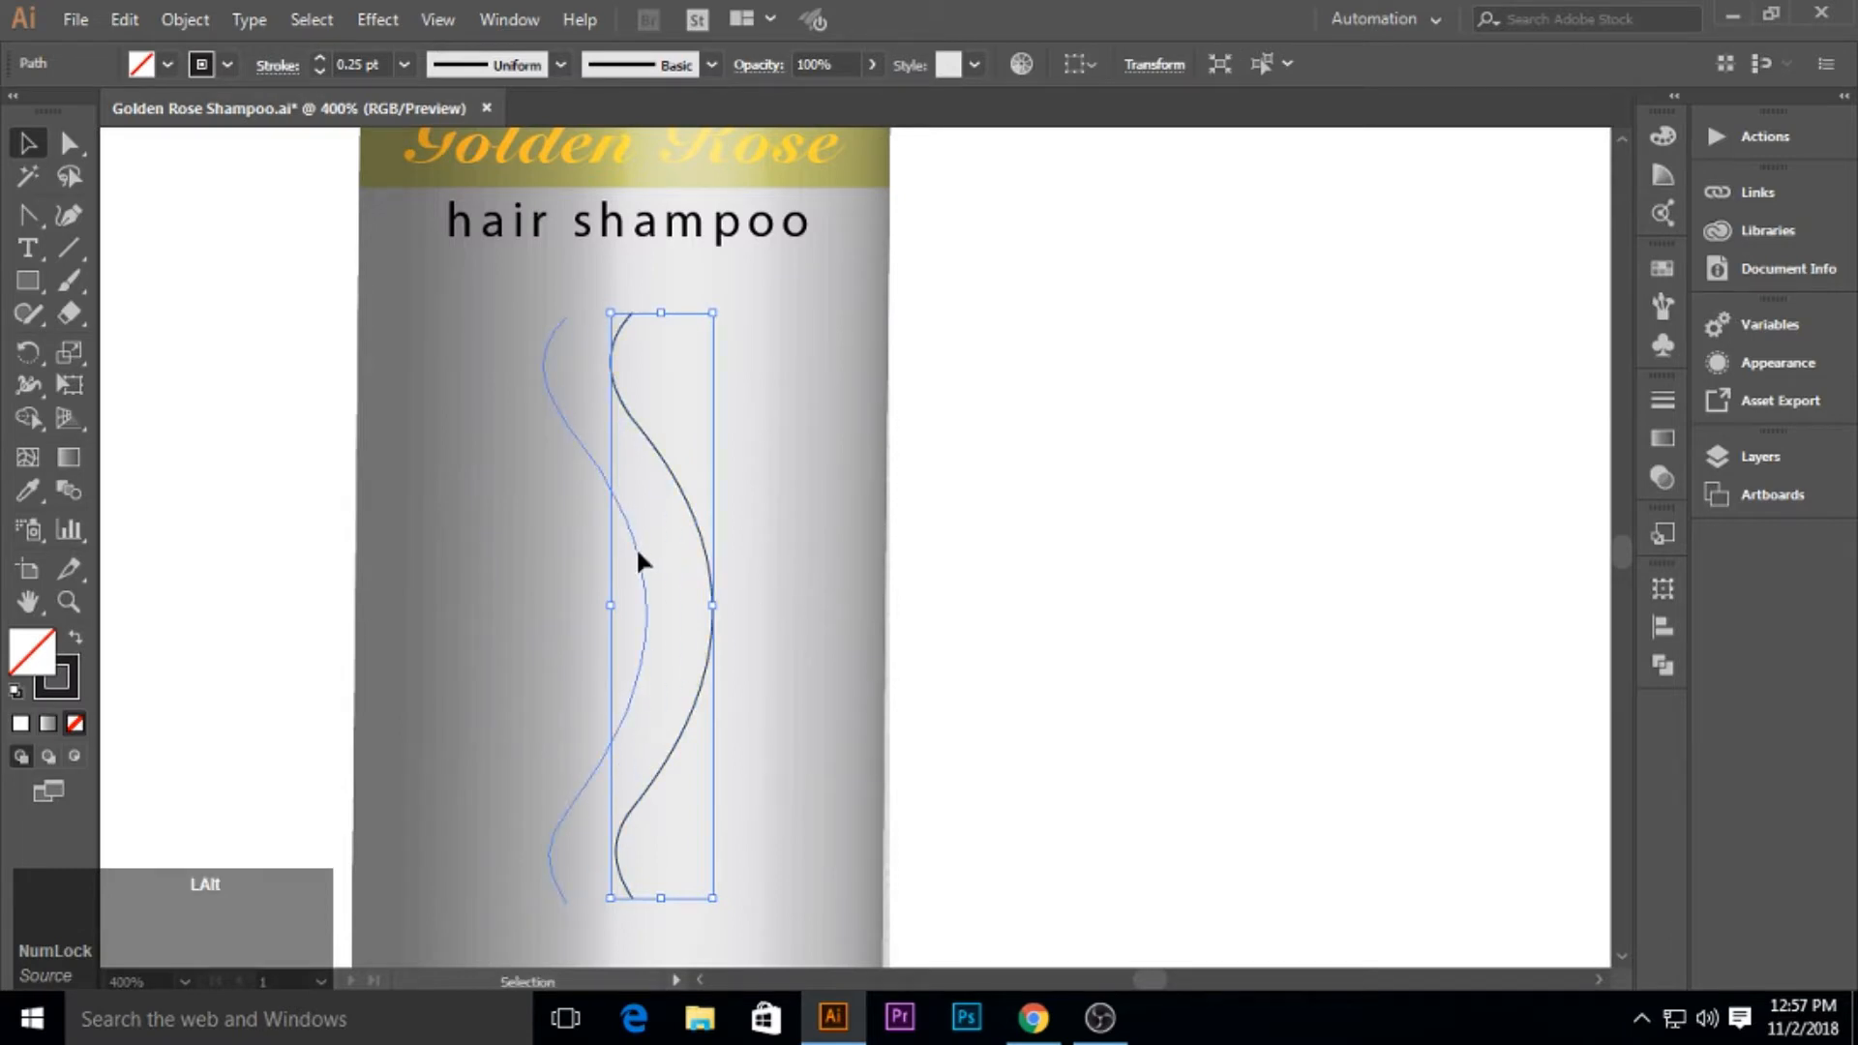
click(1170, 65)
click(1169, 87)
click(1256, 91)
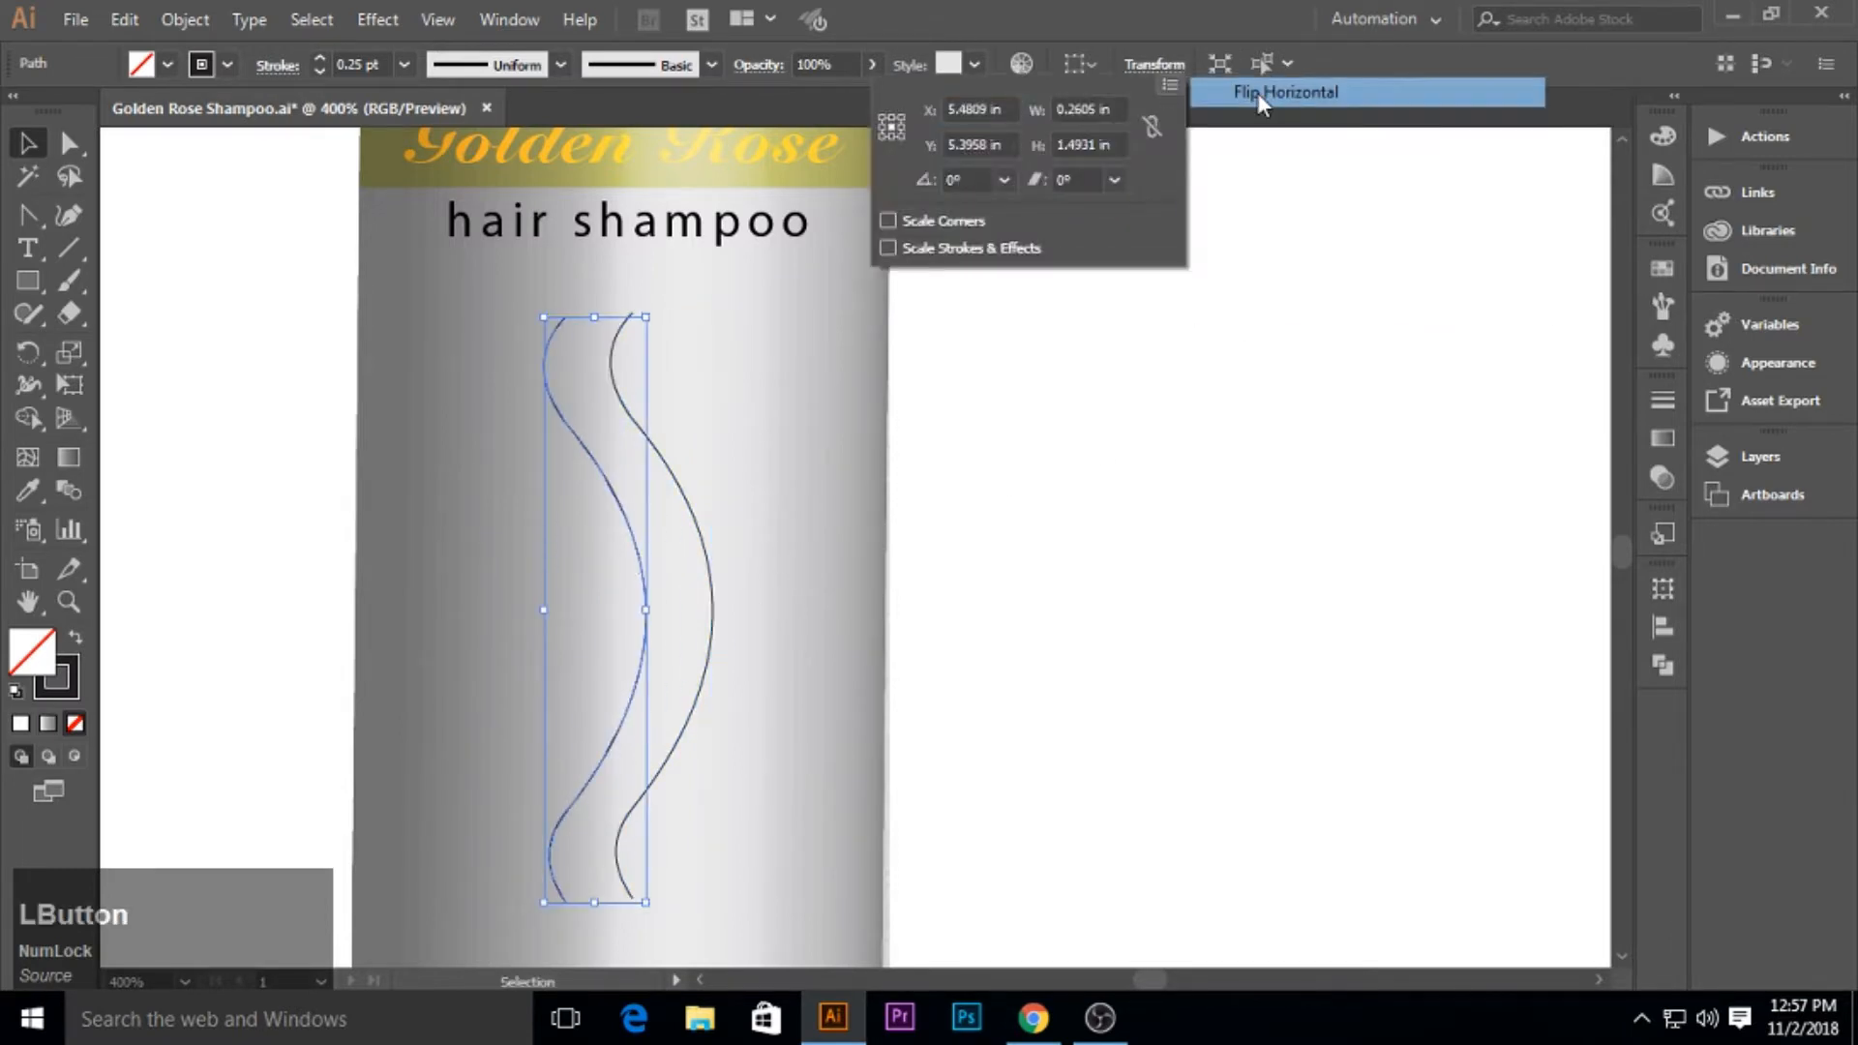
drag(610, 416, 657, 490)
click(756, 483)
click(1055, 481)
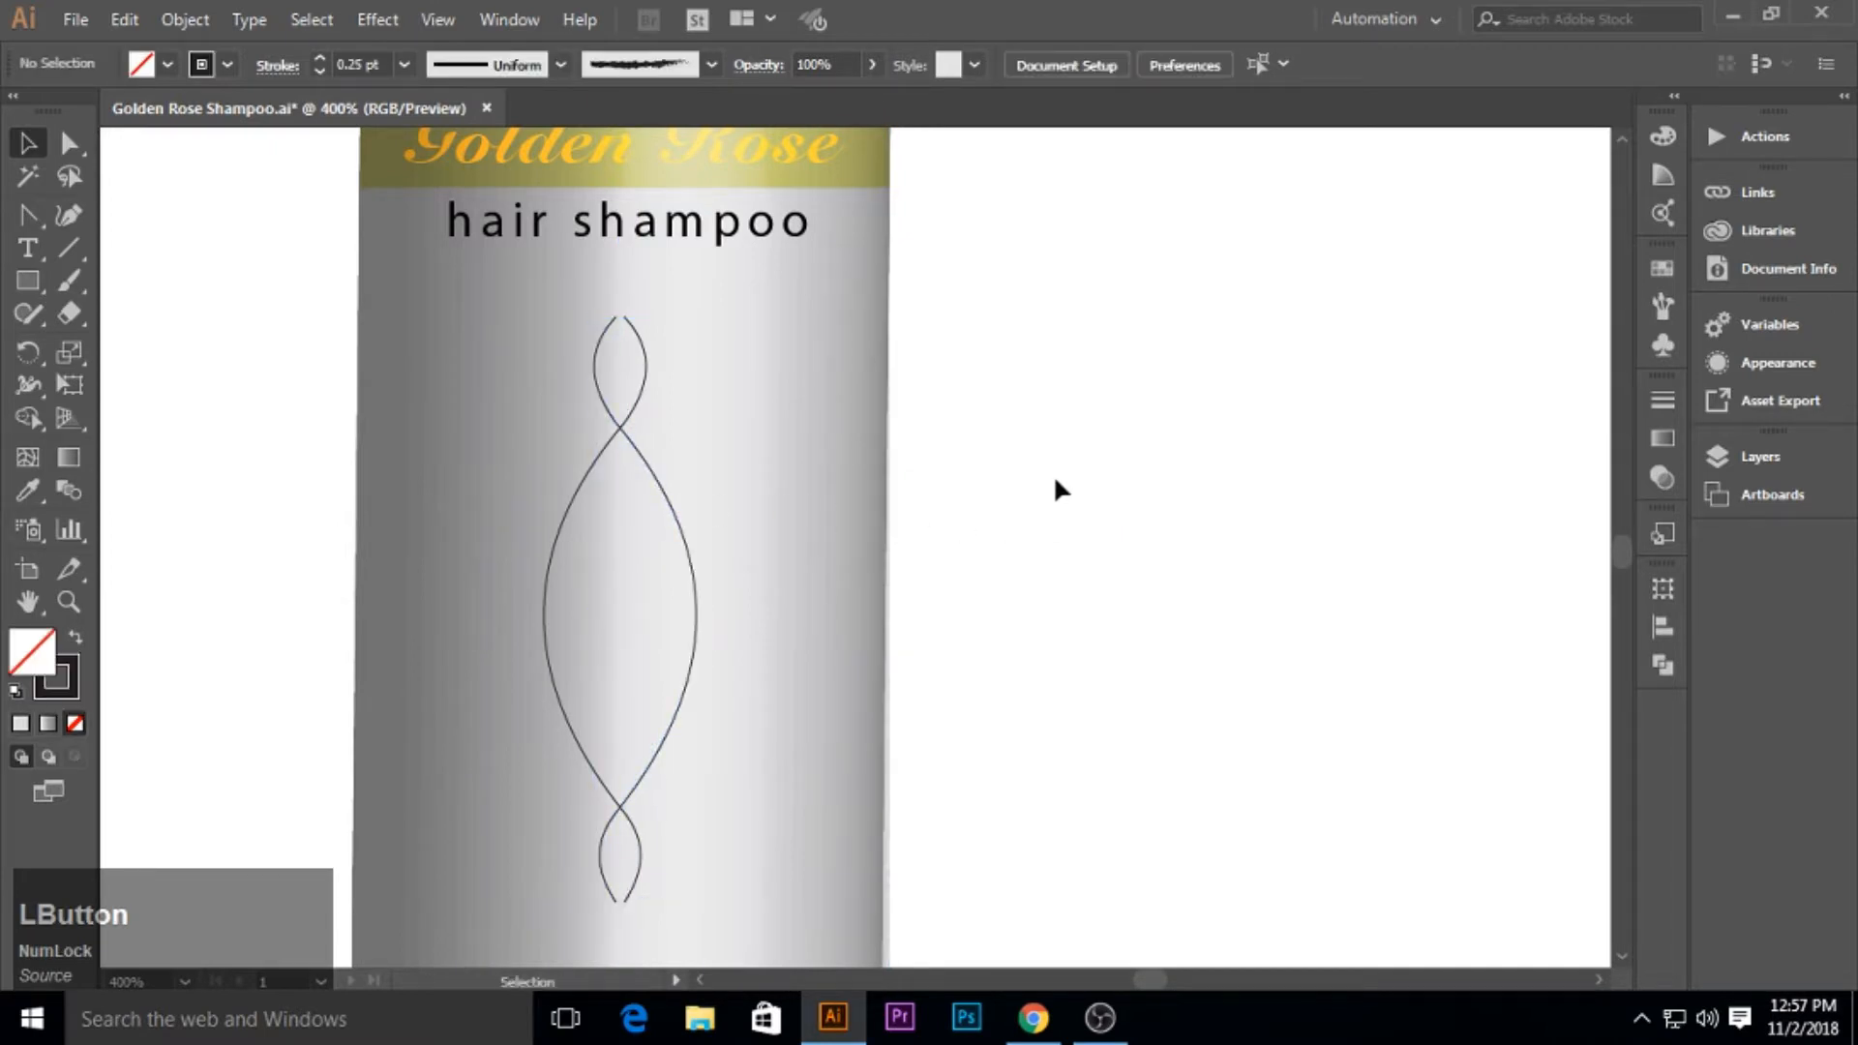
Enlarge the two crossing curves about their centre and place a copy of the pair beside the bottle.
click(543, 614)
shift+click(698, 624)
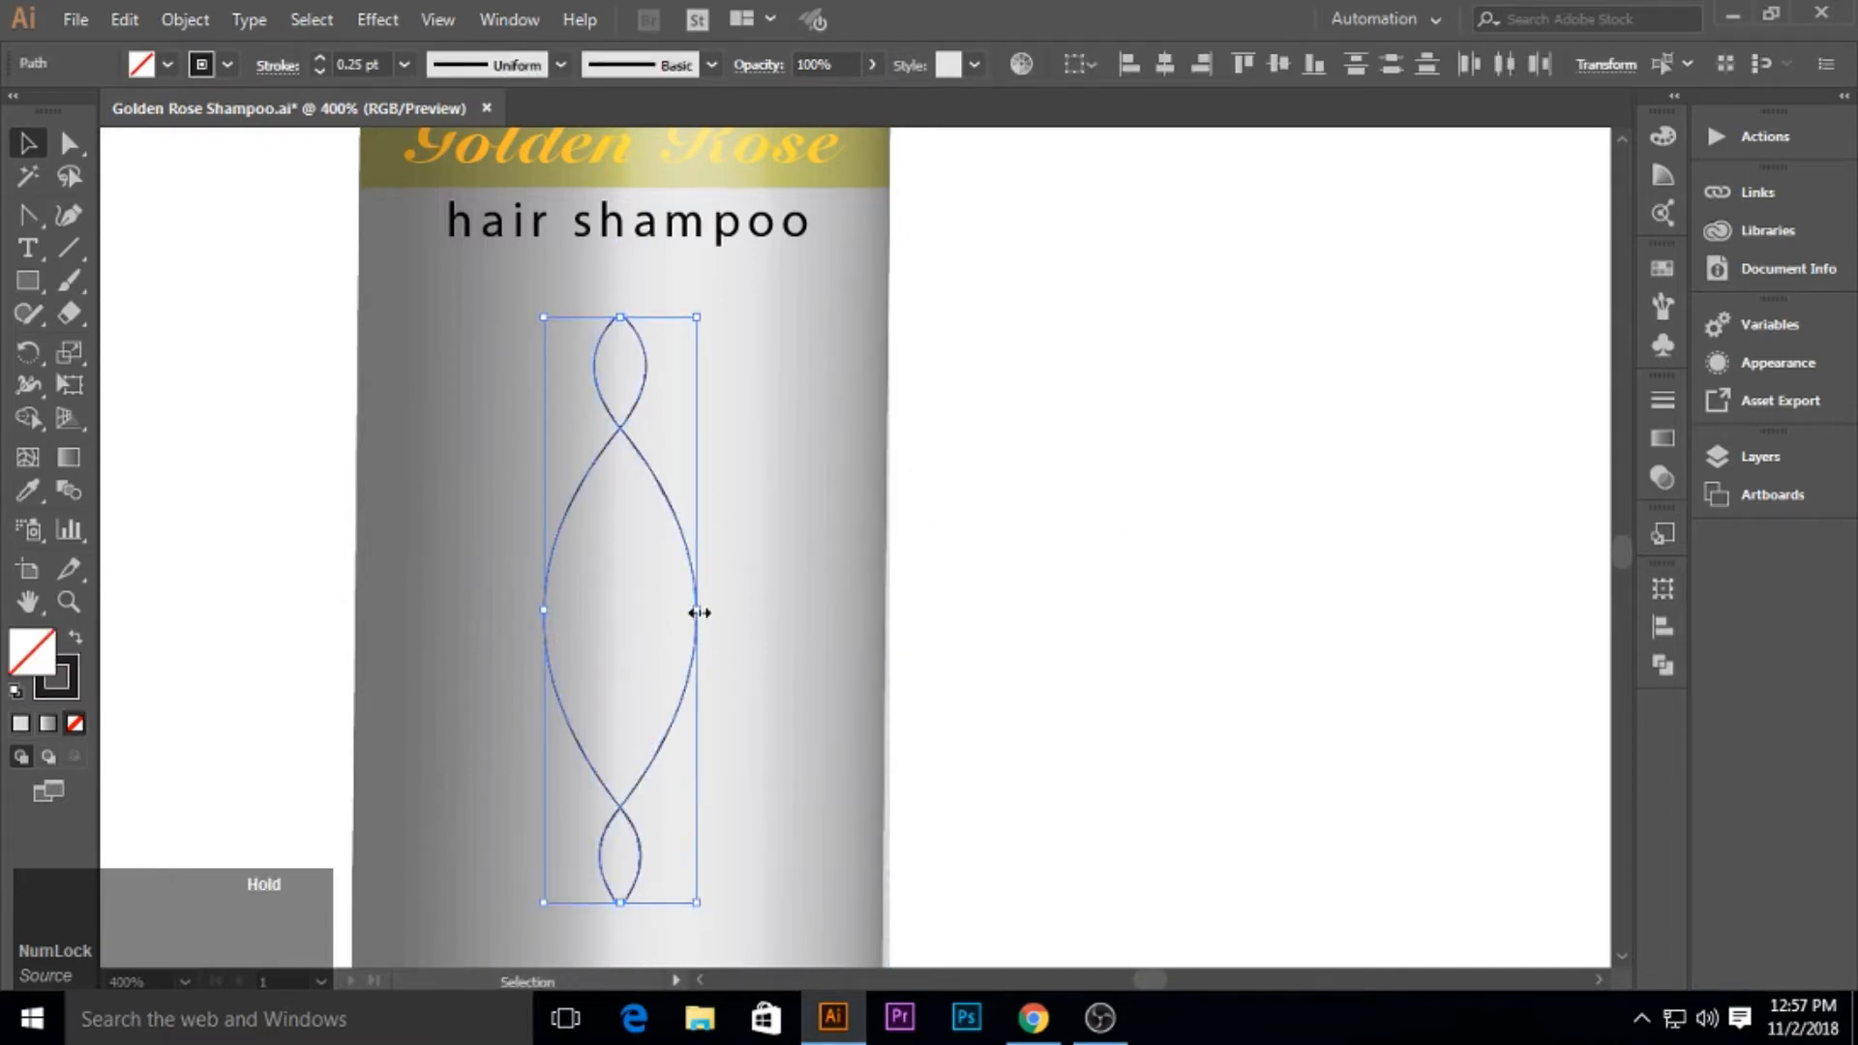
drag(699, 613, 735, 614)
drag(619, 318, 620, 295)
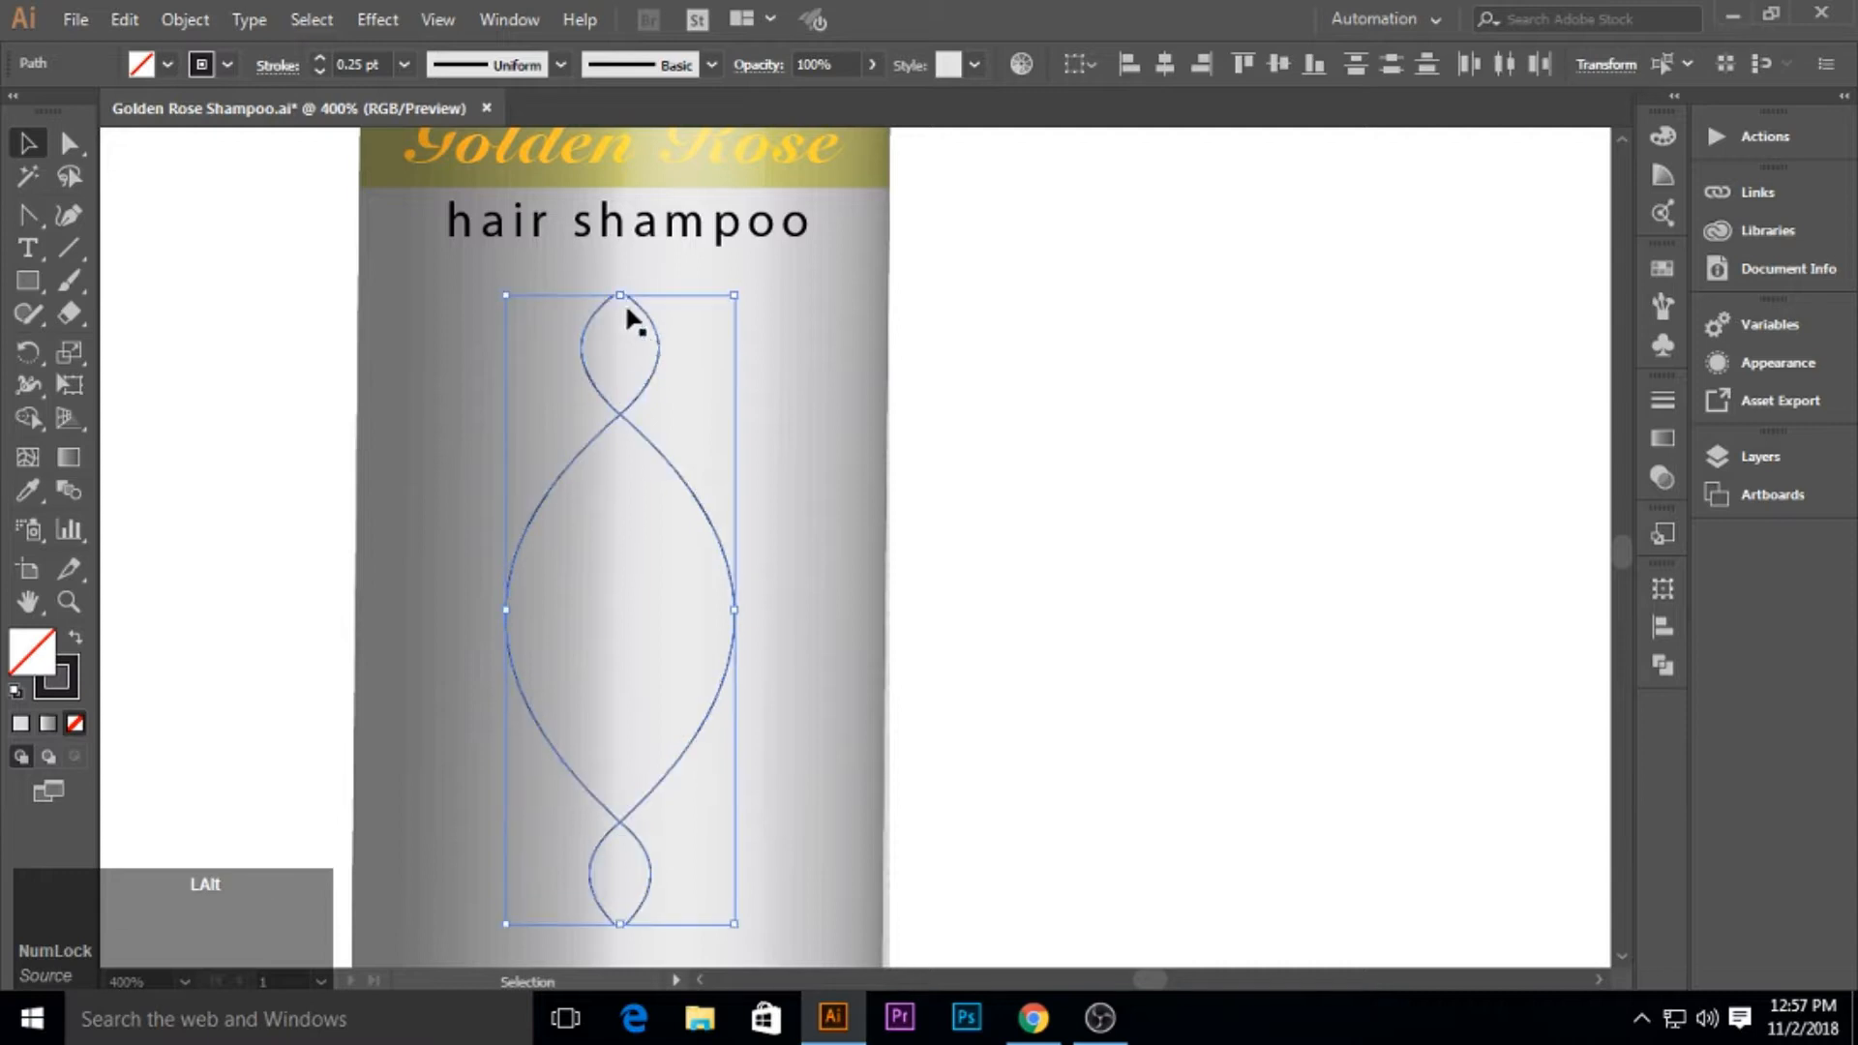
scroll(774, 455, down, 2)
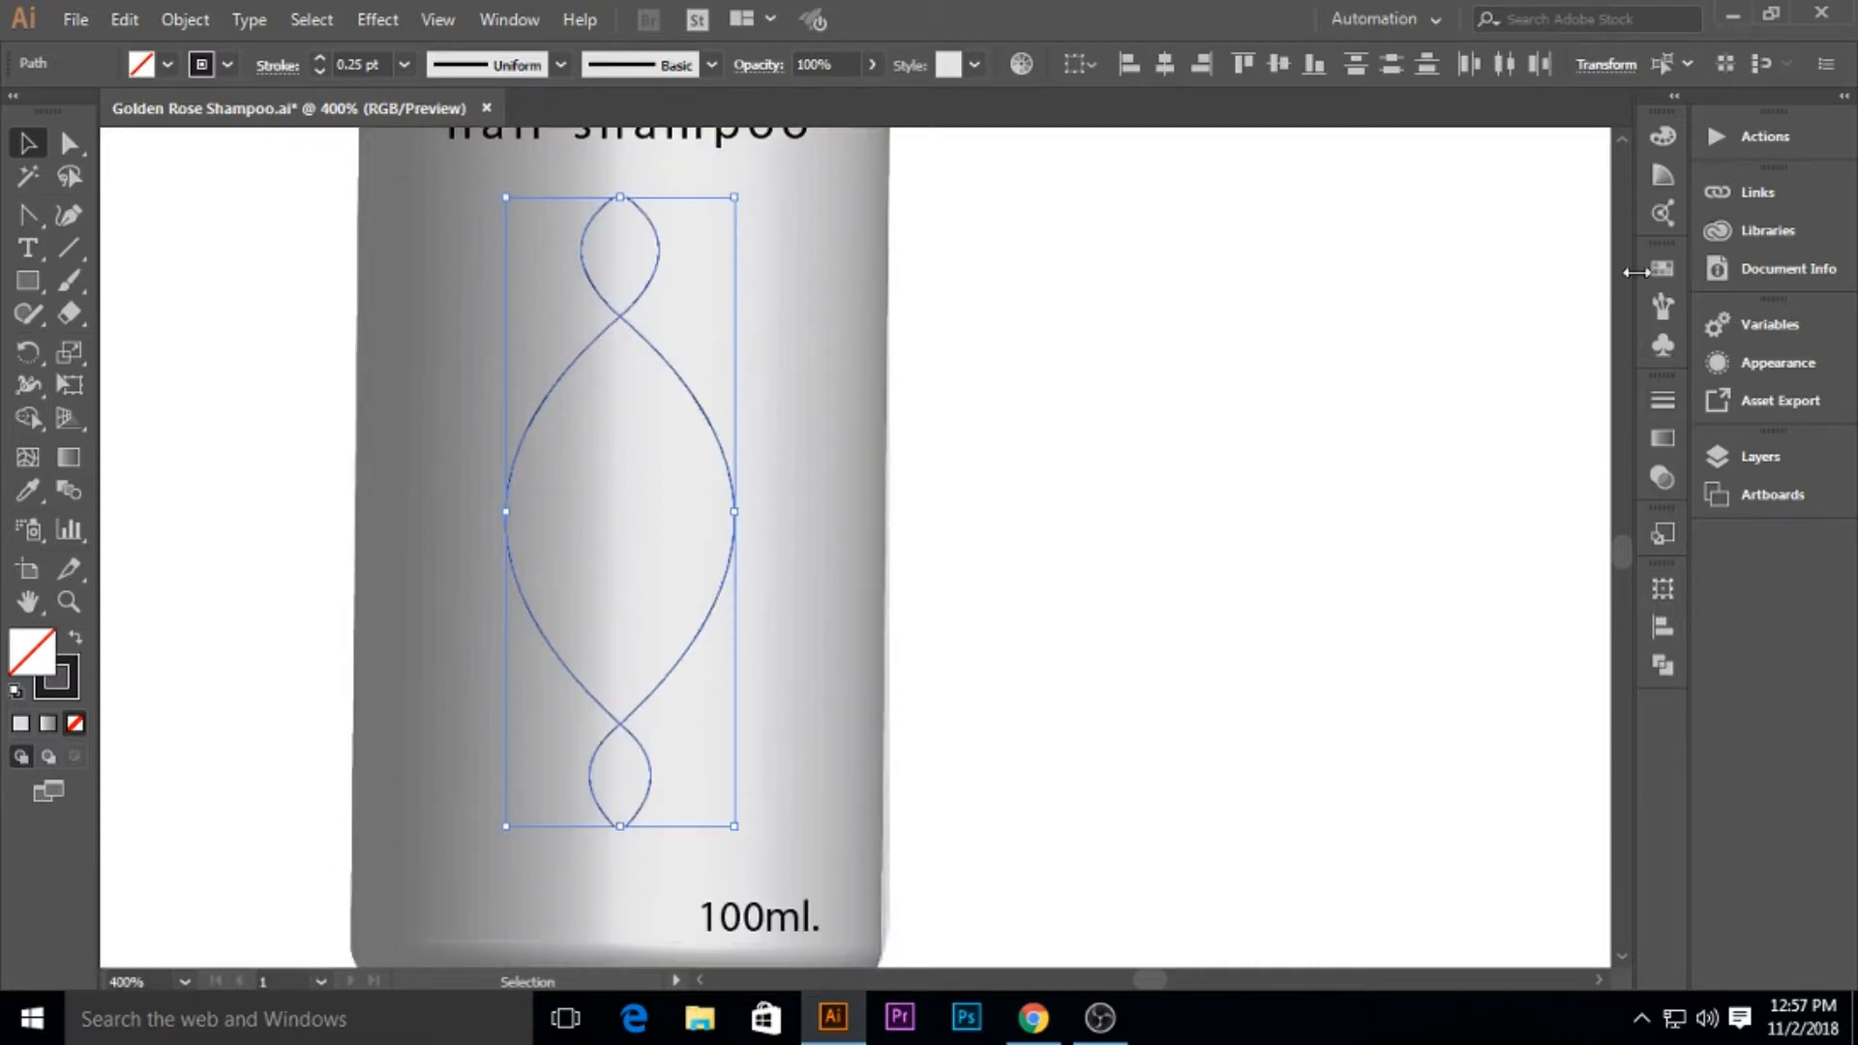
drag(721, 453, 1302, 480)
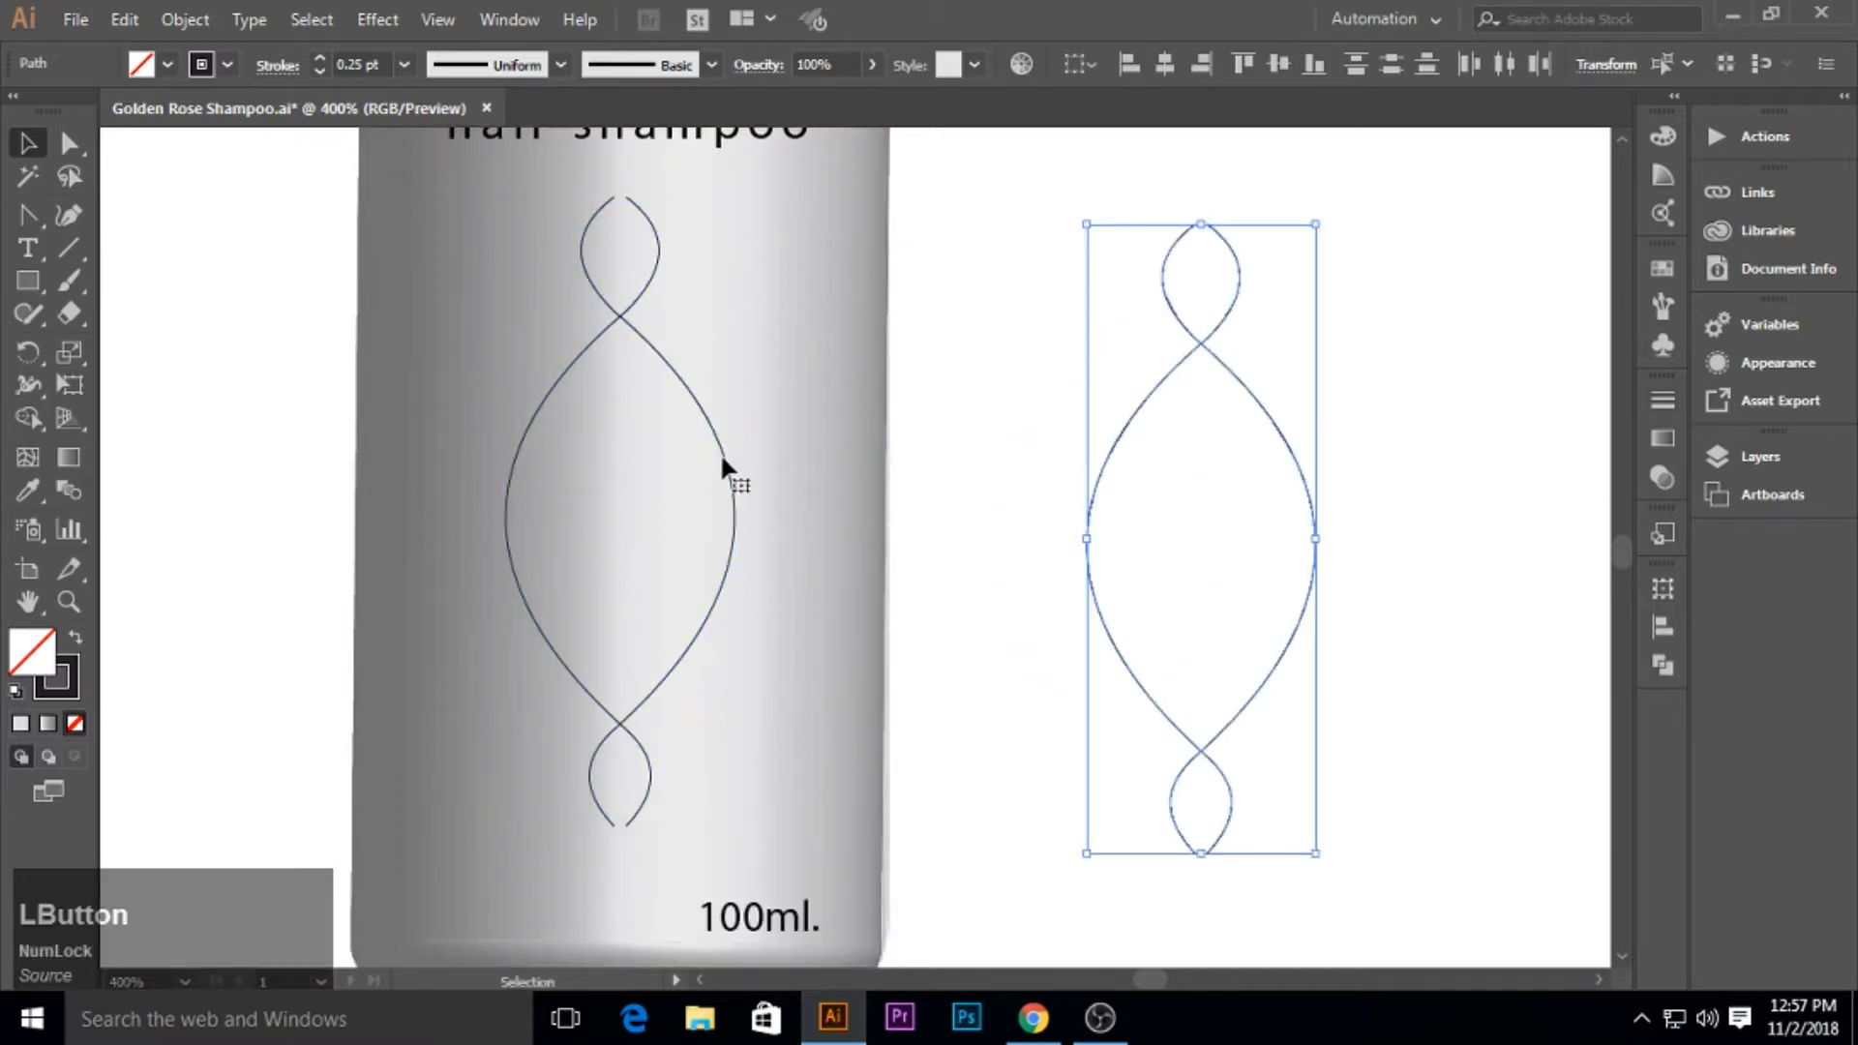
Apply the rough charcoal-like art brush to the two curves on the bottle with a 0.5 pt stroke.
click(721, 460)
click(1661, 311)
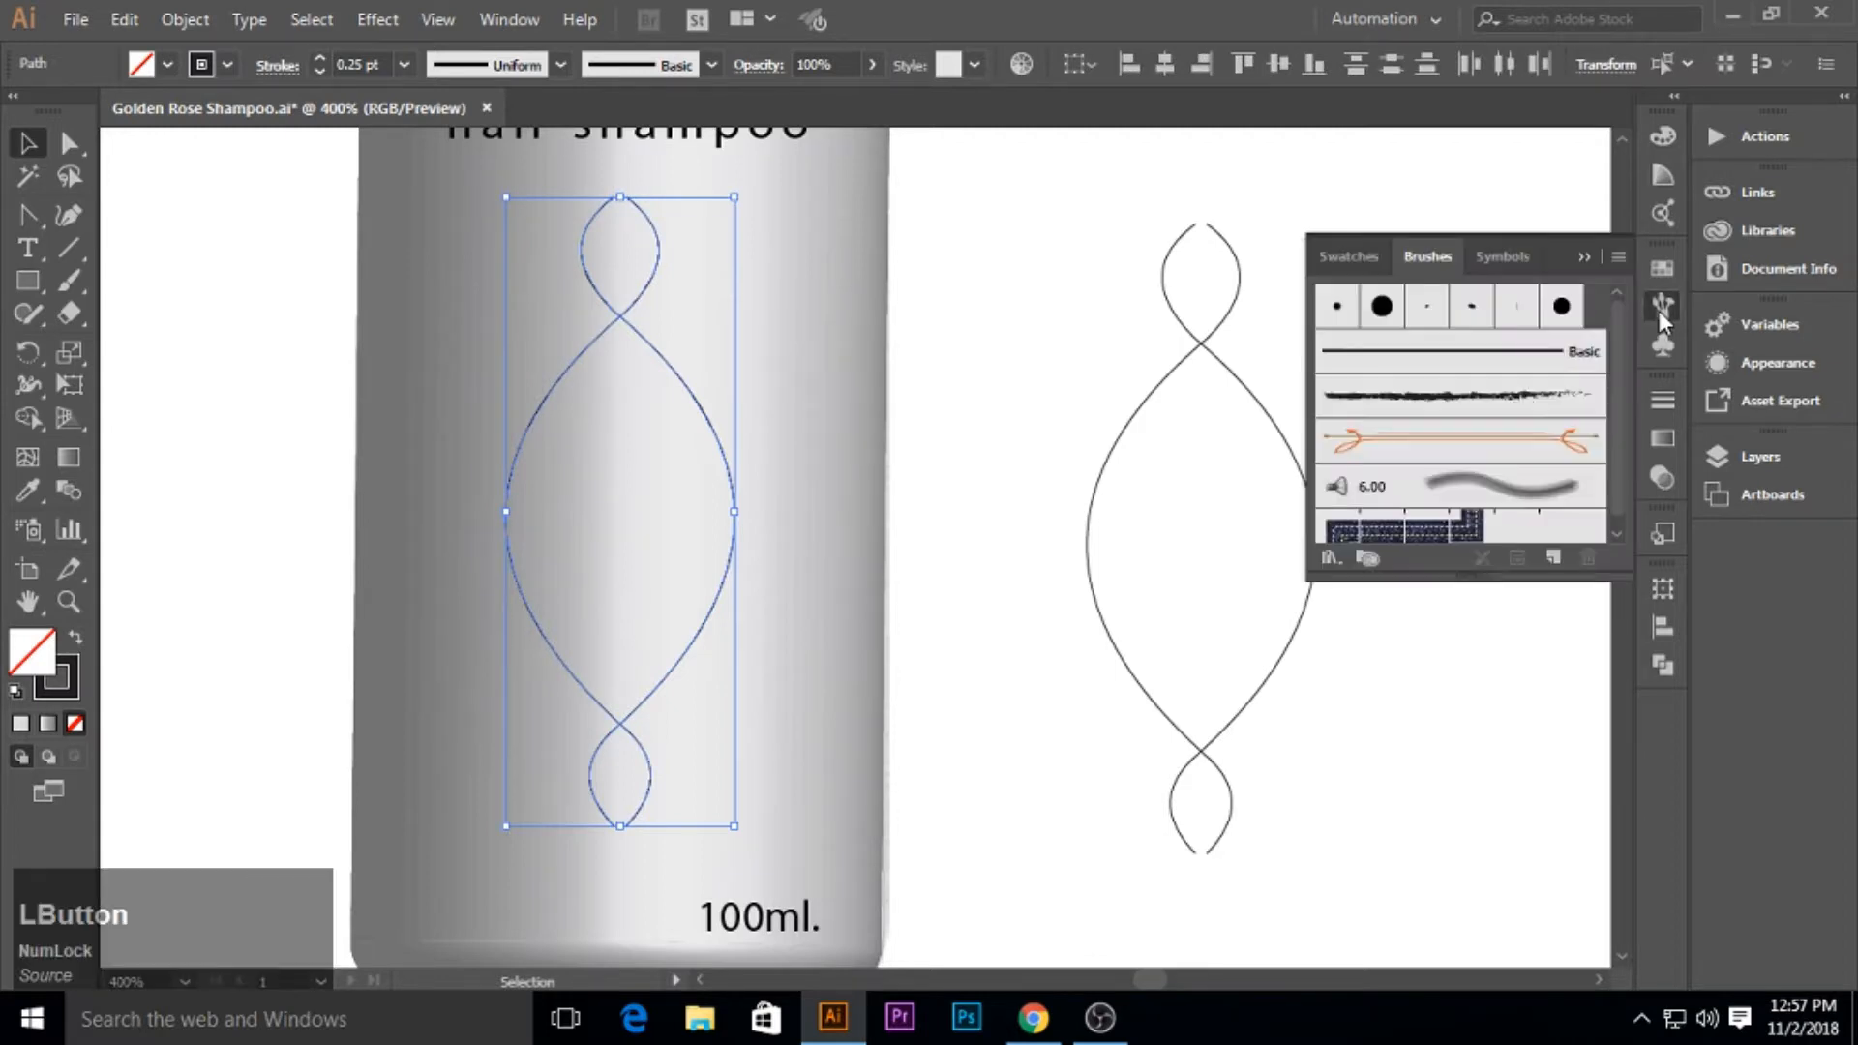
click(1490, 411)
click(404, 68)
click(416, 113)
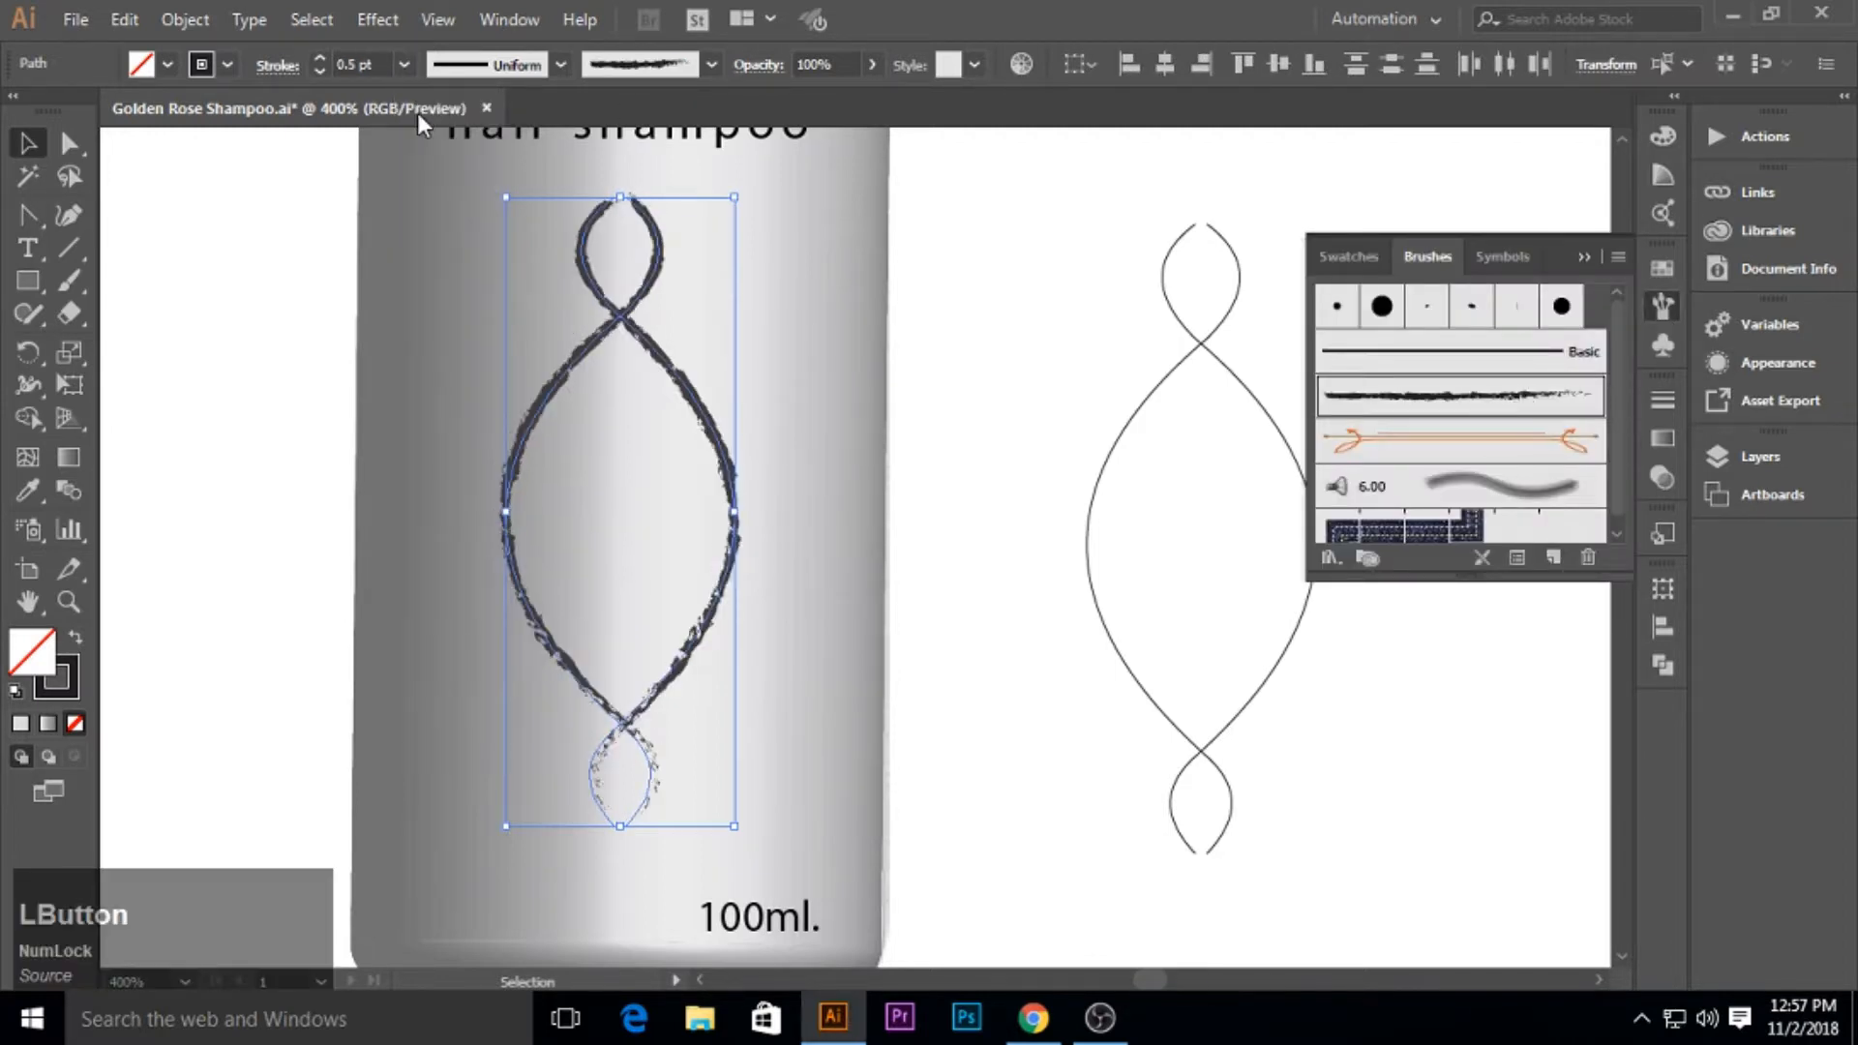
click(404, 64)
click(433, 92)
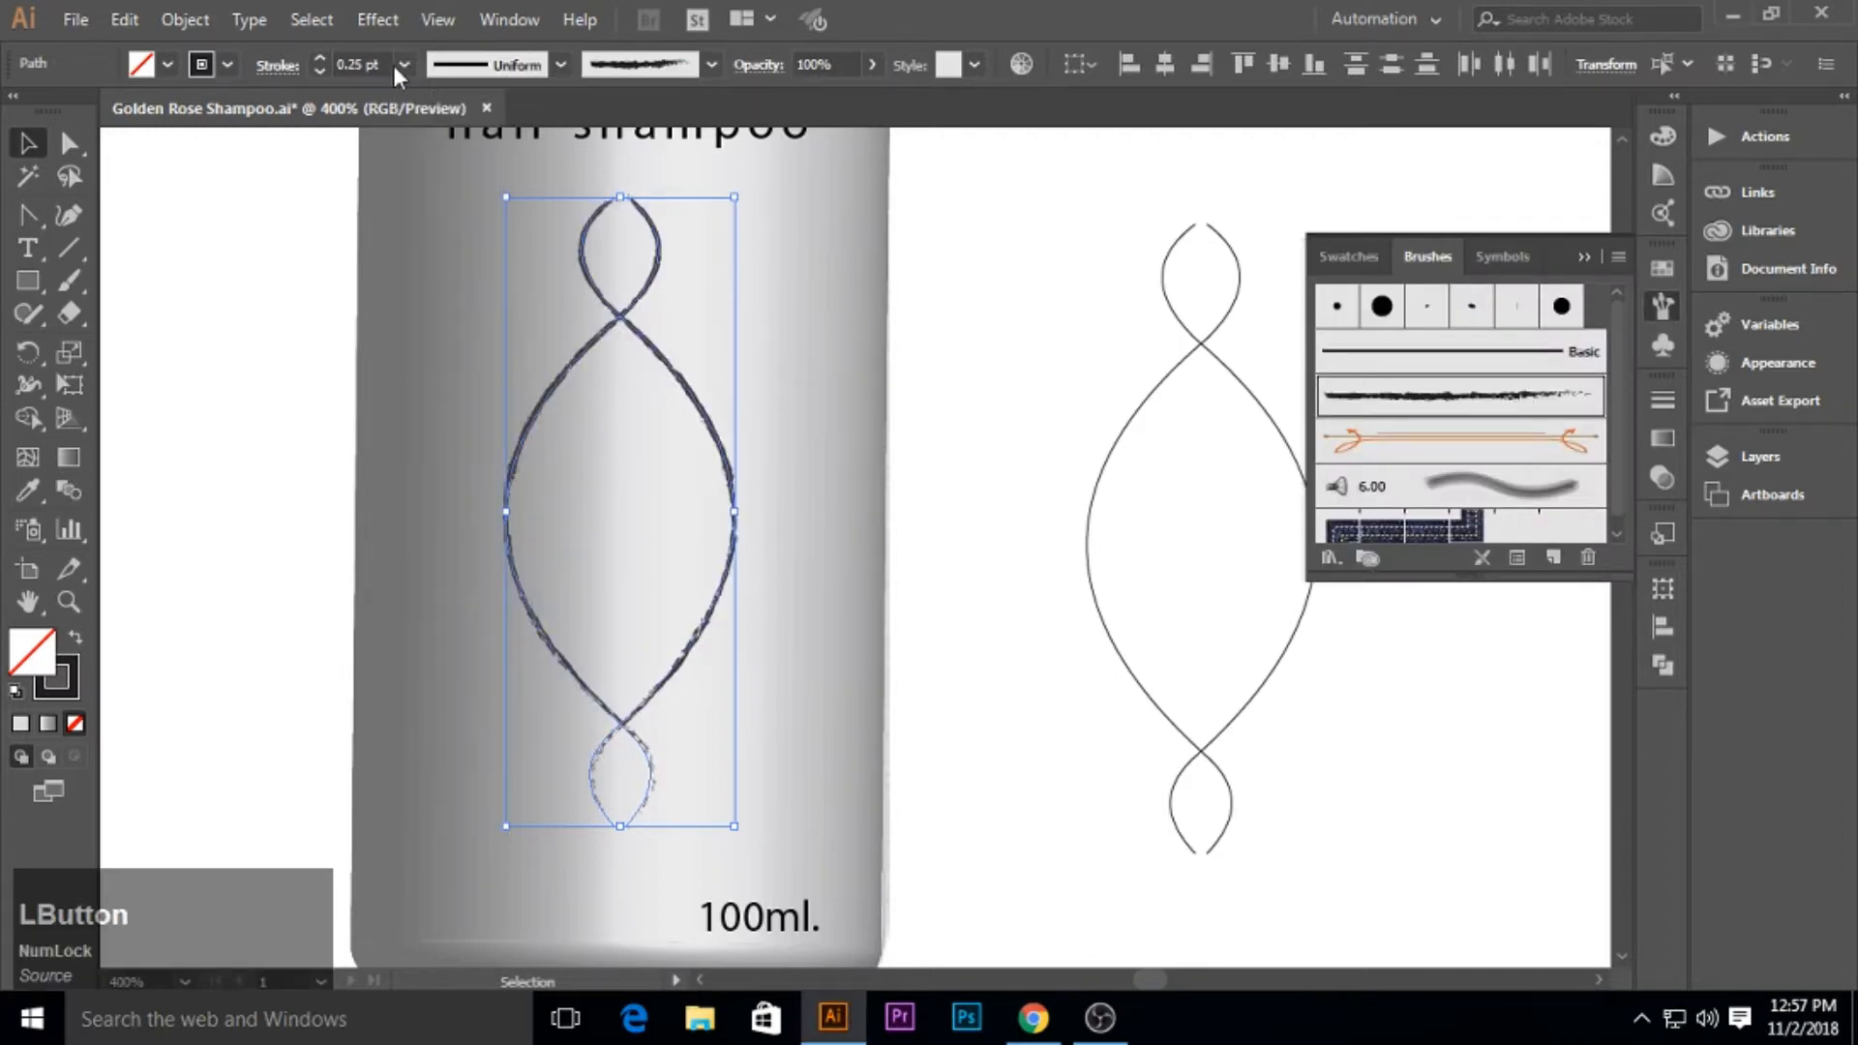
click(403, 65)
click(433, 123)
click(1583, 257)
click(1415, 341)
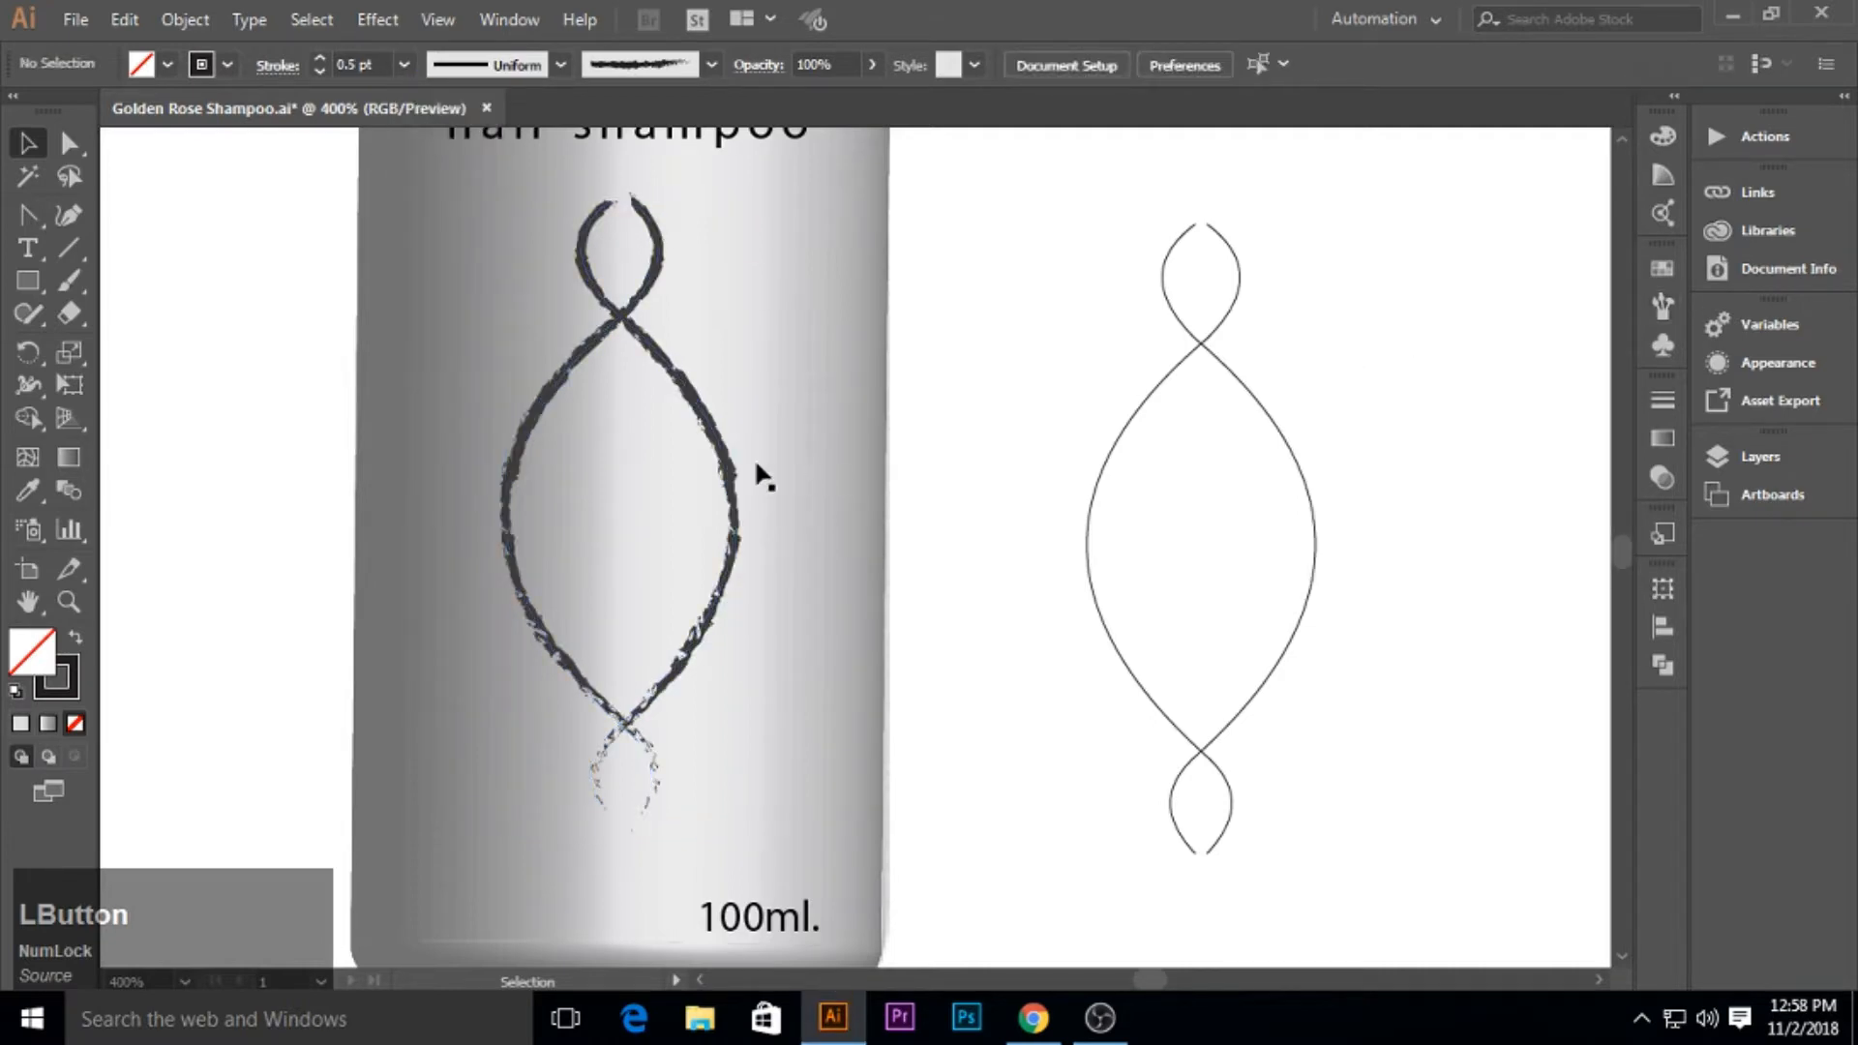
Flip the left brushed curve on the bottle vertically so its brush stroke runs the opposite way.
click(539, 426)
click(1156, 65)
click(1169, 83)
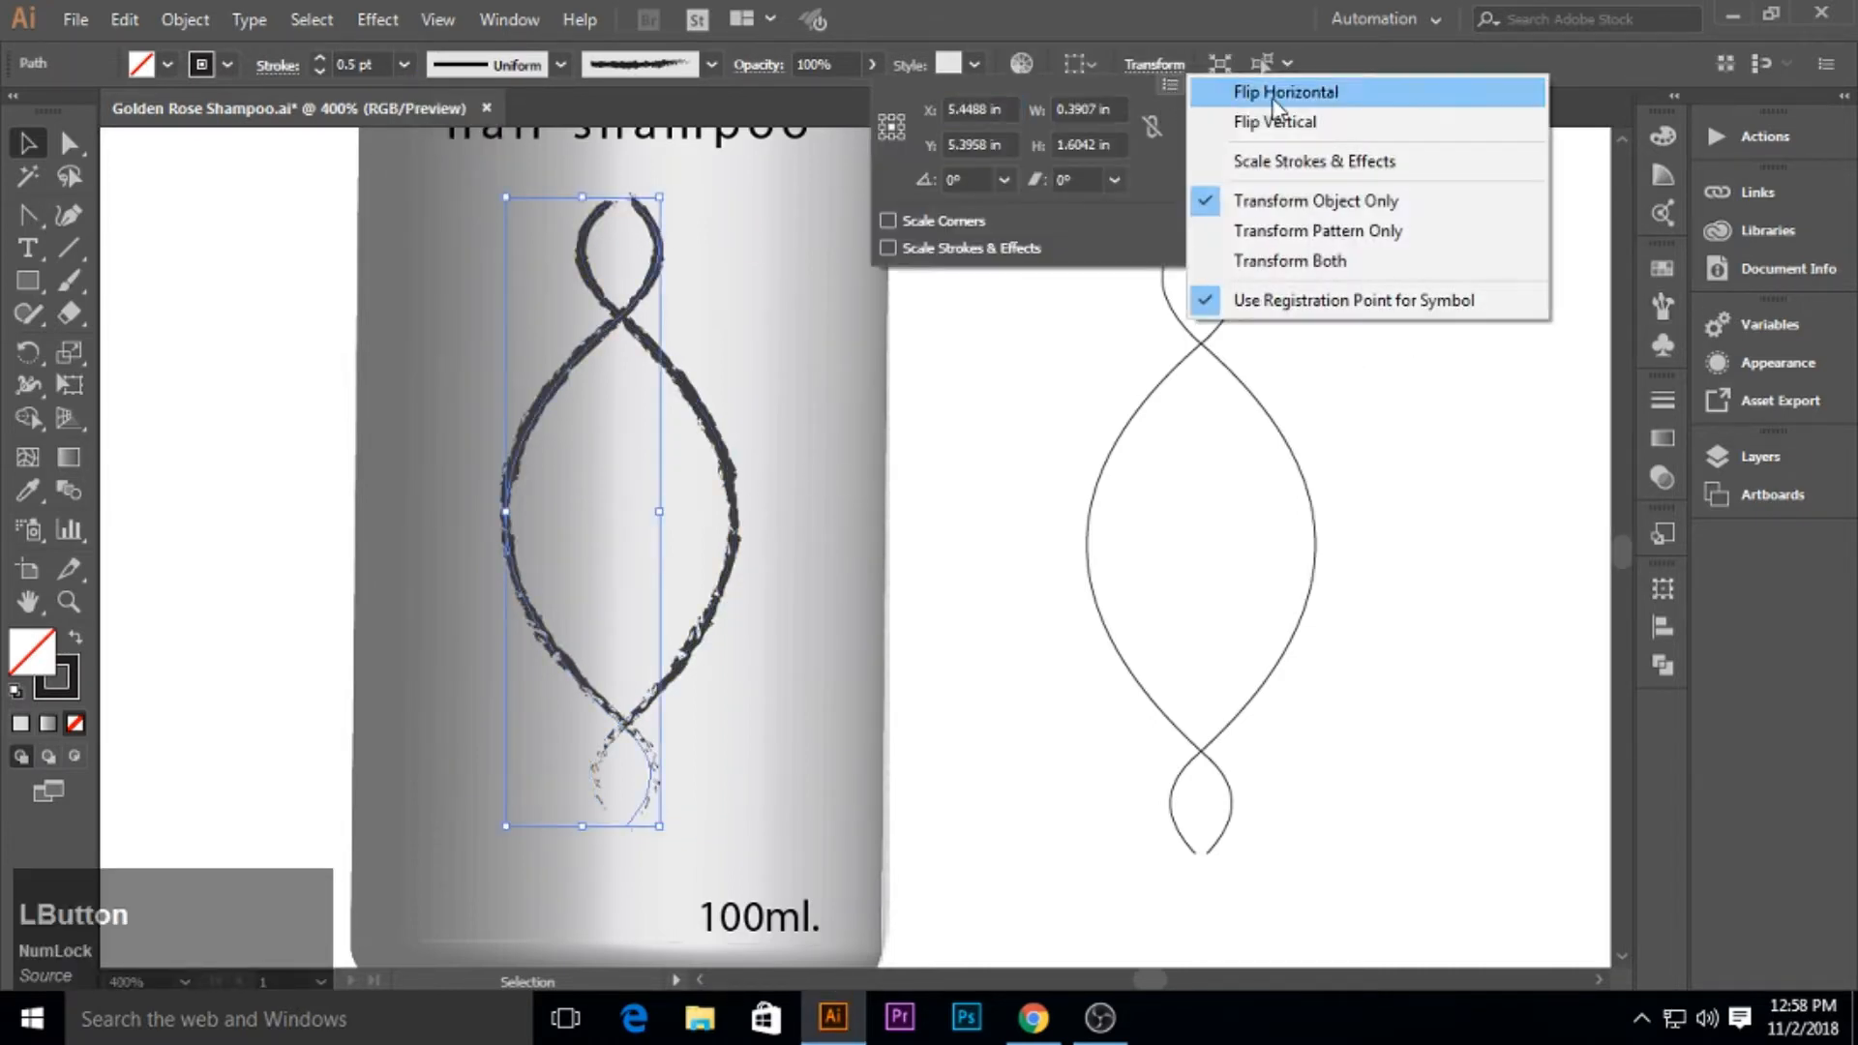
click(1275, 94)
click(1004, 300)
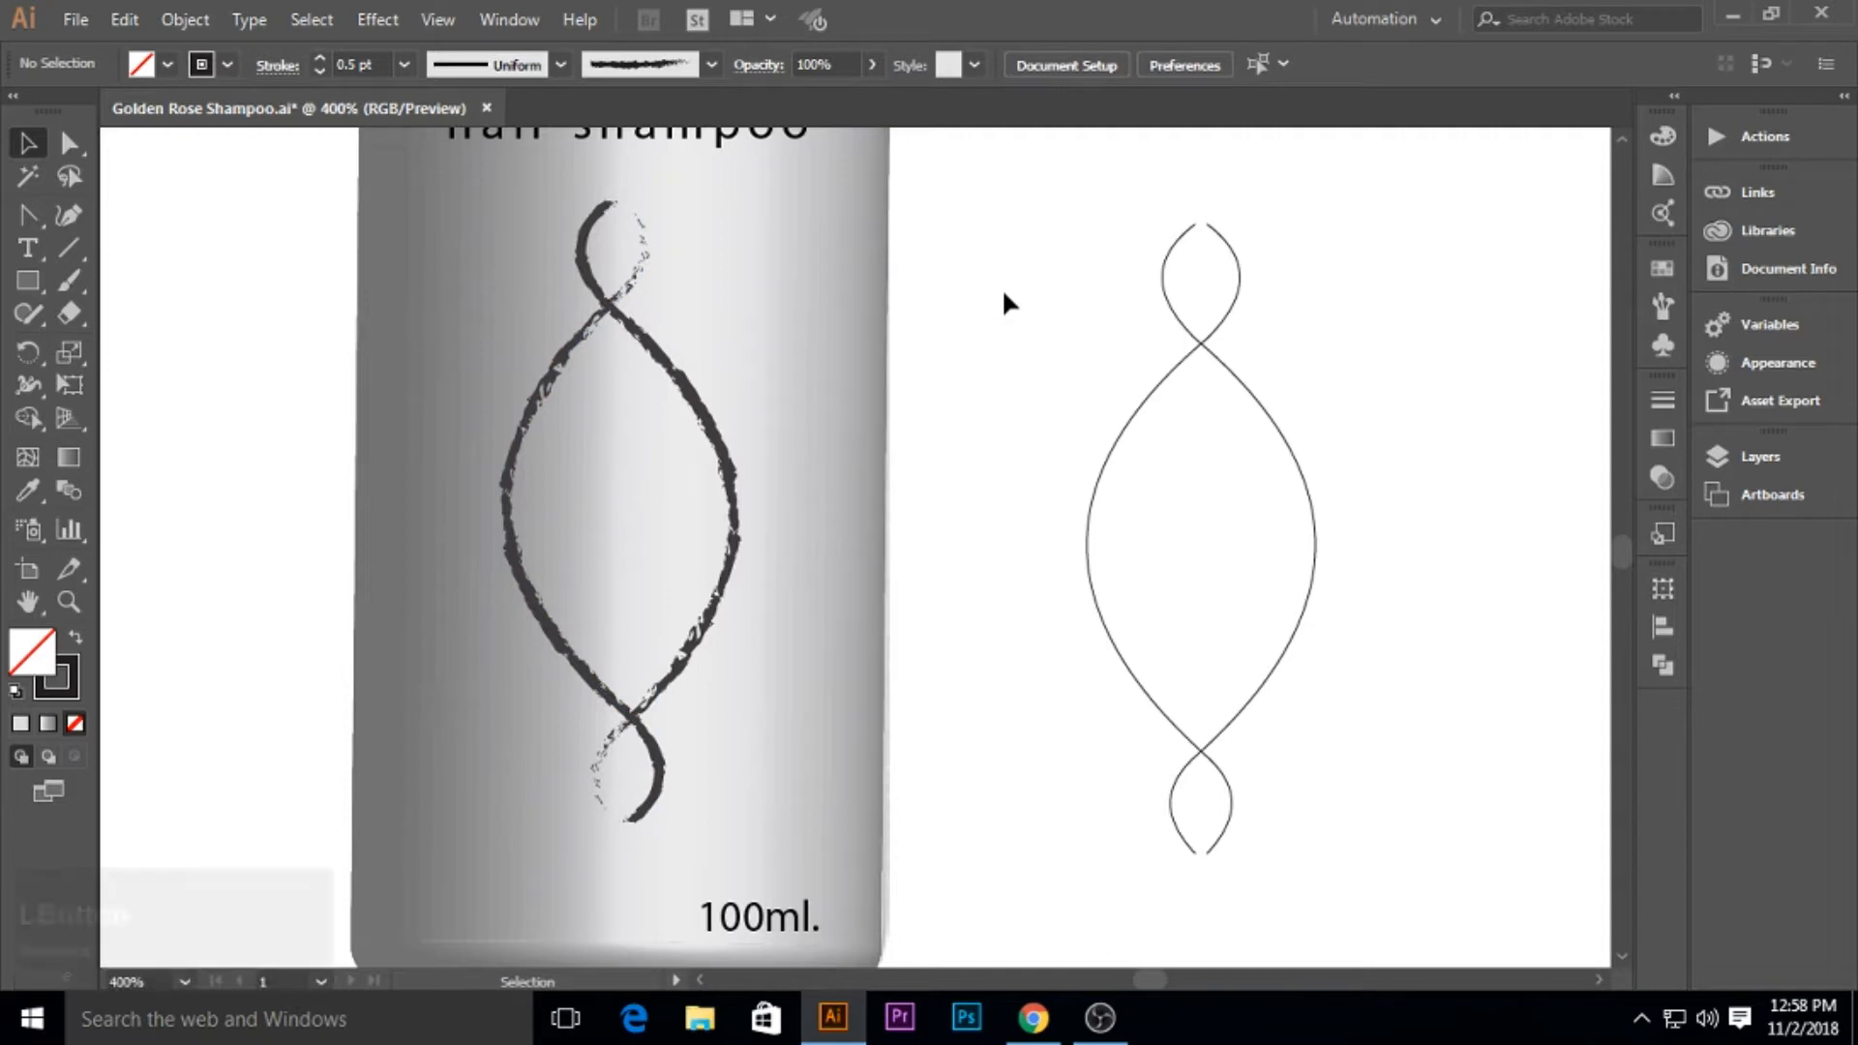
Remove the small upper and lower loops from the copied curve pair with the Shape Builder, leaving the central leaf outline.
click(1142, 406)
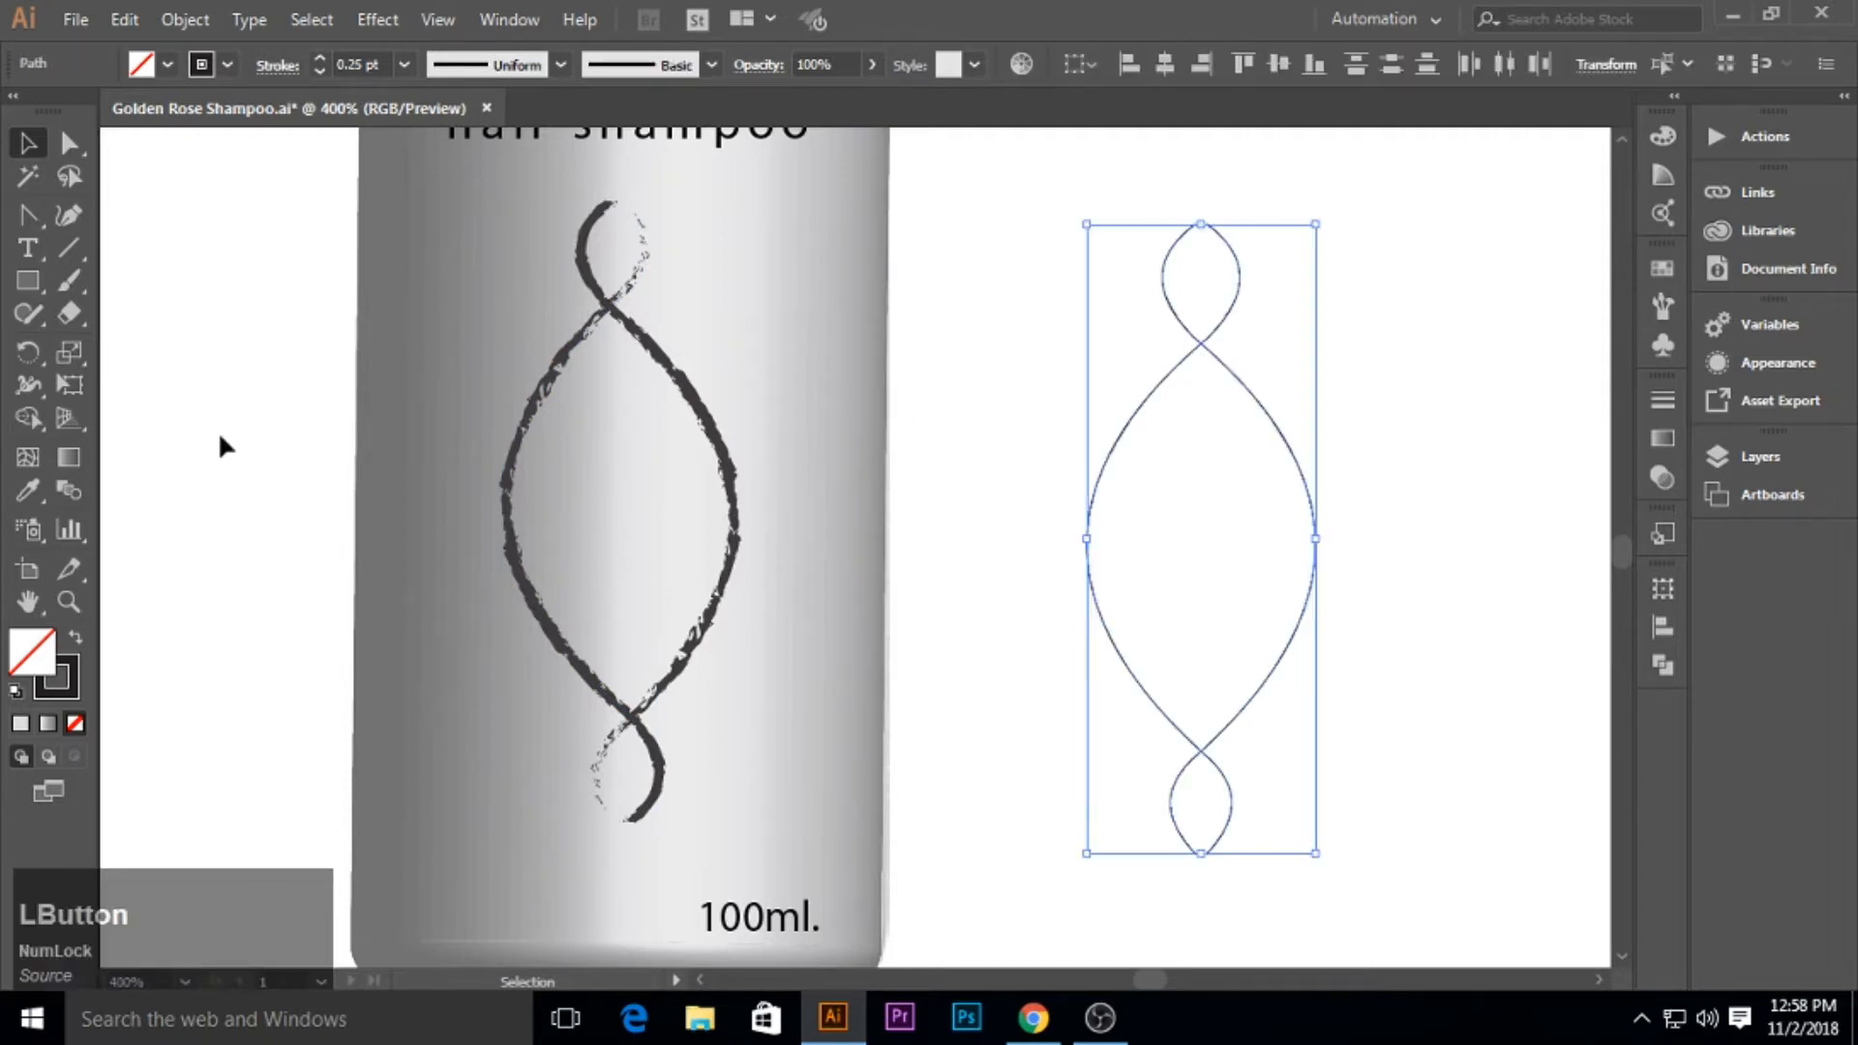
click(27, 418)
drag(1145, 290, 1248, 290)
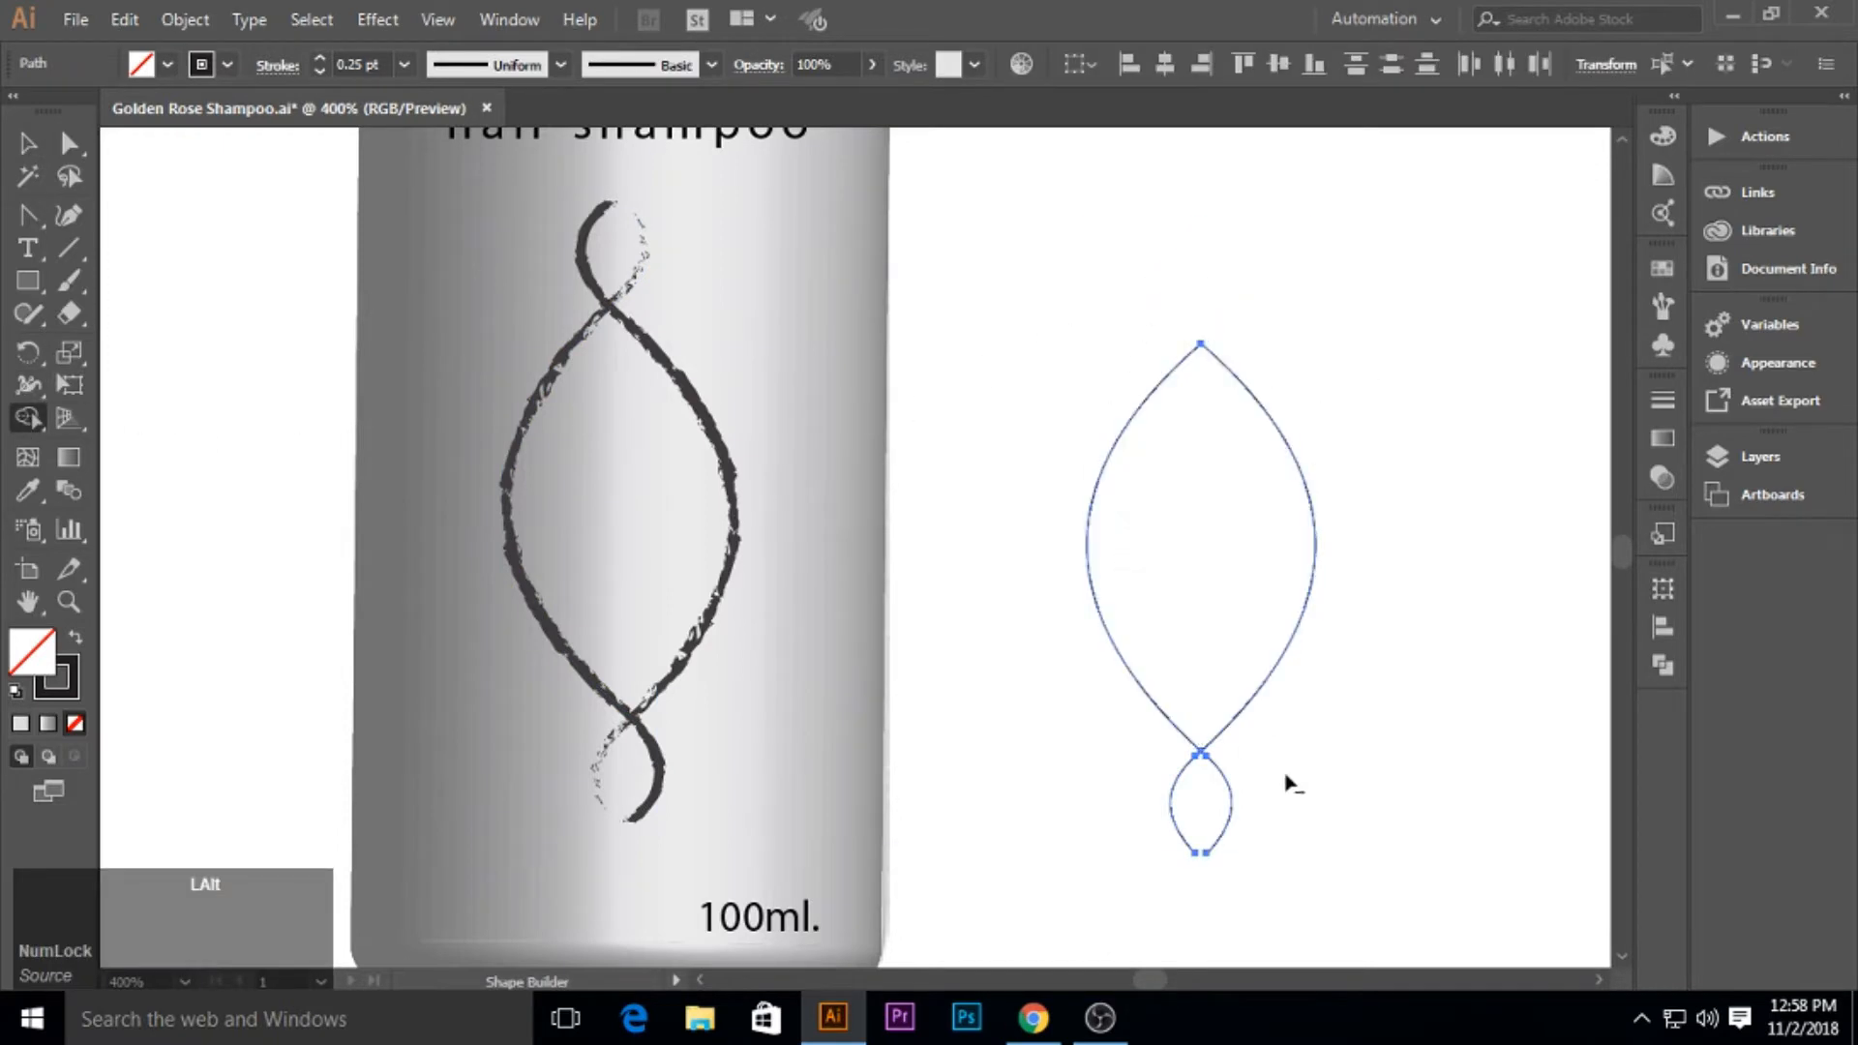
mouse_move(1289, 780)
mouse_down()
mouse_move(1127, 813)
mouse_move(1172, 746)
mouse_up()
Join the end anchor points at the upper and lower tips of the leaf outline into a closed path.
click(69, 143)
click(1201, 346)
right_click(1229, 347)
click(1310, 530)
right_click(1201, 754)
click(1299, 418)
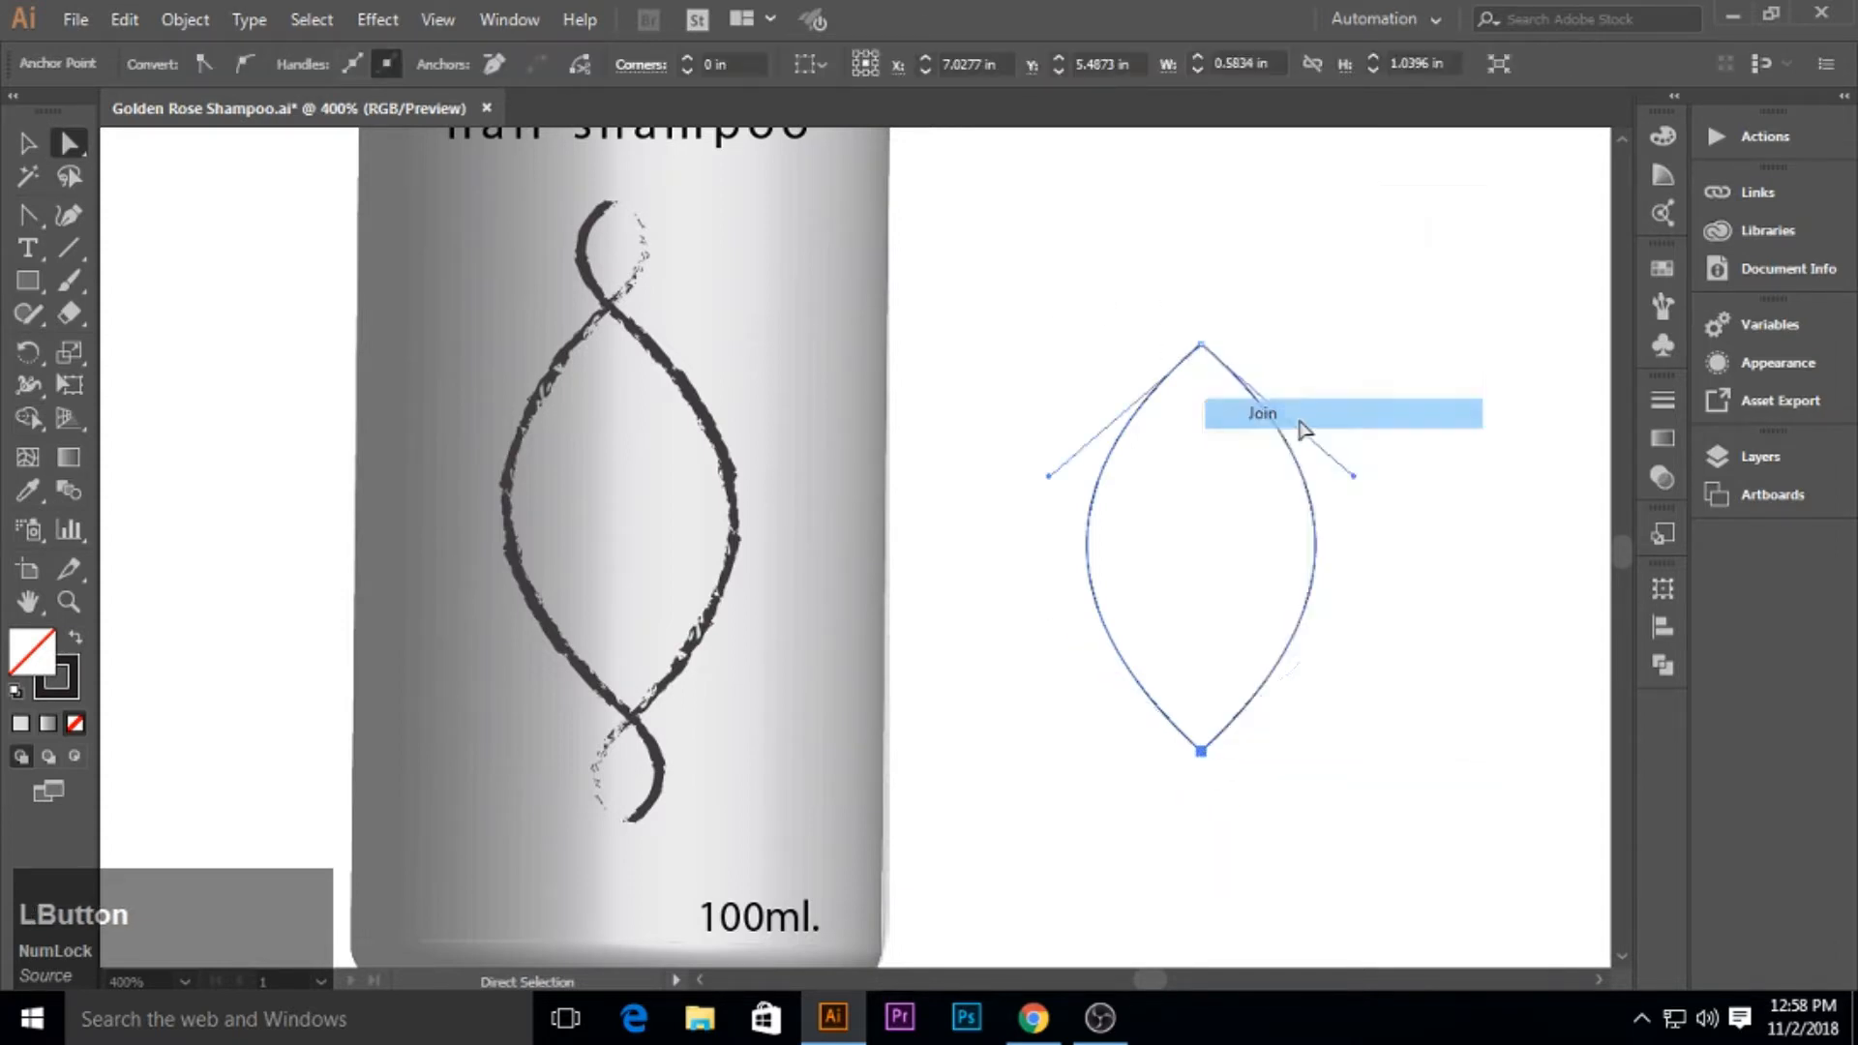
click(1046, 325)
Scale the woman's portrait photo down to about 0.50 × 0.60 in and place it over the leaf outline.
scroll(1294, 427, down, 3)
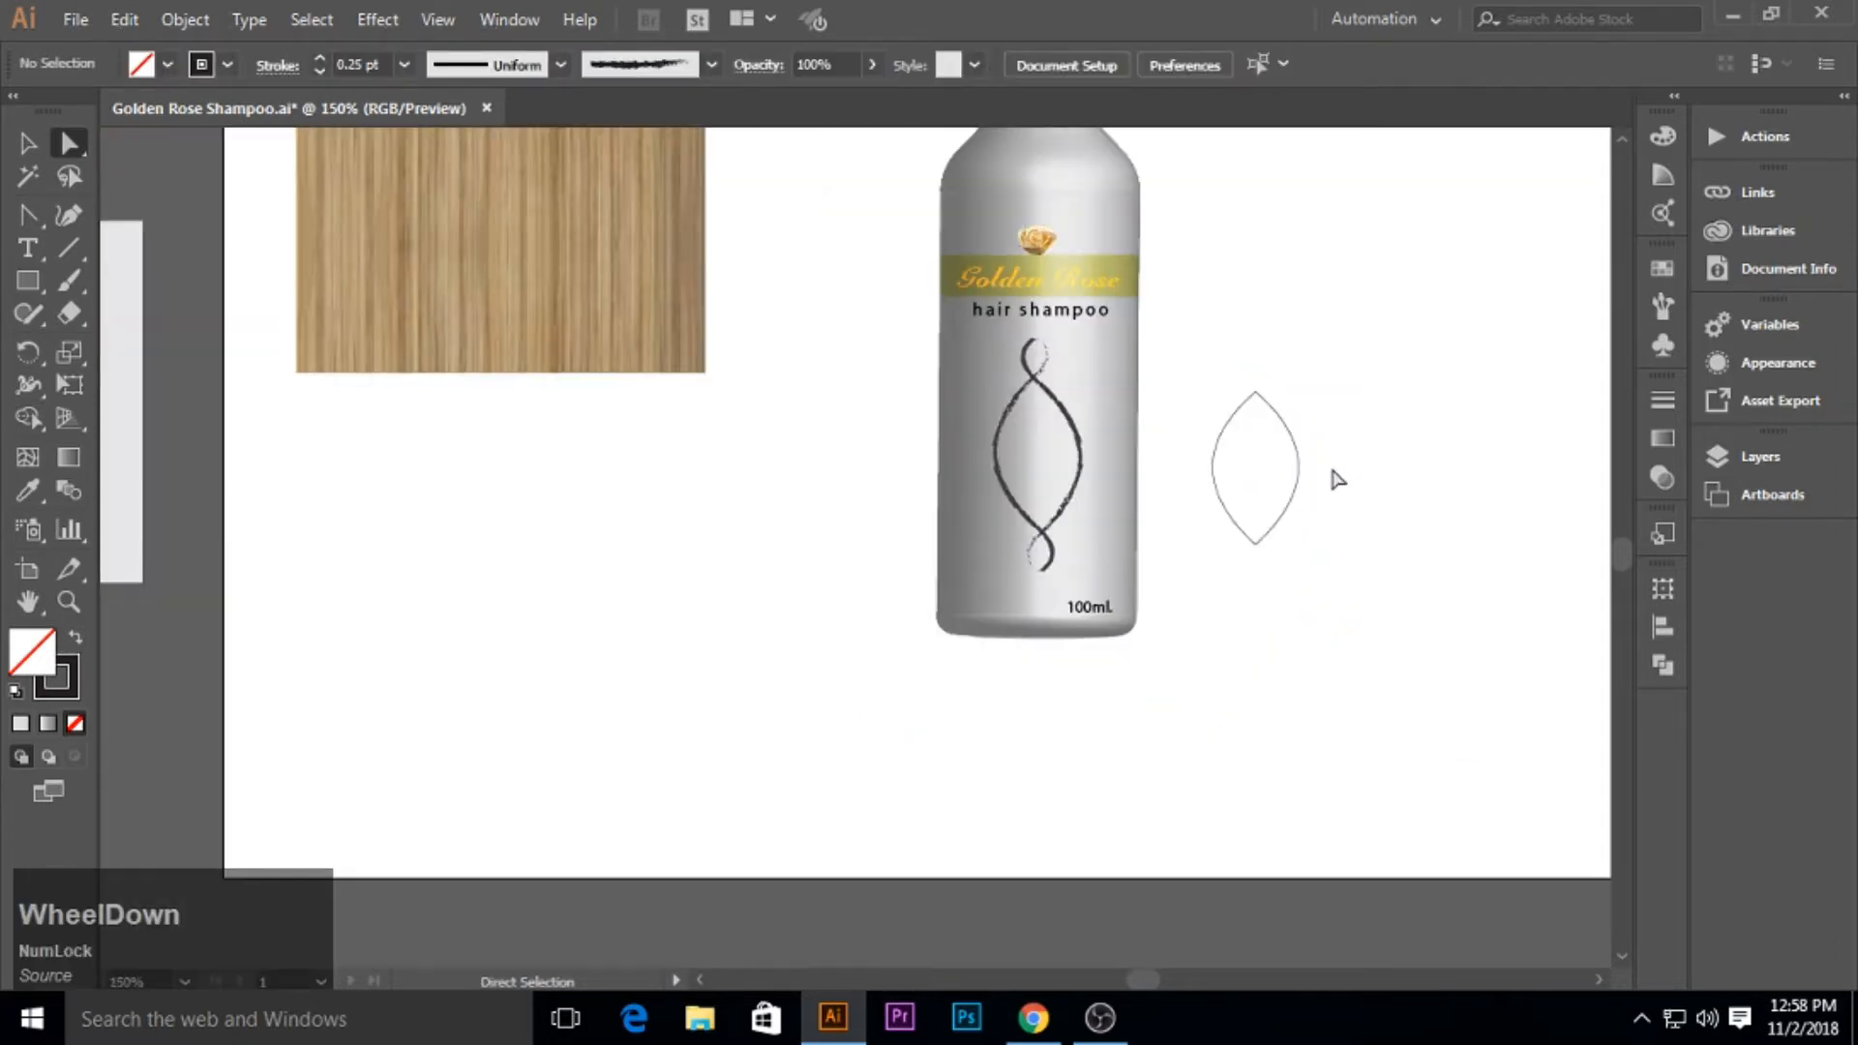
drag(1335, 477, 1168, 566)
drag(1380, 421, 1112, 510)
drag(1500, 671, 845, 563)
key(v)
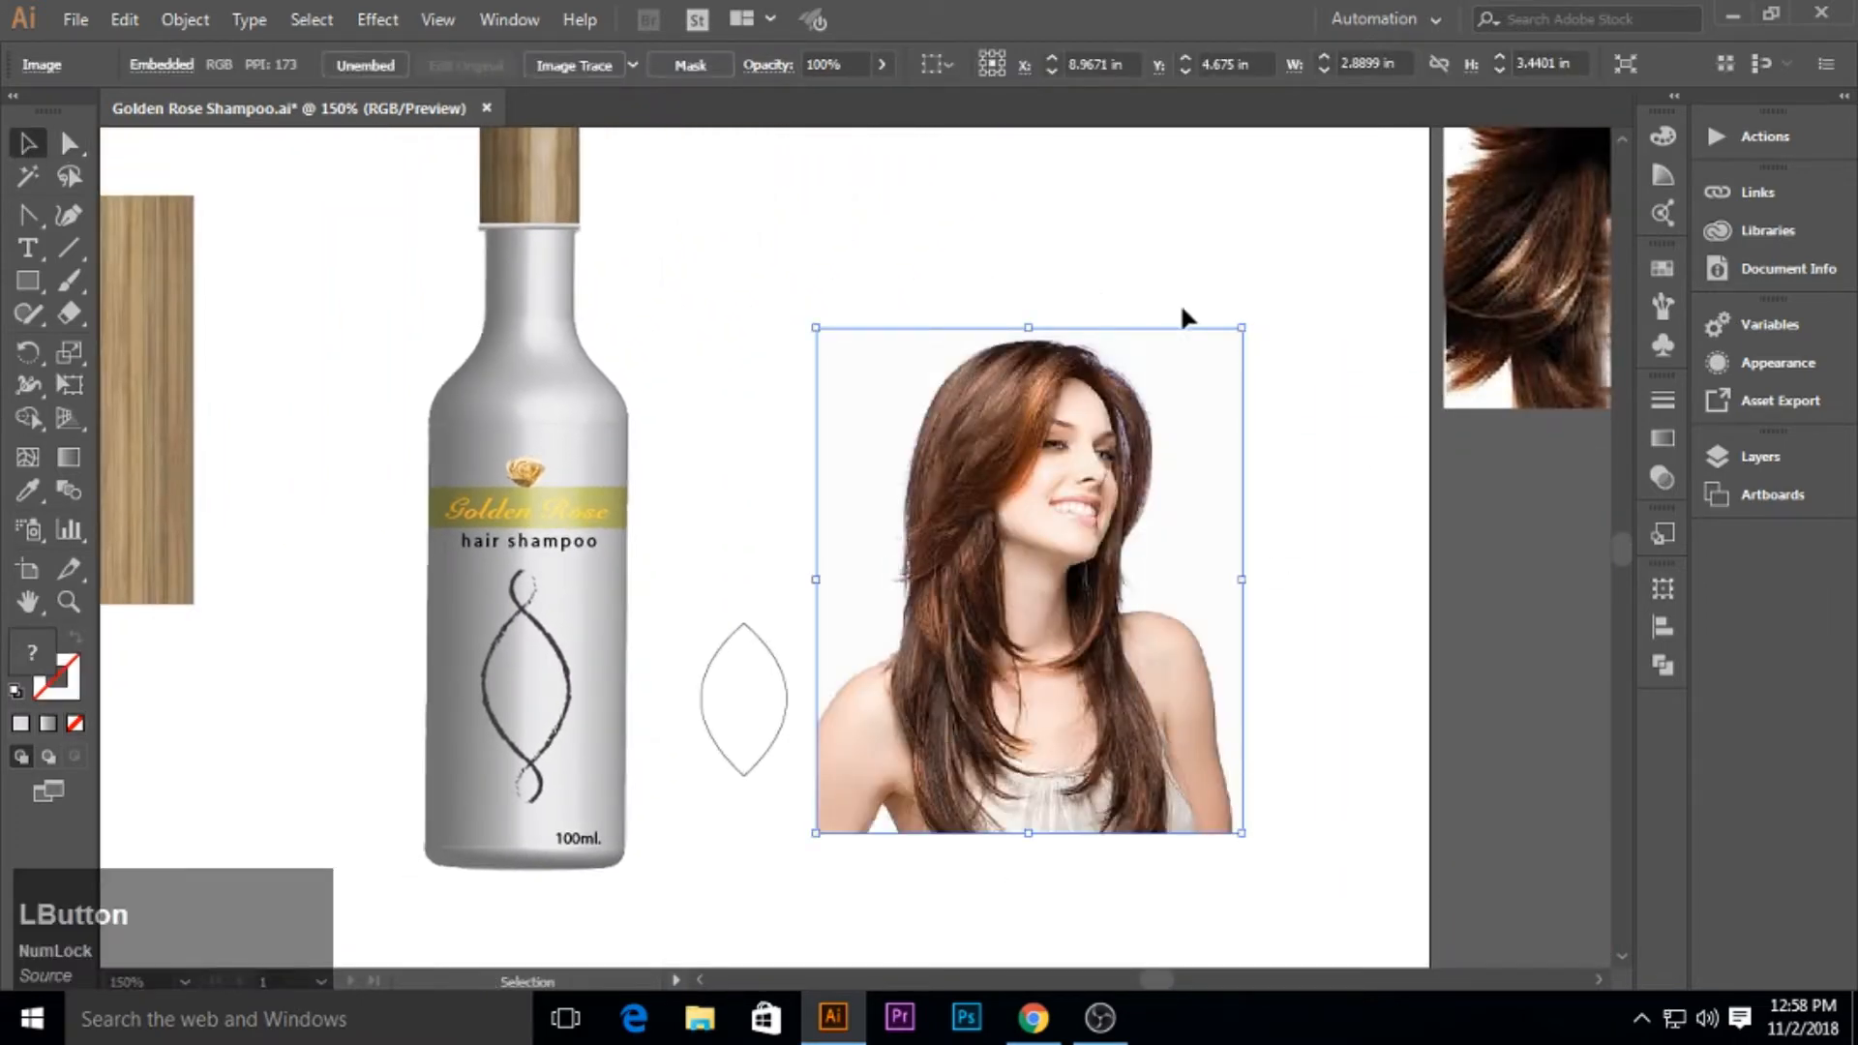
drag(1243, 327, 1125, 538)
drag(1028, 581, 731, 711)
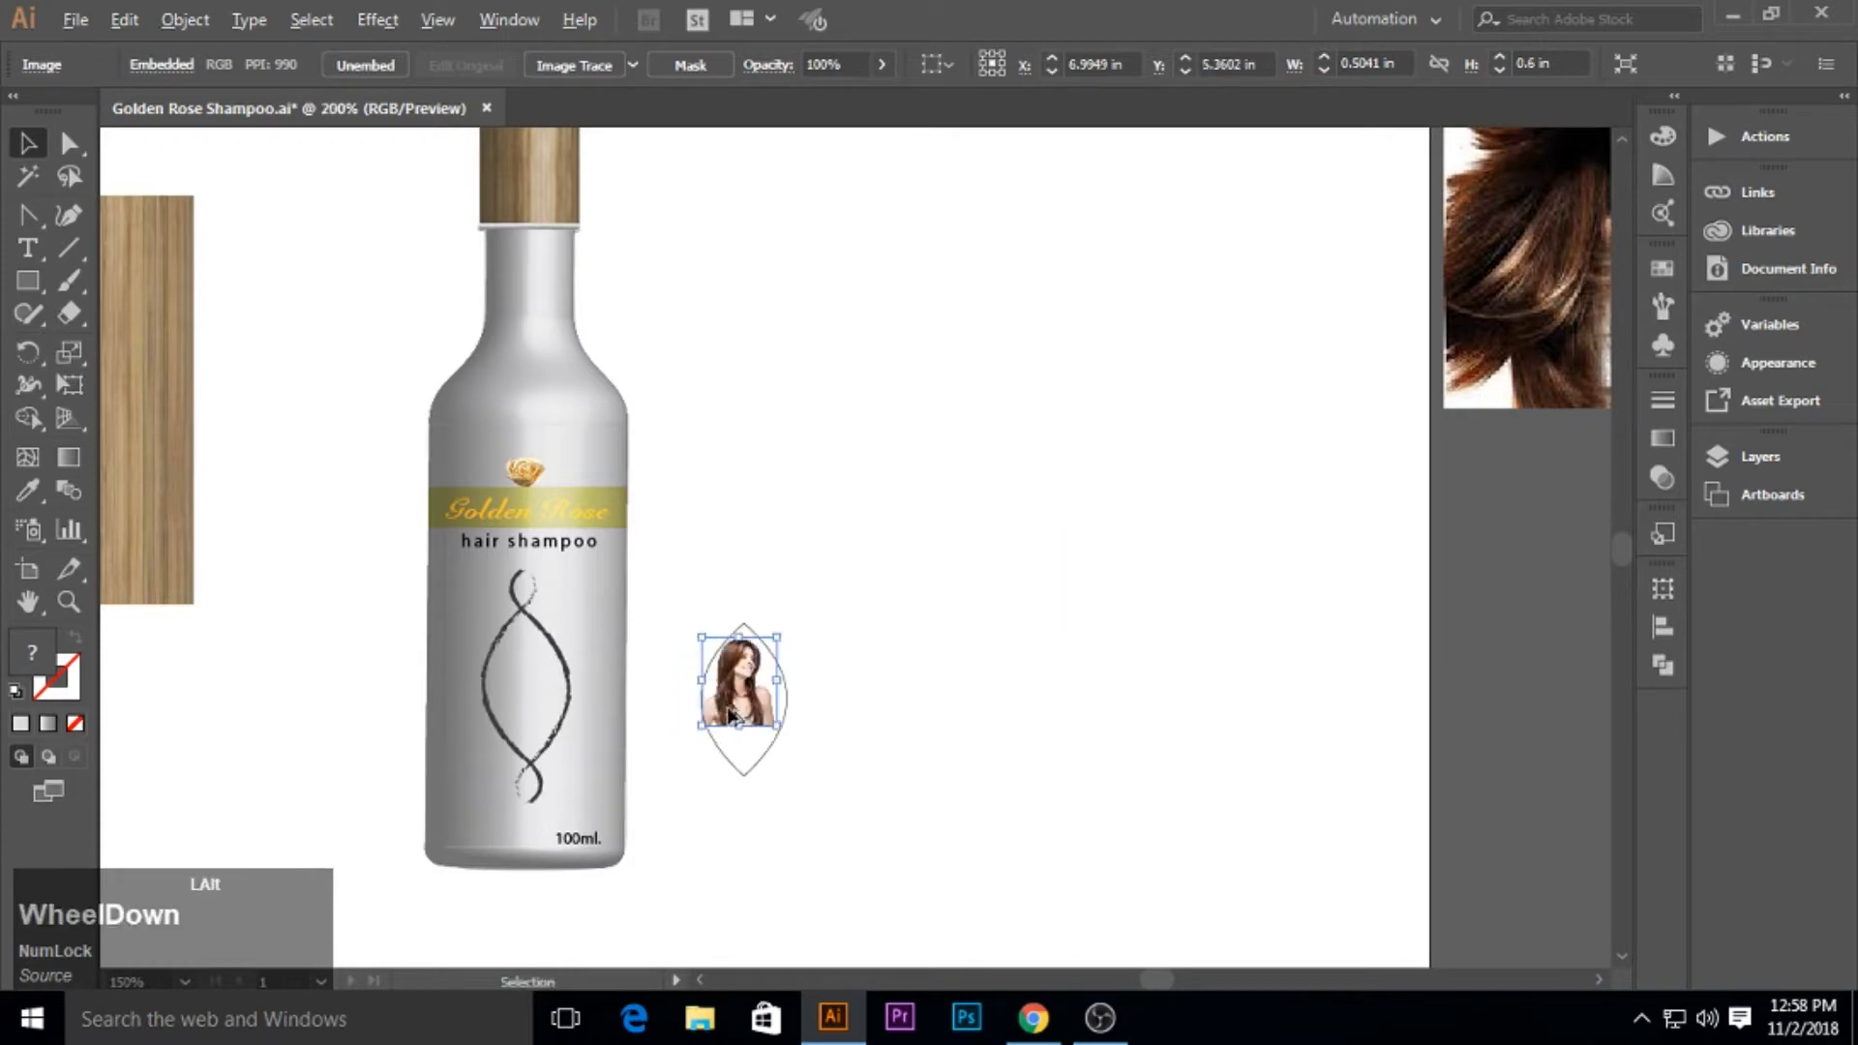
Enlarge and reposition the photo to about 0.88 × 1.06 in so it covers the leaf outline.
scroll(730, 711, up, 4)
drag(910, 664, 961, 490)
drag(934, 553, 1100, 539)
drag(1082, 428, 1029, 454)
drag(606, 750, 584, 782)
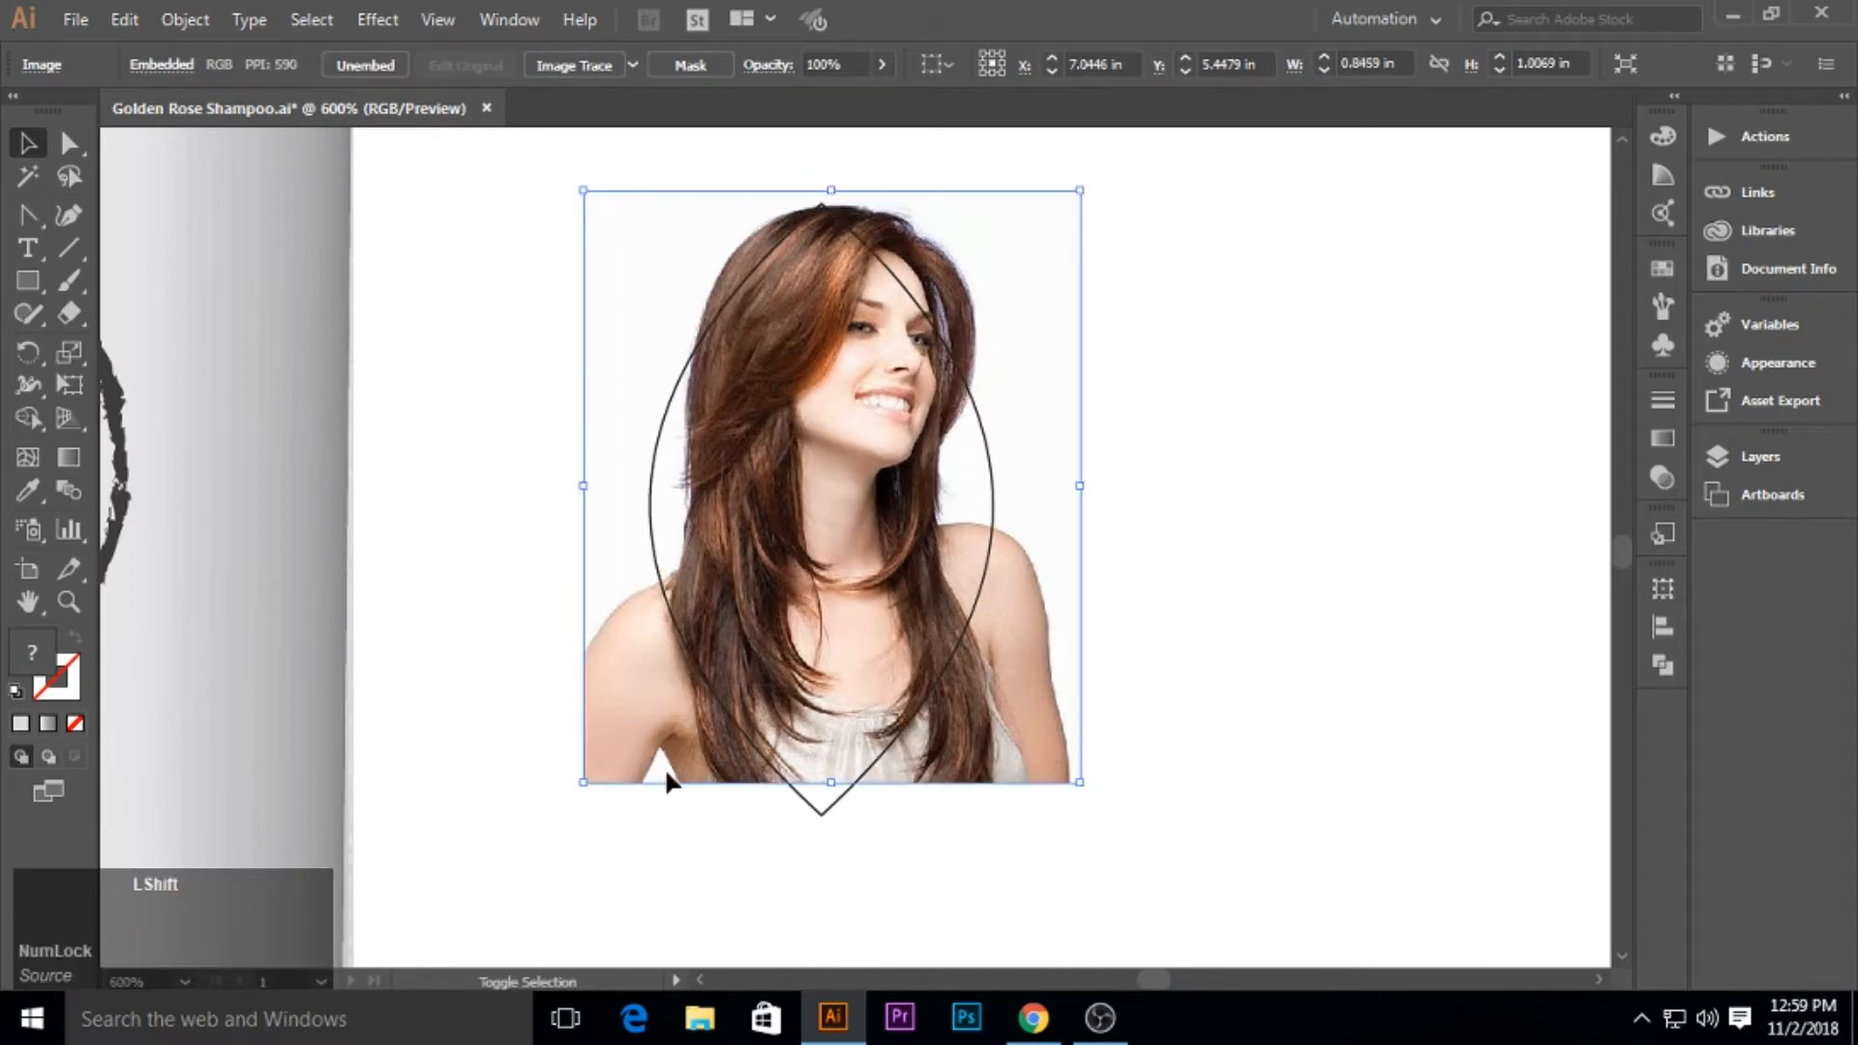
drag(844, 544, 846, 542)
mouse_move(1081, 224)
mouse_down()
mouse_move(1103, 183)
mouse_move(1102, 201)
mouse_up()
drag(917, 431, 896, 427)
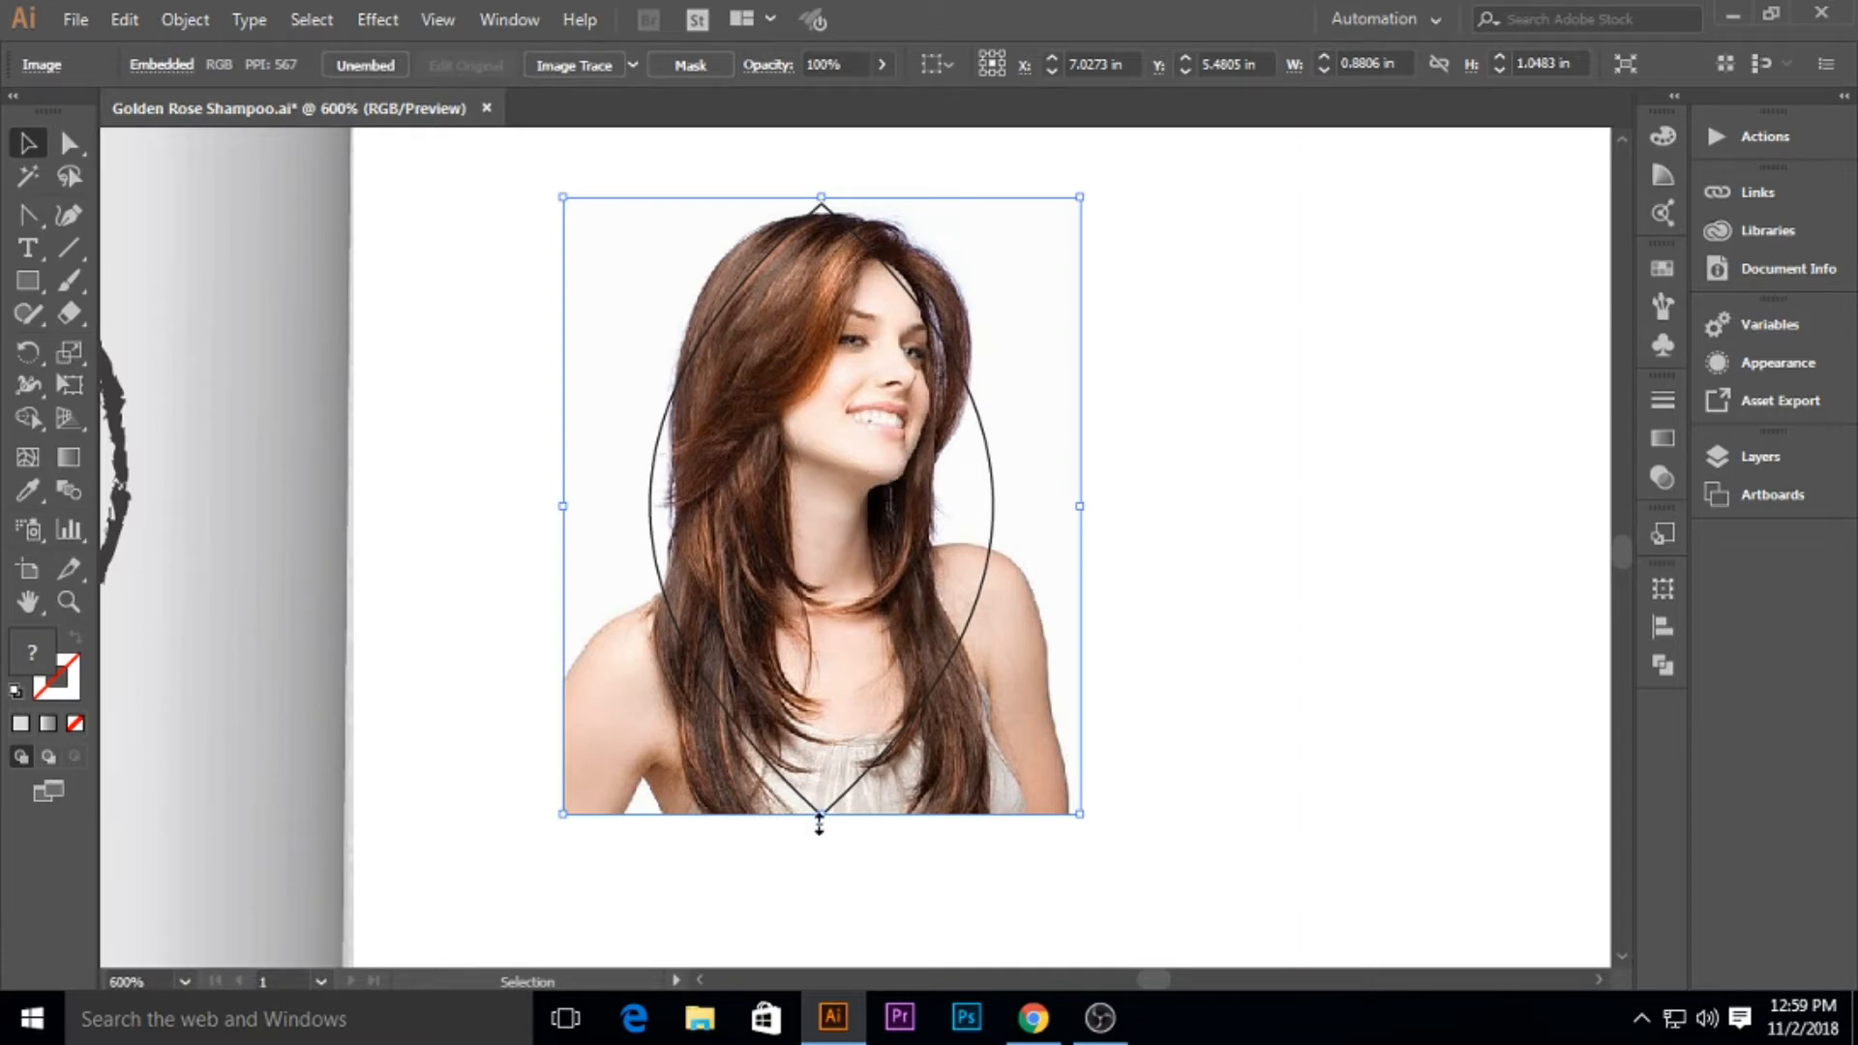
click(871, 827)
Make a clipping mask from the leaf outline and the photo.
drag(679, 531, 682, 534)
right_click(949, 551)
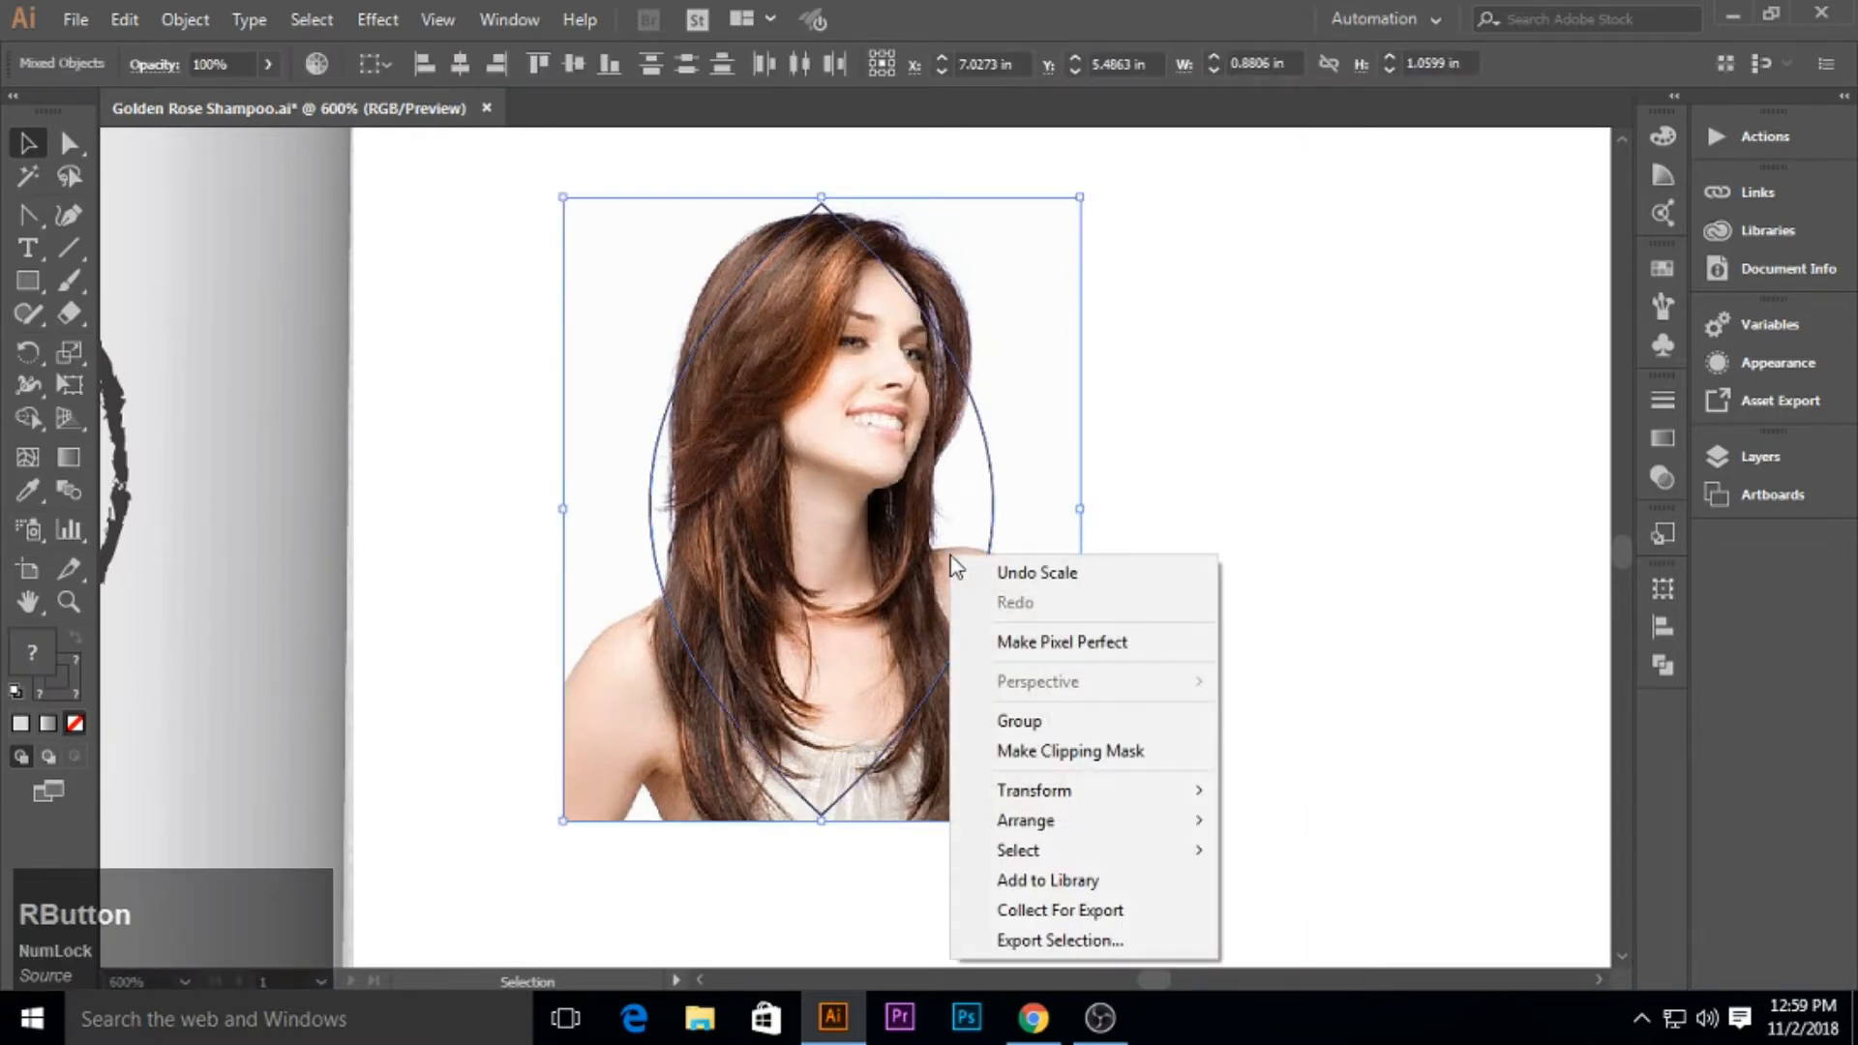
click(1090, 750)
click(1145, 687)
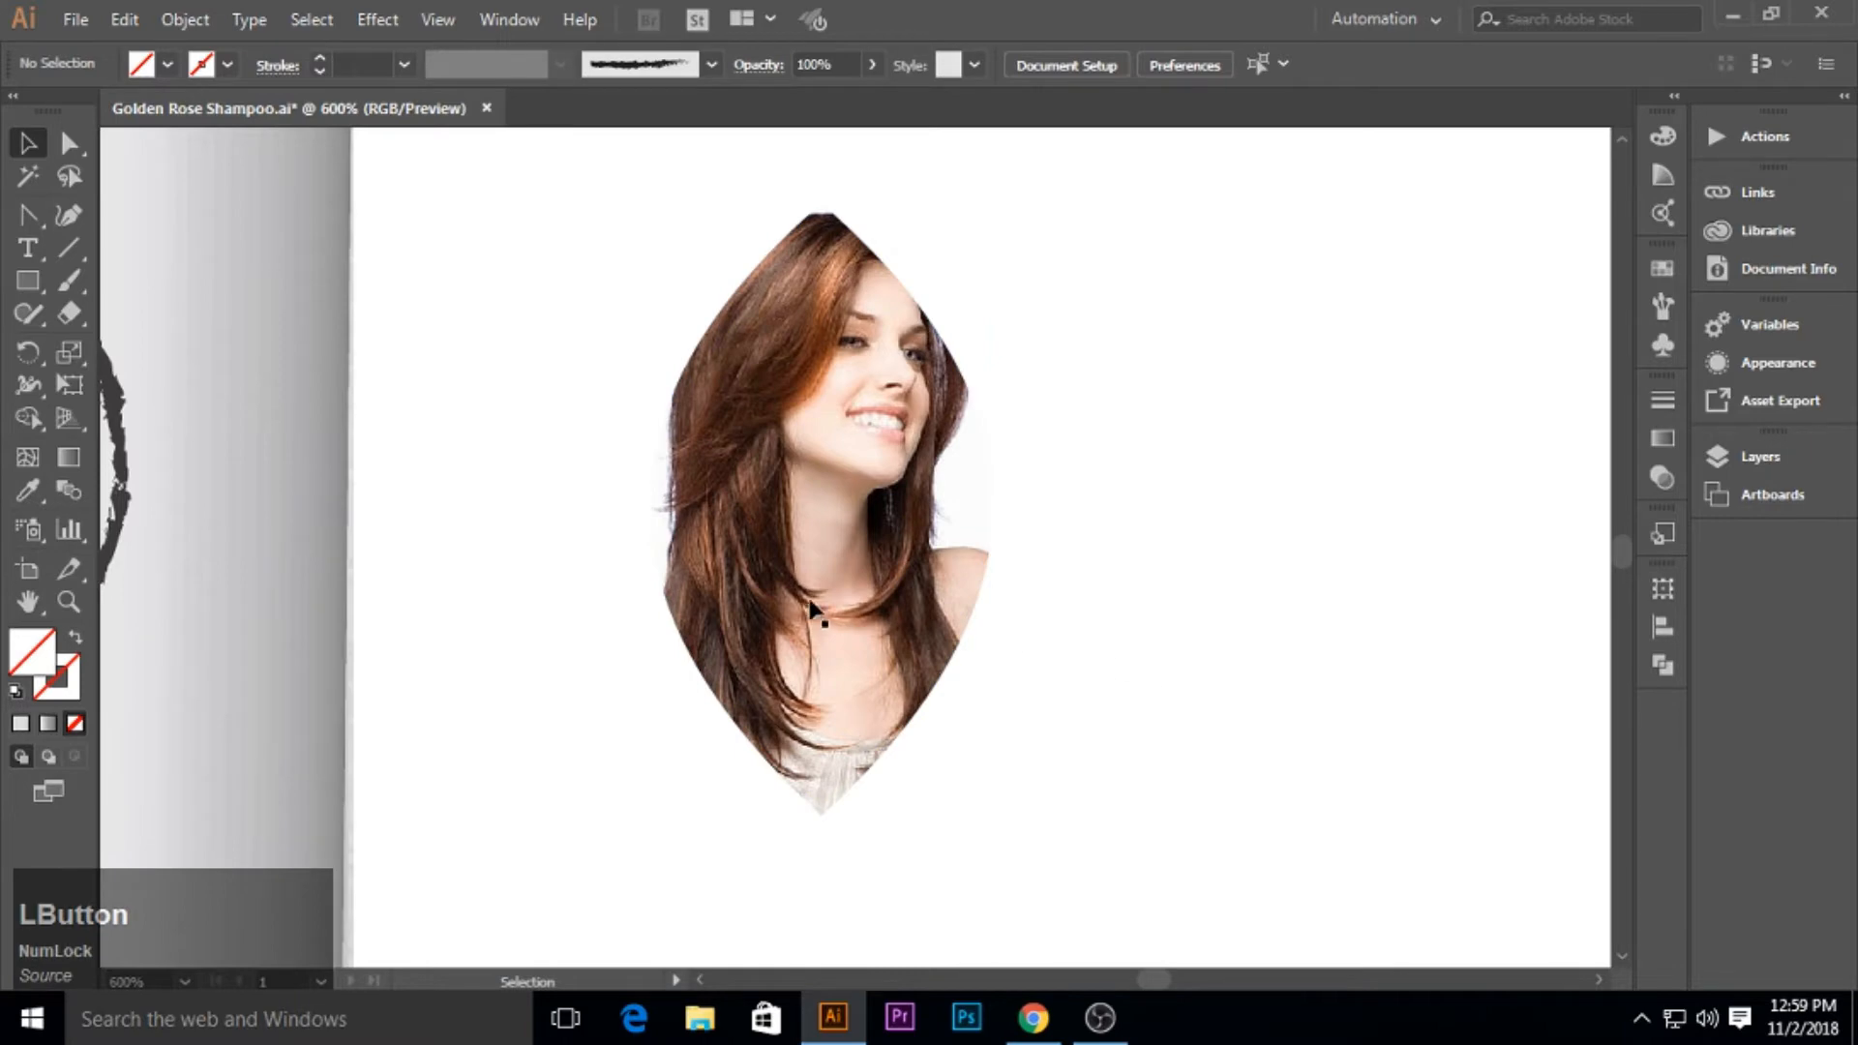
Move the clipped photo onto the bottle inside the brushed curve frame.
key(ctrl+minus)
drag(859, 542, 522, 584)
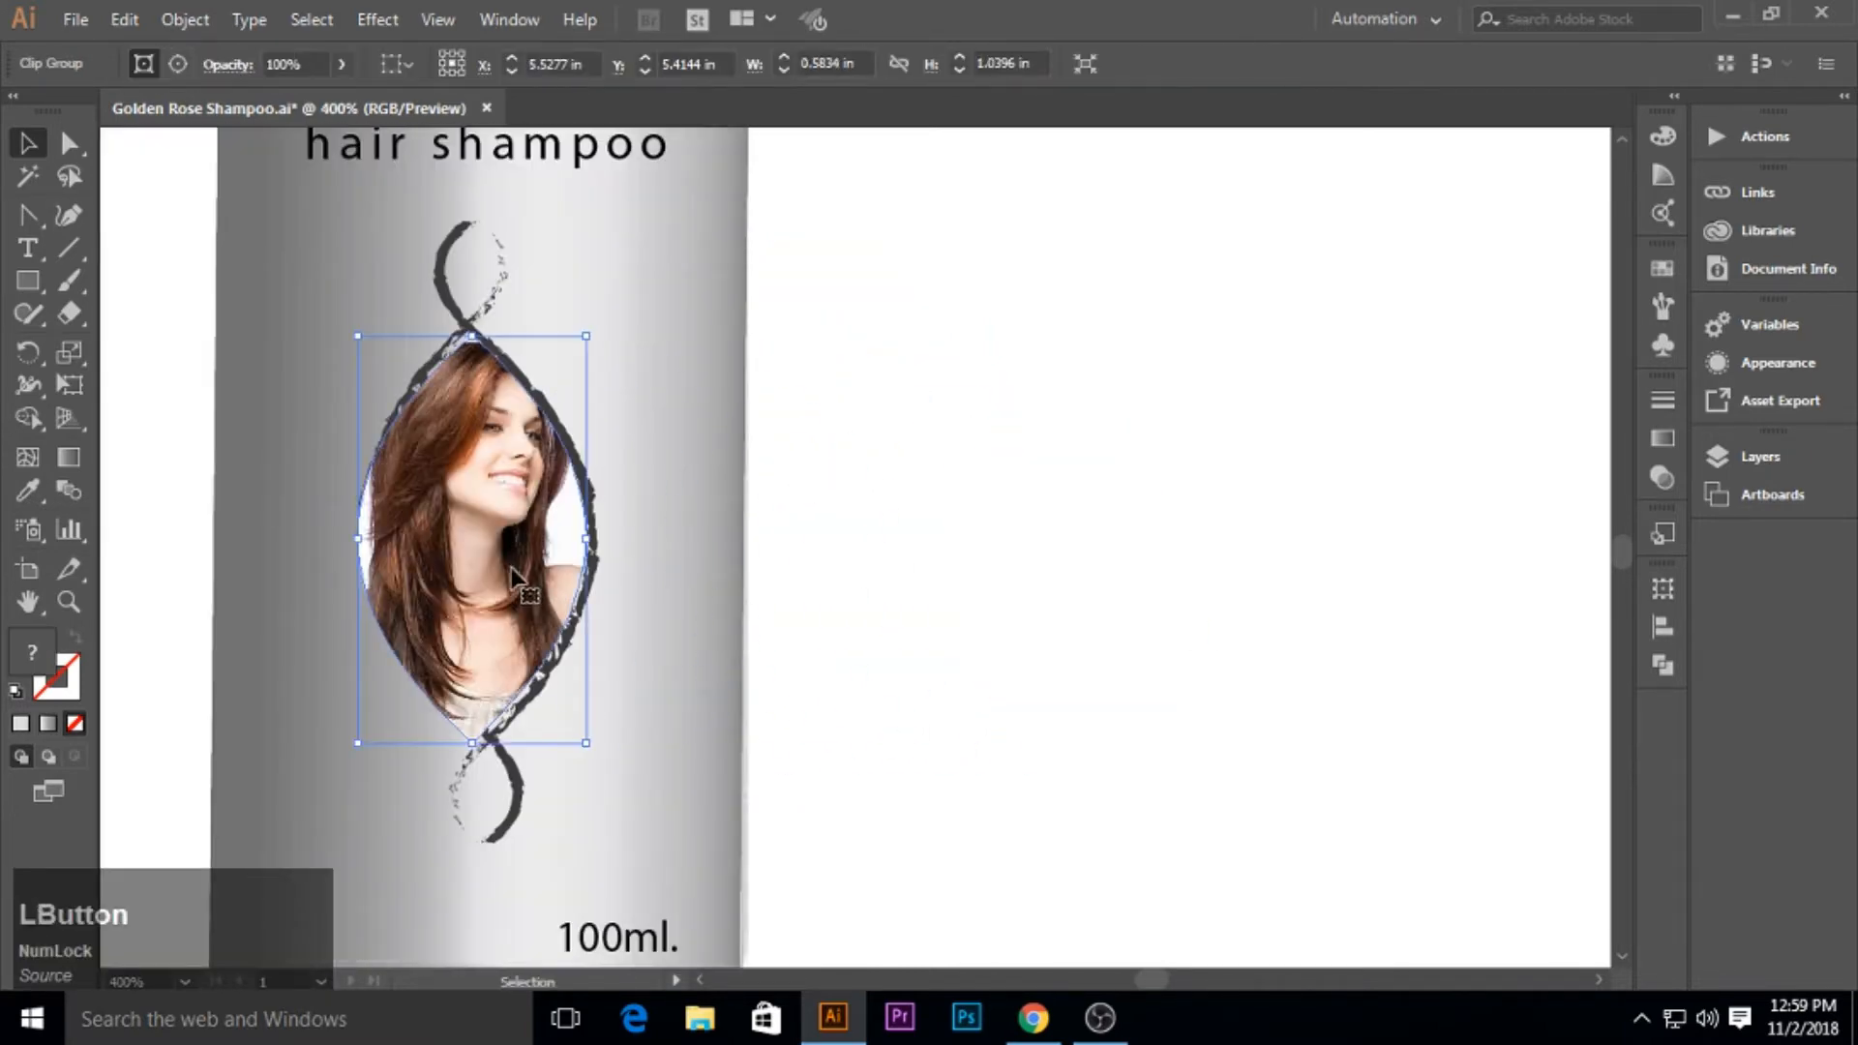
click(867, 592)
Bring both brushed curves to the front of the clipped photo.
click(468, 788)
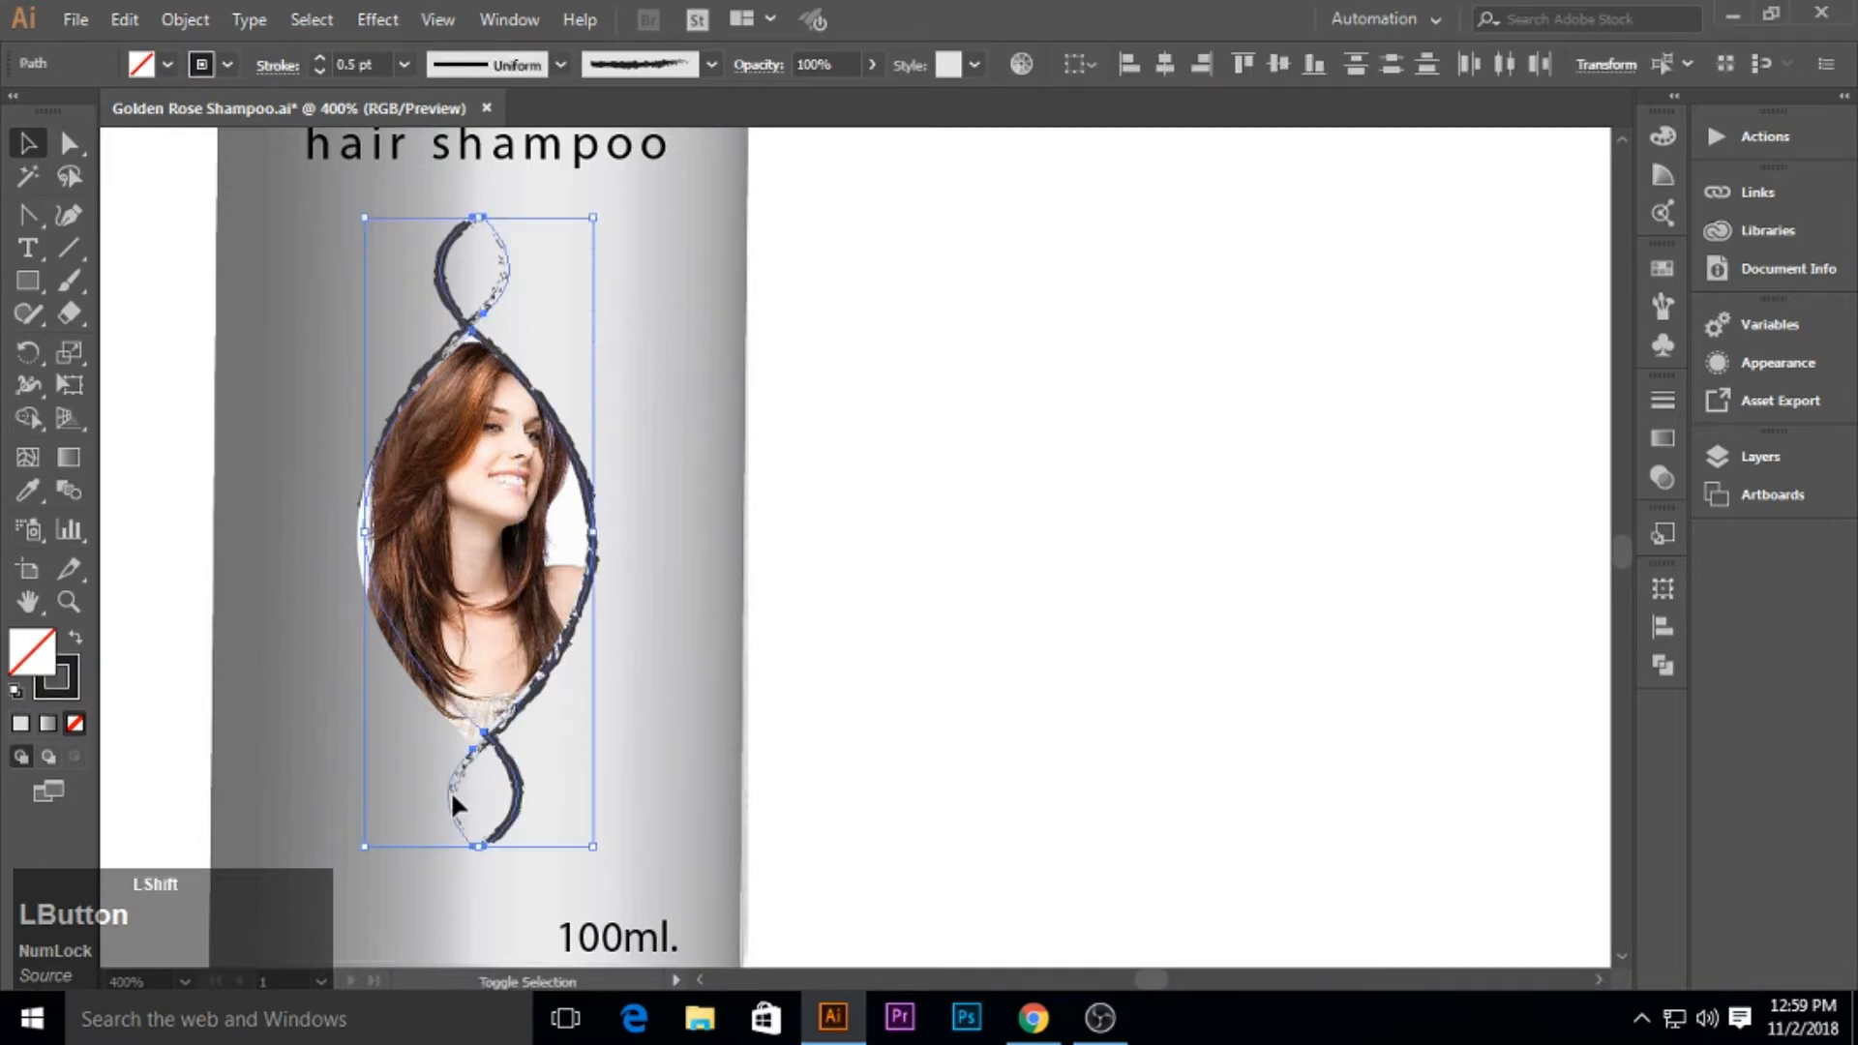
right_click(456, 791)
mouse_move(678, 651)
click(795, 656)
Nudge the clipped photo slightly up to fit inside the brushed frame.
click(475, 541)
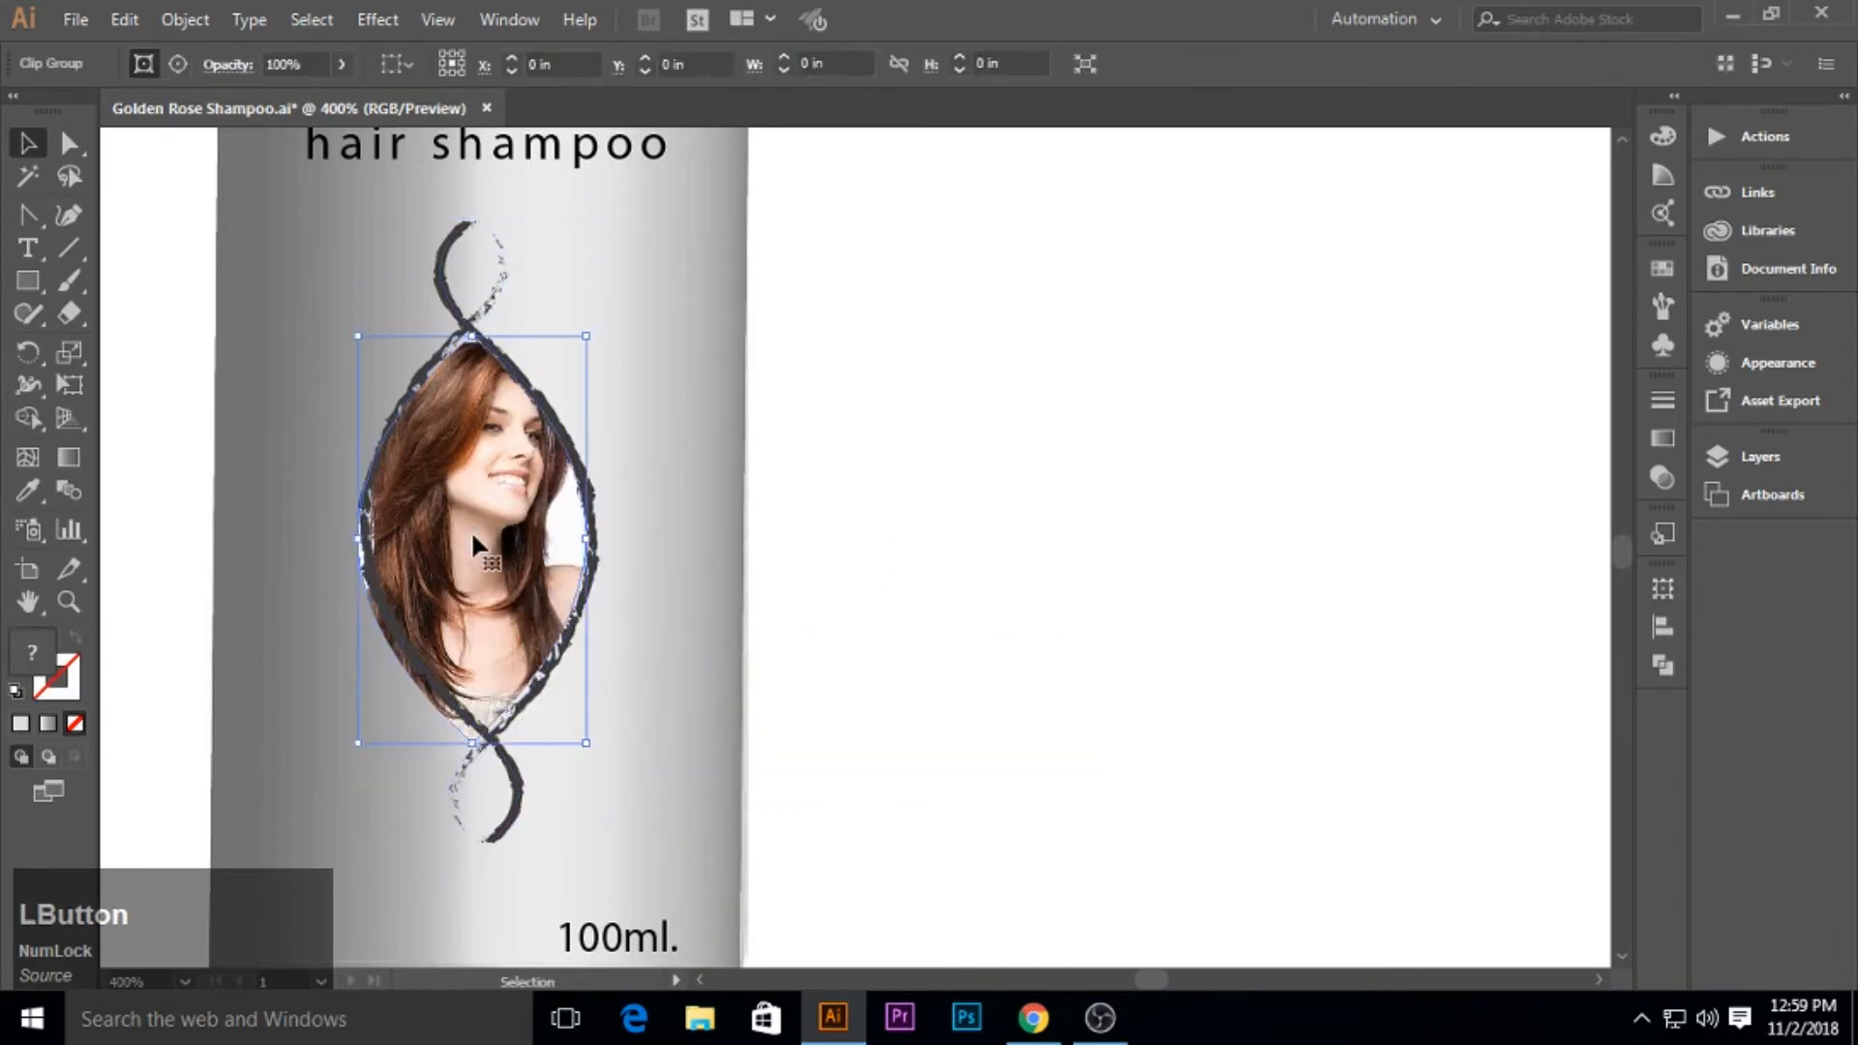
key(Right)
key(Up)
key(Left)
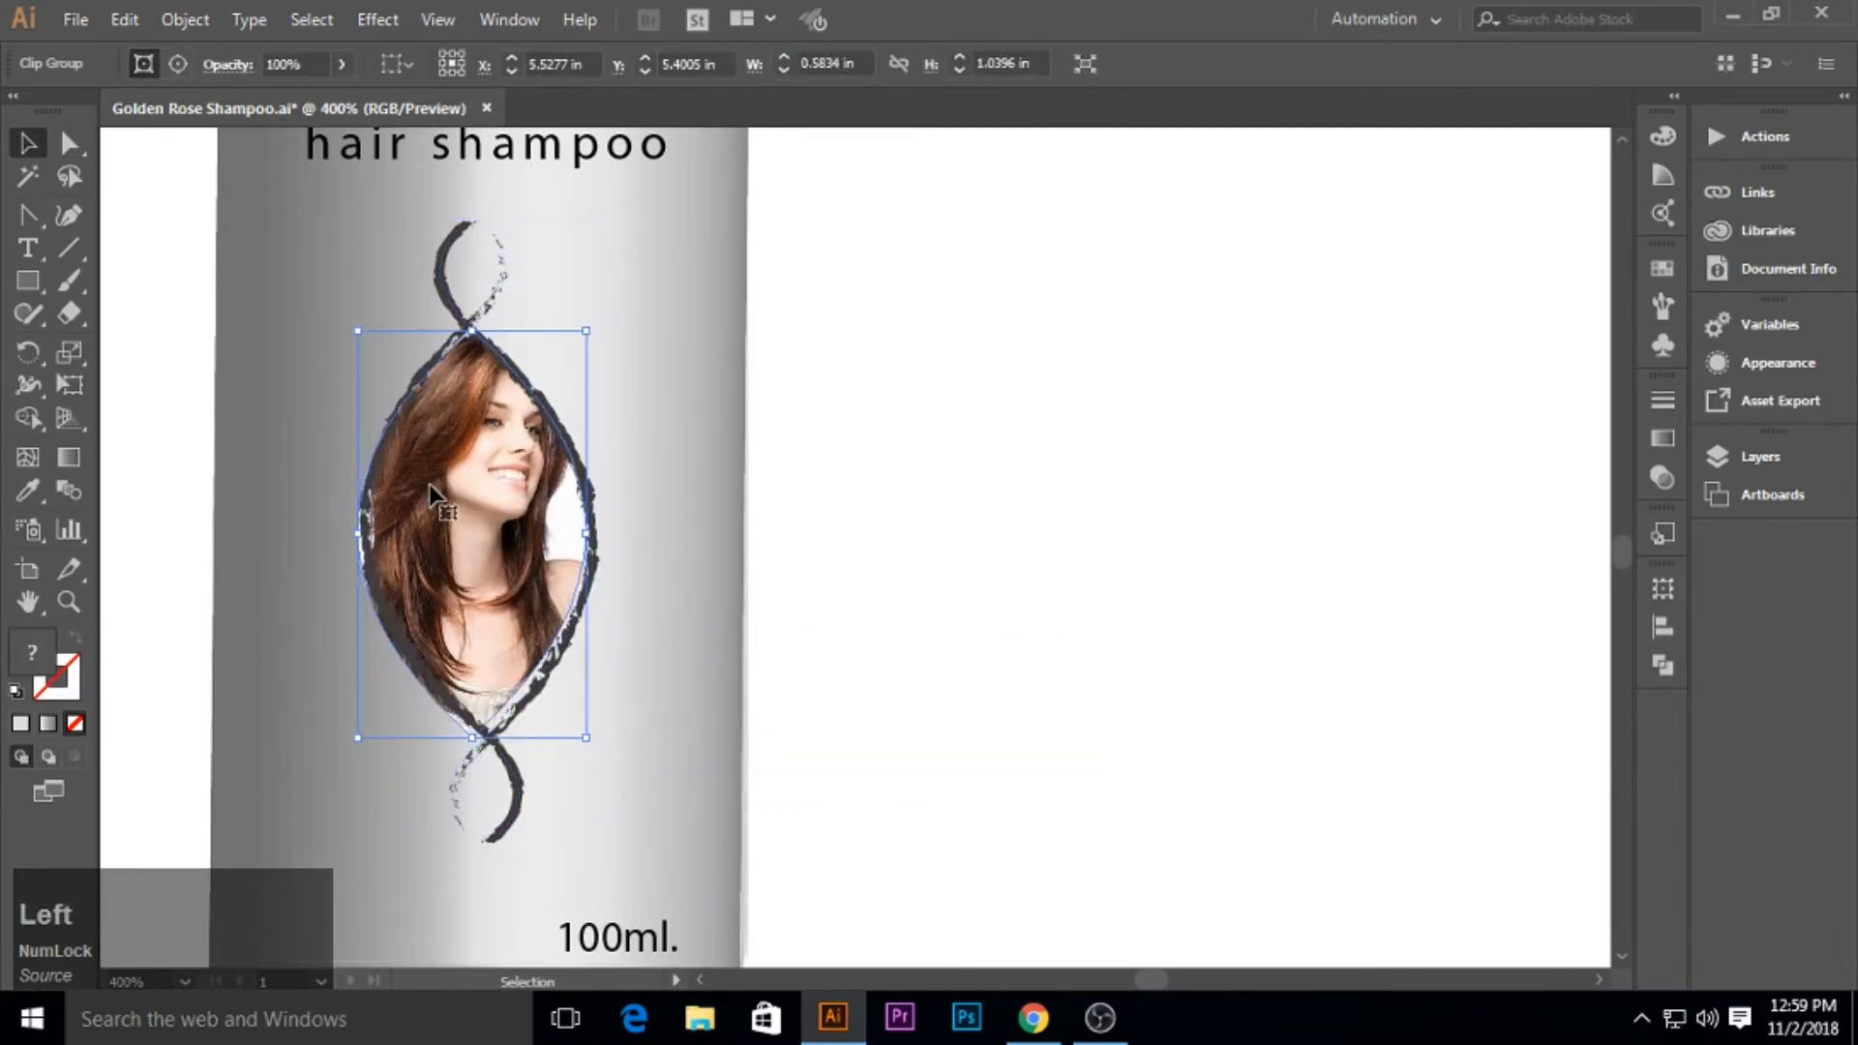
Rotate the clipped photo slightly counterclockwise and fine-tune its position inside the brushed frame.
key(Right)
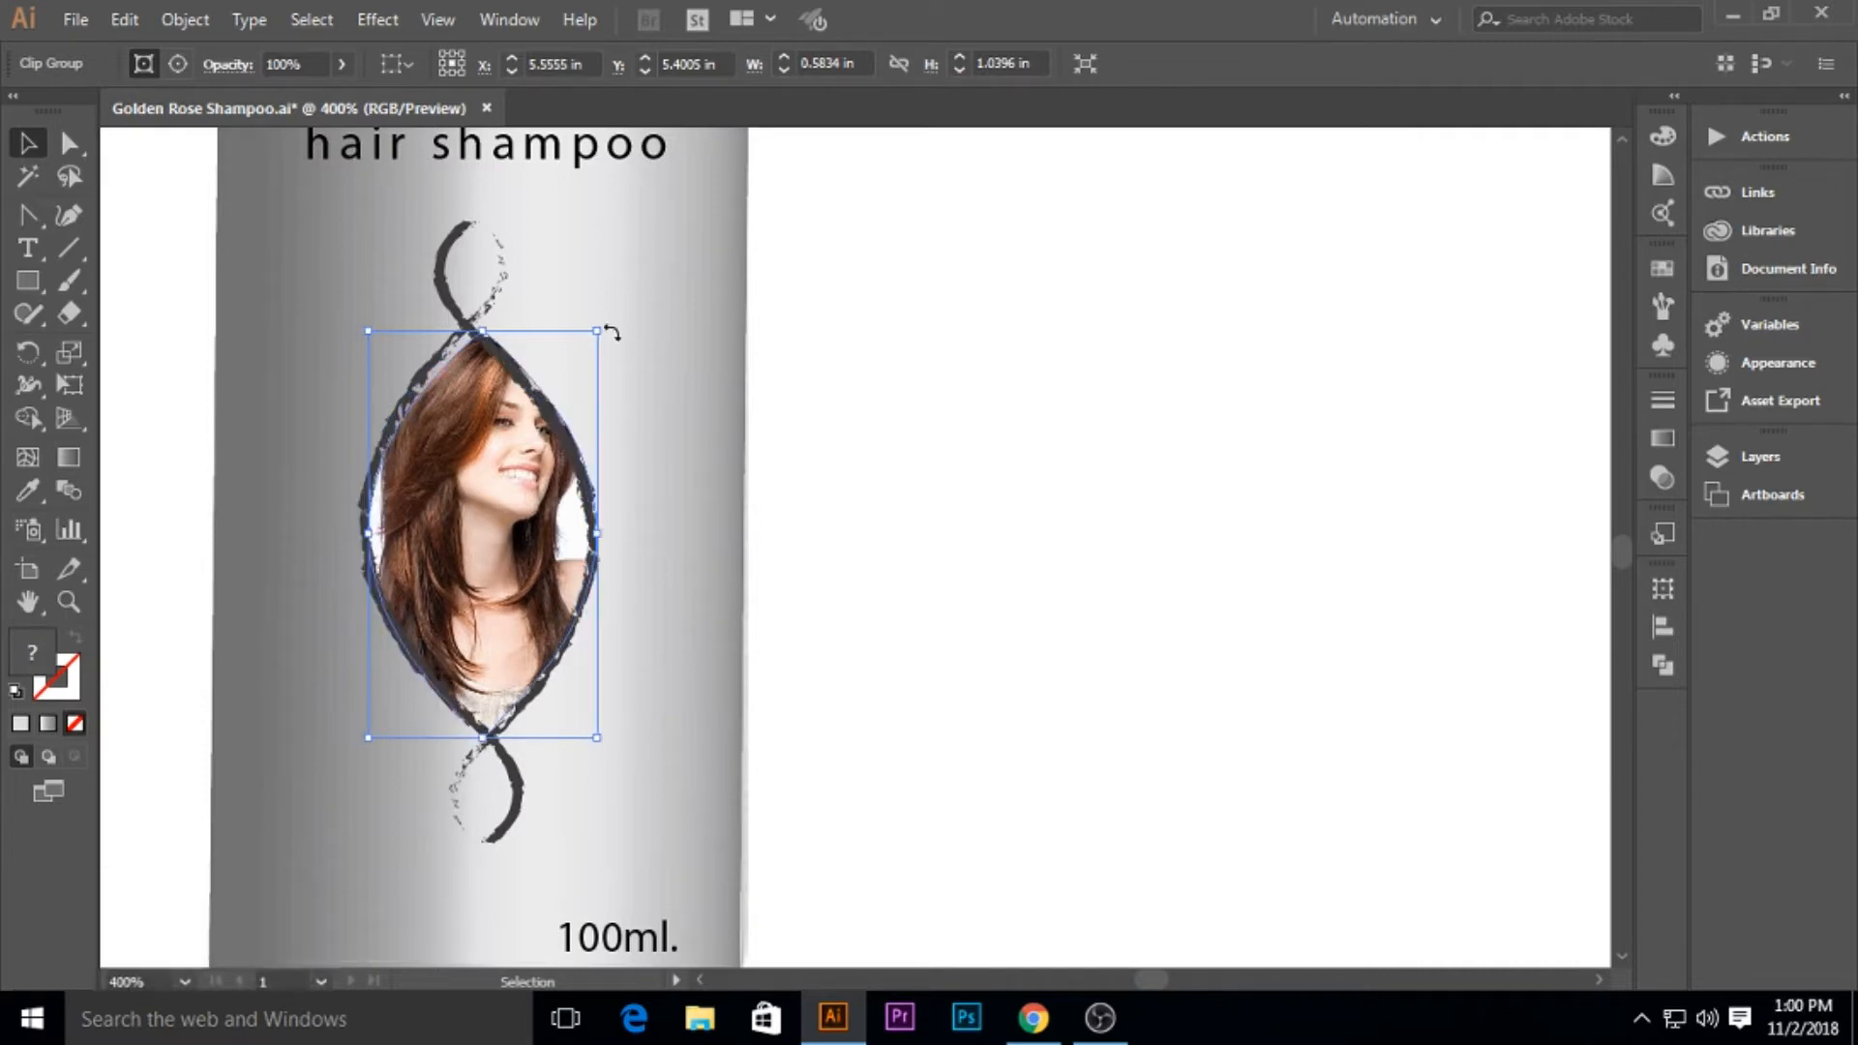
drag(610, 332, 610, 316)
click(985, 441)
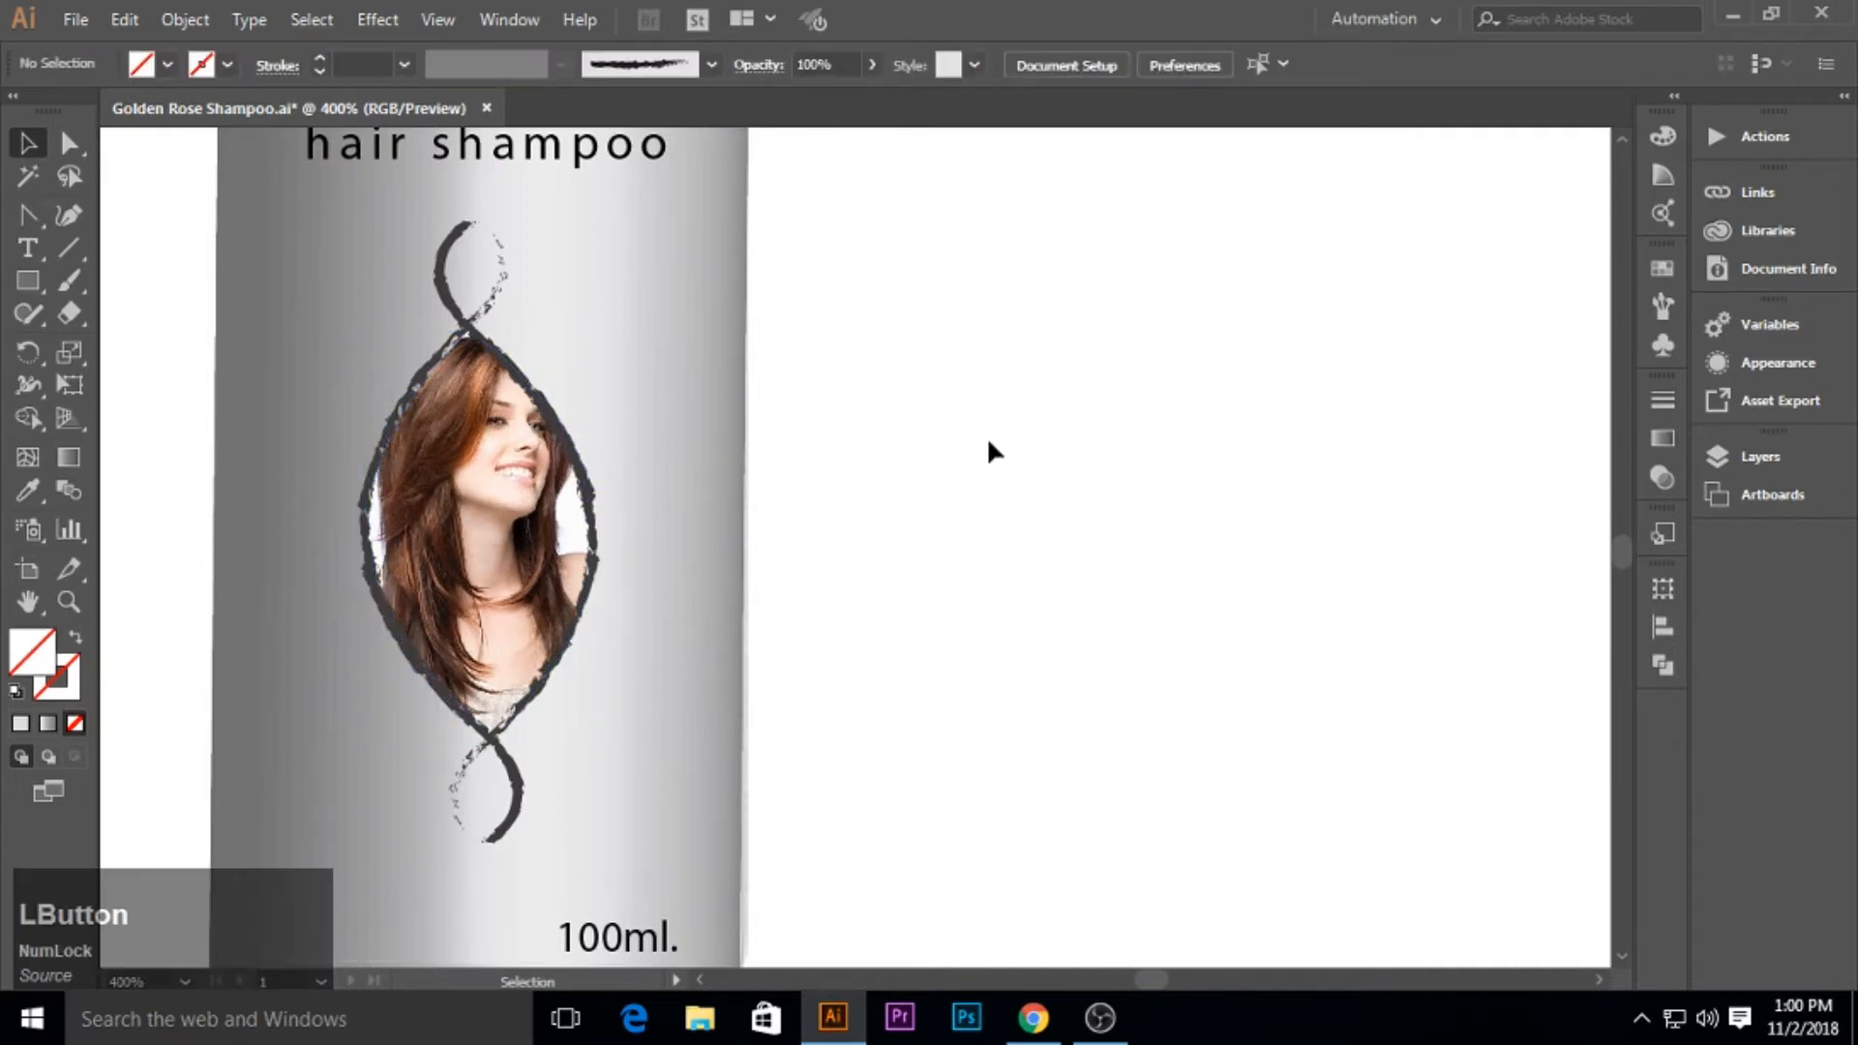
click(510, 496)
click(890, 590)
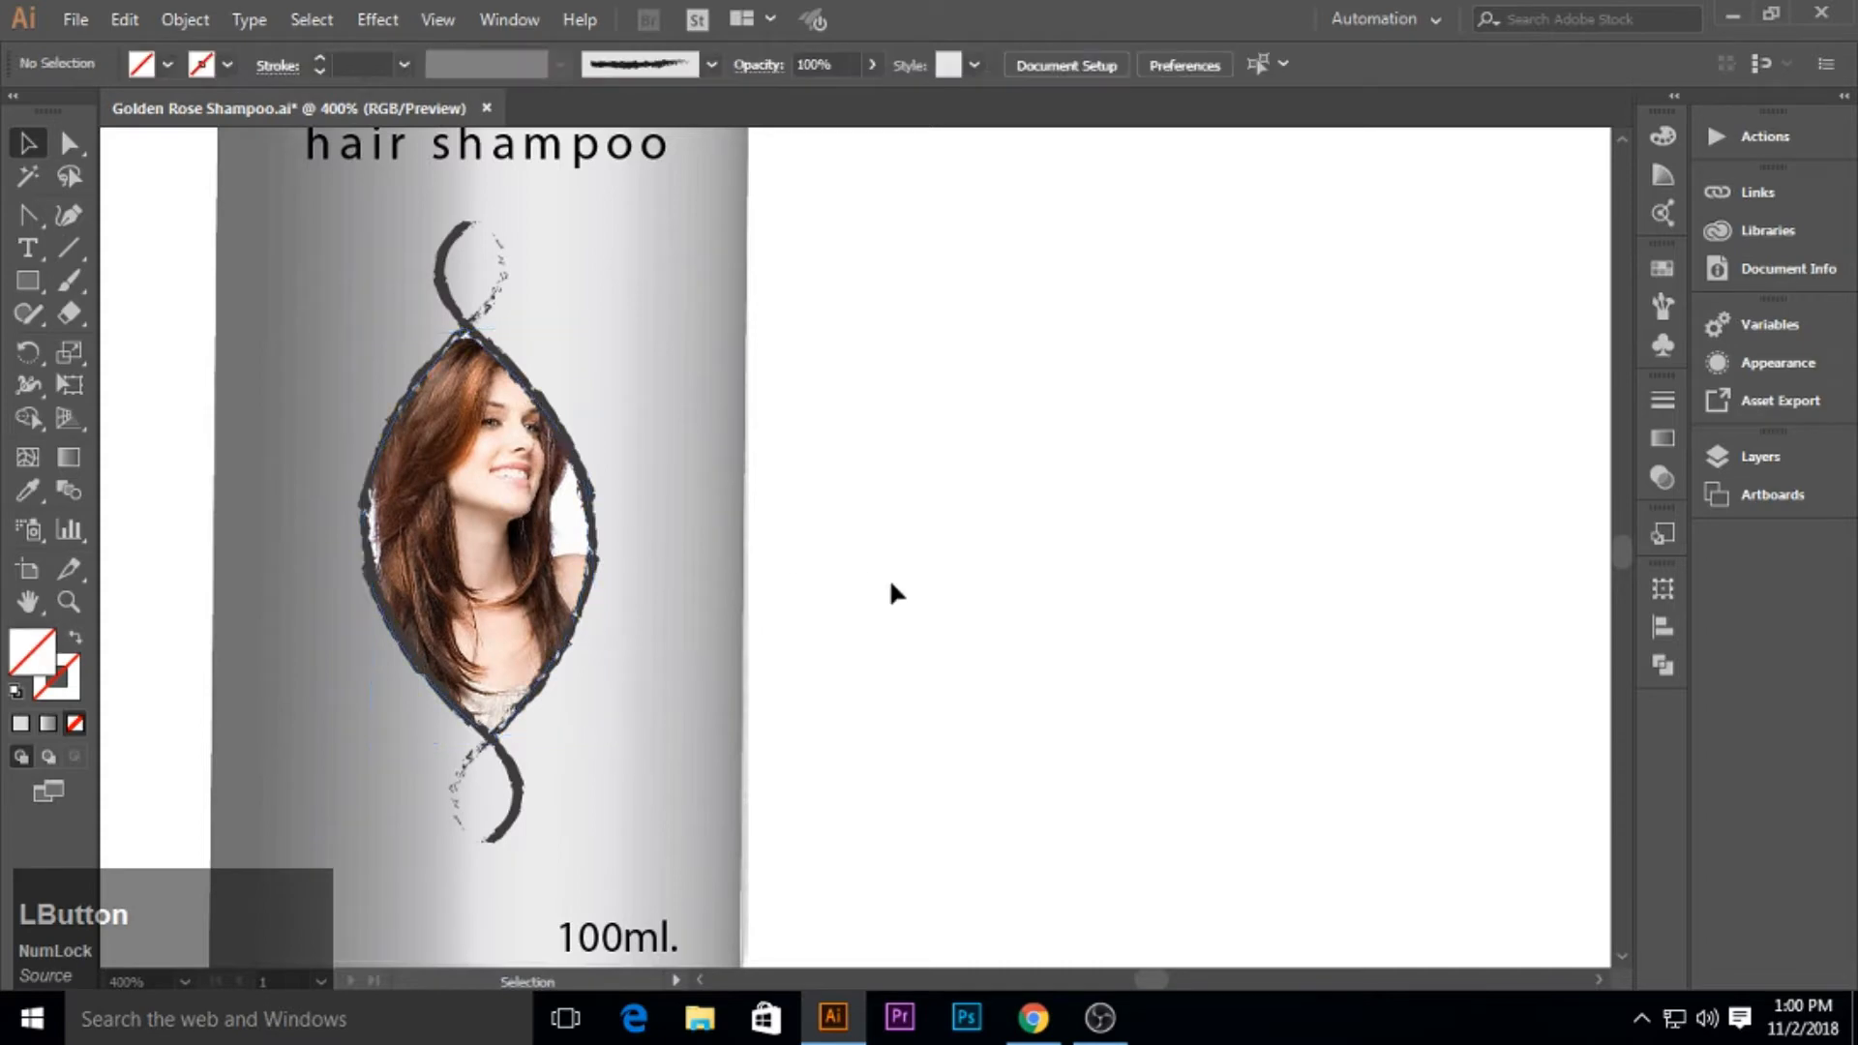
Group the two brushed curves with the clipped portrait photo.
click(515, 777)
shift+click(503, 722)
shift+click(473, 585)
right_click(477, 545)
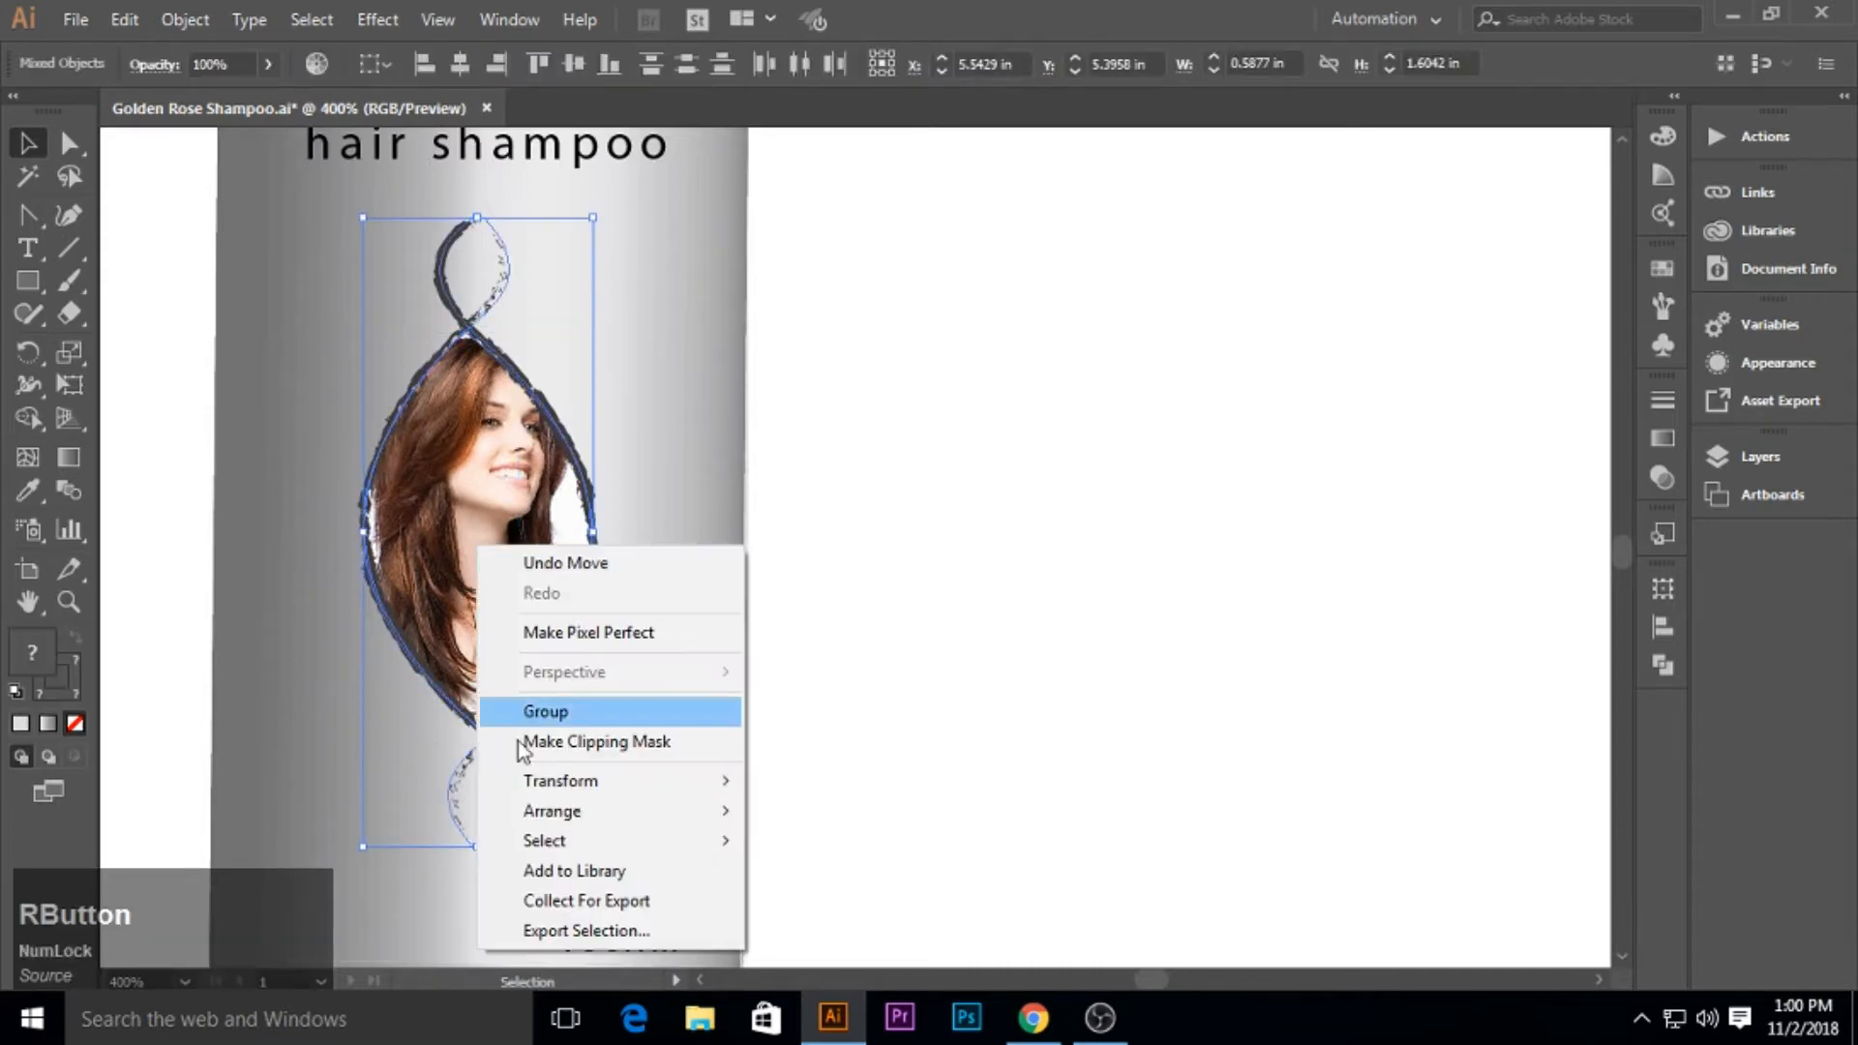
click(586, 716)
Rotate the portrait group counterclockwise so it tilts diagonally on the bottle, about 0.75 in wide and 1.68 in high.
scroll(639, 827, down, 1)
drag(643, 808, 786, 788)
drag(627, 777, 638, 795)
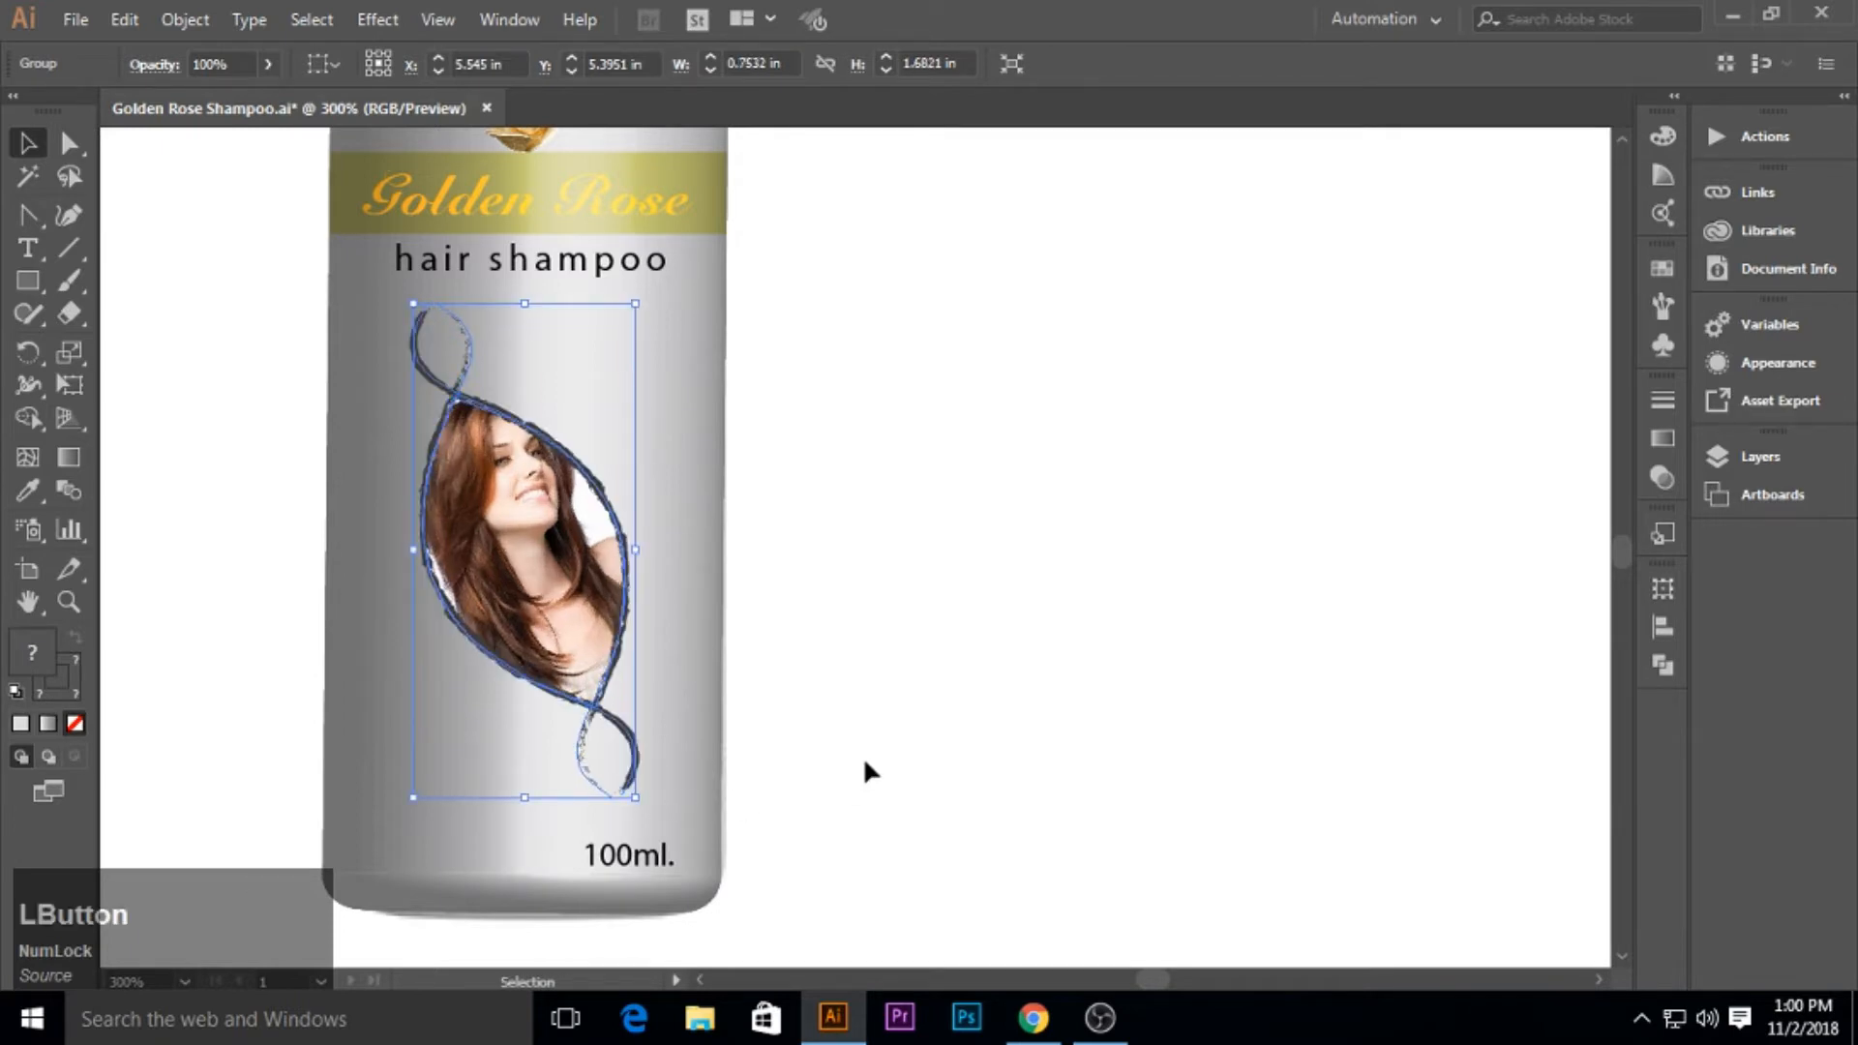
click(927, 670)
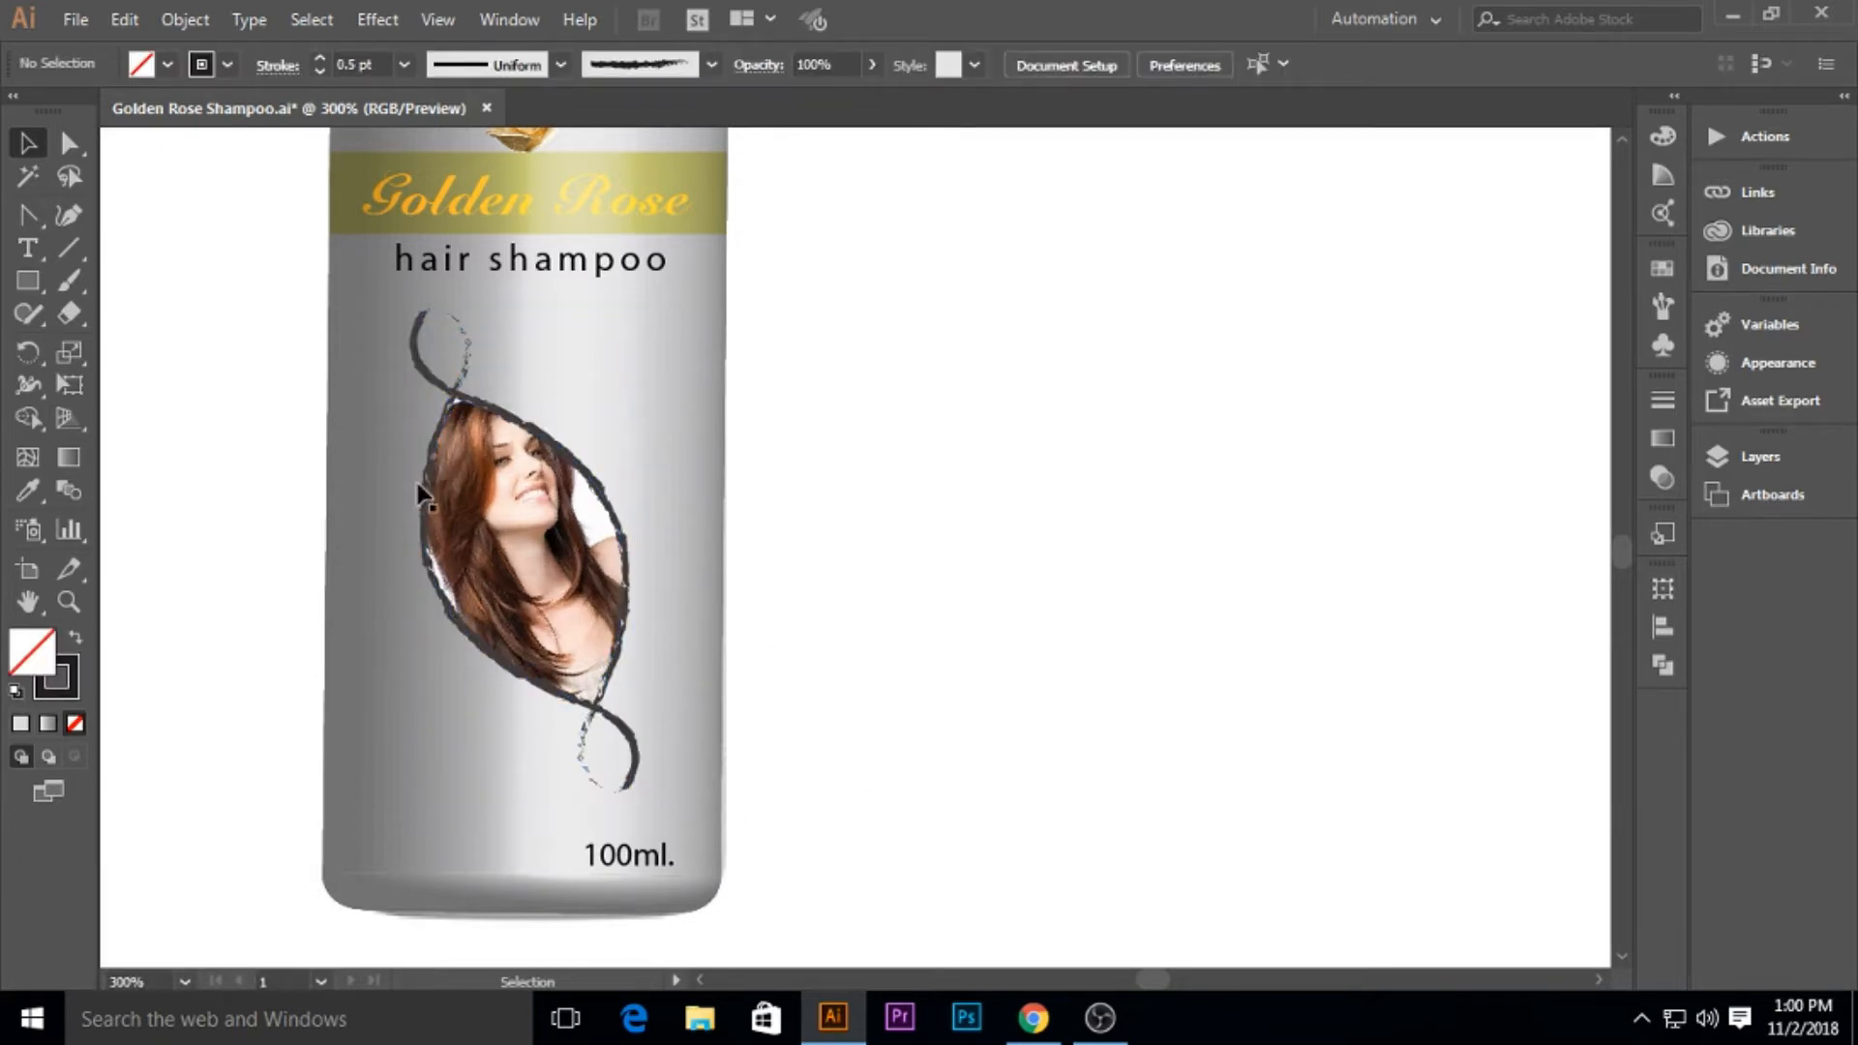
Move the rose, the Golden Rose label band and the hair shampoo text slightly up on the bottle.
scroll(589, 402, down, 1)
drag(783, 357, 890, 565)
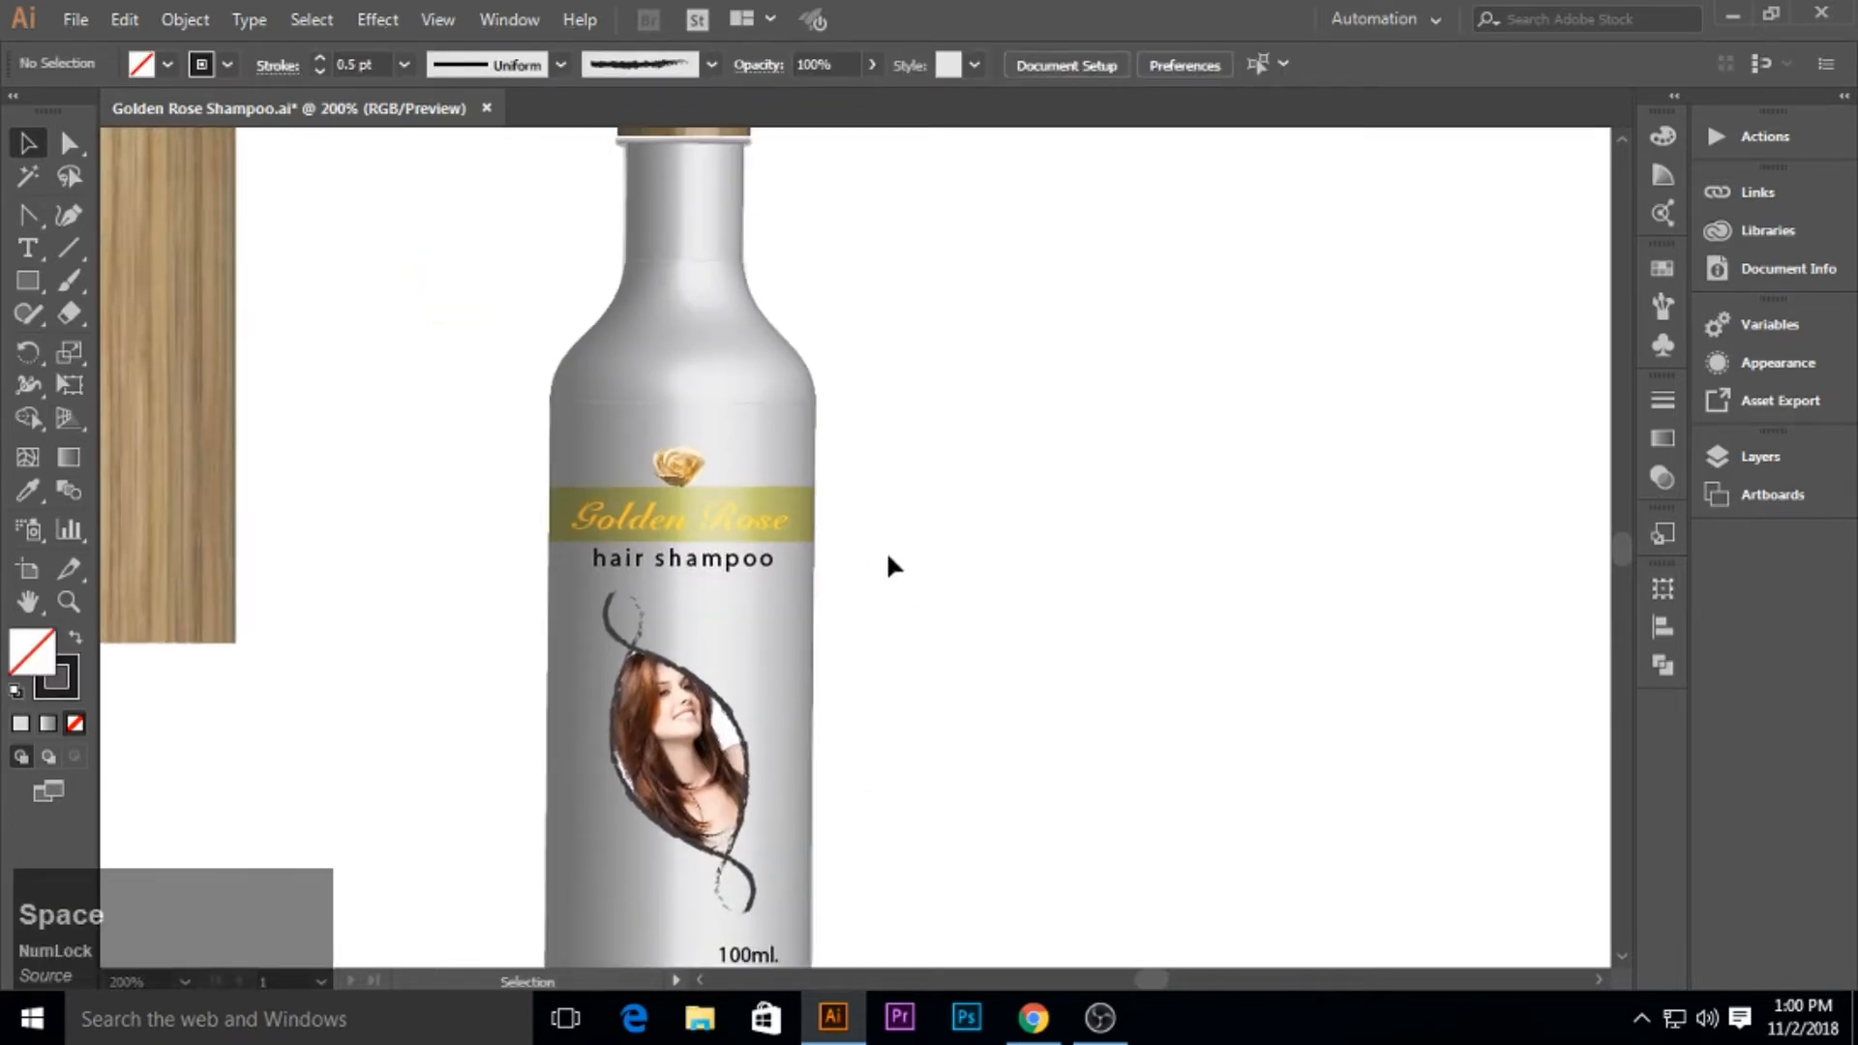
scroll(888, 563, down, 1)
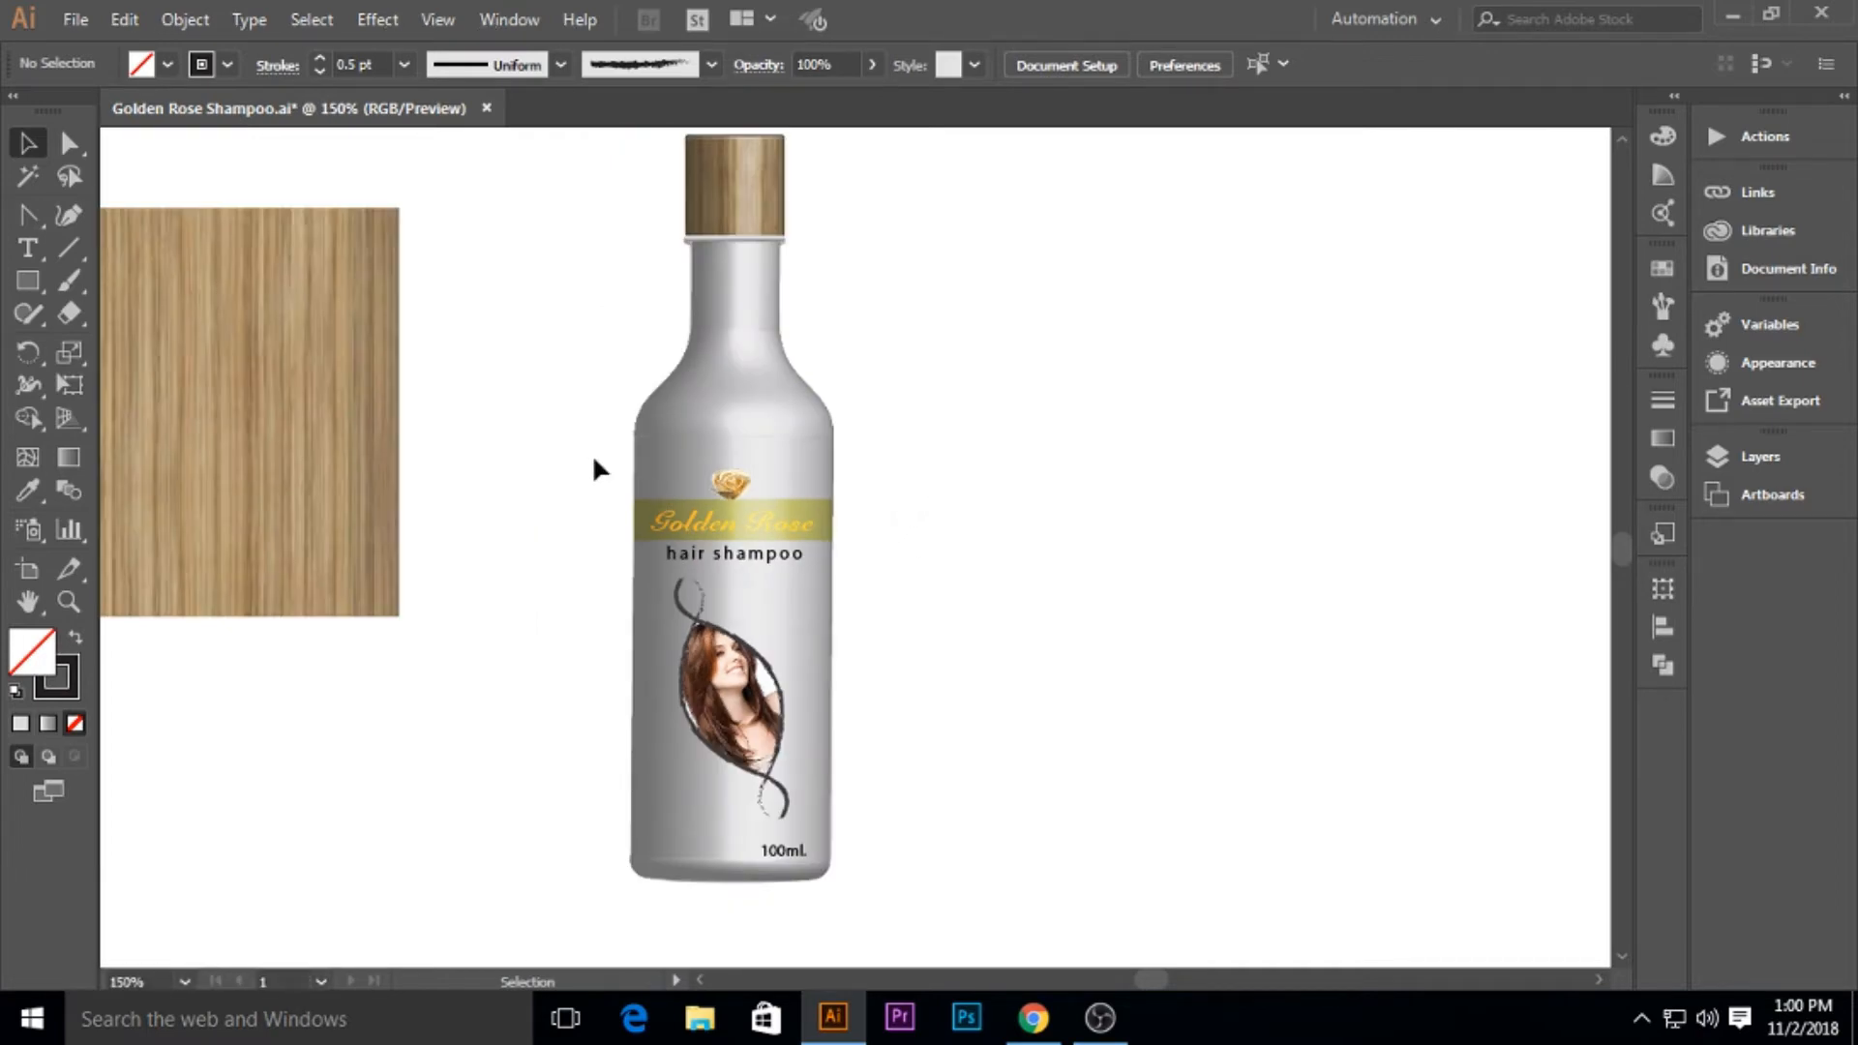
drag(595, 465, 862, 561)
key(Up)
key(Up)
key(Up)
key(Up)
key(Up)
key(Up)
key(Up)
key(Up)
key(Up)
key(Up)
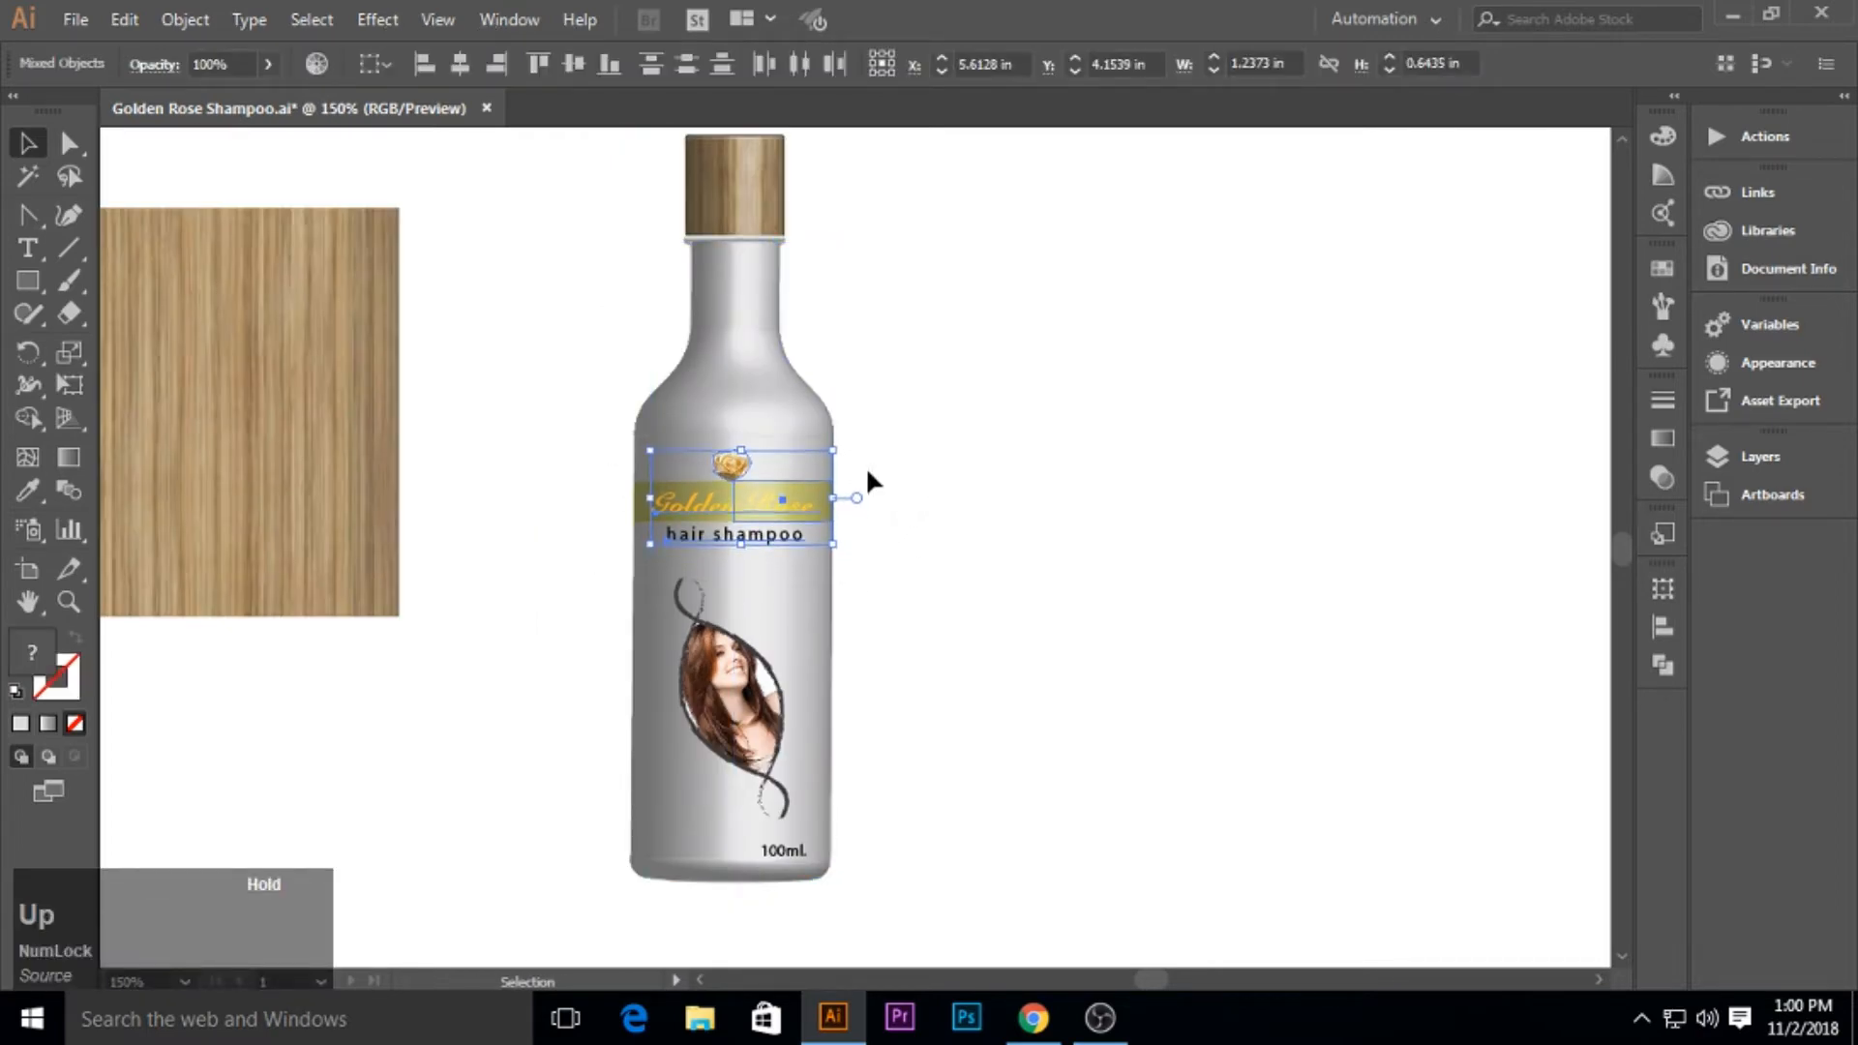
key(Up)
key(Up)
click(969, 607)
Enlarge the tilted portrait group to about 0.89 by 2 in and nudge it slightly up and left.
click(749, 716)
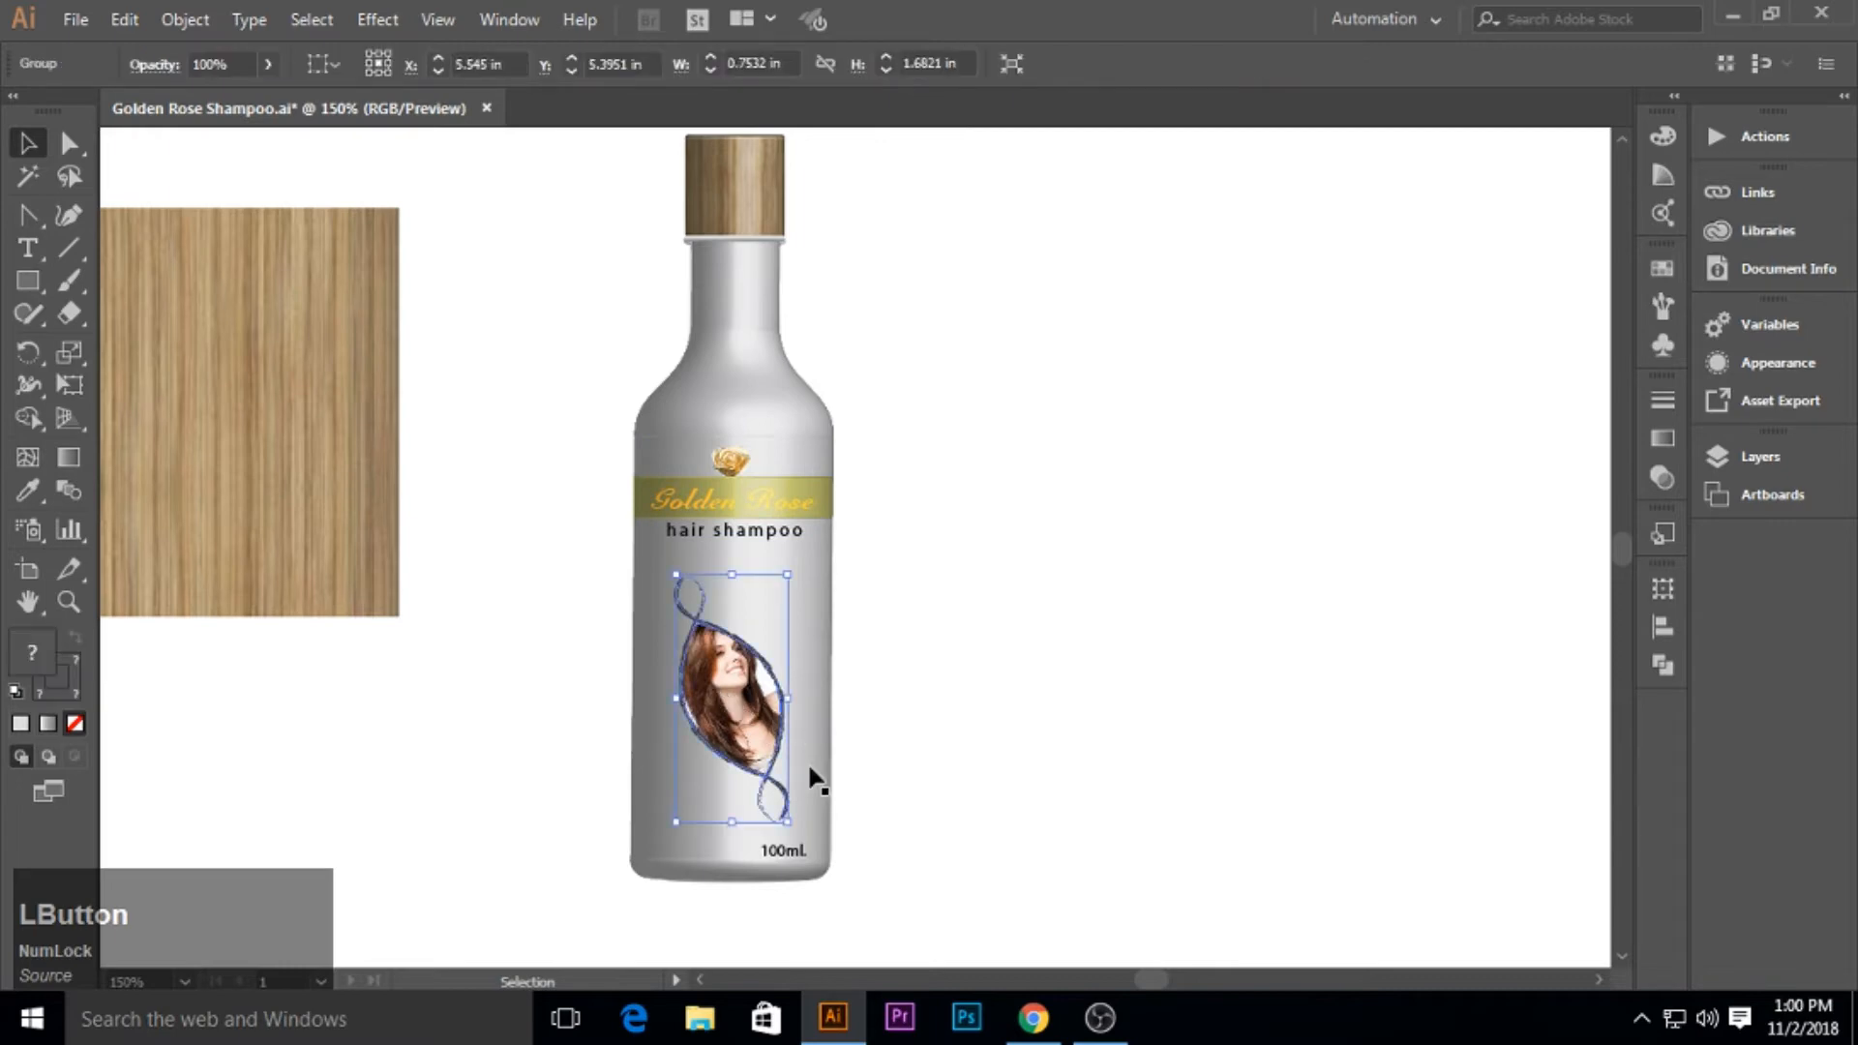
drag(786, 823, 797, 845)
click(971, 794)
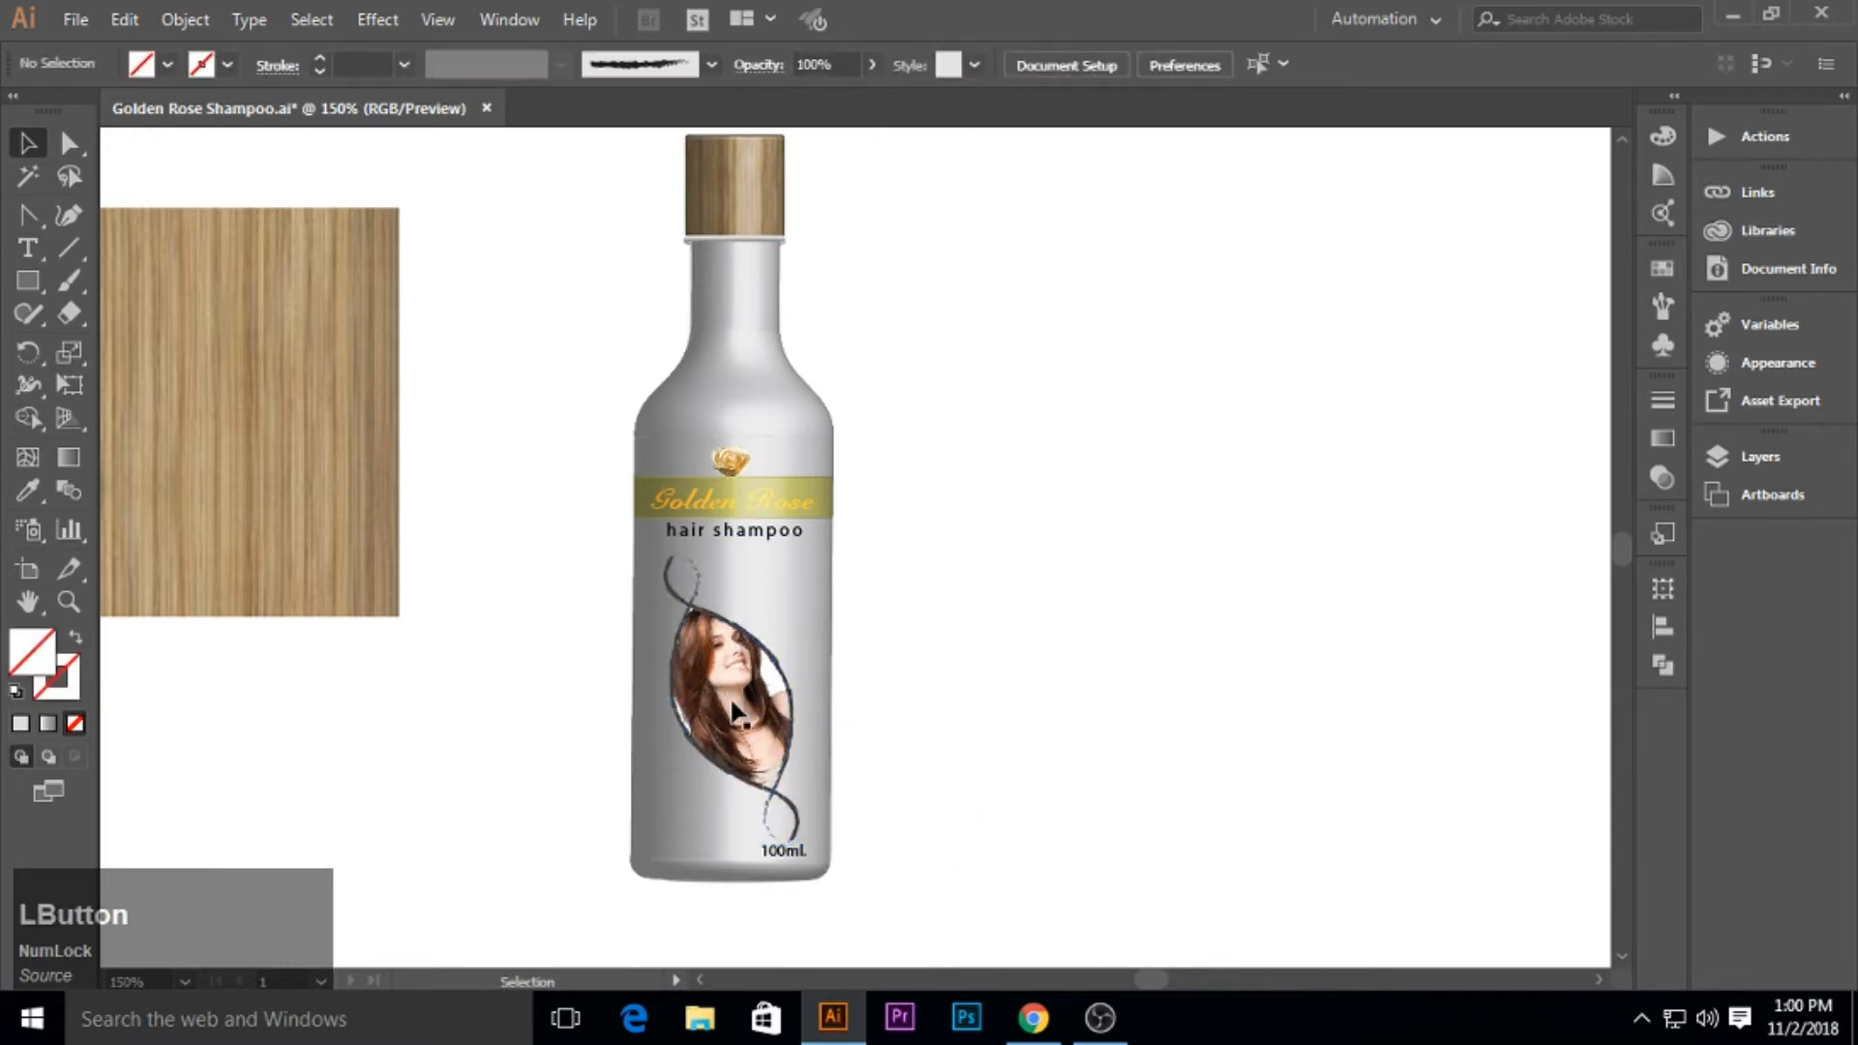
click(735, 711)
key(Up)
key(Up)
key(Left)
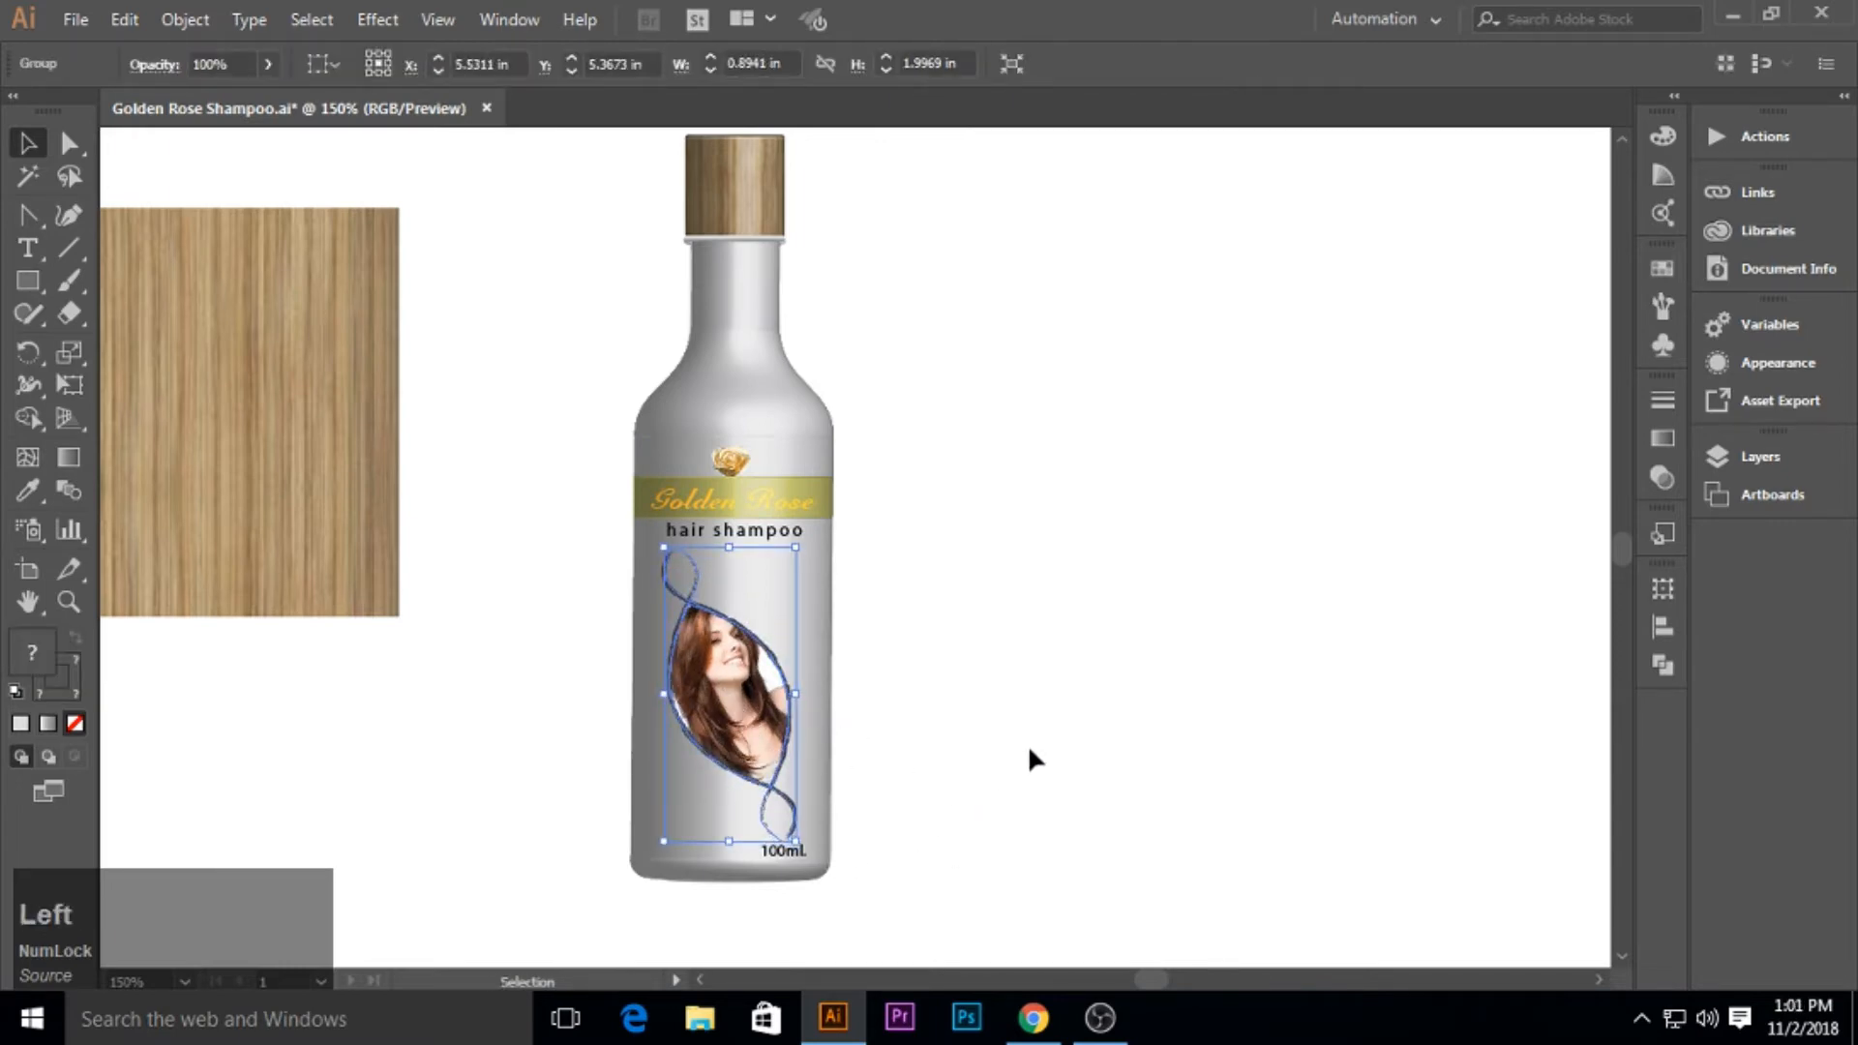
click(1031, 753)
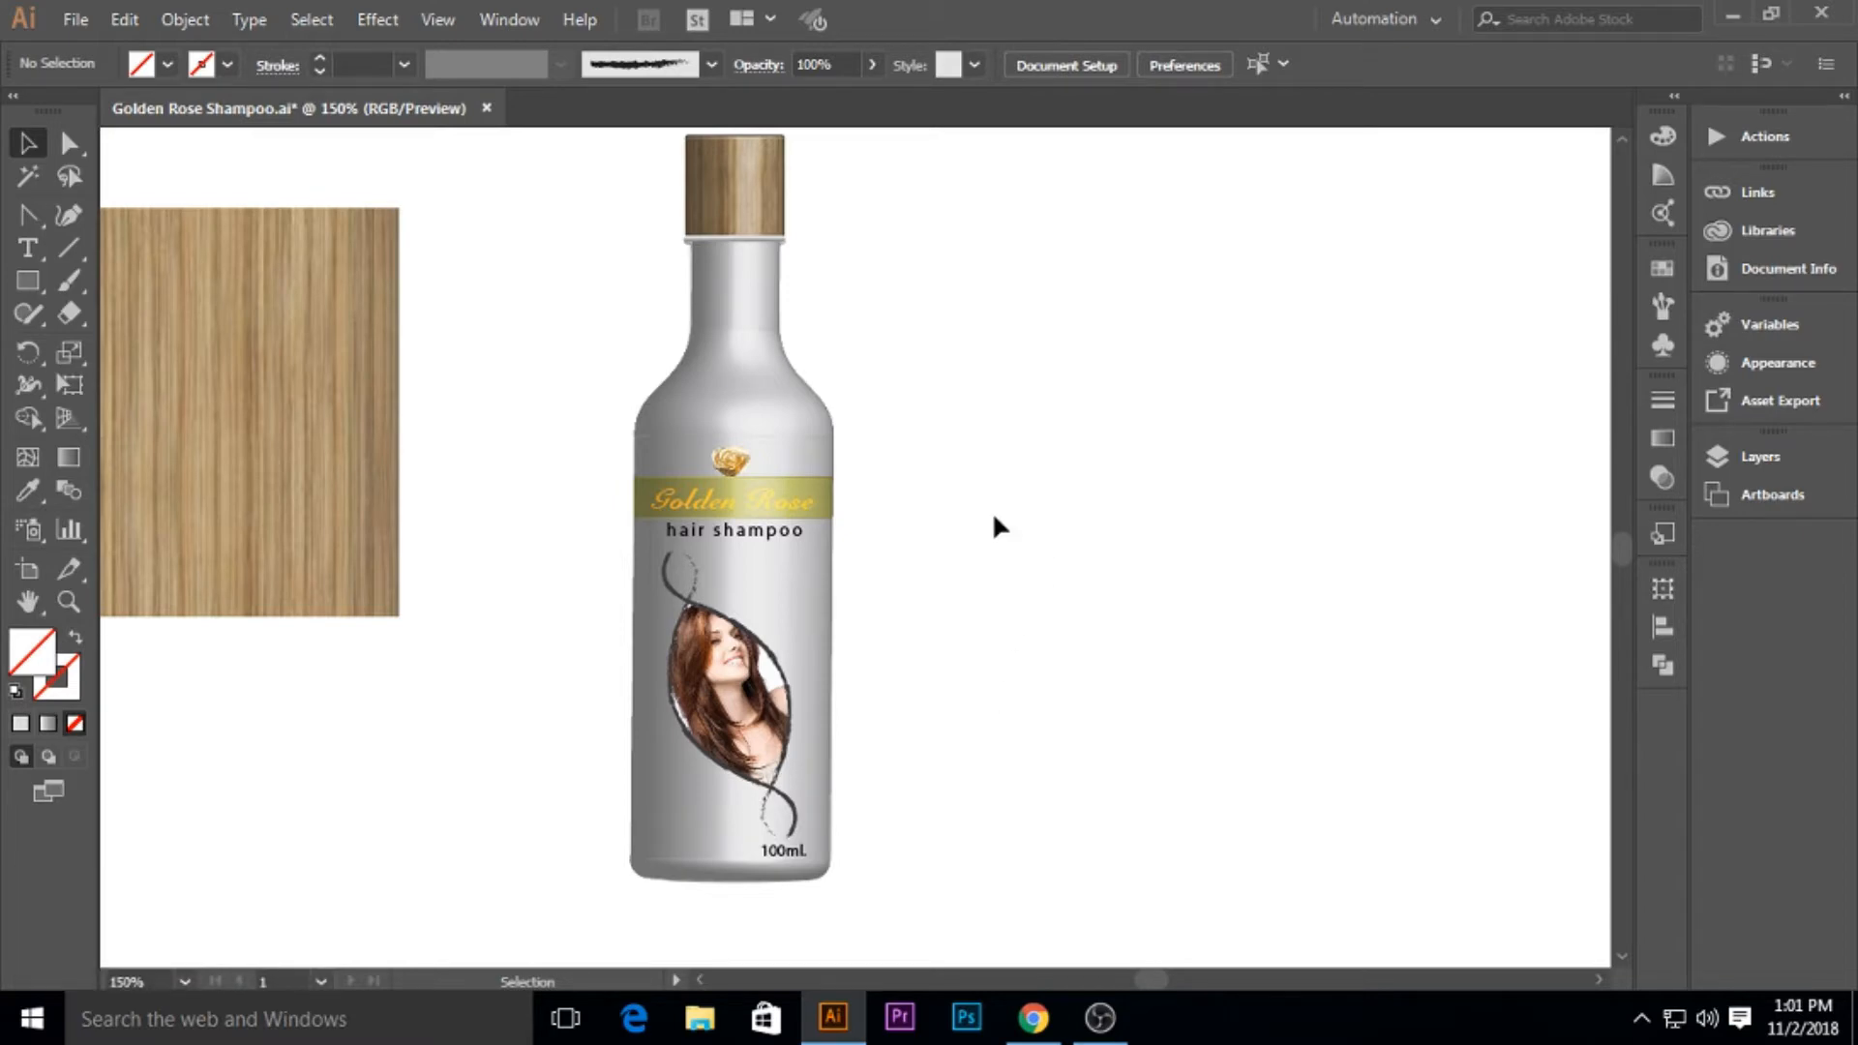
Try to reshape the lower corner anchor of the path forming the right half of the bottle.
click(707, 881)
click(65, 142)
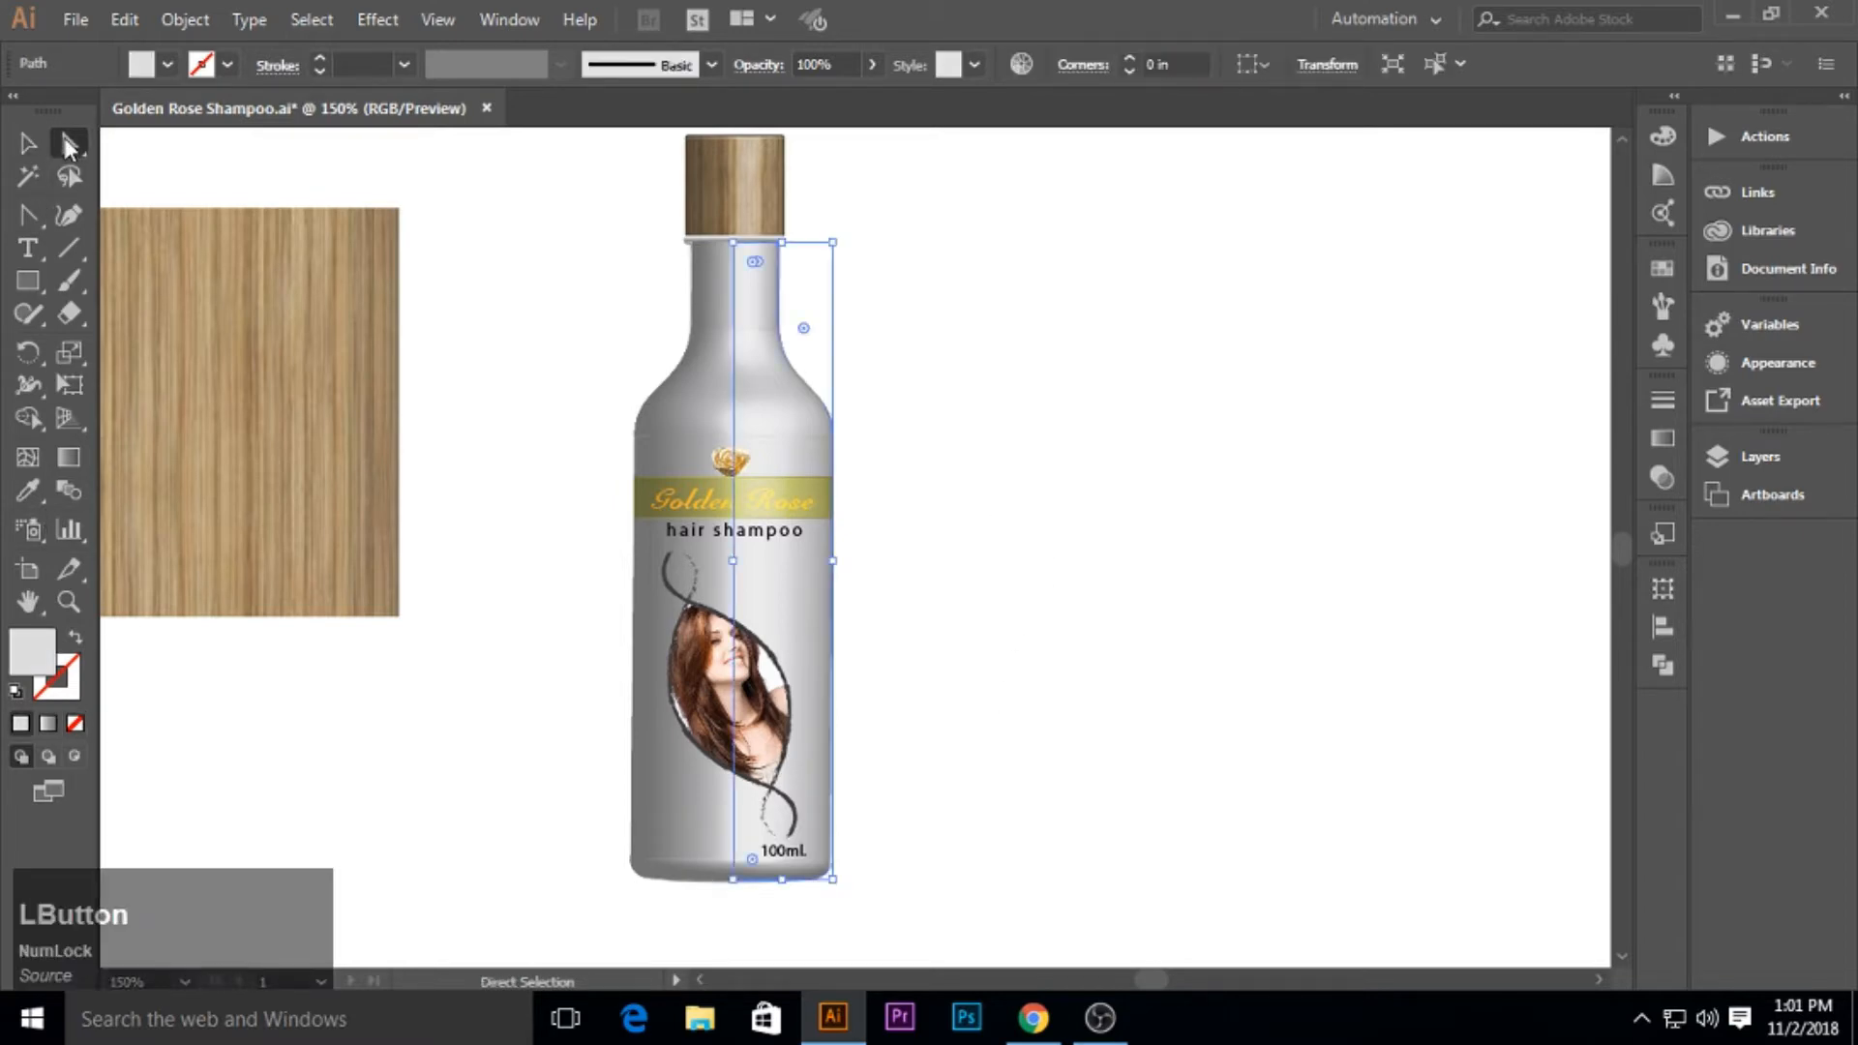
scroll(827, 874, up, 2)
drag(798, 886, 811, 848)
key(ctrl+z)
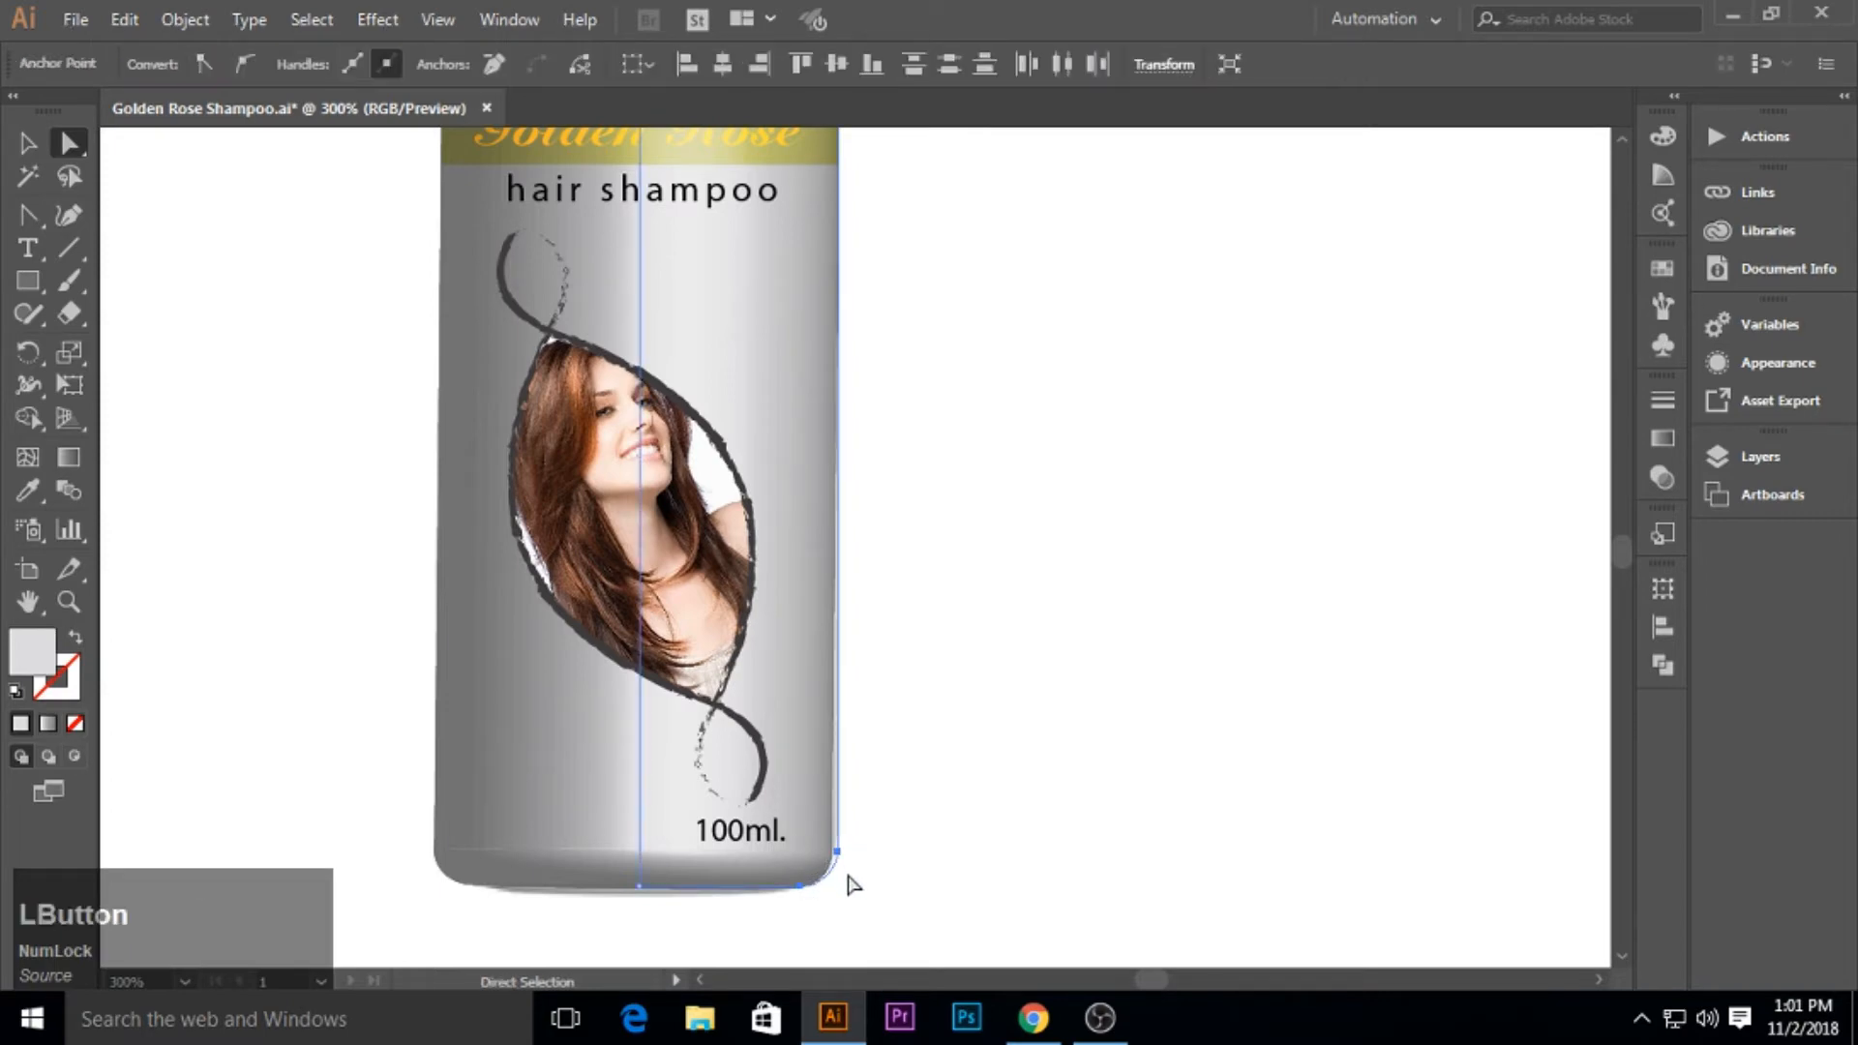
click(895, 864)
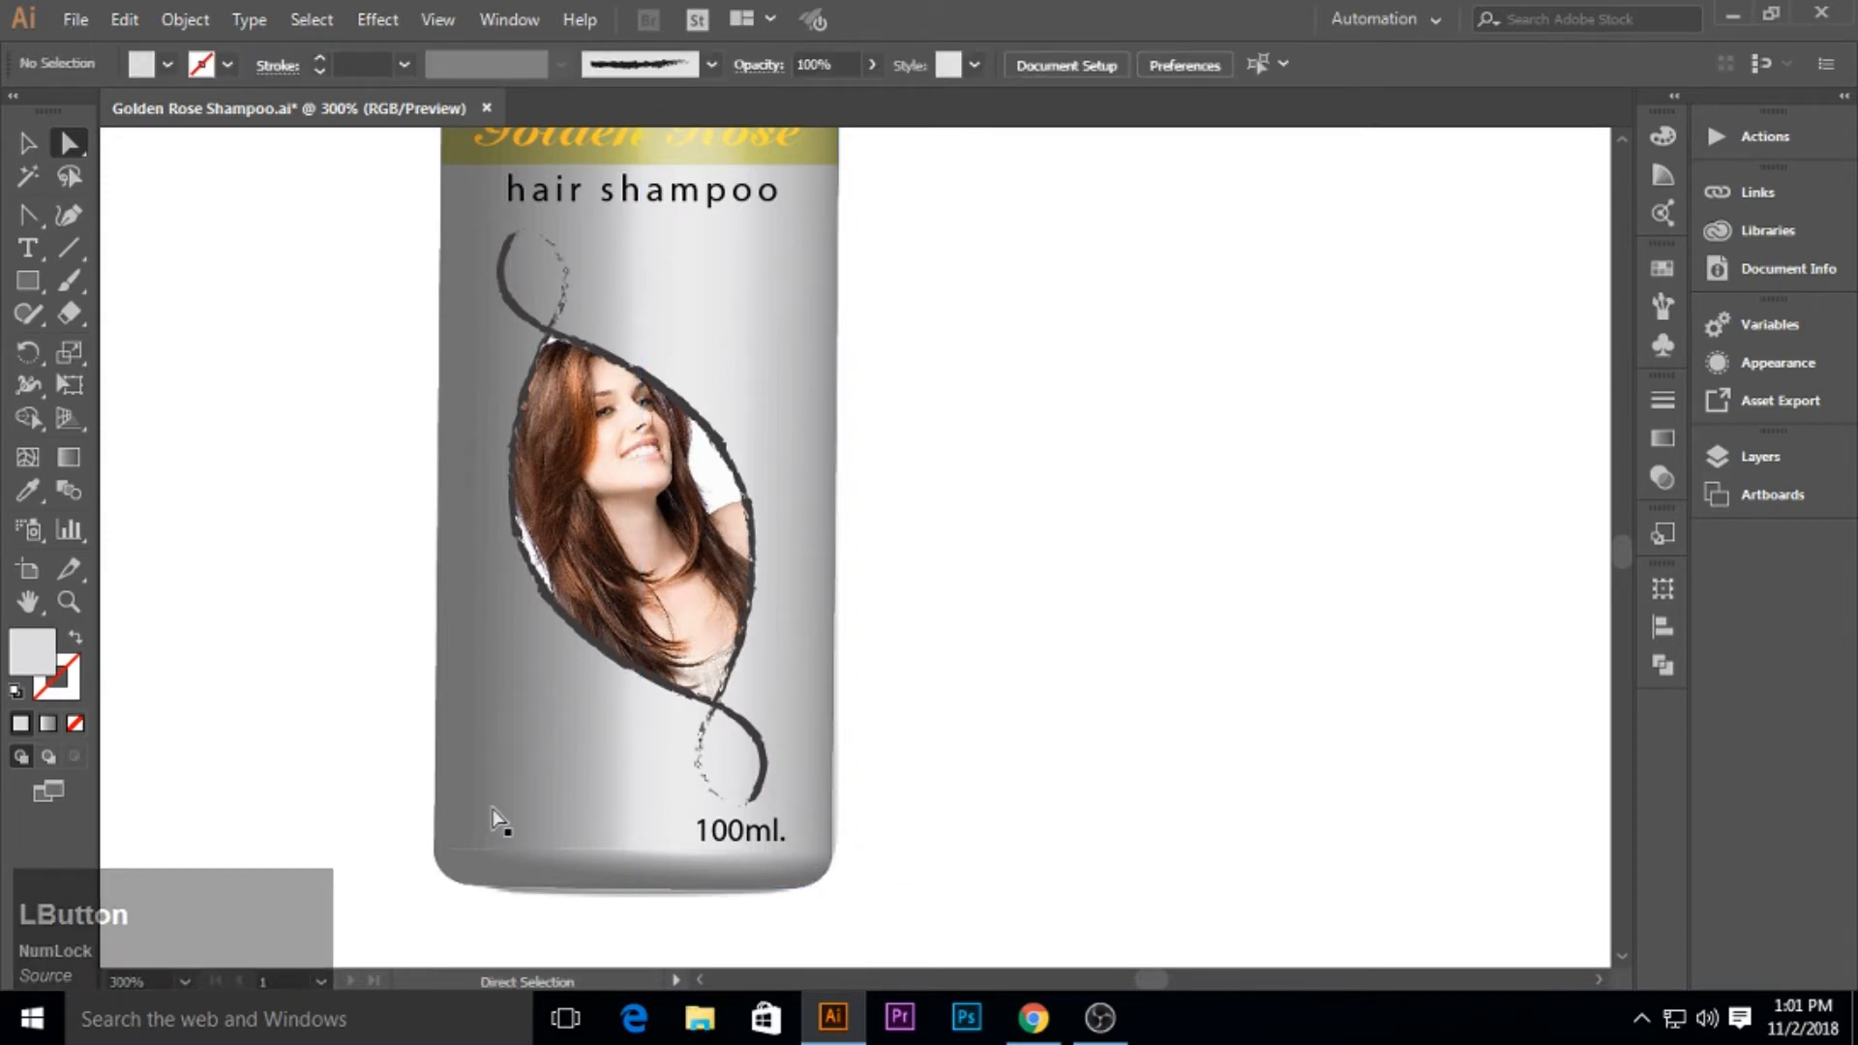
scroll(979, 486, up, 1)
scroll(979, 485, up, 1)
scroll(996, 454, down, 2)
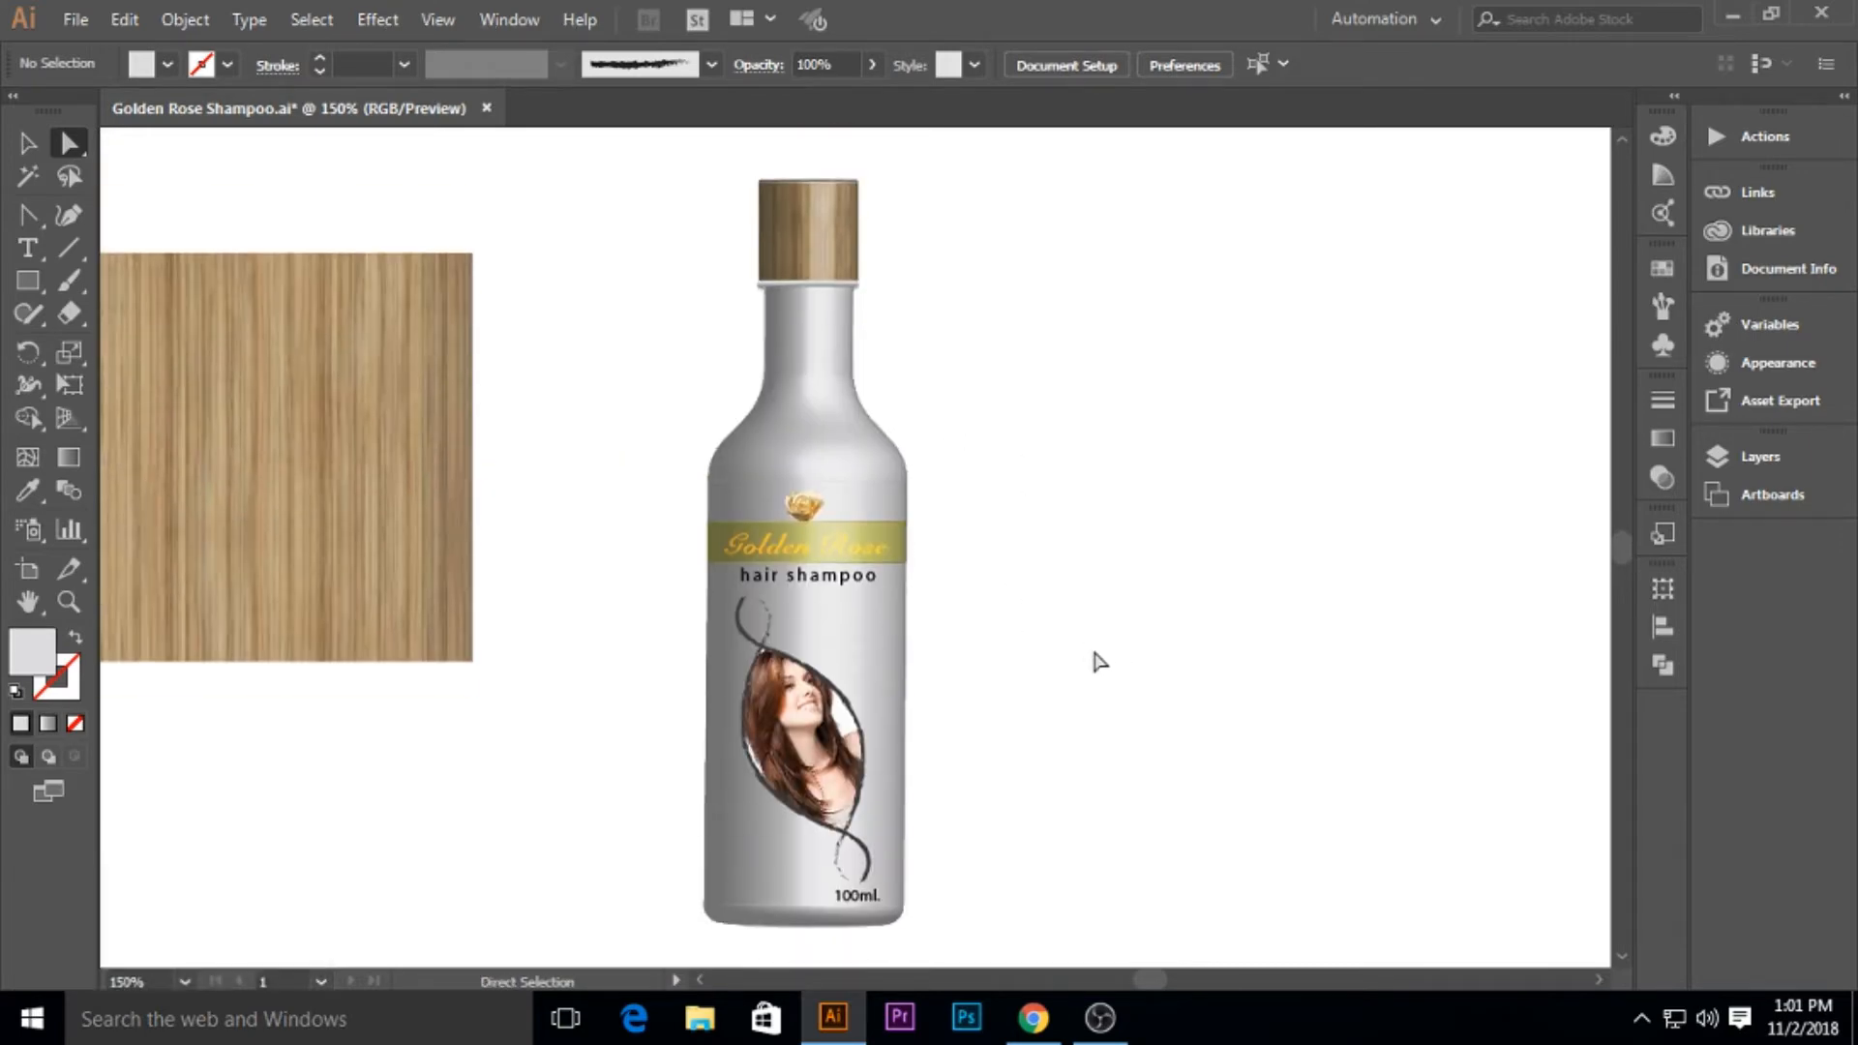
Draw an arc with the Pen tool along the upper right side of the portrait frame.
key(space)
drag(1277, 643, 1149, 630)
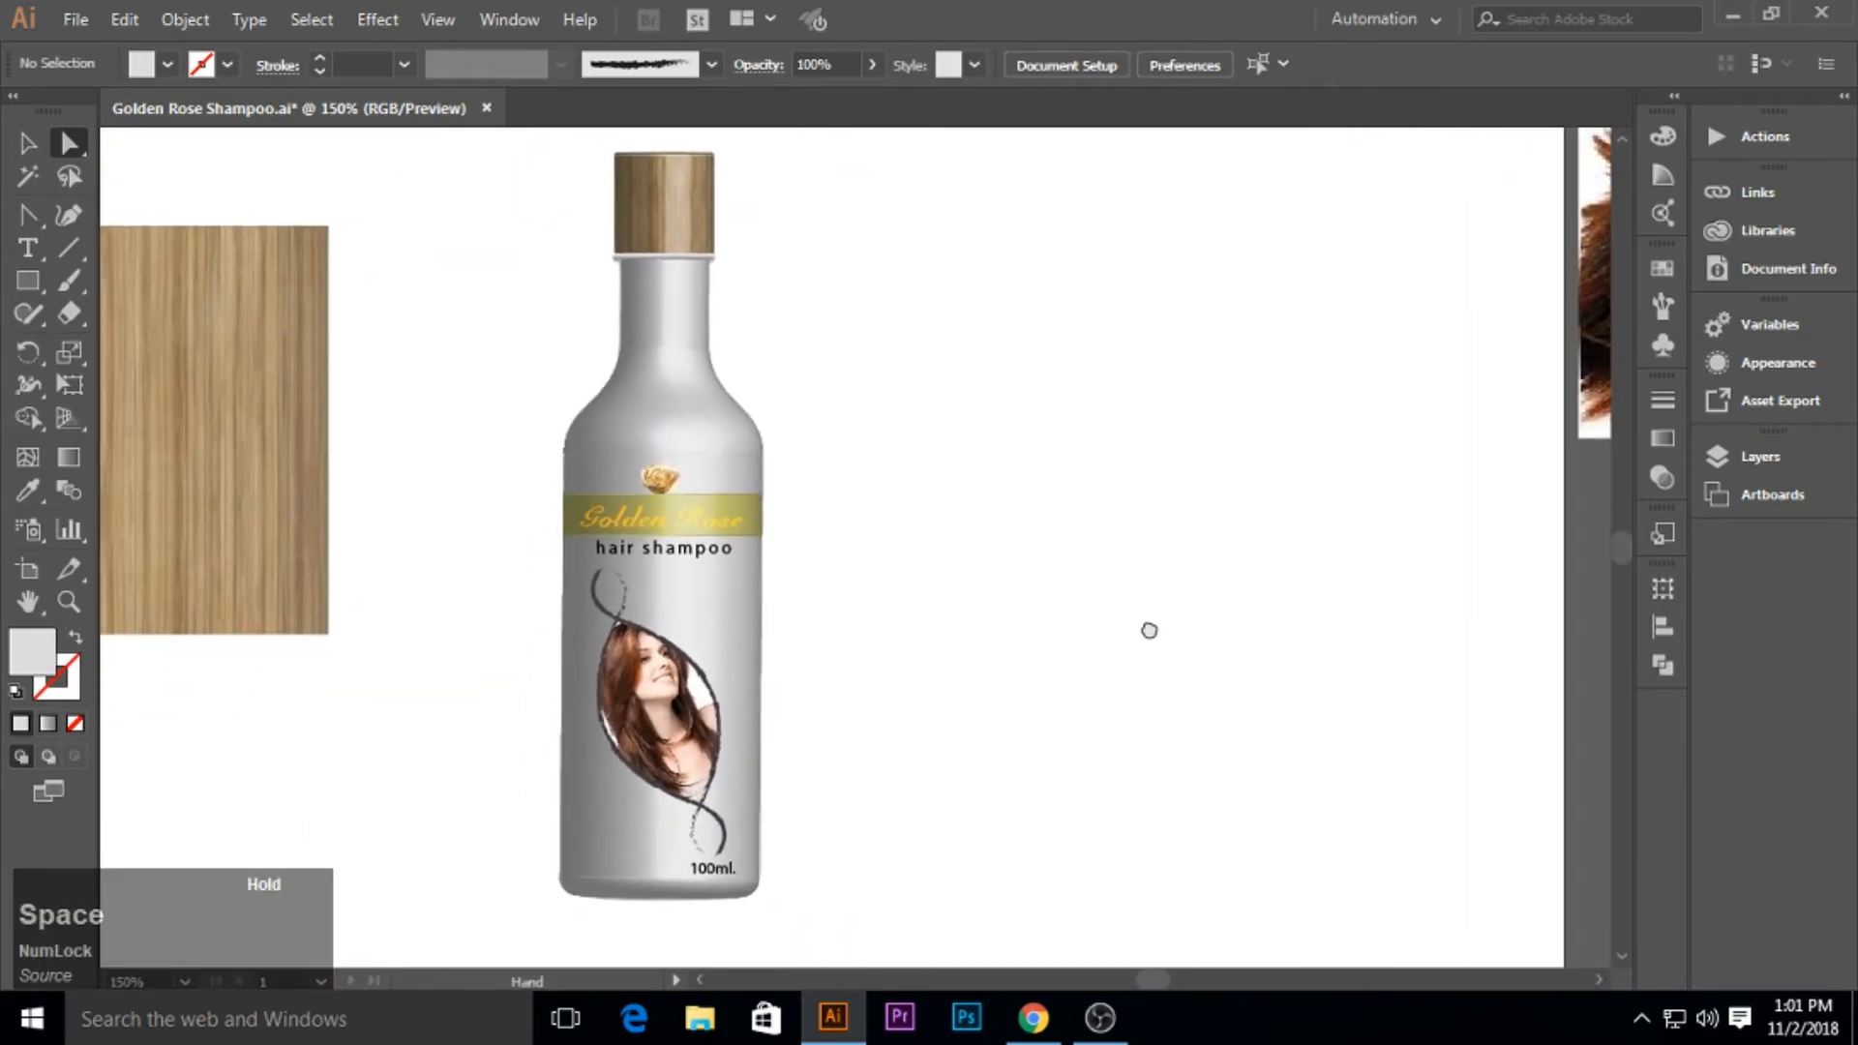
click(26, 218)
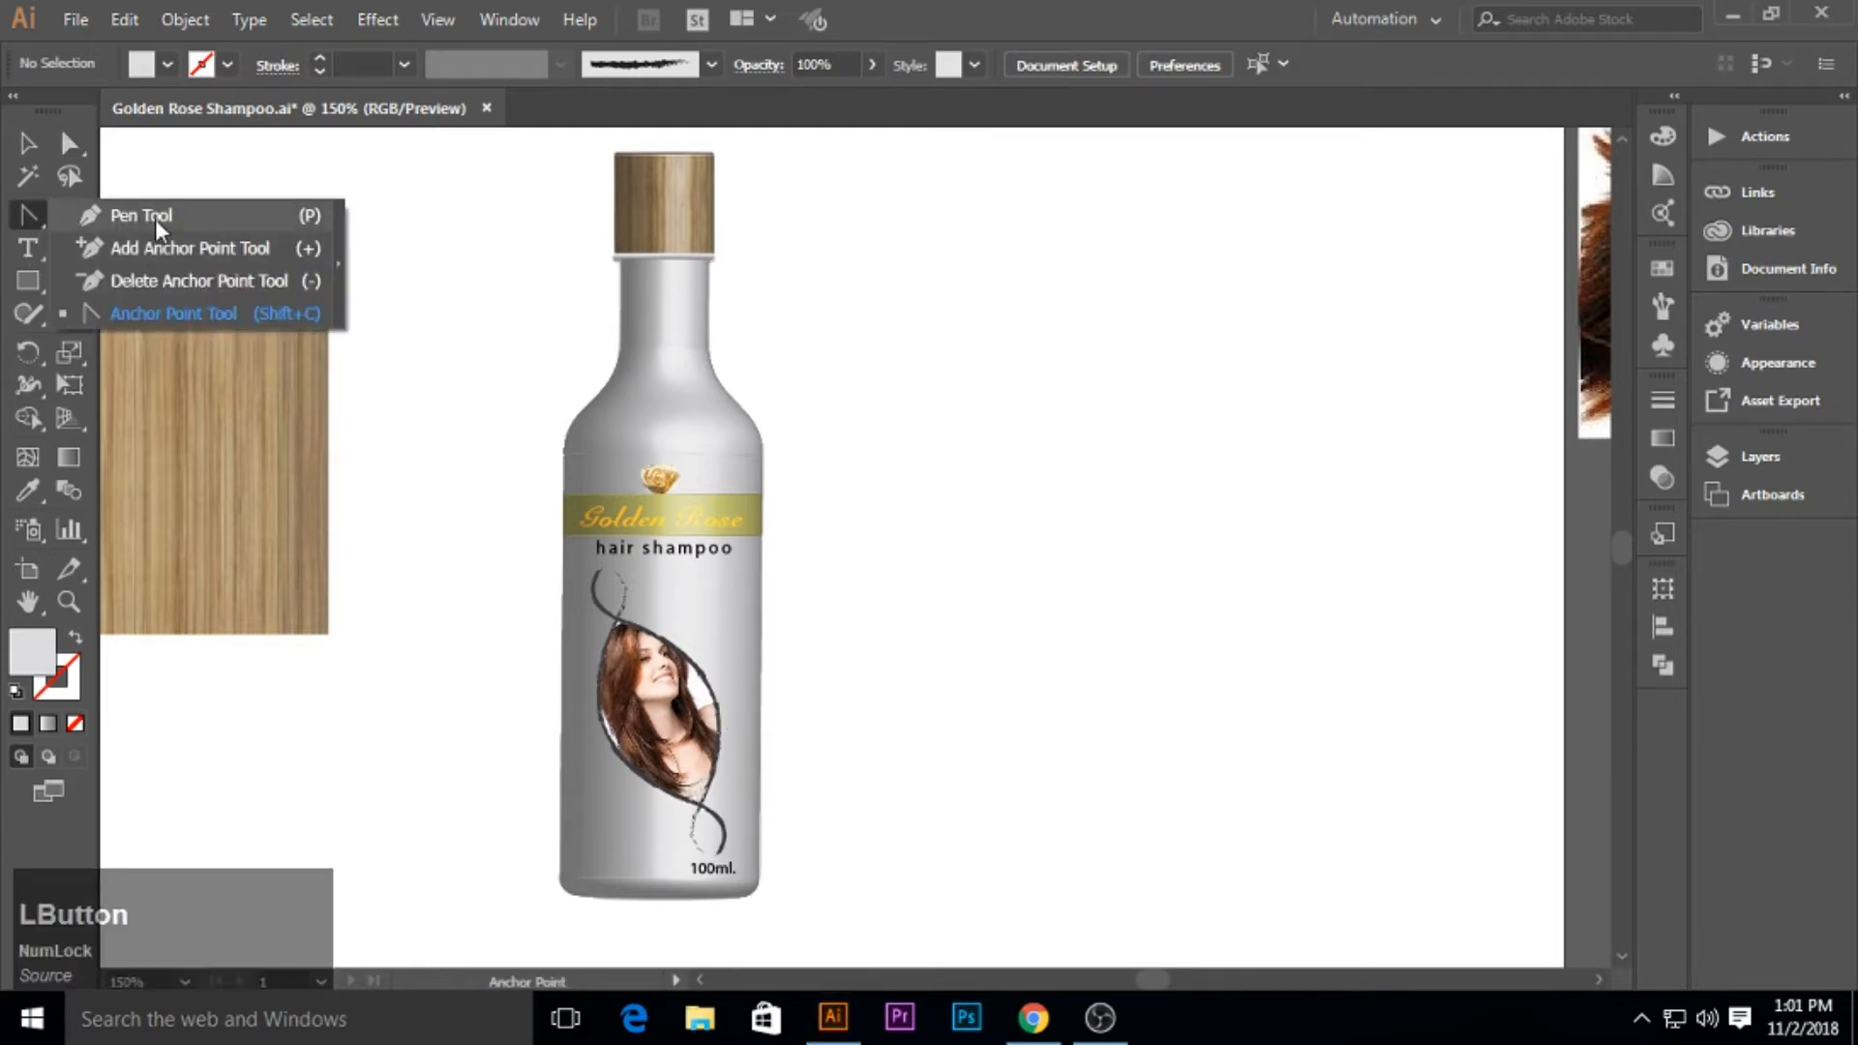
click(155, 219)
click(662, 608)
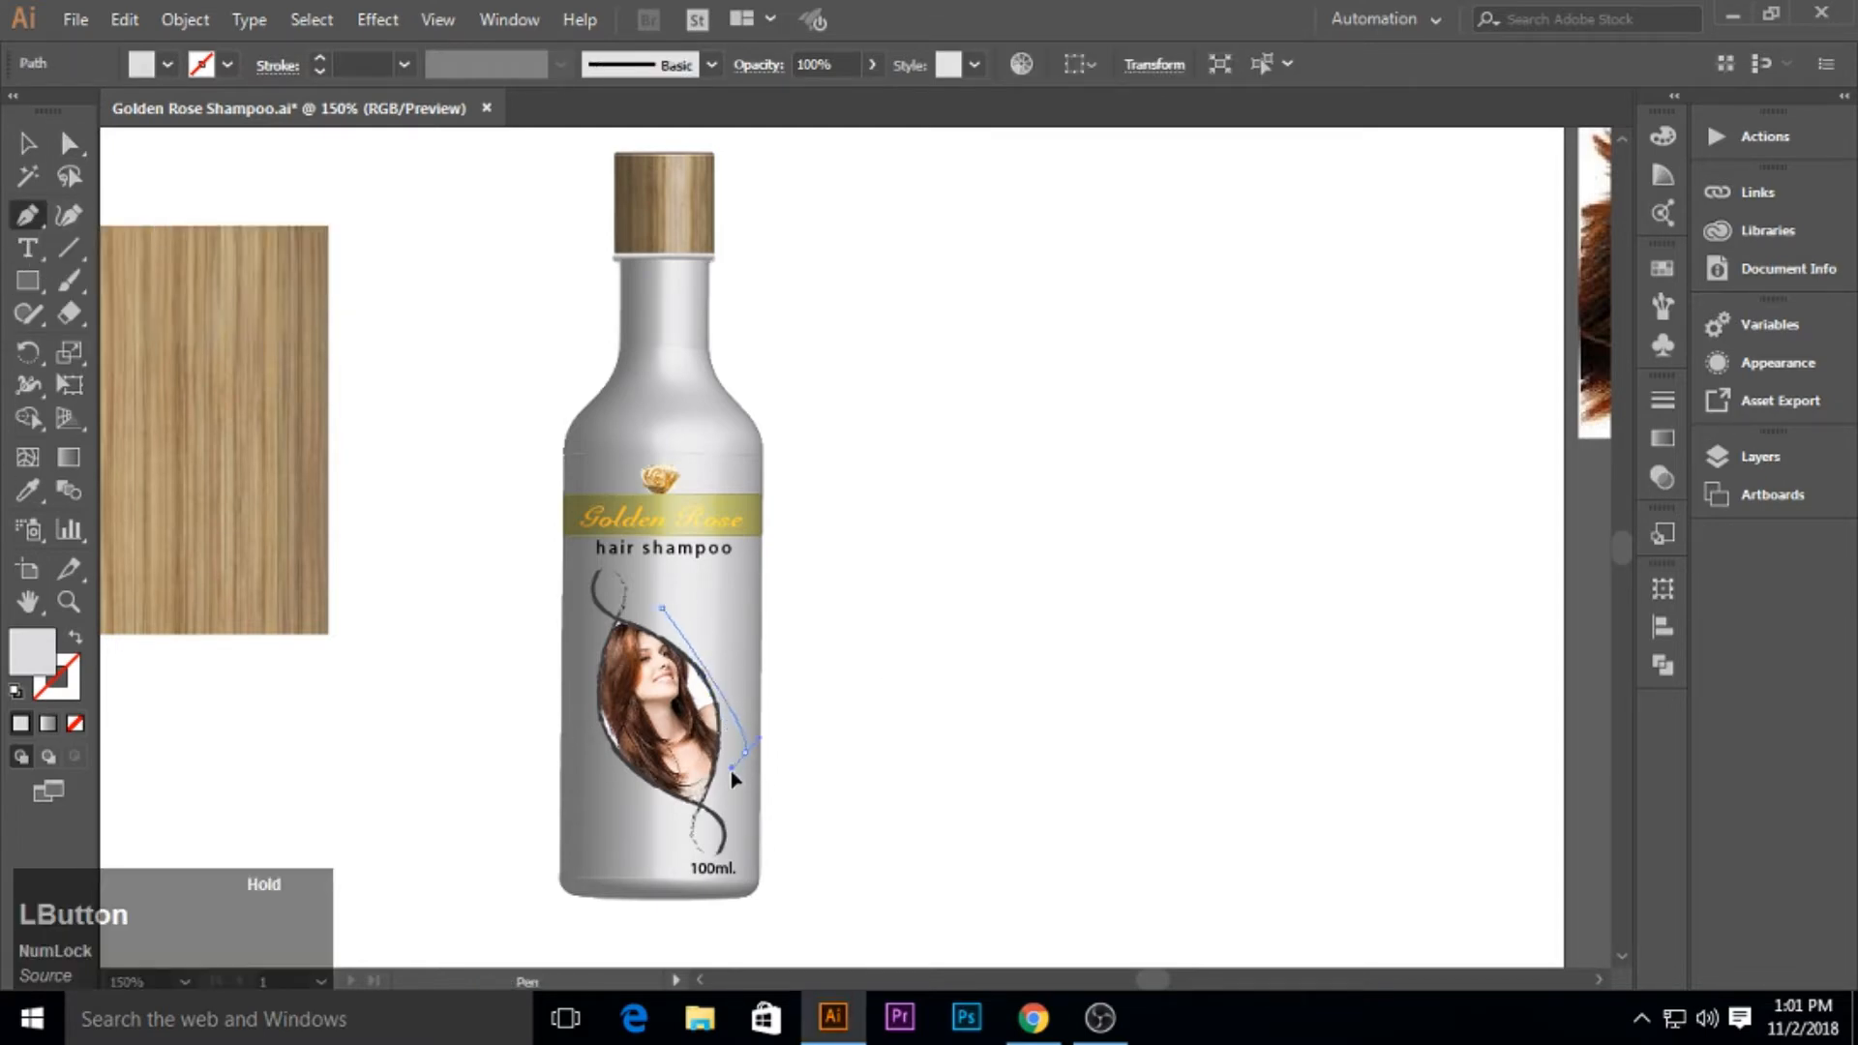
drag(731, 770, 743, 878)
click(26, 147)
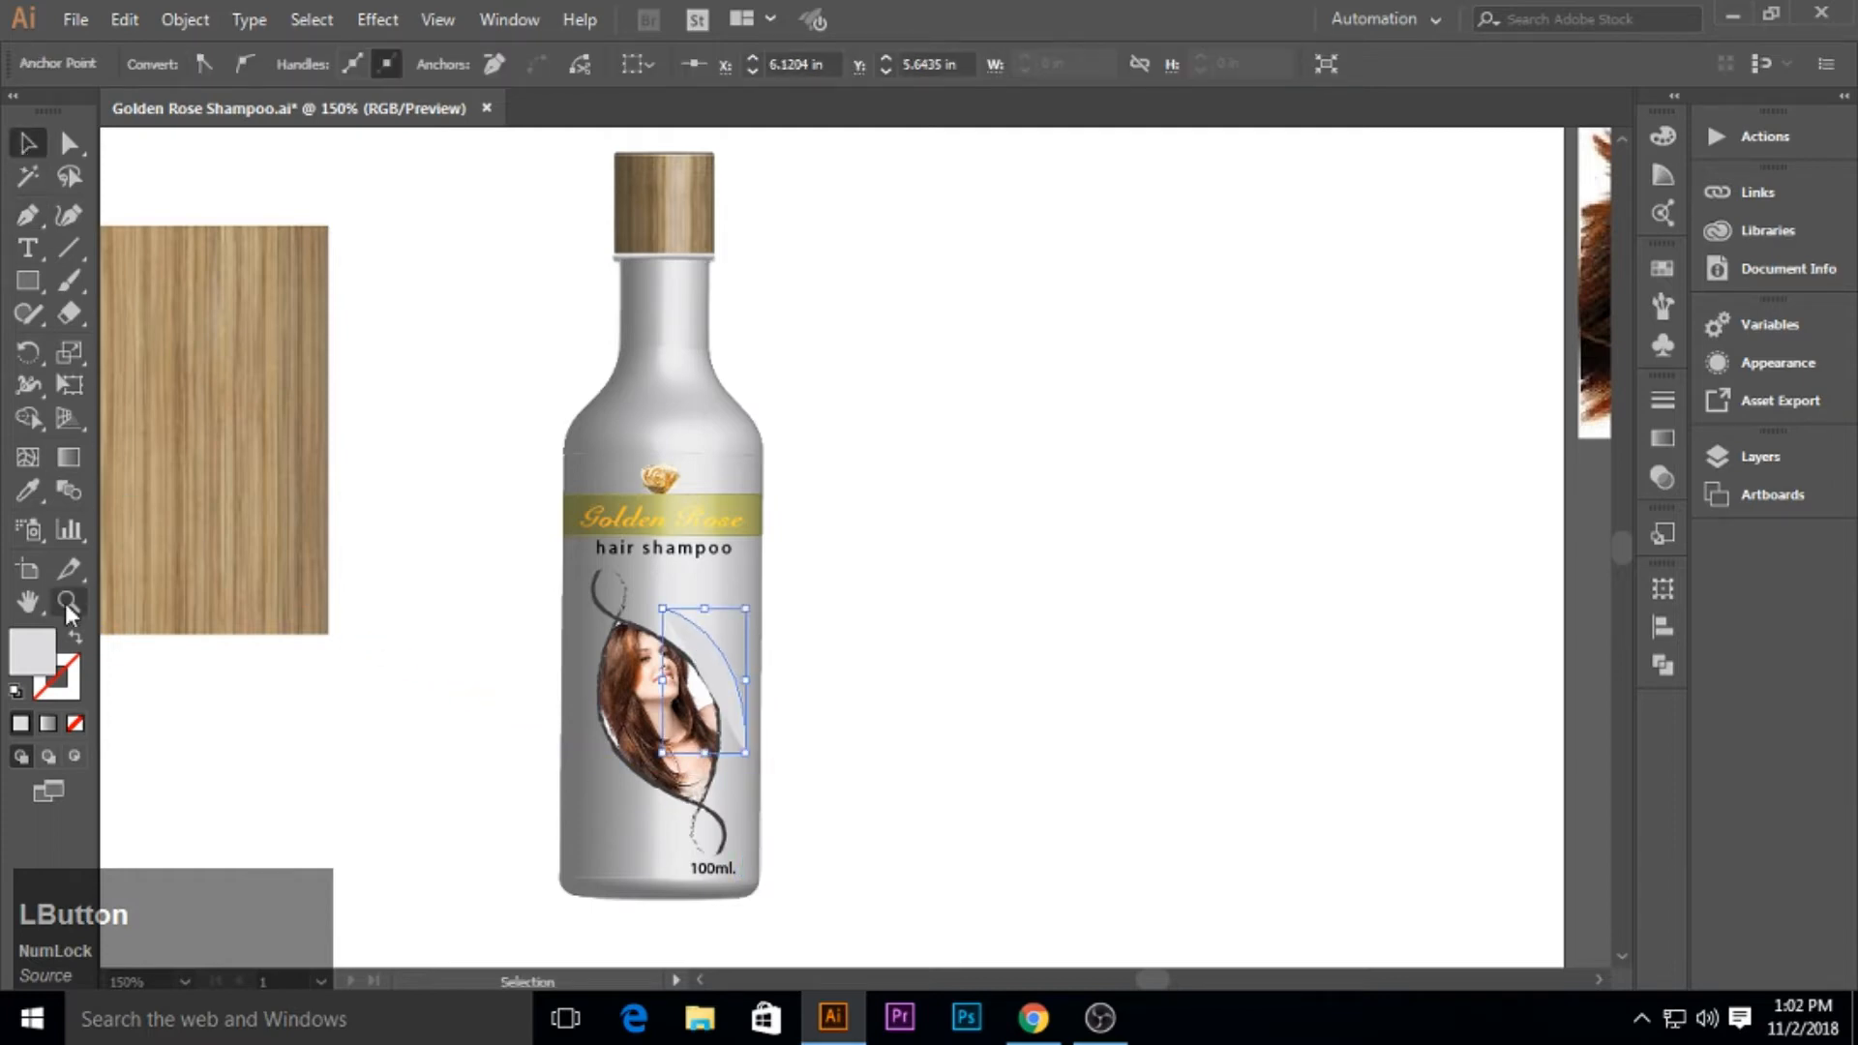
Give the new arc no fill and a black stroke, and apply the rough charcoal-style art brush to it.
click(15, 696)
click(75, 723)
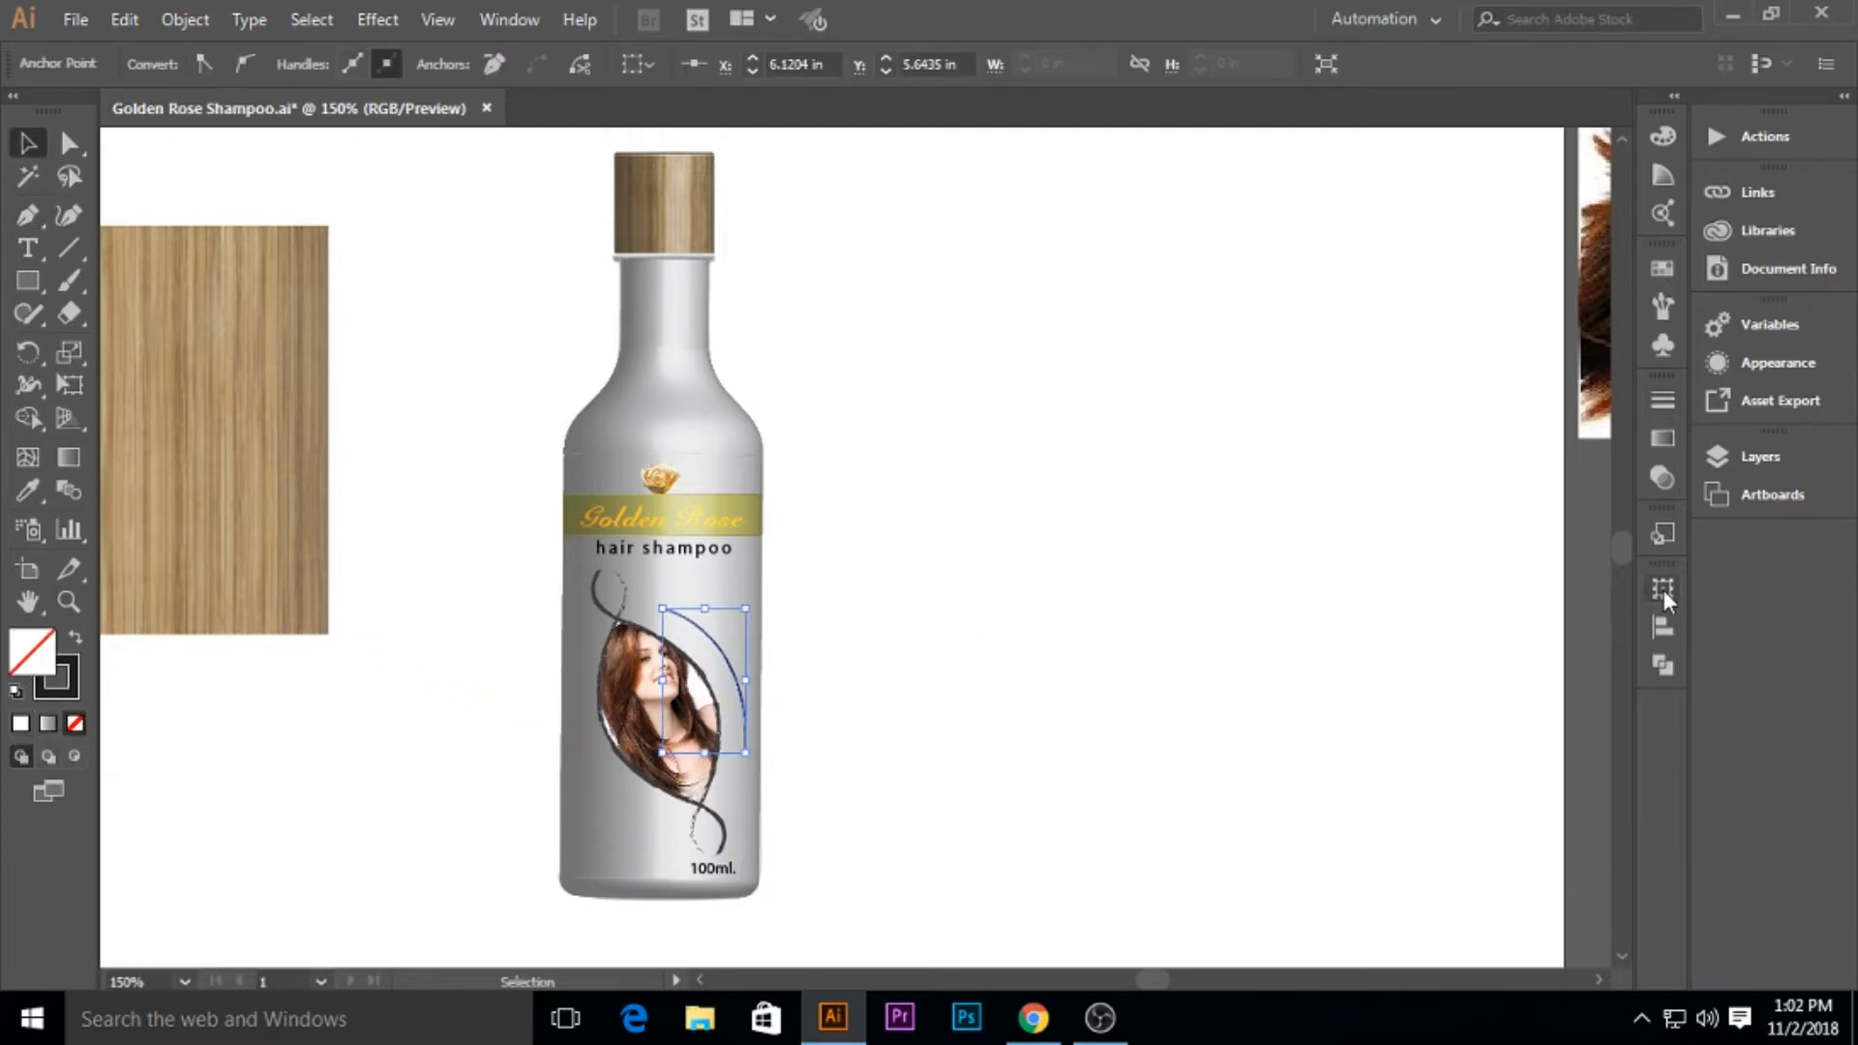
click(1661, 349)
click(1662, 306)
click(1427, 457)
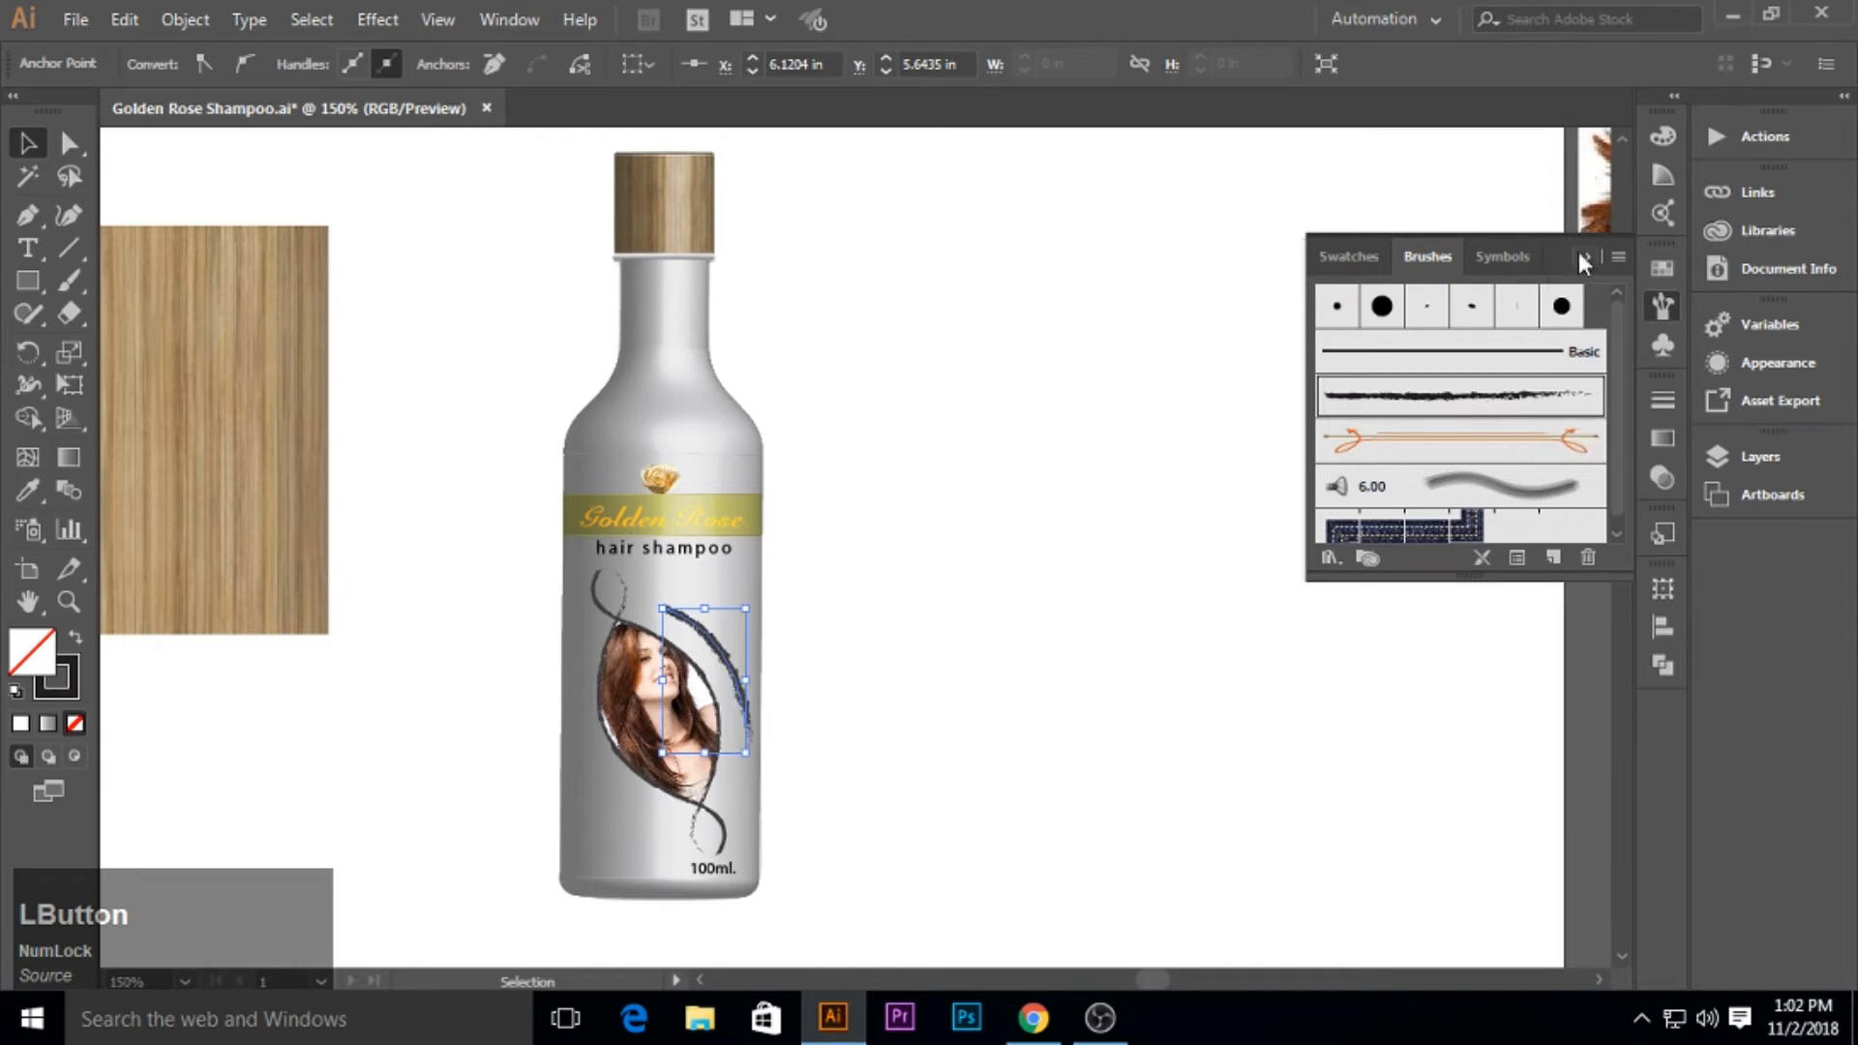
click(1157, 391)
Move the brushed arc closer to the portrait frame and set its stroke weight to 0.75 pt.
drag(714, 664, 704, 666)
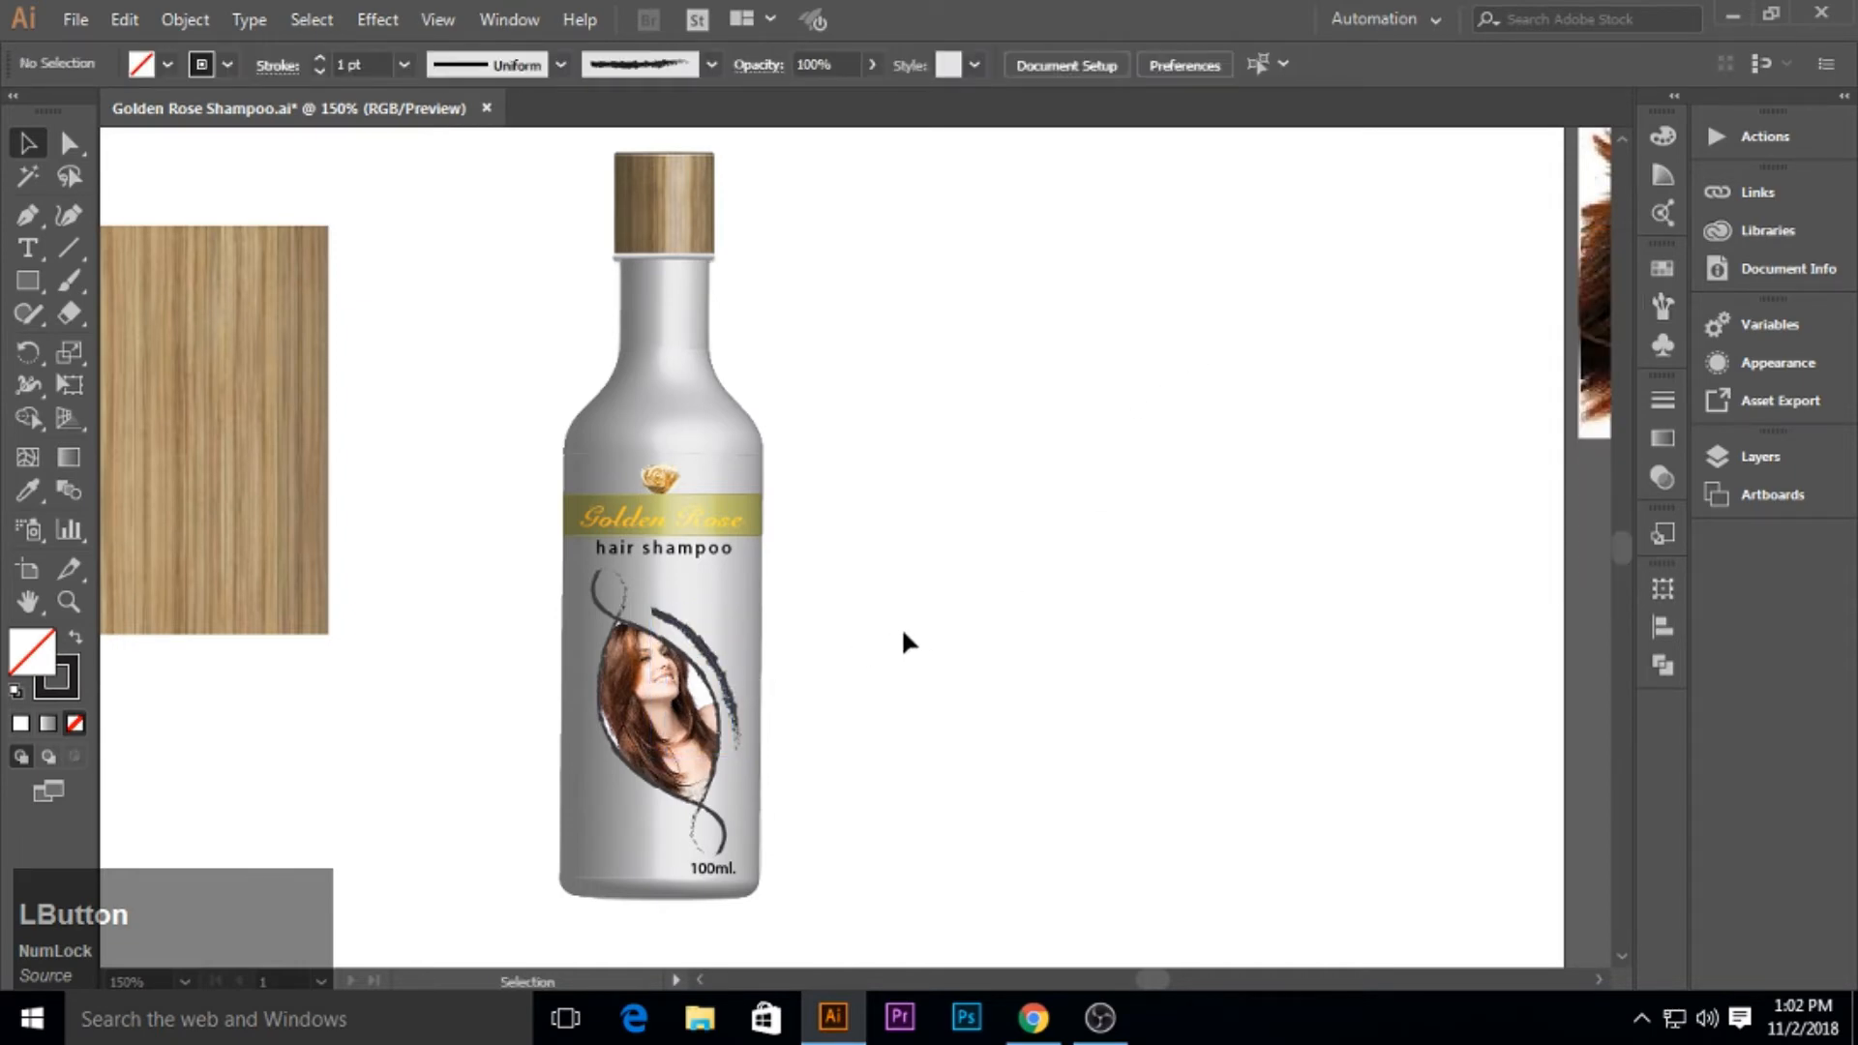
click(723, 683)
text(.75)
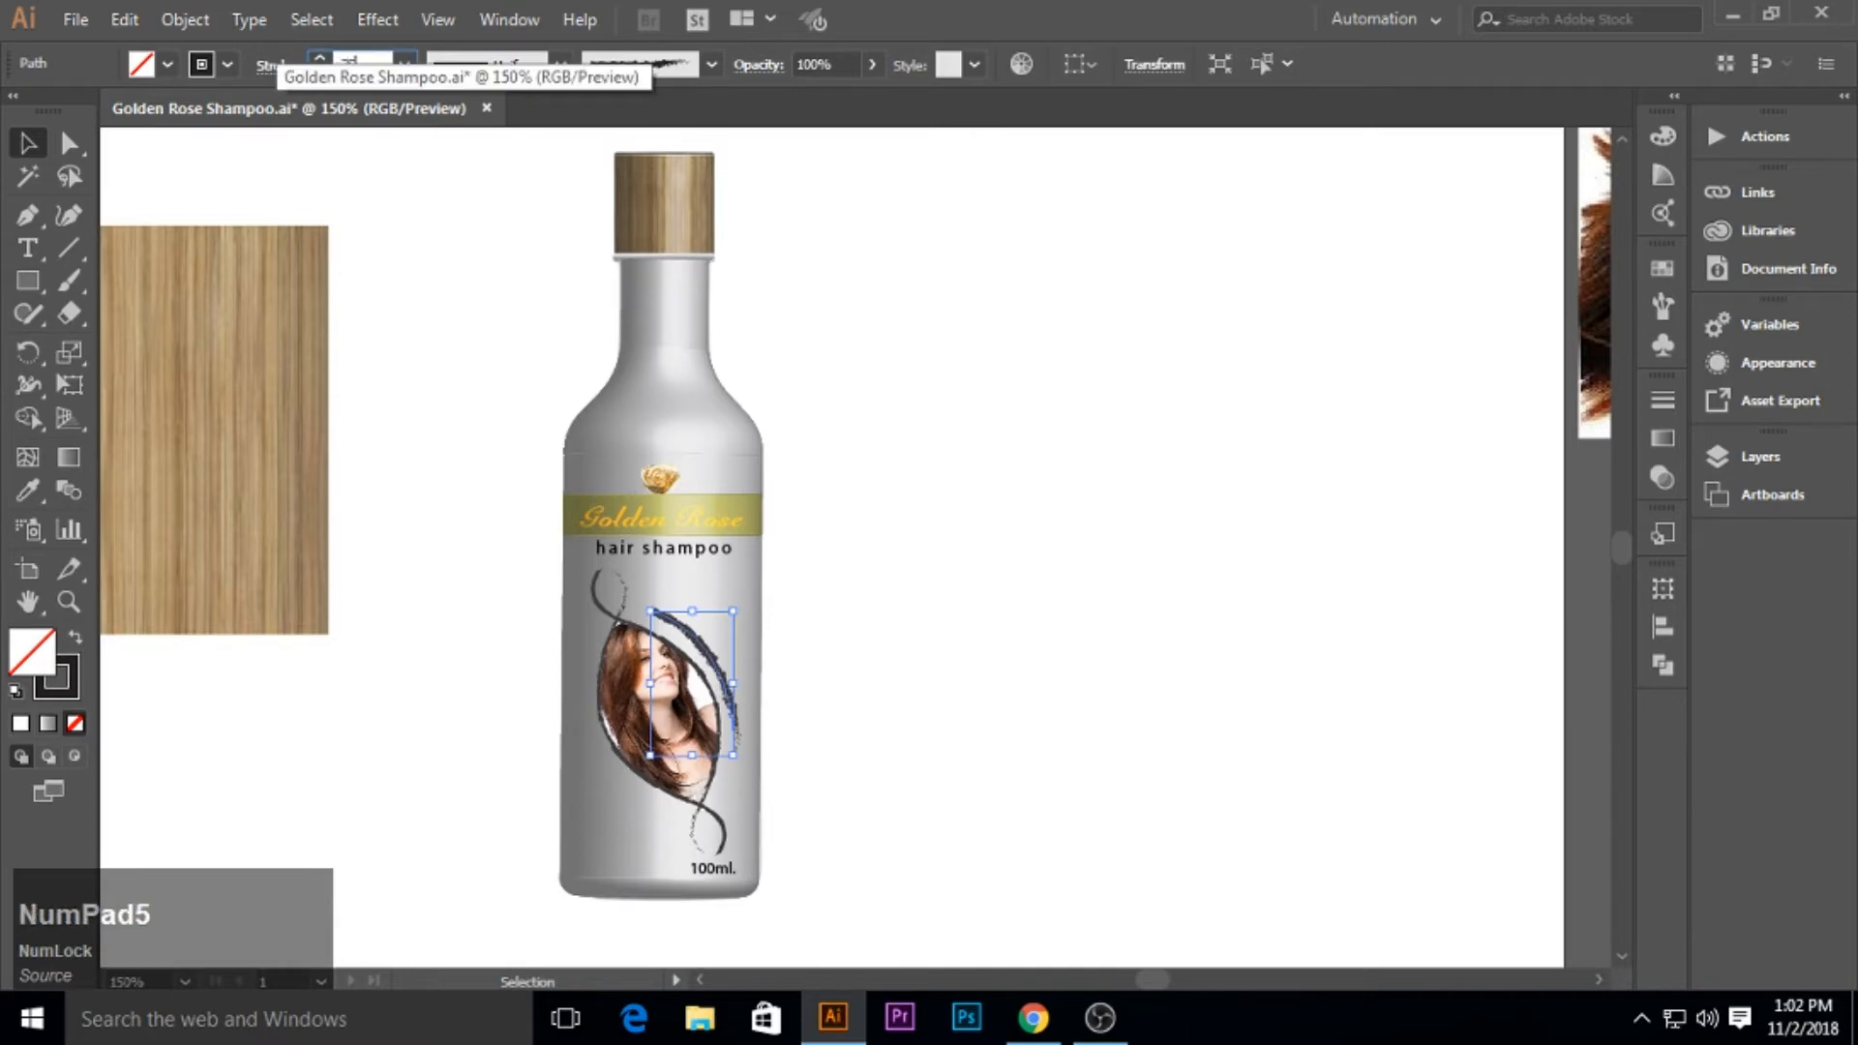
key(Return)
click(1040, 611)
Place a copy of the brushed arc, rotated 180 degrees, along the lower left side of the portrait frame.
right_click(609, 780)
drag(609, 780, 566, 910)
click(592, 864)
drag(616, 786, 622, 789)
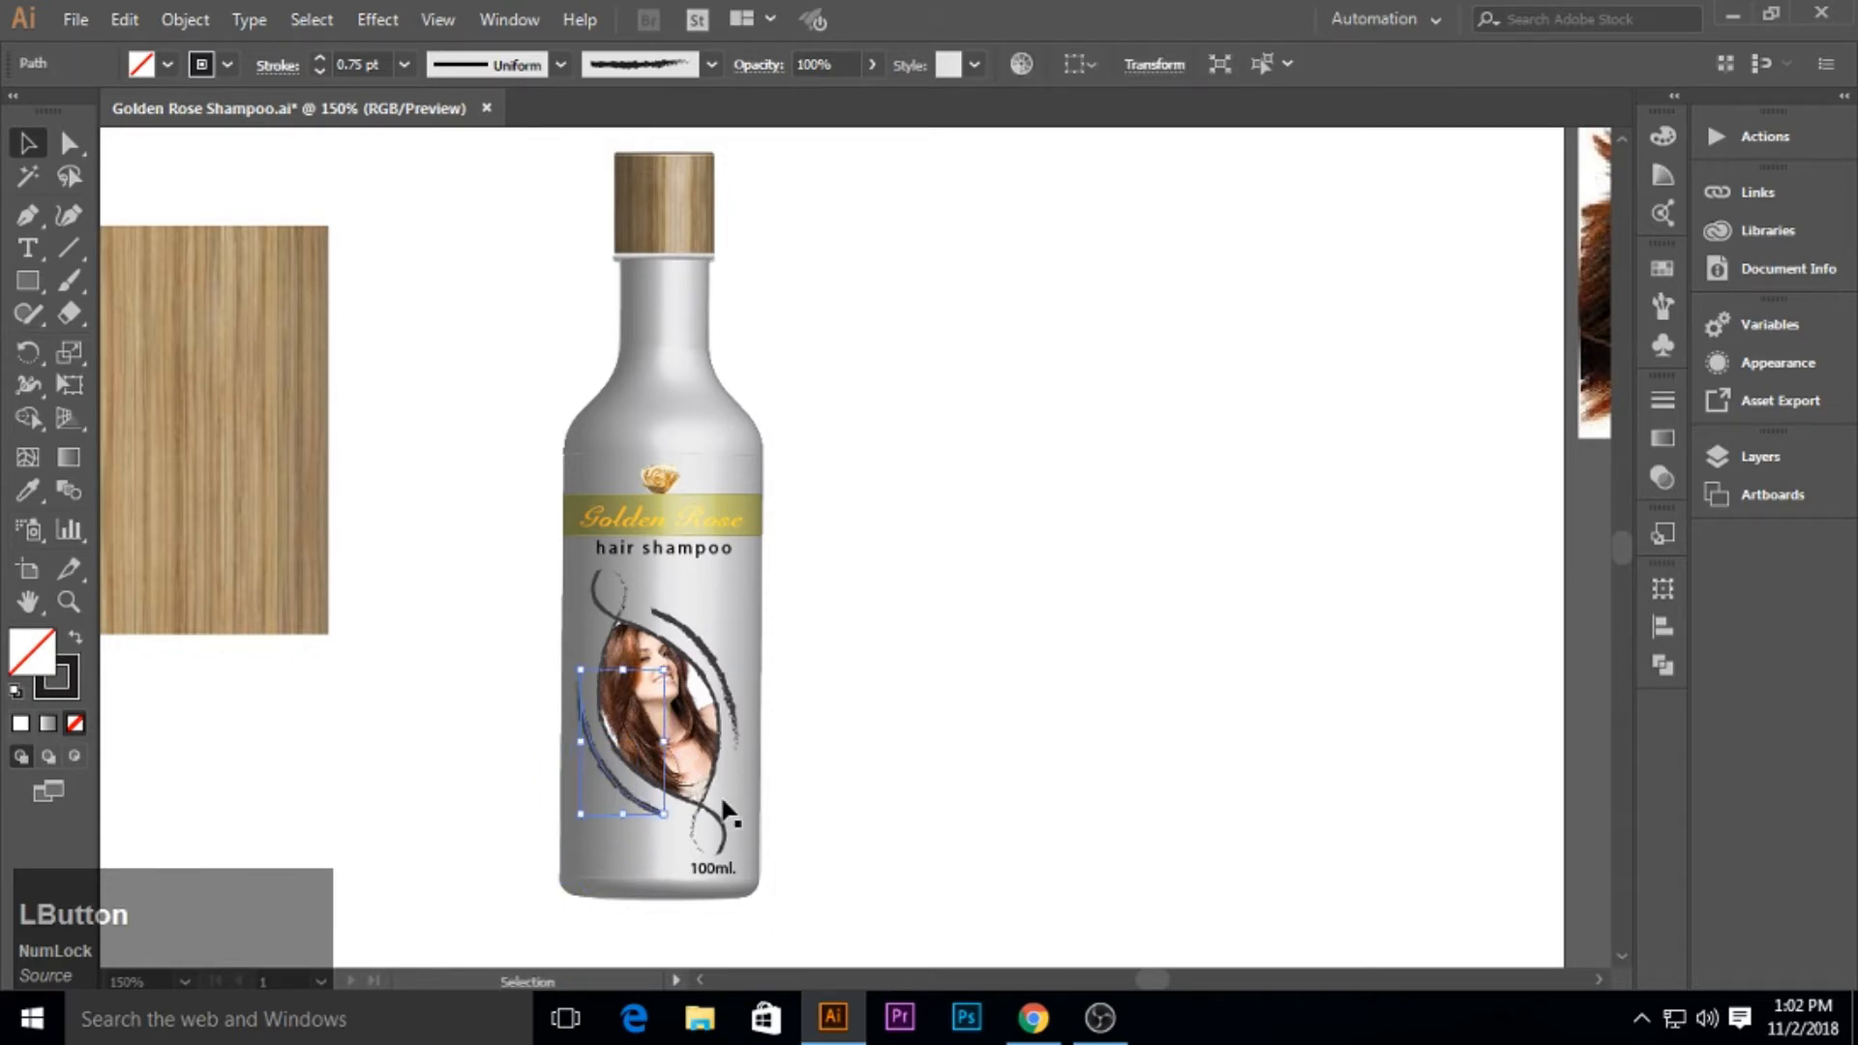
click(985, 823)
click(660, 807)
key(Up)
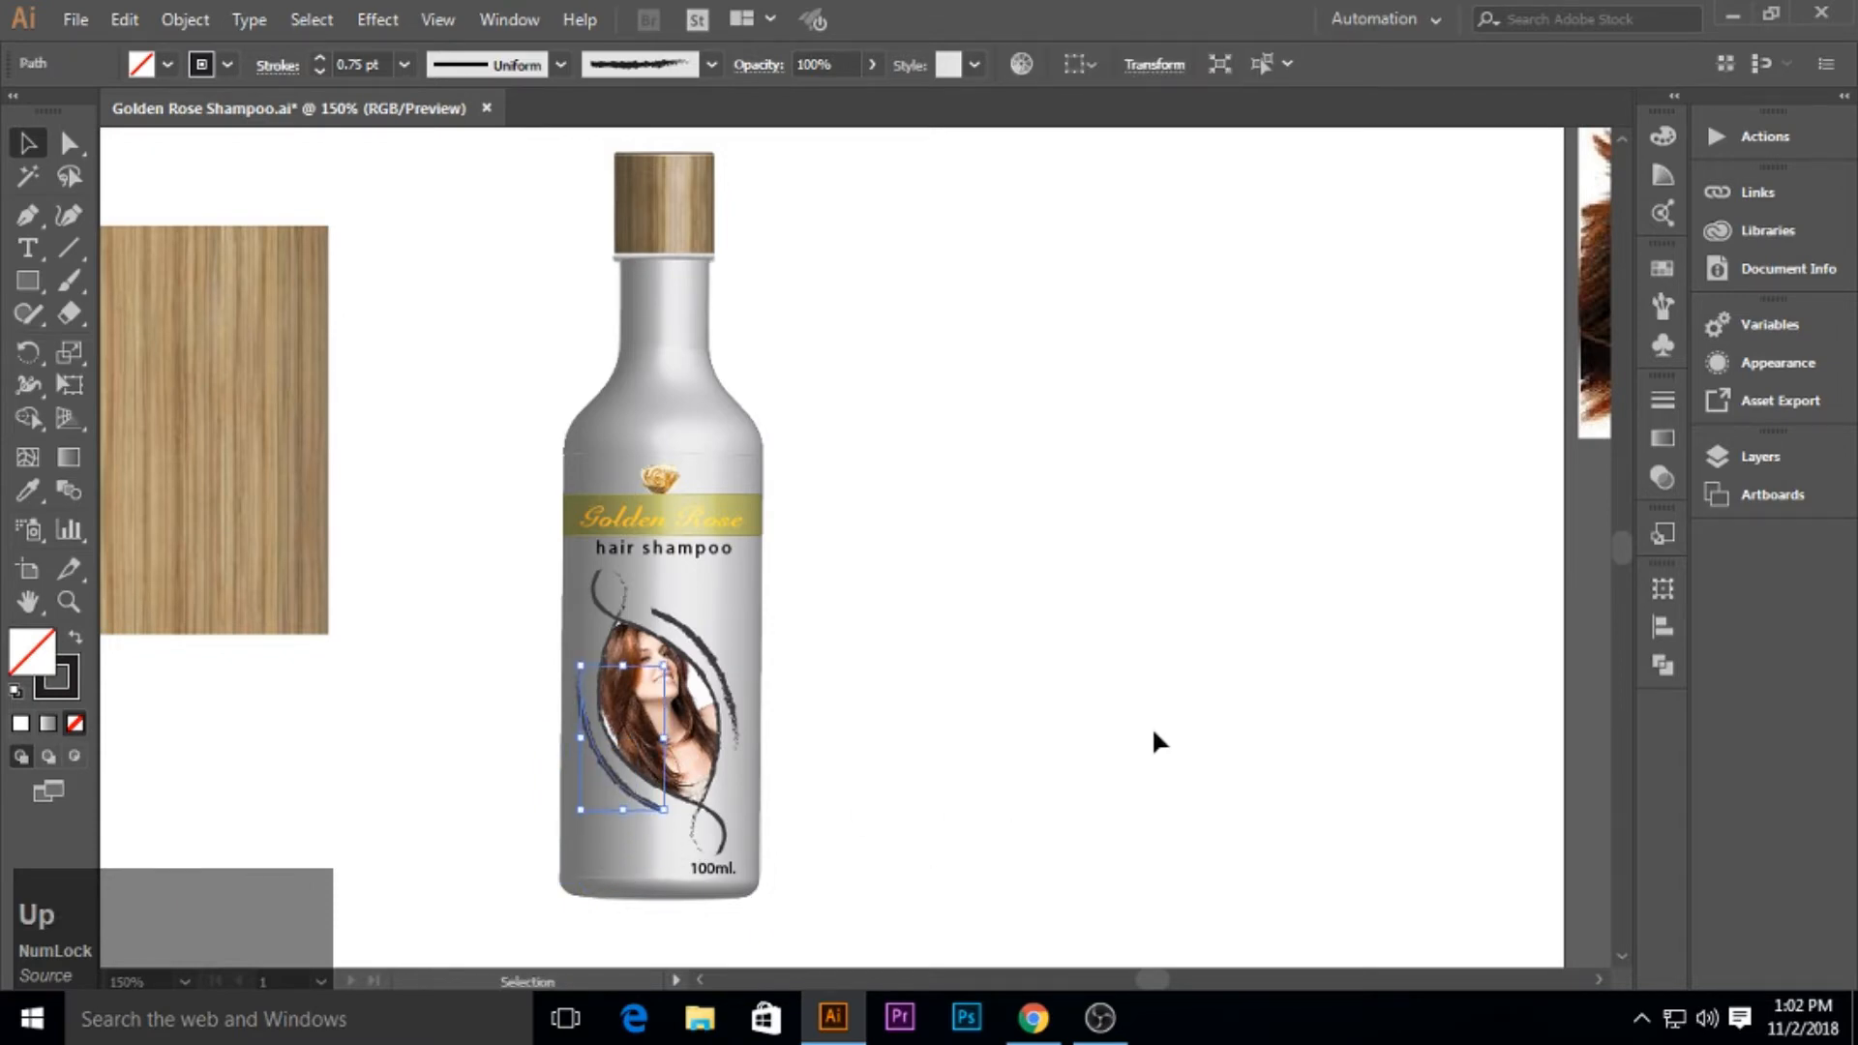
click(1118, 694)
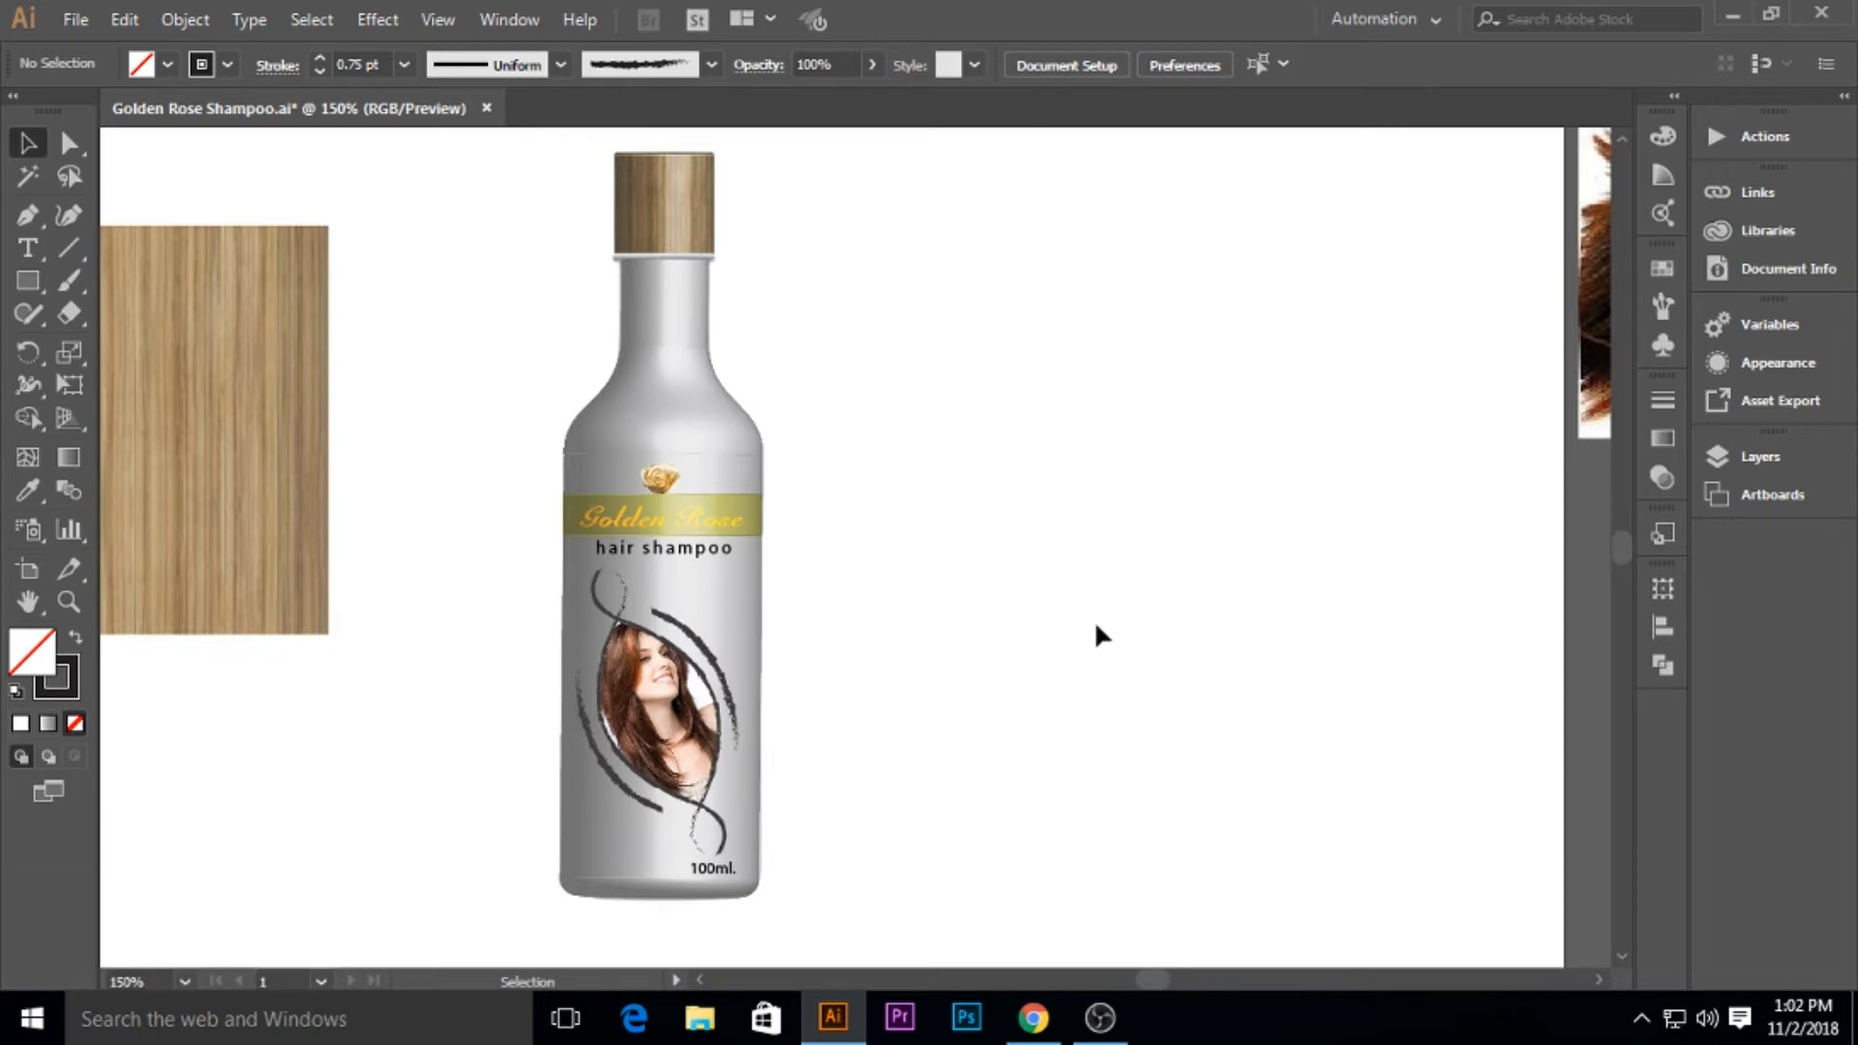
Fill the Golden Rose text with the darkest brown swatch.
click(710, 657)
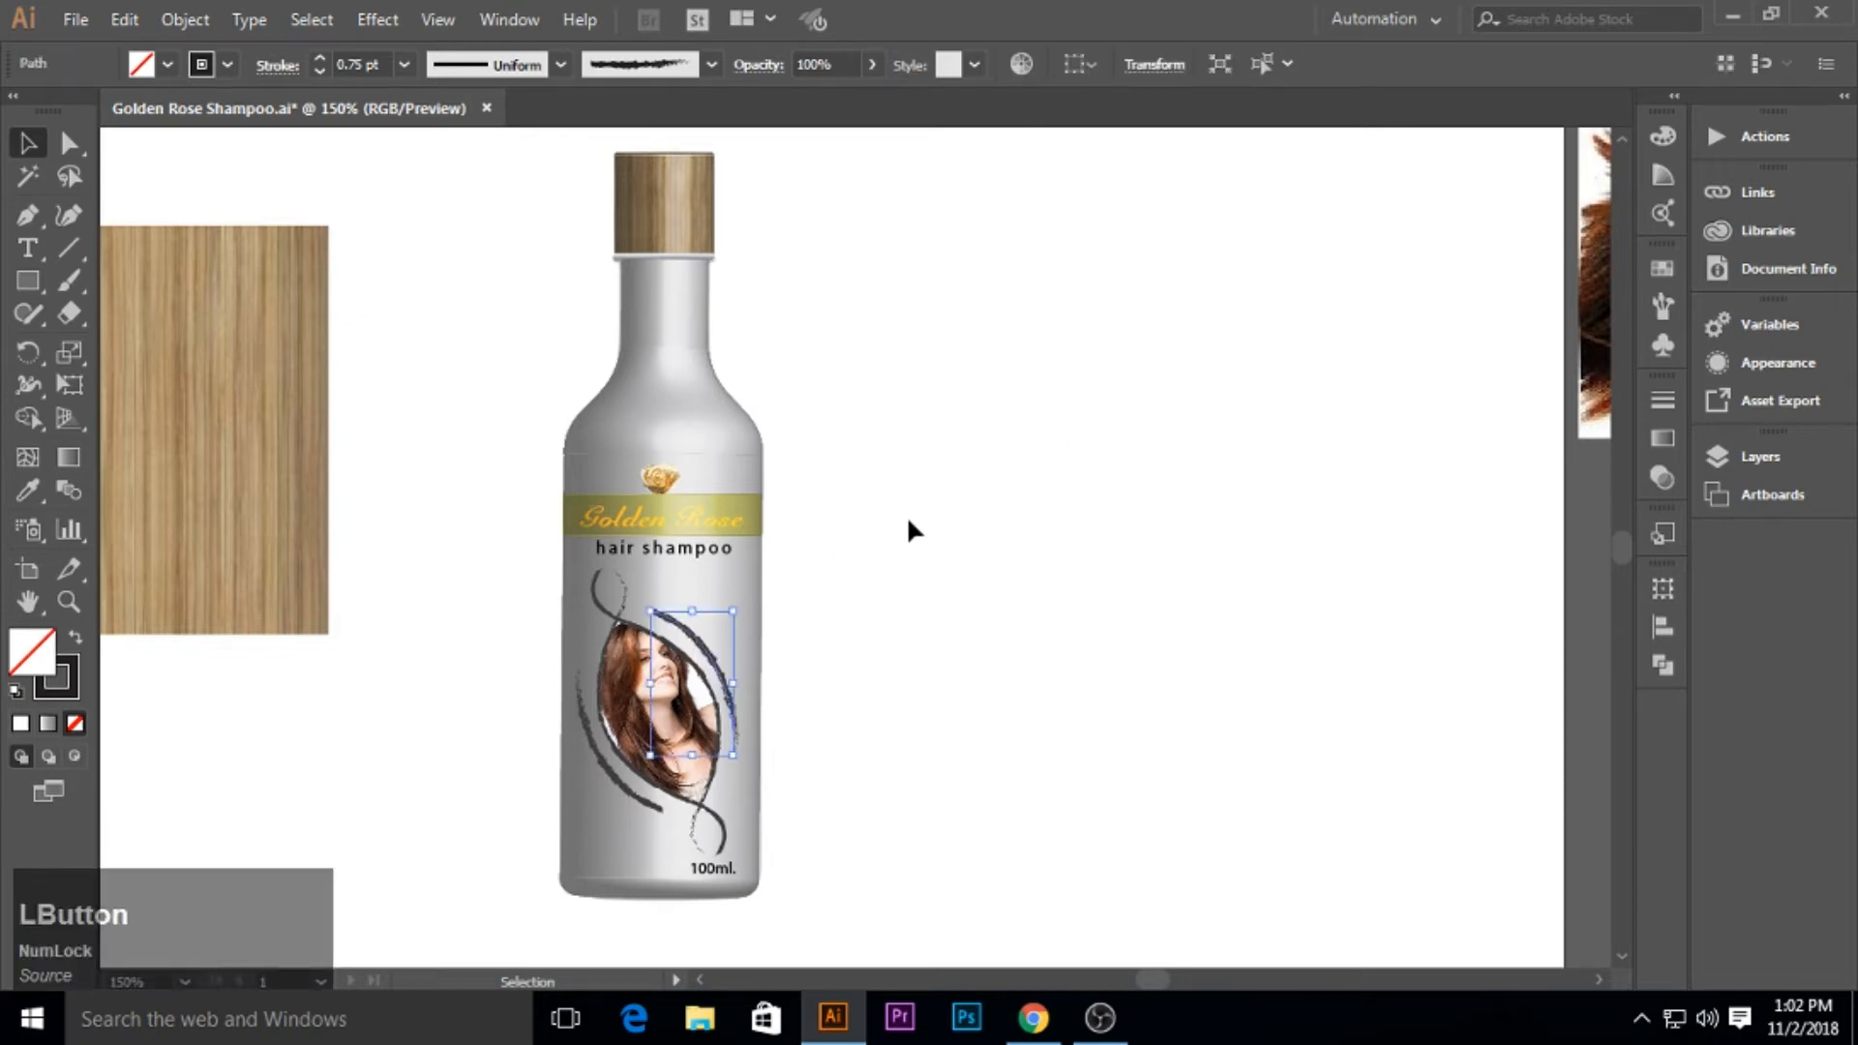
click(942, 446)
ctrl+click(705, 518)
click(28, 145)
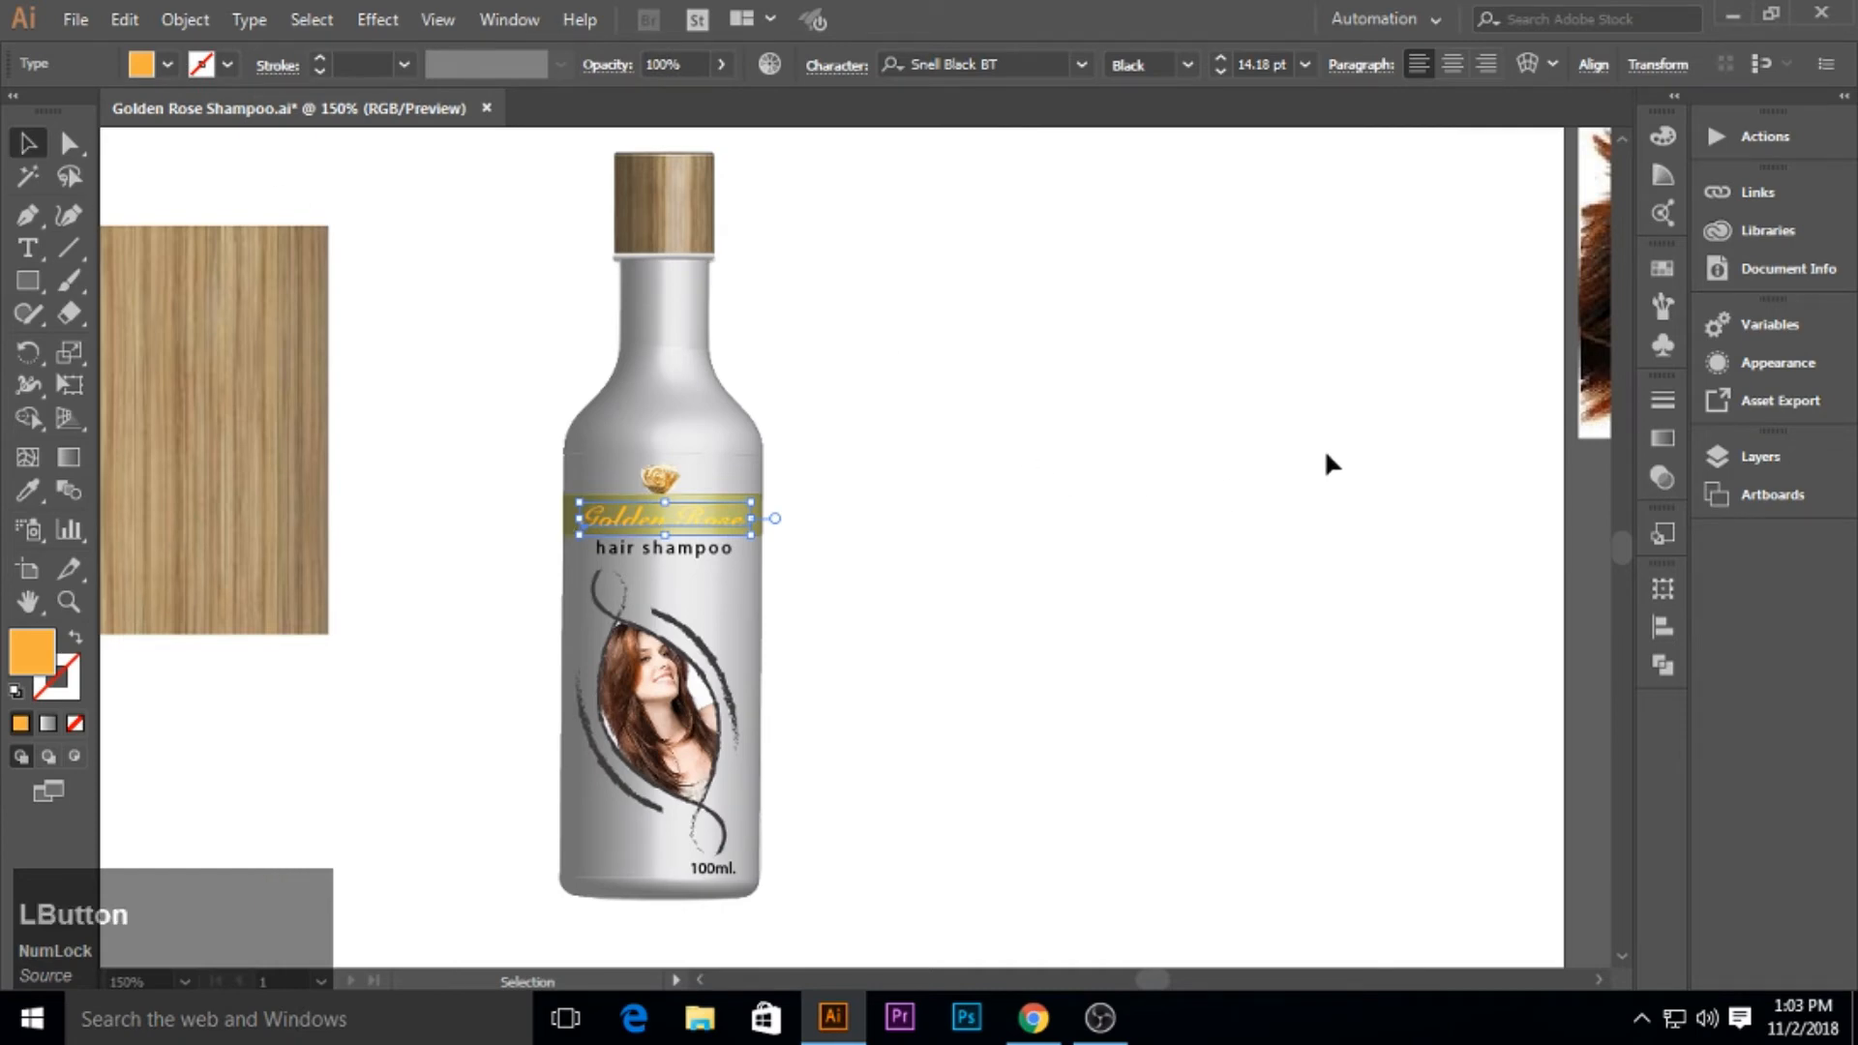
click(1662, 268)
click(1516, 379)
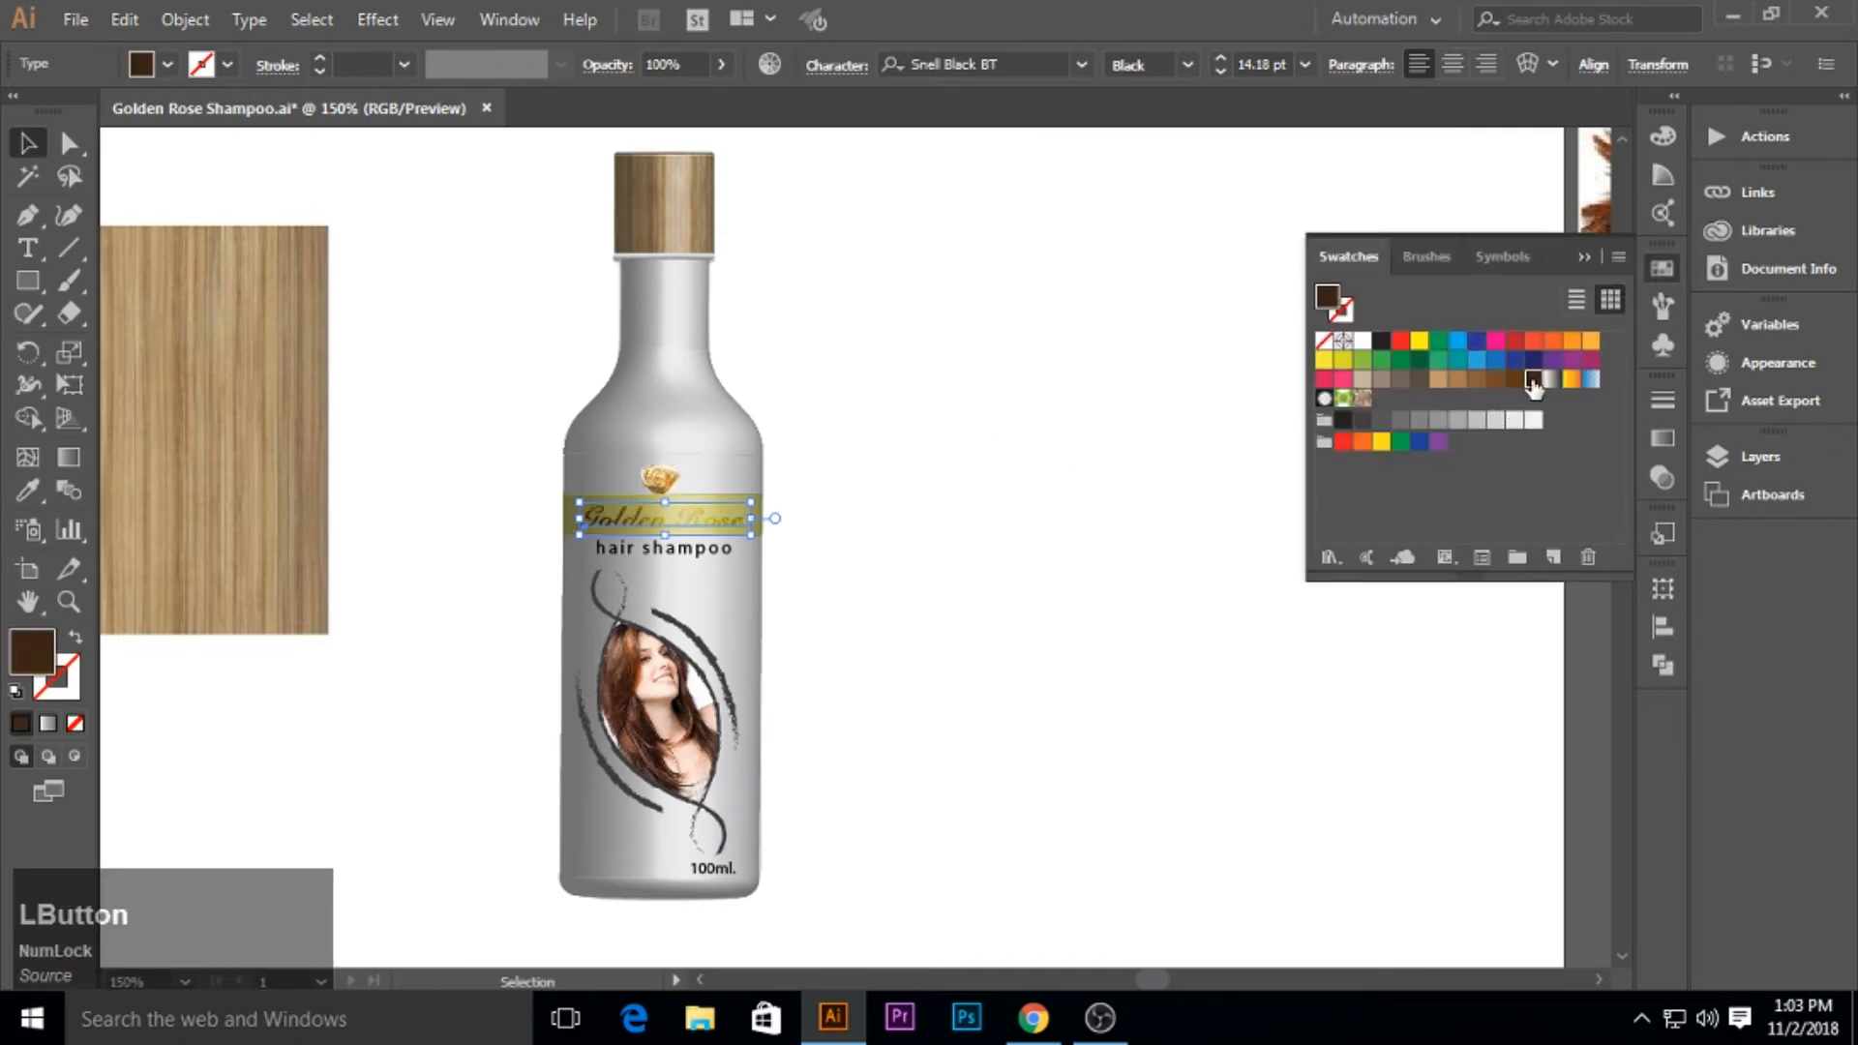
click(1534, 379)
Set the blending mode of the Golden Rose text to Normal.
click(607, 65)
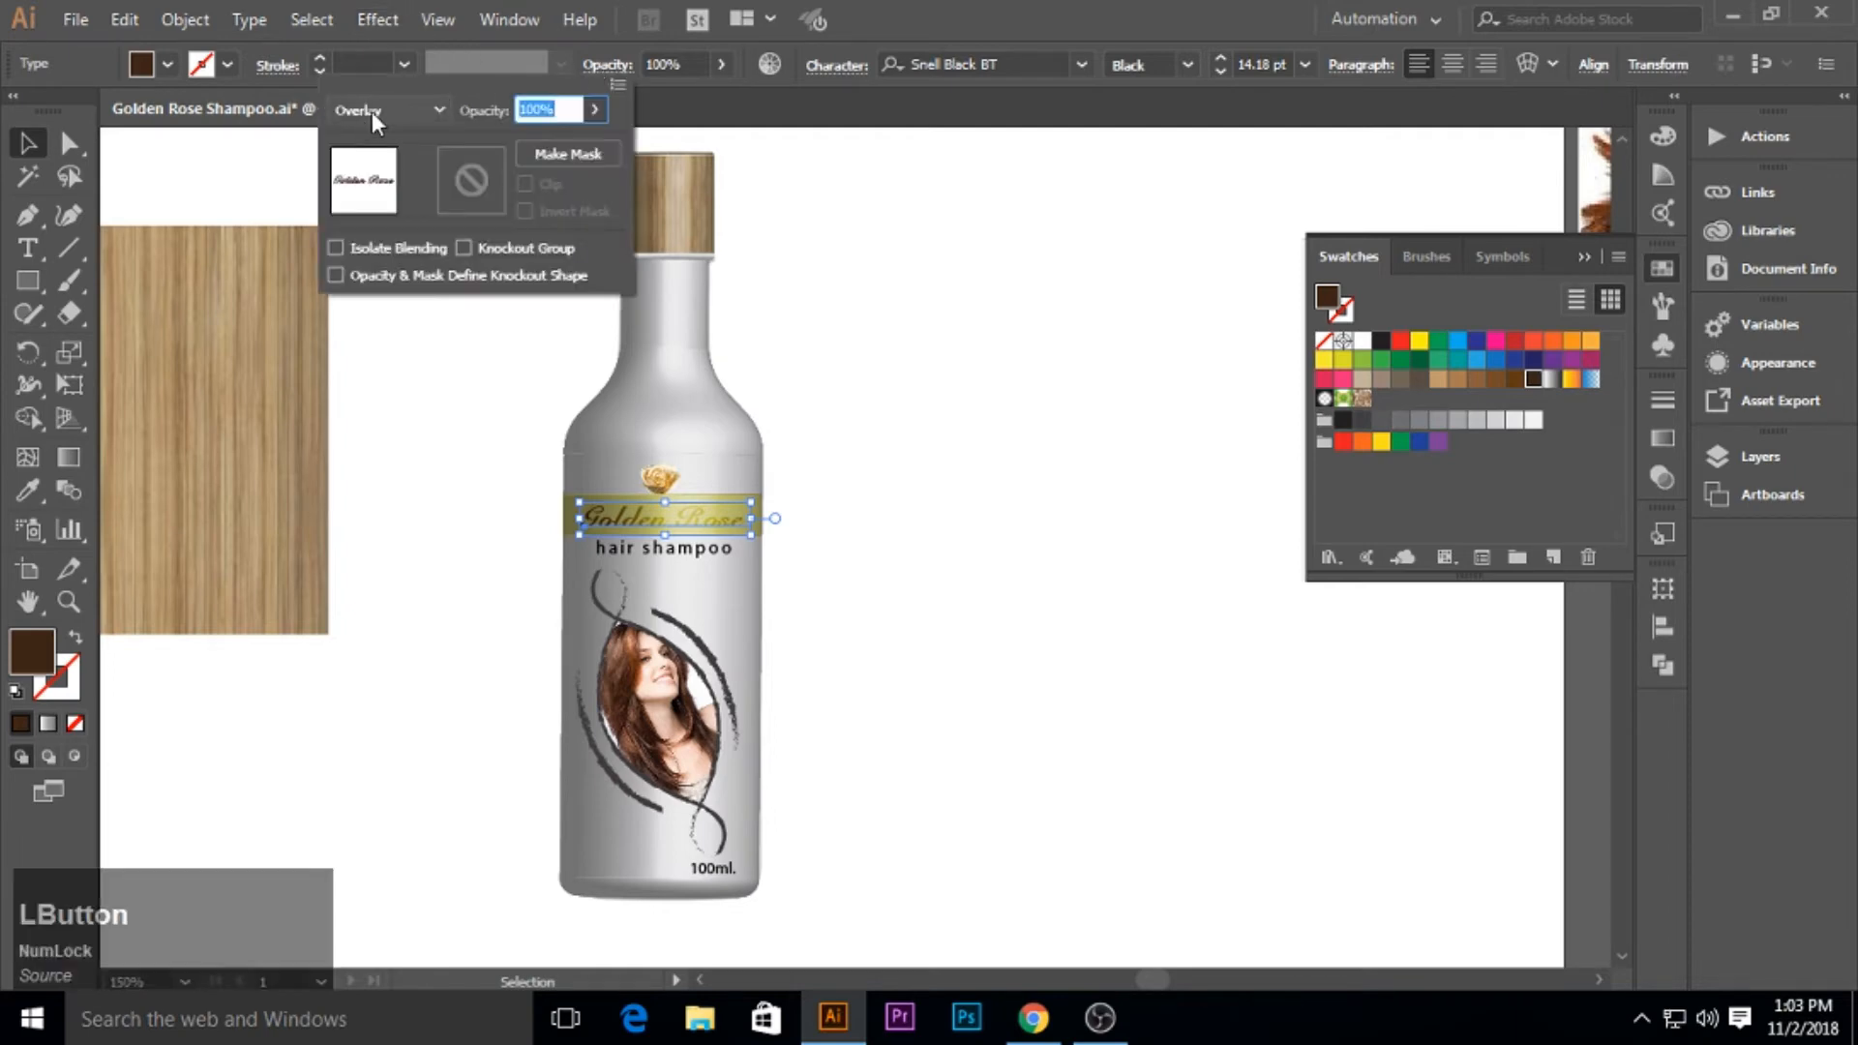
click(372, 112)
click(369, 137)
click(1077, 448)
Try red and orange swatches on the hair shampoo text and fill it with light orange.
click(684, 557)
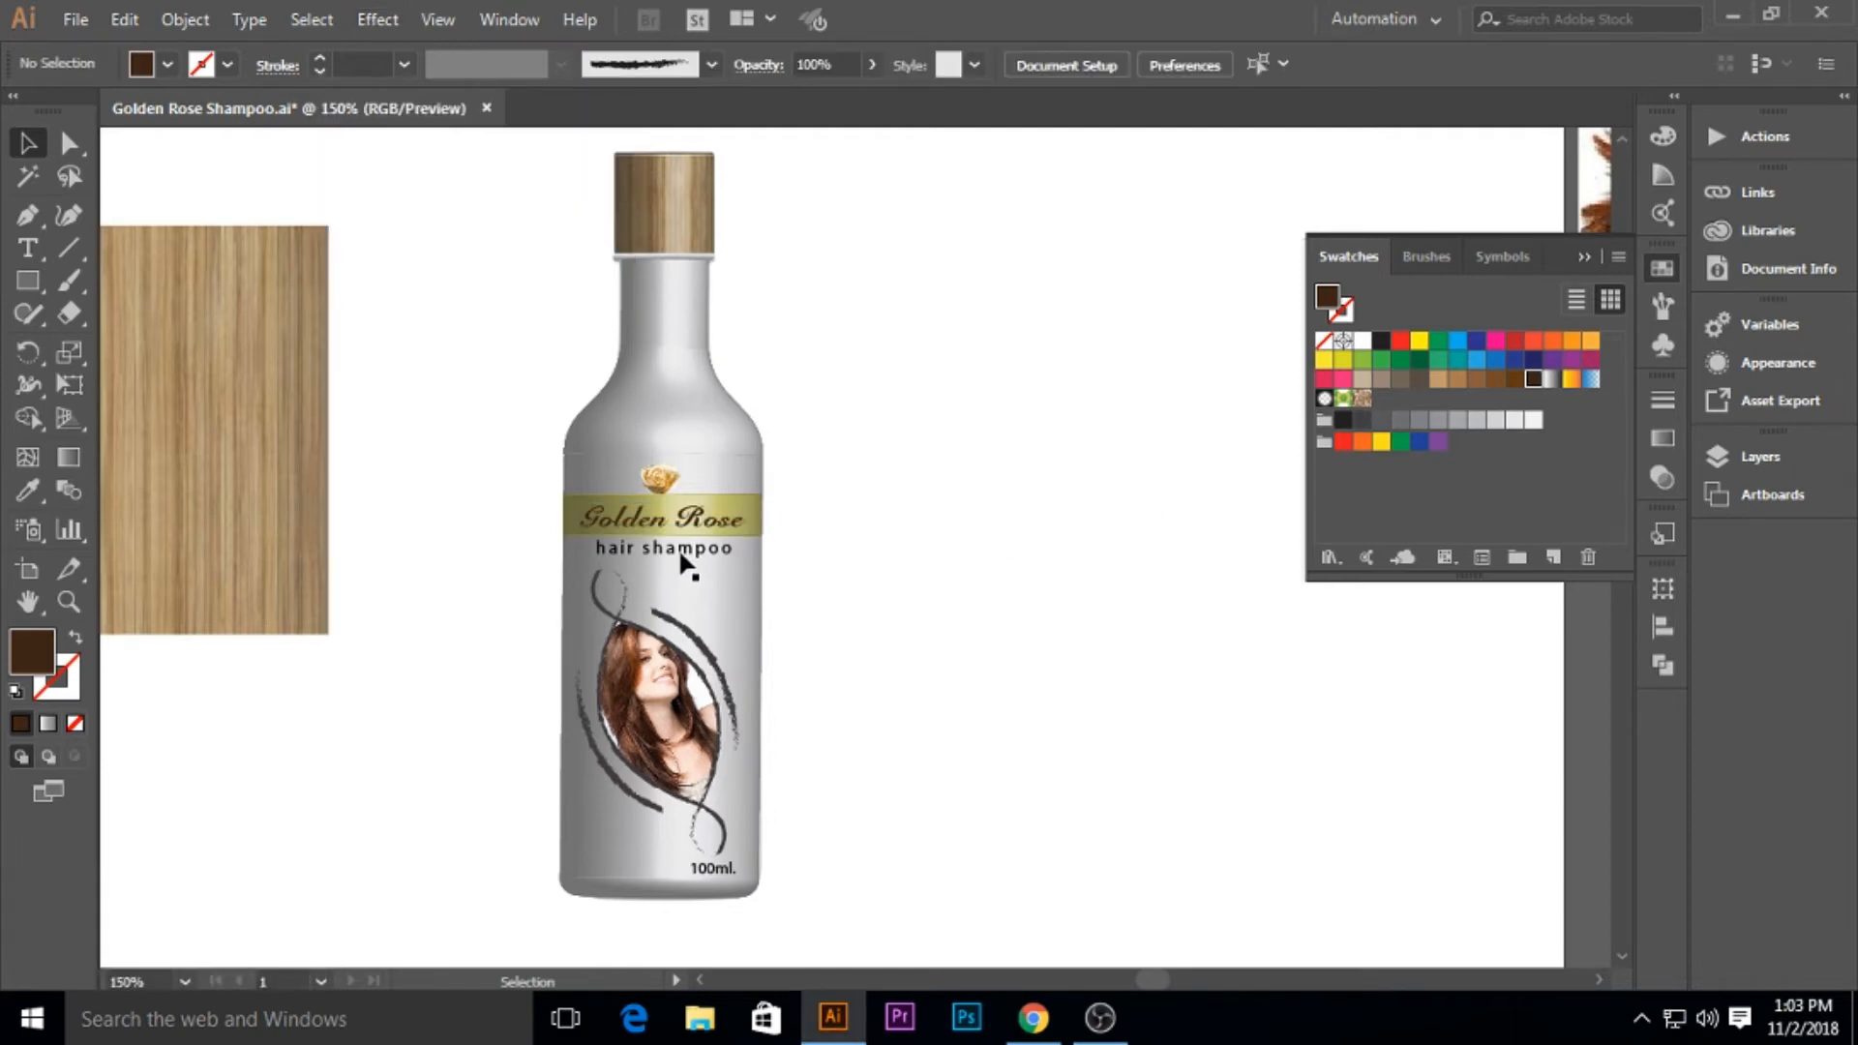
click(1515, 341)
click(1534, 340)
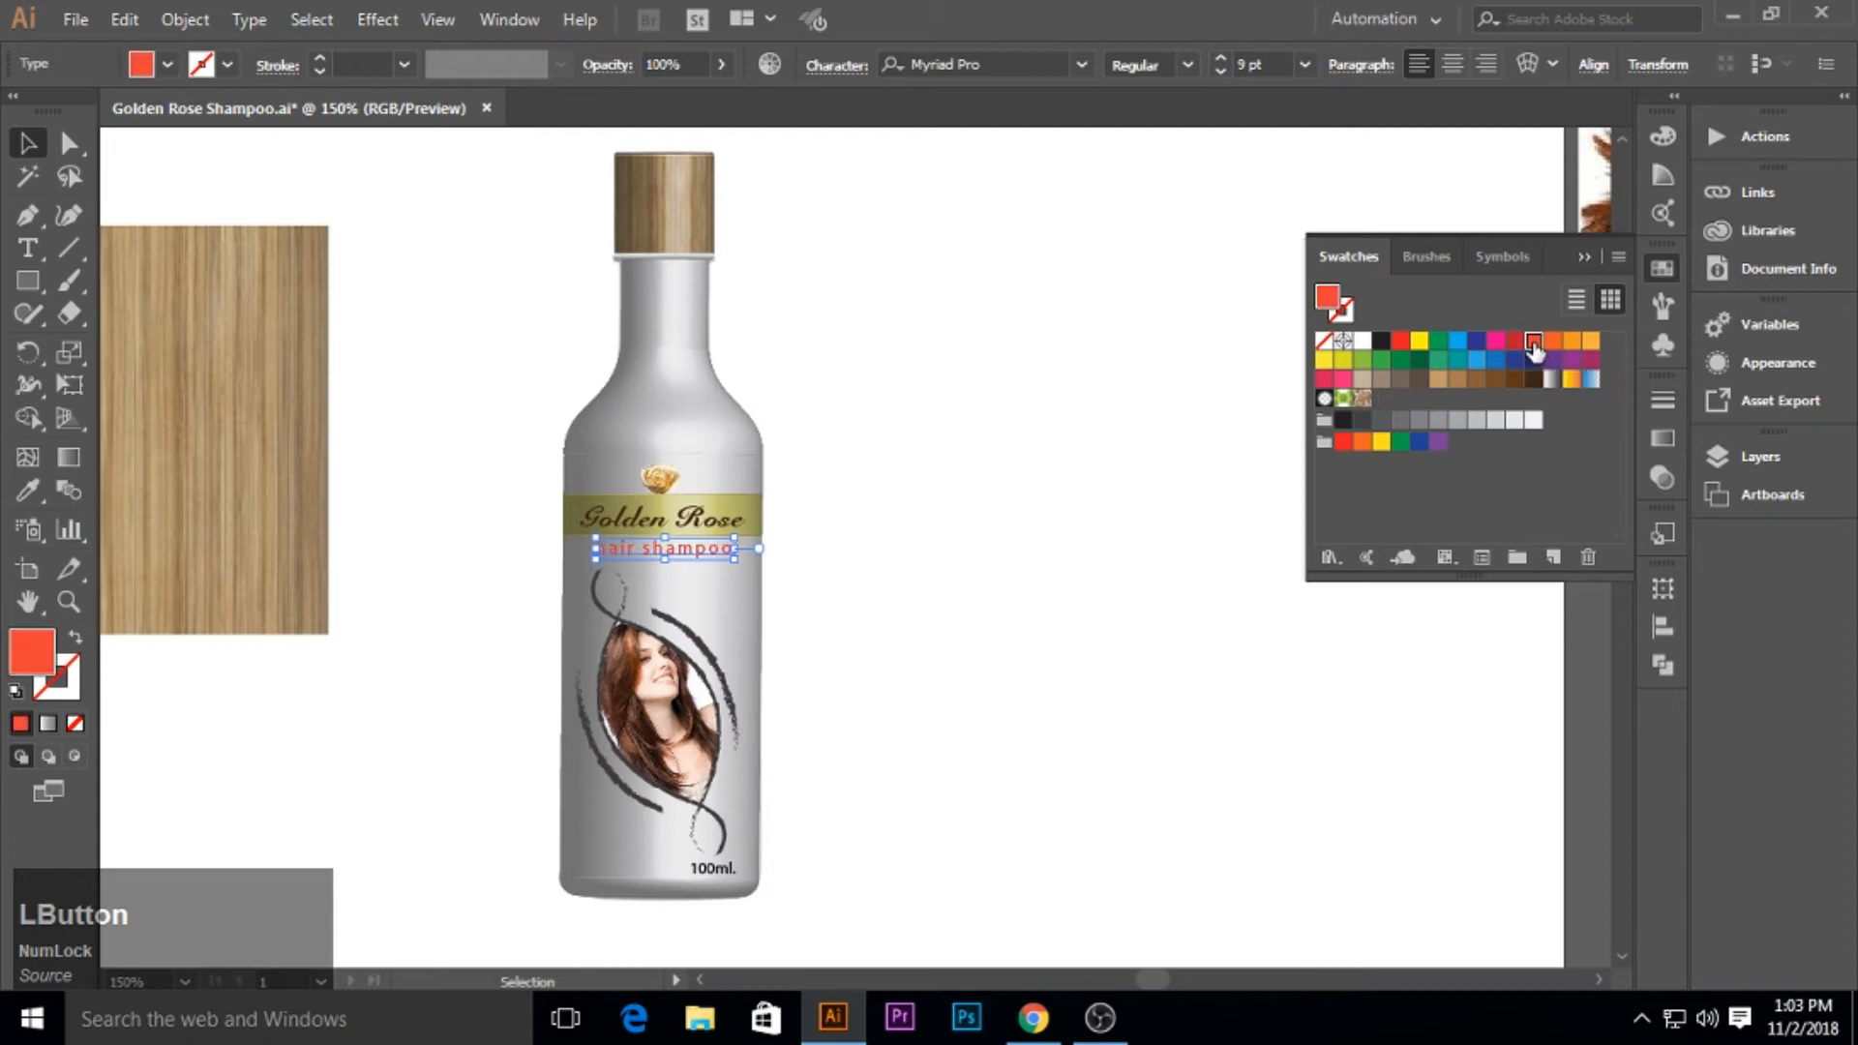
click(1342, 382)
click(1589, 342)
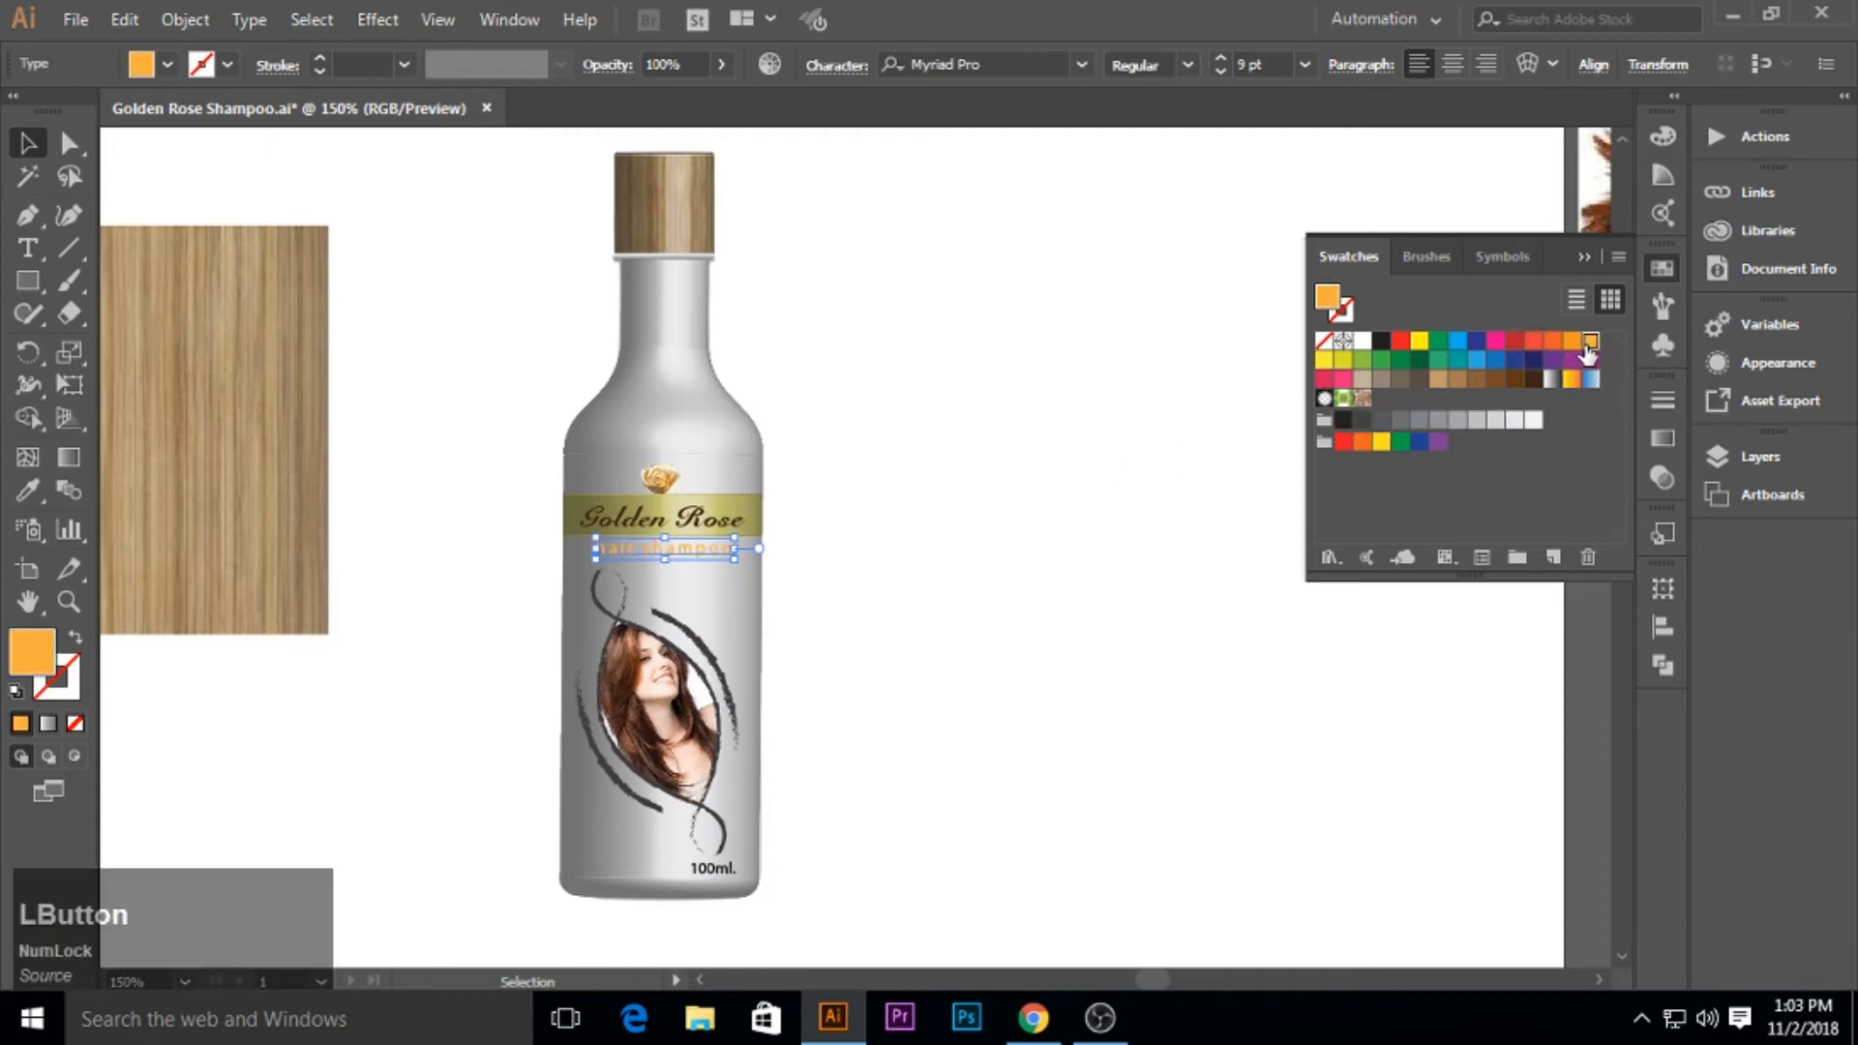
Fill the hair shampoo text with the dark red swatch.
click(1515, 341)
click(1047, 424)
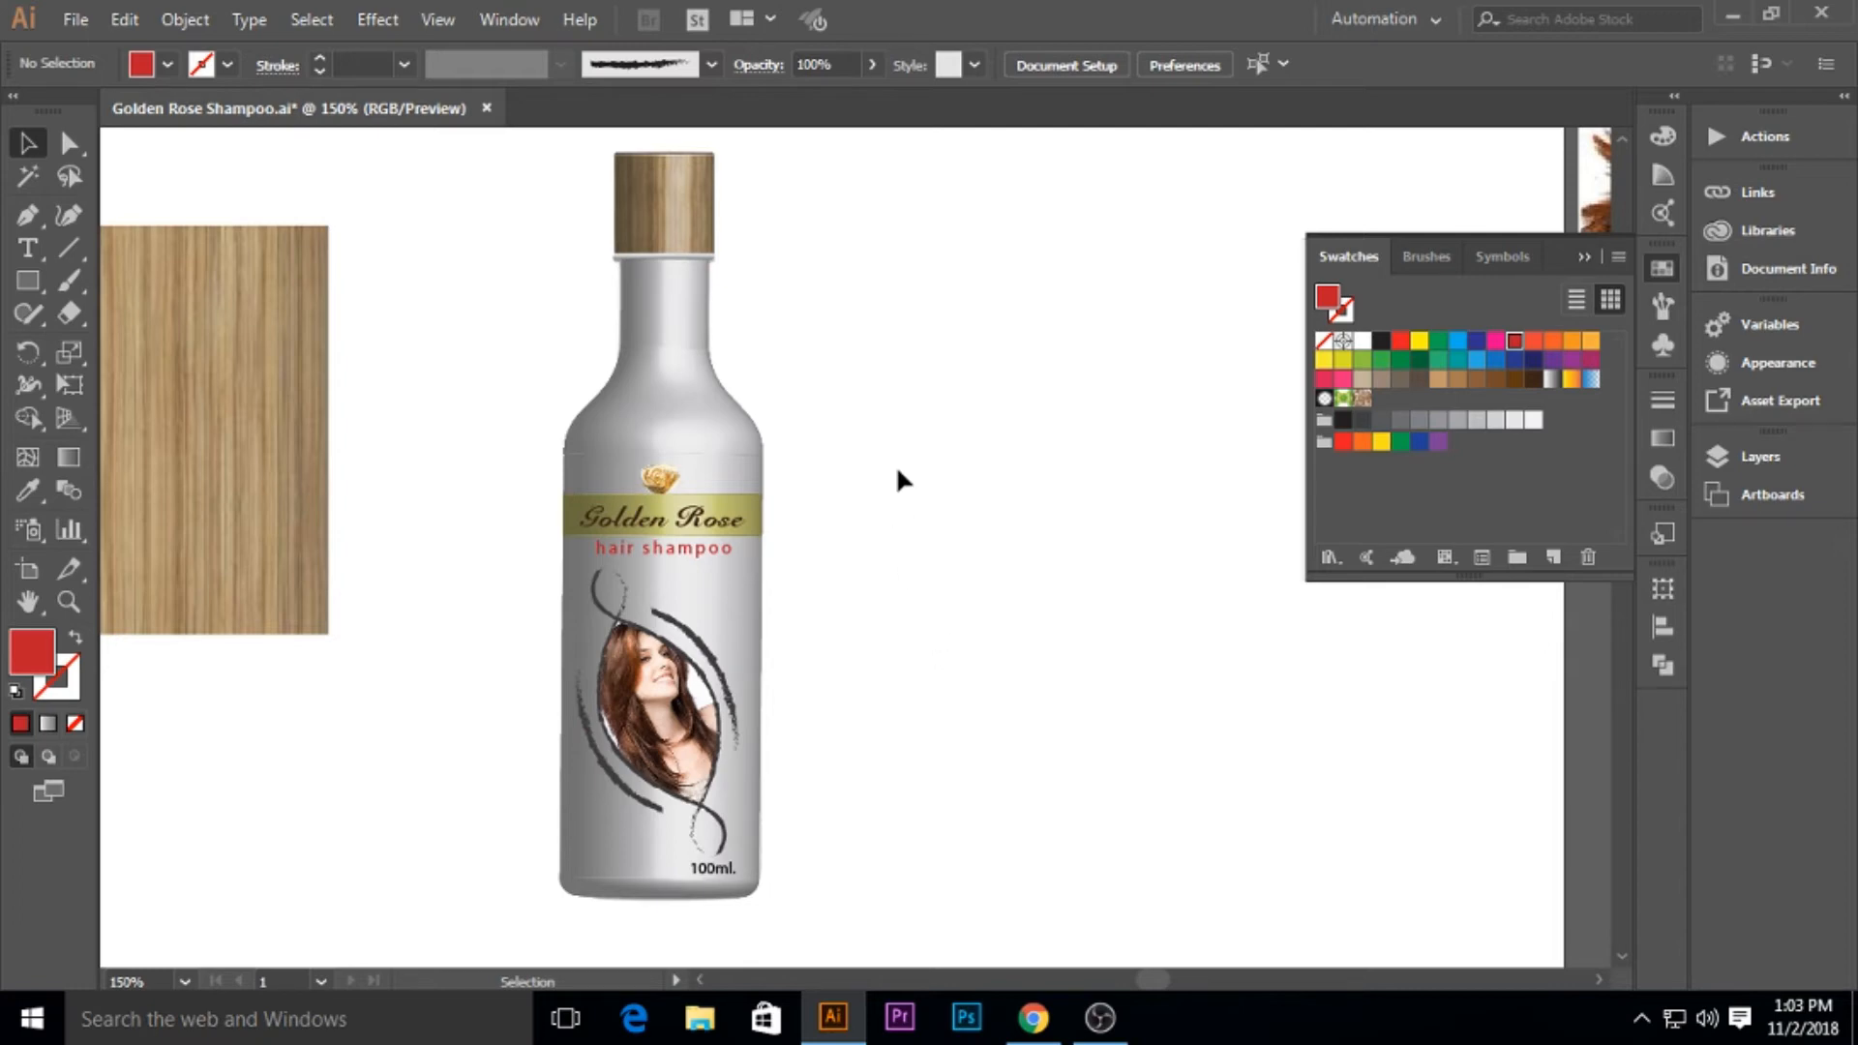
click(1584, 256)
Delete the portrait photo and the wood texture image lying beside the bottle.
key(space)
drag(925, 651, 1059, 683)
scroll(1016, 614, down, 1)
drag(1078, 613, 920, 600)
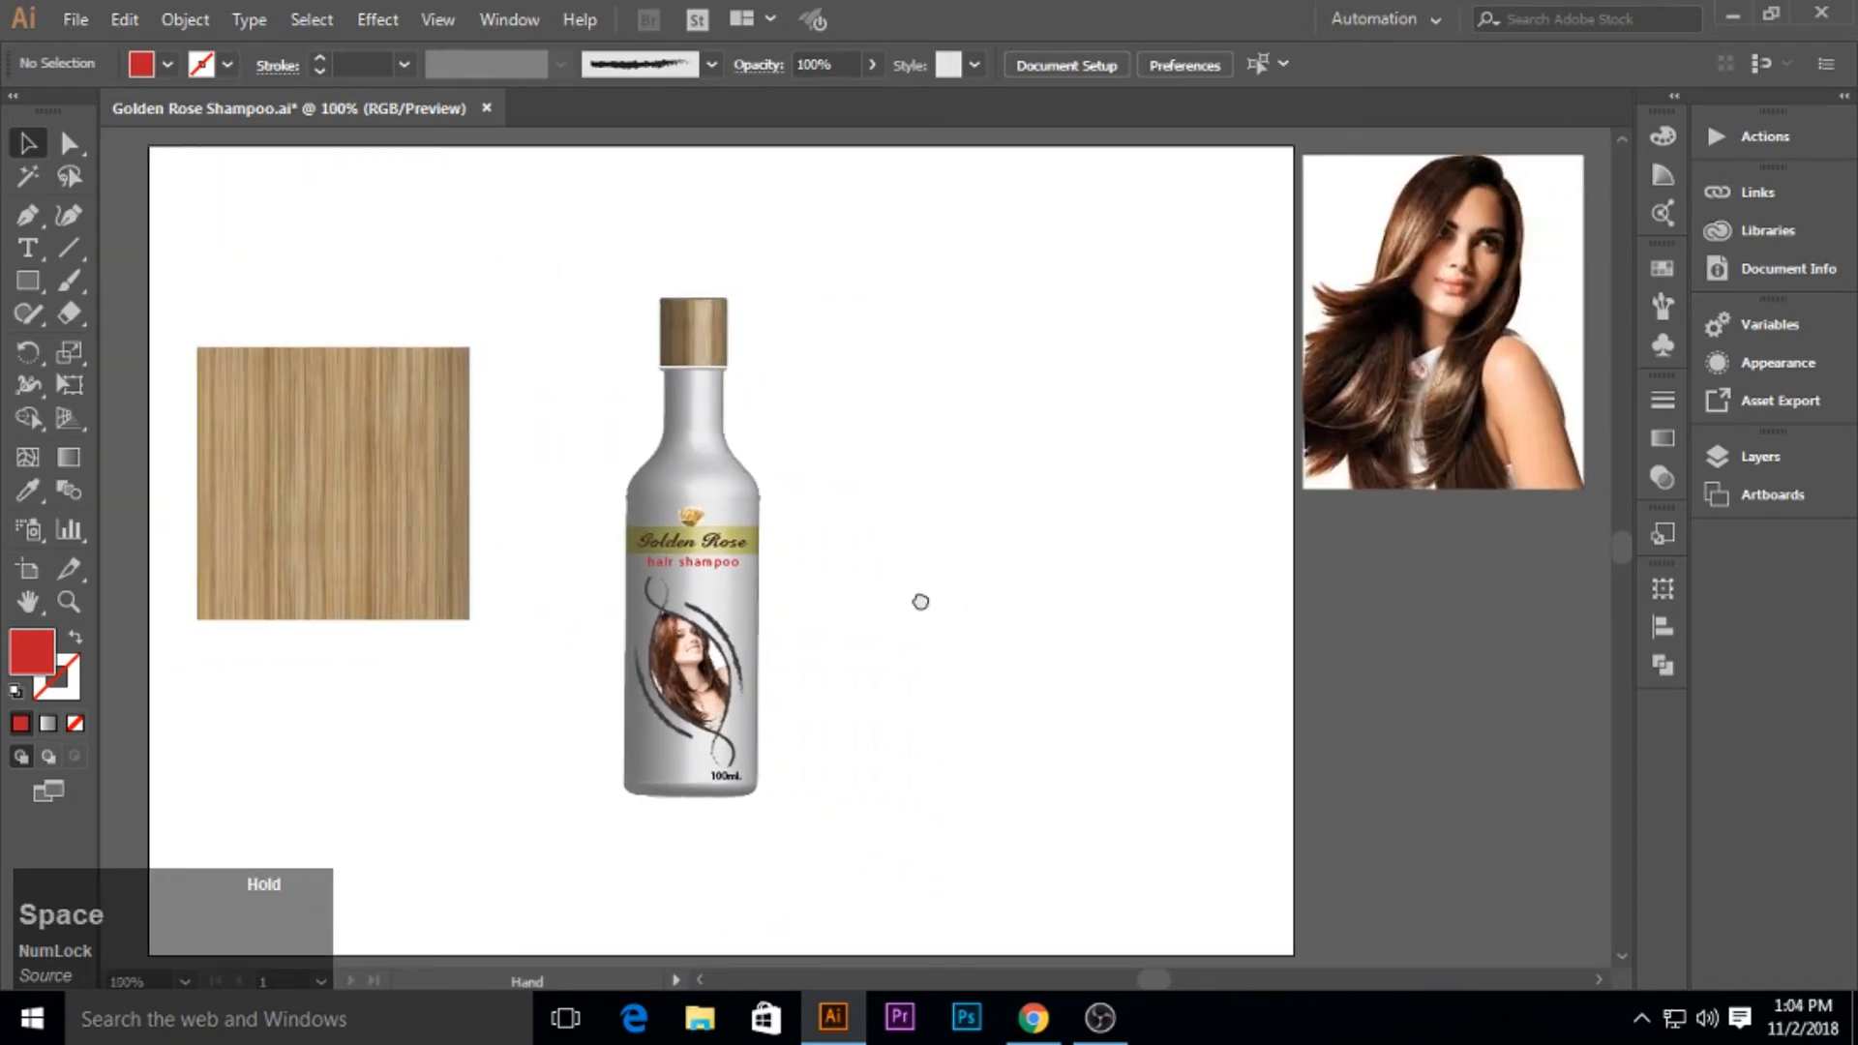
click(1332, 476)
key(Delete)
click(380, 579)
key(Delete)
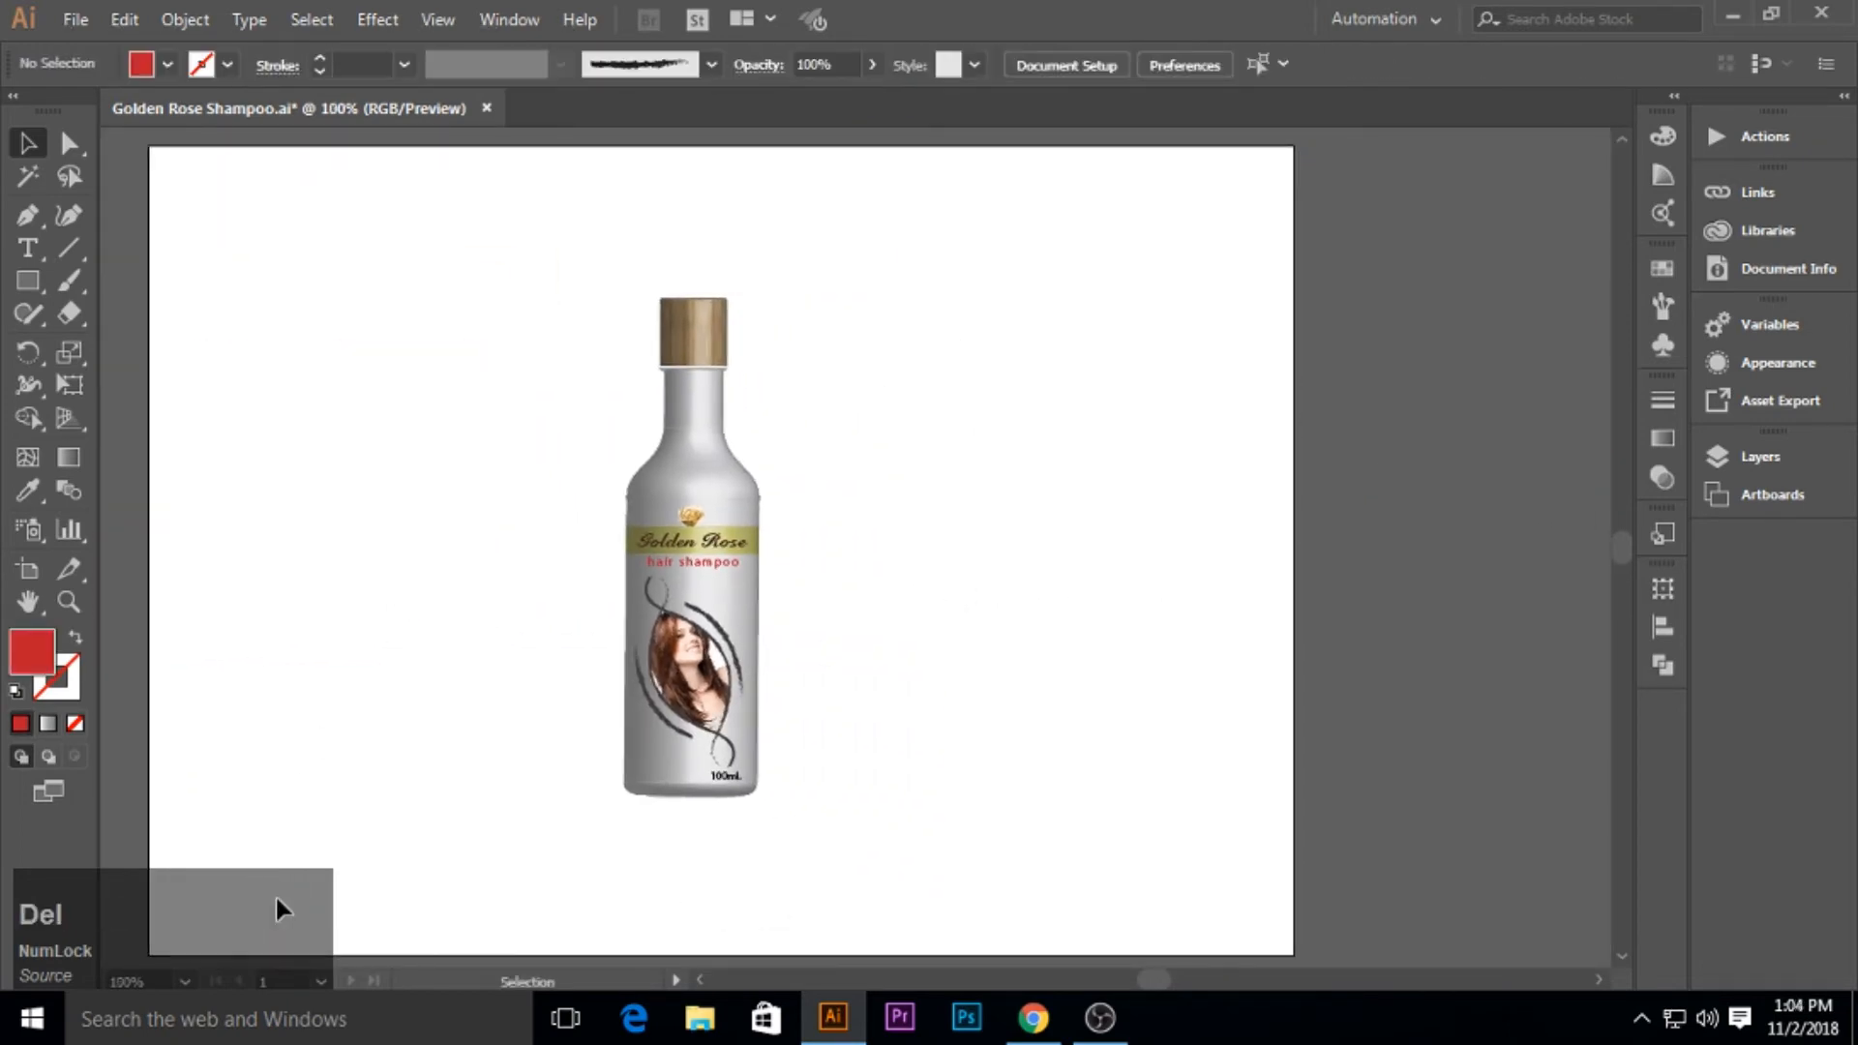
Select all parts of the shampoo bottle and group them.
drag(548, 270, 866, 750)
right_click(699, 585)
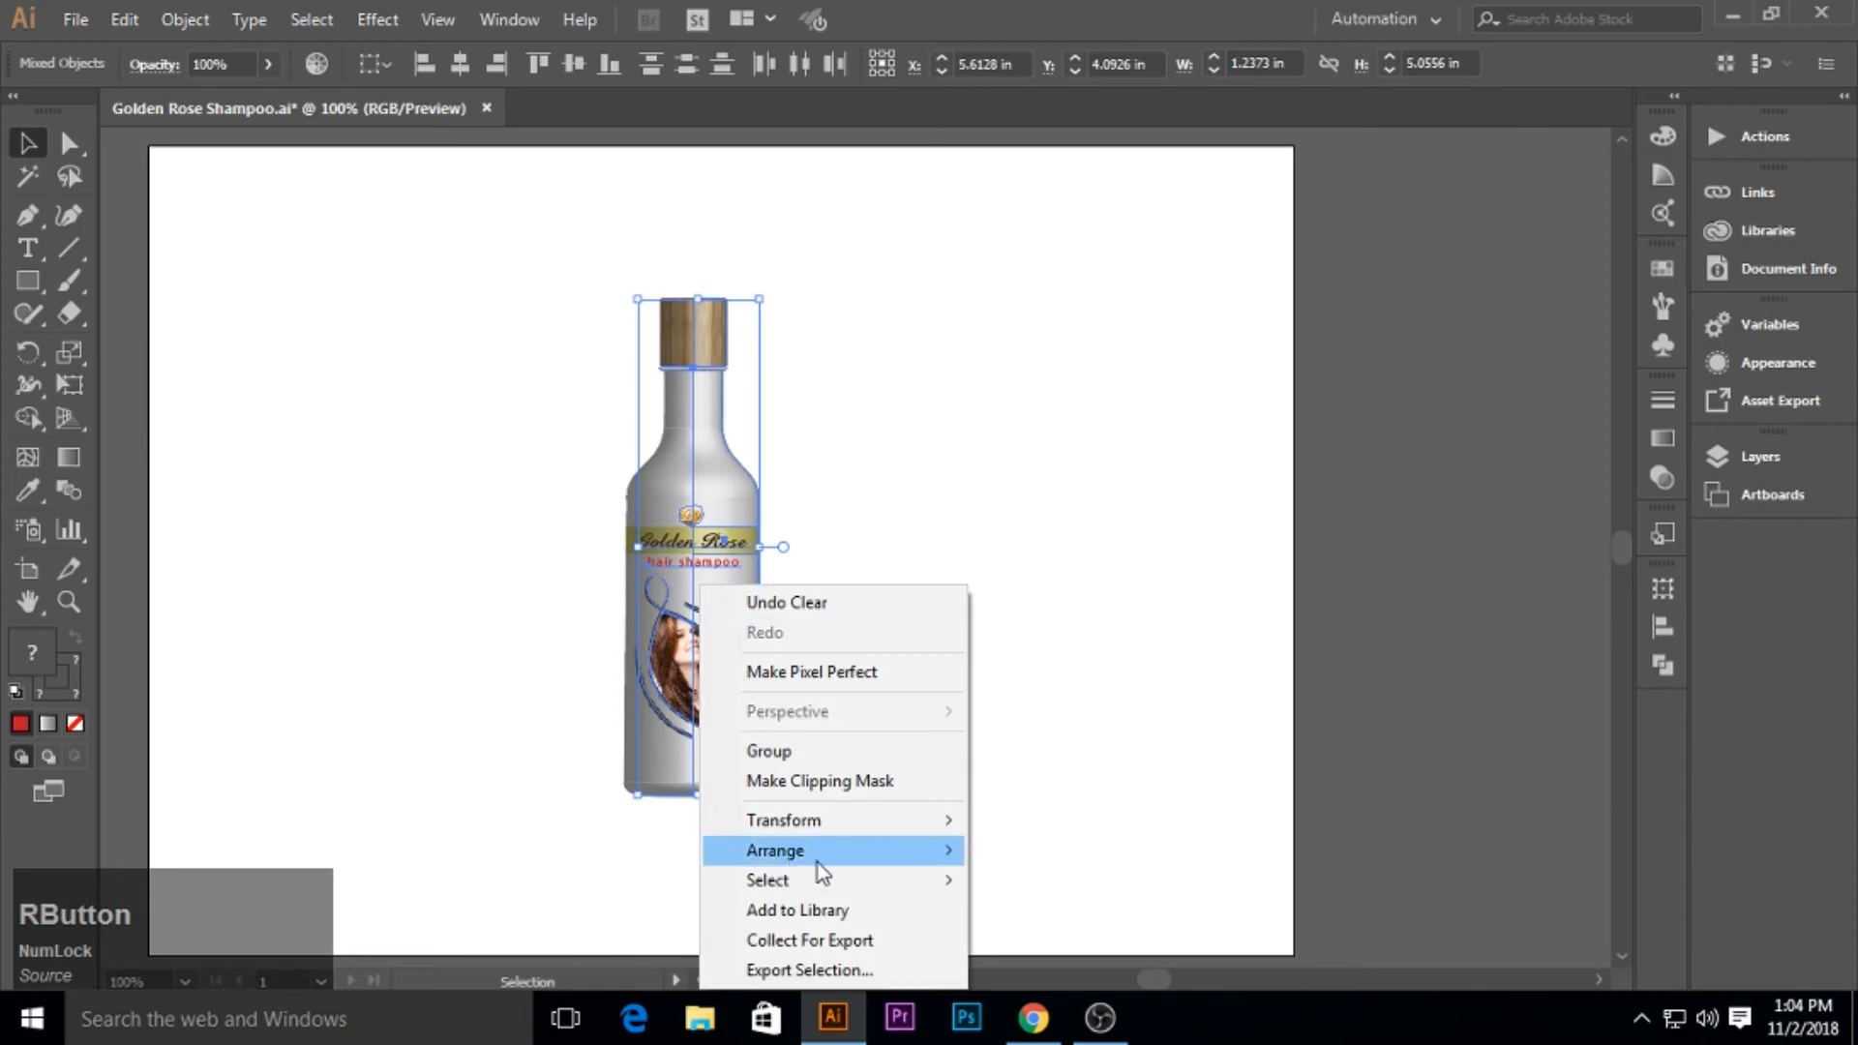
click(796, 752)
click(809, 656)
key(space)
drag(936, 561, 1019, 577)
click(174, 662)
key(Delete)
key(space)
Draw a light grey background rectangle around the bottle, spanning nearly the full artboard height.
click(27, 281)
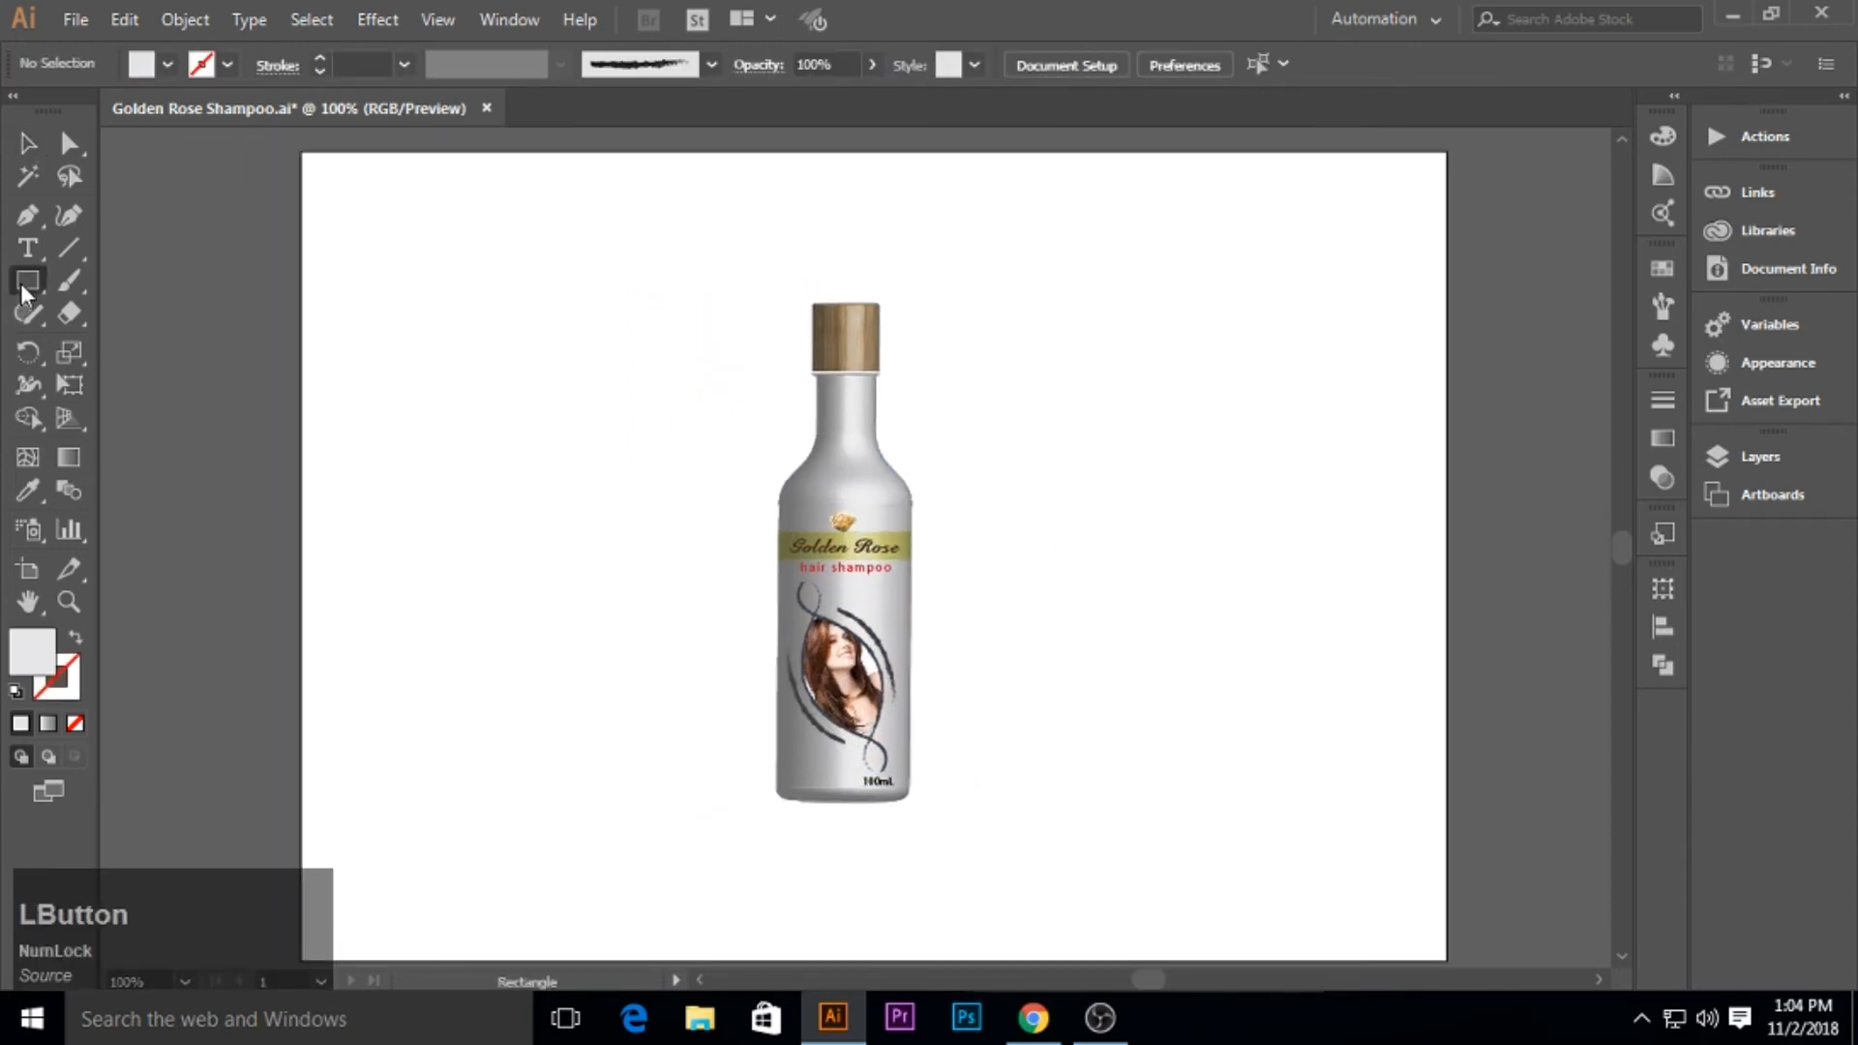
mouse_move(478, 160)
mouse_down()
mouse_move(1223, 891)
mouse_move(1210, 956)
mouse_up()
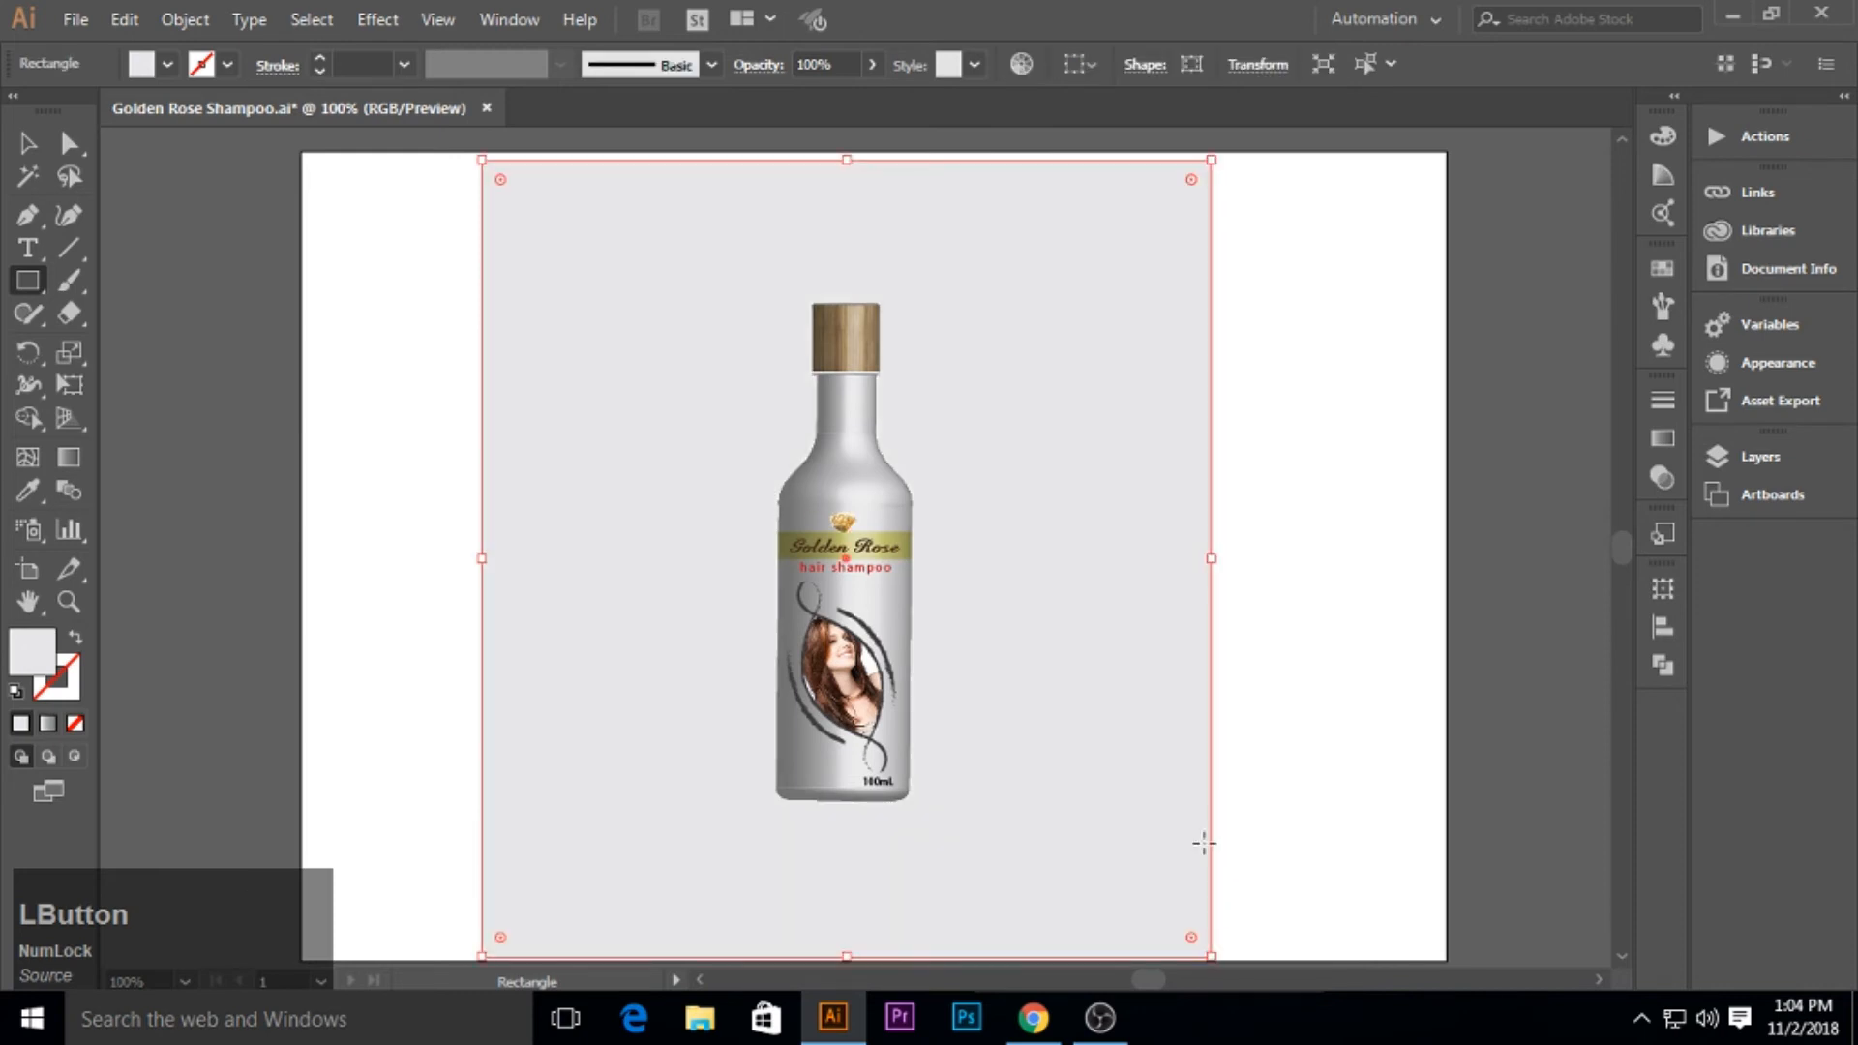
click(27, 145)
Fill the background rectangle with a two-stop Radial gradient from white in the centre to light grey at the edges.
click(1658, 431)
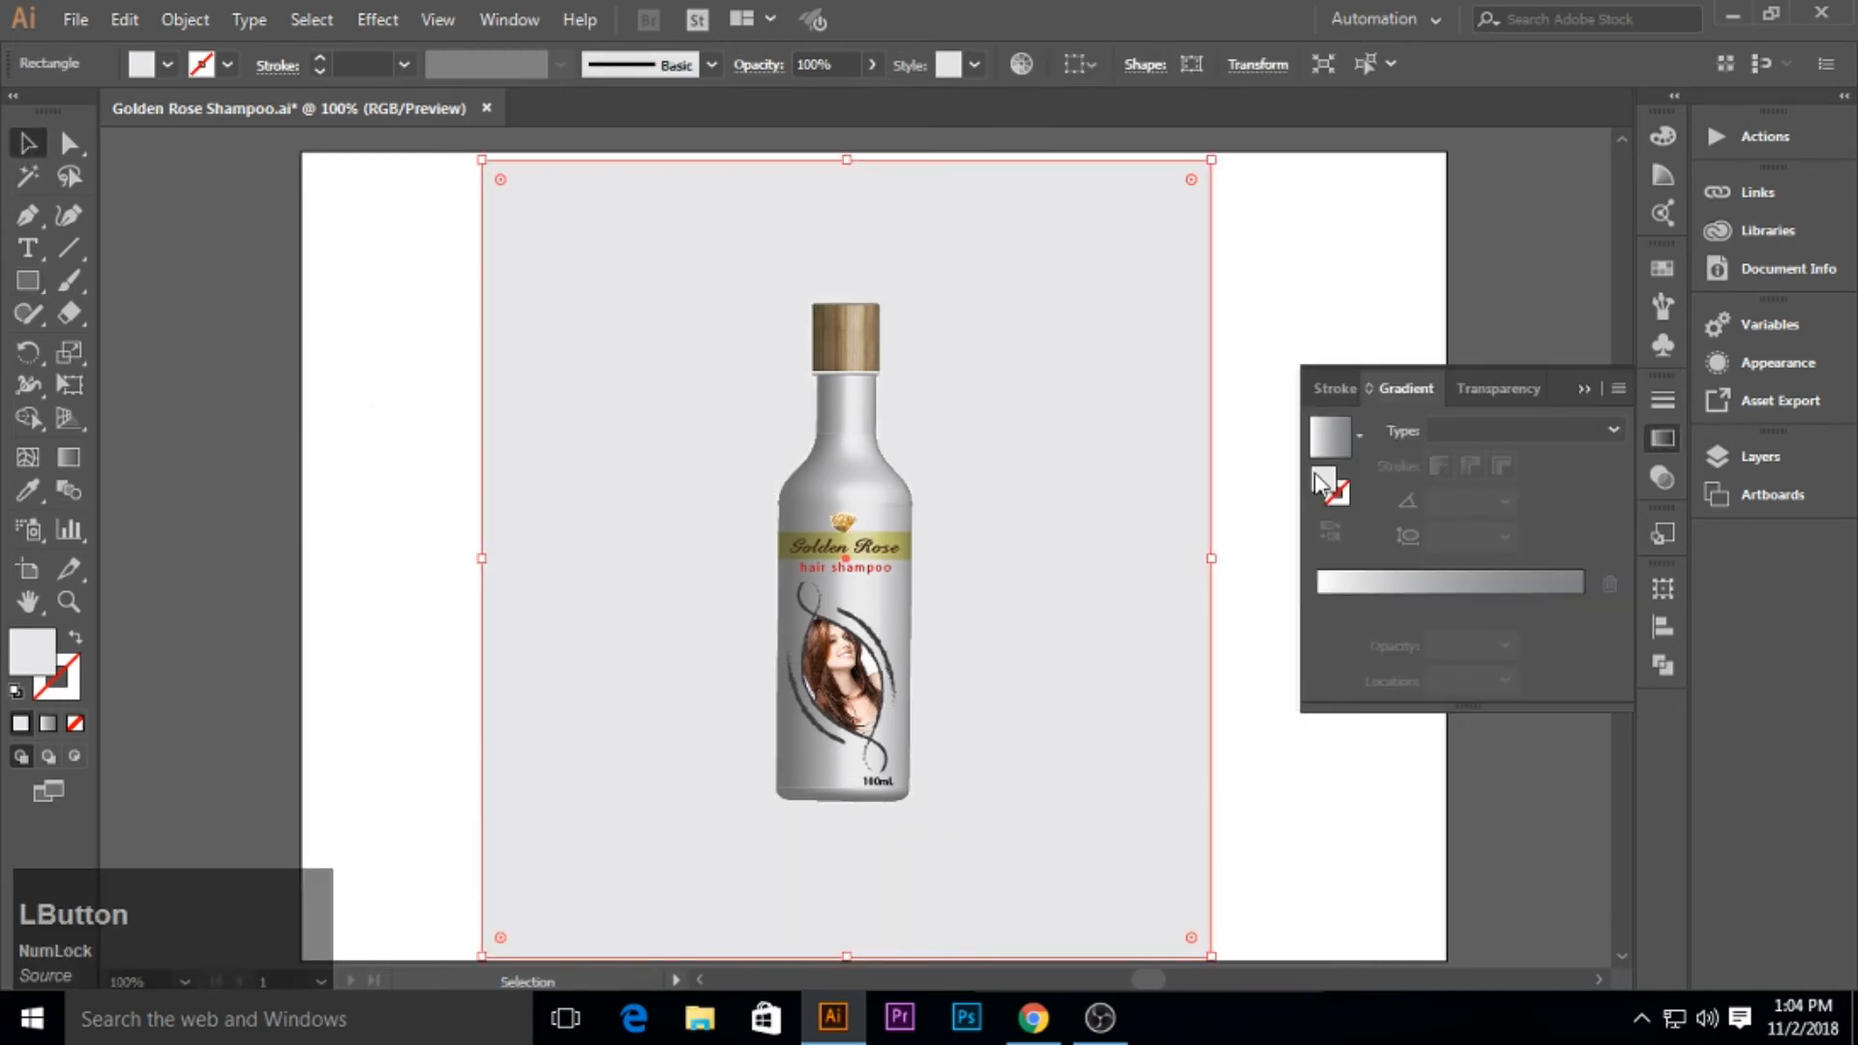
click(1329, 437)
click(1578, 607)
click(1459, 600)
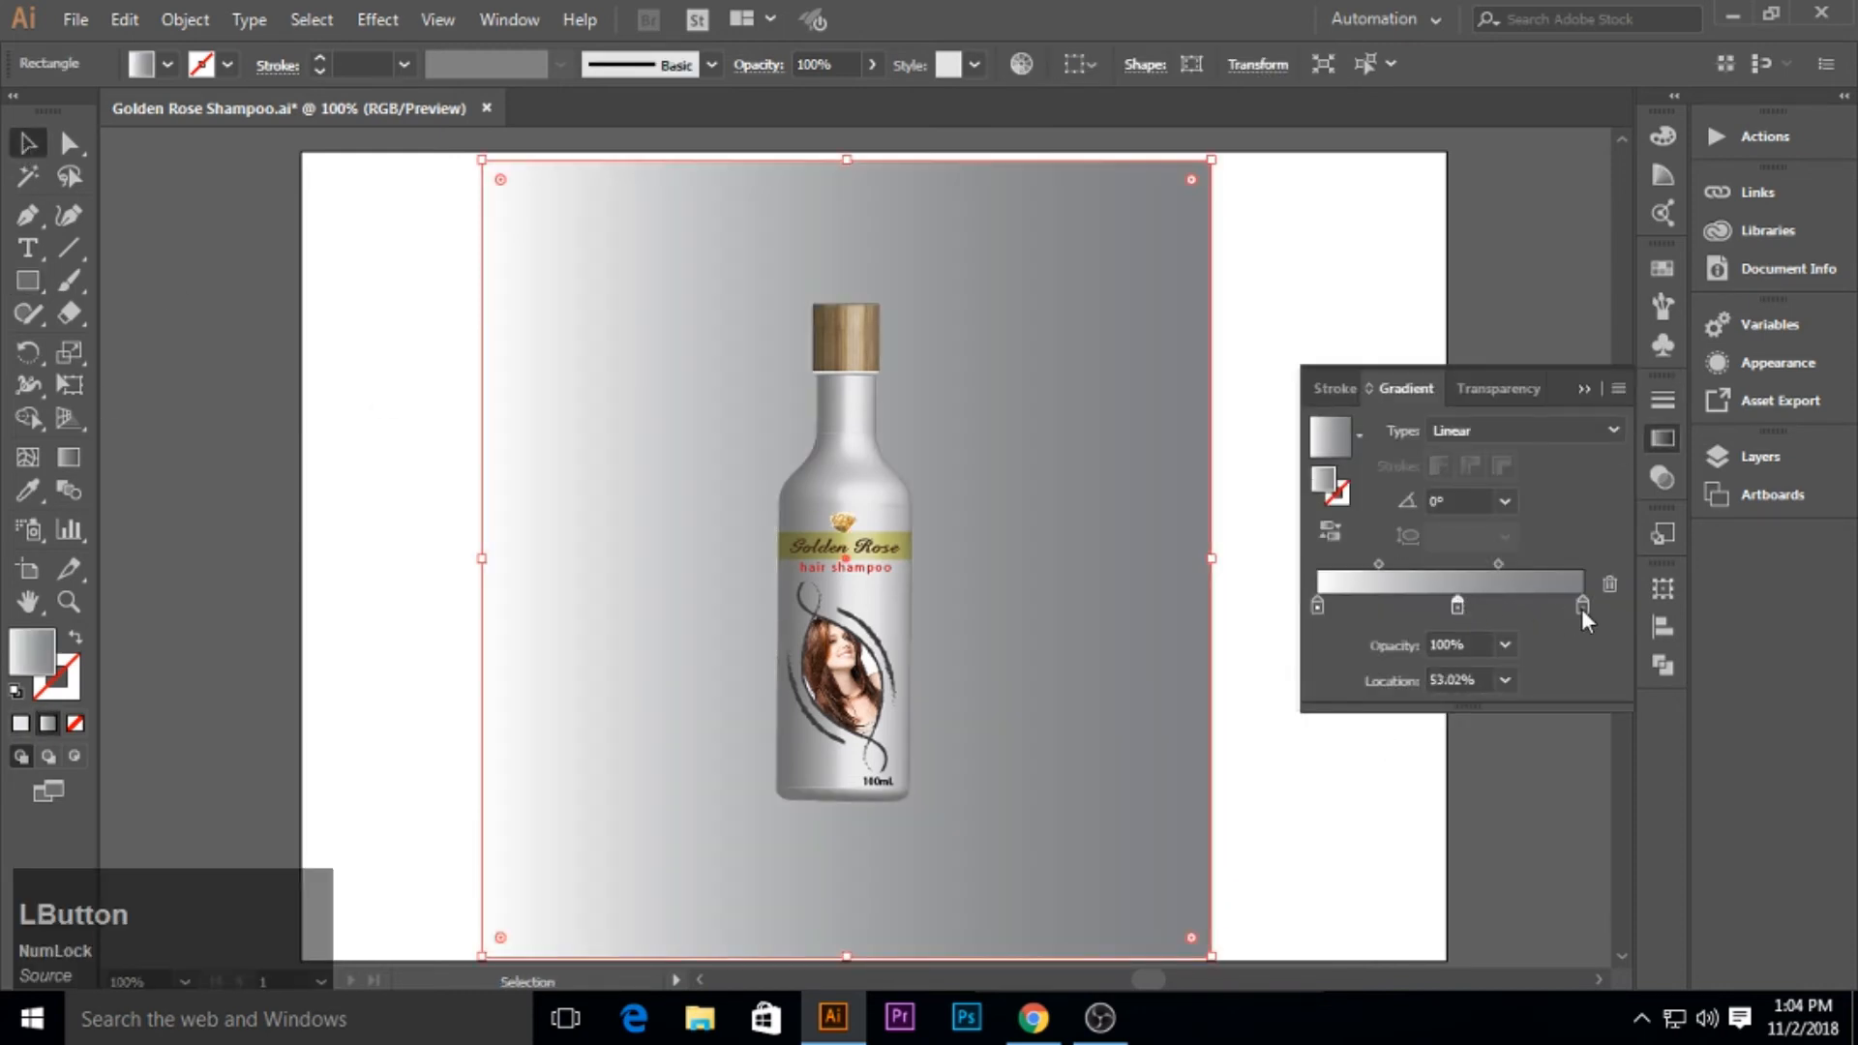
drag(1581, 607, 1577, 667)
drag(1457, 604, 1505, 607)
click(1535, 430)
click(1500, 479)
drag(1590, 680, 1618, 606)
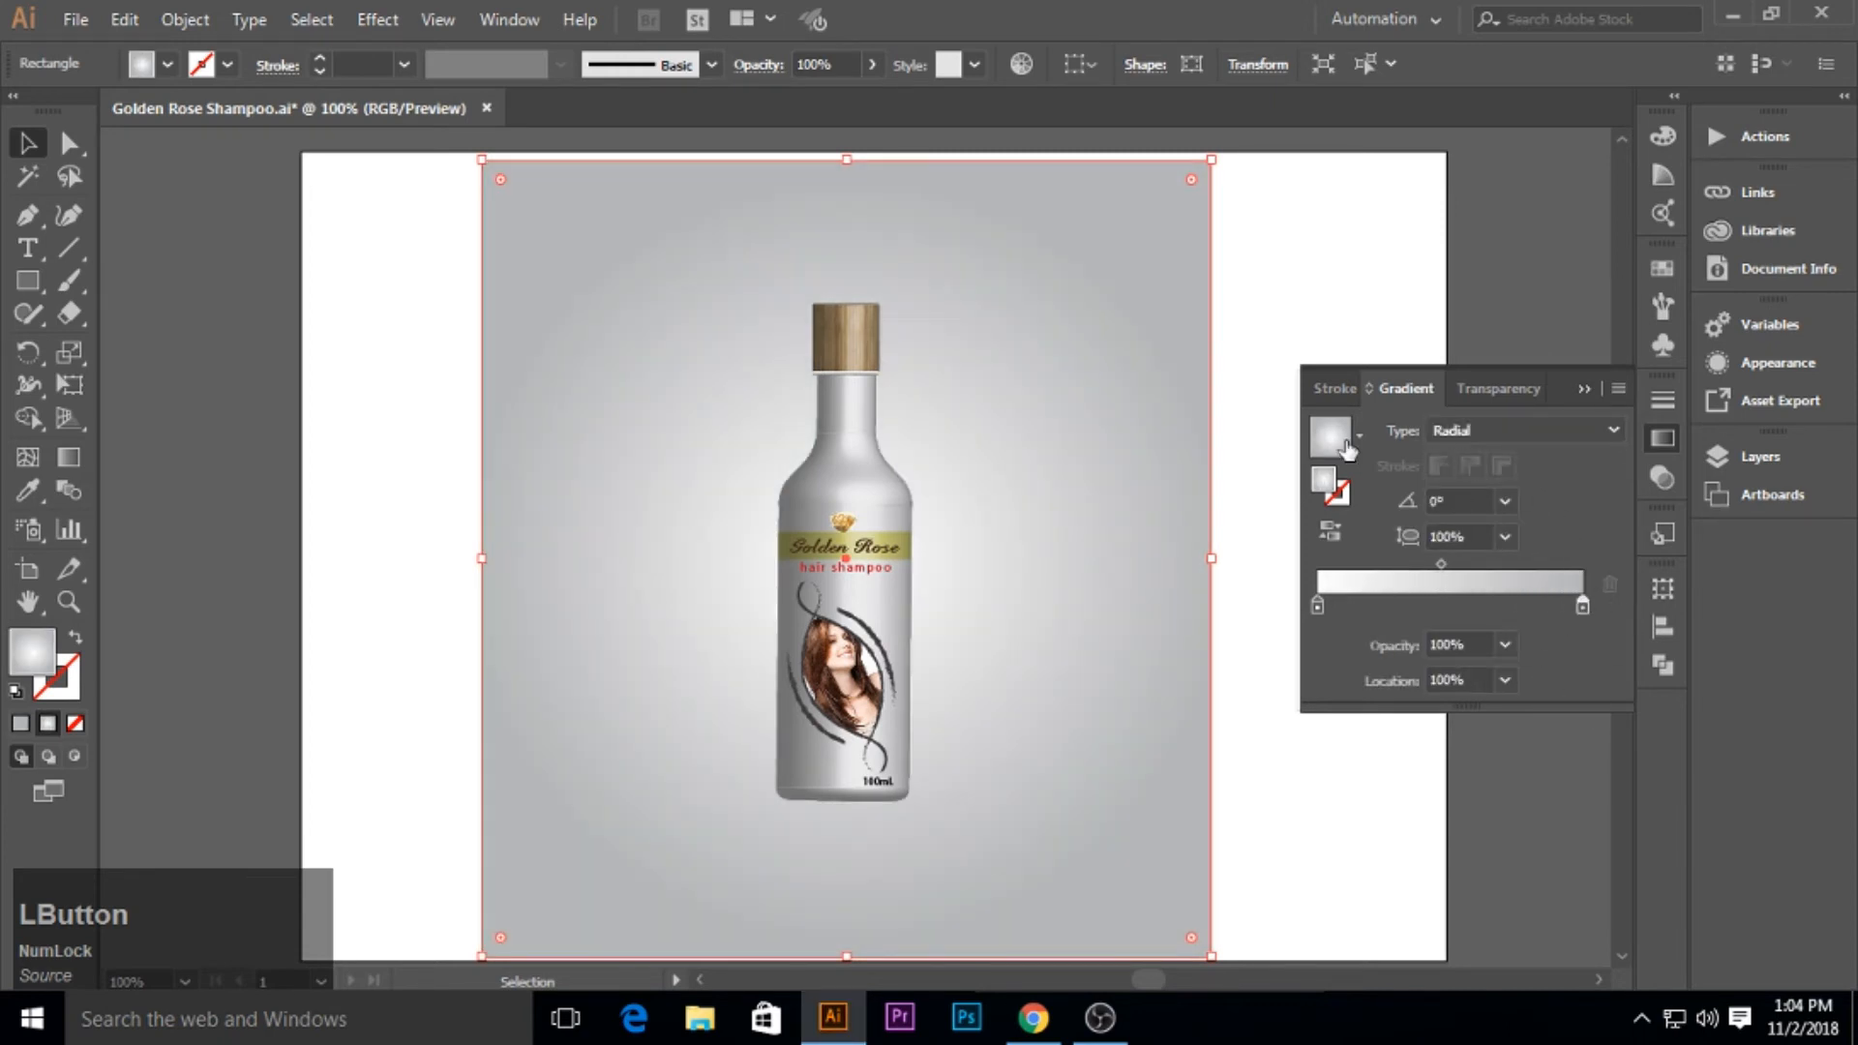
click(1583, 389)
click(1352, 526)
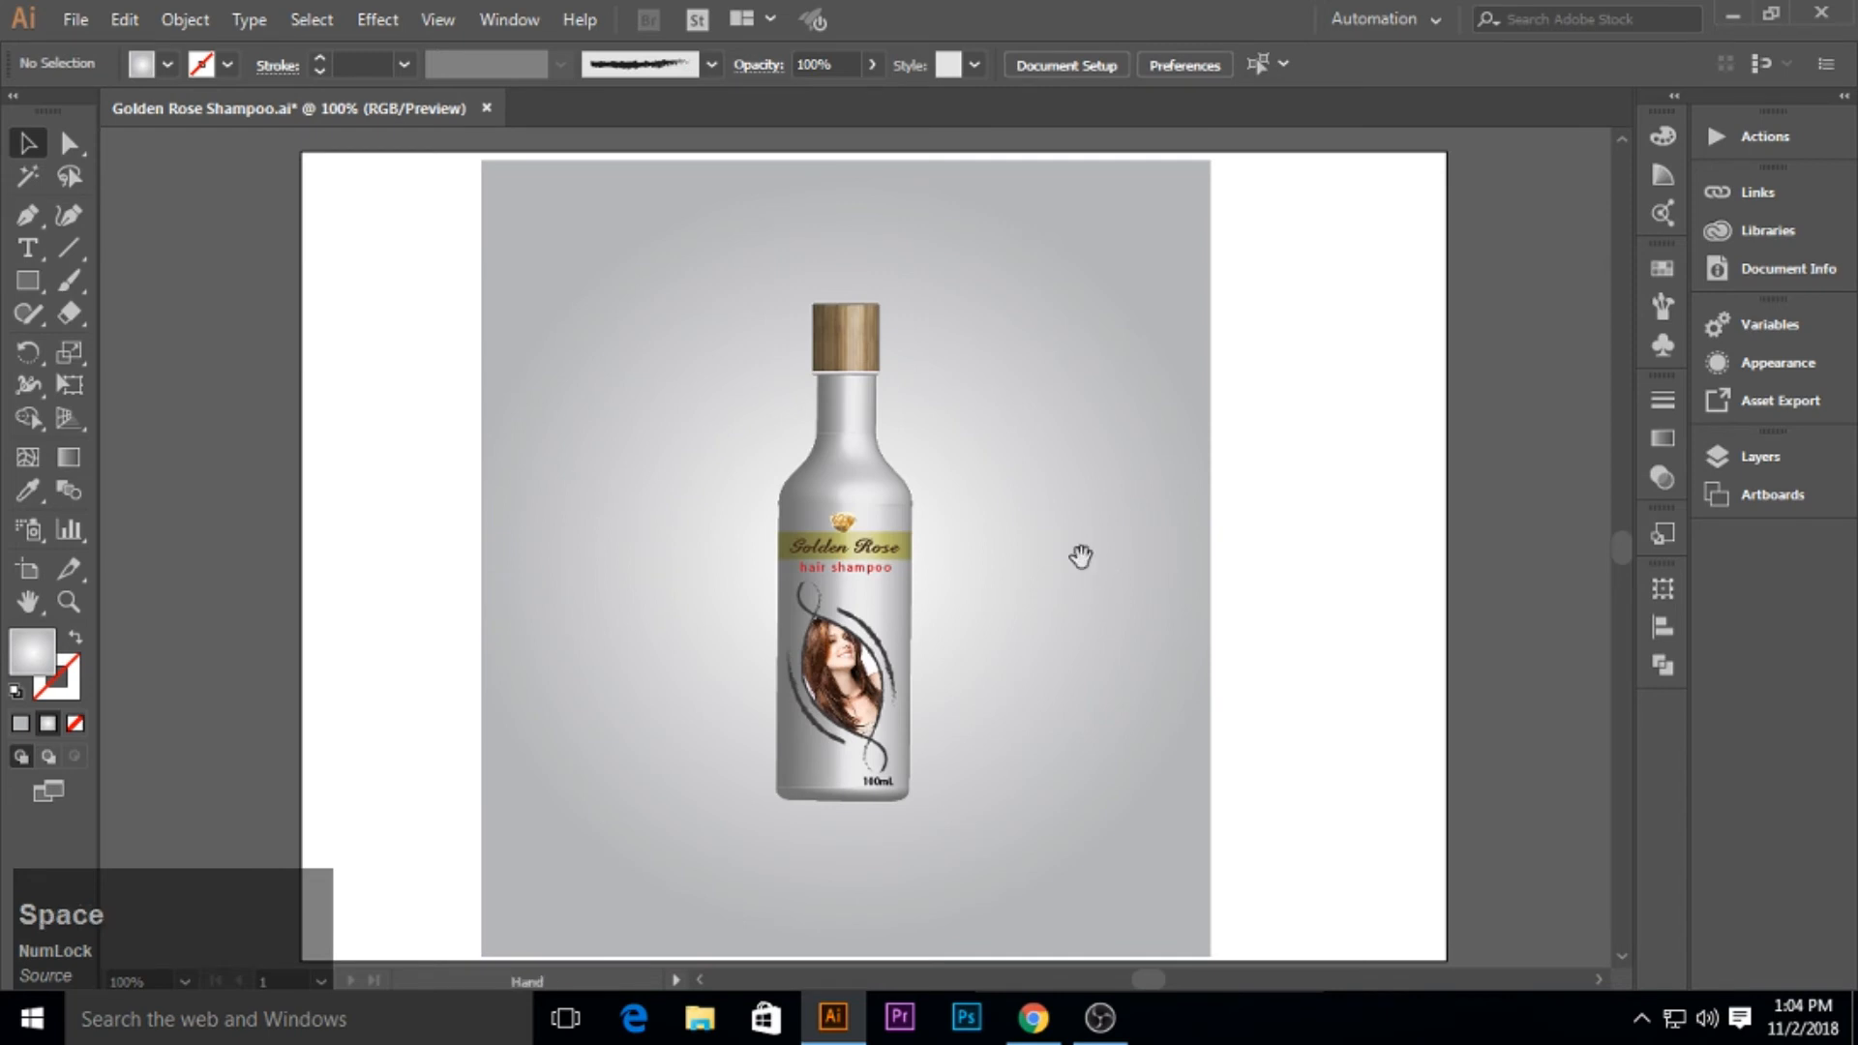
drag(1078, 551, 1086, 530)
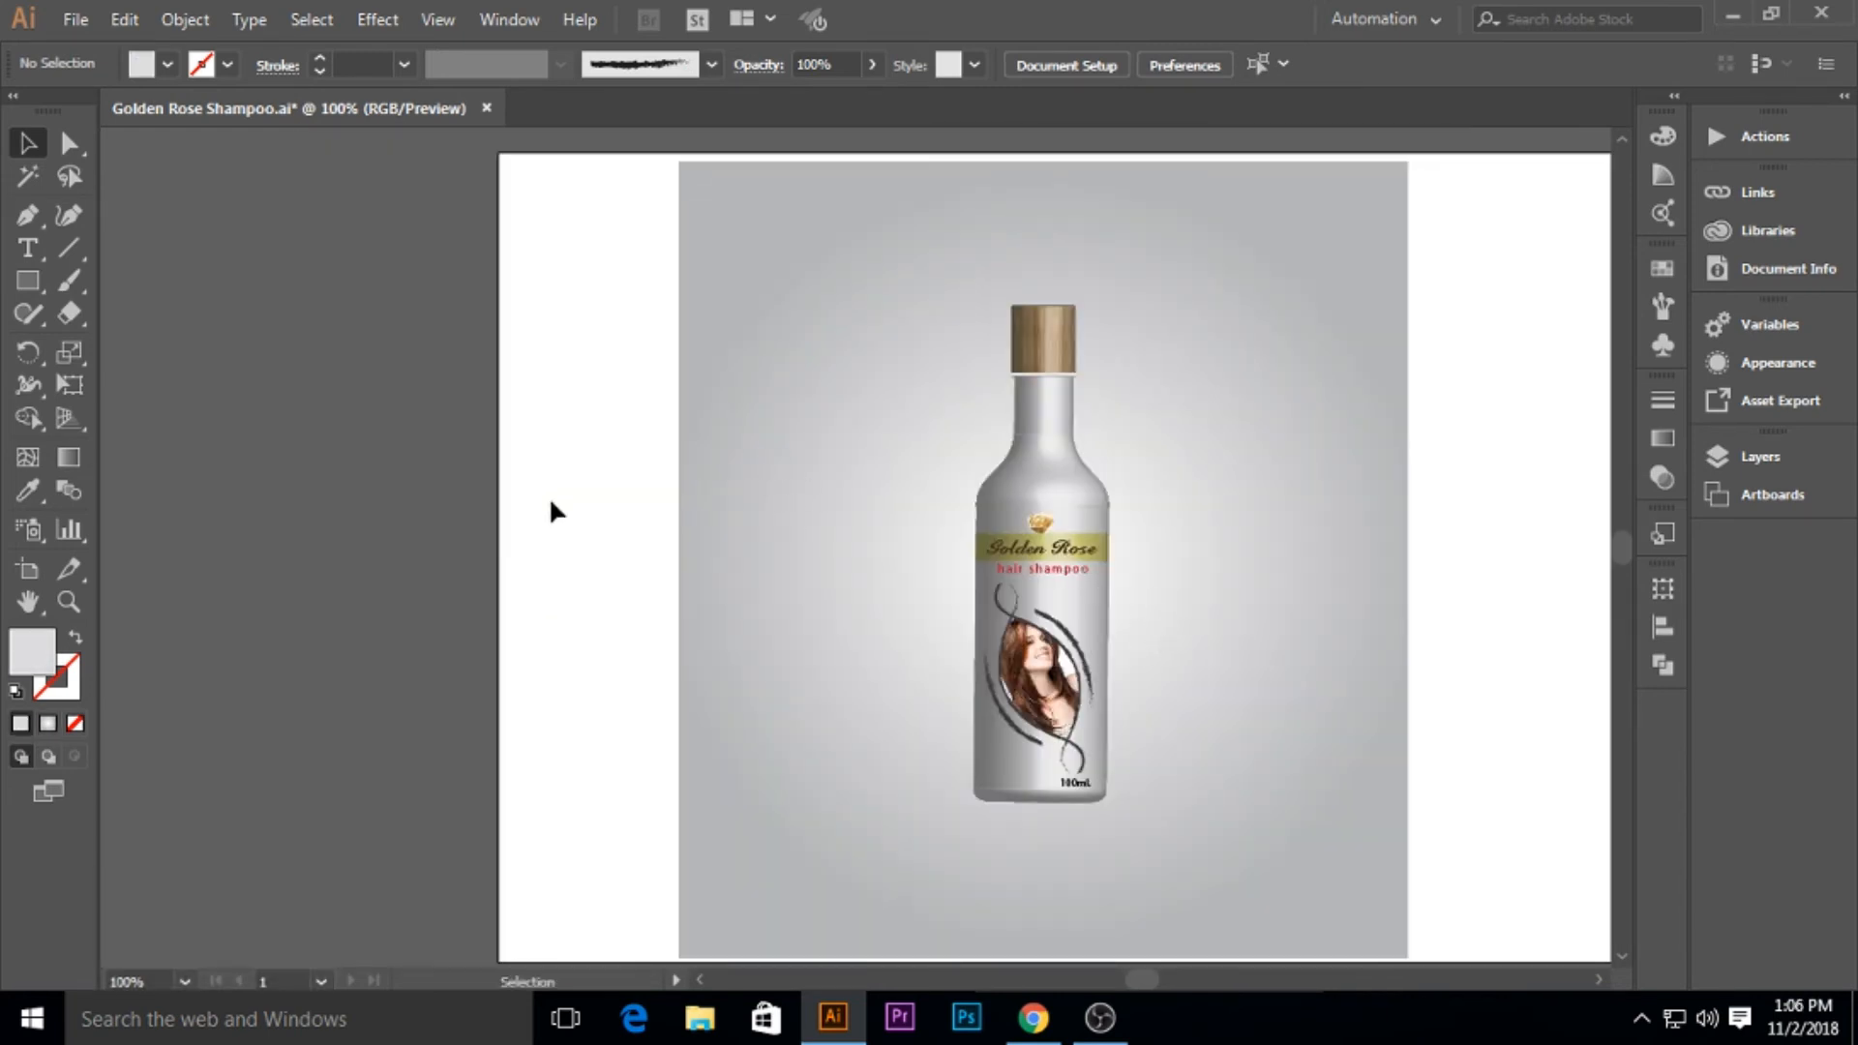
Draw an unfilled rectangular frame with a 1 pt black stroke just inside the grey background's edges.
click(27, 280)
click(15, 691)
click(74, 723)
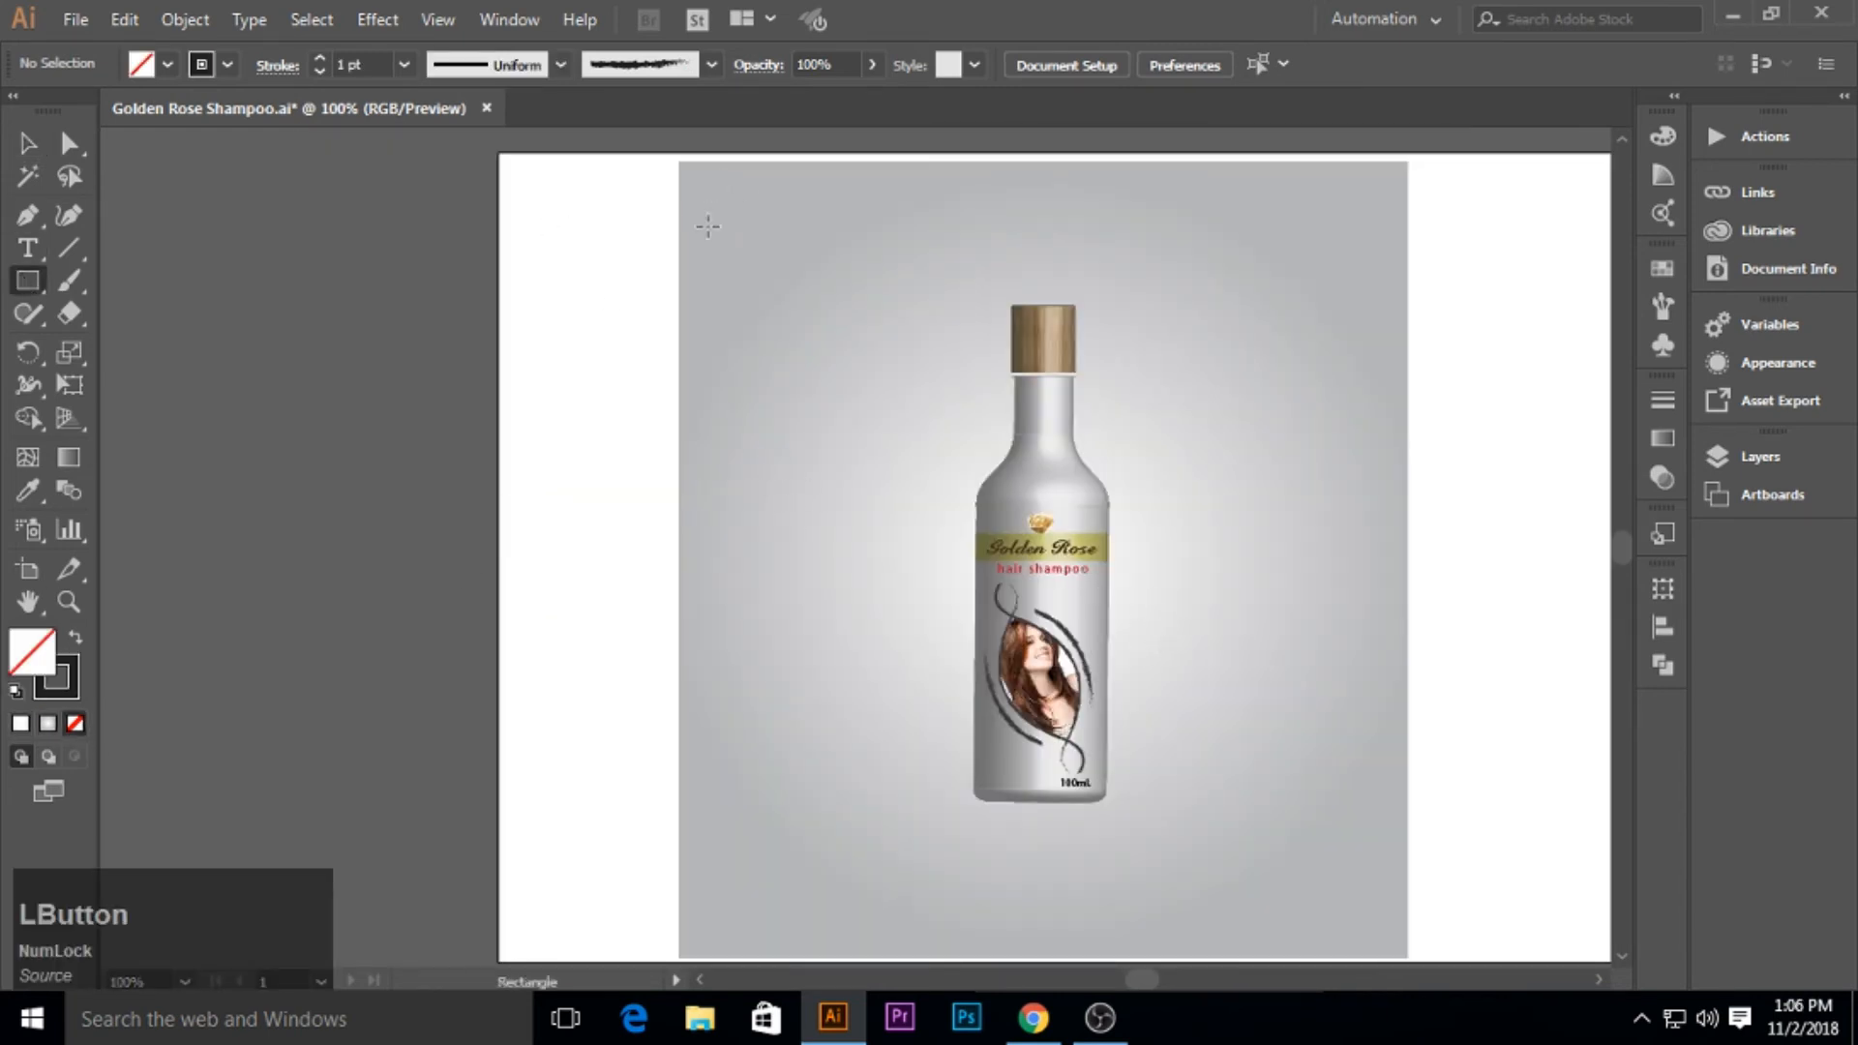
drag(709, 187, 1375, 931)
Apply the preset white-to-black gradient to the inner frame's stroke.
click(1664, 441)
click(1337, 492)
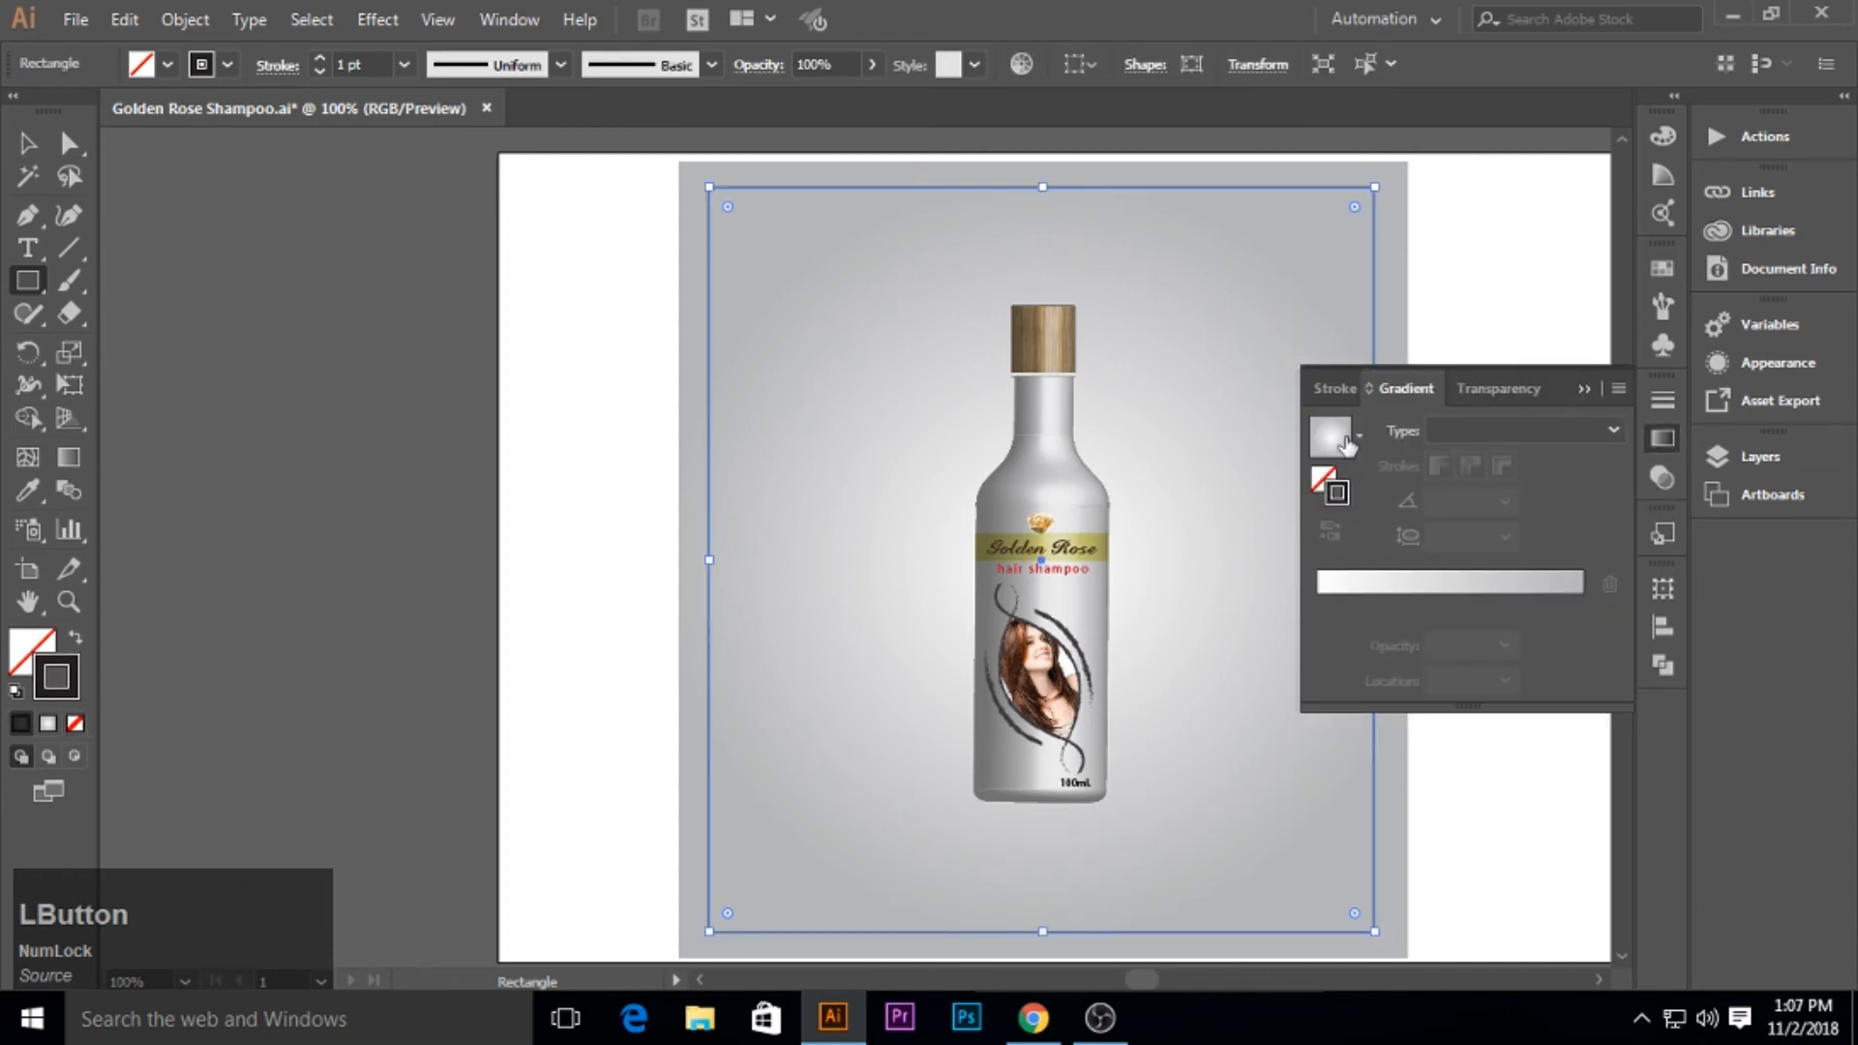
click(1359, 434)
click(1257, 490)
click(1583, 390)
click(27, 143)
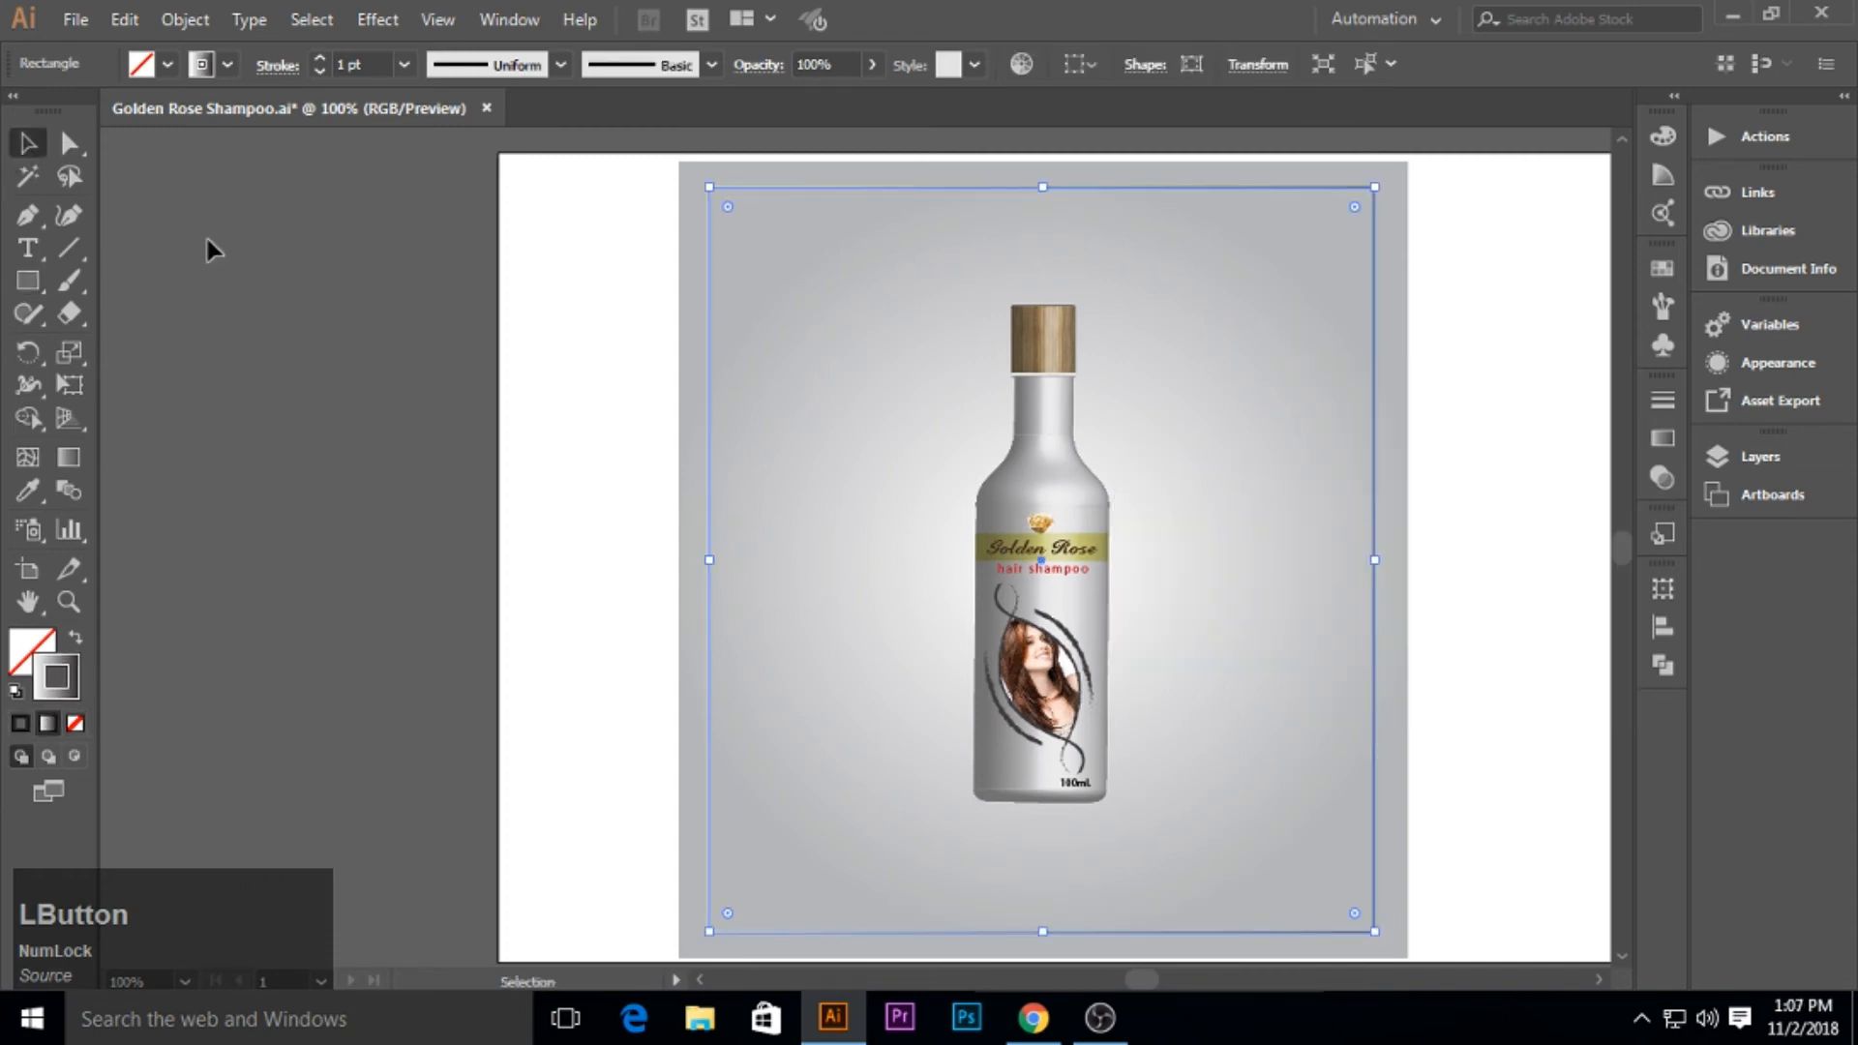
click(205, 235)
Draw a flat ellipse about 1.46 in wide and 0.35 in high directly beneath the bottle.
click(27, 281)
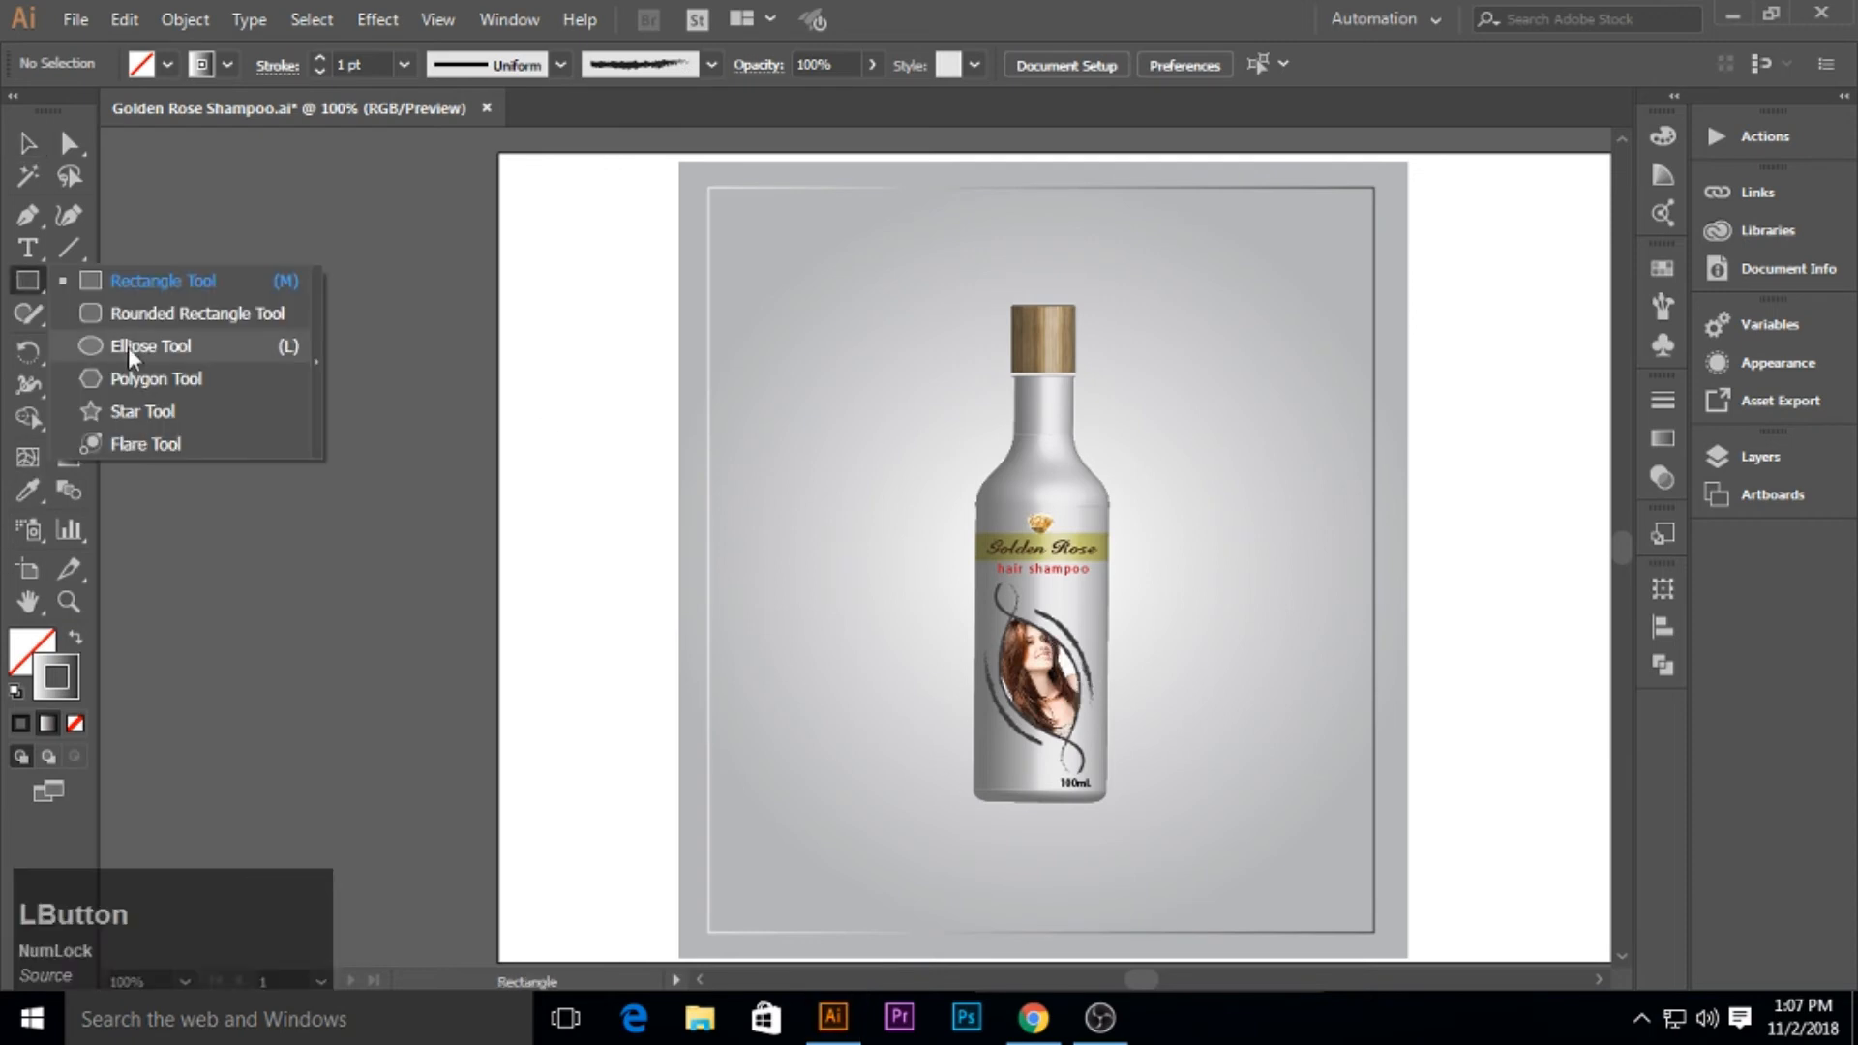
click(135, 349)
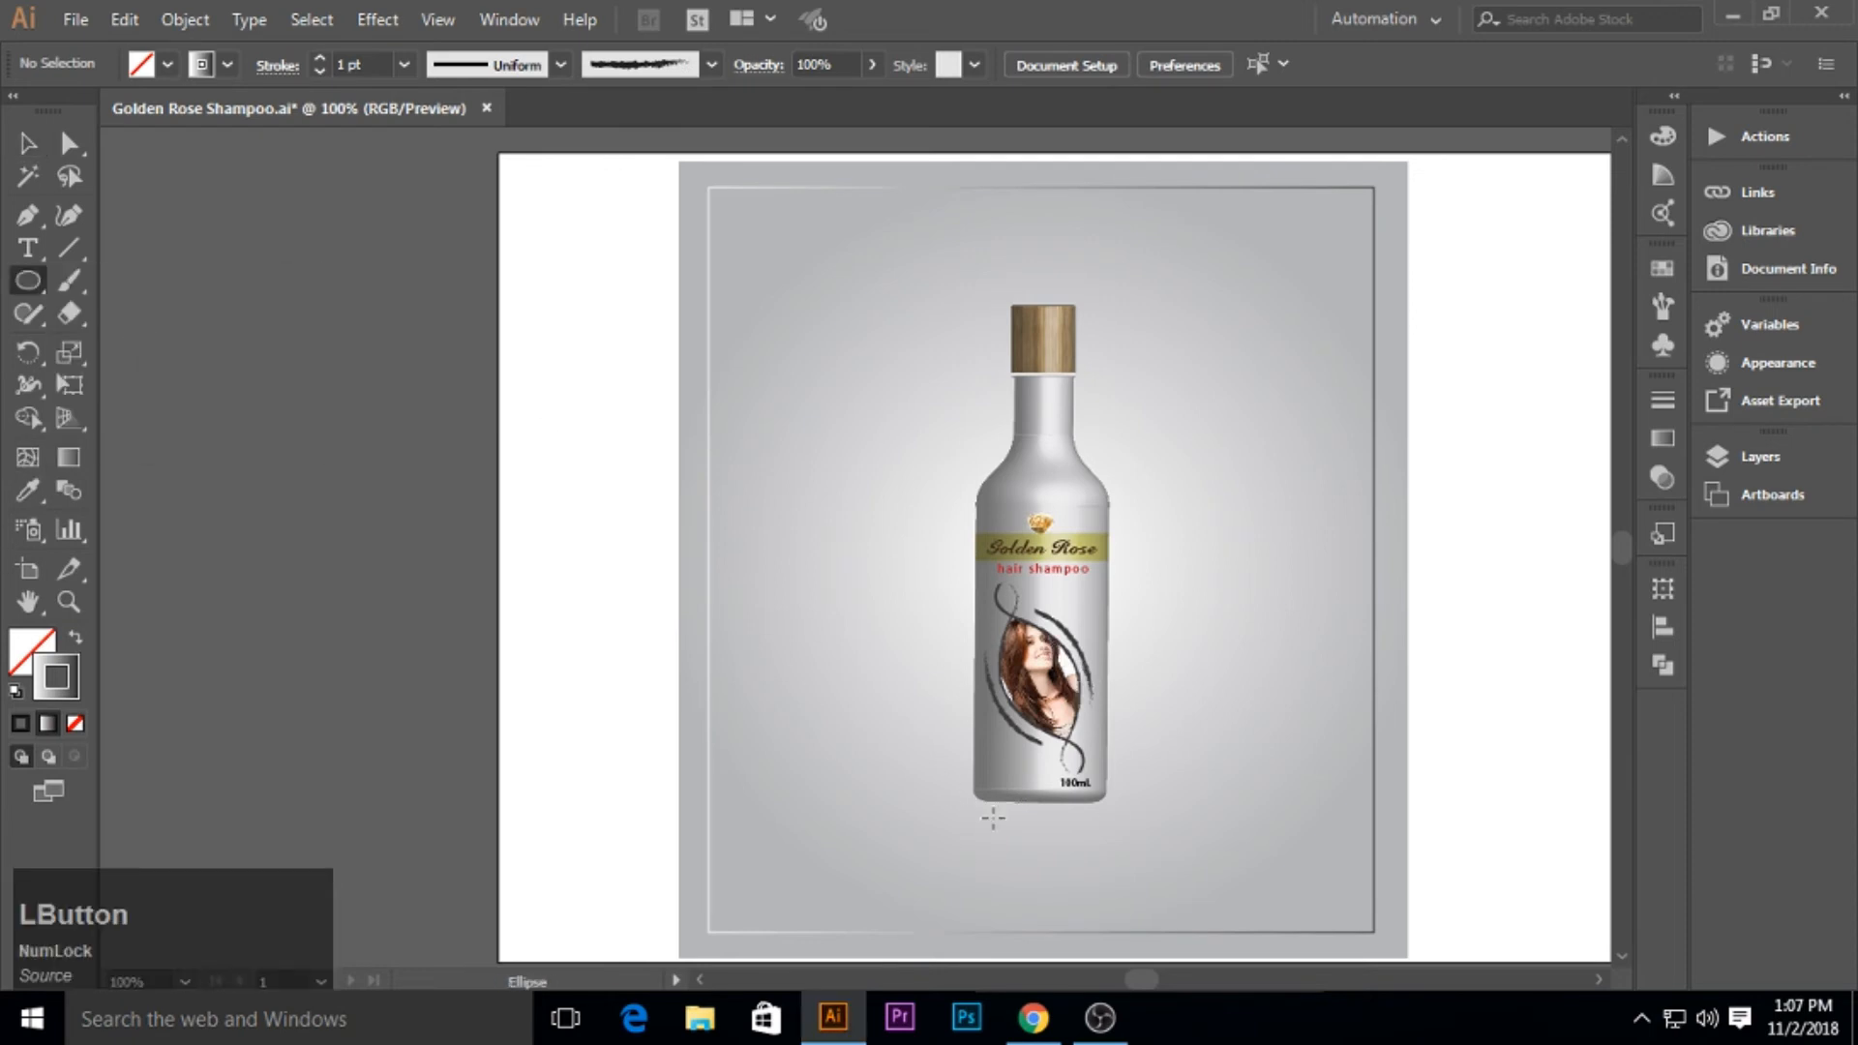
drag(972, 807, 1118, 841)
click(27, 143)
Fill the ellipse beneath the bottle with black and remove its stroke.
click(1663, 268)
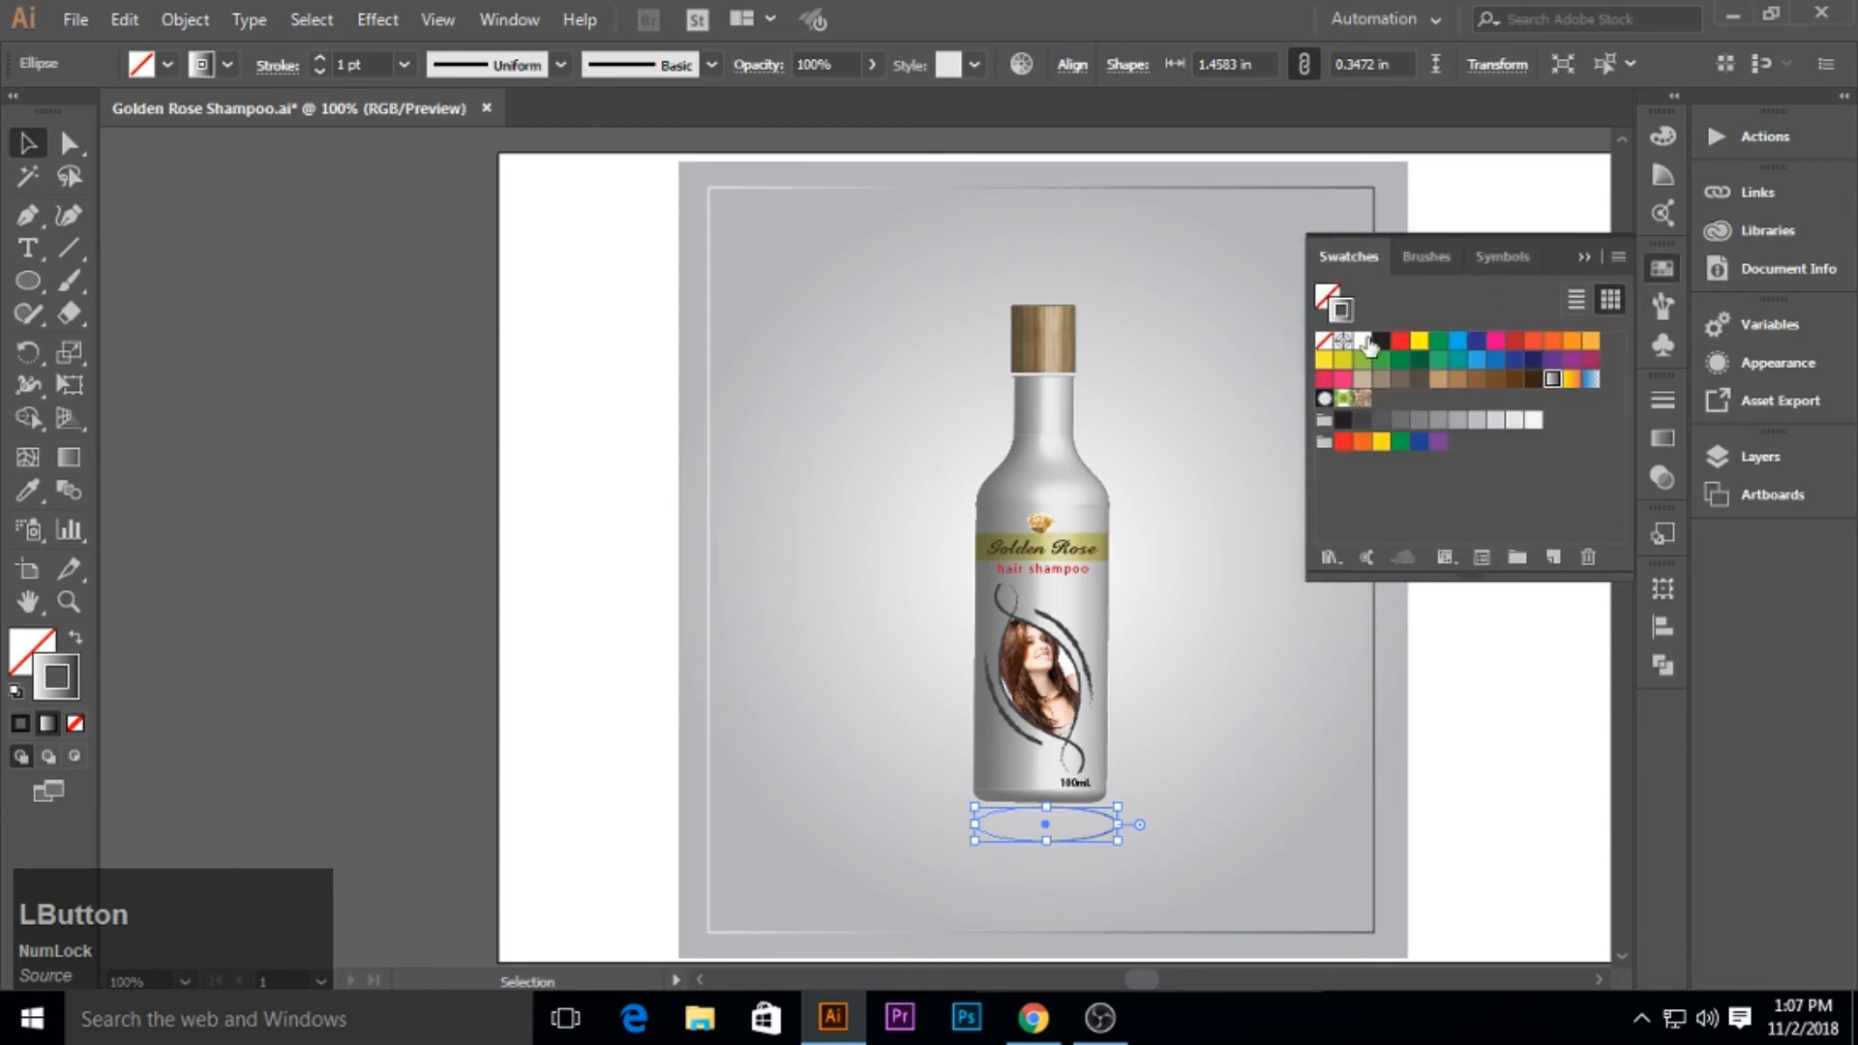
click(1381, 340)
click(1328, 298)
click(1381, 341)
click(1343, 311)
click(1323, 341)
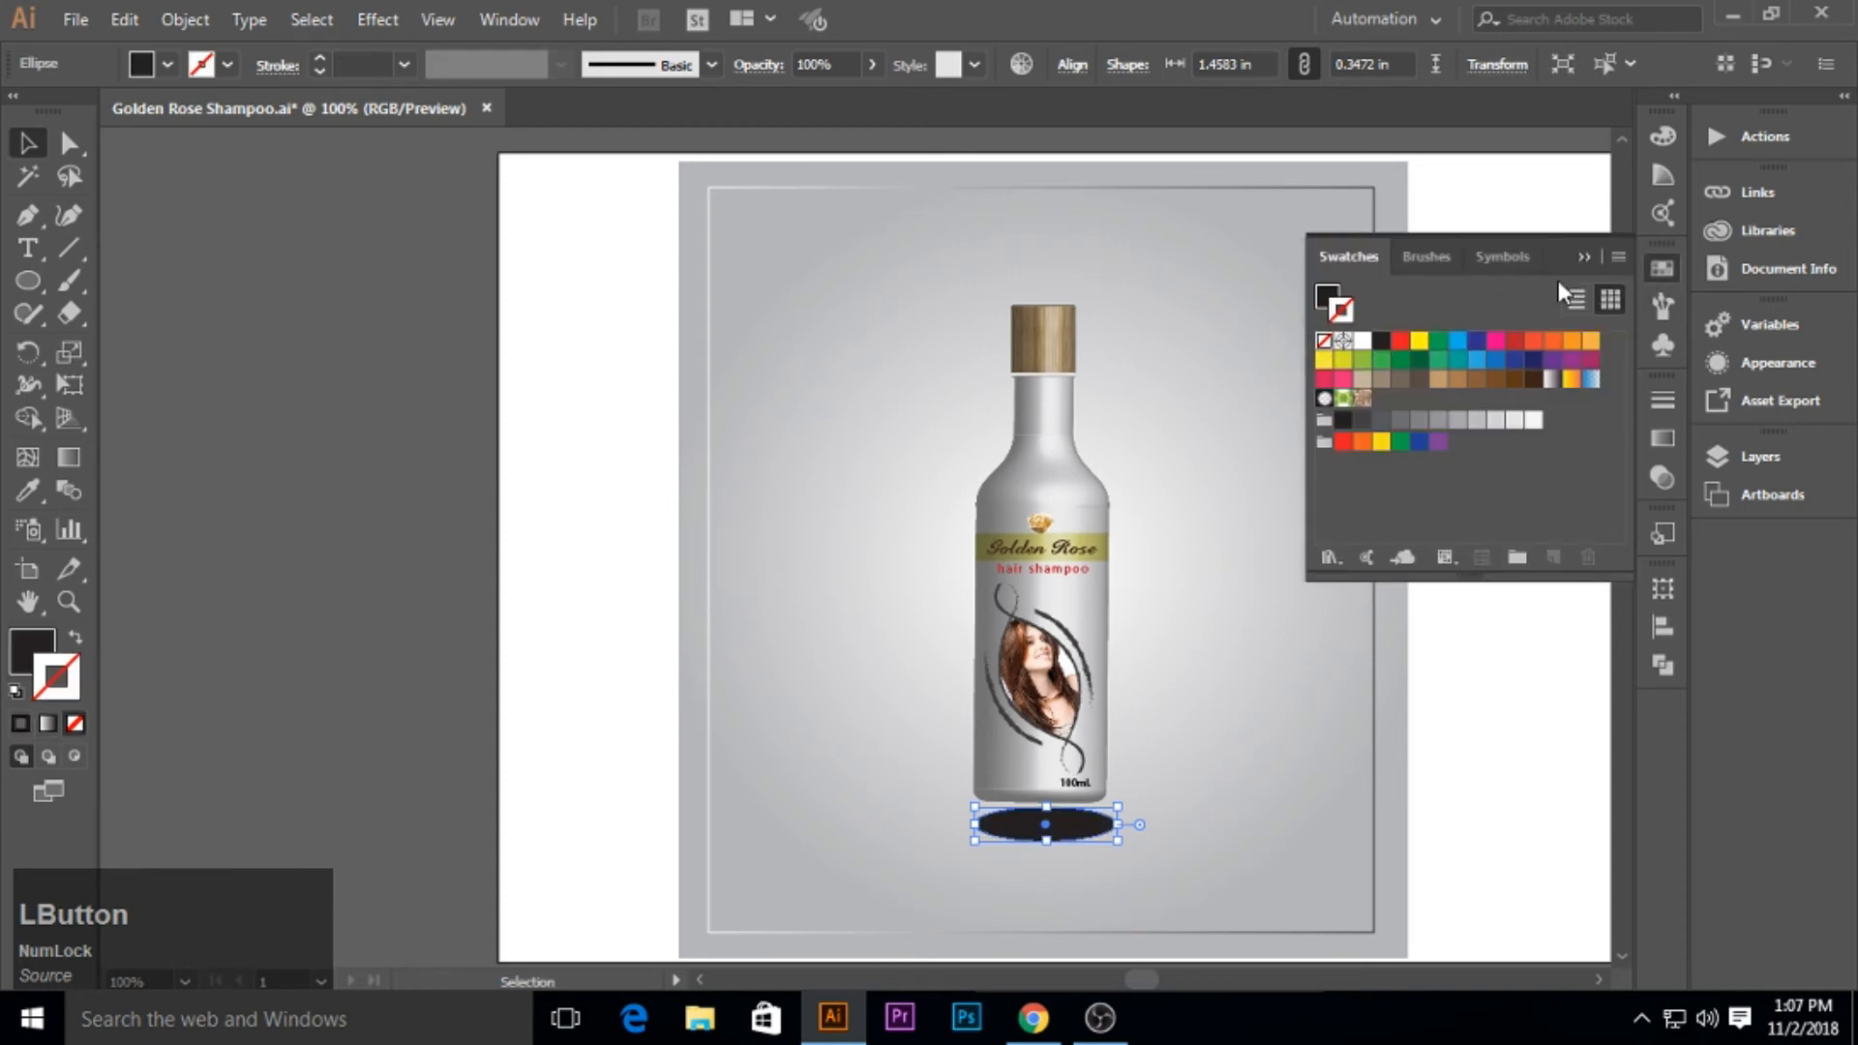
click(1583, 257)
Apply a Feather effect with a 0.2 in radius to the black ellipse.
click(390, 27)
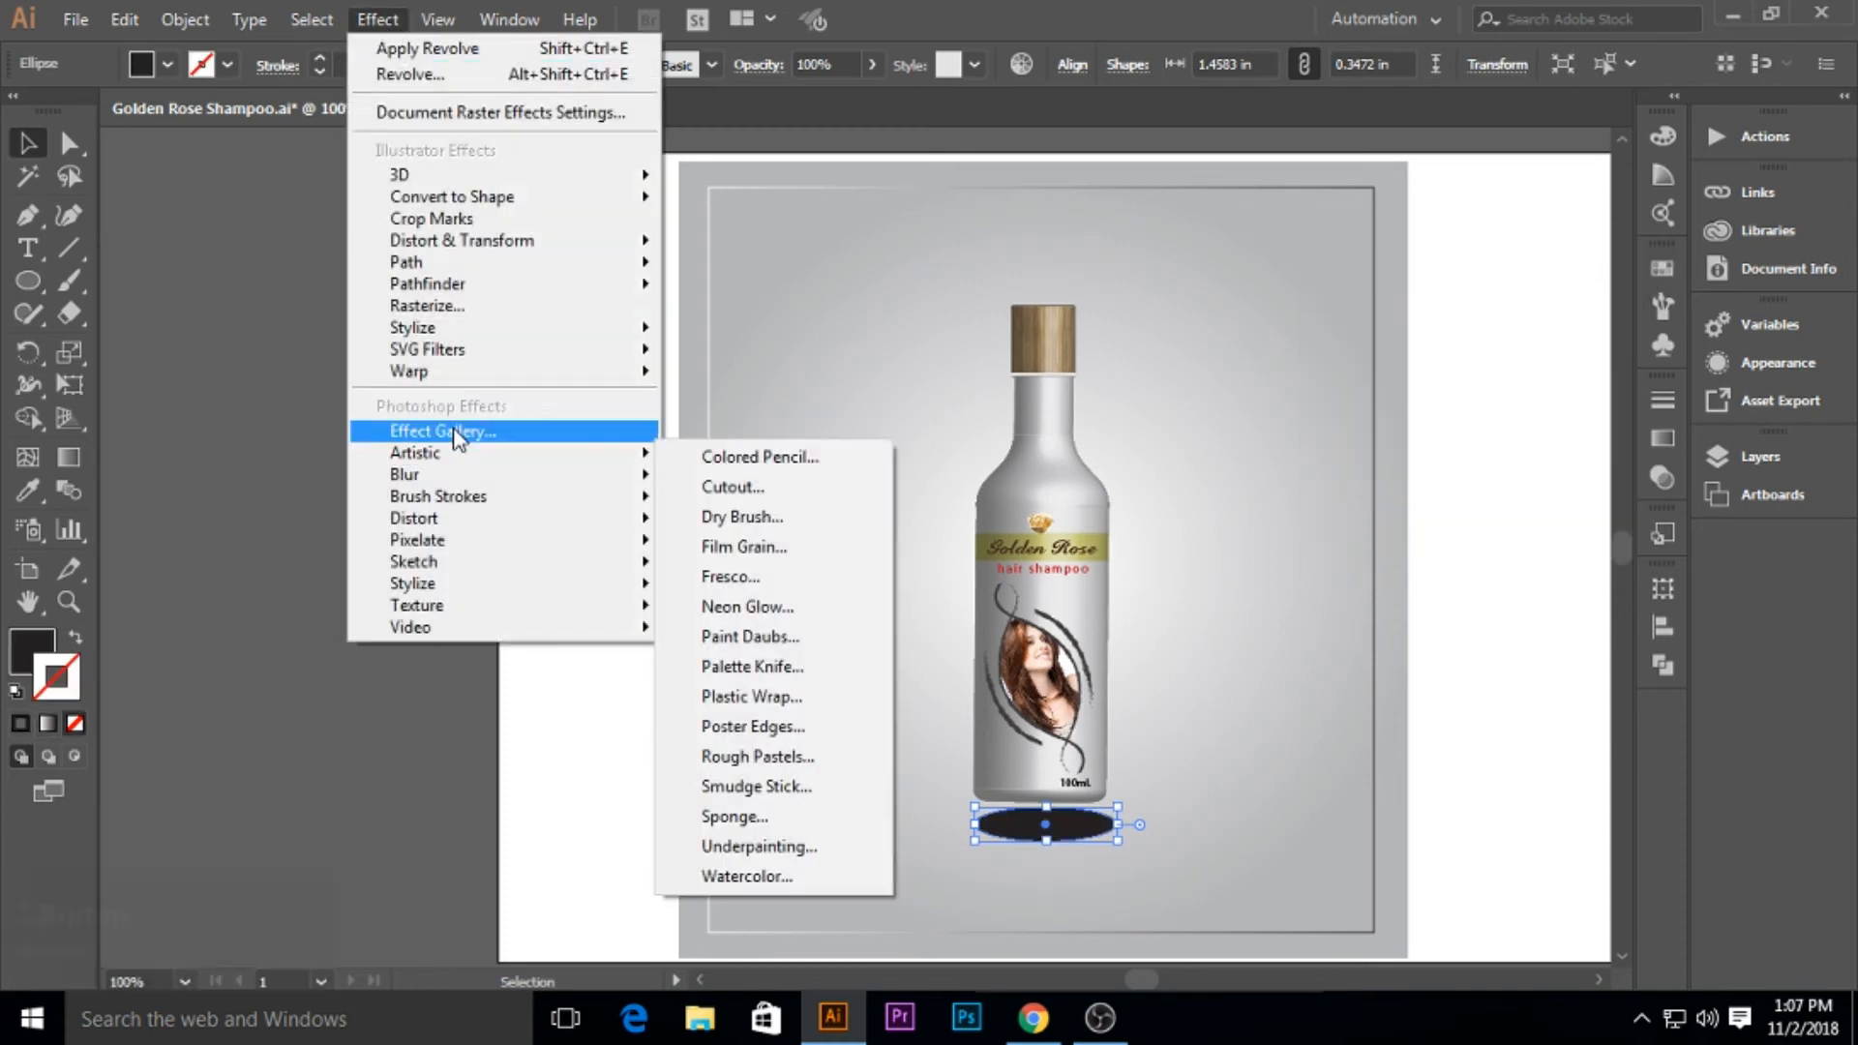
mouse_move(464, 328)
click(732, 361)
click(1199, 390)
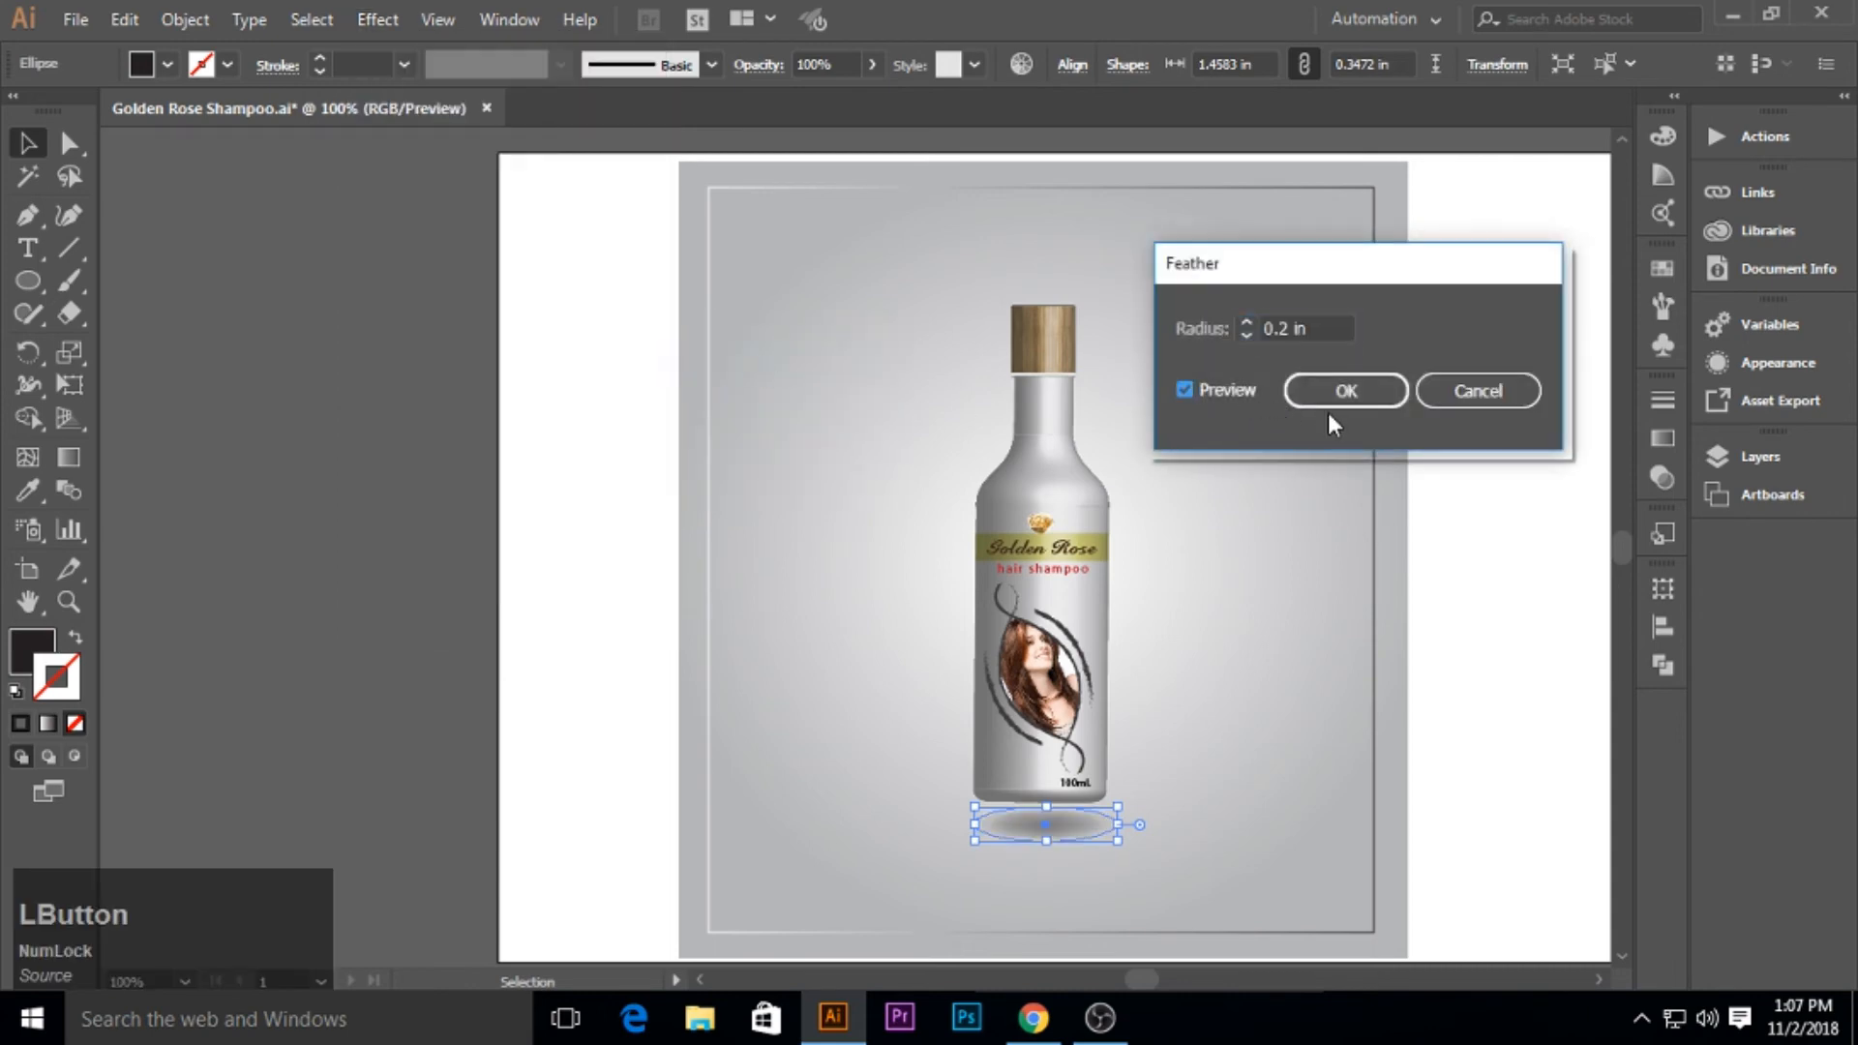
click(1324, 392)
Nudge the feathered shadow ellipse up and slightly left so it sits against the bottle's base.
key(Up)
key(Up)
key(Up)
key(Up)
key(Up)
key(Up)
key(Up)
key(Up)
key(Up)
key(Up)
key(Up)
key(Up)
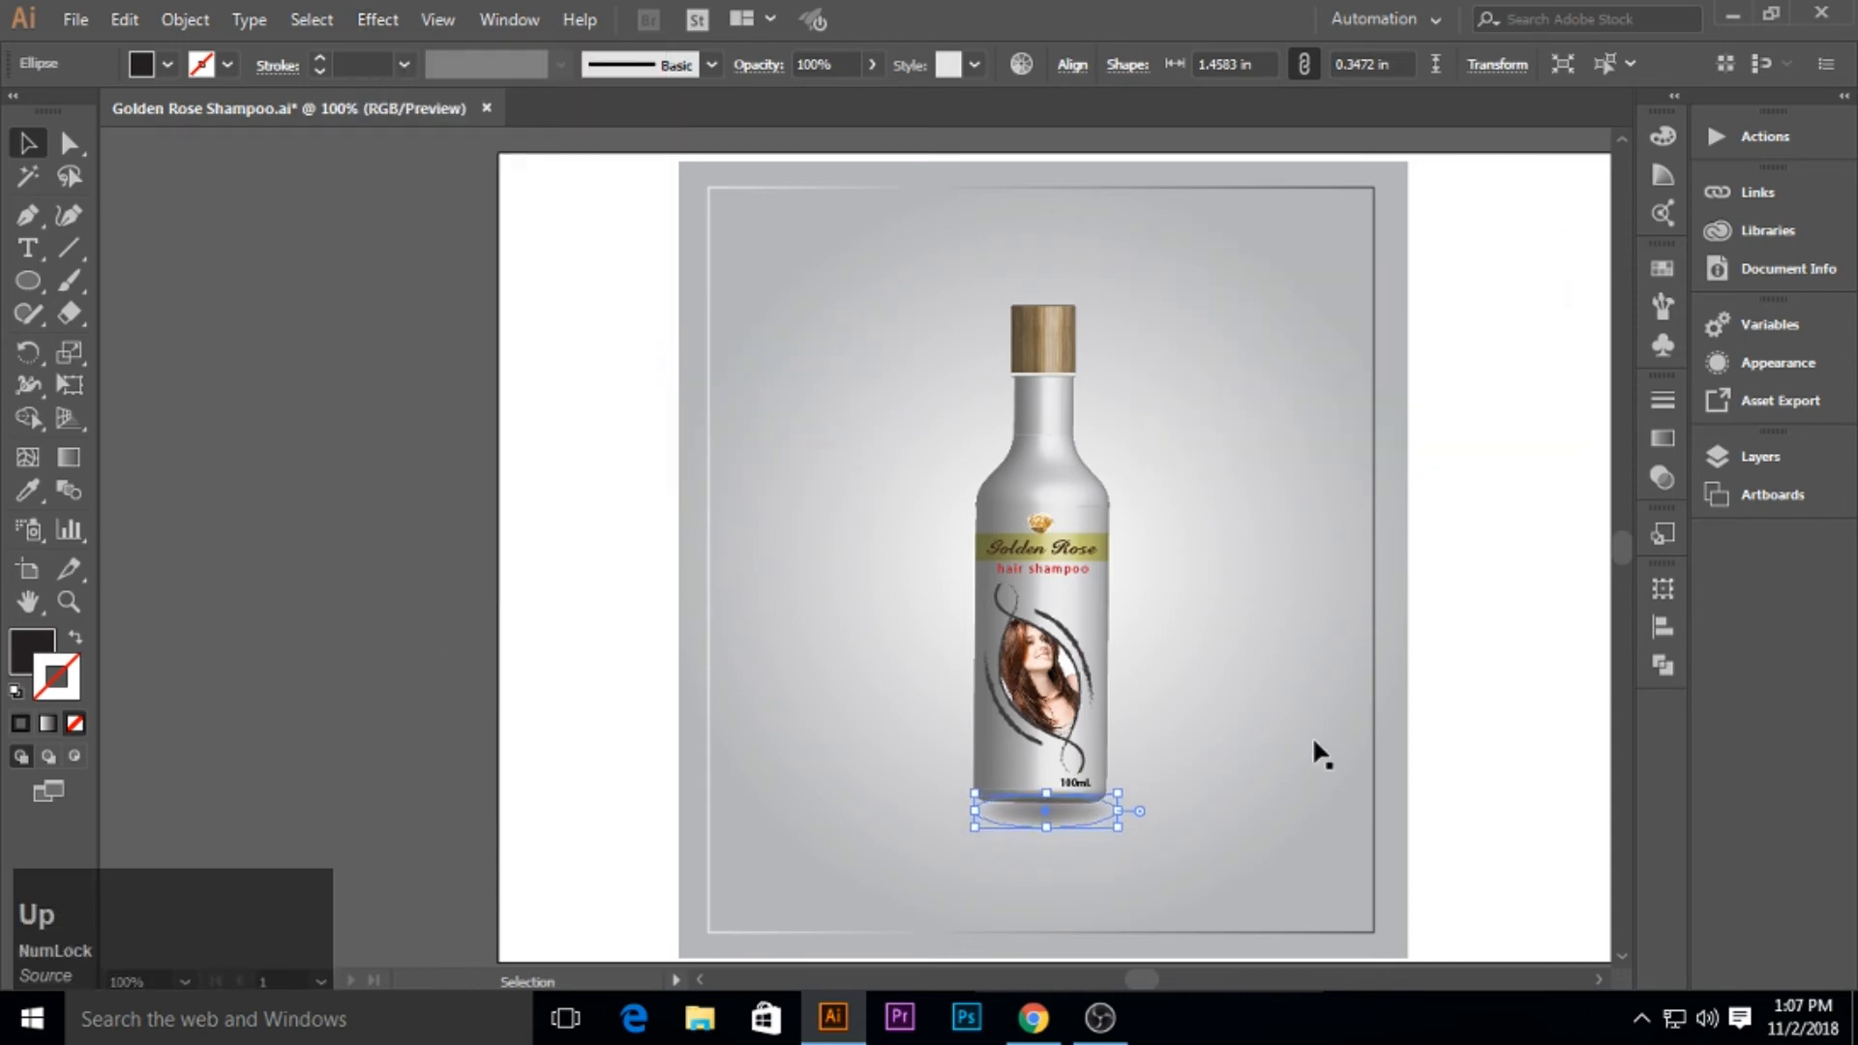
key(Left)
key(Left)
key(Left)
key(Left)
key(Up)
key(Up)
key(Up)
Group all bottle parts without the background, frame and shadow, and bring the group to the front.
click(1065, 611)
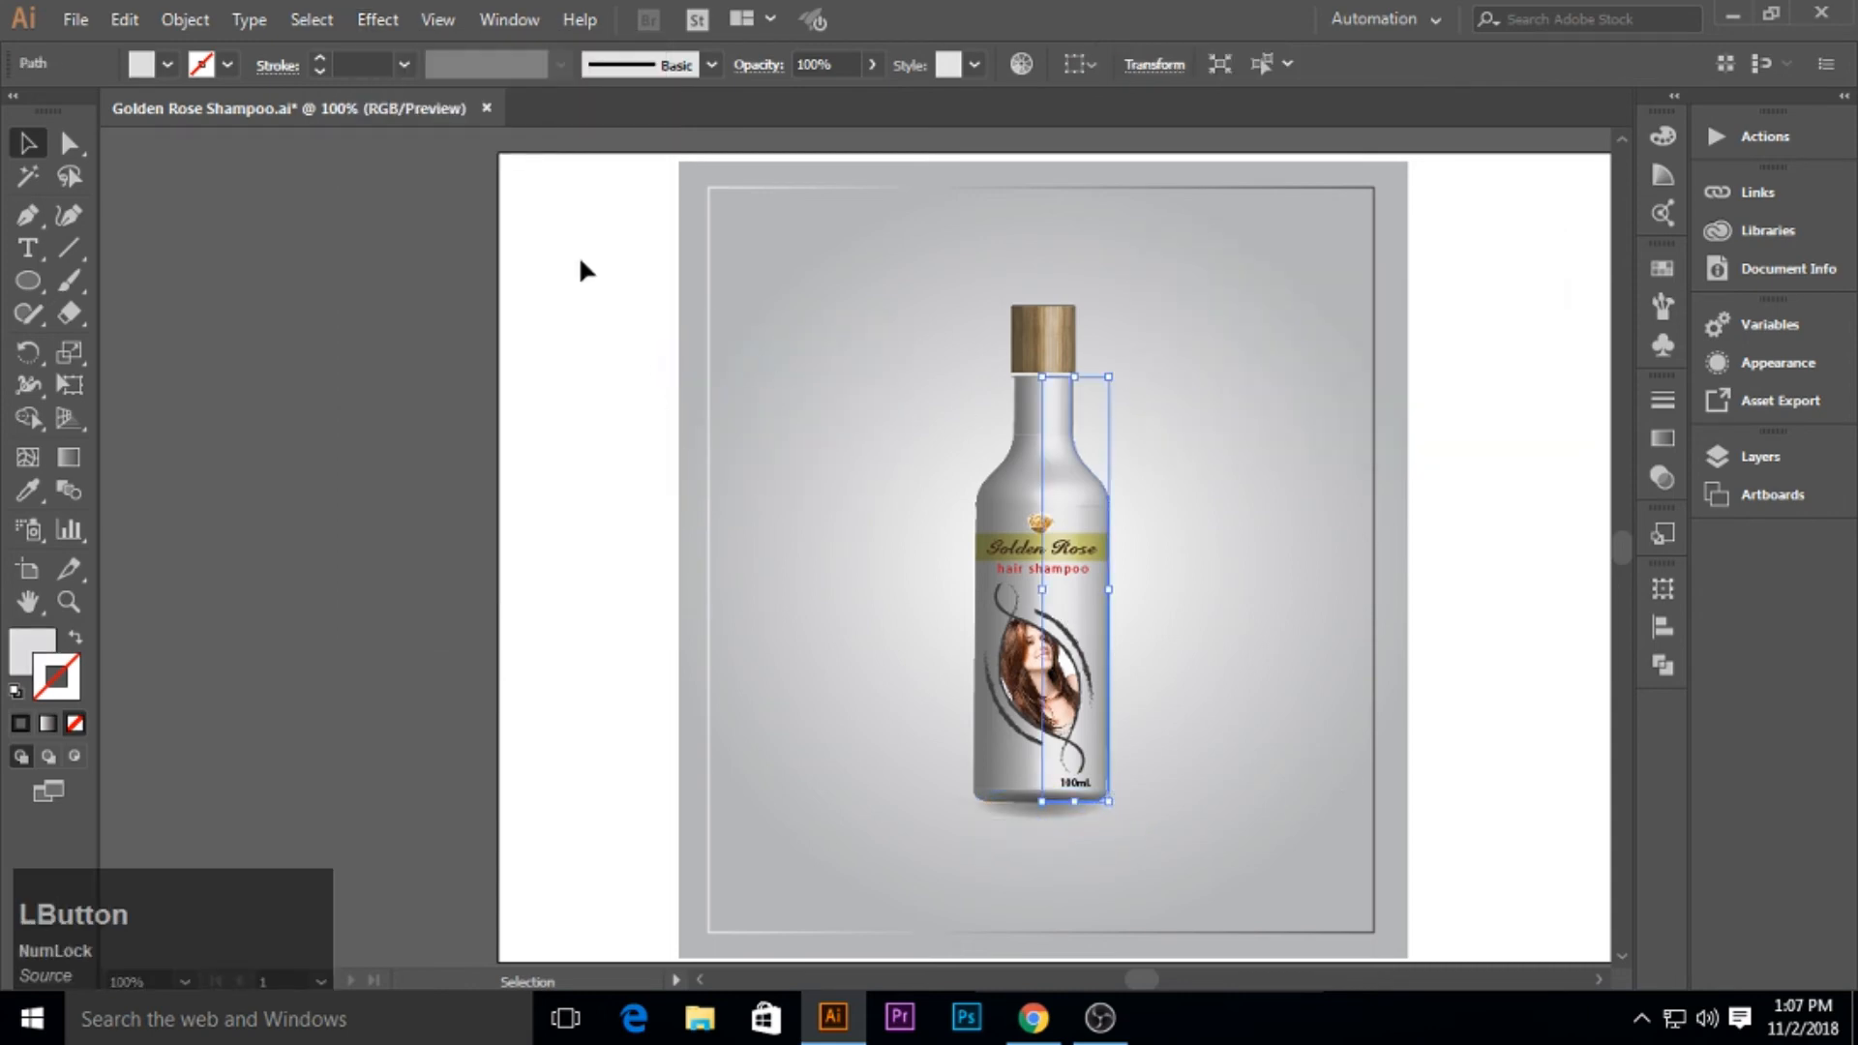
drag(580, 261, 1196, 788)
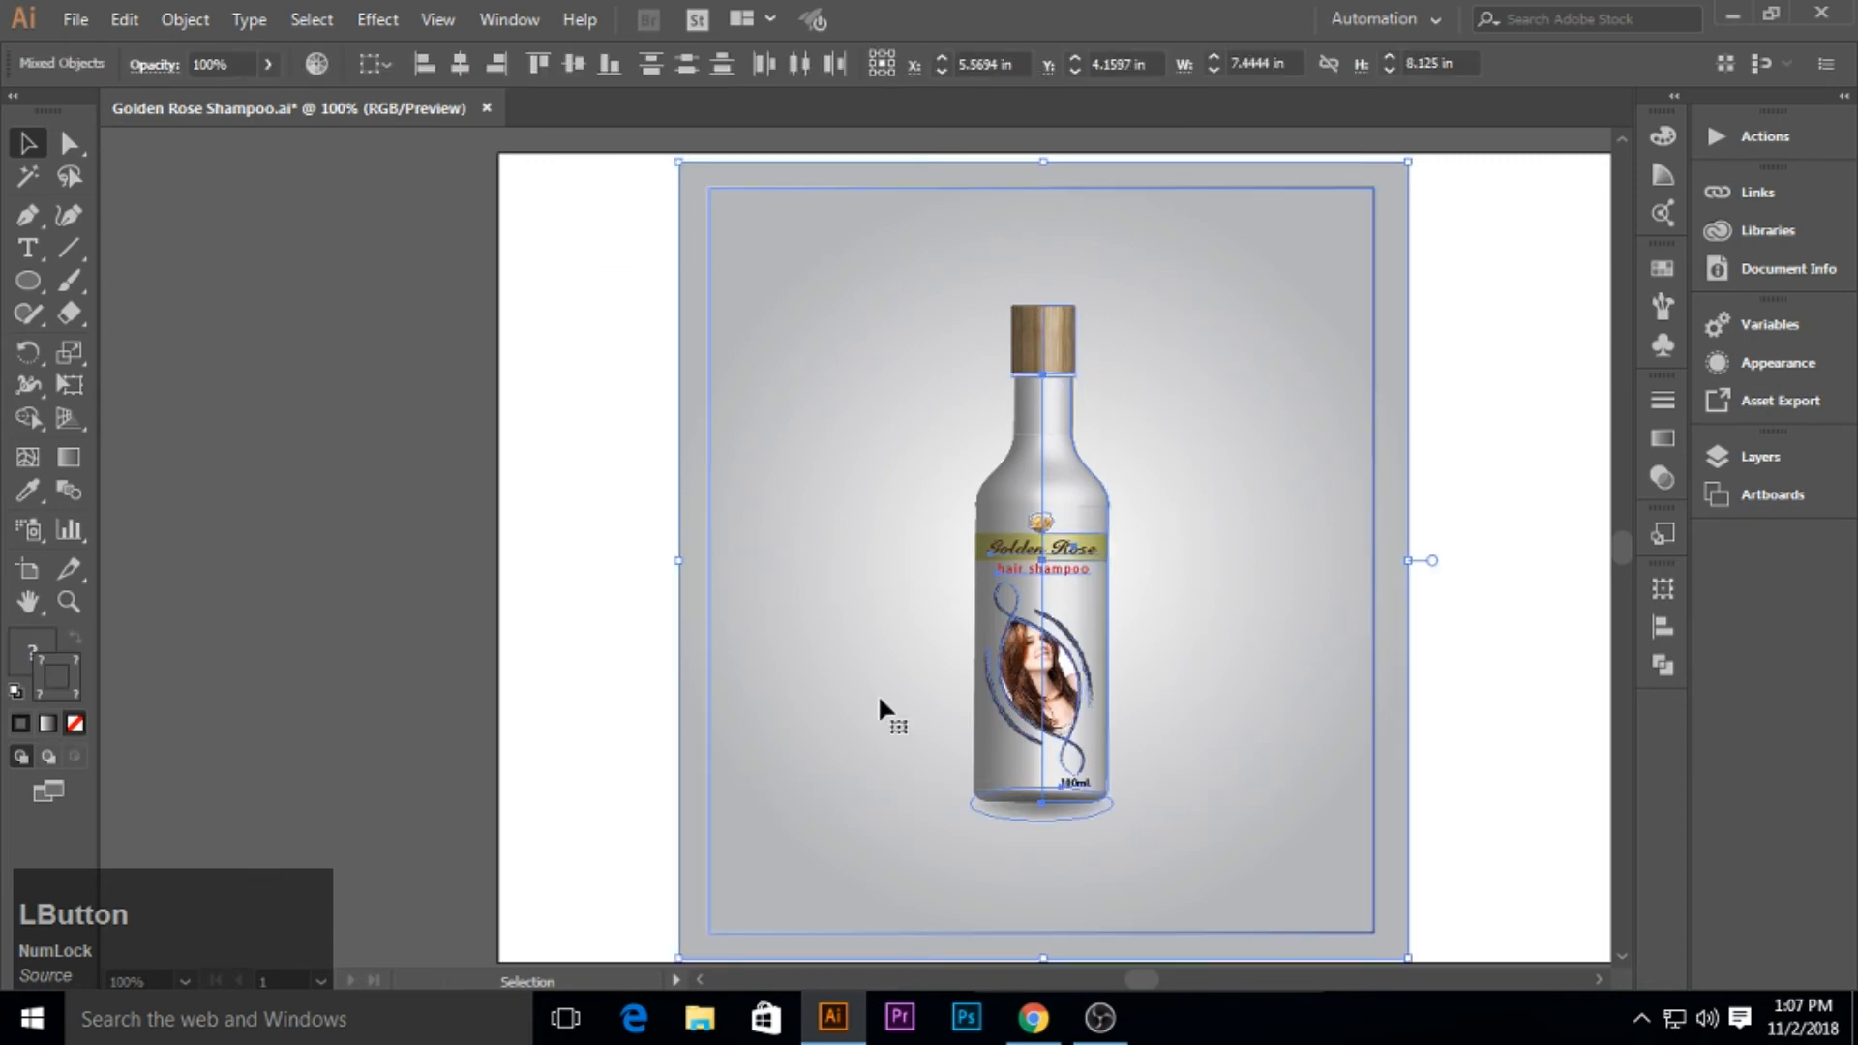
shift+click(709, 673)
shift+click(1025, 810)
key(ctrl+g)
right_click(1062, 627)
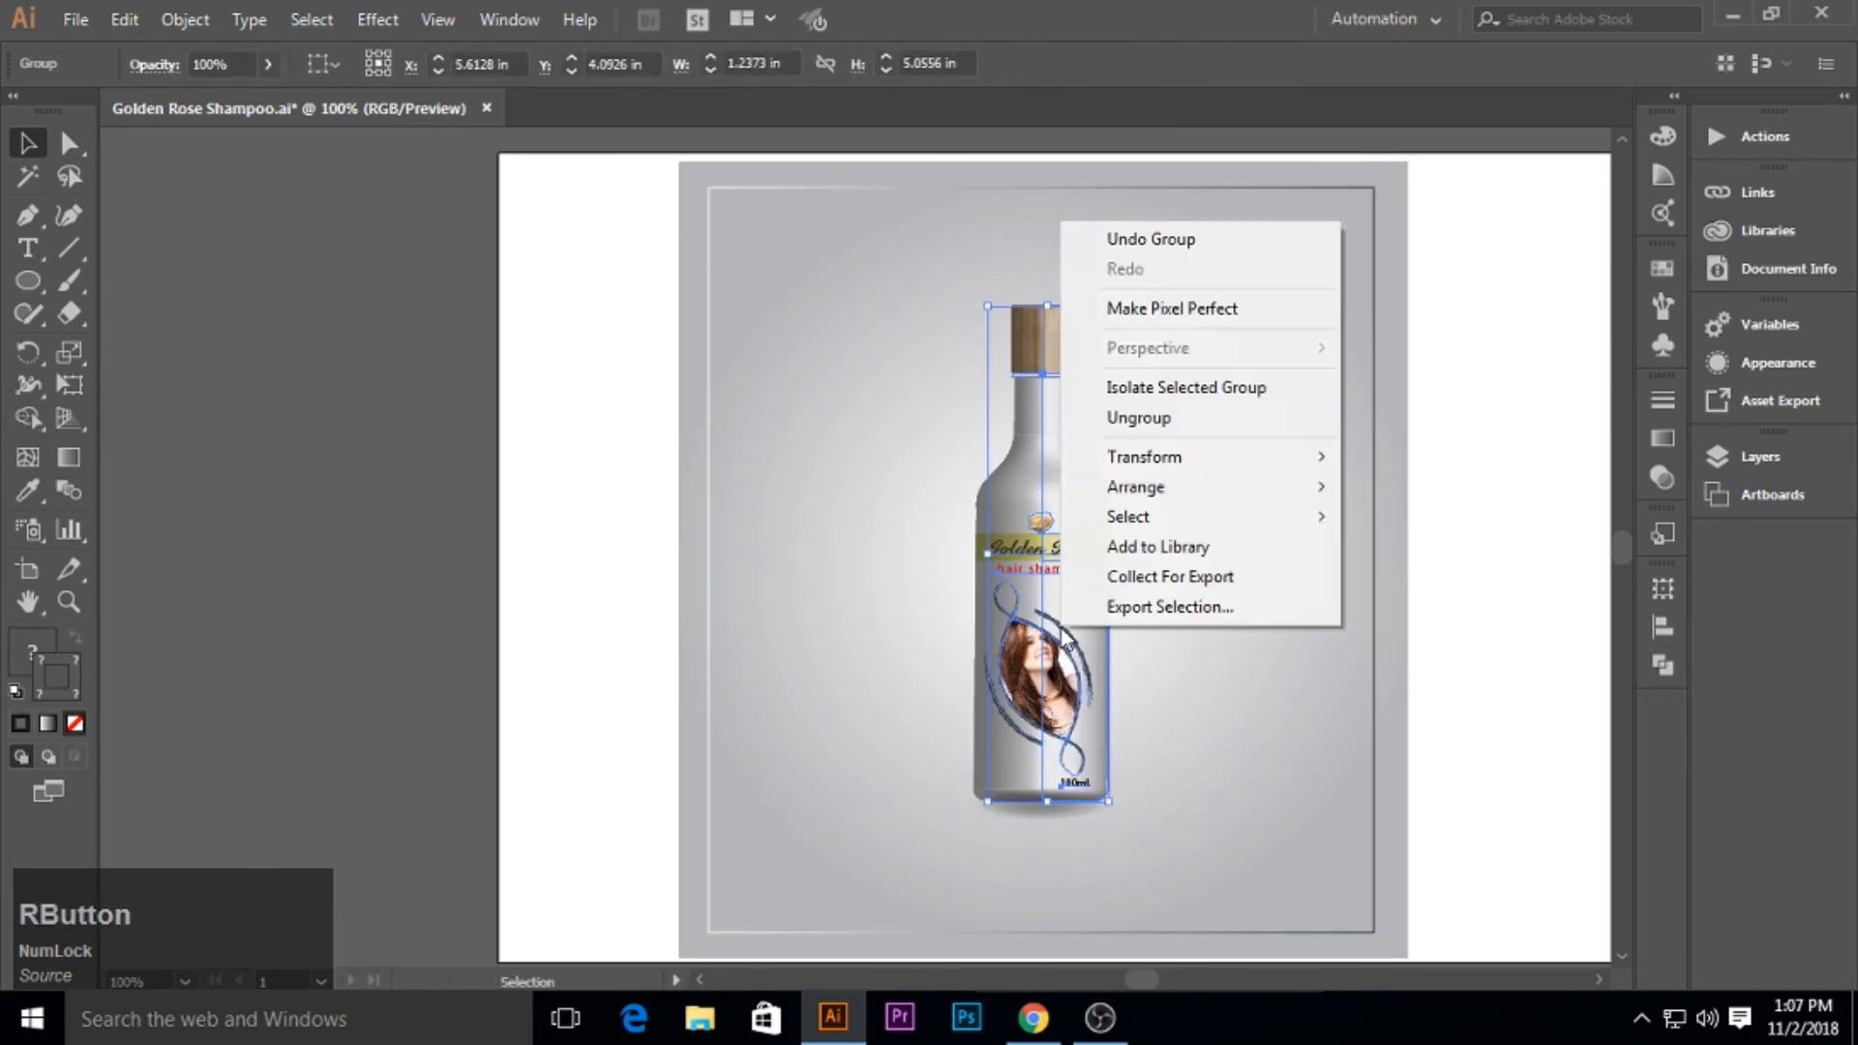
click(1209, 488)
click(1390, 492)
click(1452, 553)
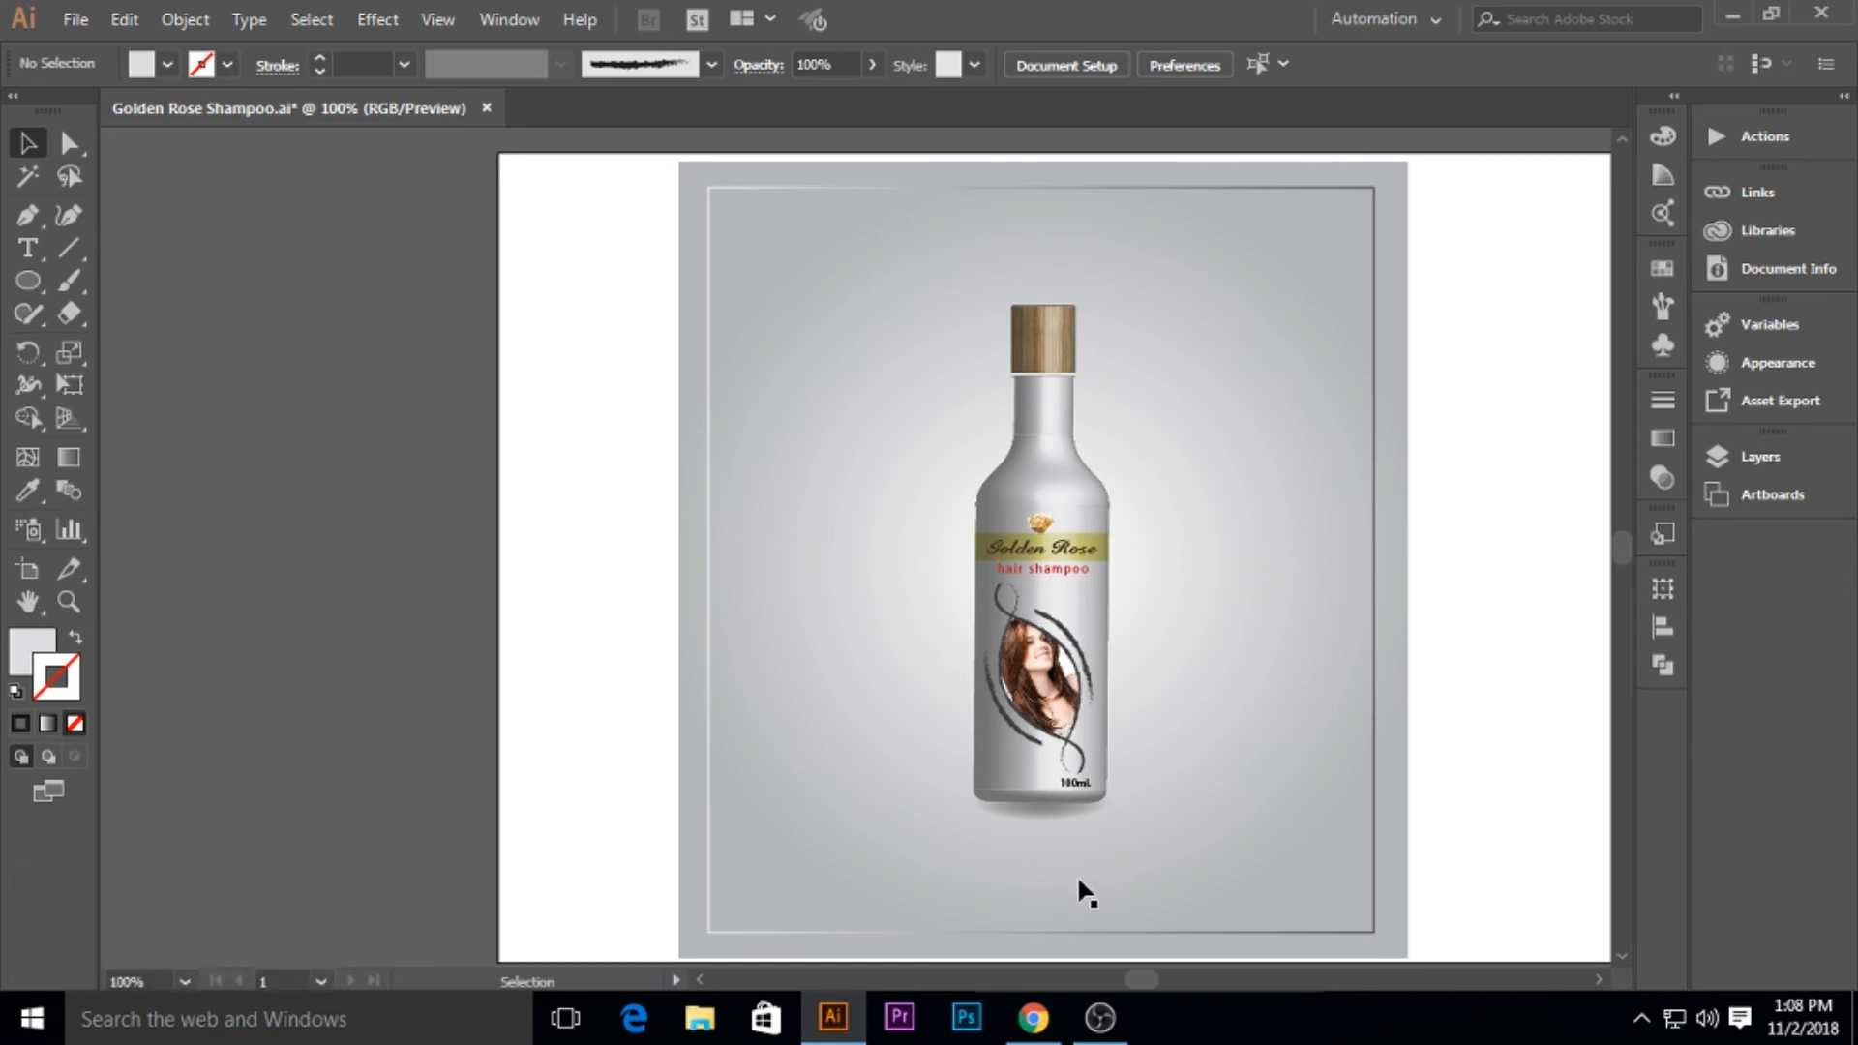
click(1035, 822)
click(1472, 834)
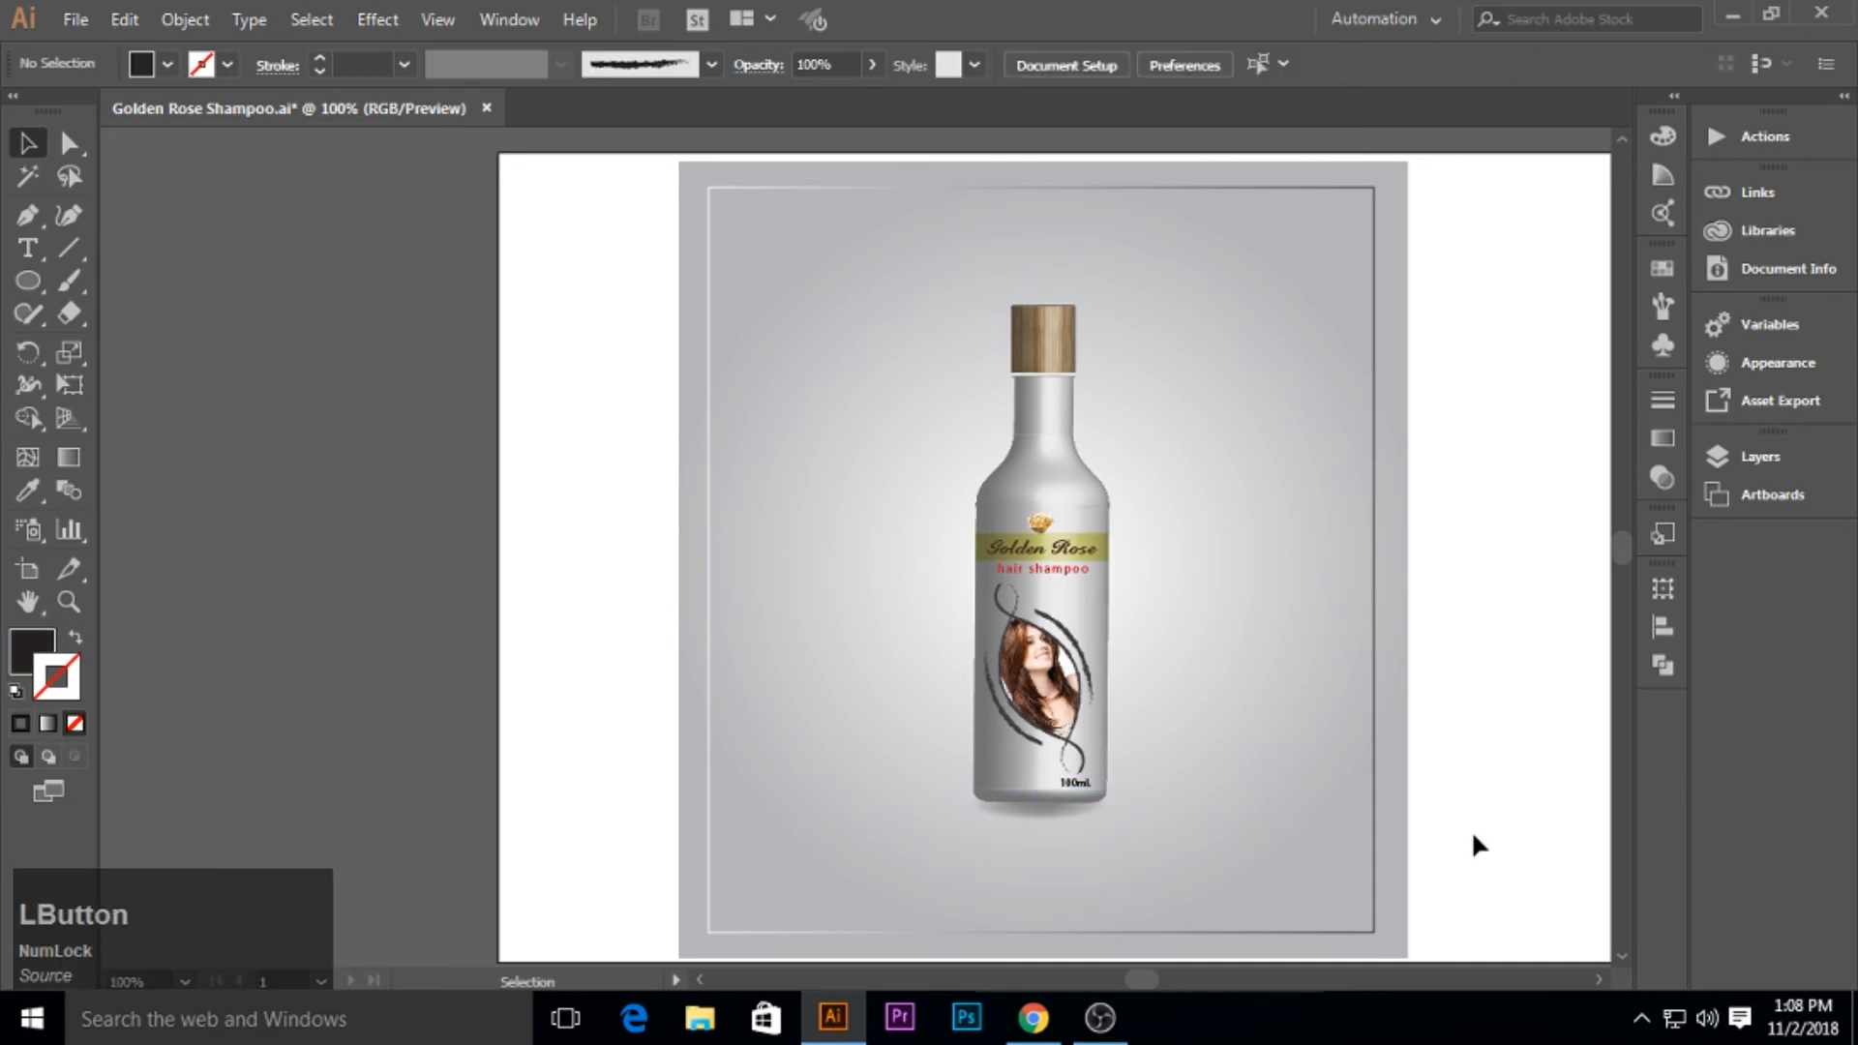
Narrow and shorten the background rectangle and its inner frame together about their centre, leaving white margins on the artboard.
scroll(1205, 726, down, 1)
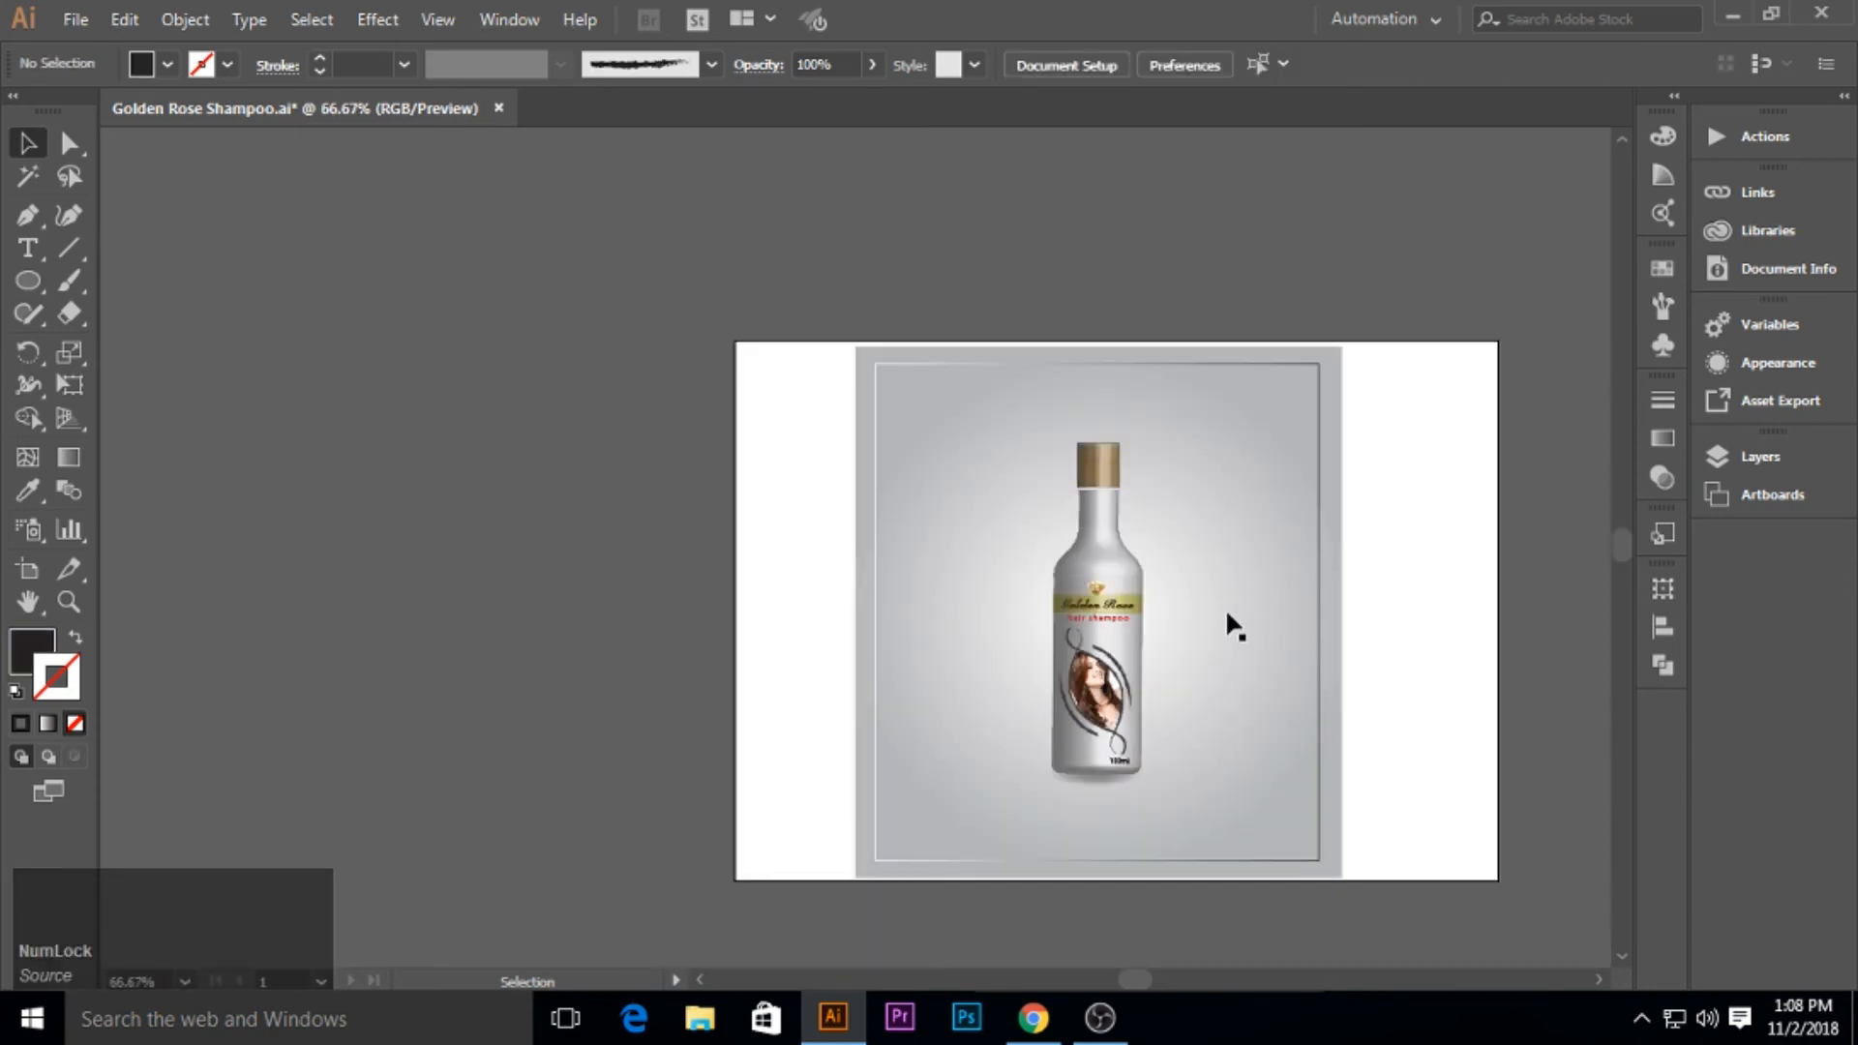
click(1229, 360)
drag(1339, 618, 1294, 635)
click(1380, 626)
click(1110, 354)
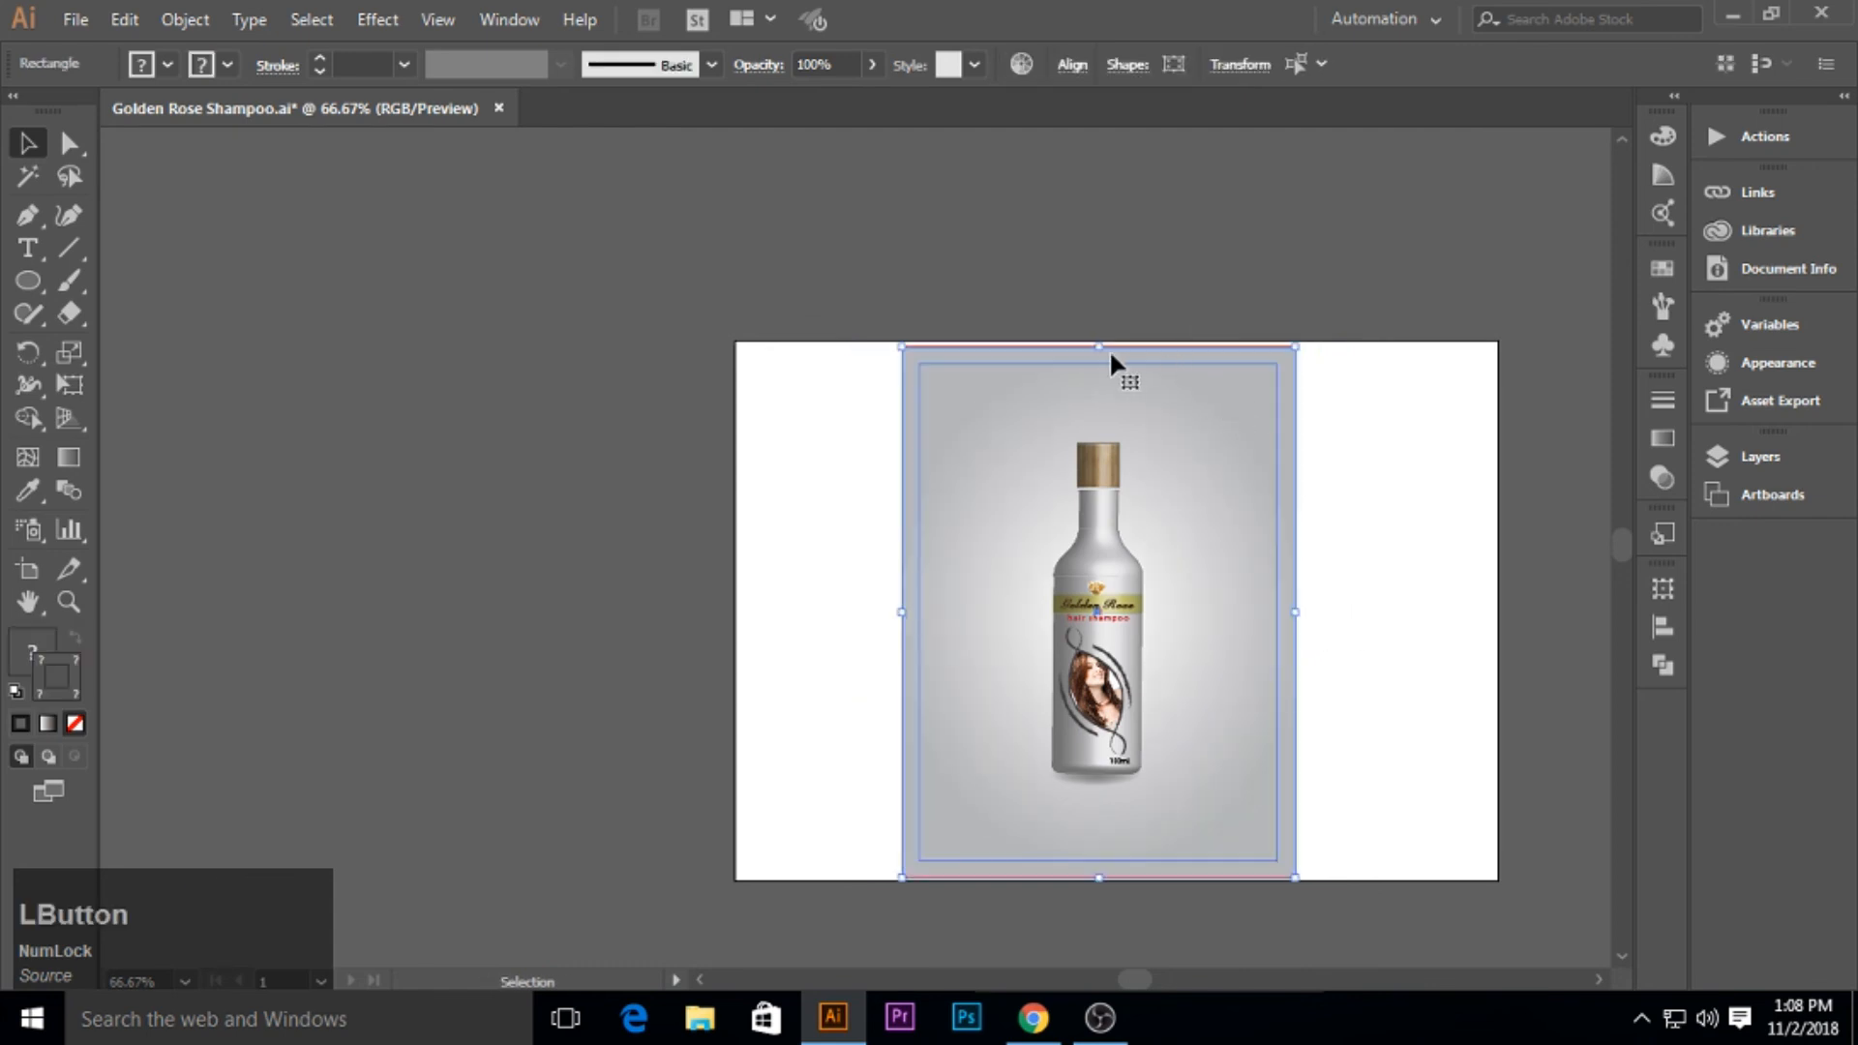
drag(1110, 347, 1104, 375)
click(1403, 524)
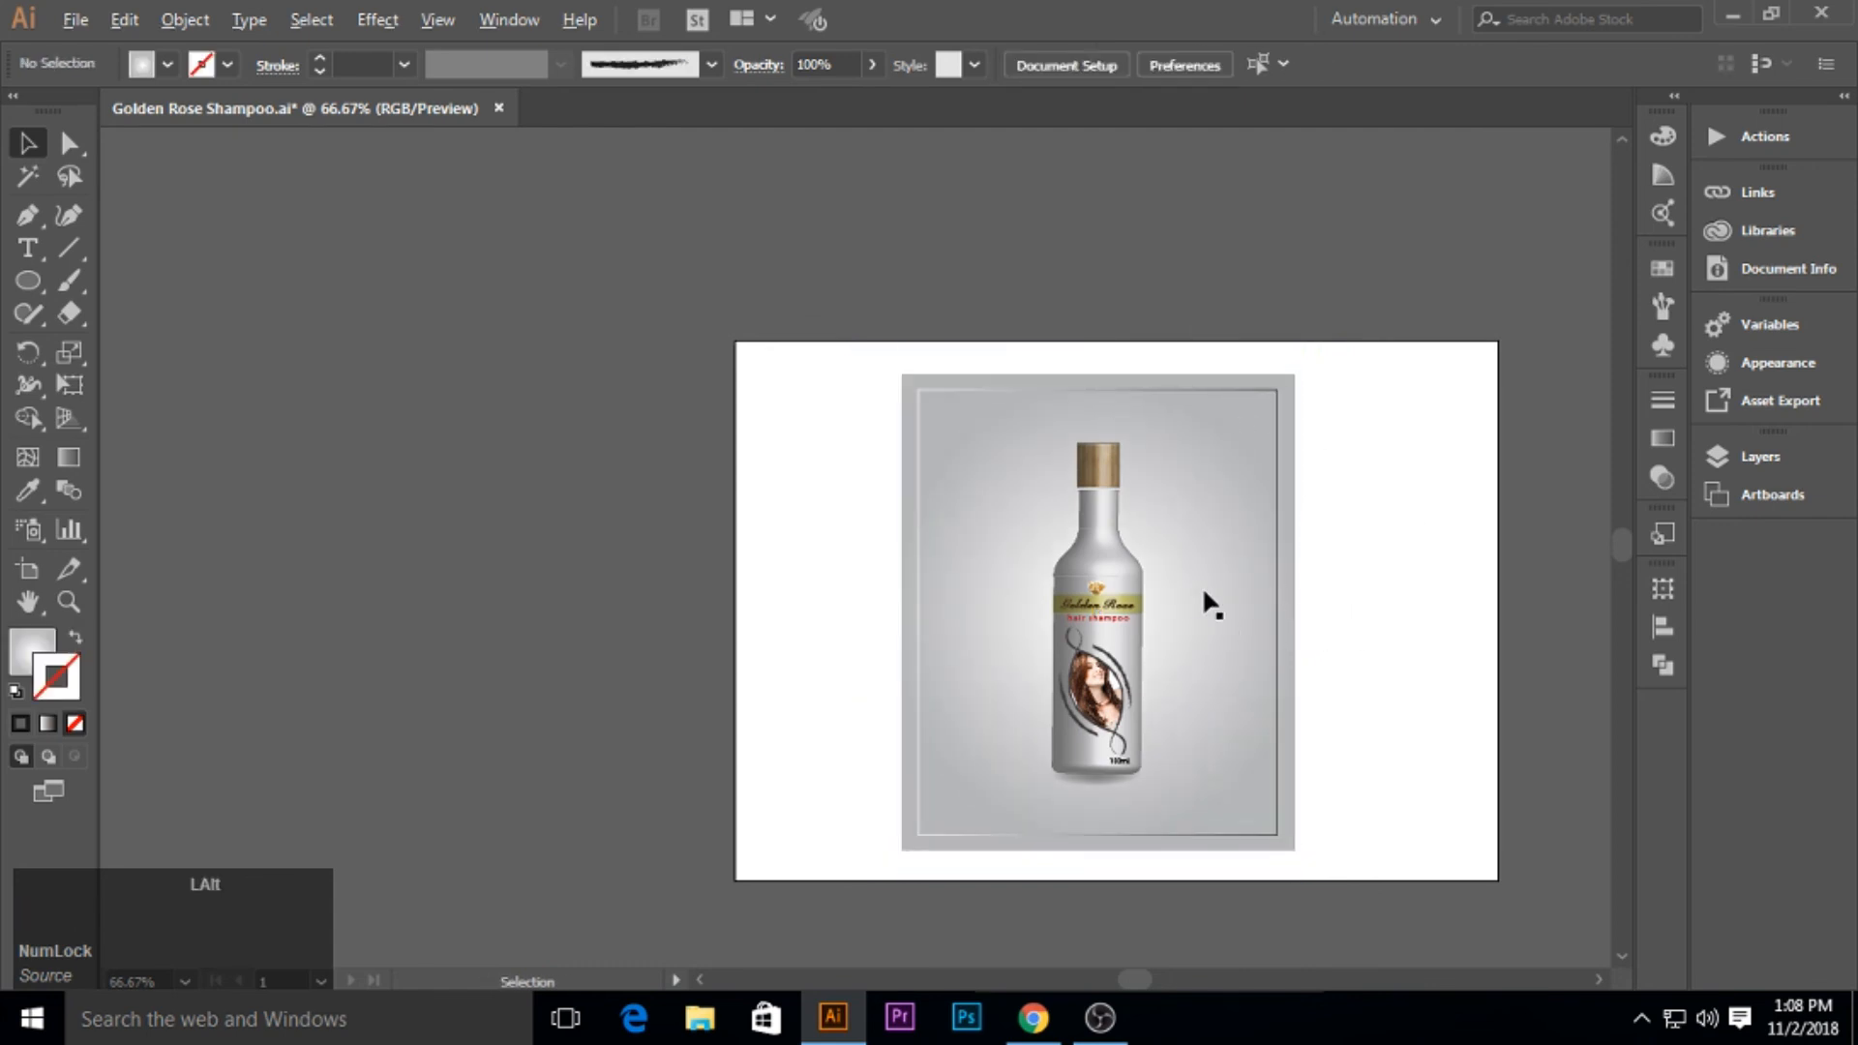
drag(1273, 613, 1089, 584)
scroll(1048, 579, up, 1)
drag(1215, 619, 1242, 598)
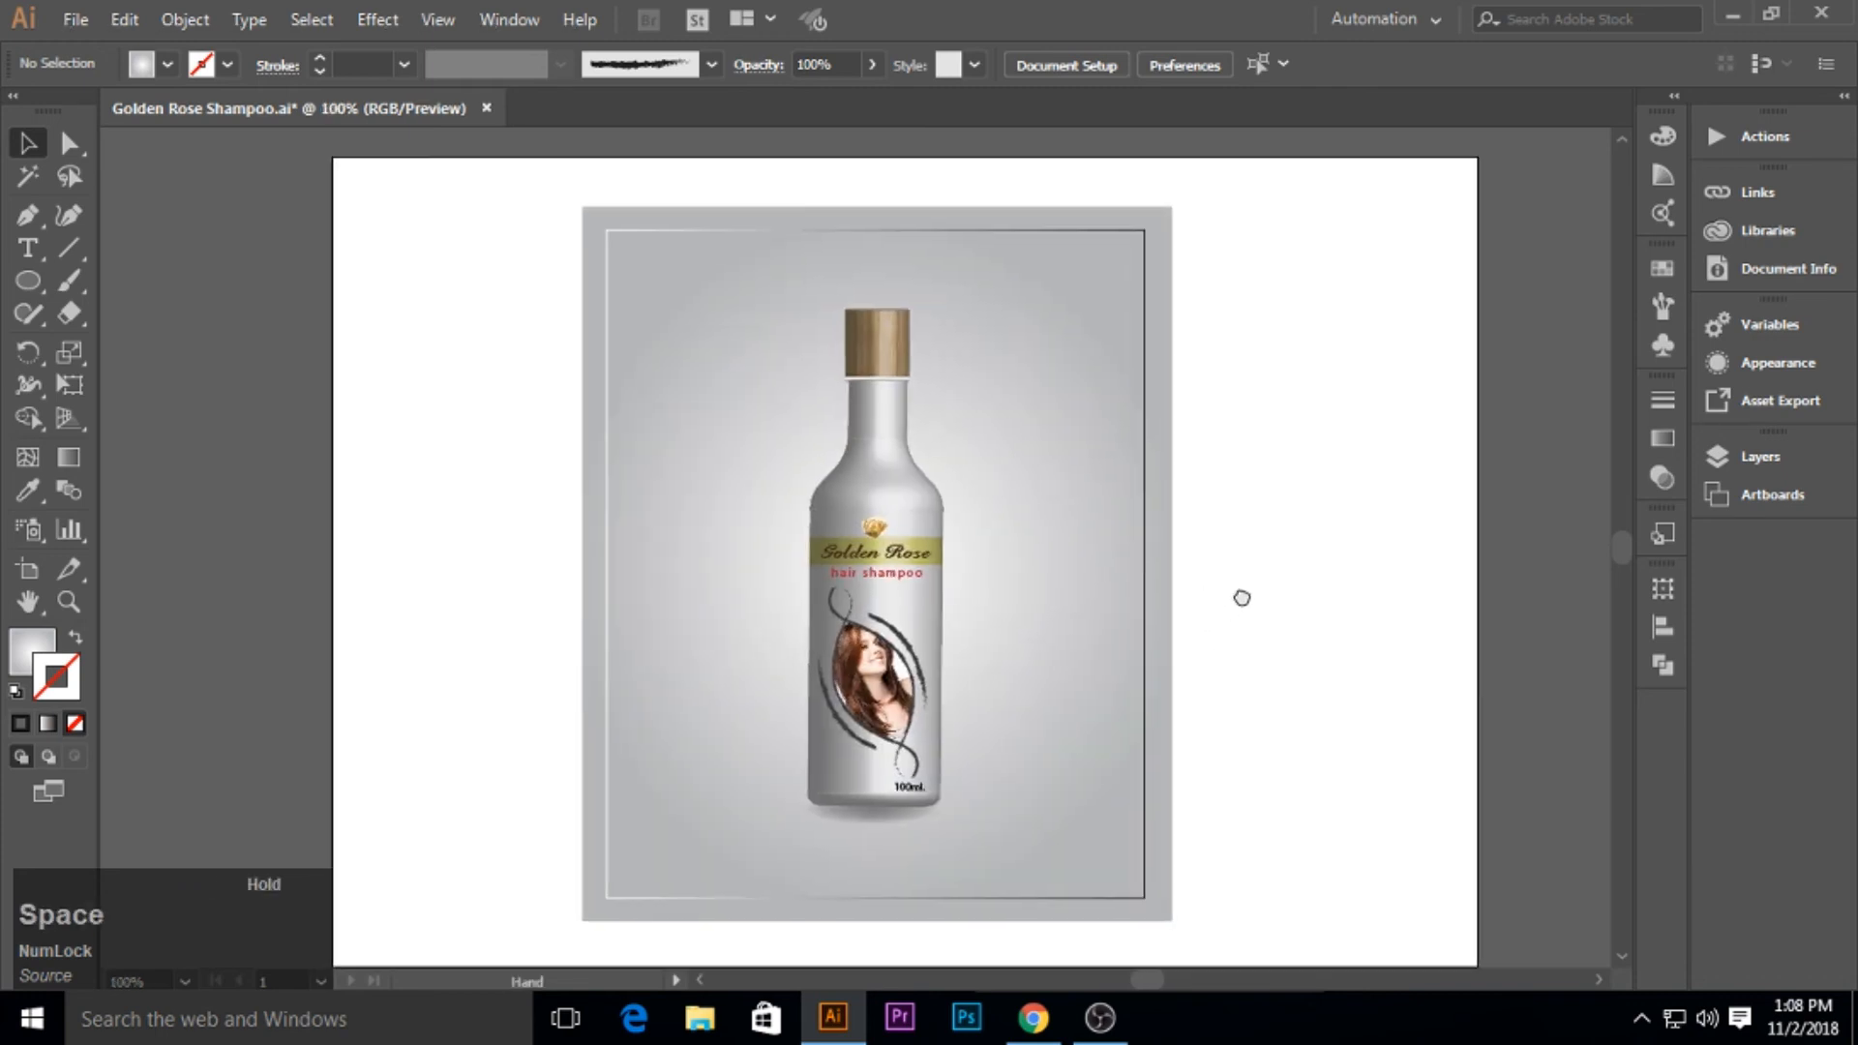